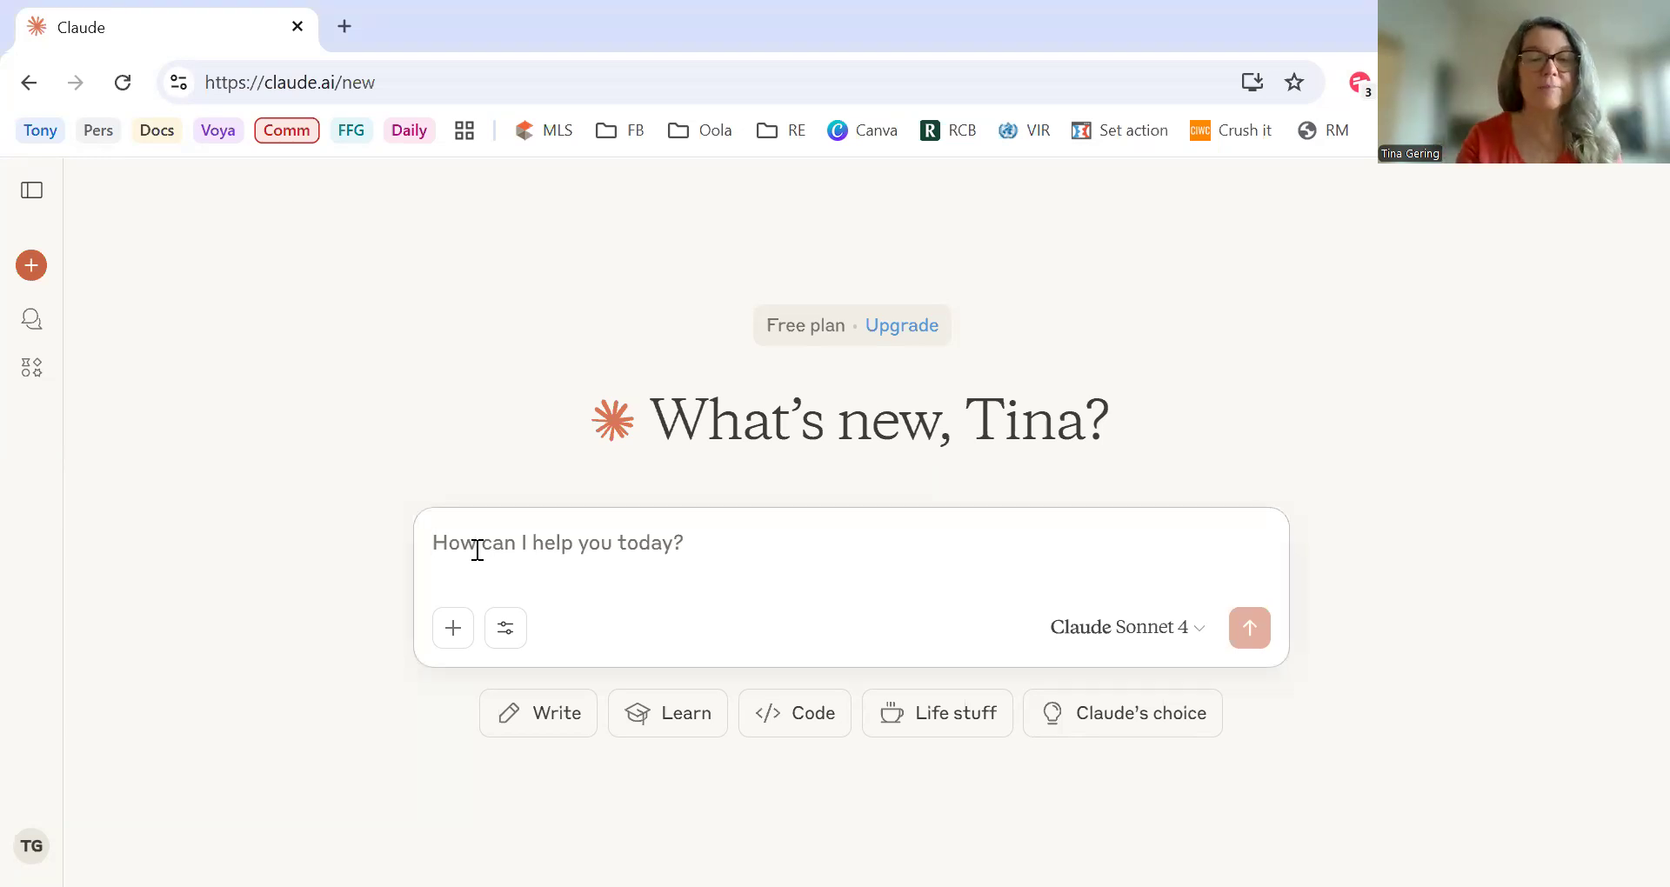
Step: Submit the prepared prompt requesting Go High Level landing page copy for the 28 Days to AI Expert program, with hook, benefits, video, opt-in, flow diagram and links
key(ctrl+v)
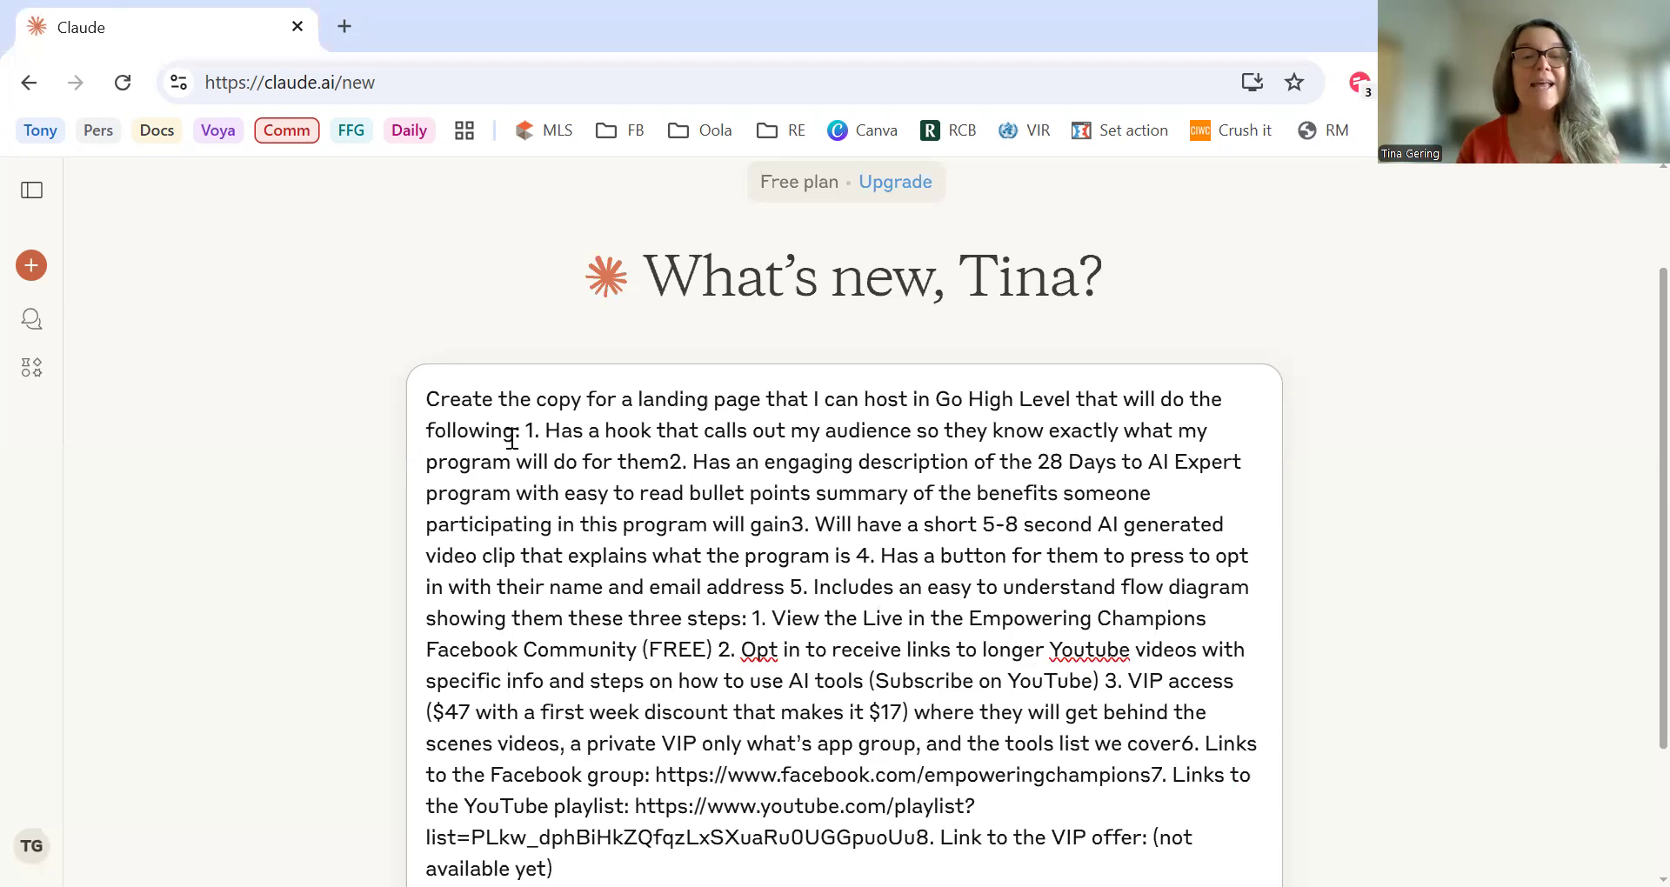
scroll(513, 439, down, 2)
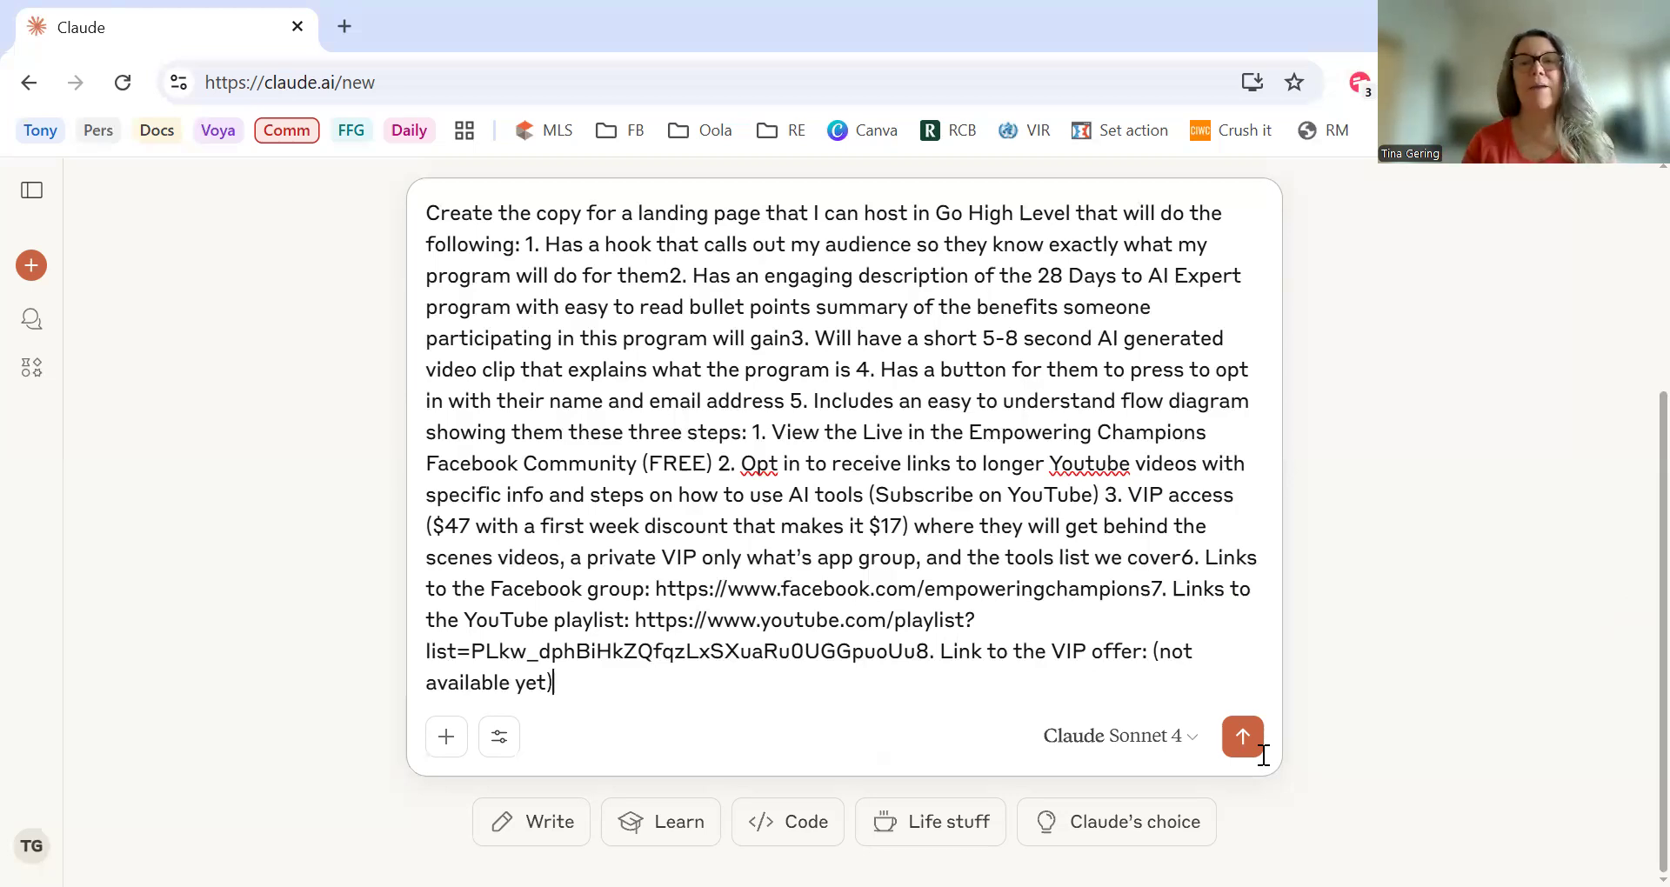
scroll(1263, 755, up, 2)
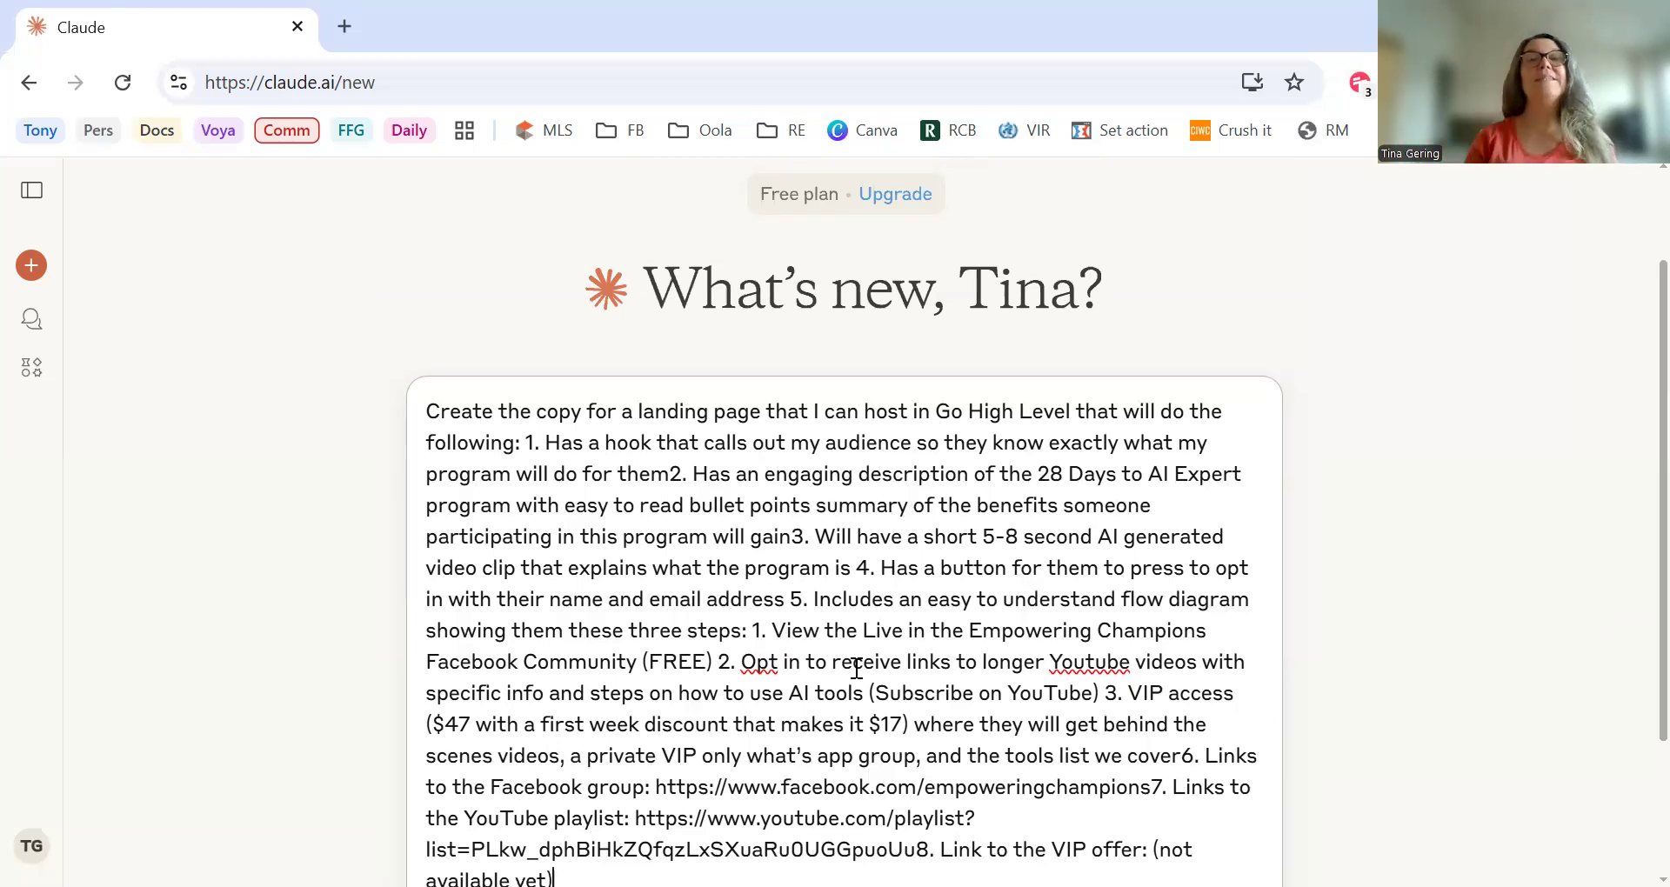
scroll(856, 668, up, 1)
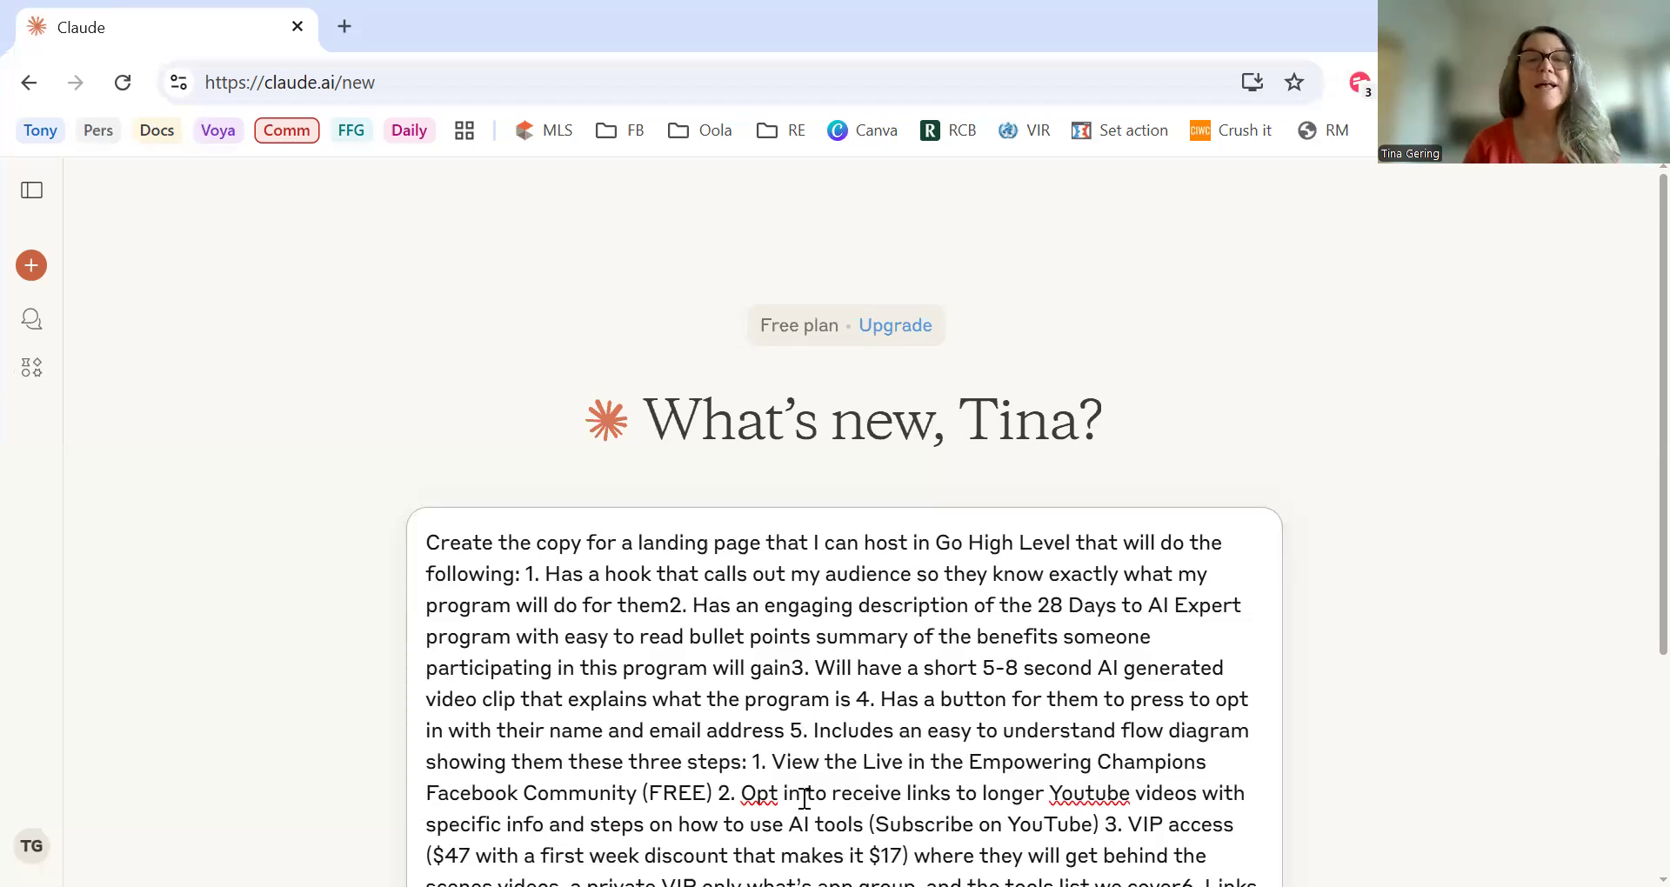
scroll(803, 797, down, 4)
click(1245, 738)
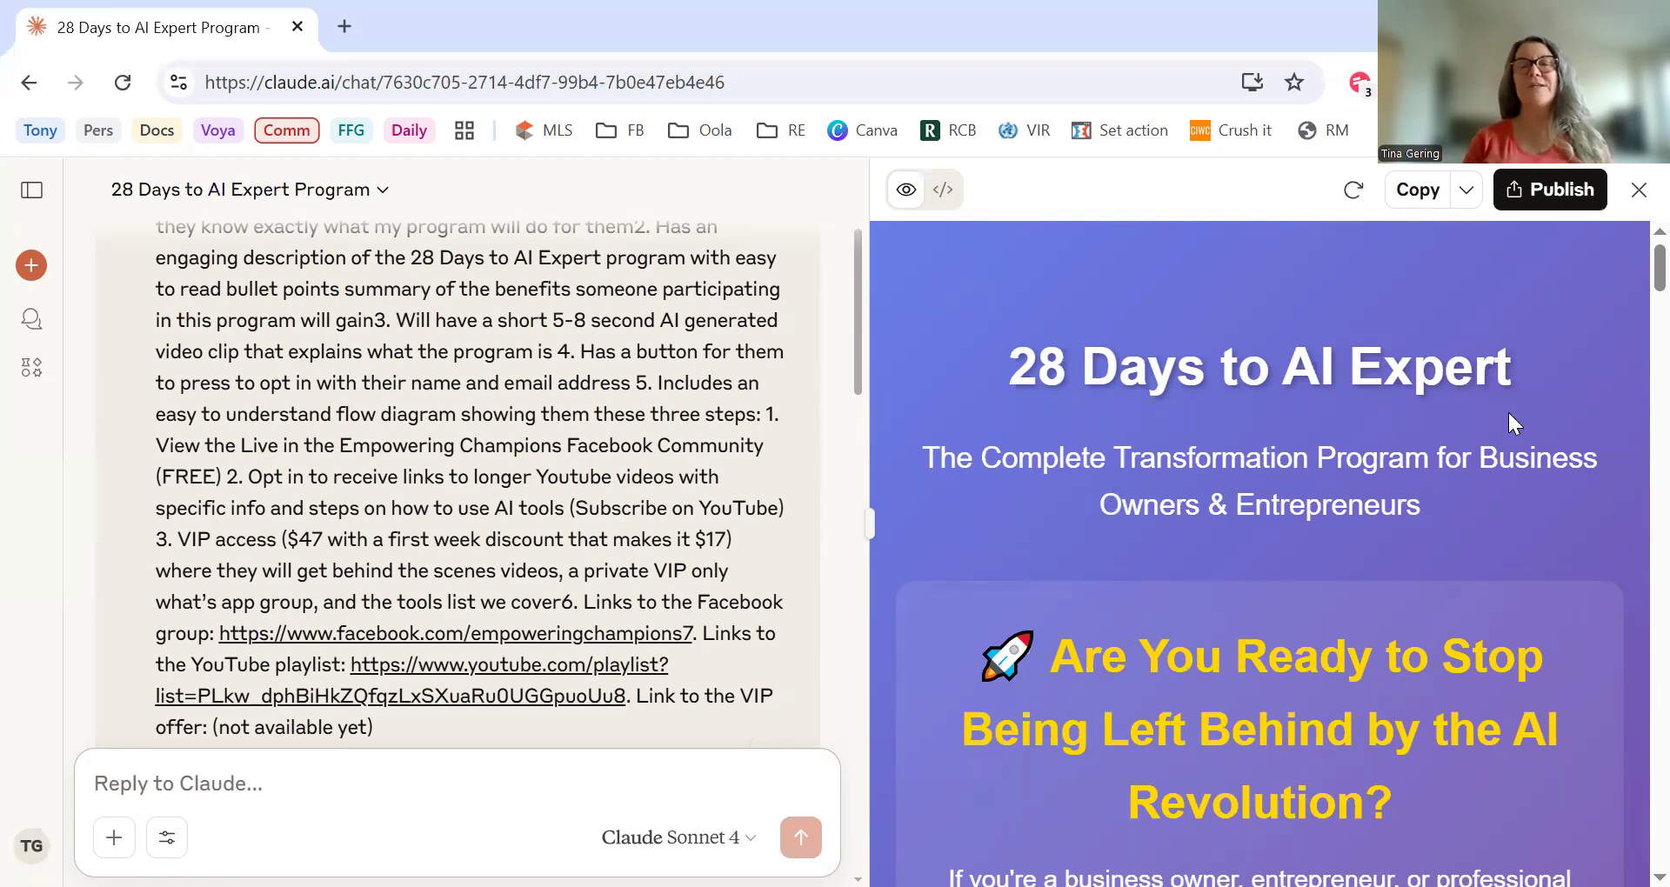
Step: Review the generated landing page's headline, audience hook and introductory program description
scroll(1510, 417, down, 1)
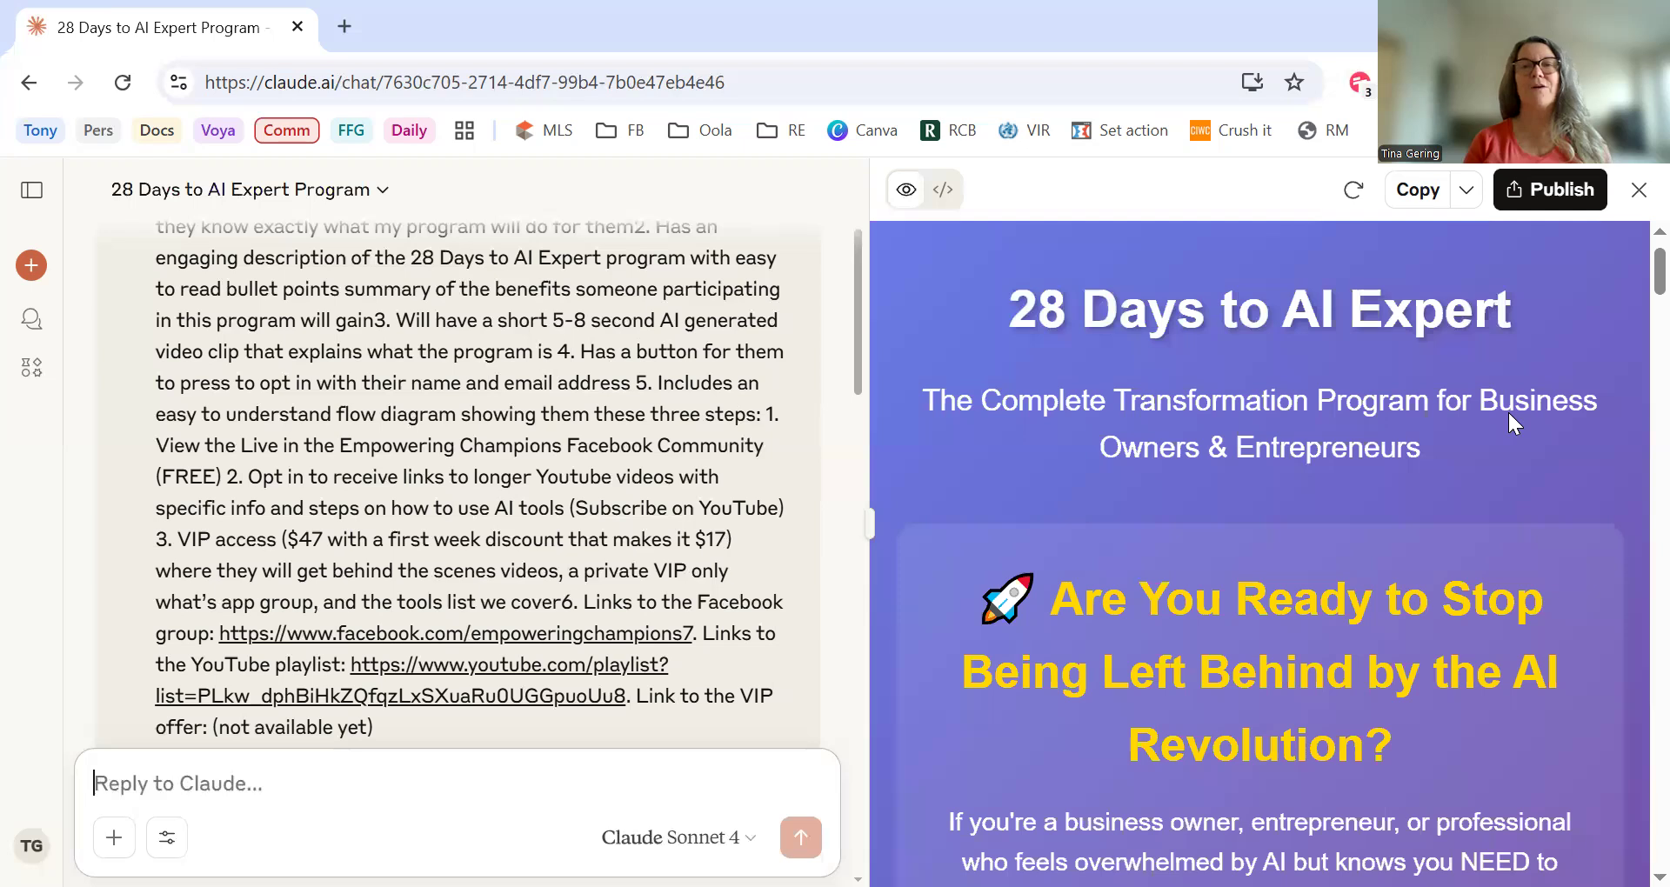
scroll(1510, 418, down, 2)
scroll(1513, 423, down, 1)
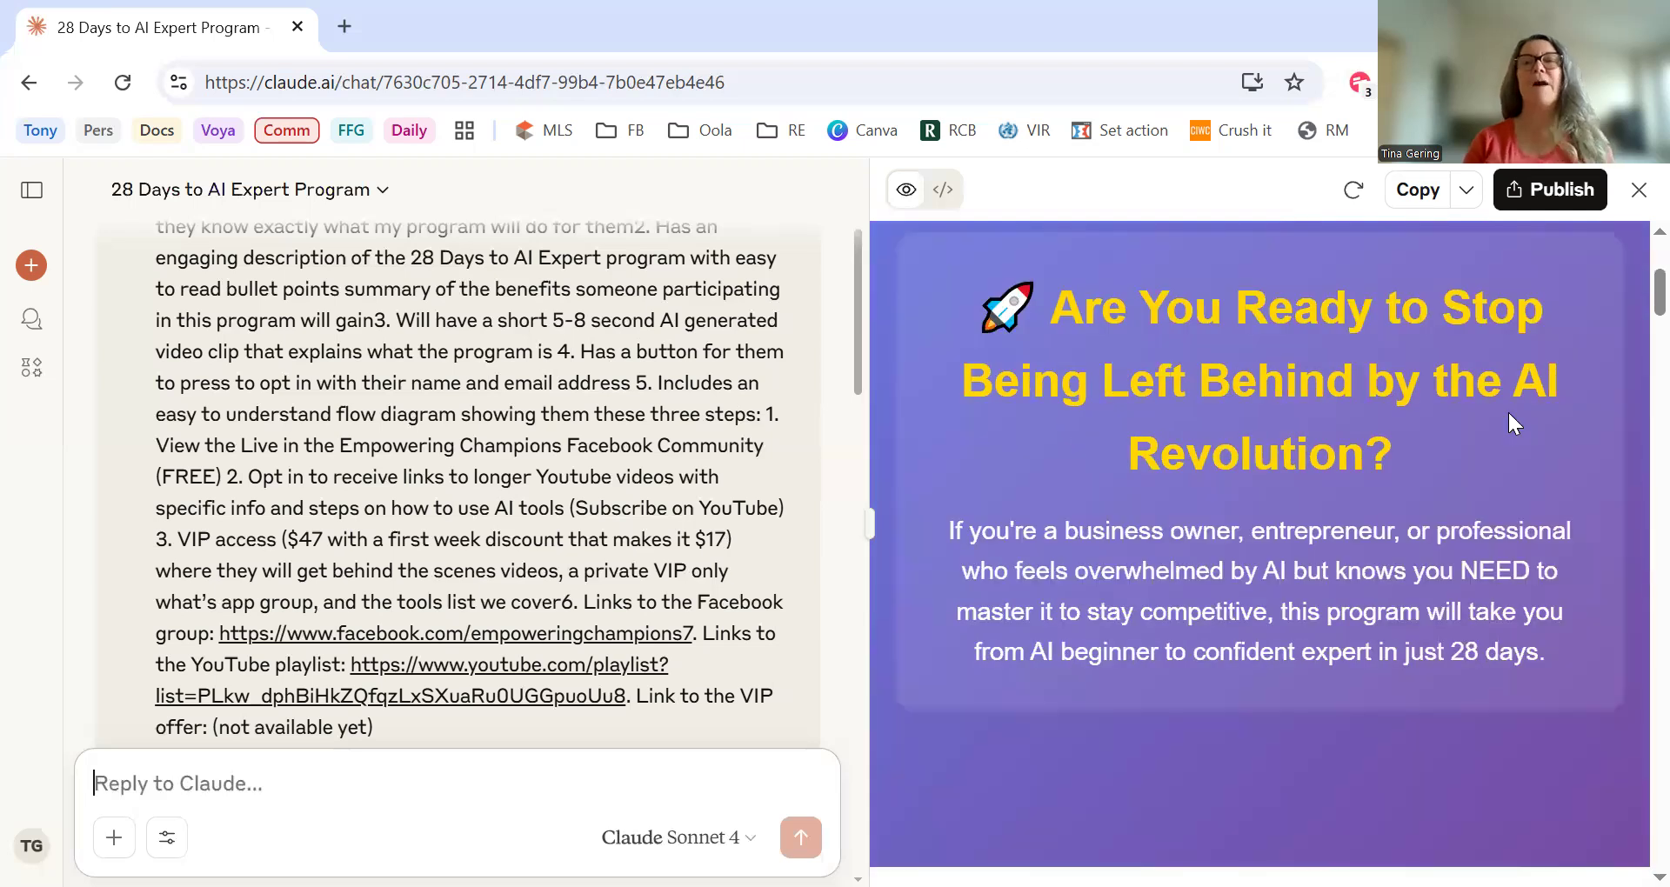
scroll(1507, 410, down, 1)
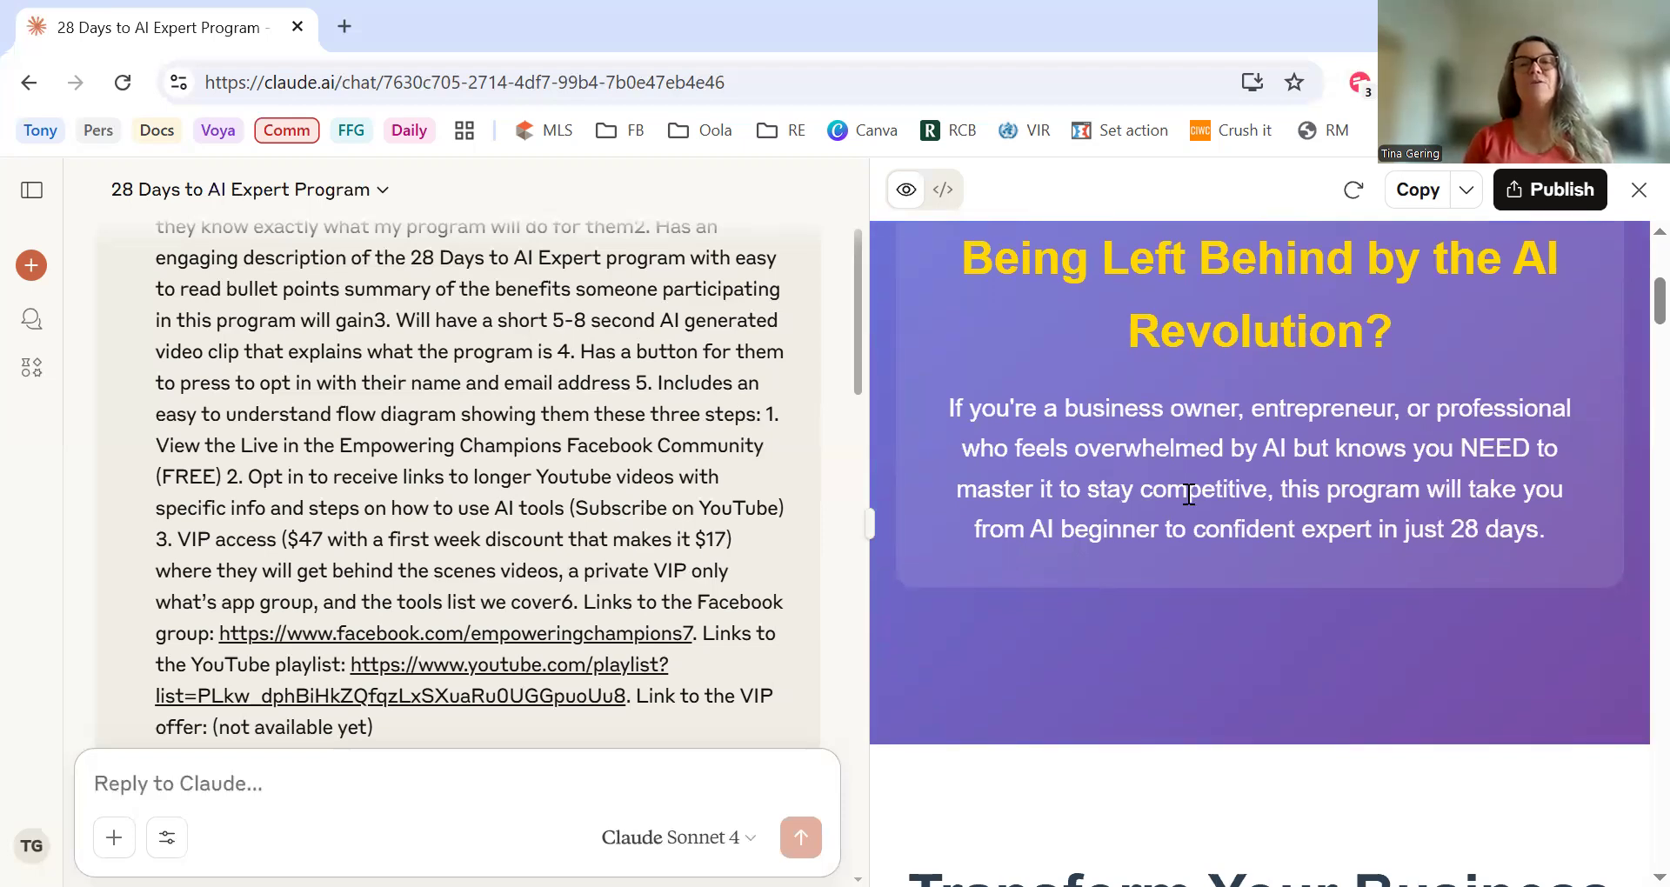
scroll(1188, 494, down, 1)
scroll(1188, 494, down, 1)
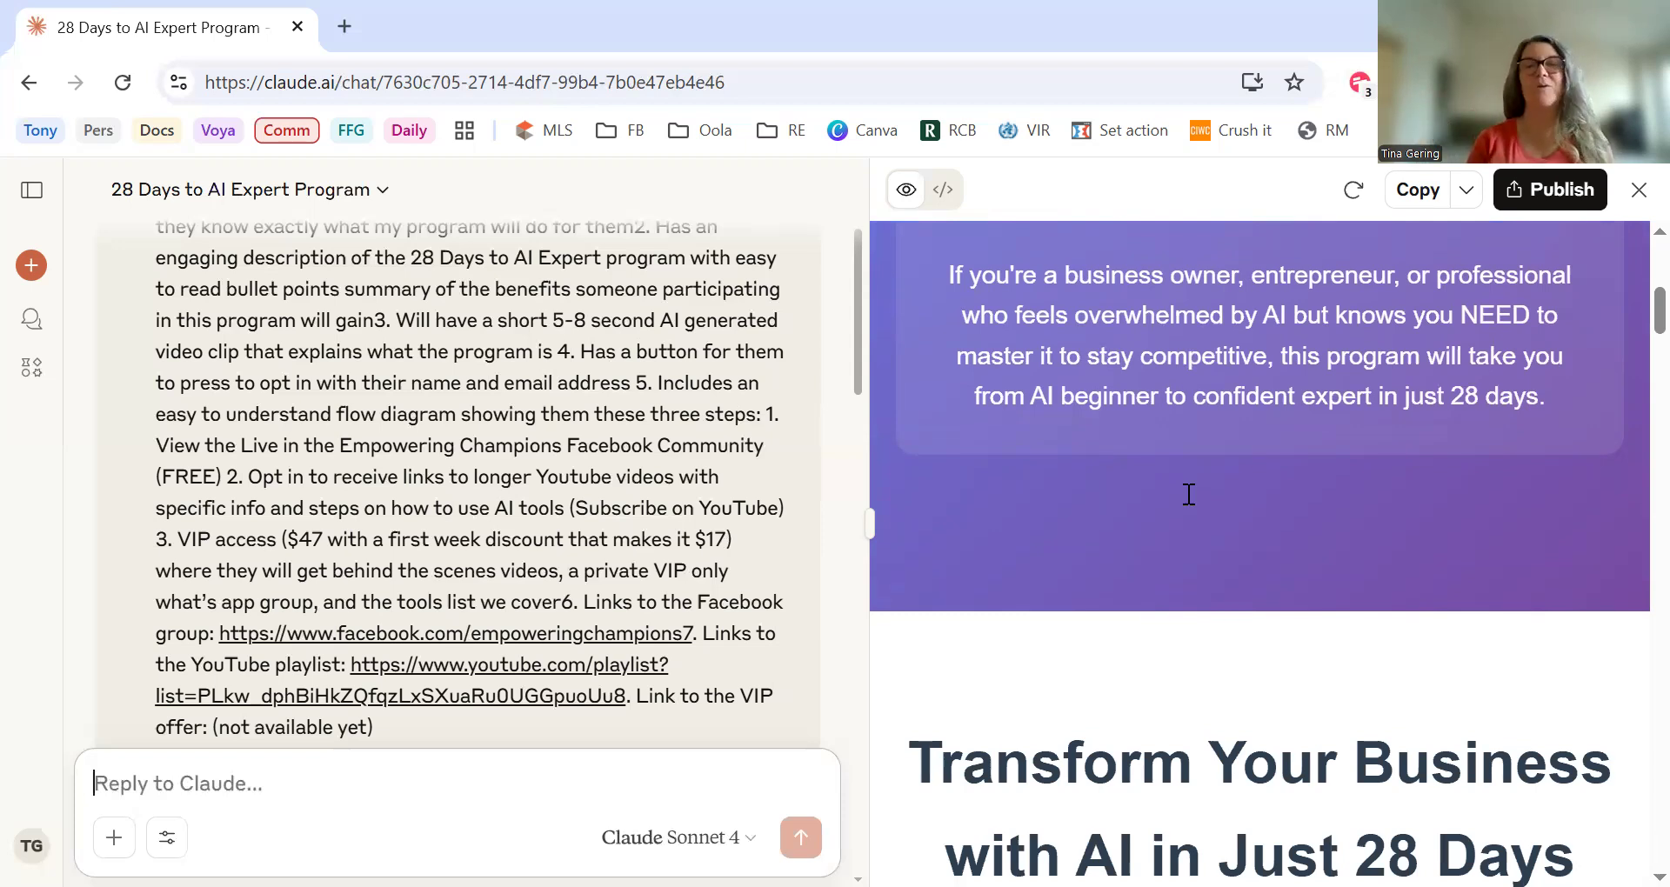
scroll(1188, 494, down, 4)
scroll(1256, 680, down, 1)
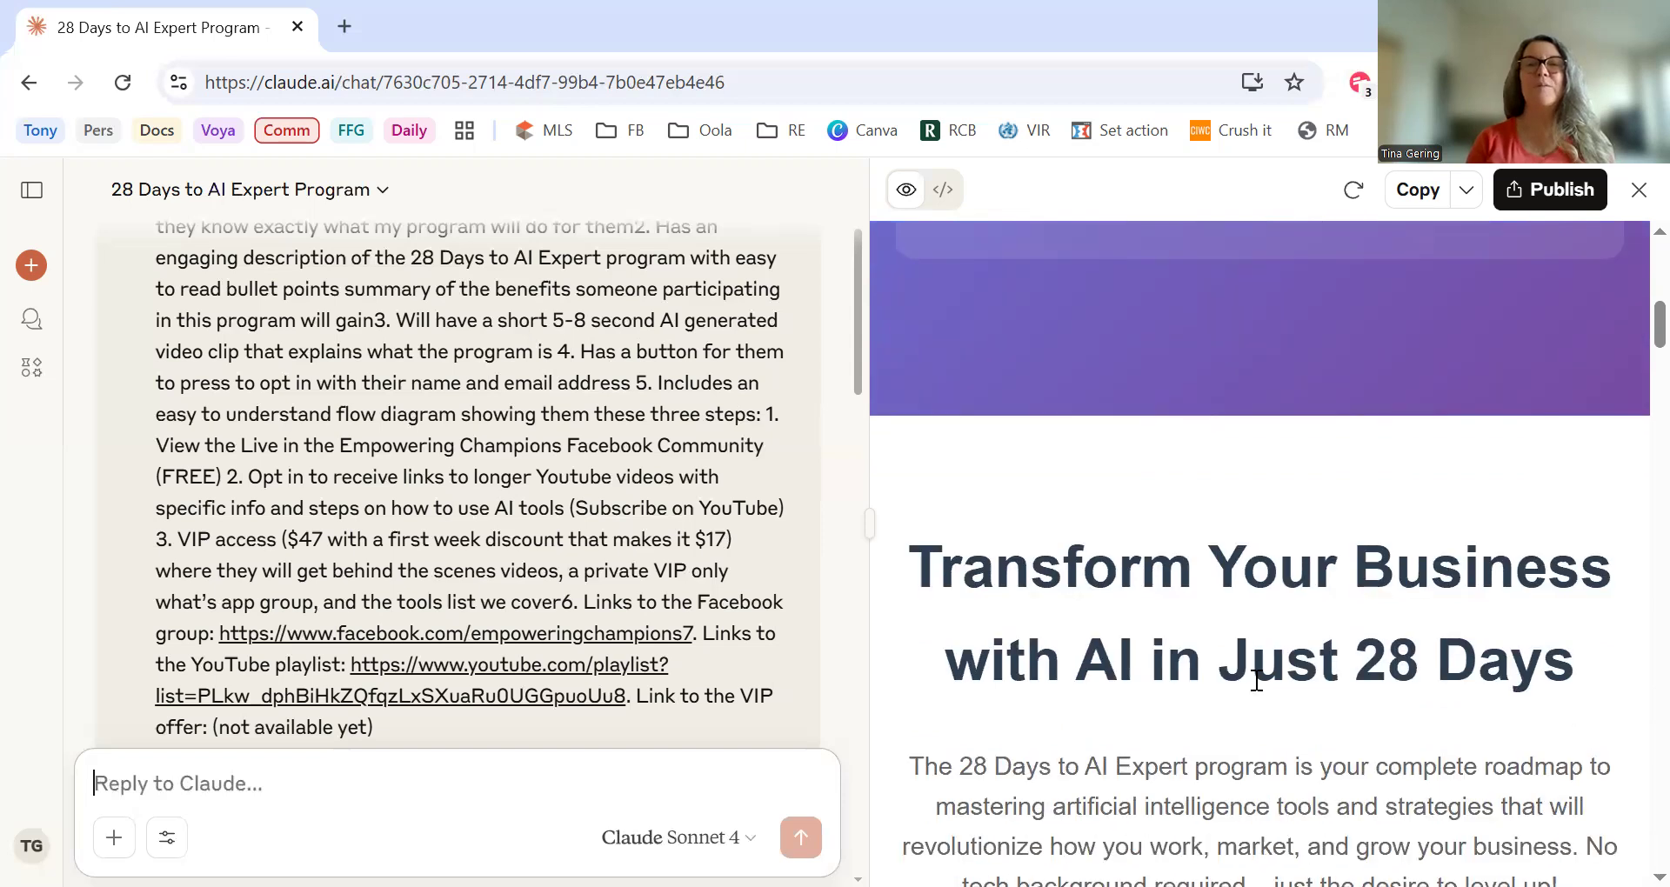
scroll(1256, 680, down, 4)
scroll(1376, 405, down, 2)
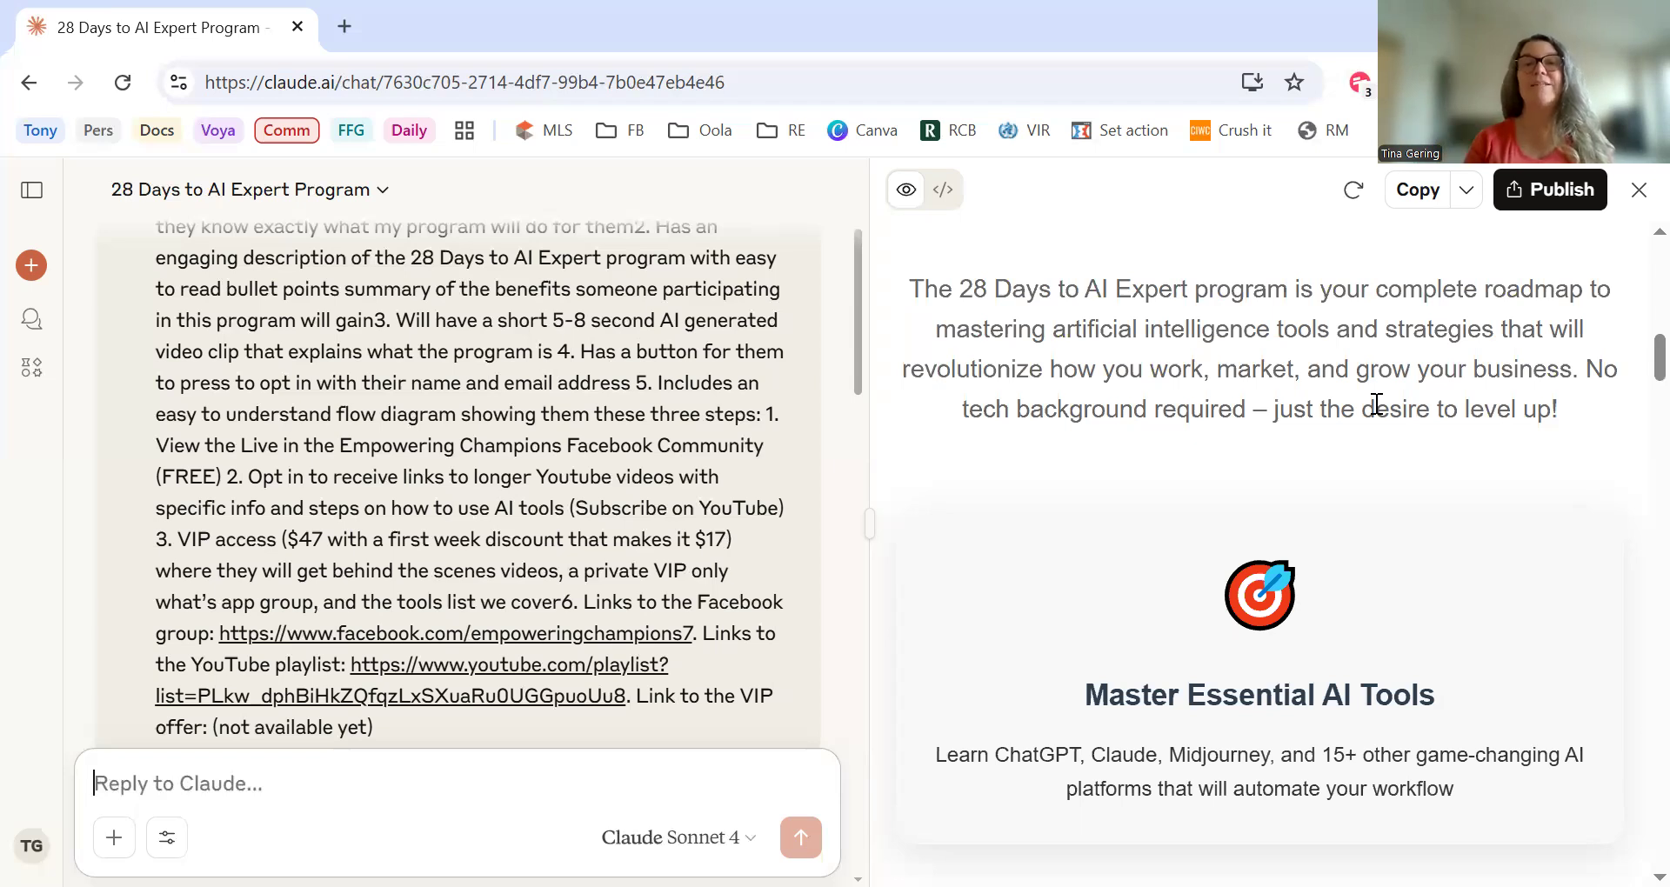
Step: Read through the landing page's benefit cards, from the AI tools card to the community support card
scroll(1444, 506, down, 3)
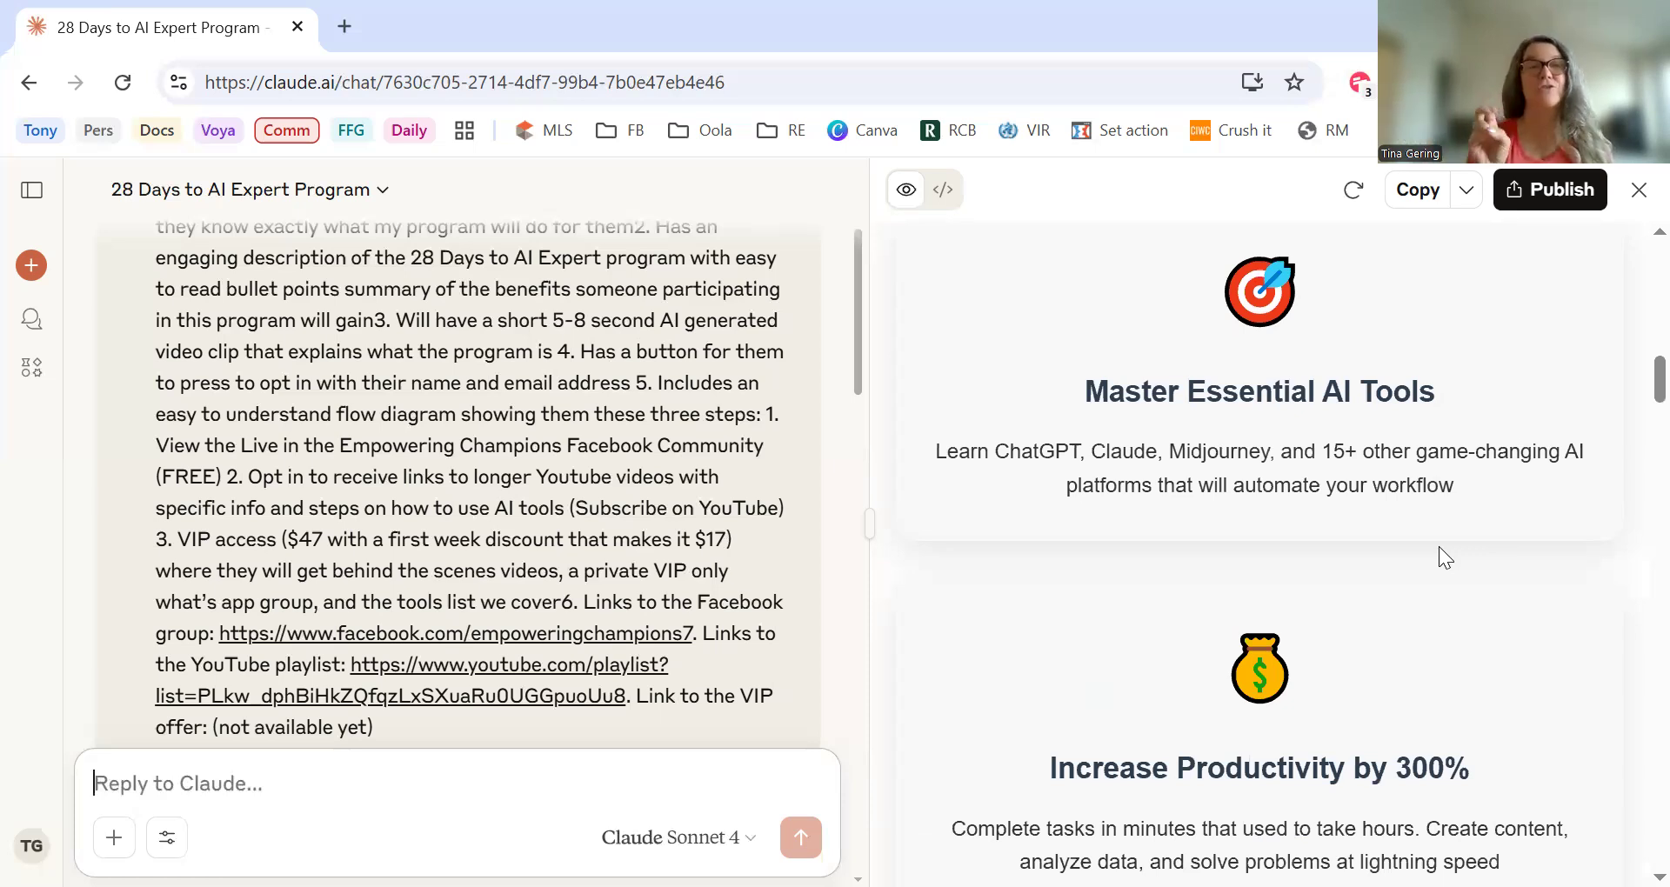
scroll(1439, 546, down, 4)
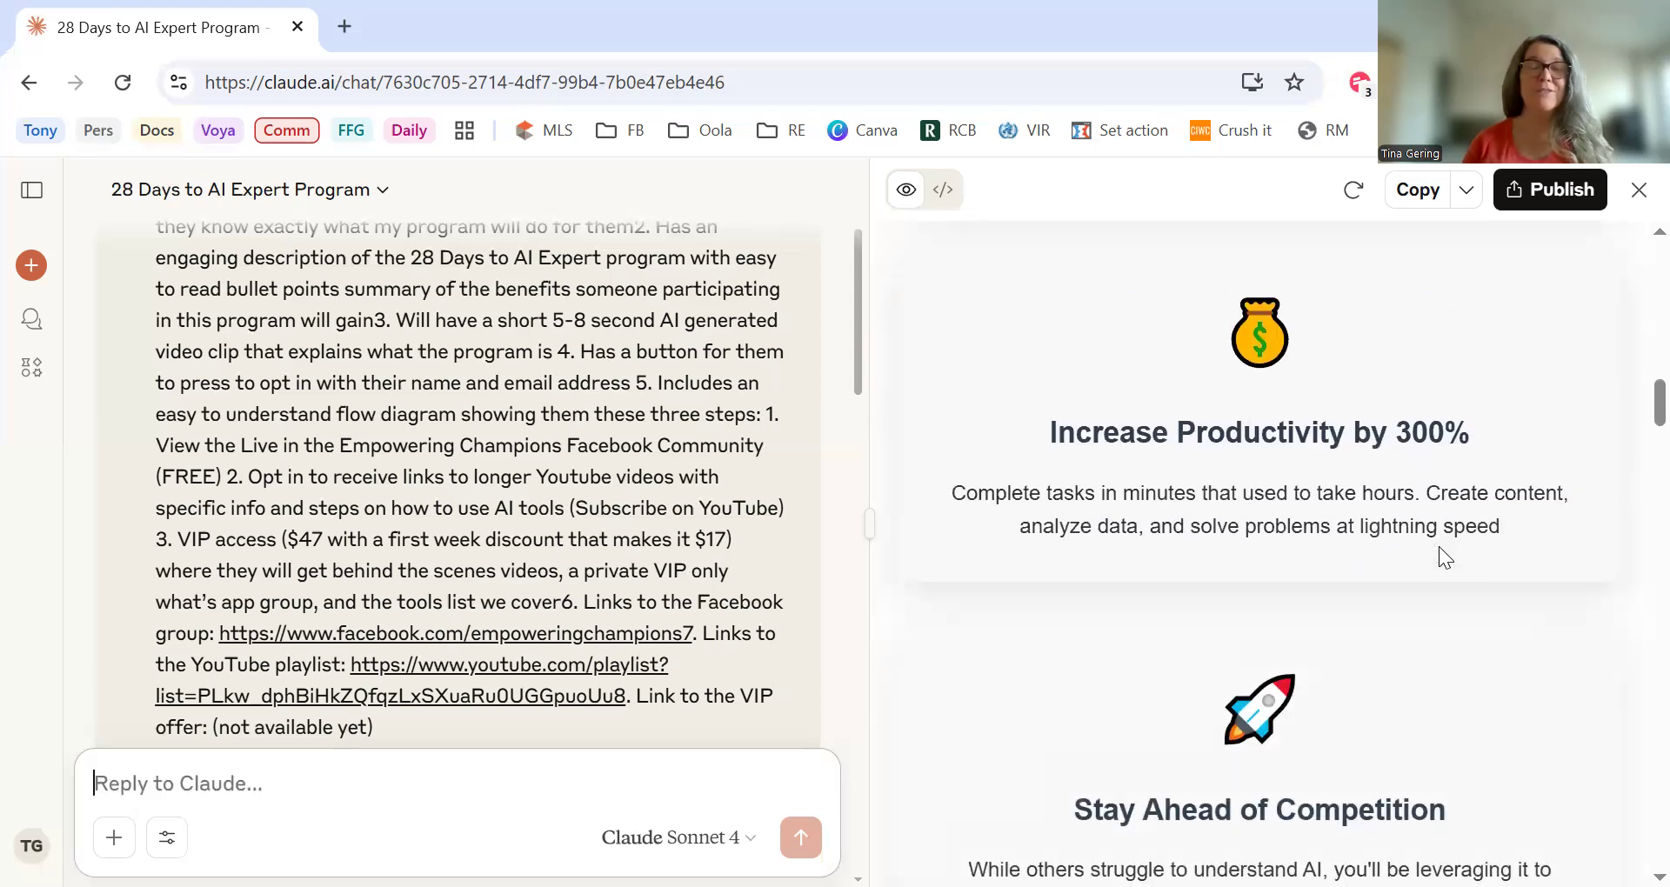
scroll(1439, 547, up, 4)
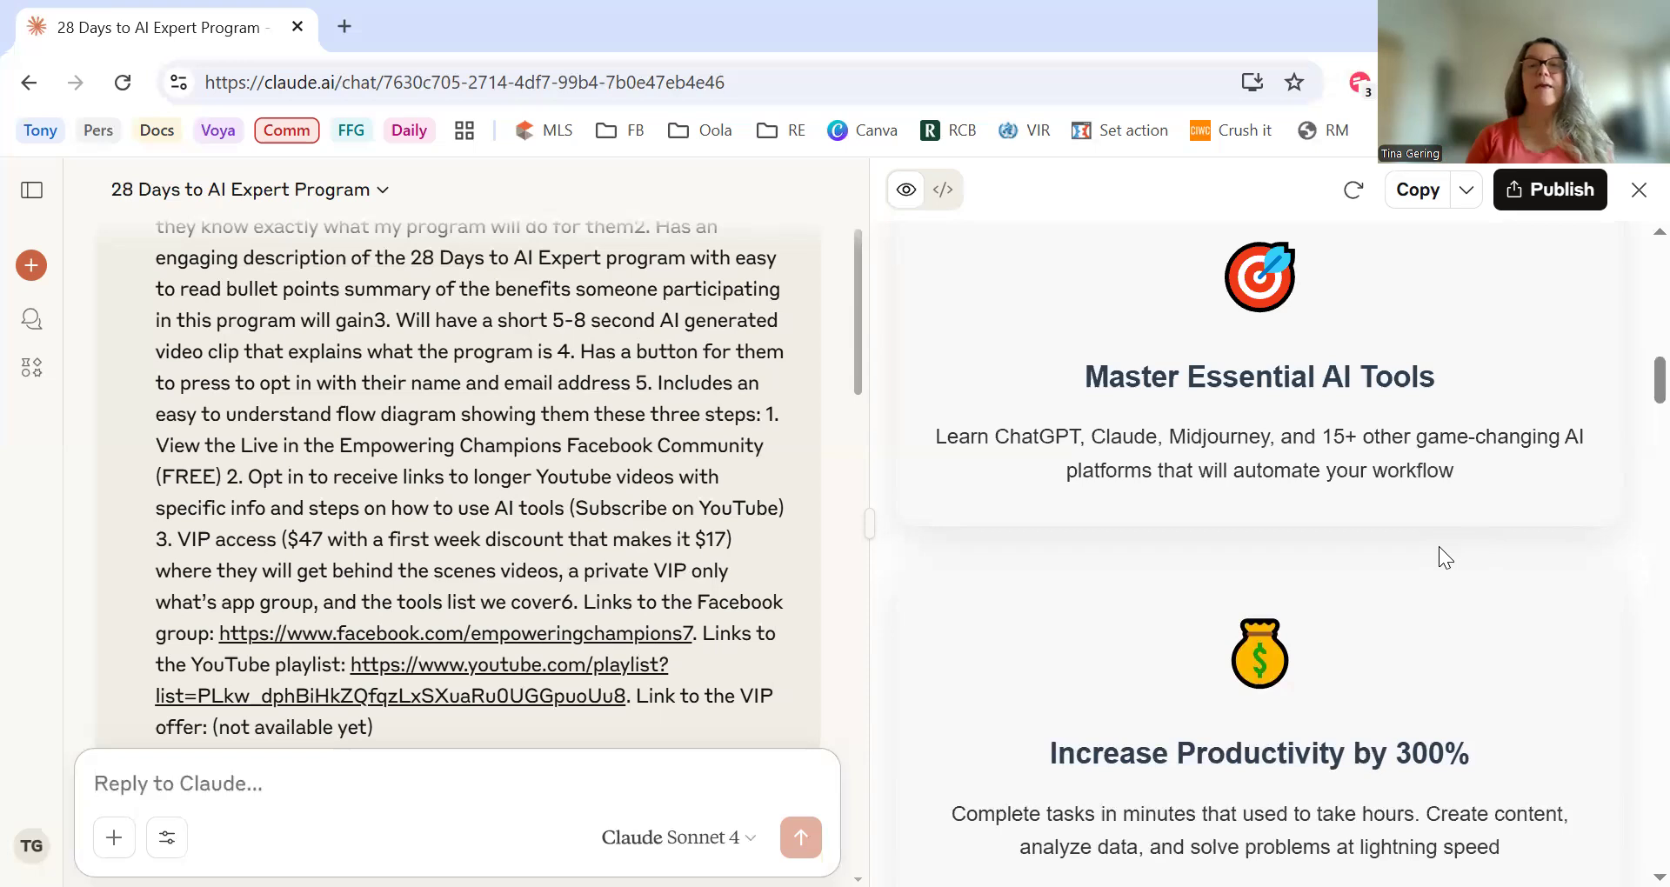
scroll(1439, 546, down, 3)
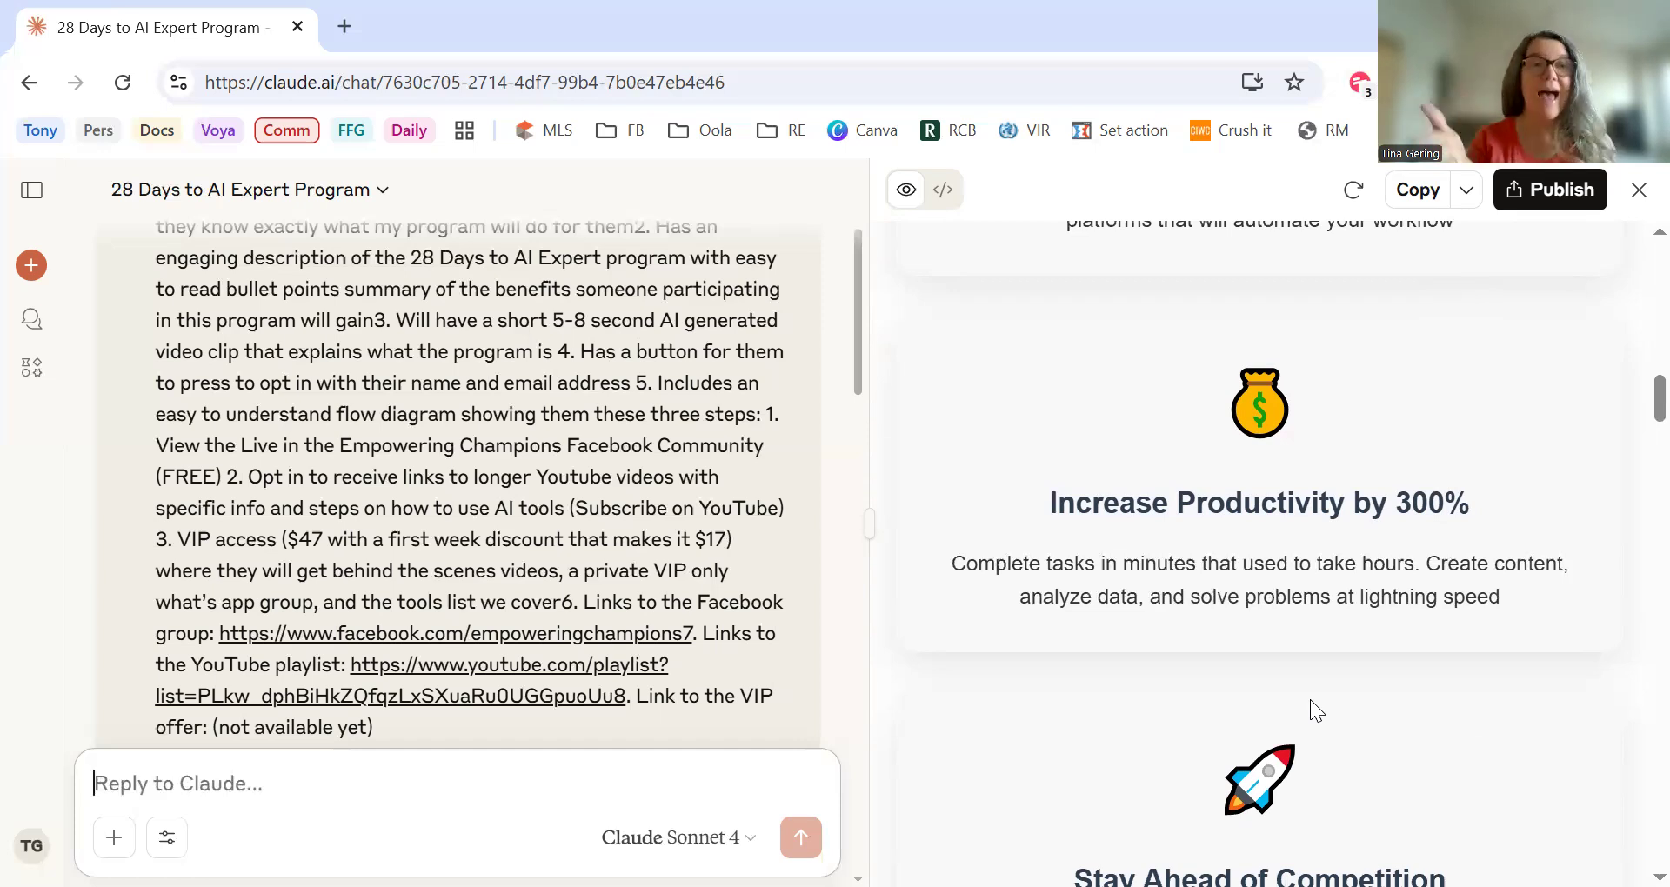
scroll(1310, 699, down, 5)
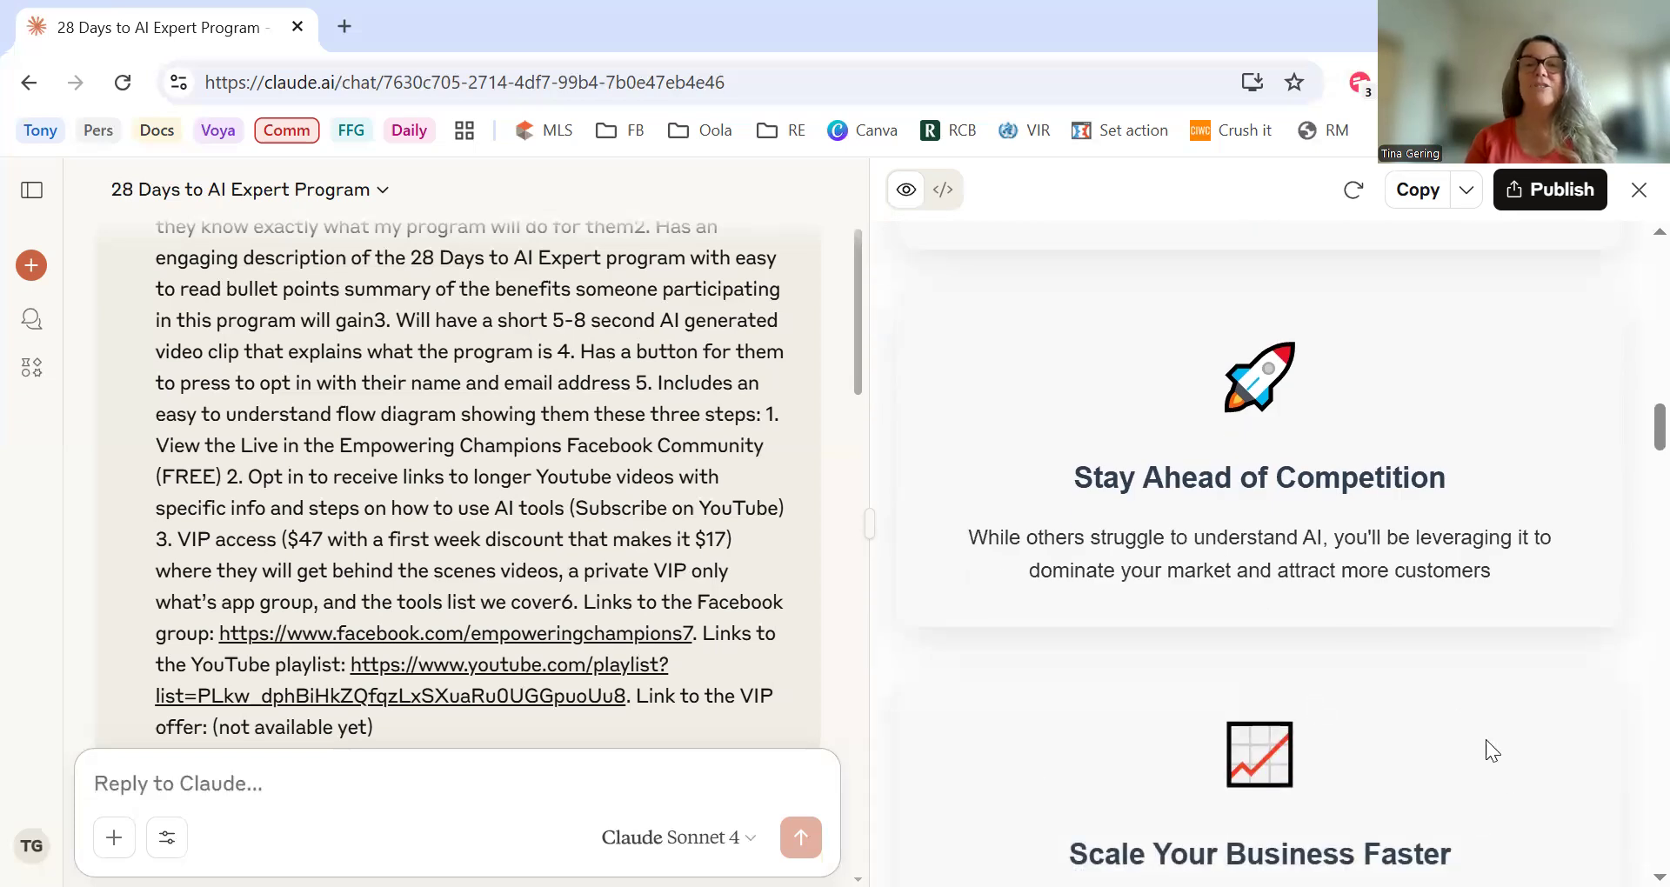
scroll(1486, 739, down, 2)
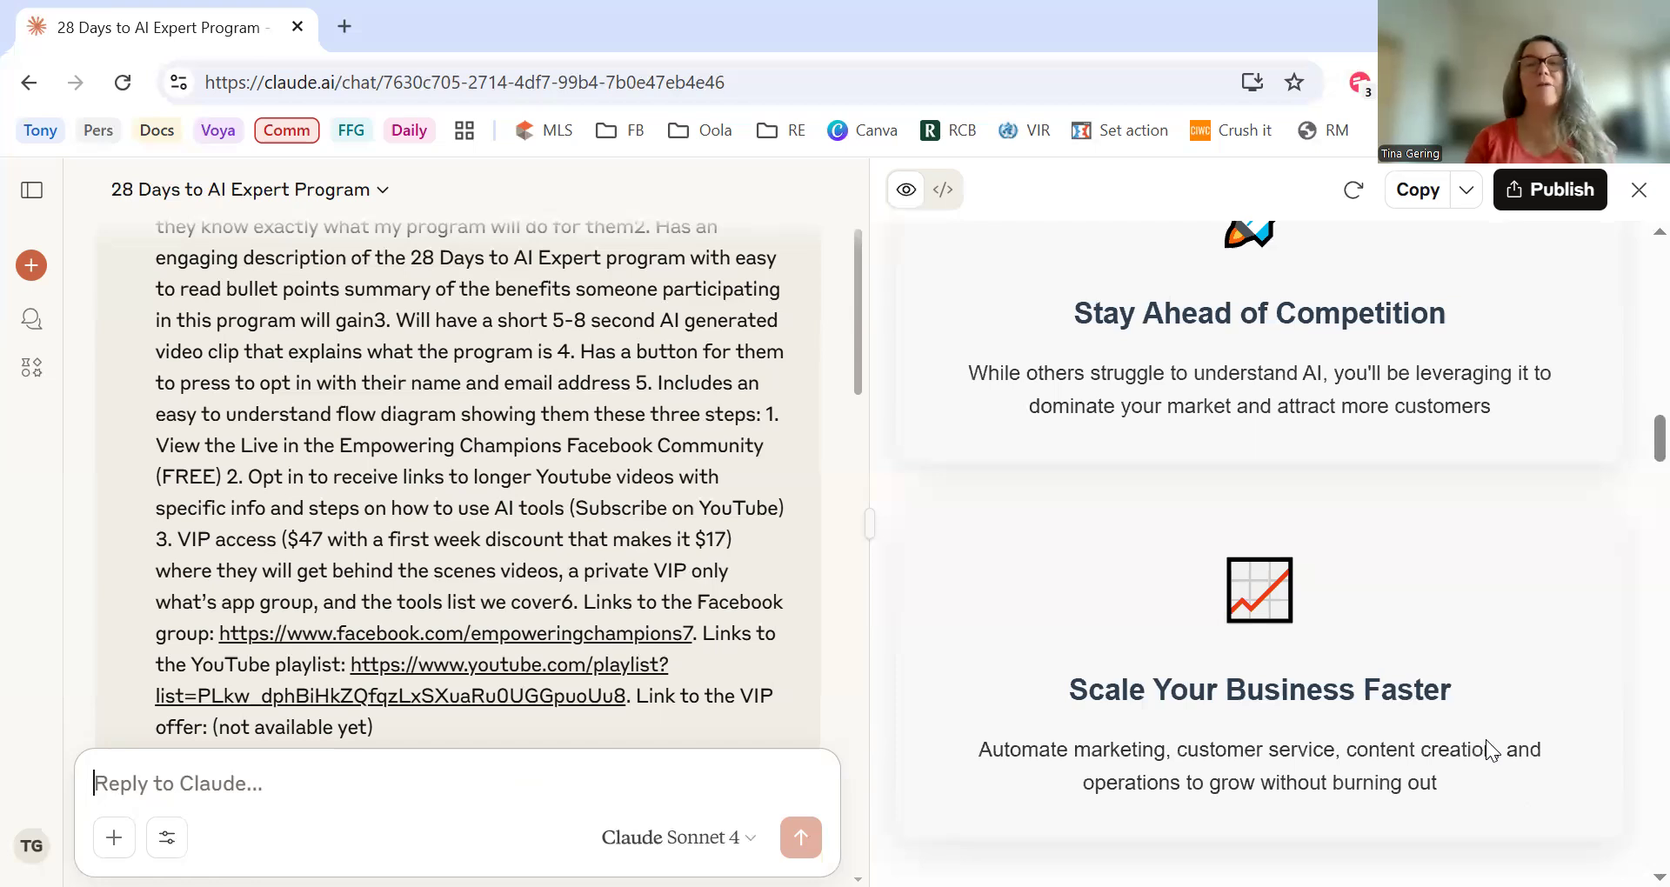
scroll(1486, 740, down, 5)
scroll(1485, 739, down, 5)
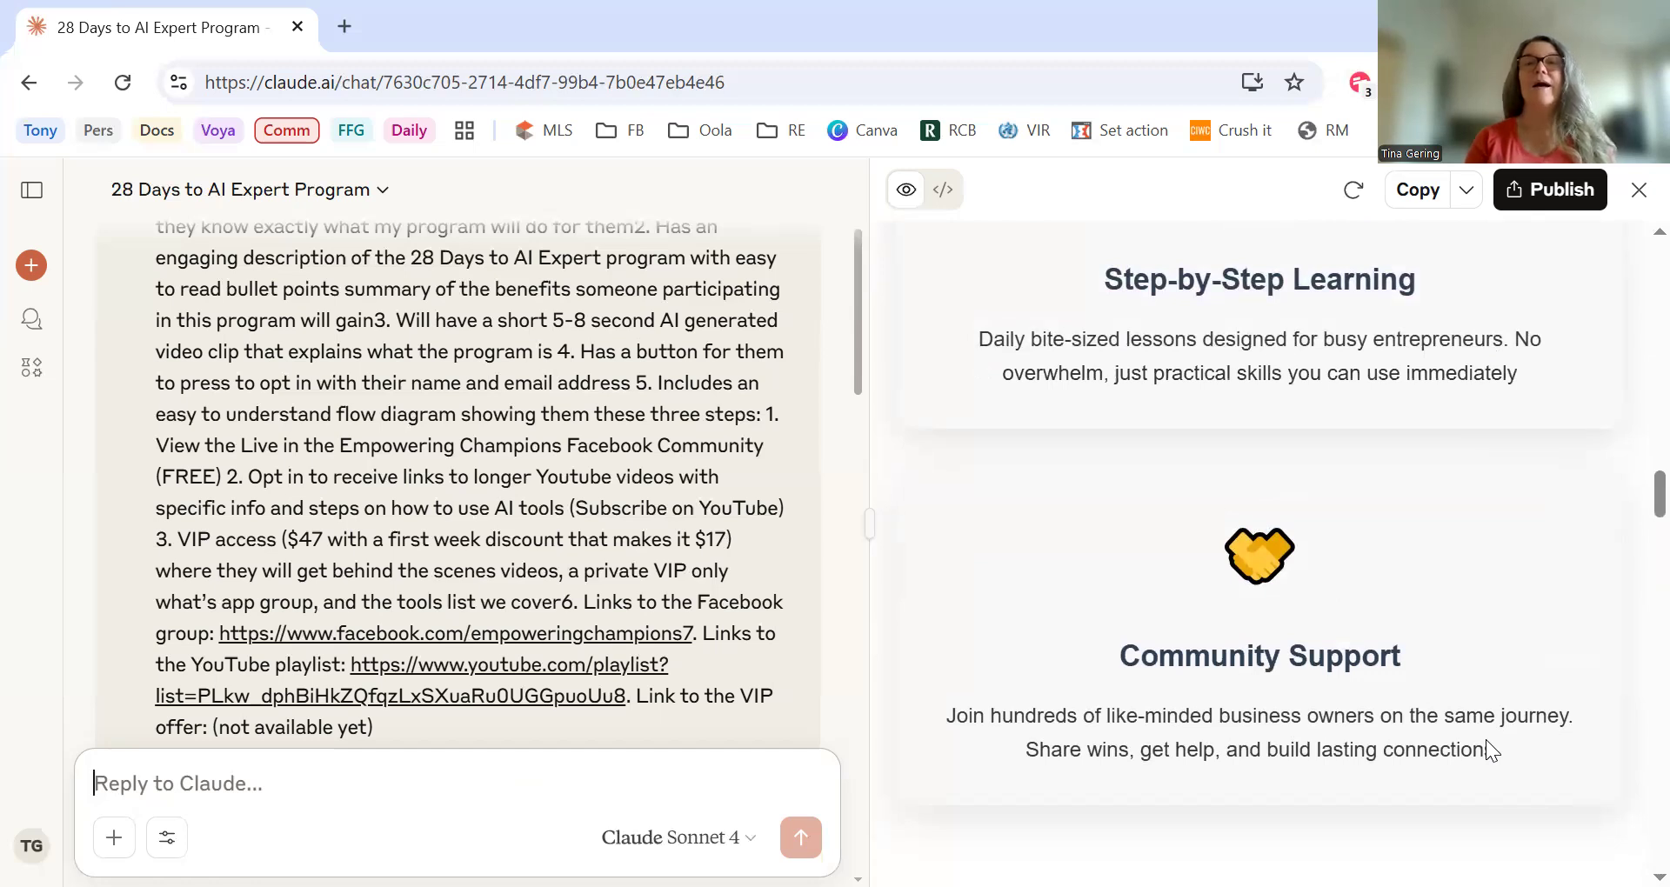
scroll(1485, 740, down, 3)
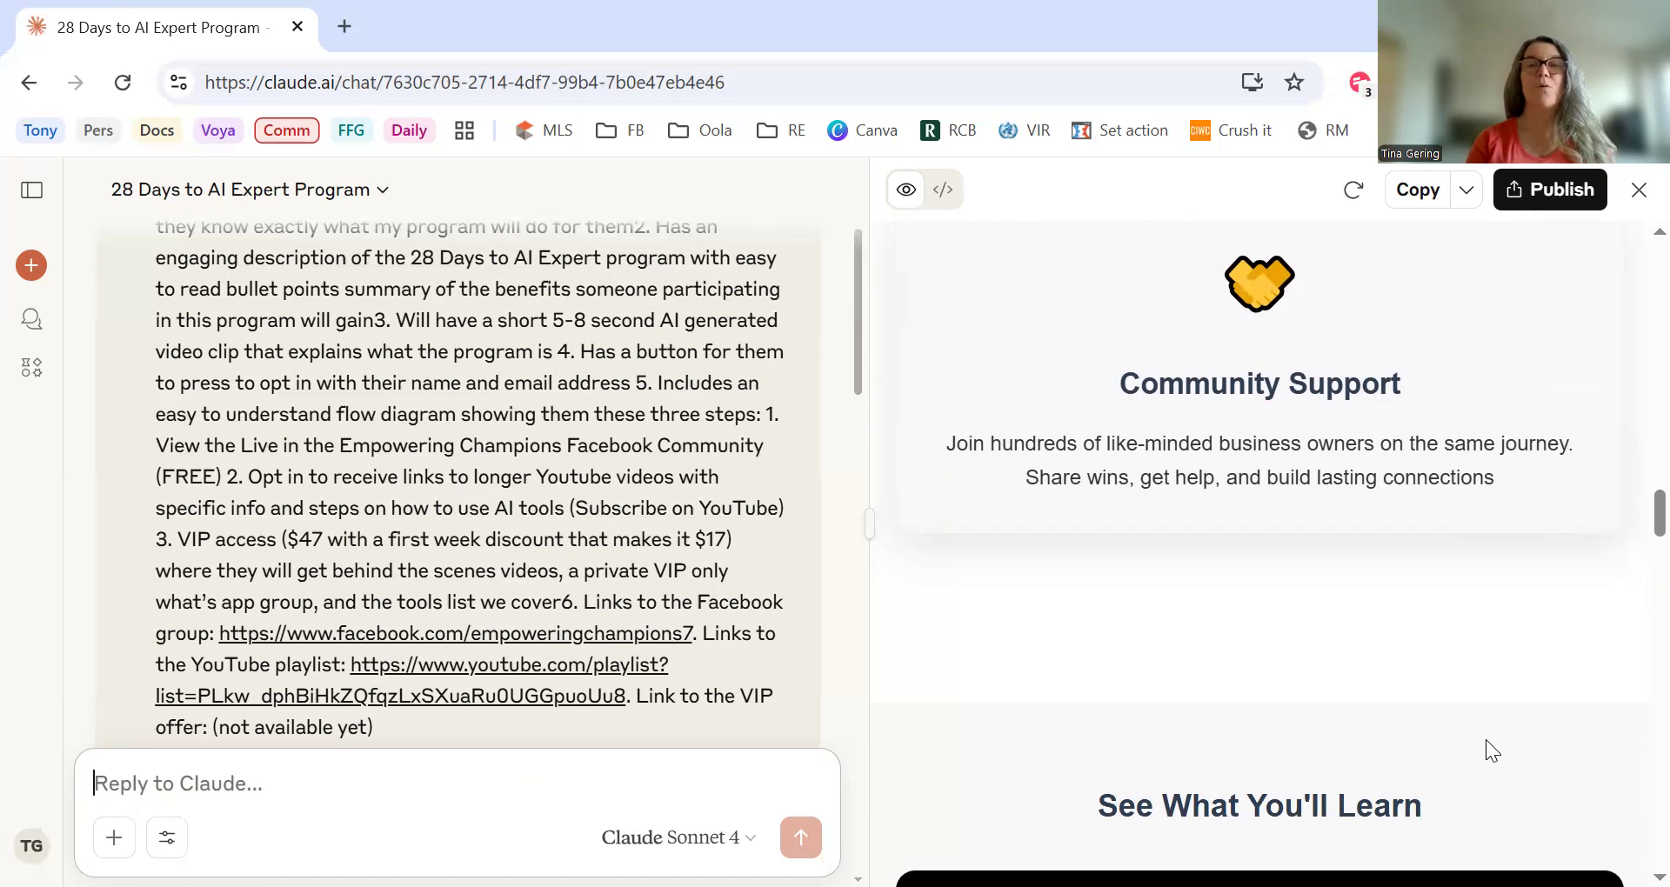
Step: Check the landing page's video placeholder section and the opt-in form with its name and email fields
scroll(1486, 740, down, 6)
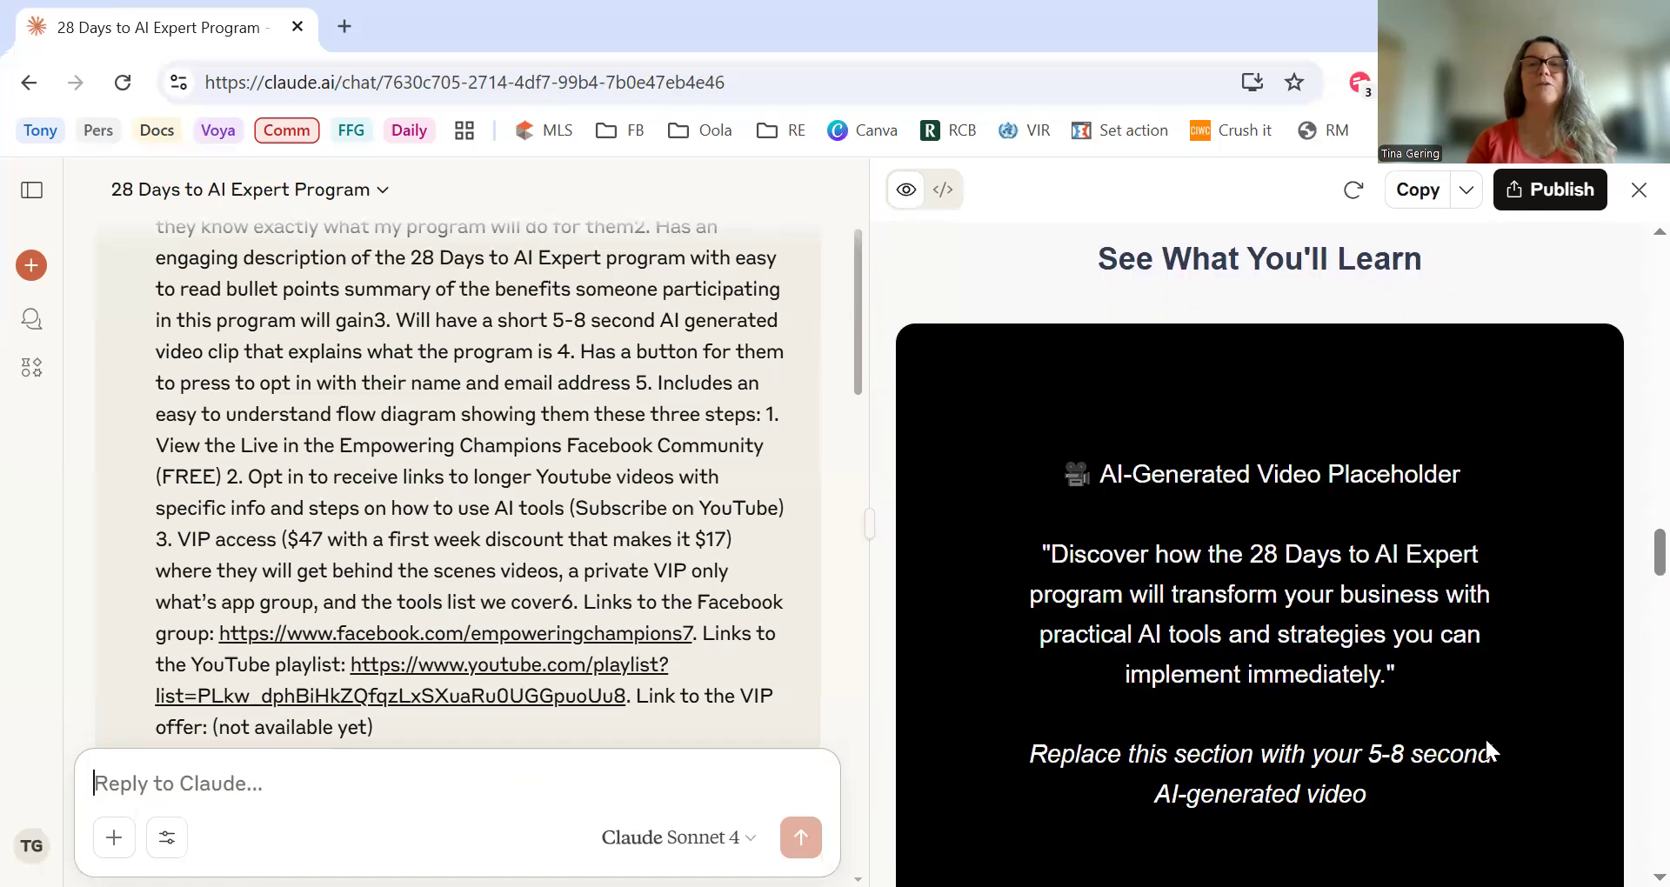
scroll(1484, 749, down, 1)
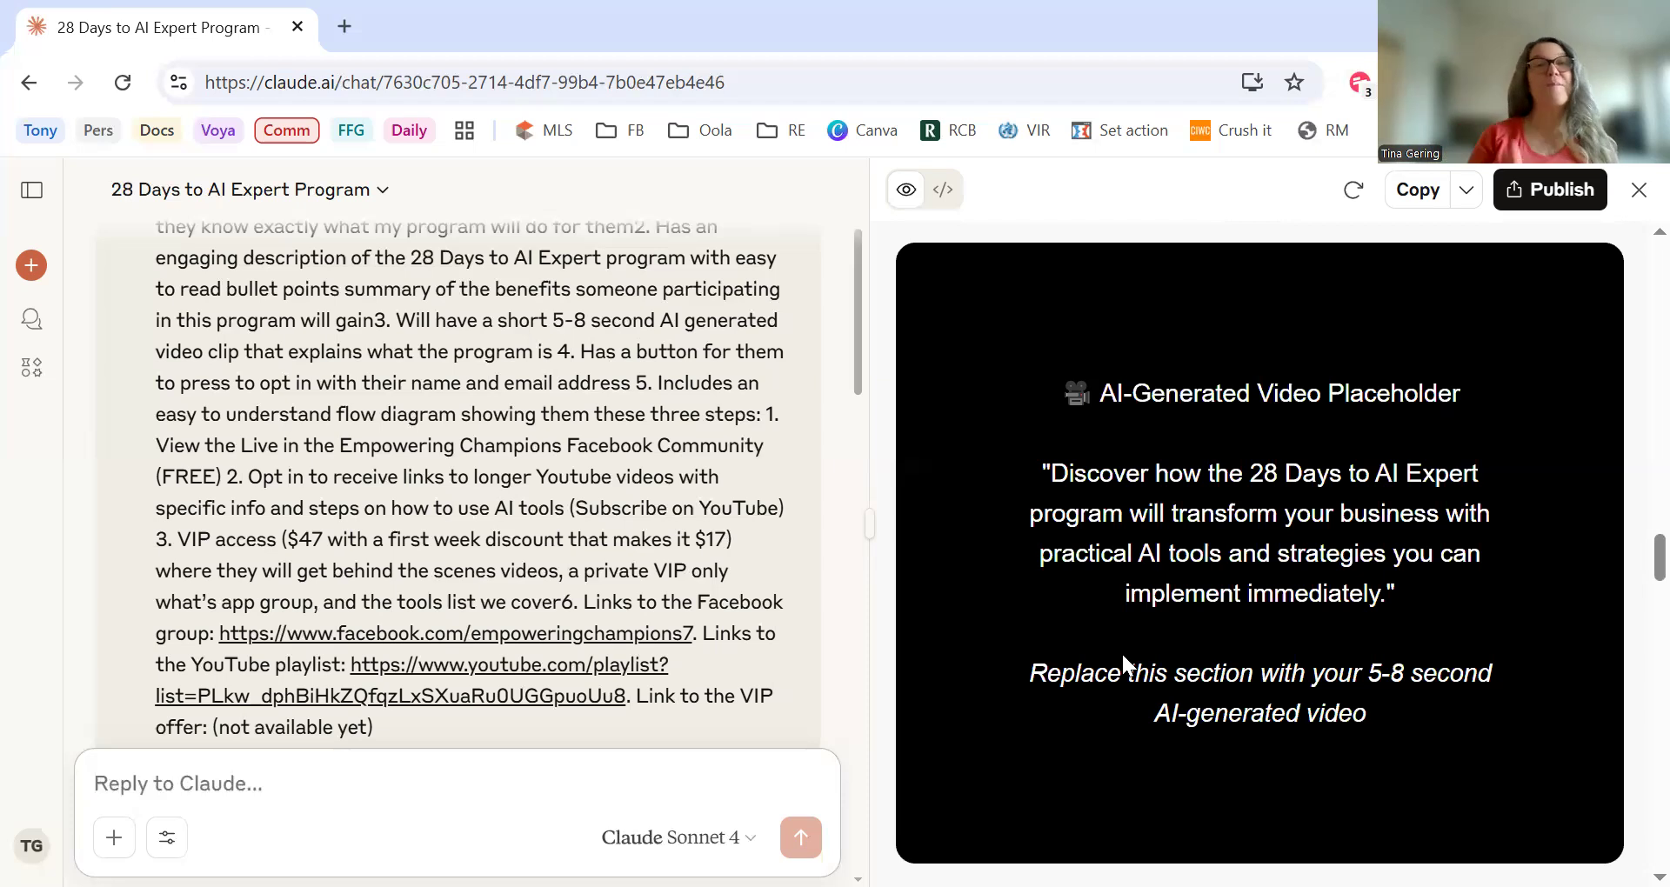
scroll(1121, 651, down, 7)
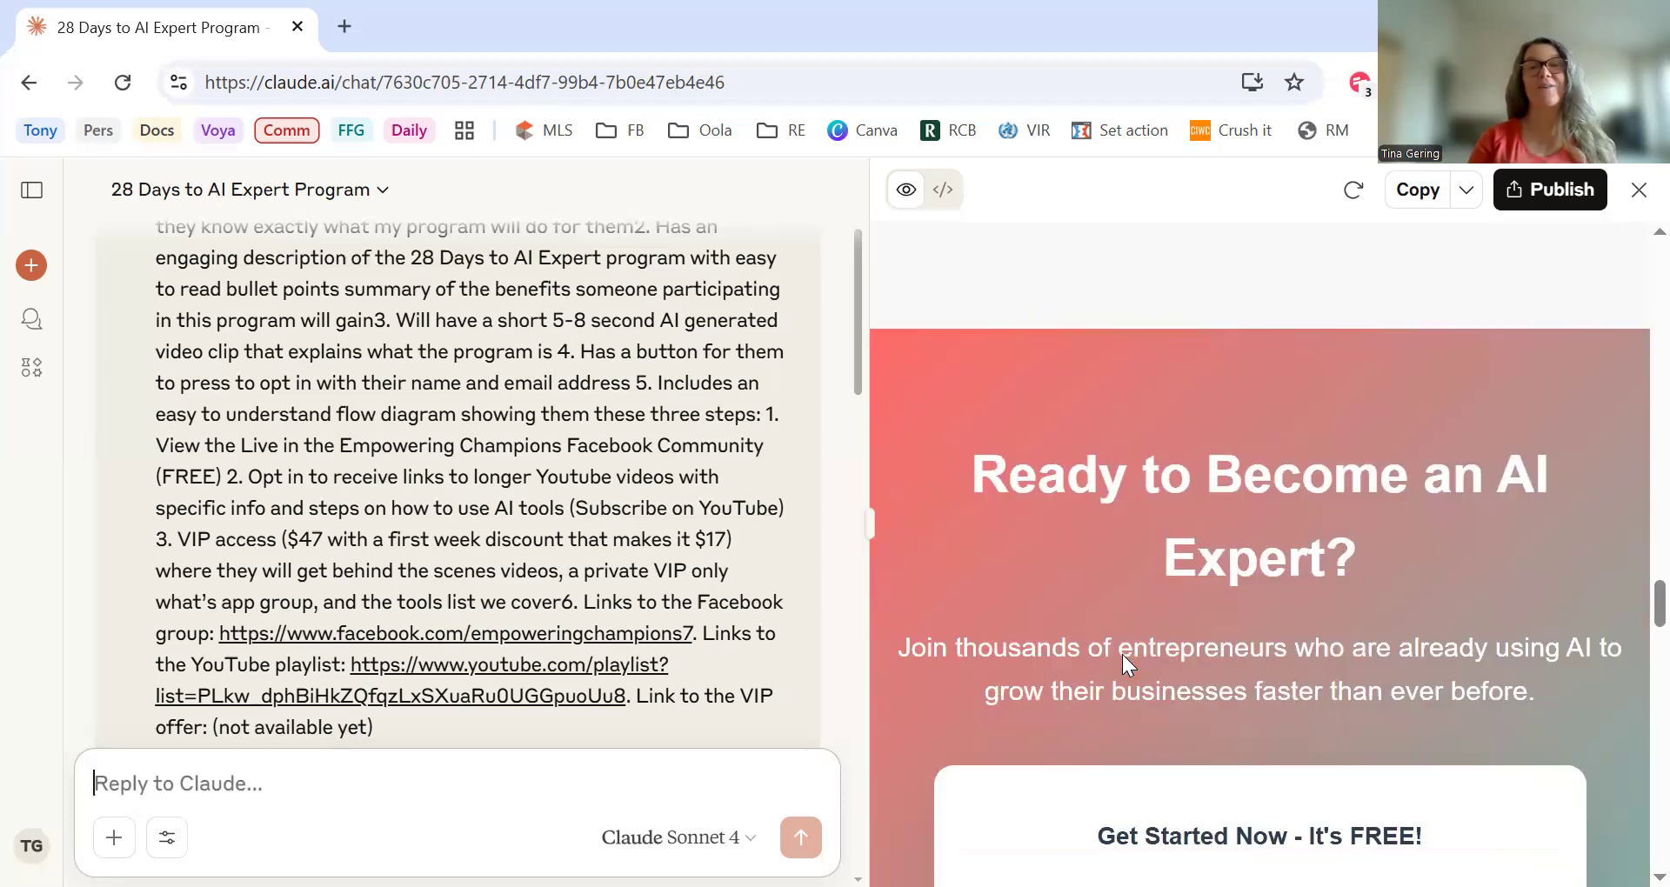
scroll(1122, 654, down, 2)
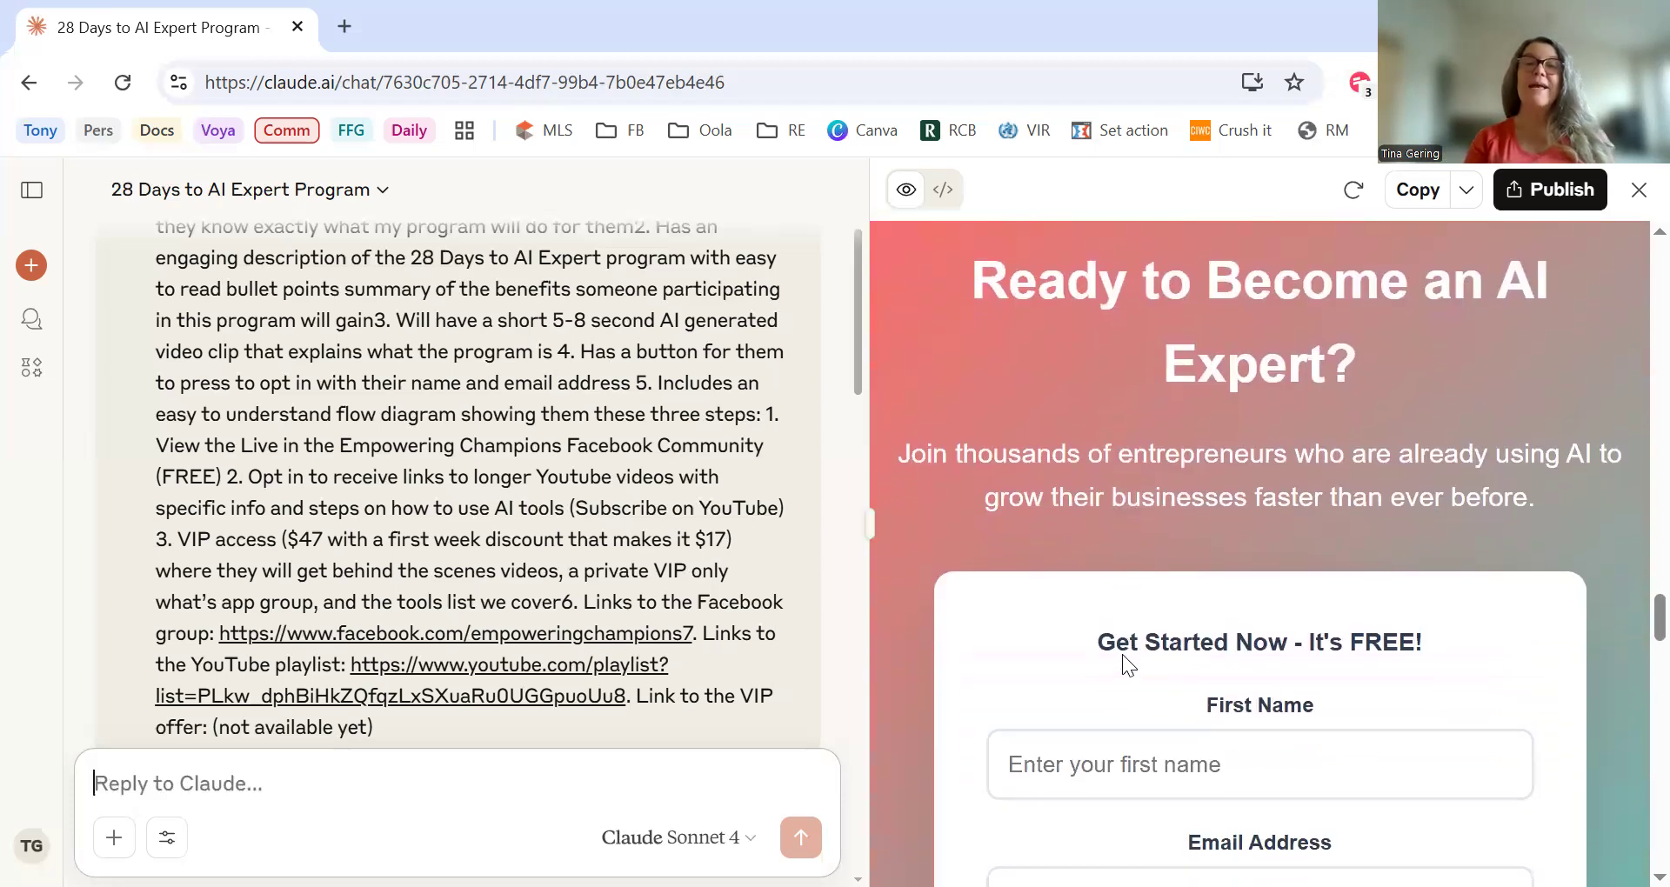
scroll(1122, 654, down, 1)
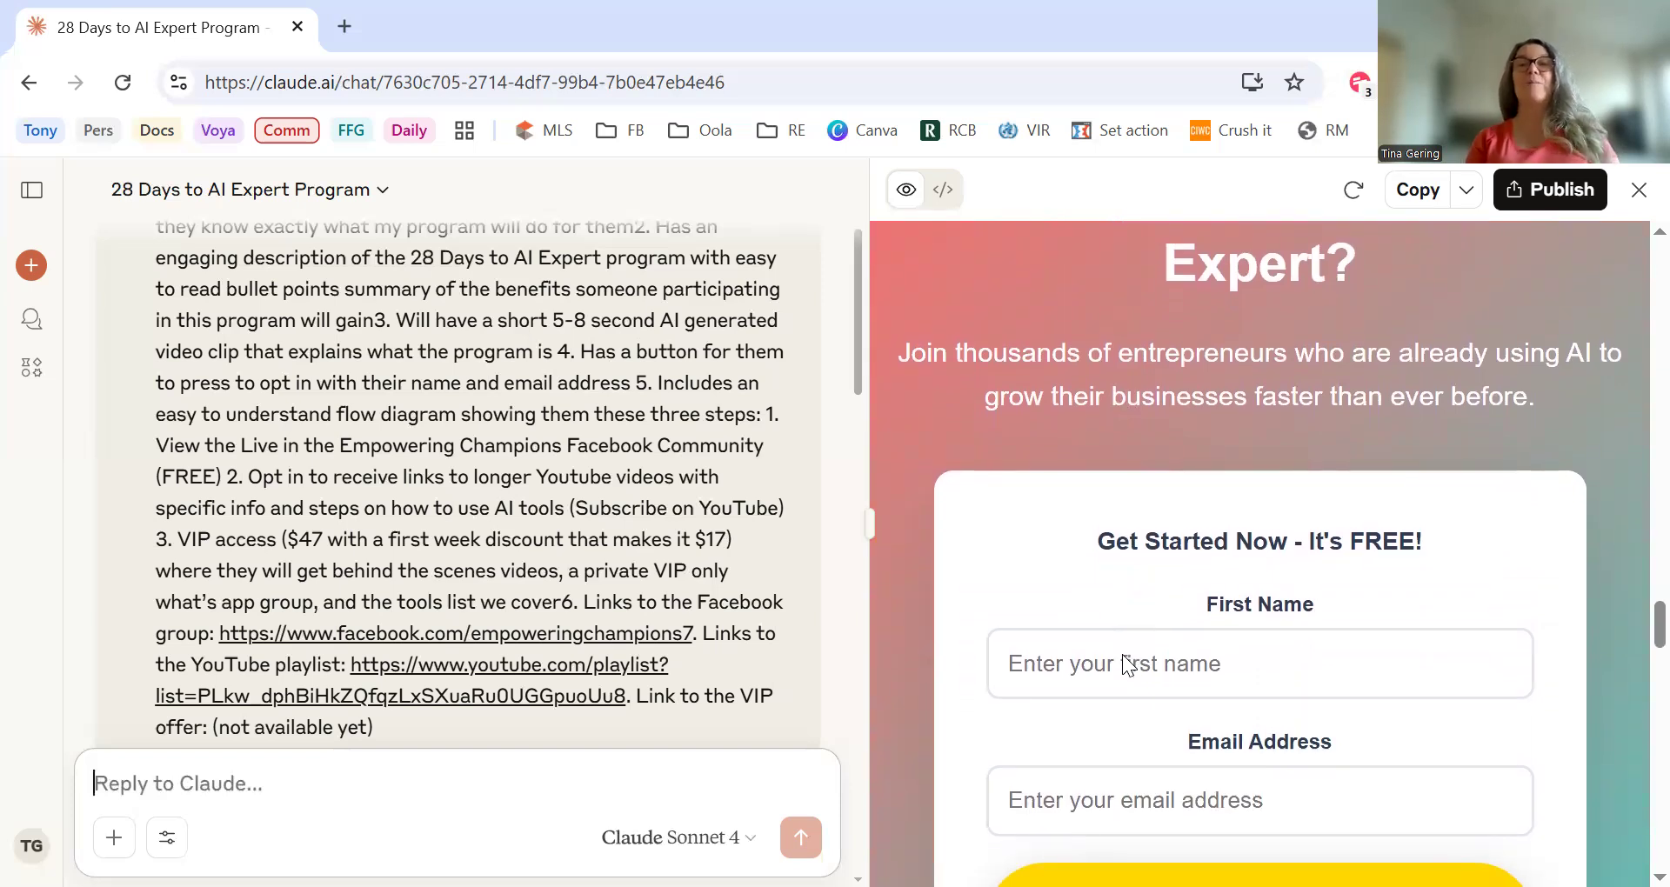
scroll(1122, 654, down, 2)
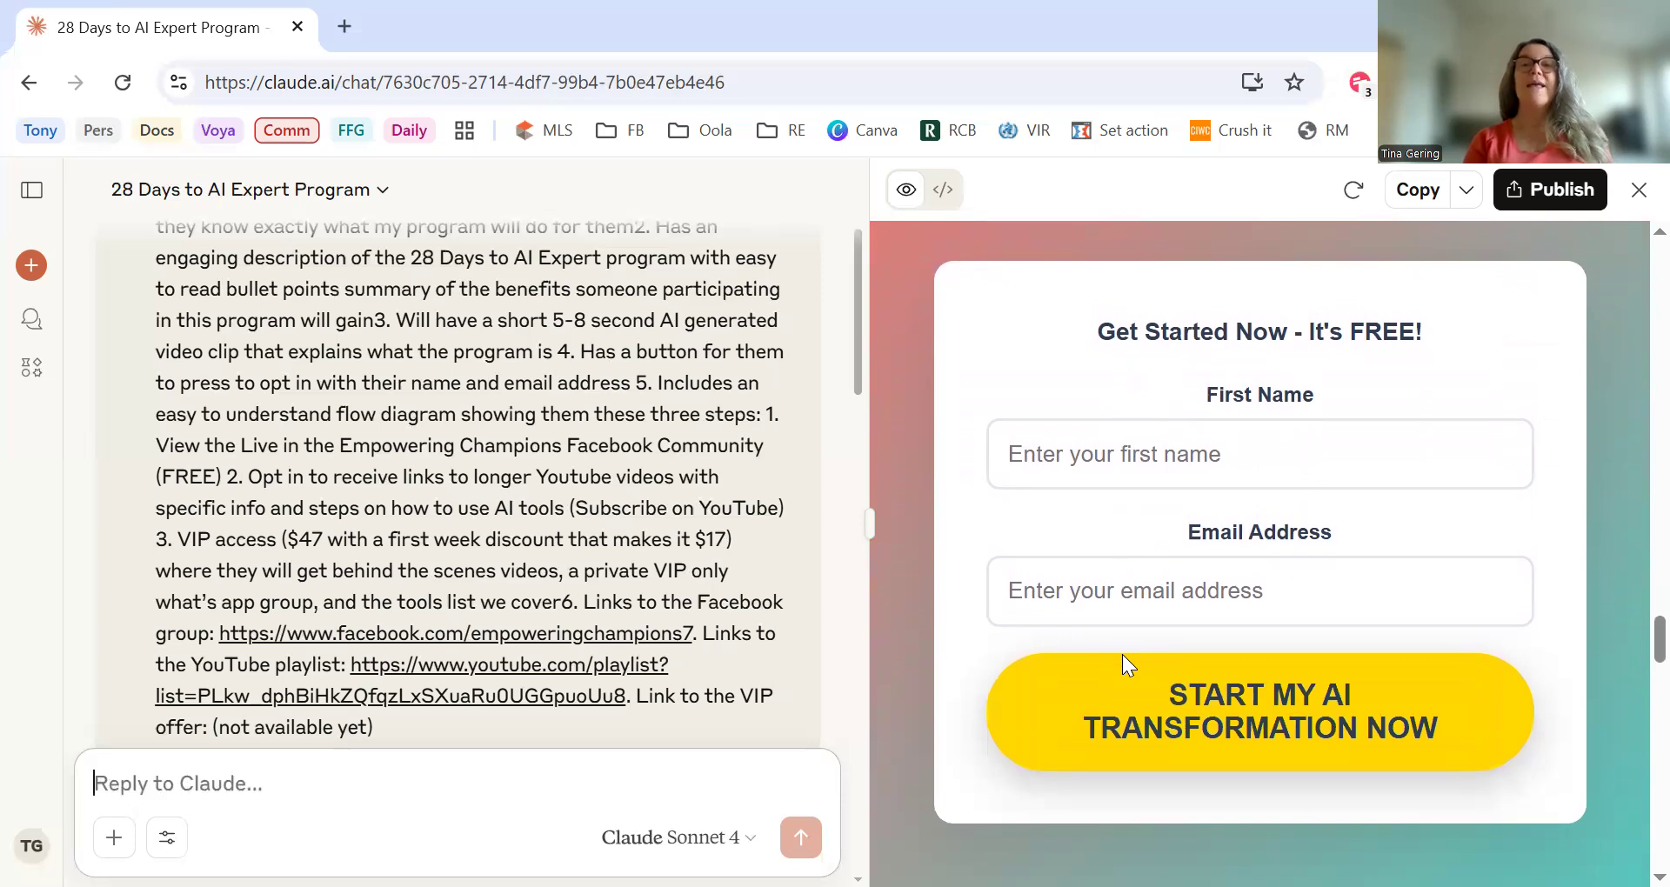
Step: Examine the three-step path section with its Facebook, YouTube and VIP buttons, plus the closing call to action
scroll(1122, 654, down, 4)
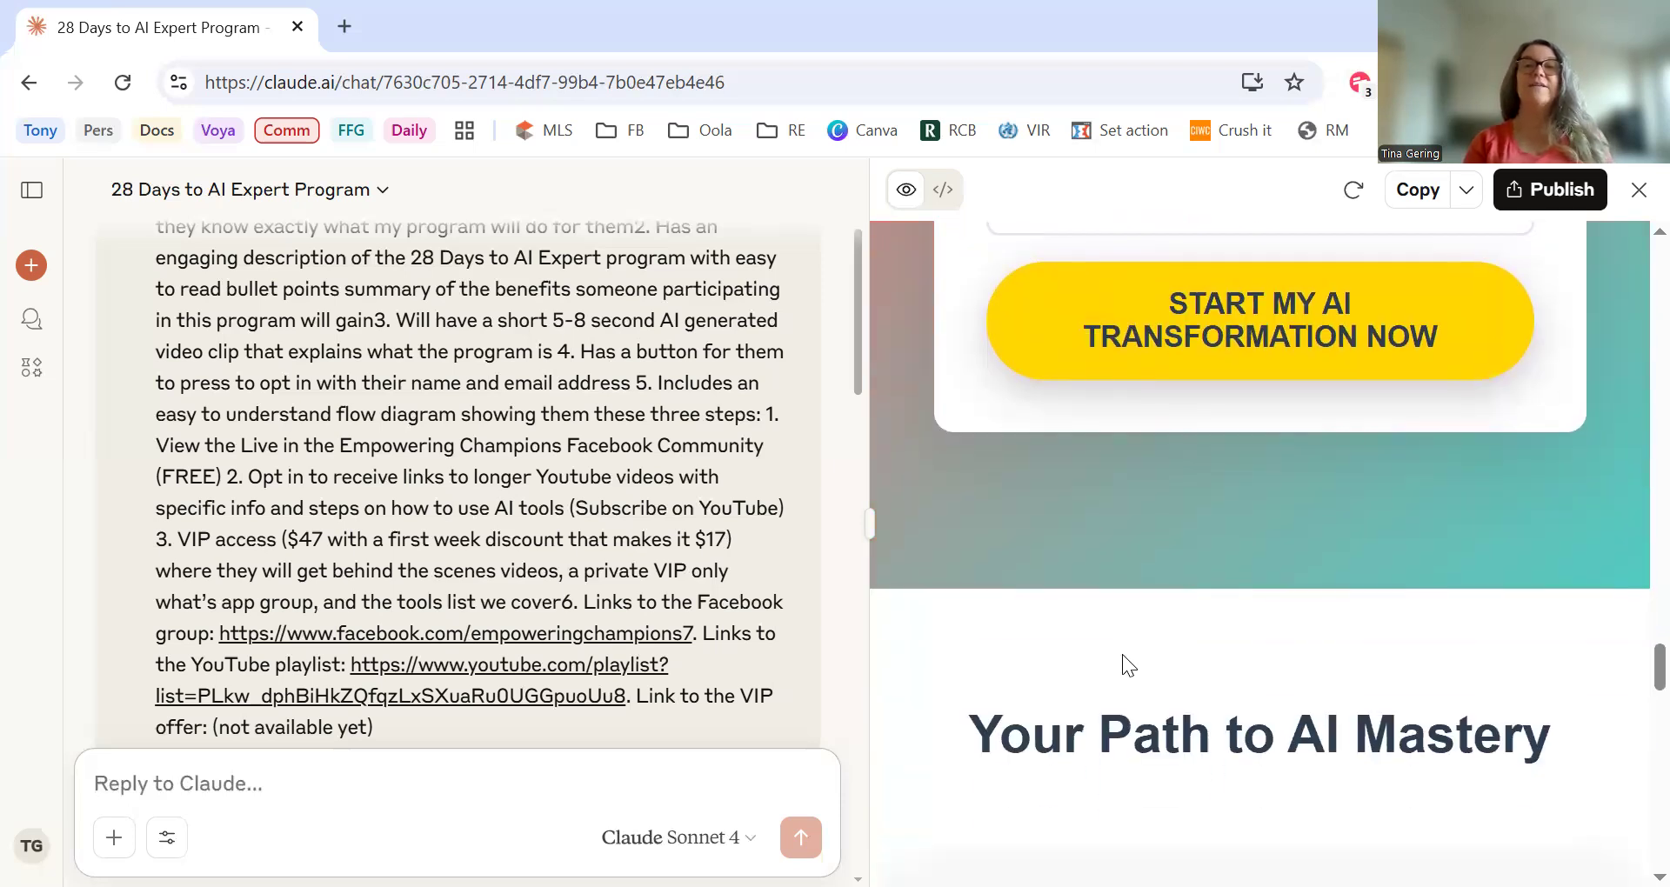
scroll(1122, 657, down, 6)
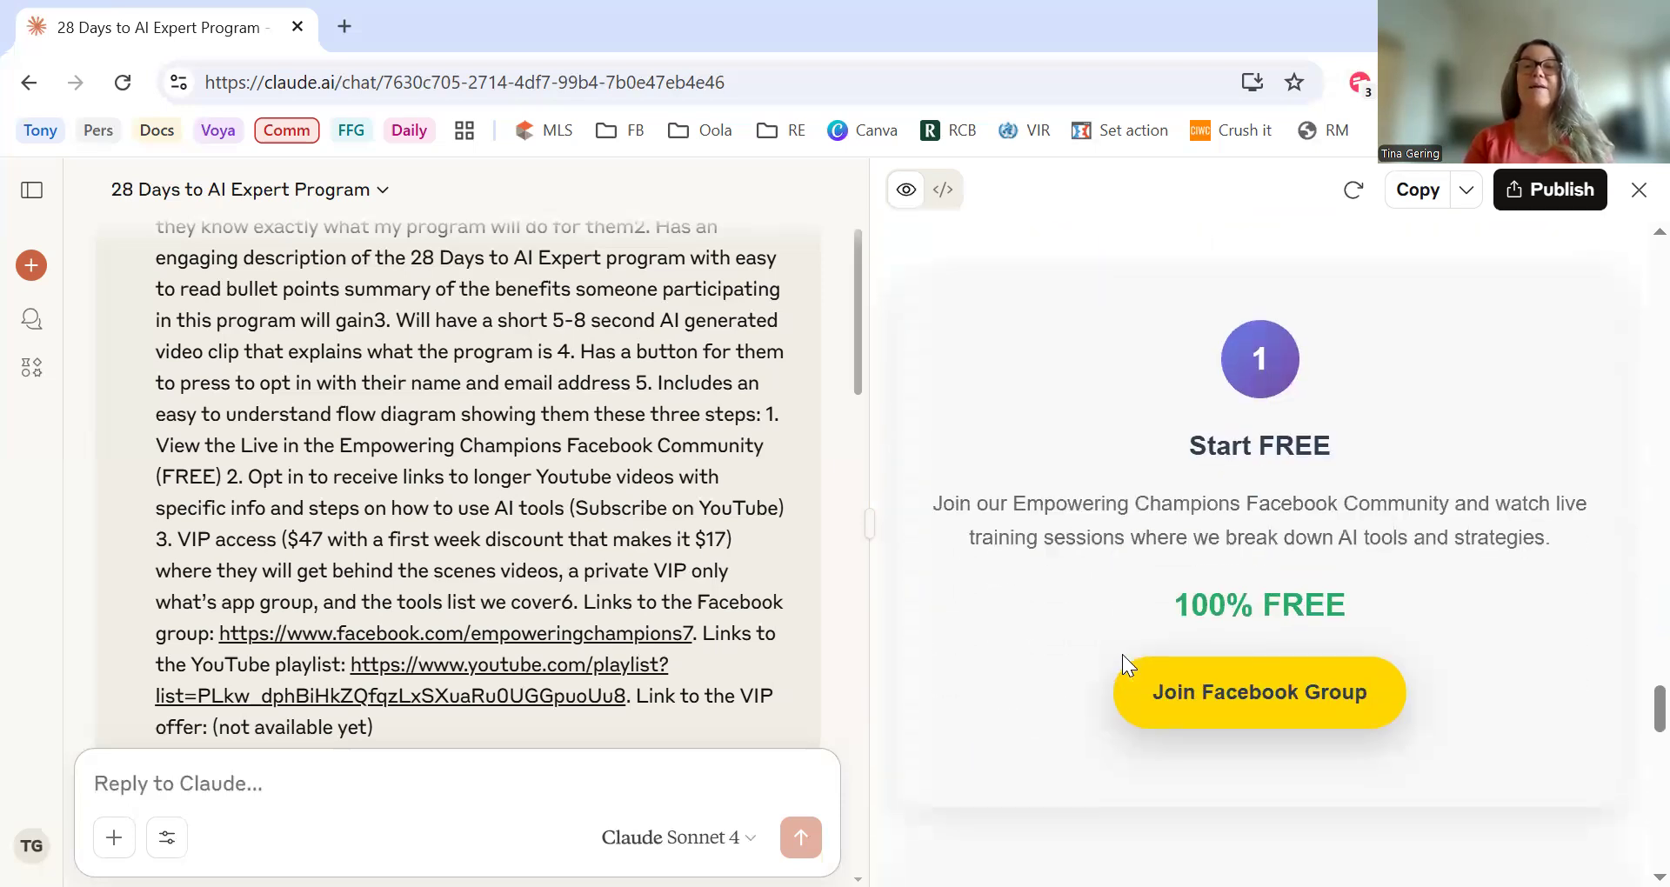
scroll(1122, 654, down, 1)
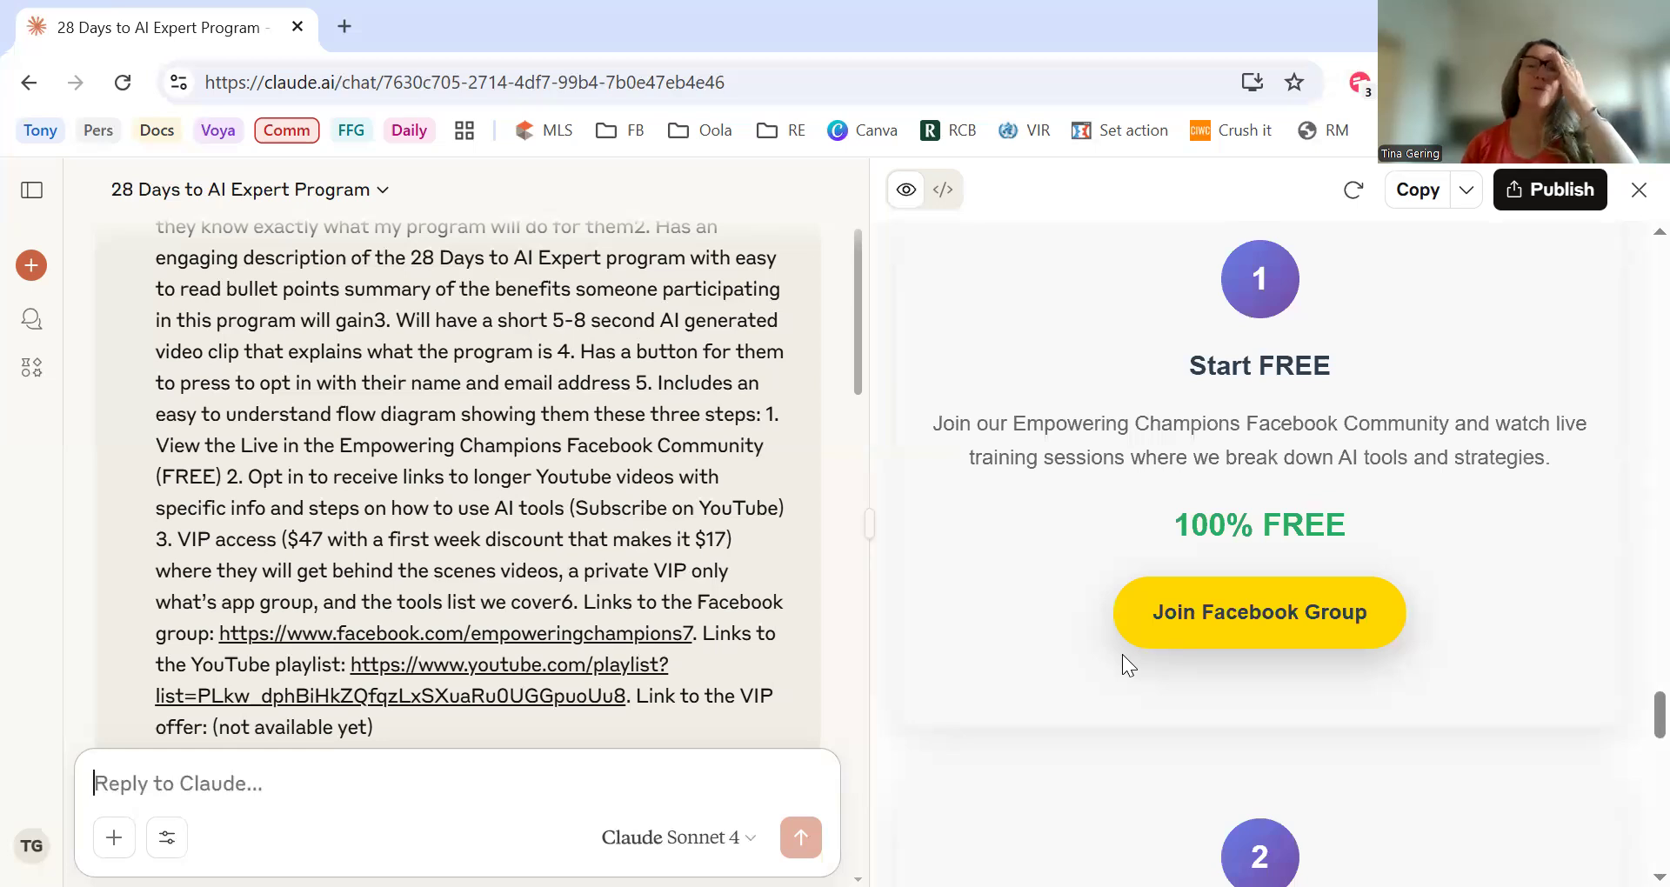
scroll(1122, 655, down, 2)
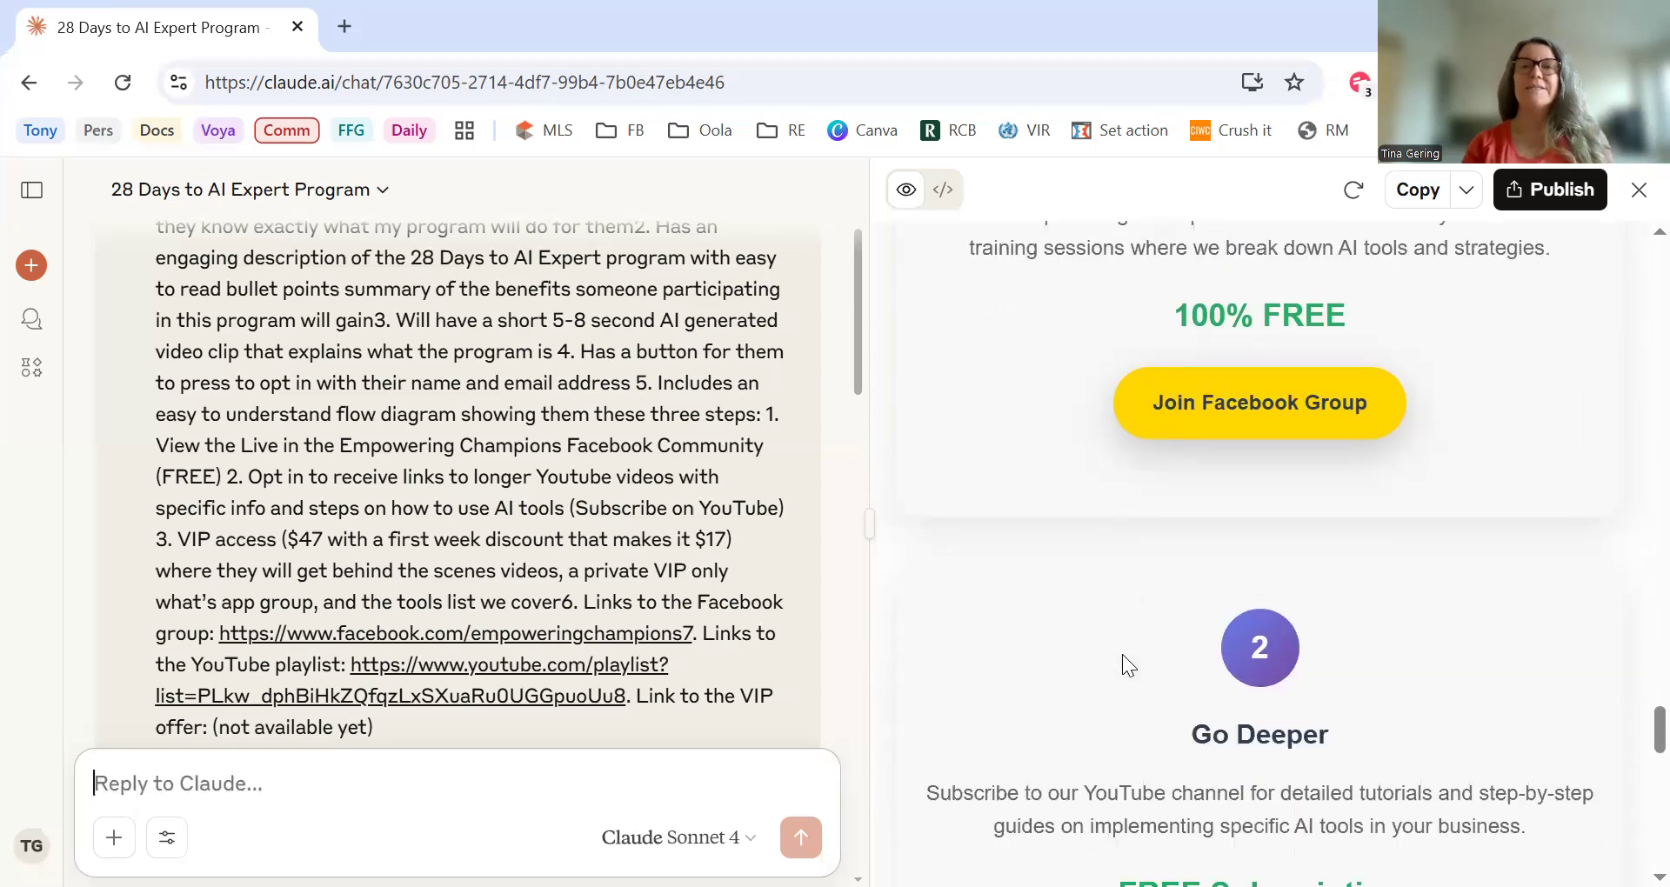
scroll(1122, 654, down, 2)
scroll(1122, 654, up, 3)
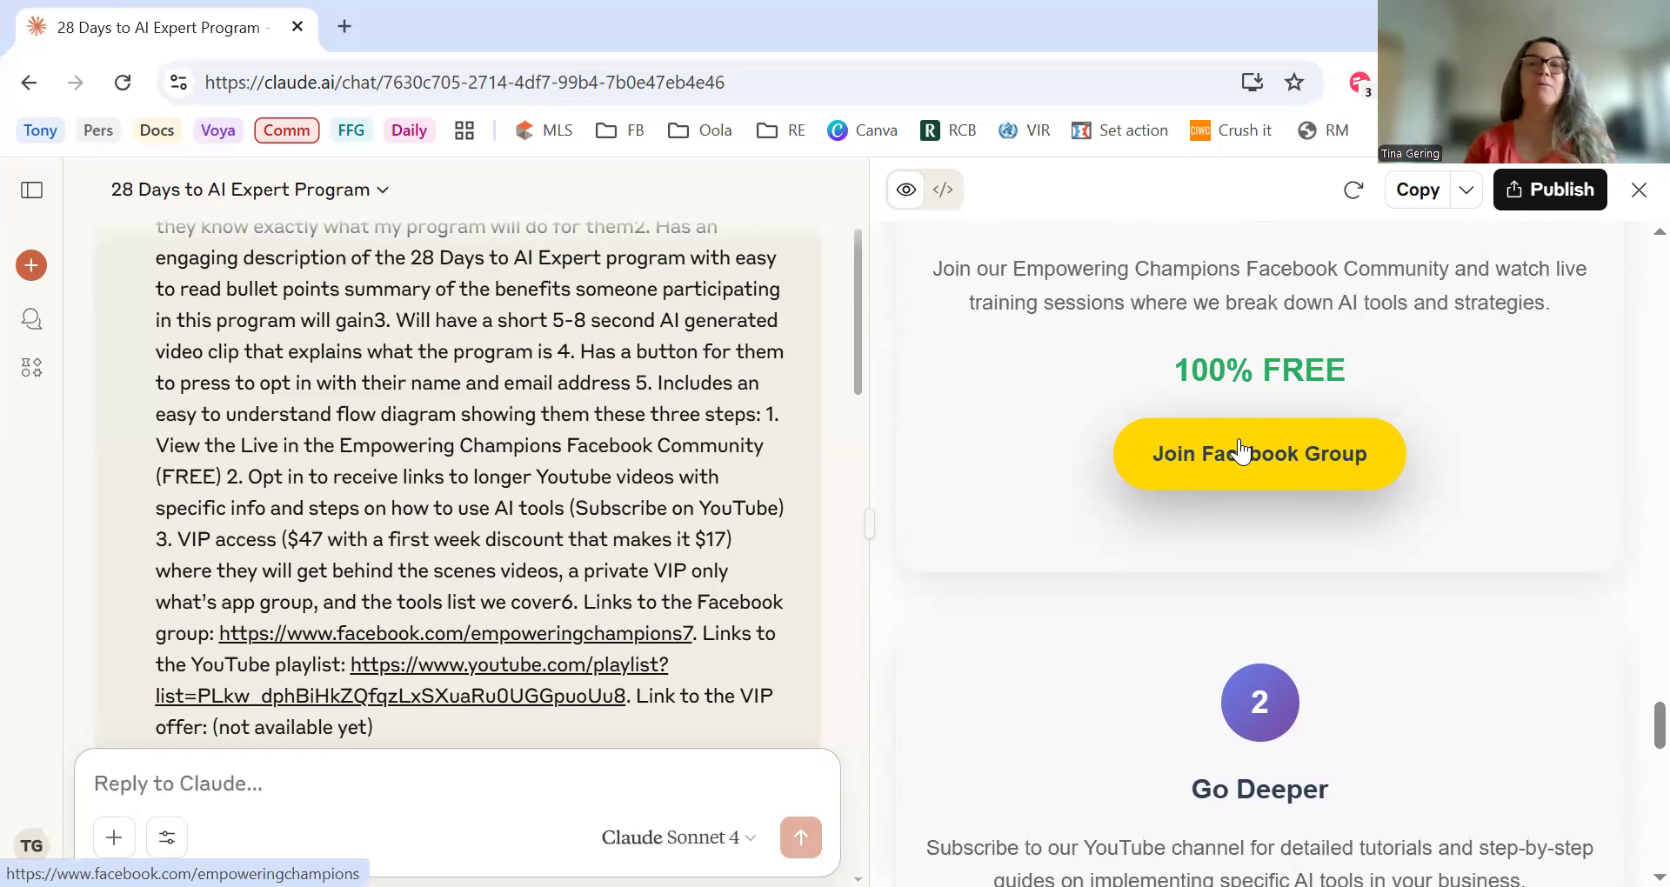
scroll(1241, 452, down, 3)
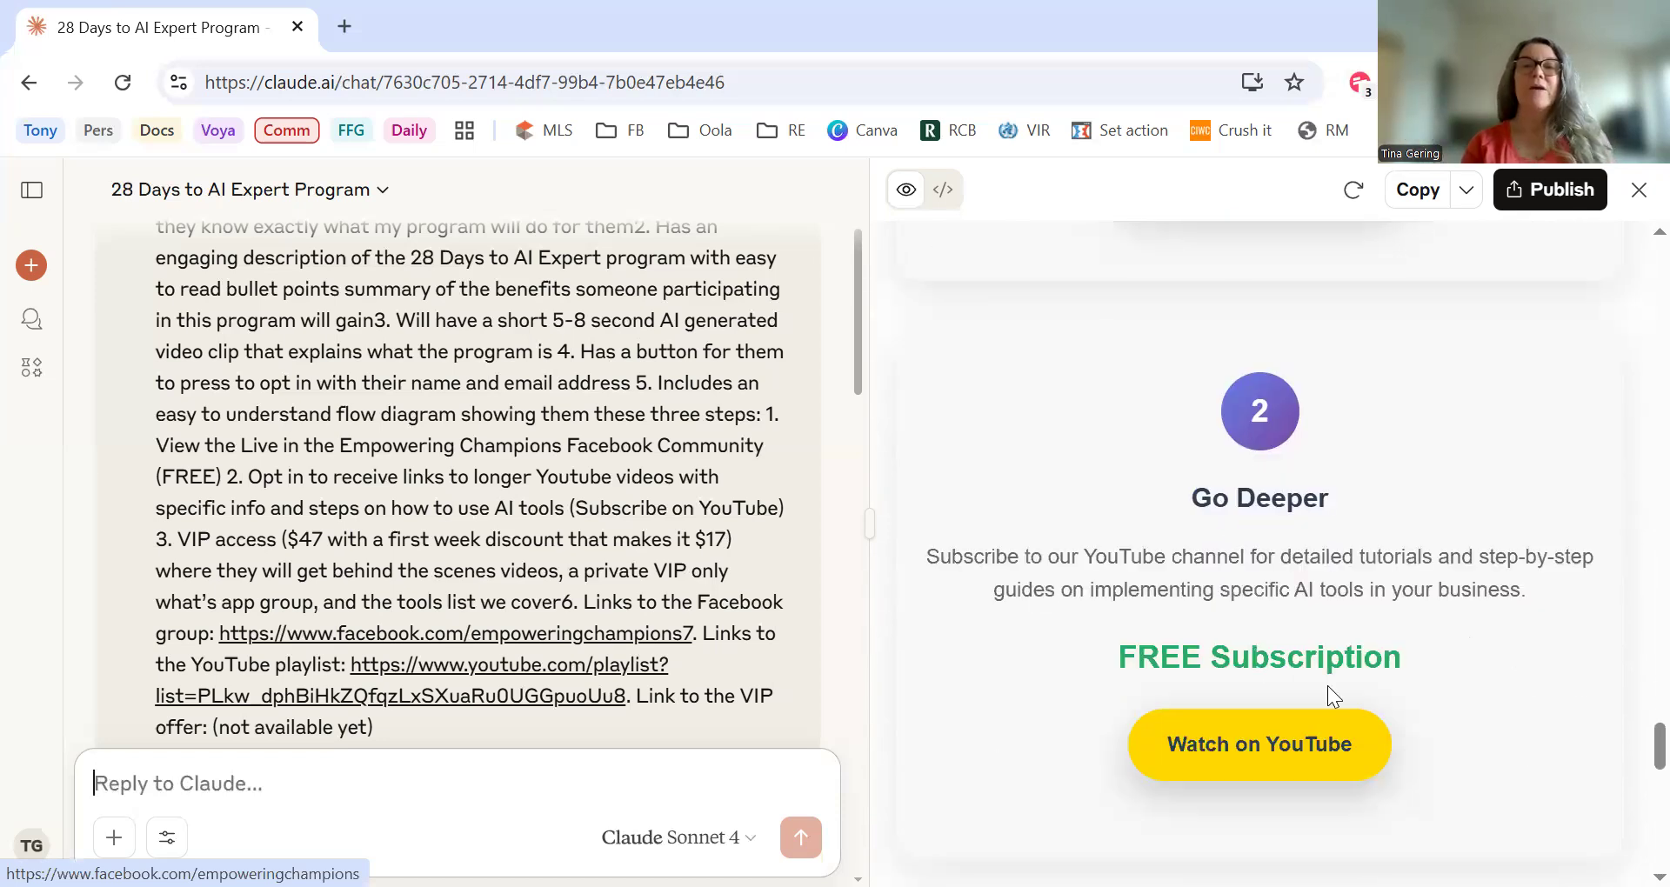
scroll(1428, 635, down, 1)
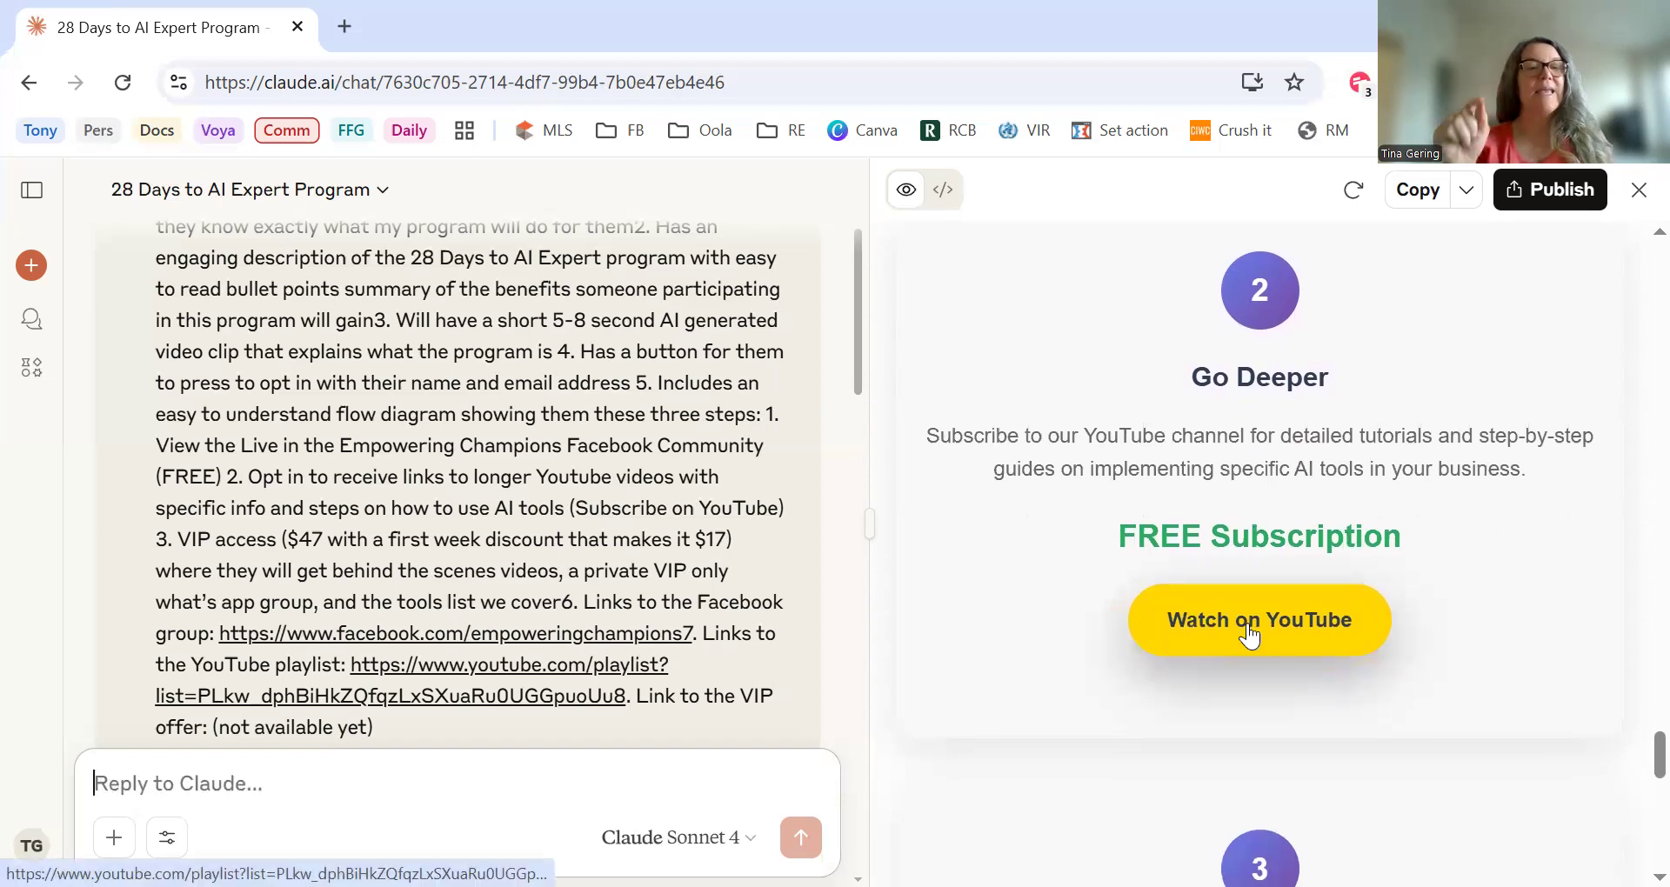
scroll(1249, 636, down, 5)
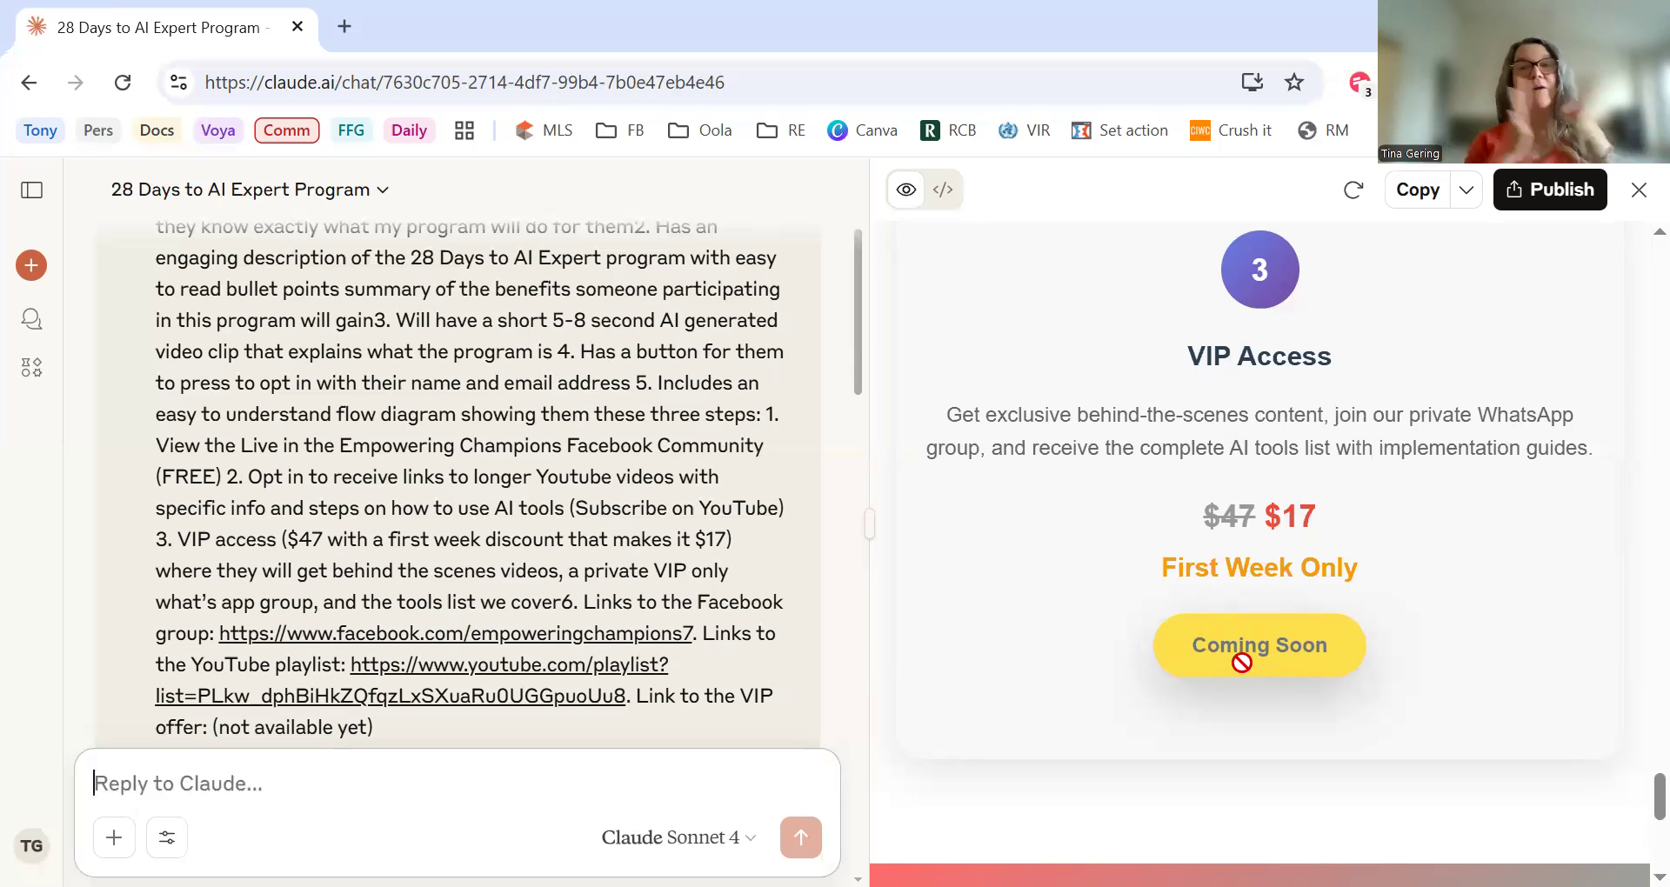
scroll(1241, 663, down, 5)
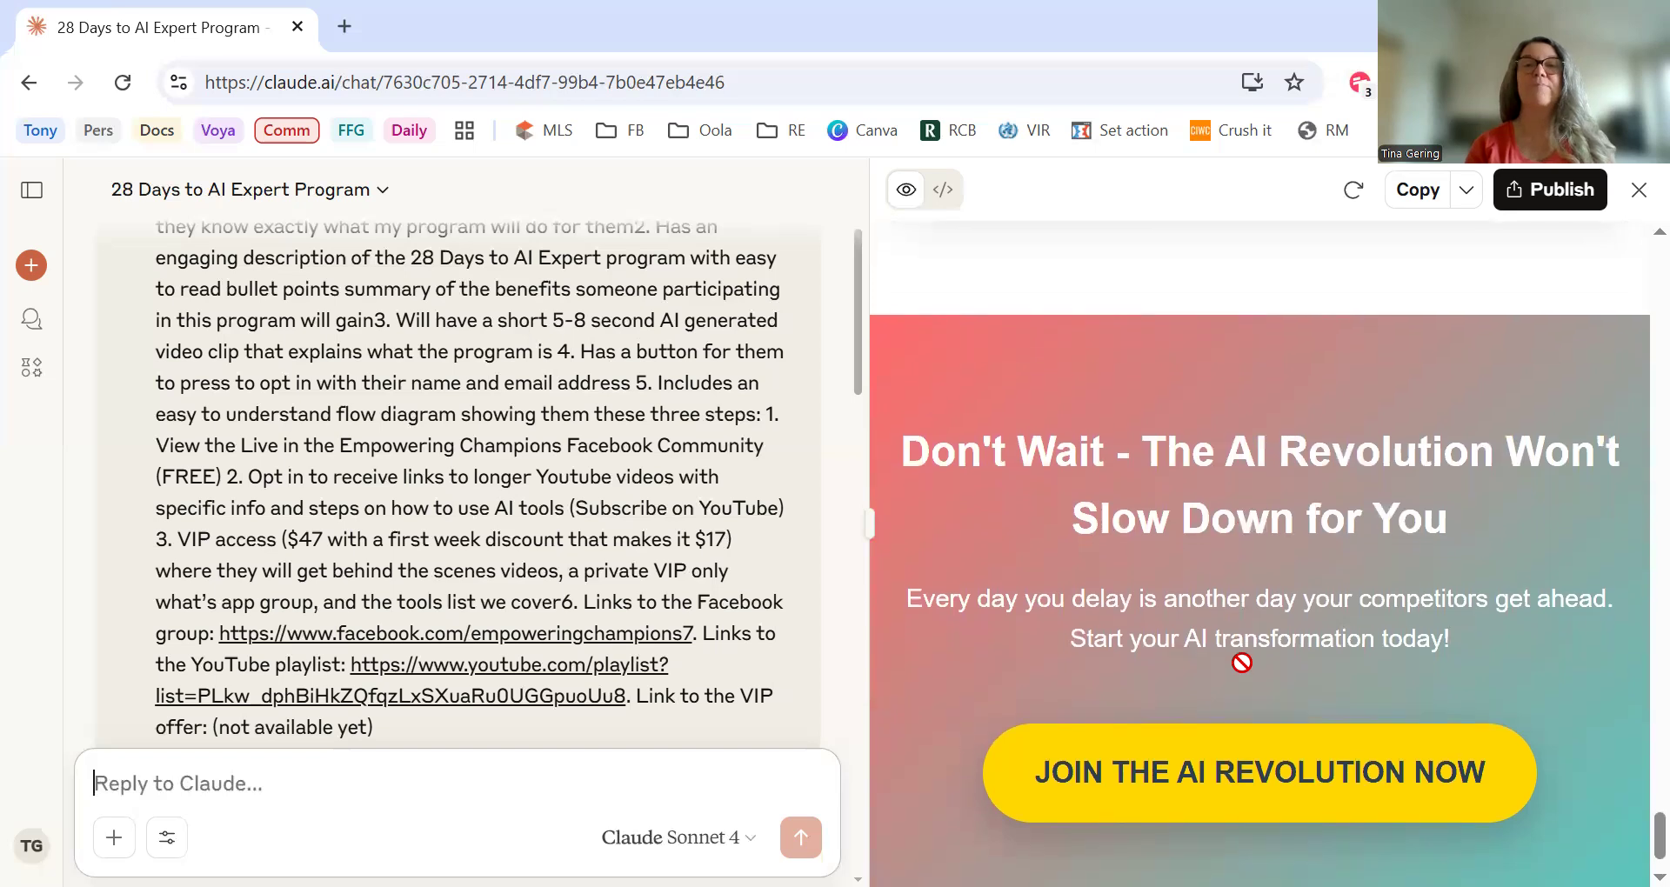
scroll(1242, 663, down, 1)
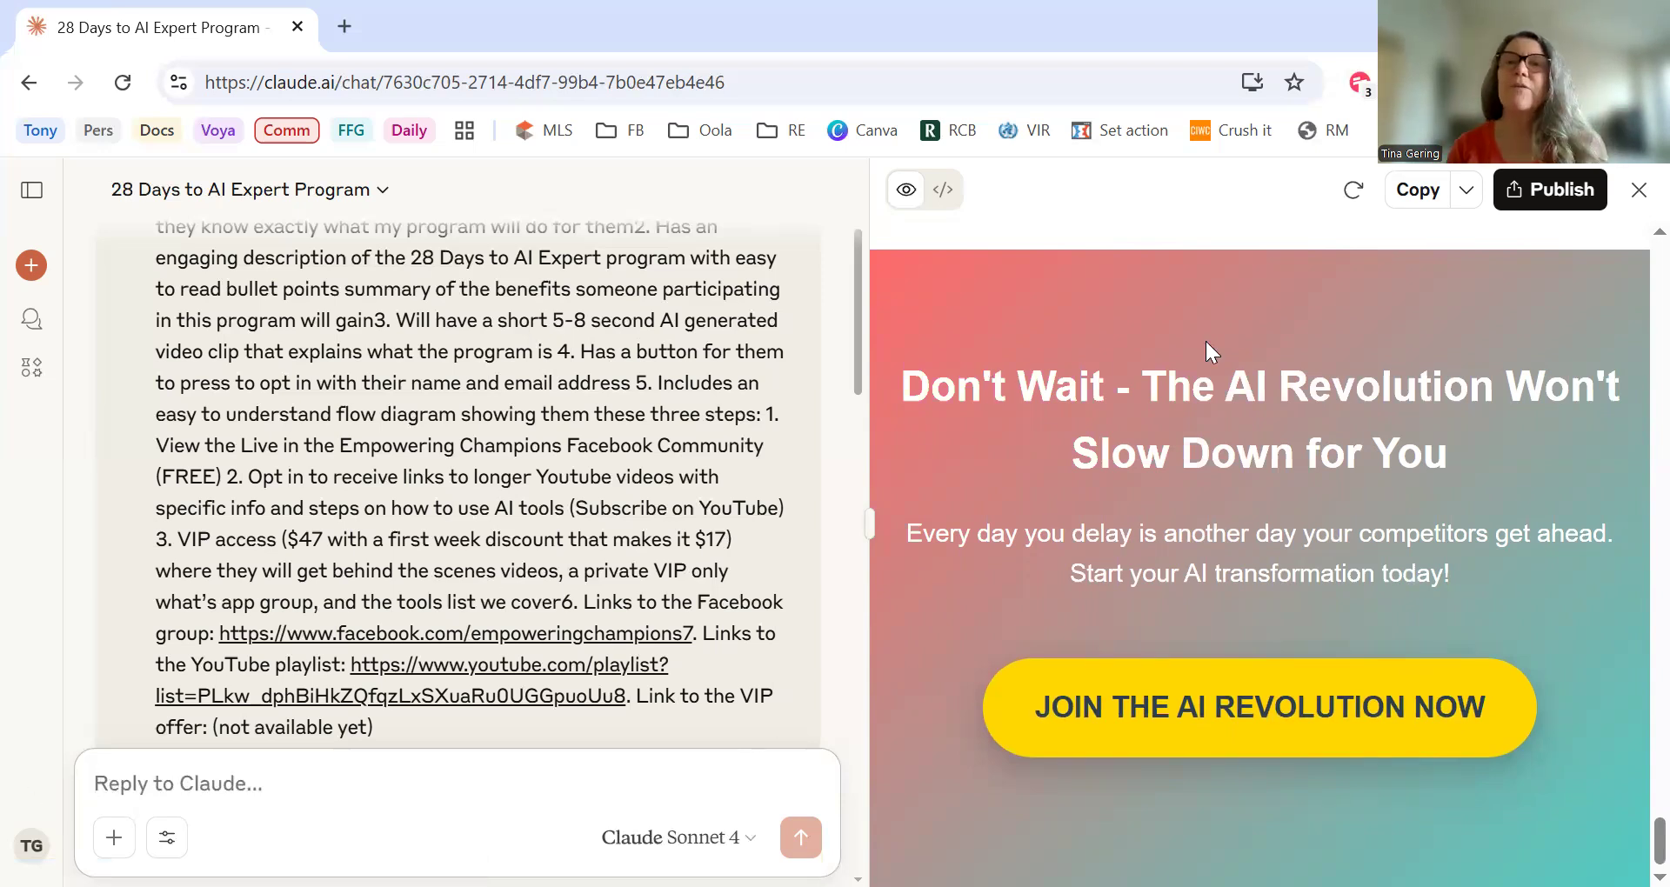
Step: Download the generated landing page as an HTML file
click(1466, 193)
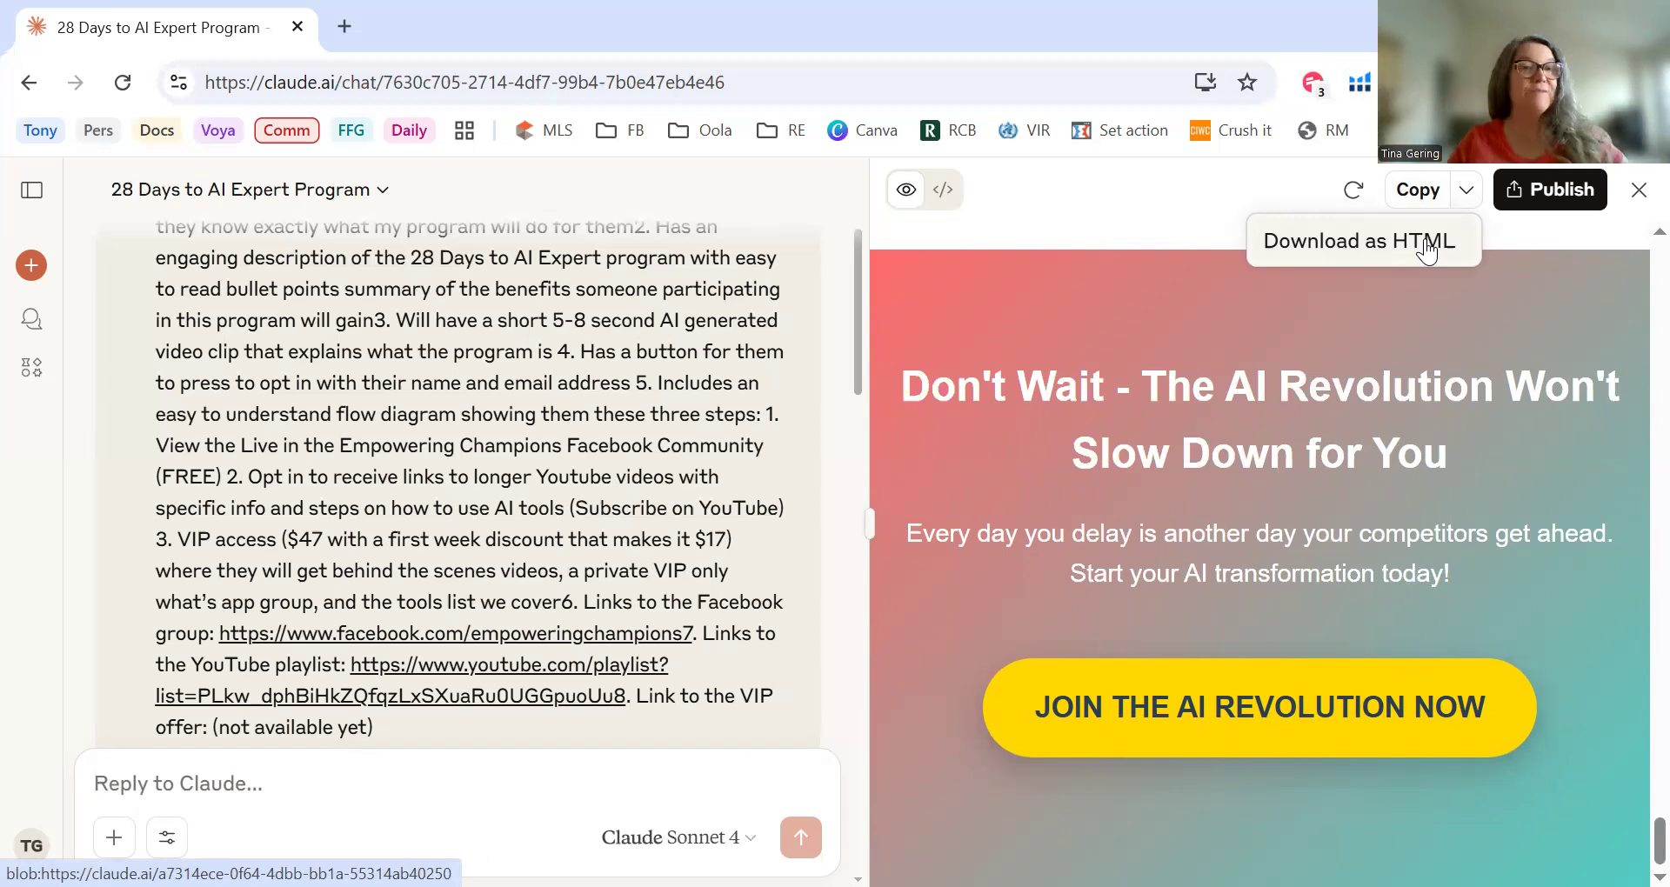
click(1426, 244)
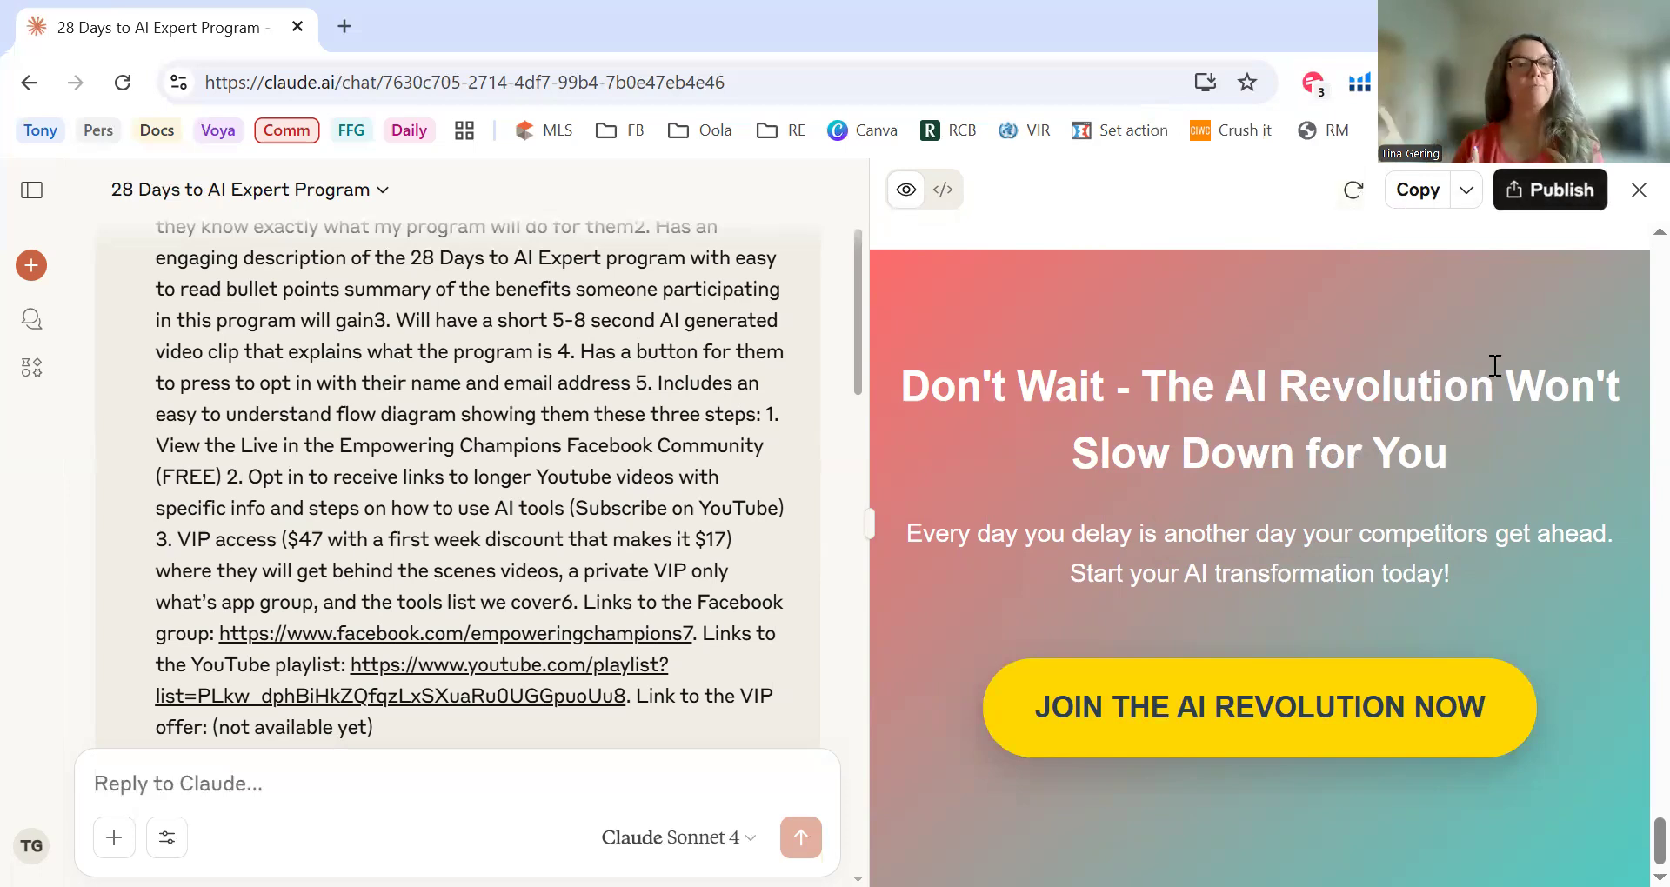
Step: Begin a reply to Claude with "my audience is both small business owners and"
click(207, 785)
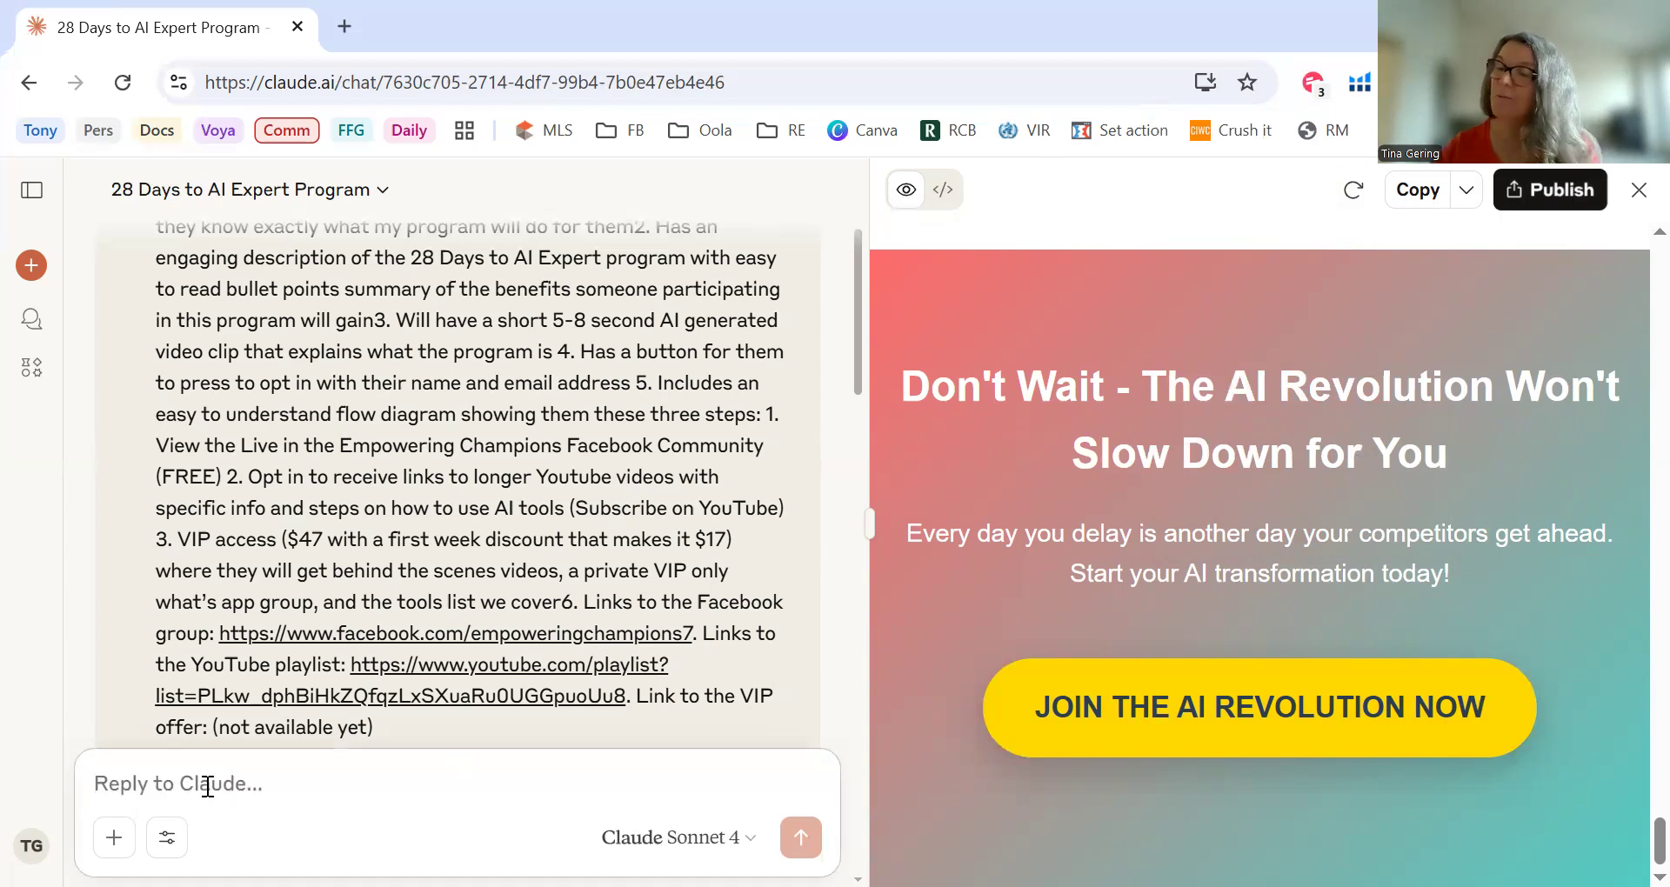
text(my au)
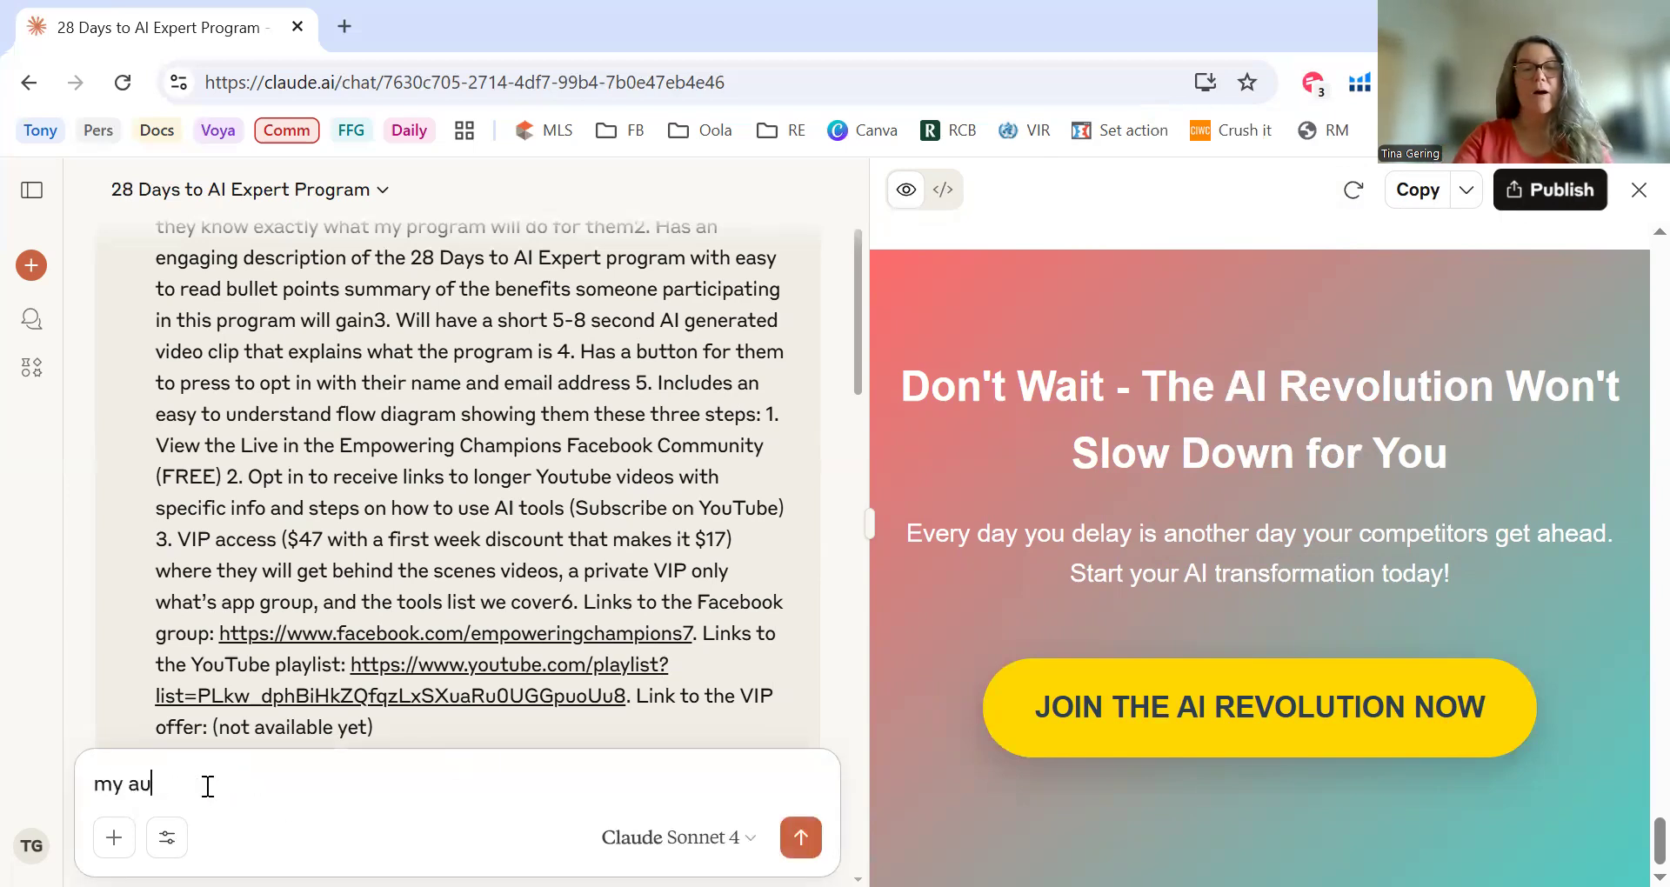
text(dience is )
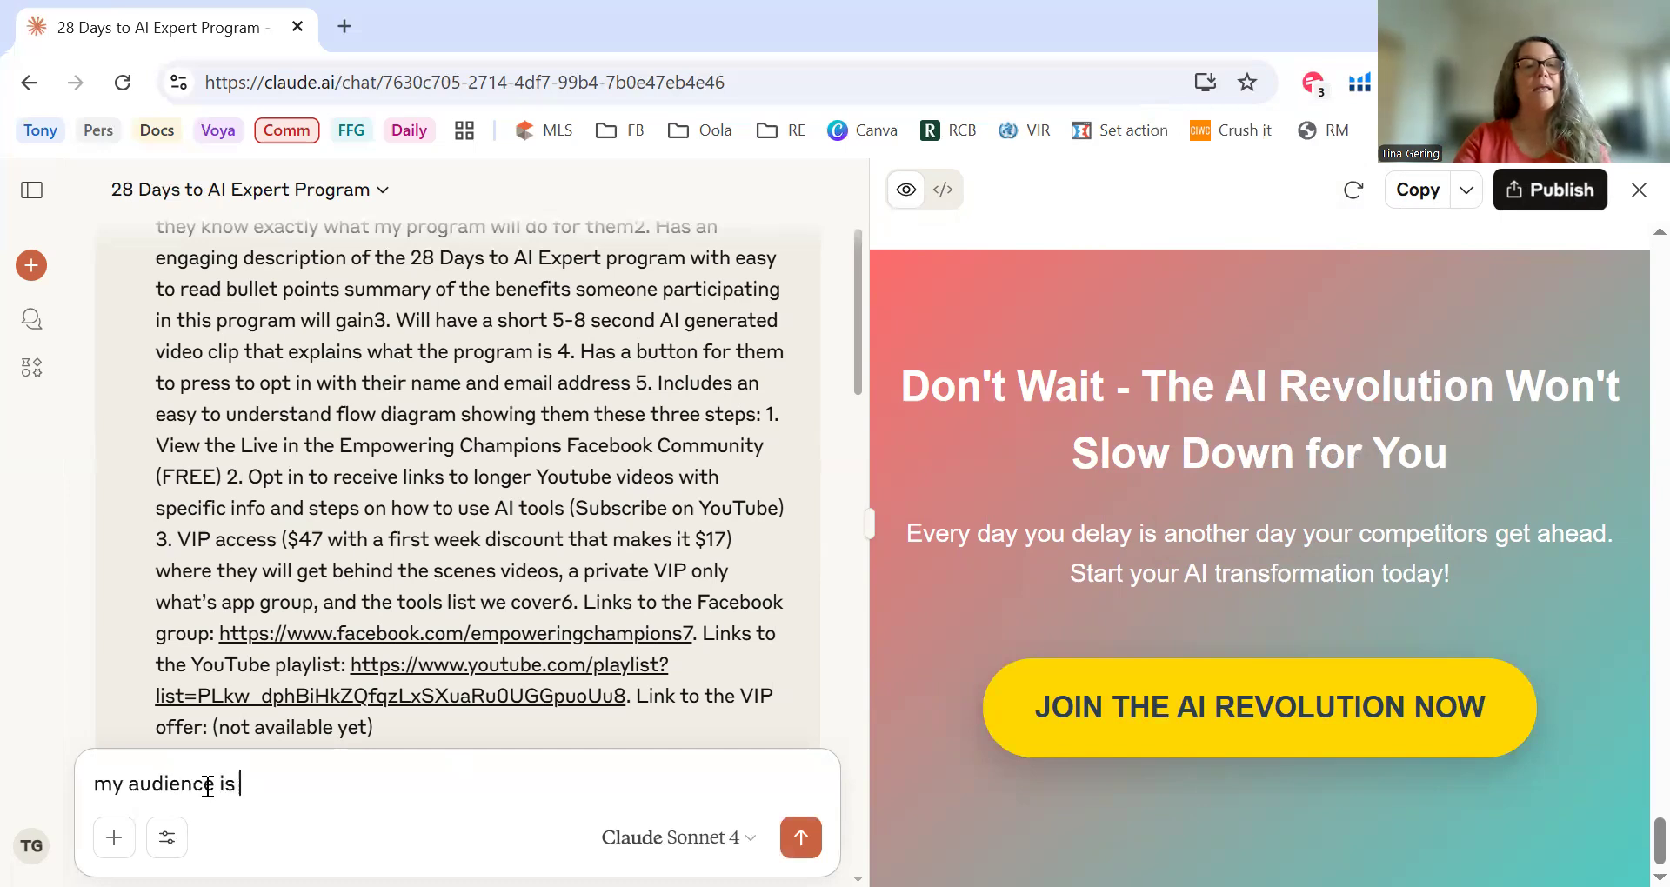
text(both)
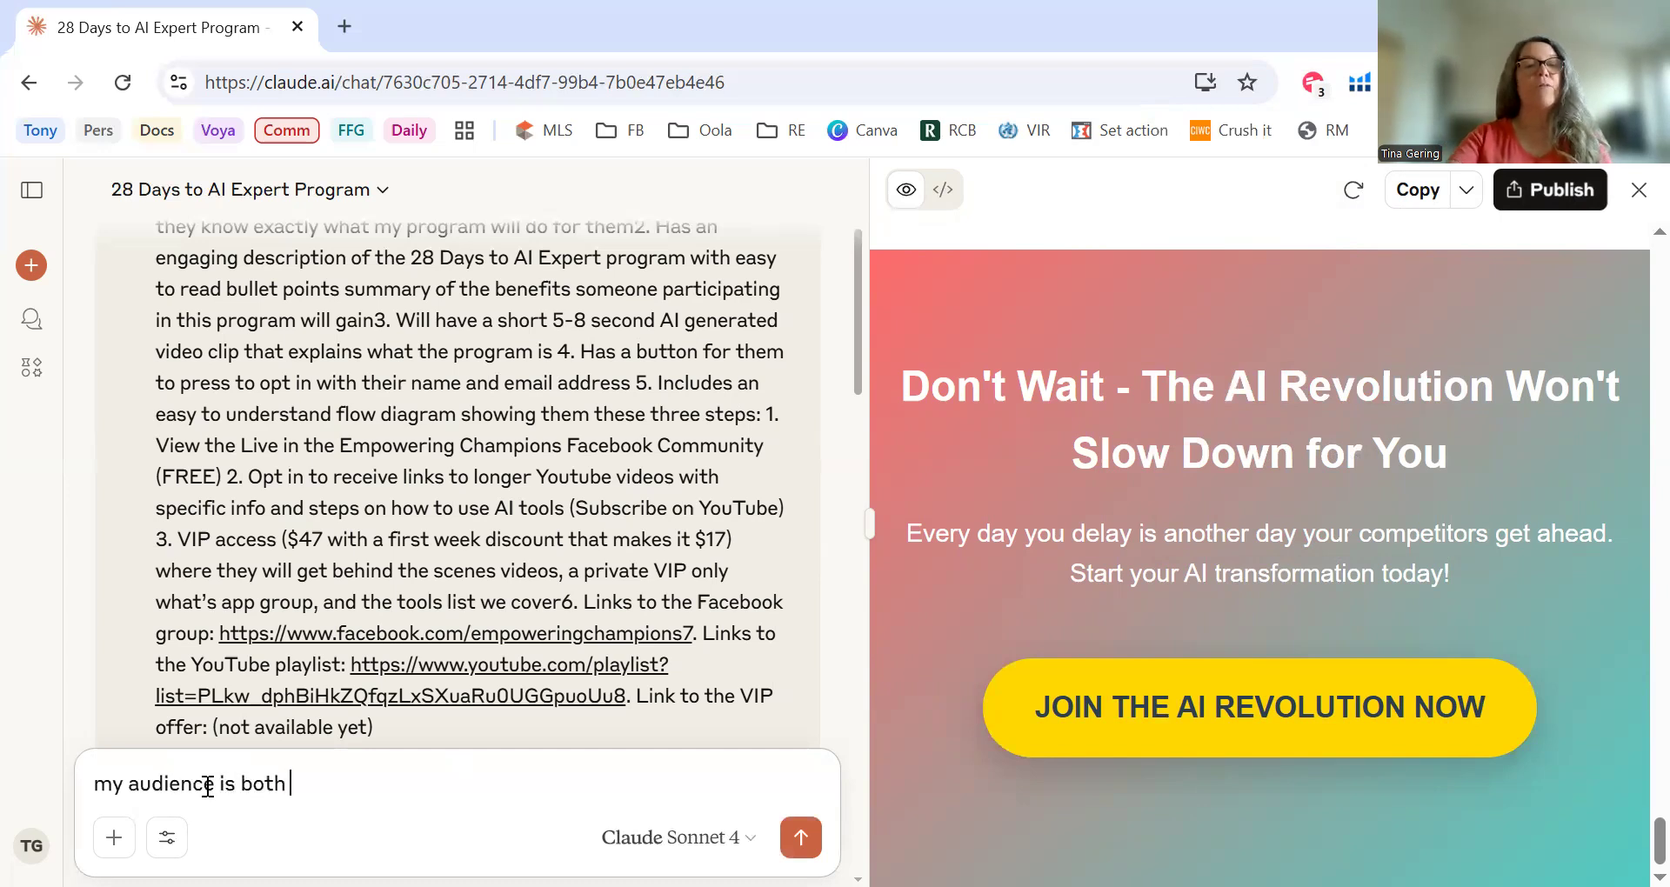
text( small b)
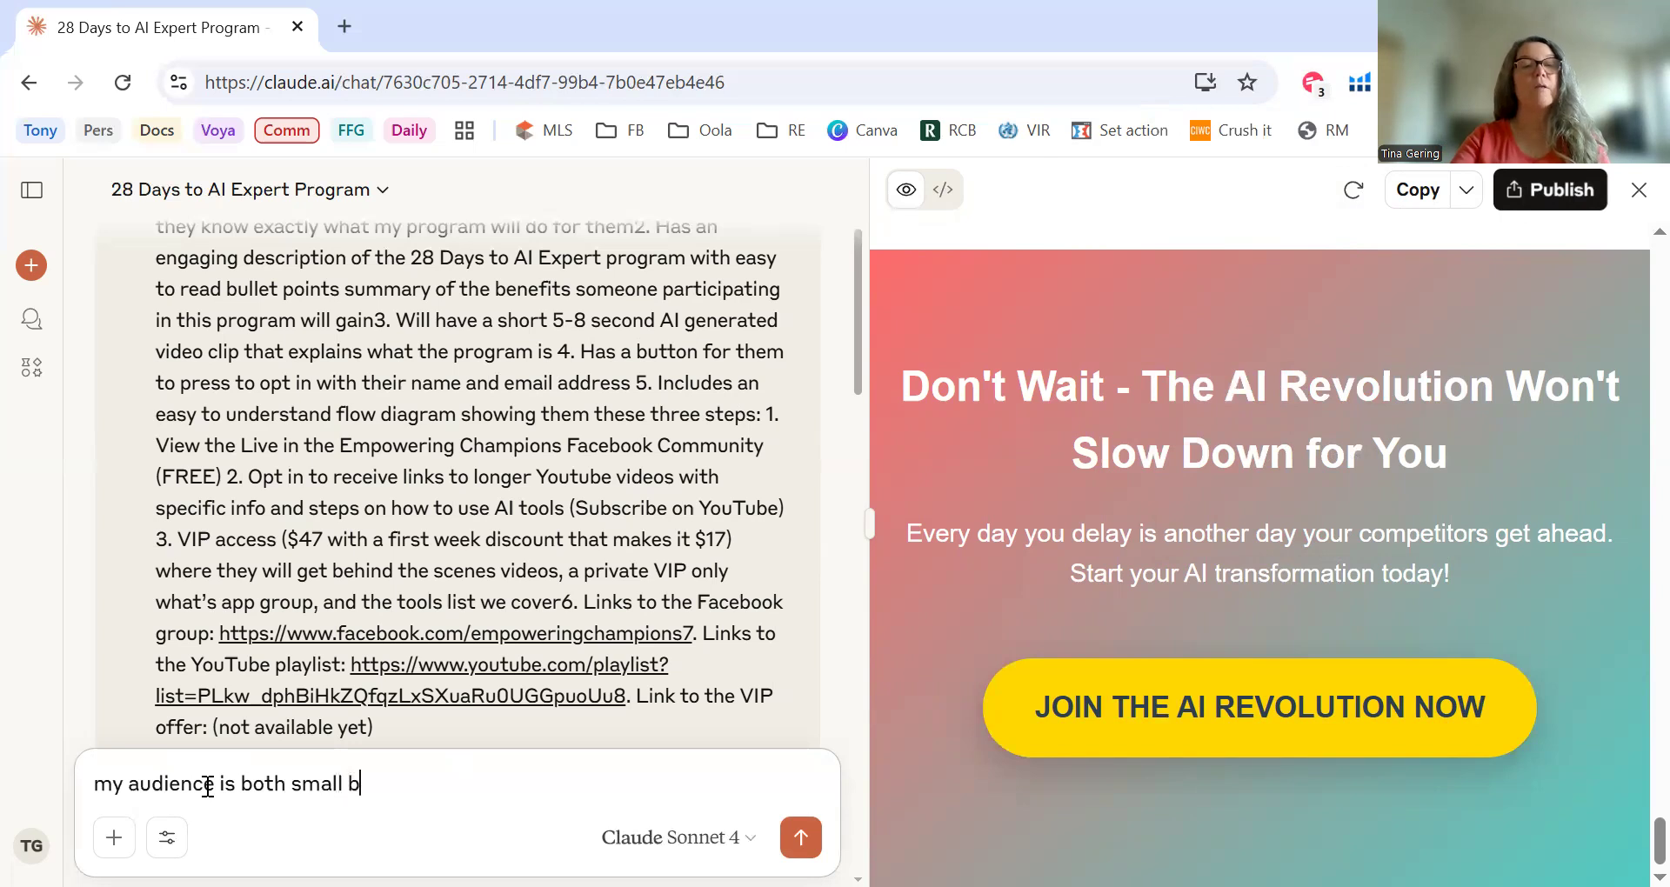
text(usiness owners and life)
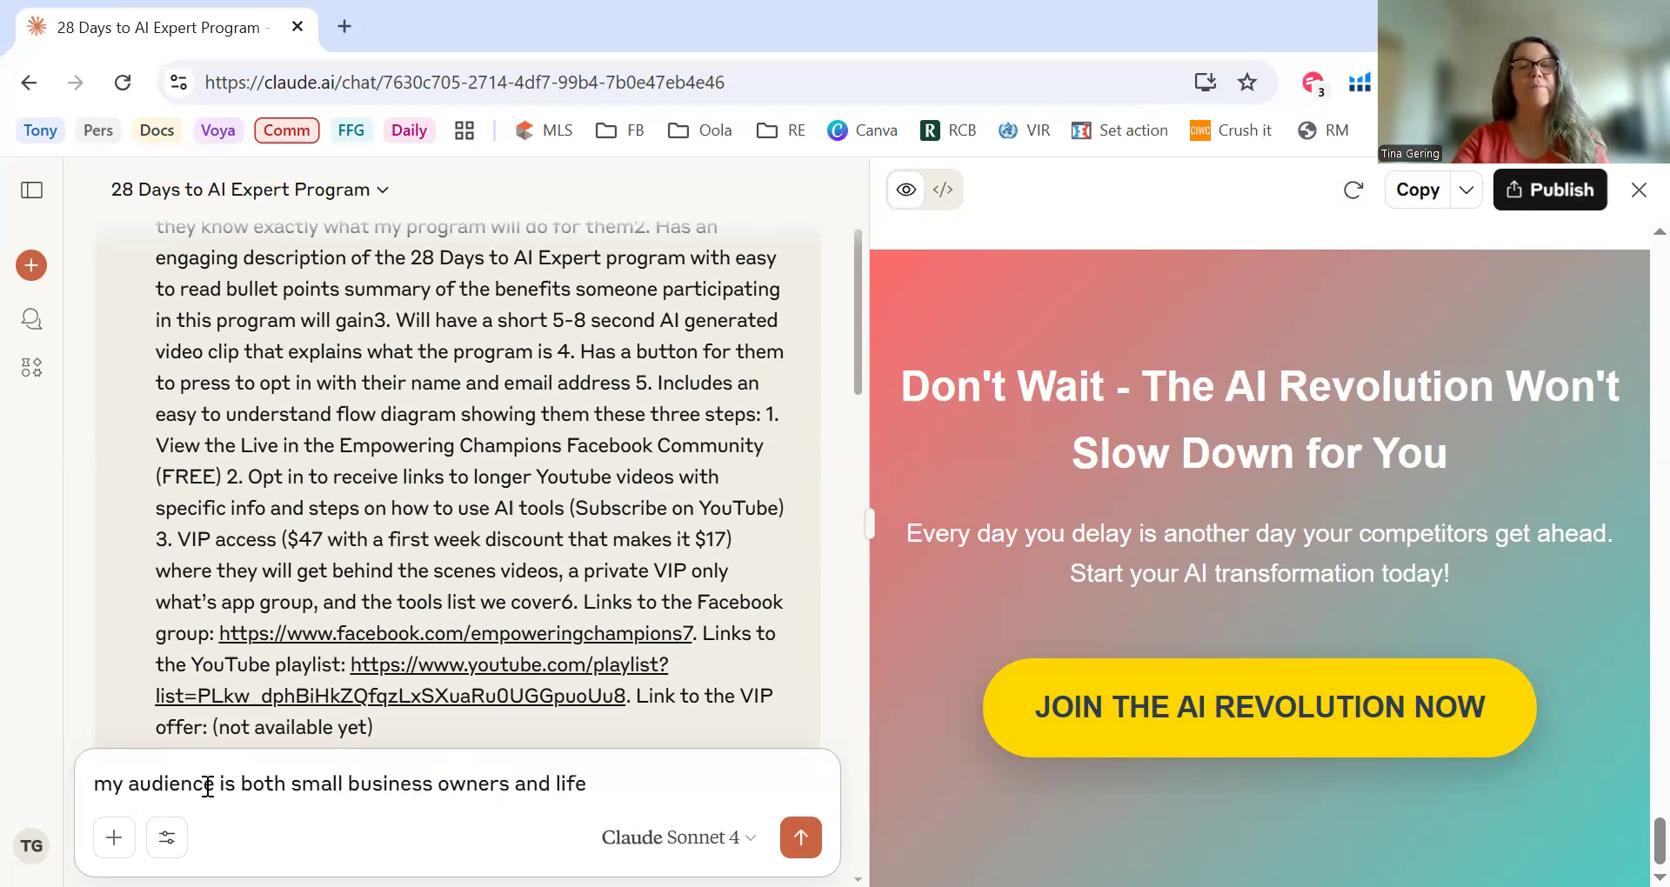
key(BackSpace)
key(BackSpace)
key(BackSpace)
key(BackSpace)
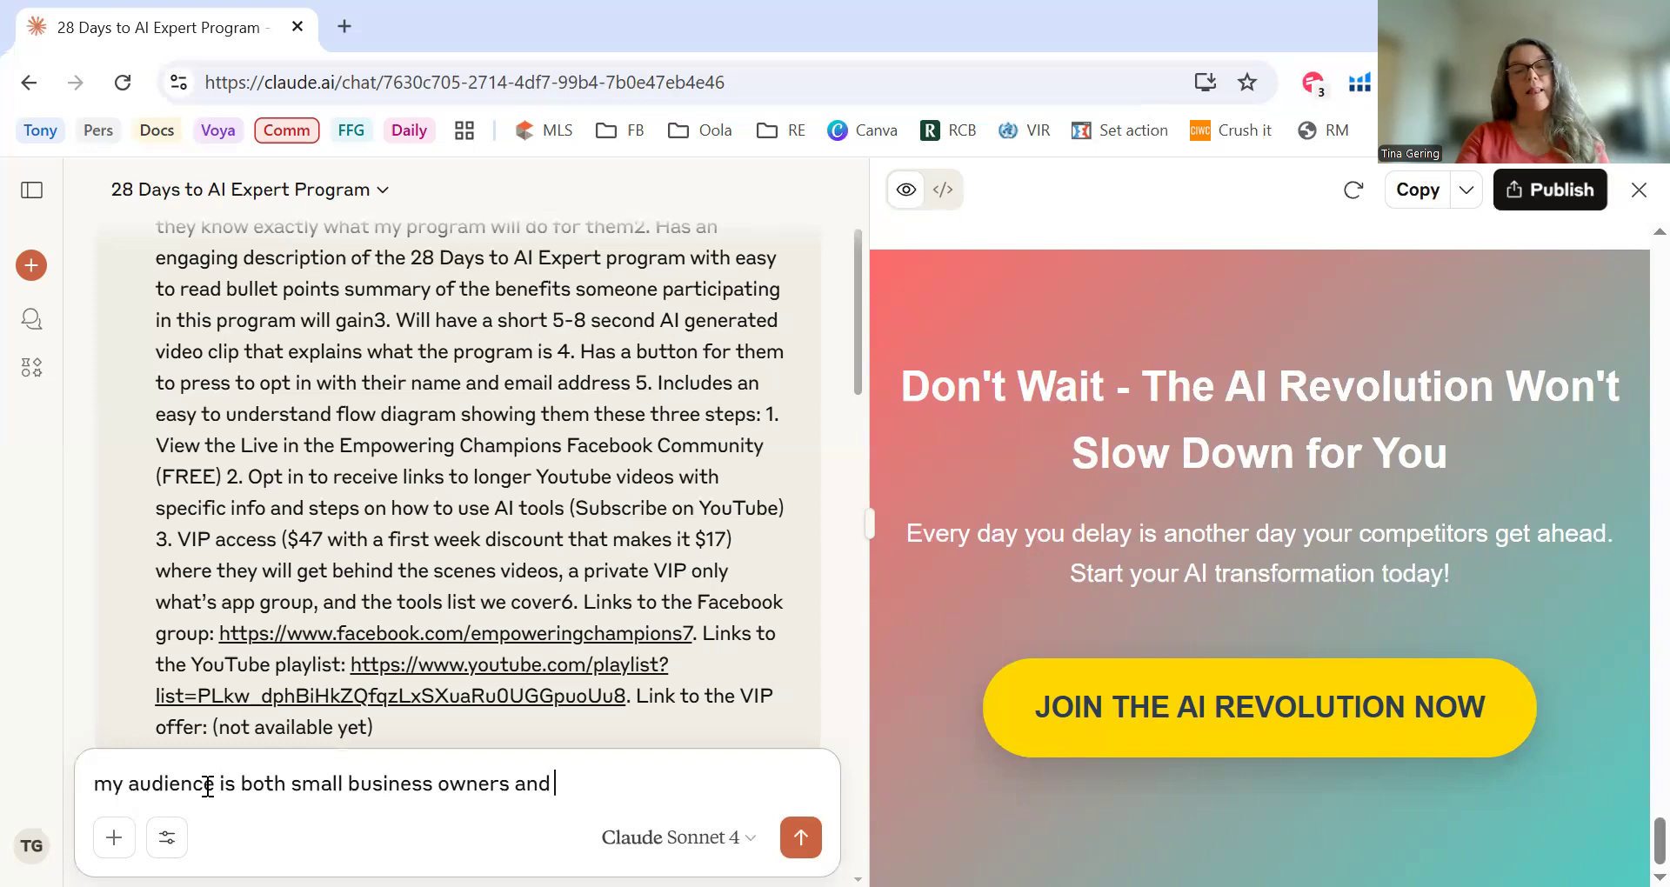
Step: Continue the audience description in the reply with "mid-life moms who are looking for hacks for"
text(mid)
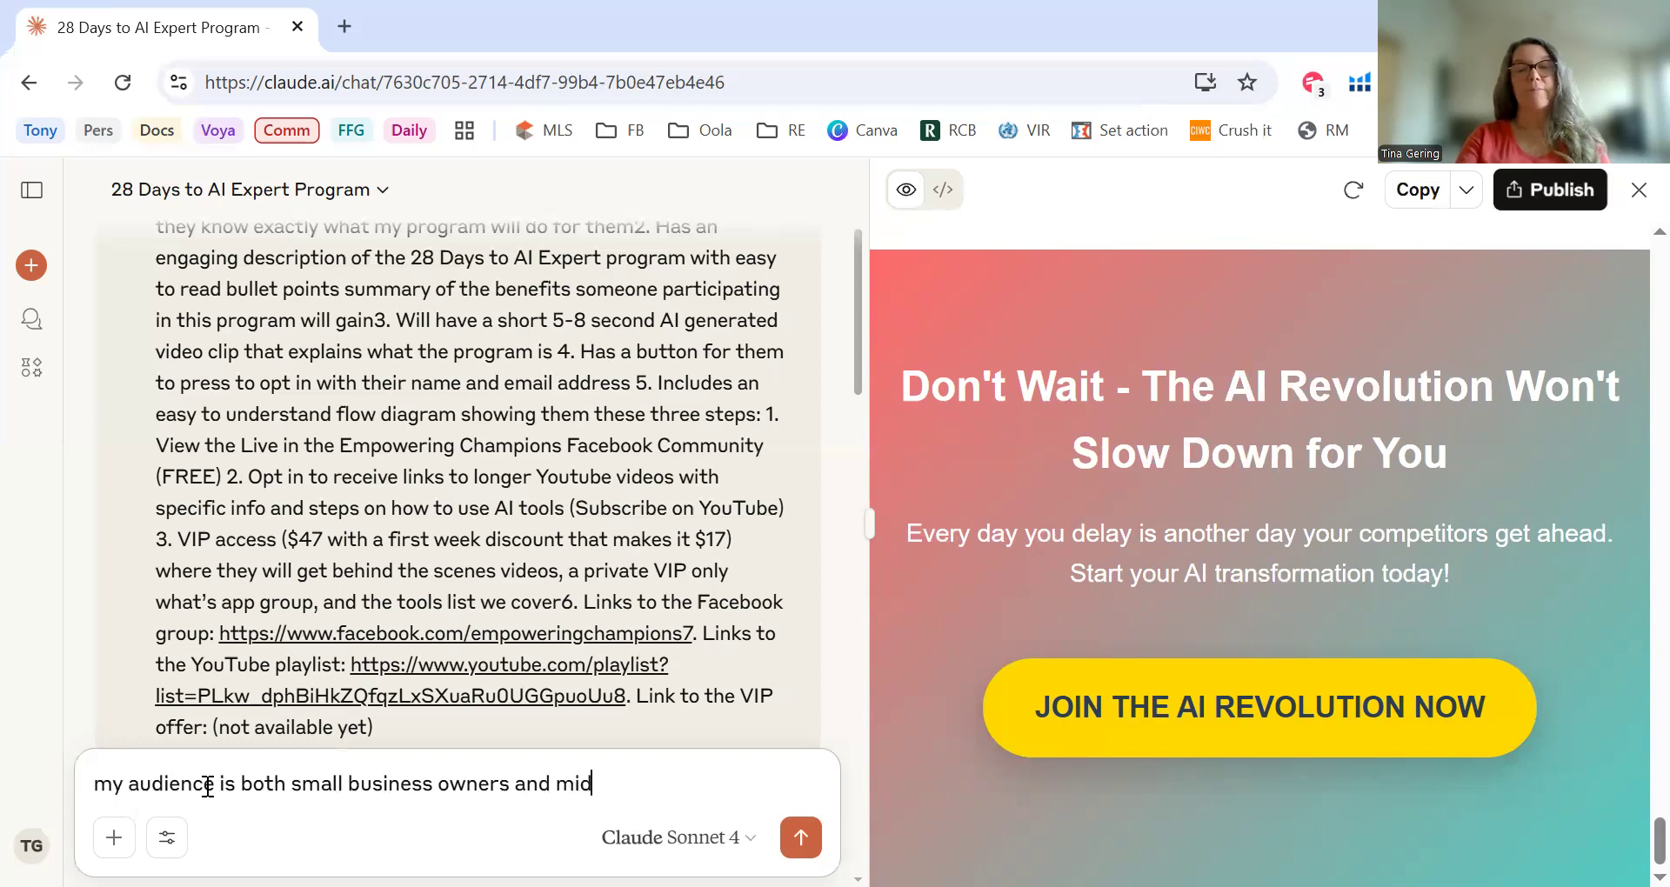
text(-life mom)
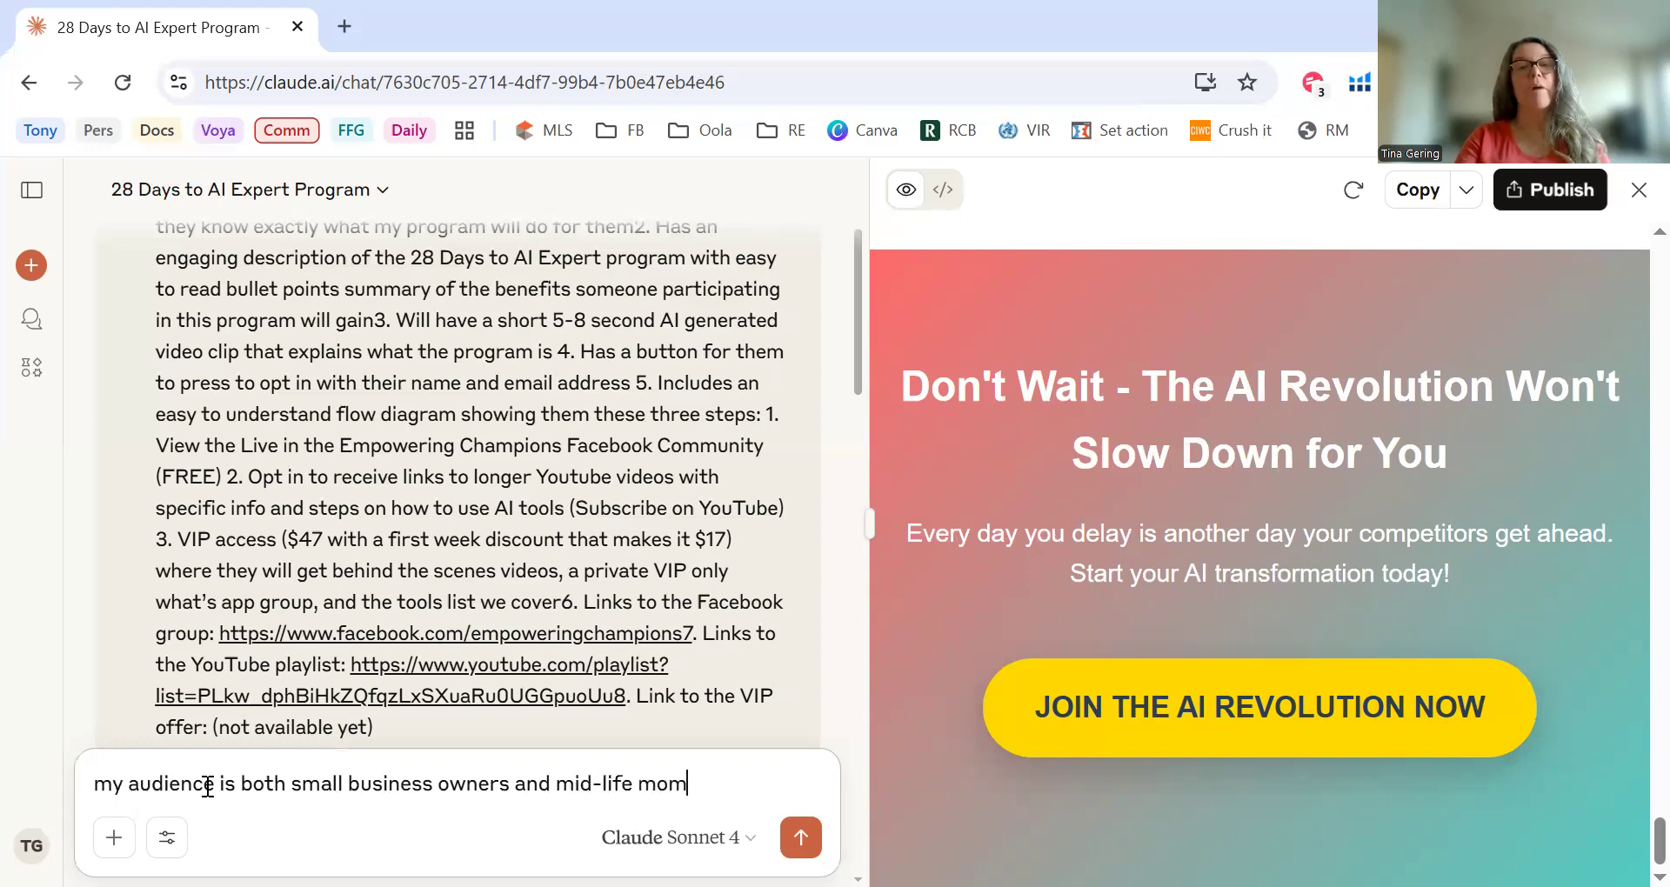
text(s who are )
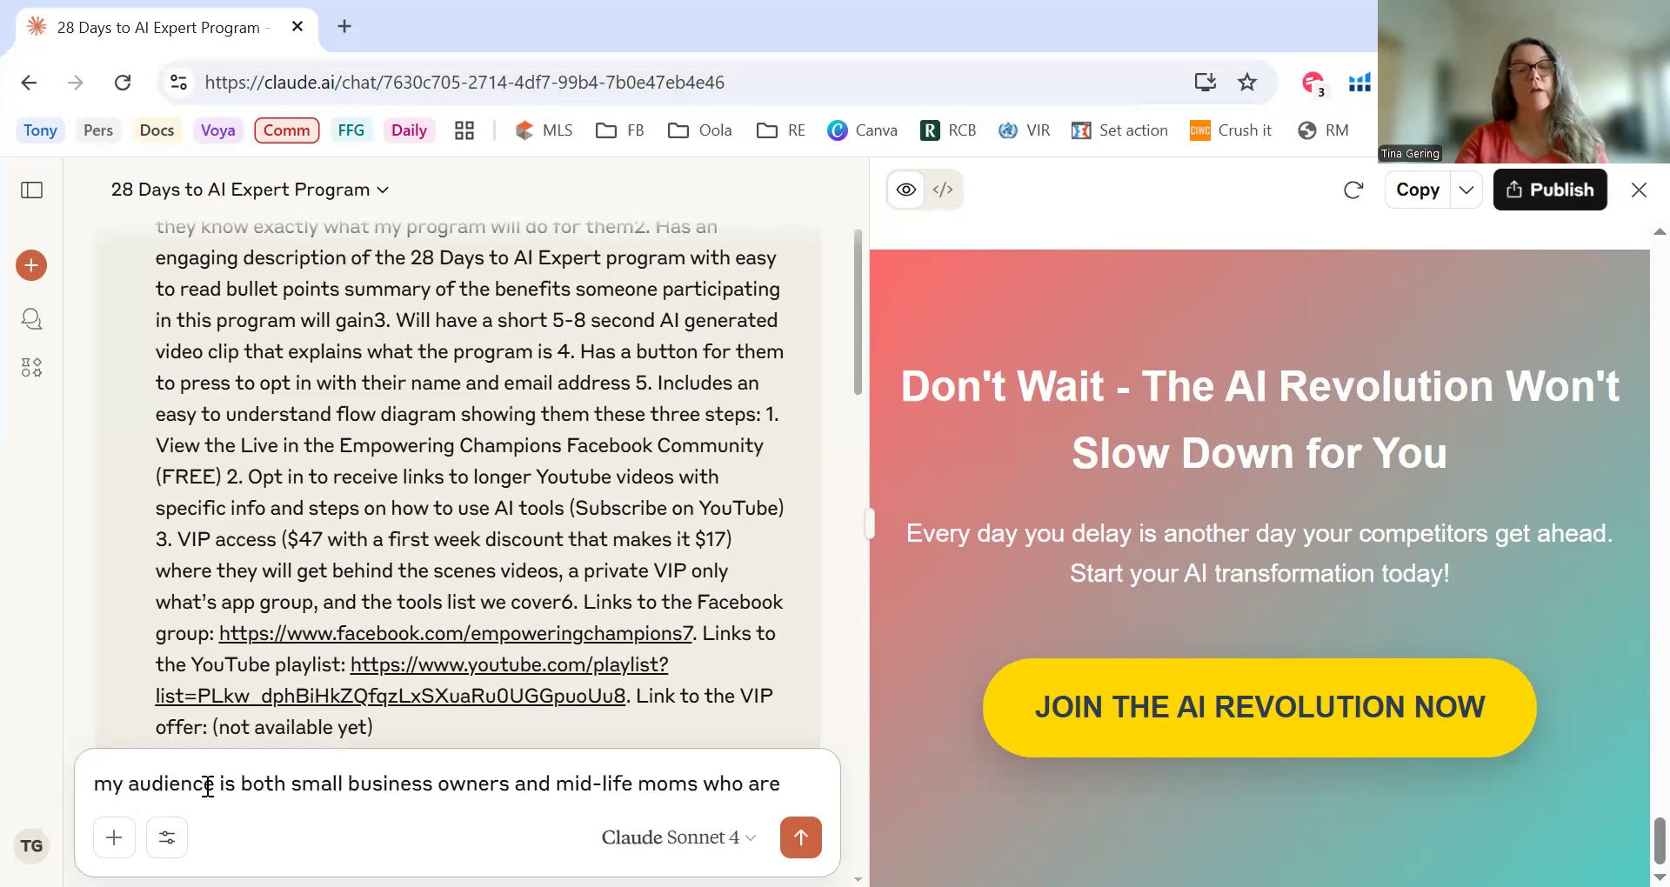
text(looking )
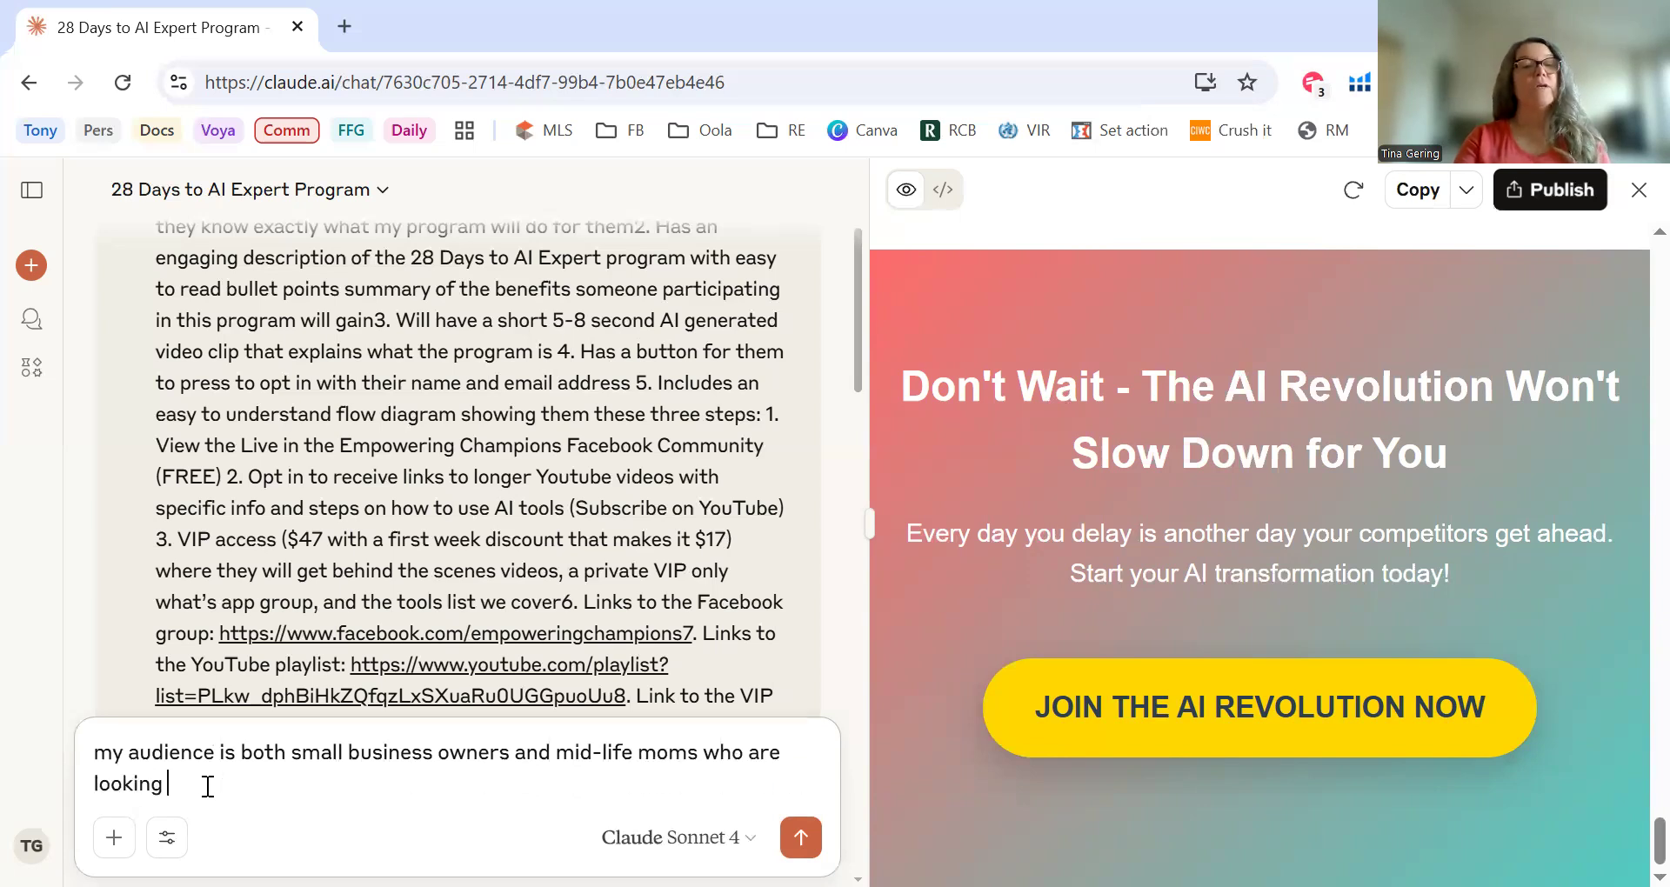
text(for life)
key(BackSpace)
key(BackSpace)
key(BackSpace)
key(BackSpace)
key(BackSpace)
text(hacks for)
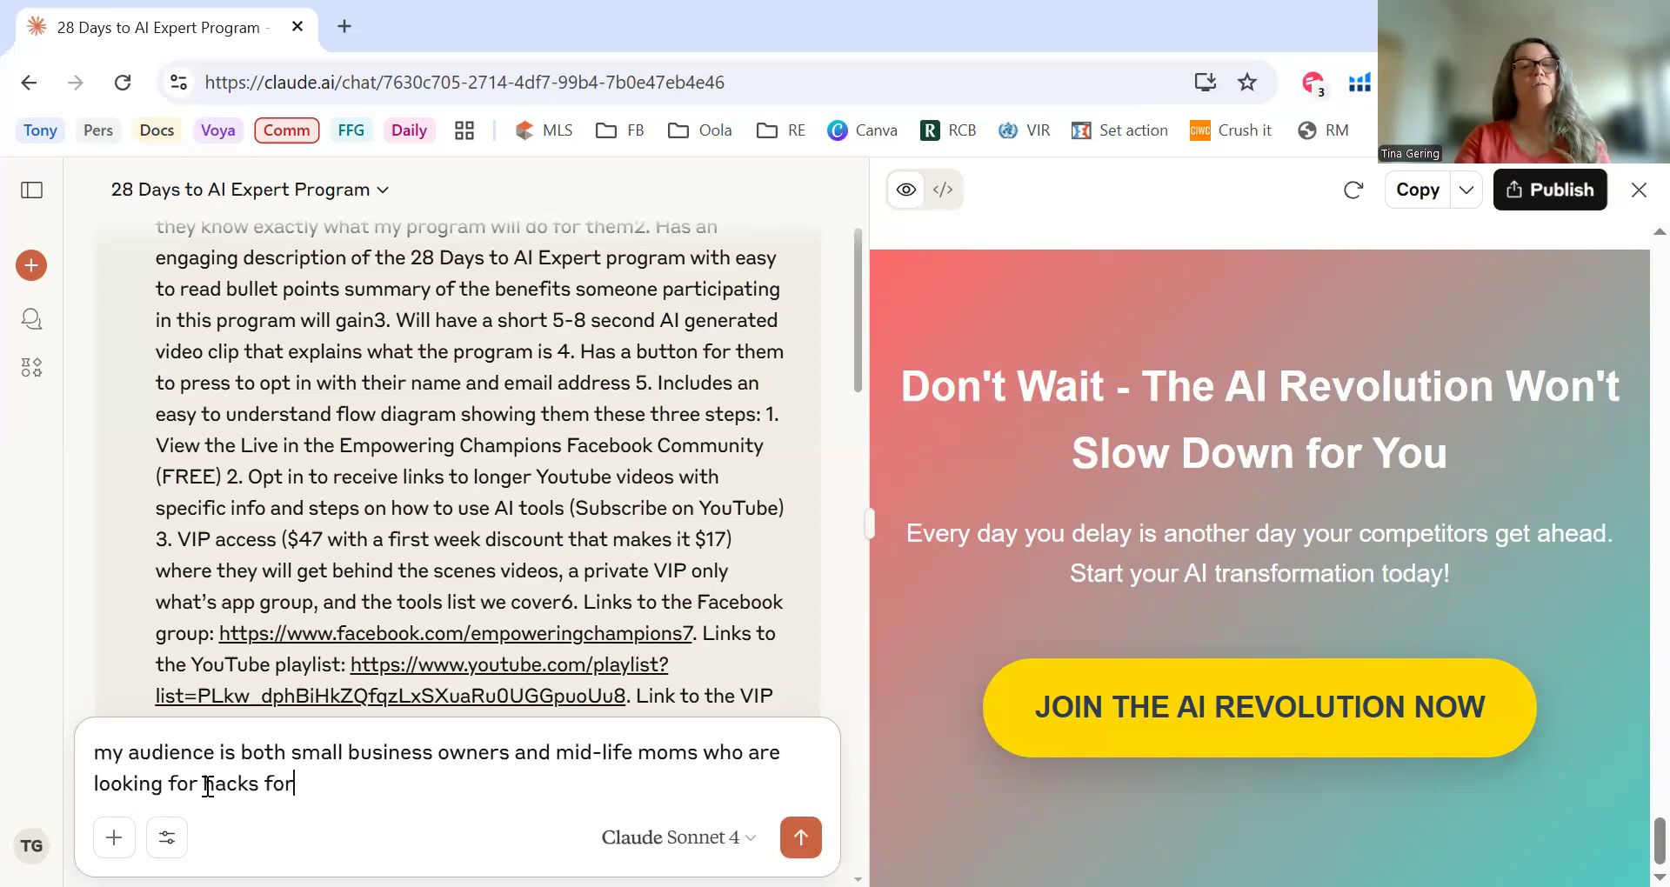
Step: Finish the reply's first paragraph with "their personal lives, so let's not just focus on business and entrepreuers."
text( their person)
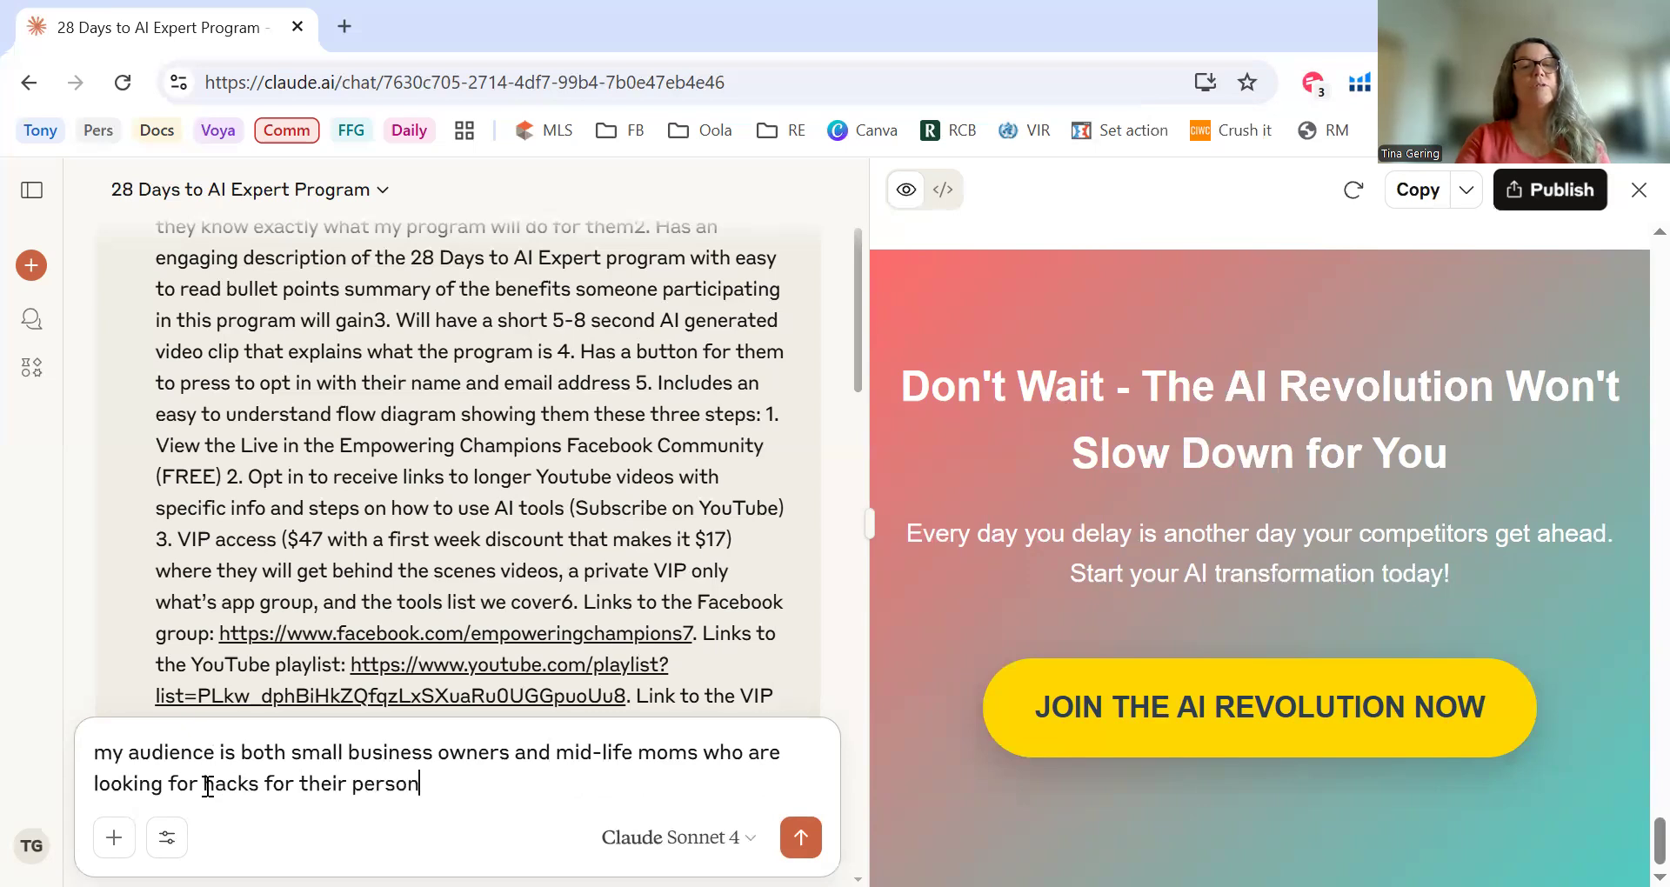
text(al lives, so lets's not just focus on bsi)
key(BackSpace)
key(BackSpace)
text(use)
key(BackSpace)
text(iness and aut)
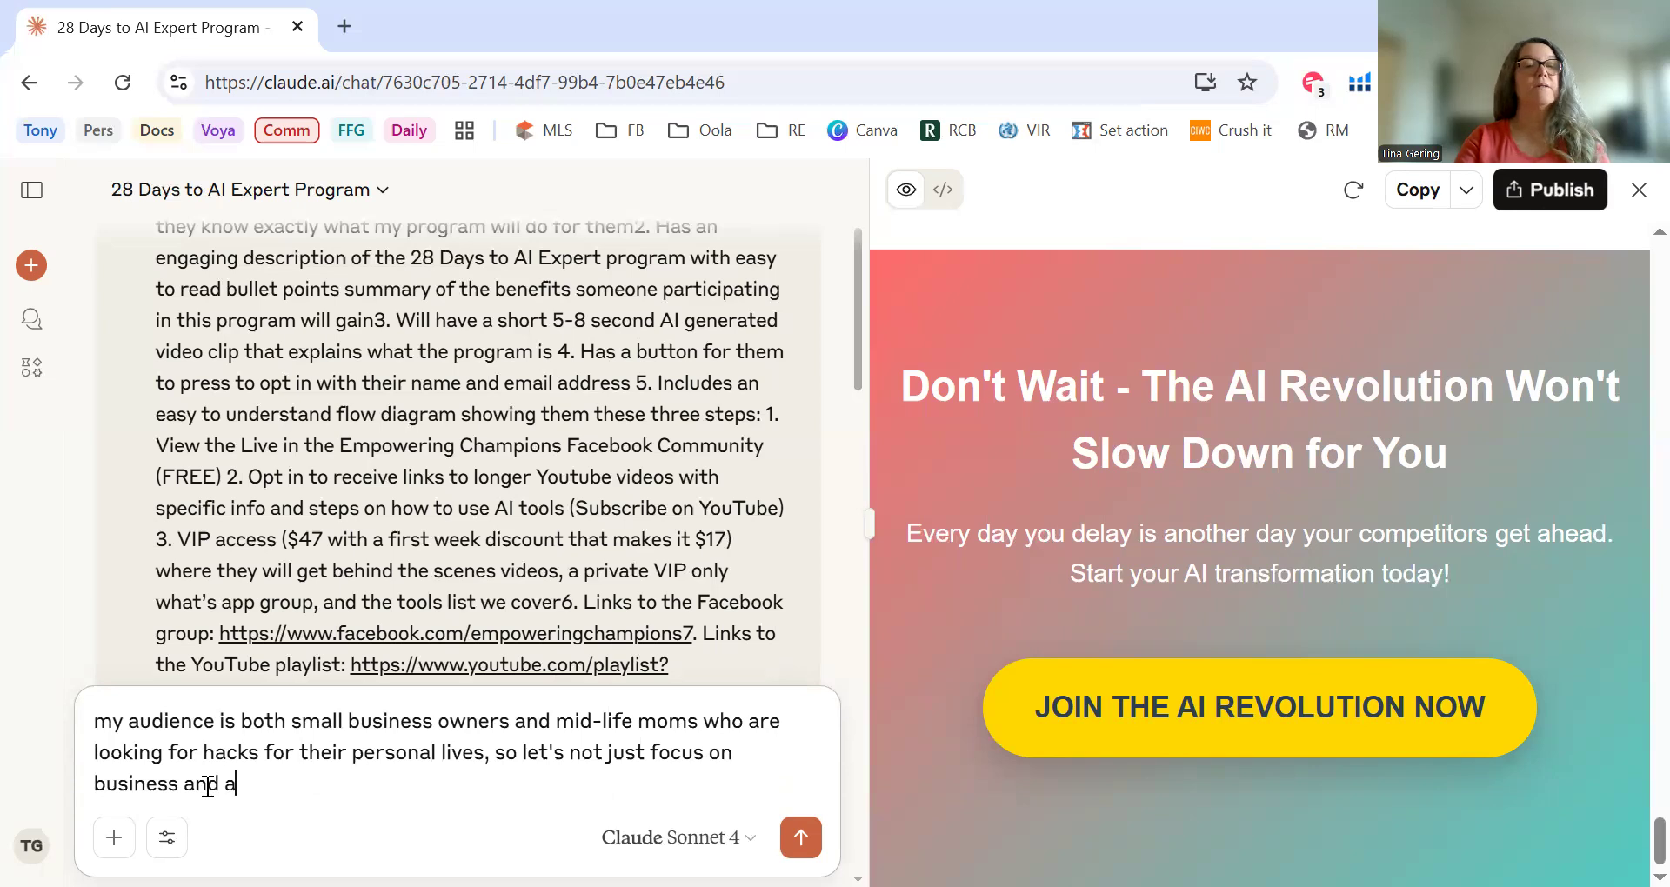
key(BackSpace)
key(BackSpace)
key(BackSpace)
text(ent)
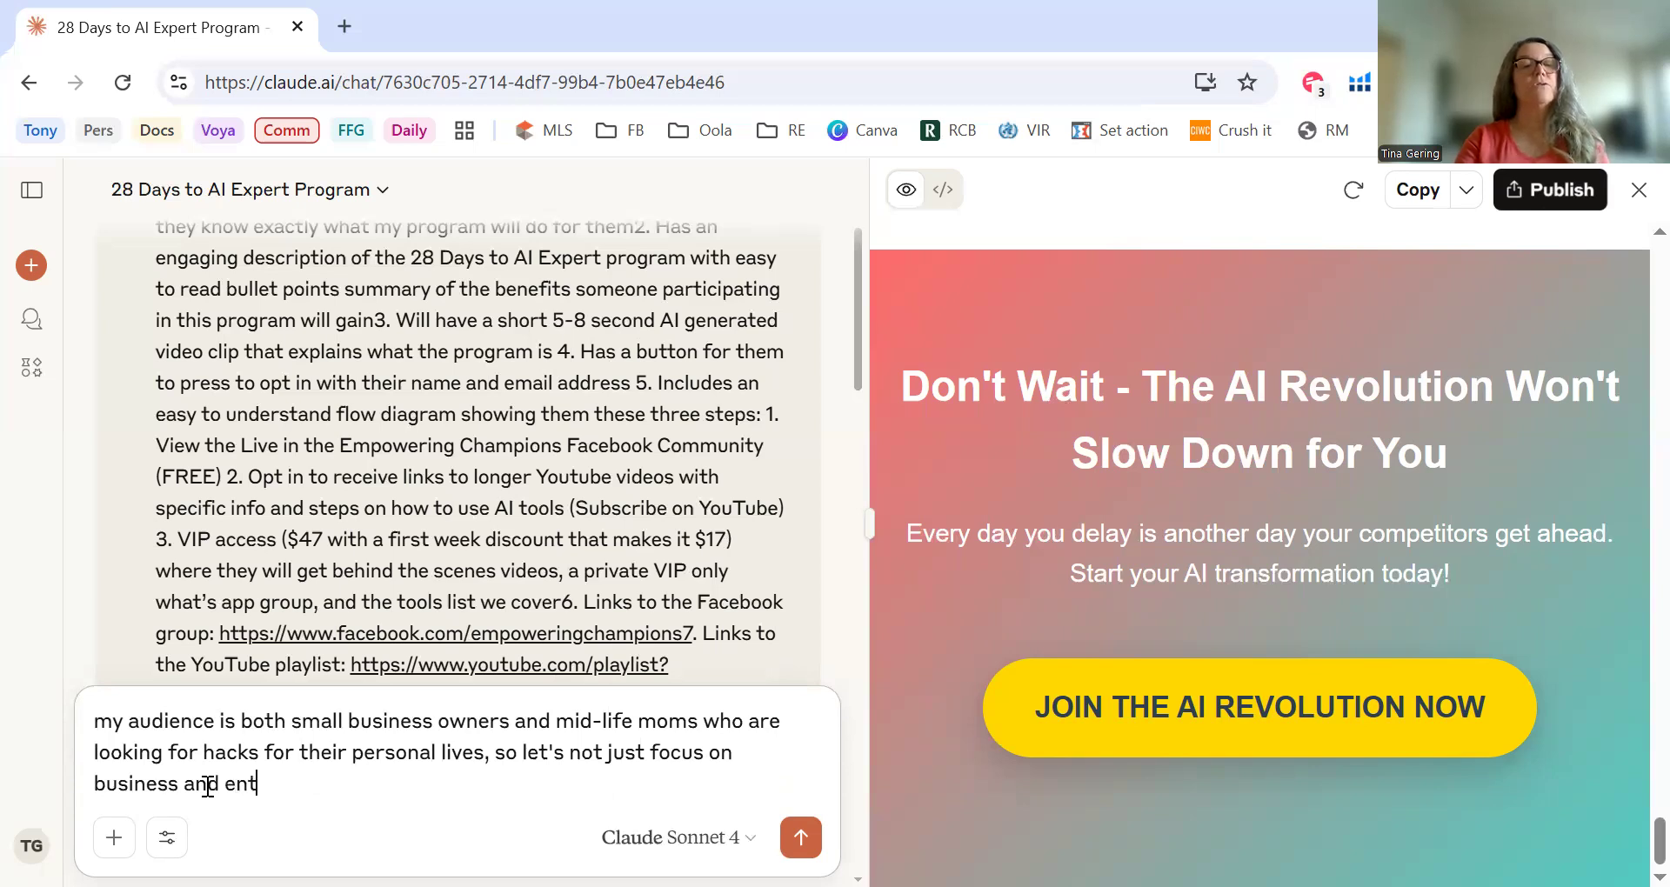
text(repreuers)
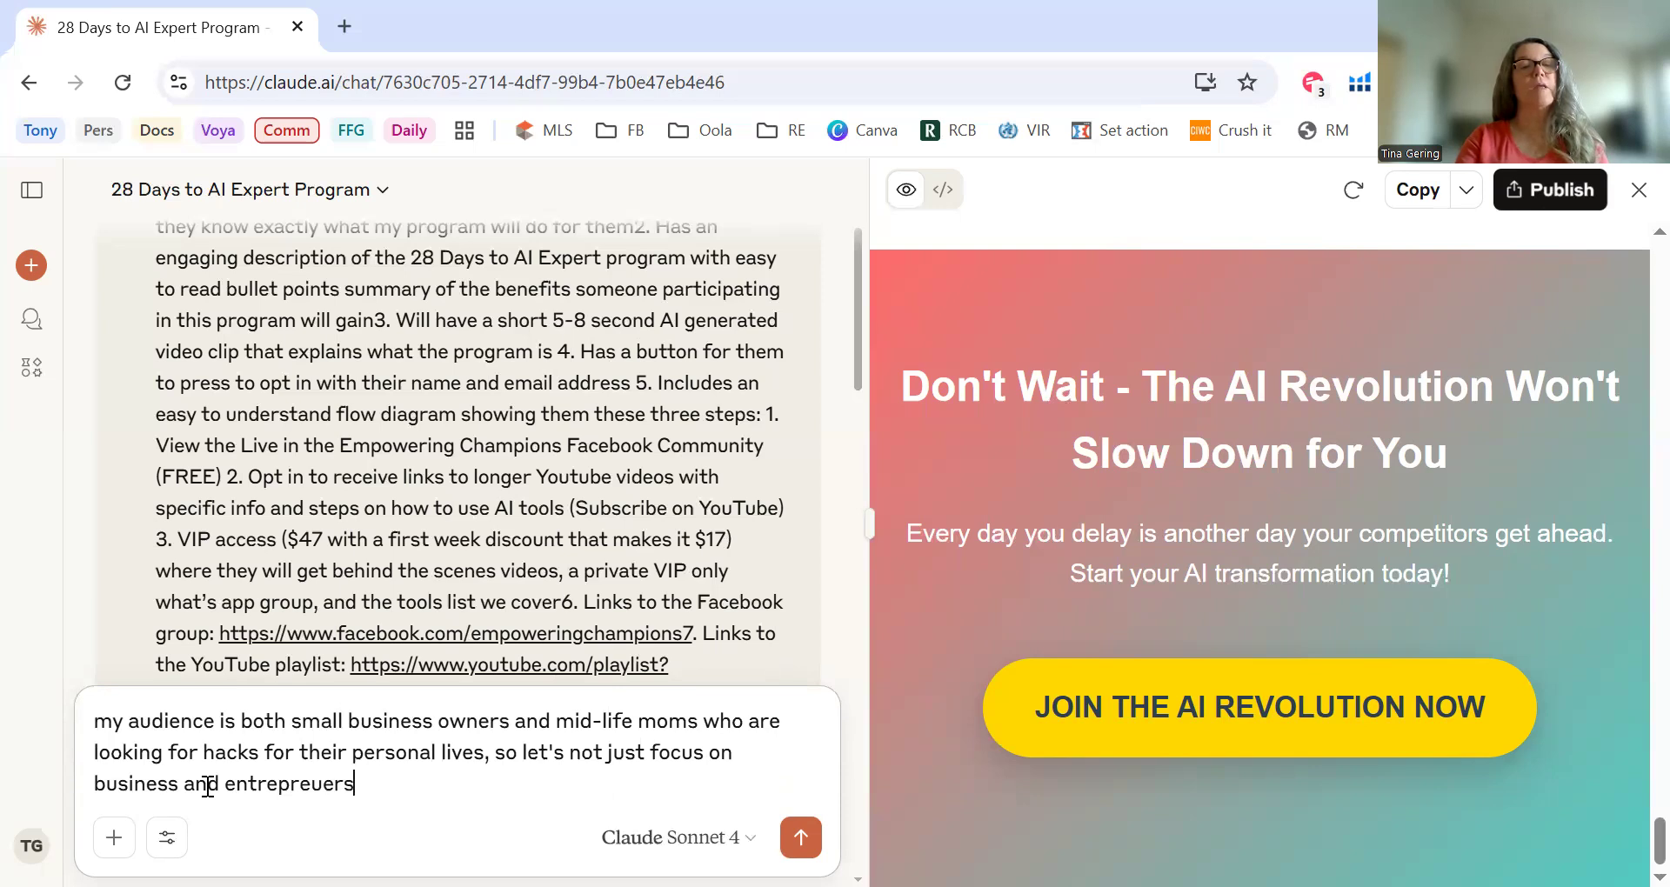
text(.)
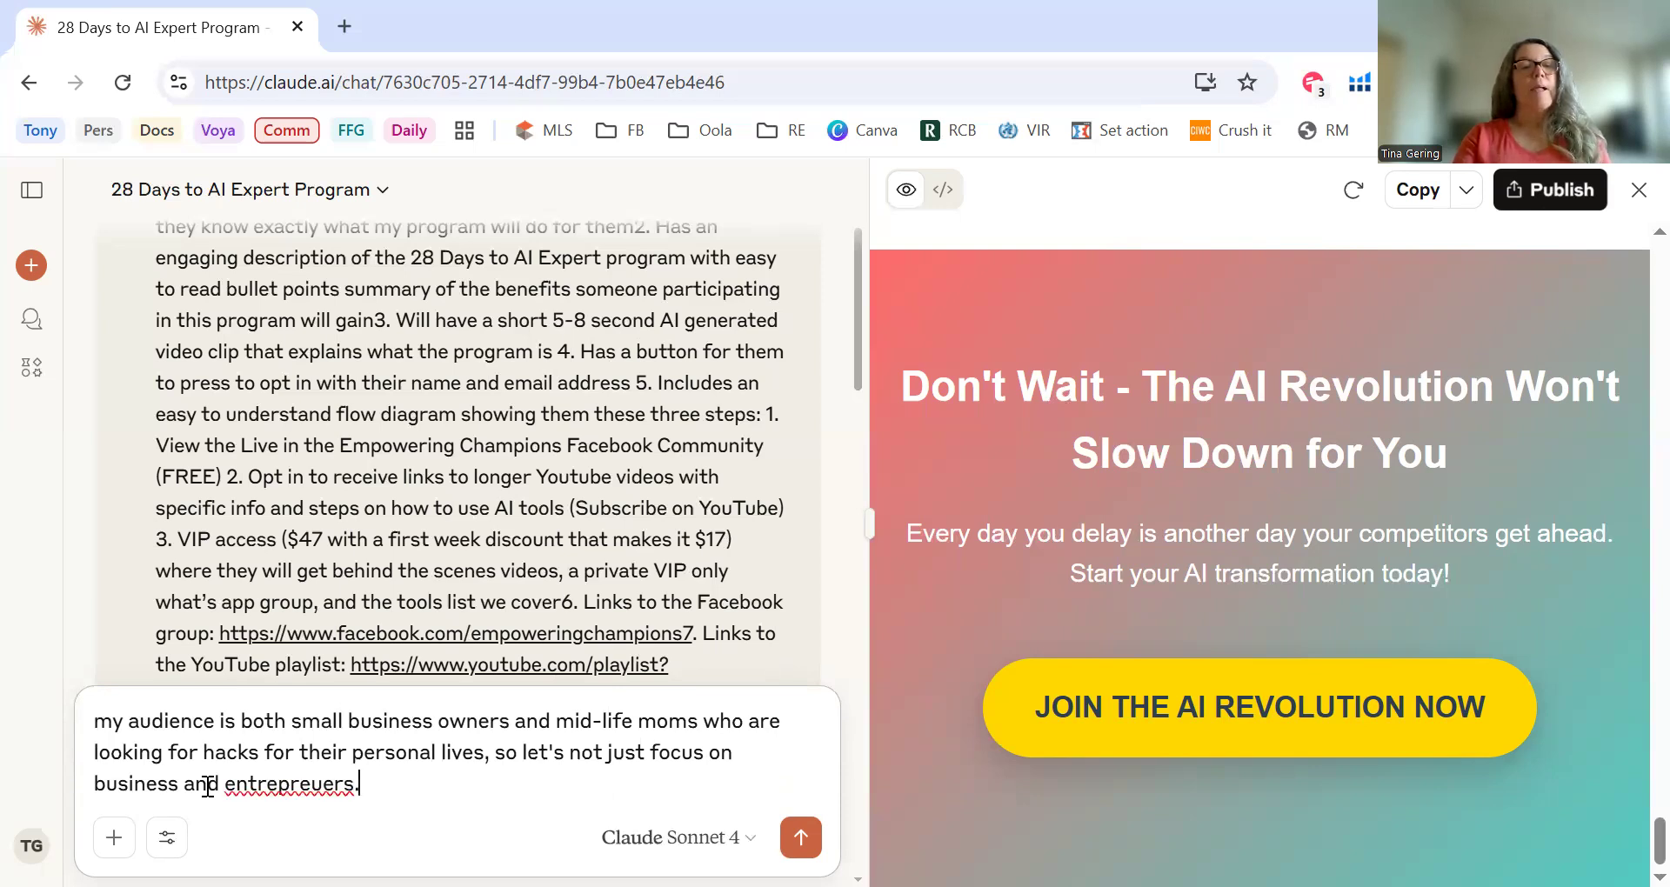
Step: Add a separate paragraph to the reply: "Also remove MidJourney as a tool I will cover and use VEO 3 instead,"
key(shift+Return)
key(shift+Return)
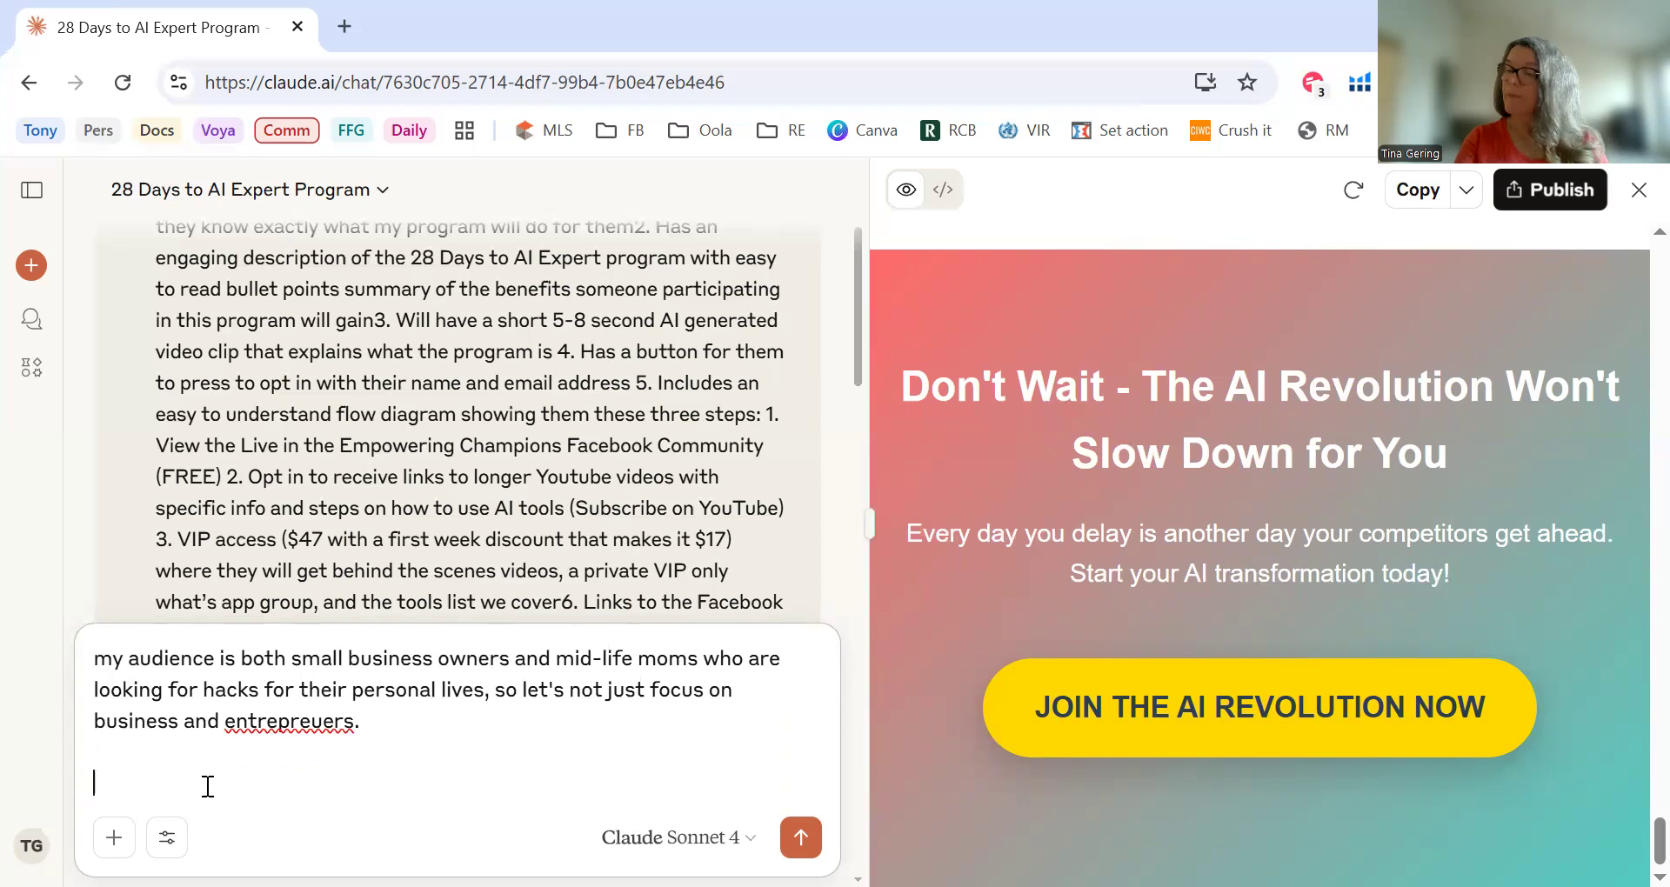
text(Also )
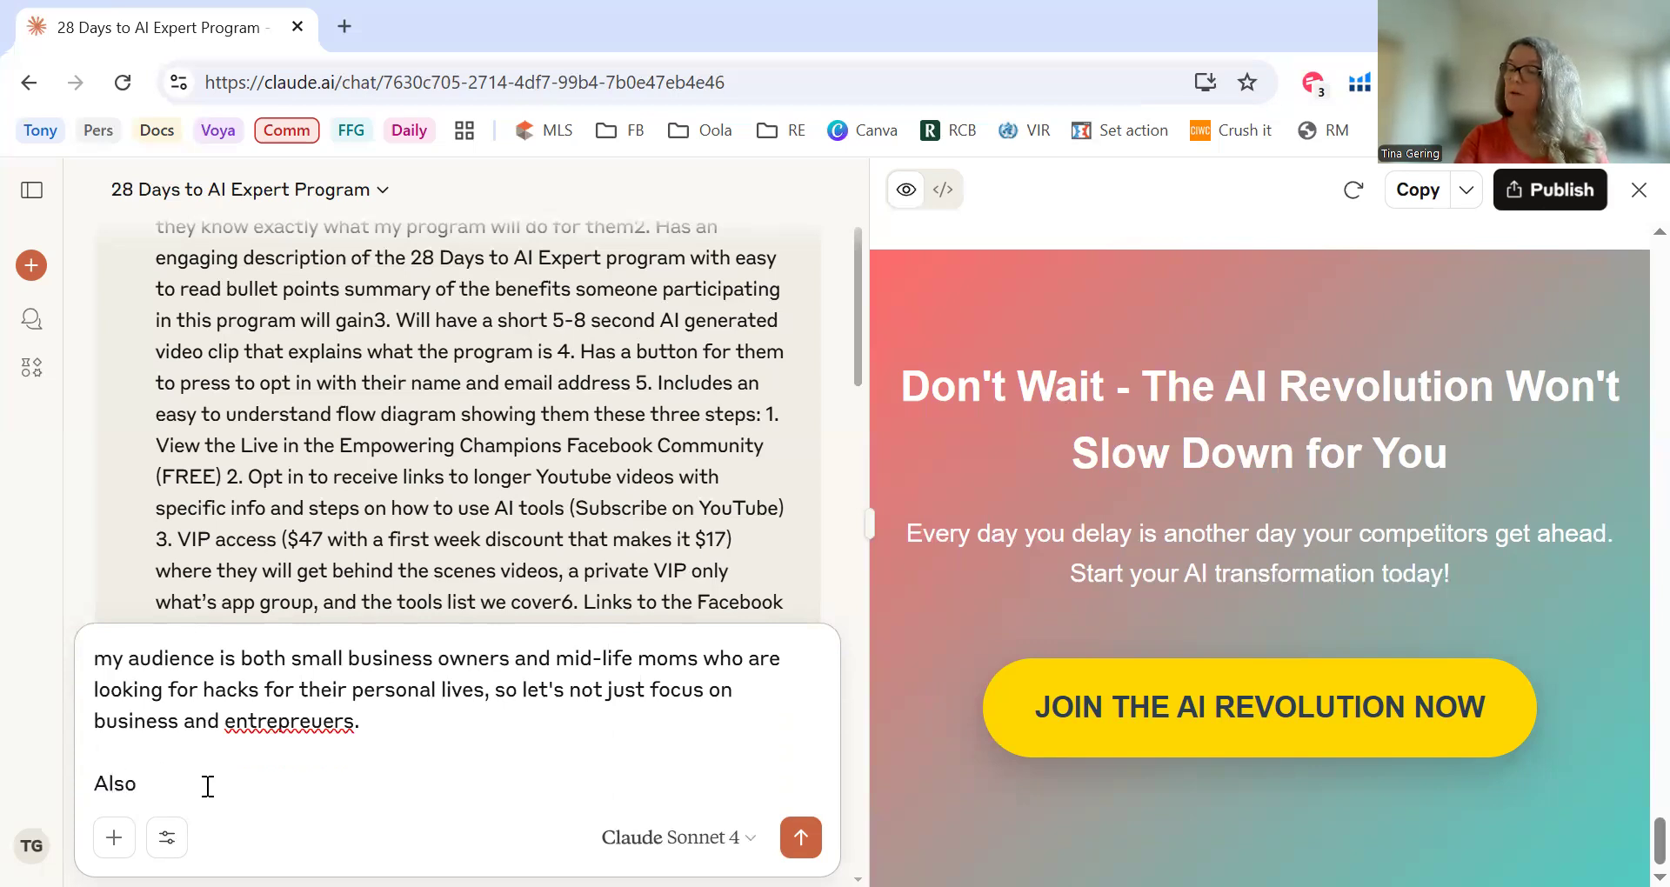
text(revo)
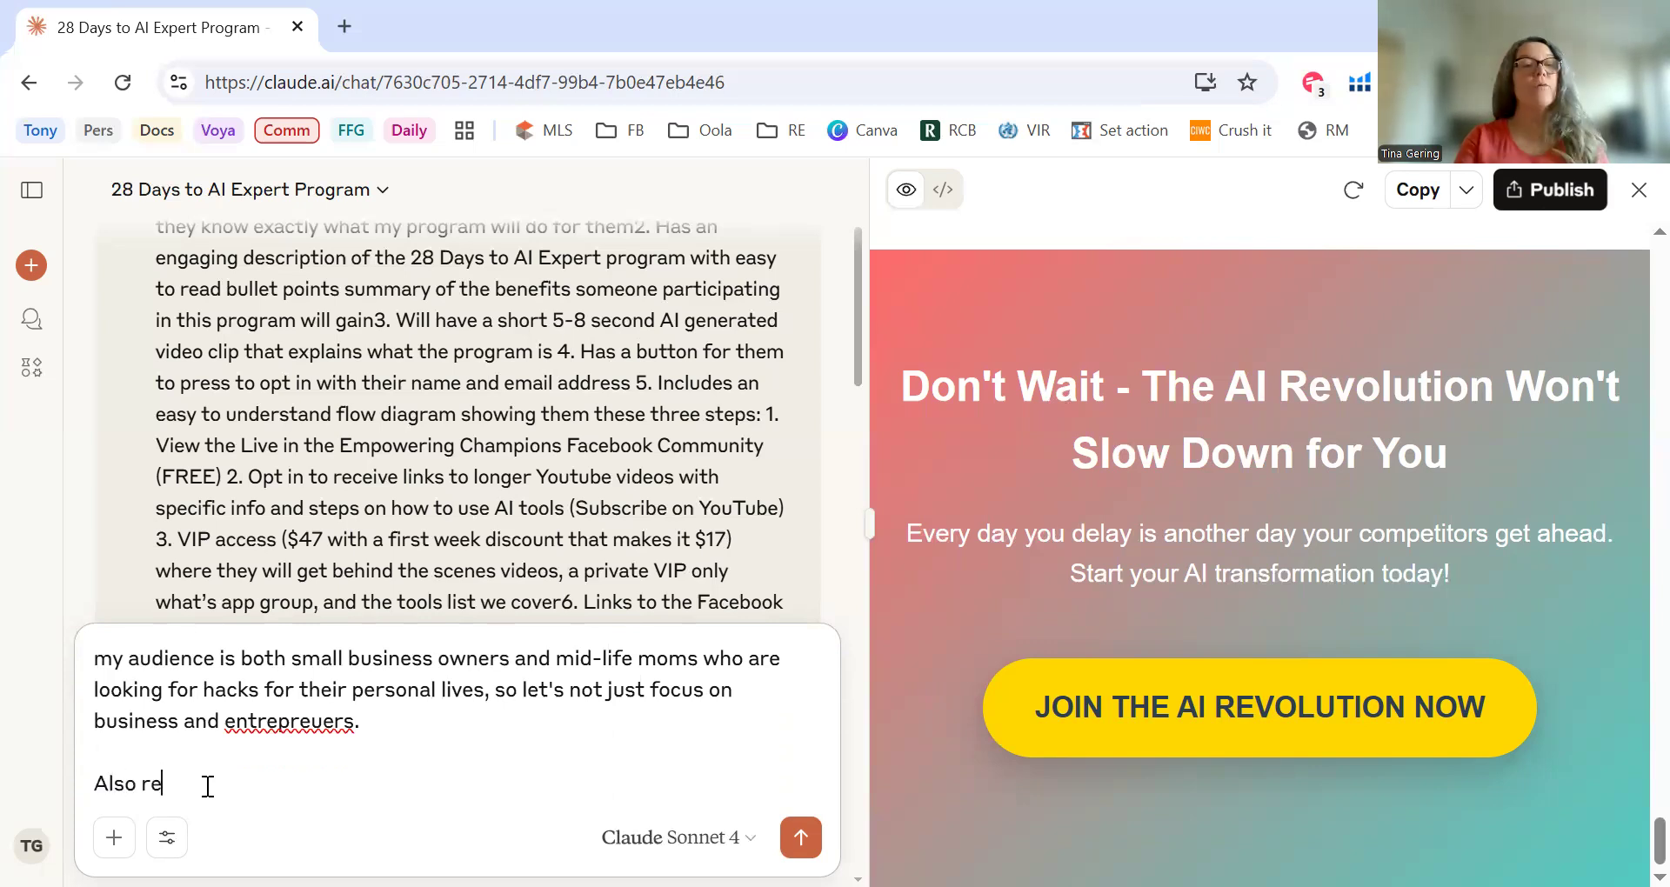
key(BackSpace)
key(BackSpace)
text(move )
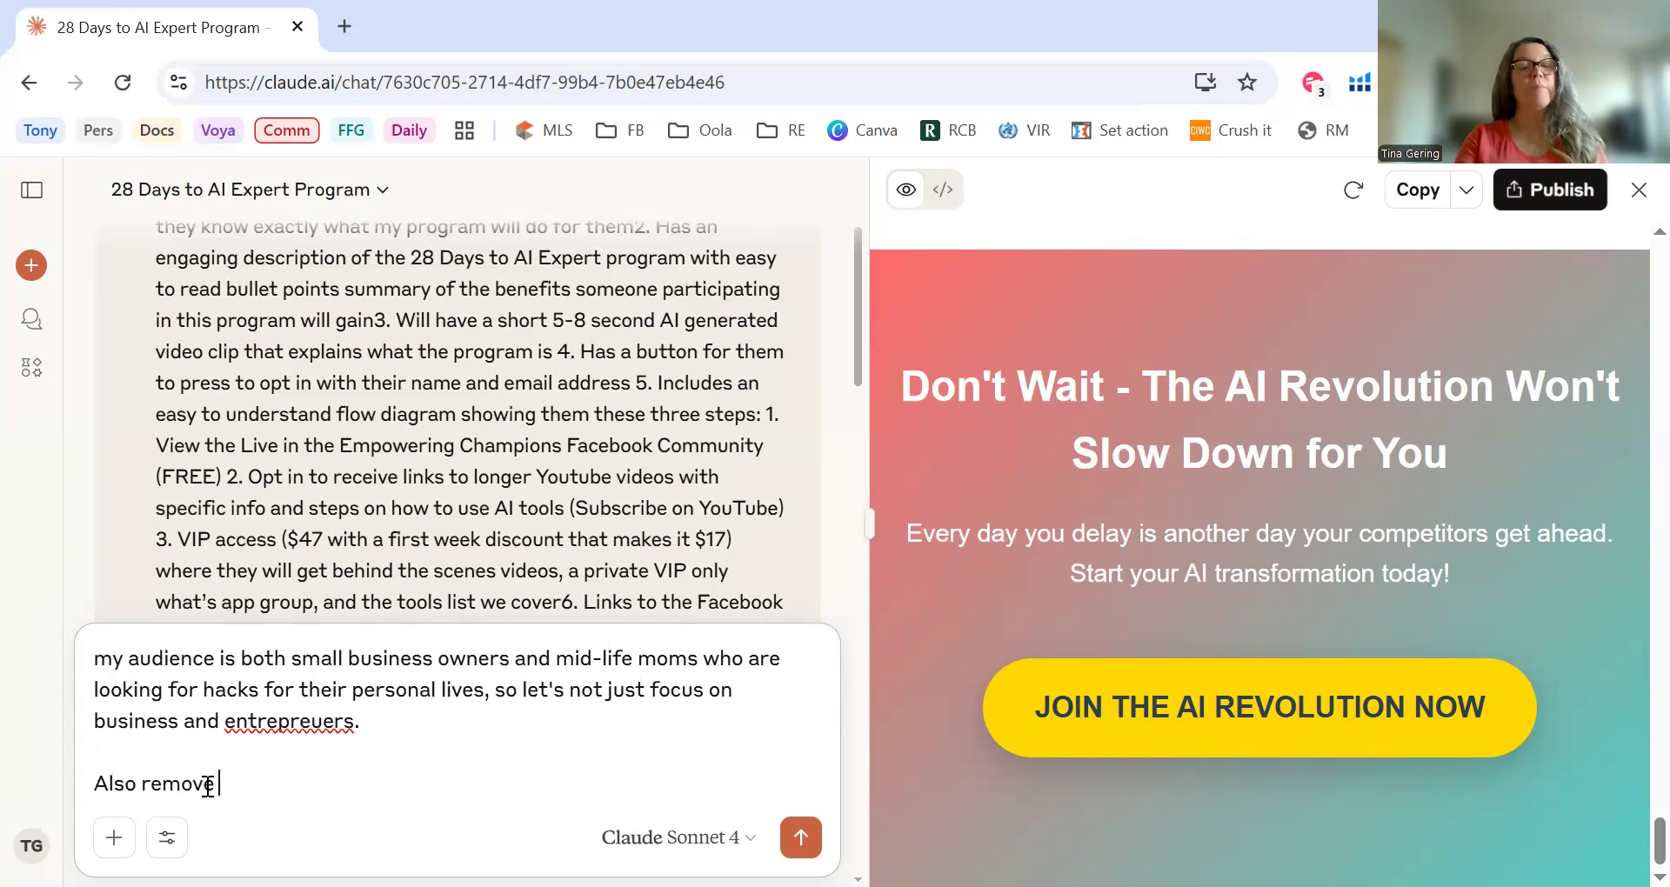
text(MidJour)
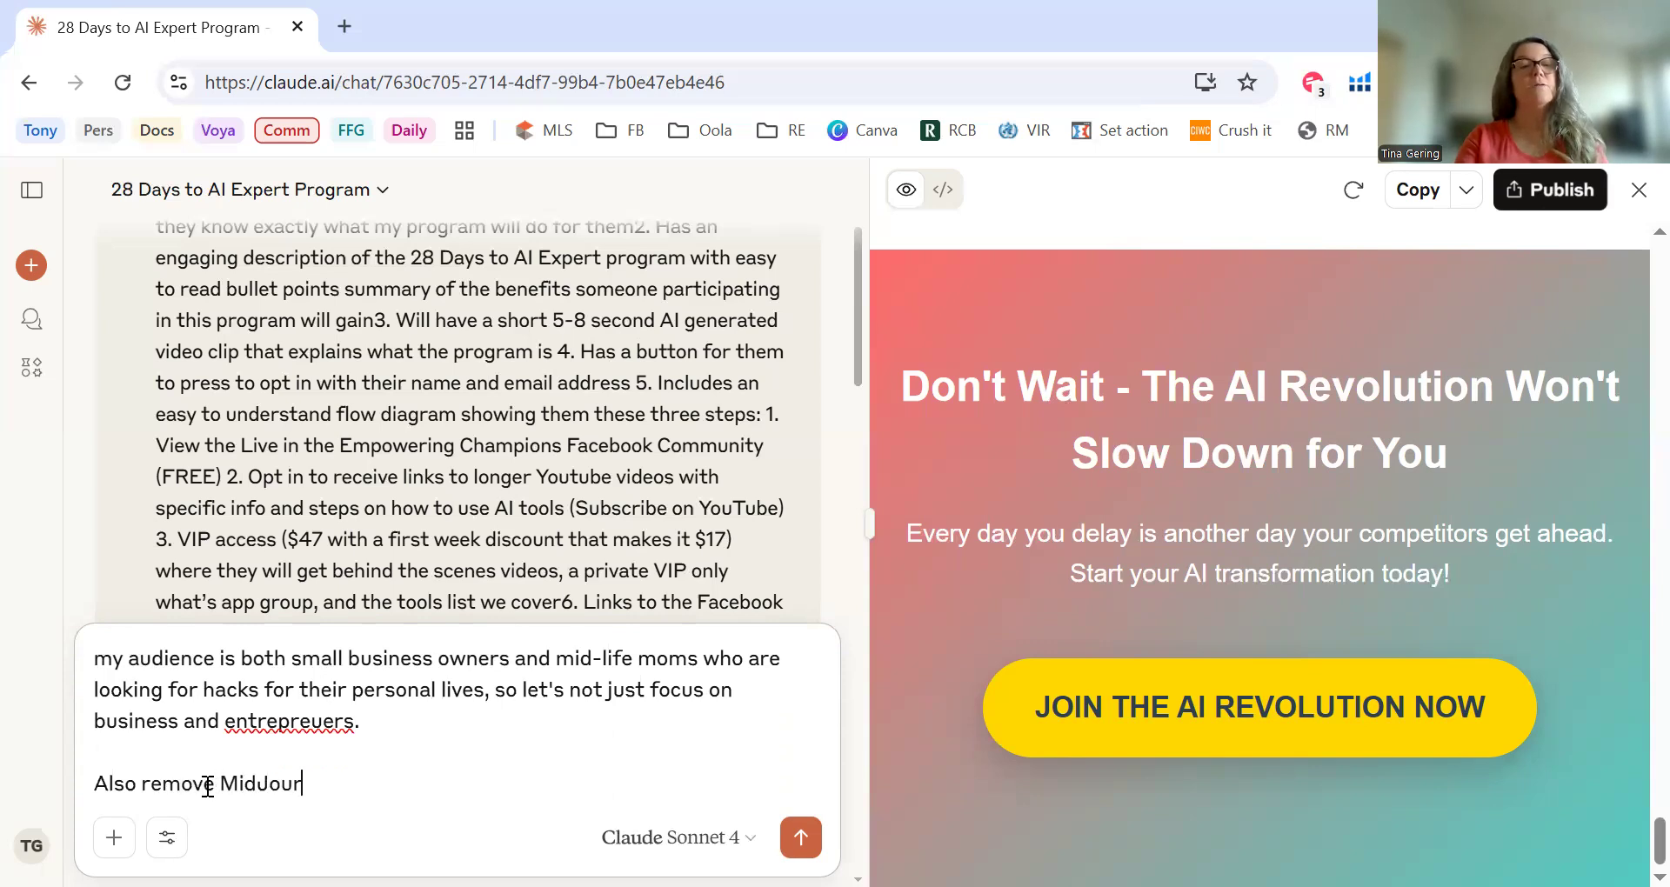
text(ney )
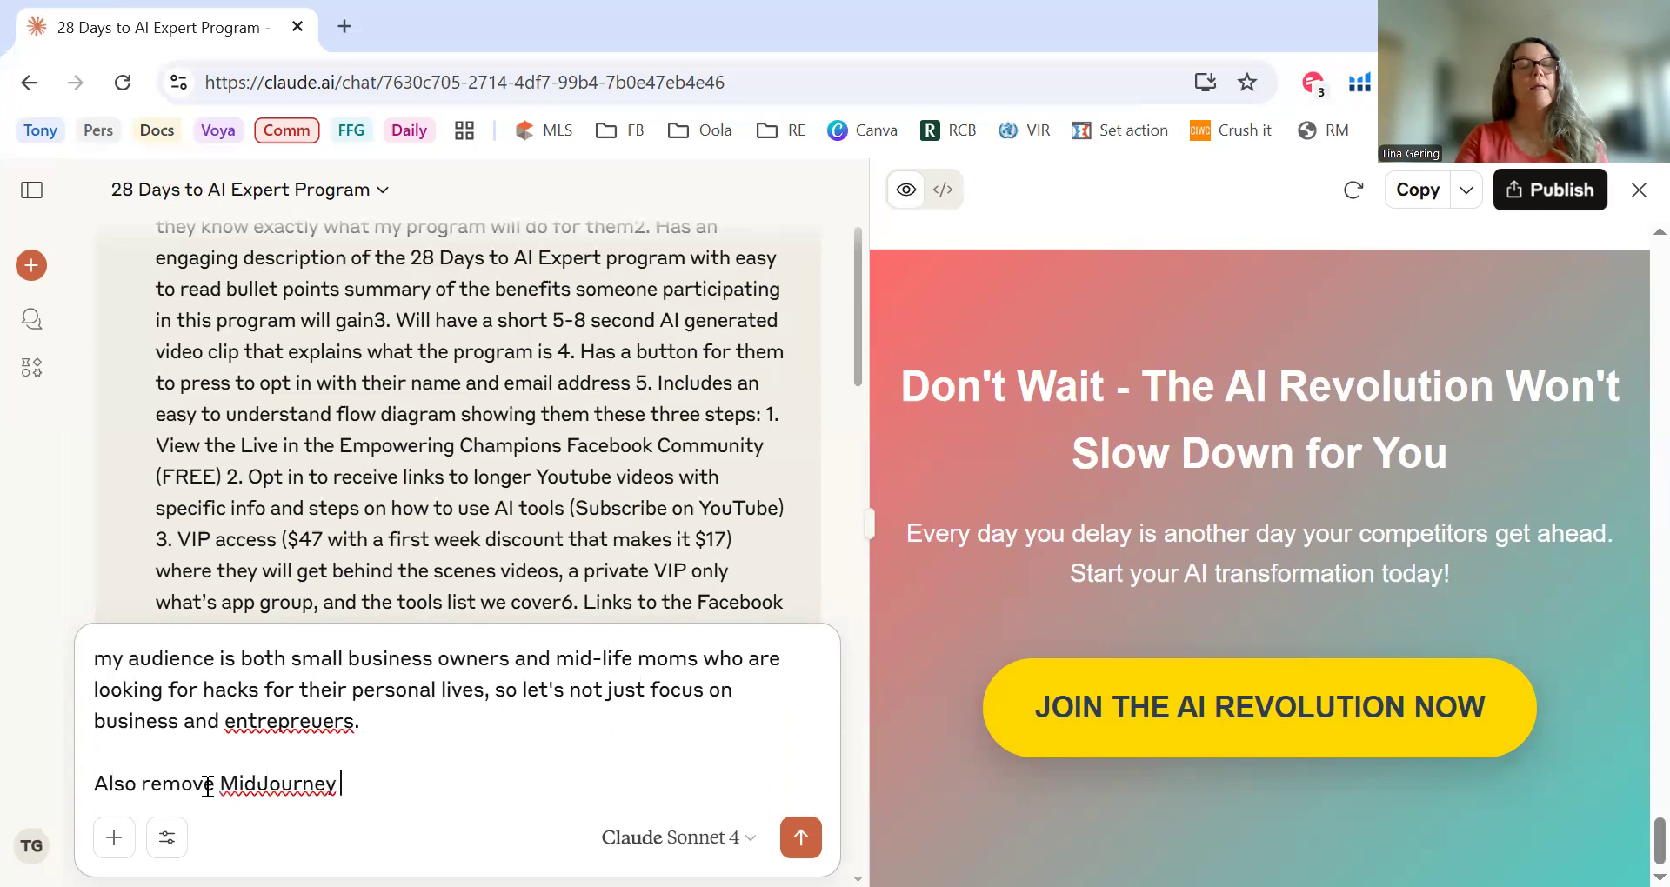
text(as a tool I)
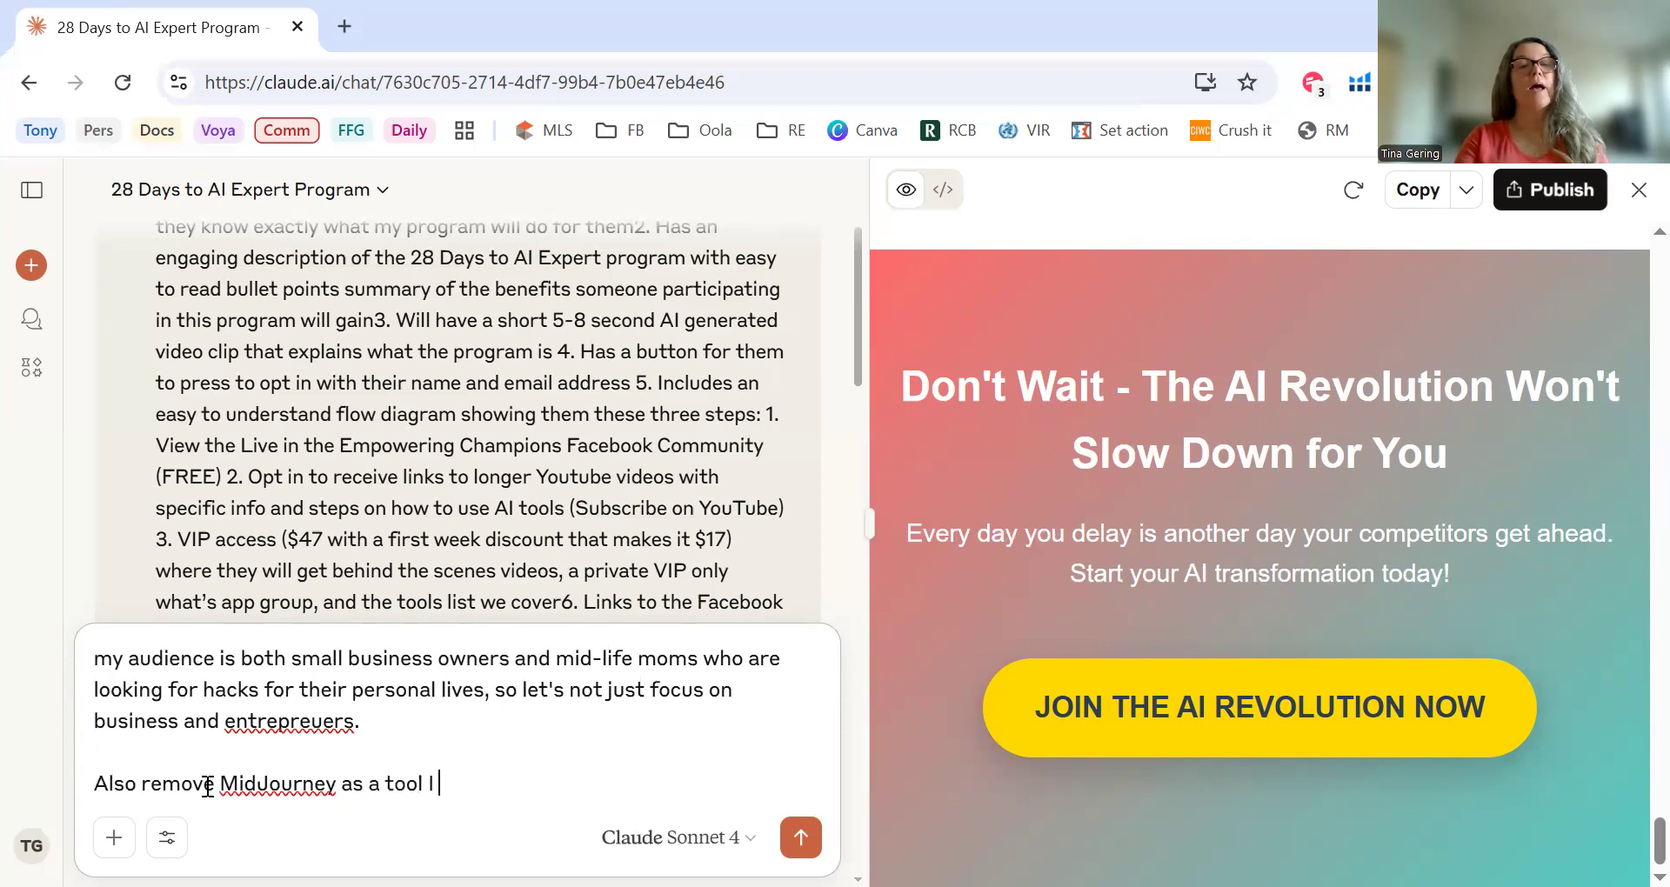
text( will cover and use)
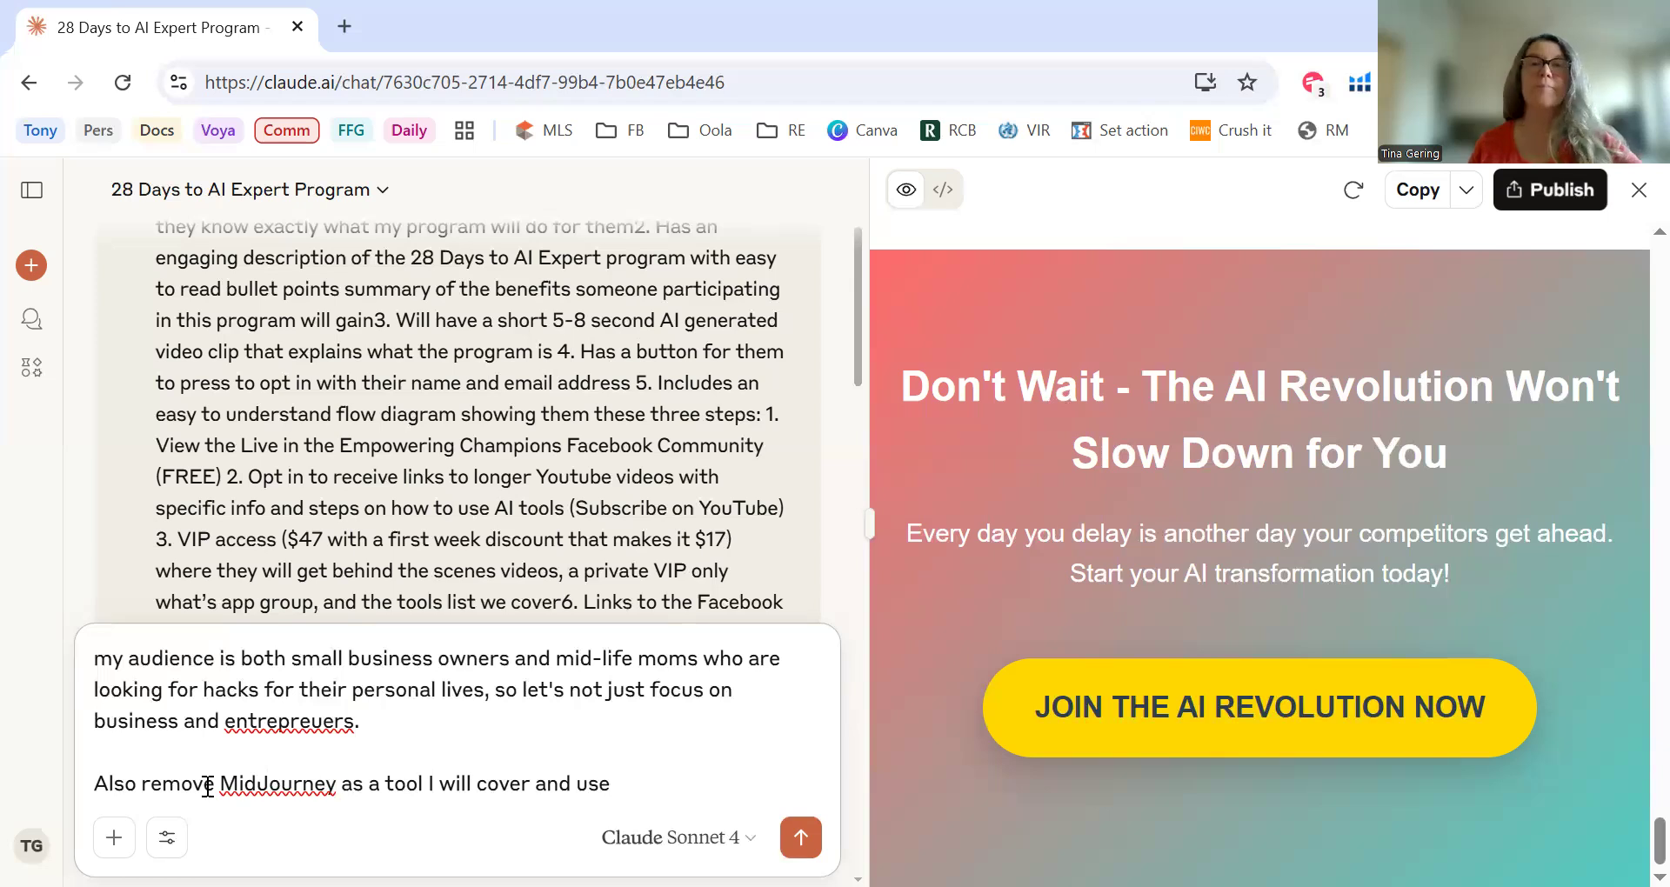
text(V)
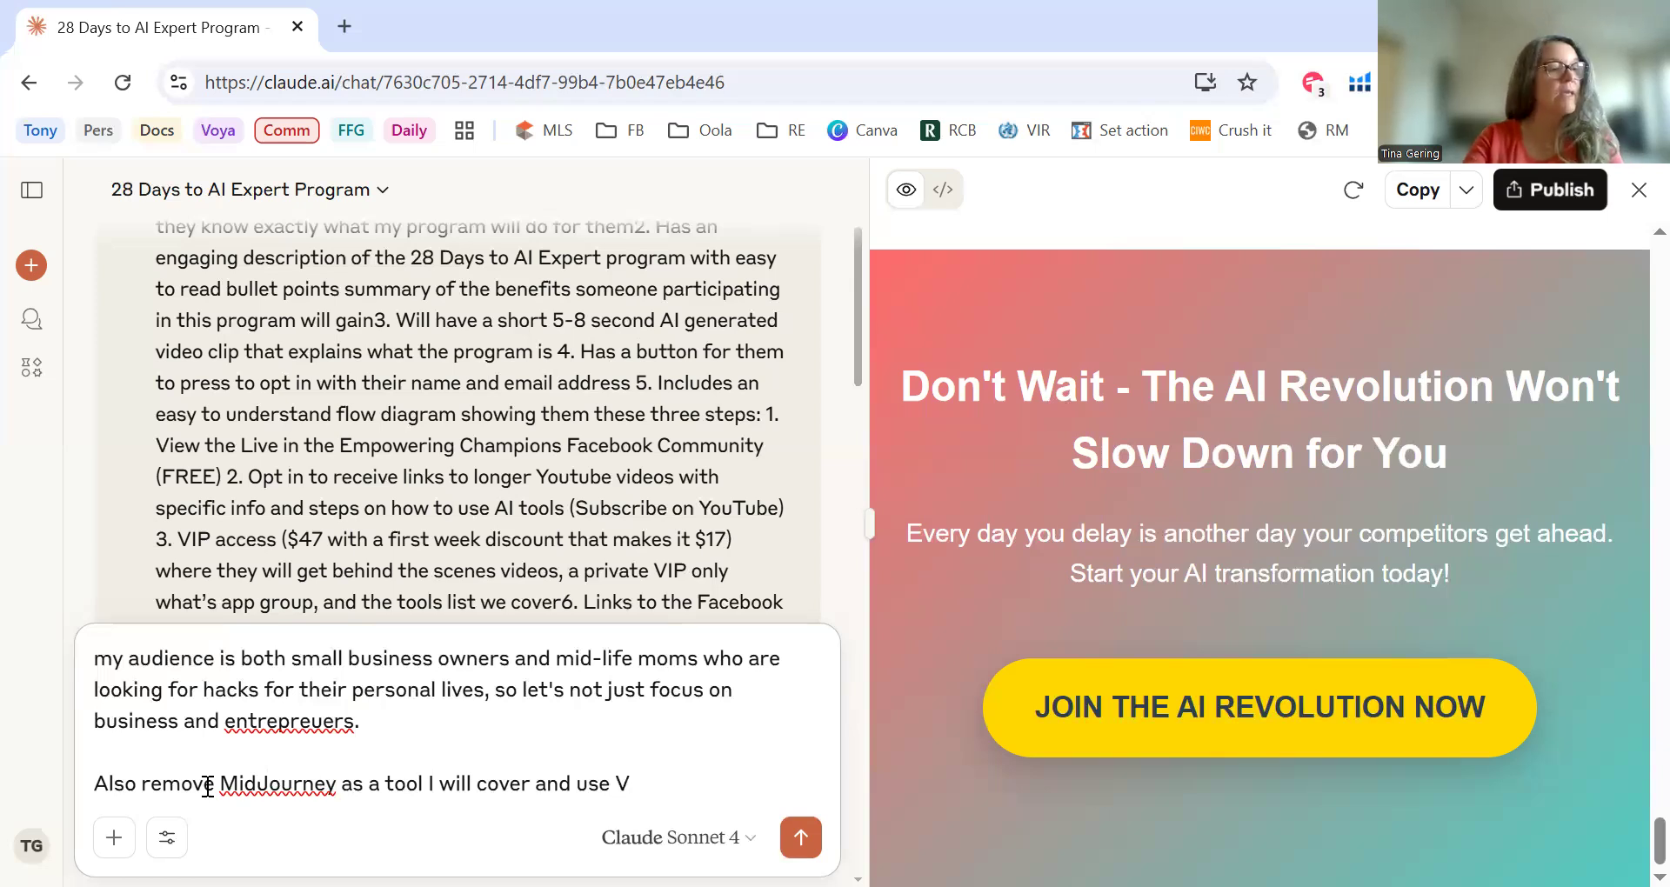
text(EO 3)
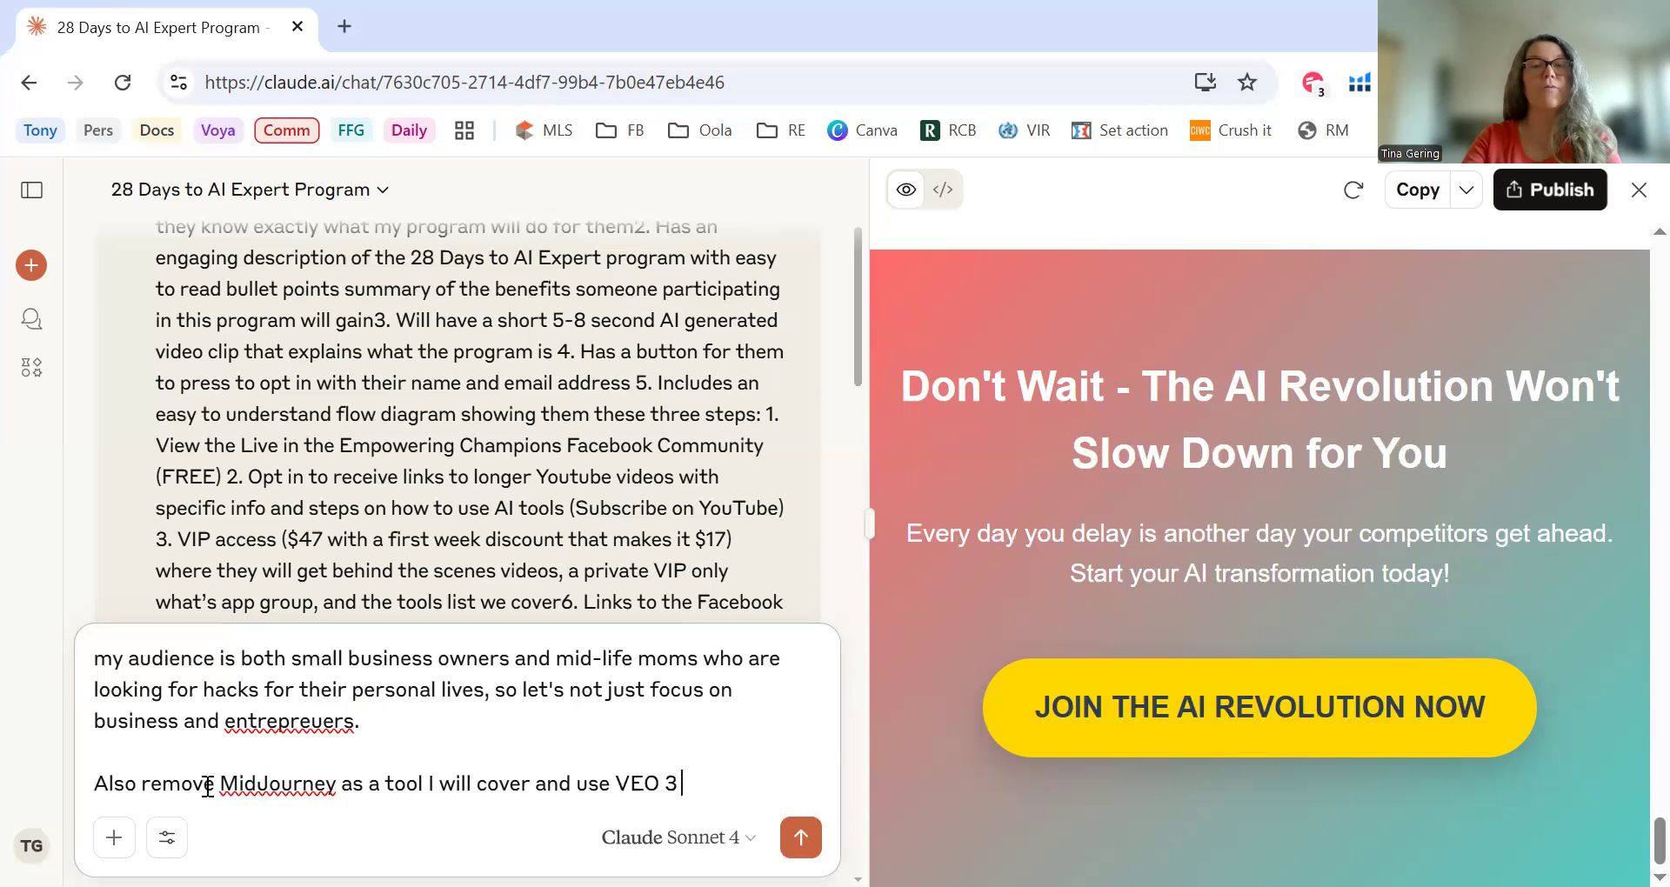
text( instead, )
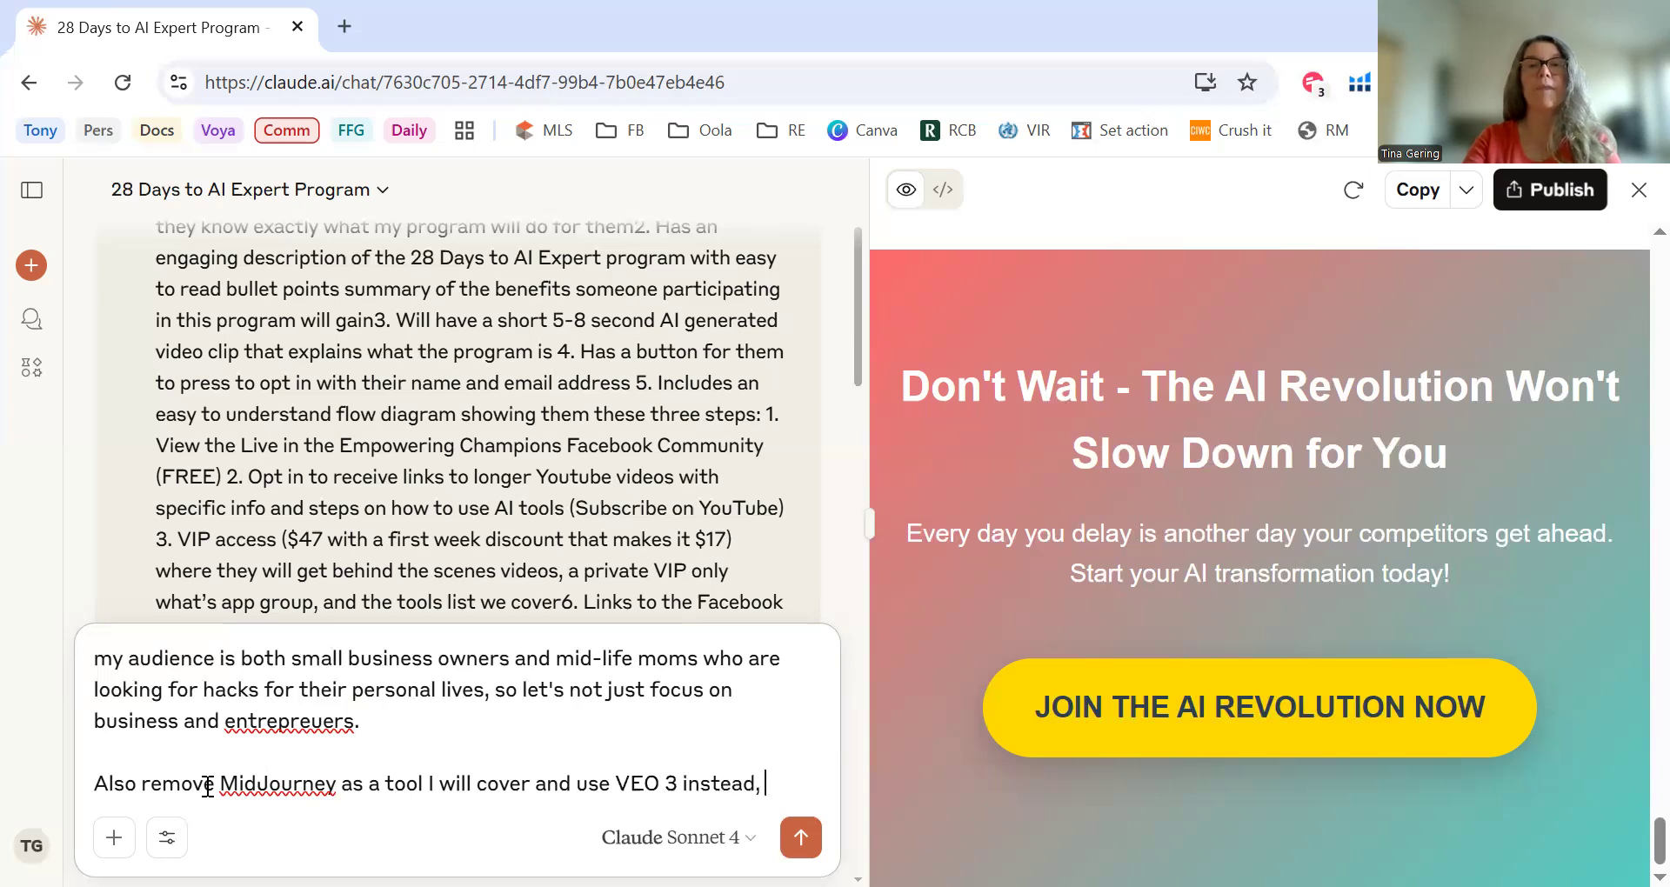
Step: Continue the second paragraph of the reply with "also I committing"
text(also I w)
key(BackSpace)
text(will)
key(BackSpace)
key(BackSpace)
key(BackSpace)
key(BackSpace)
key(BackSpace)
key(BackSpace)
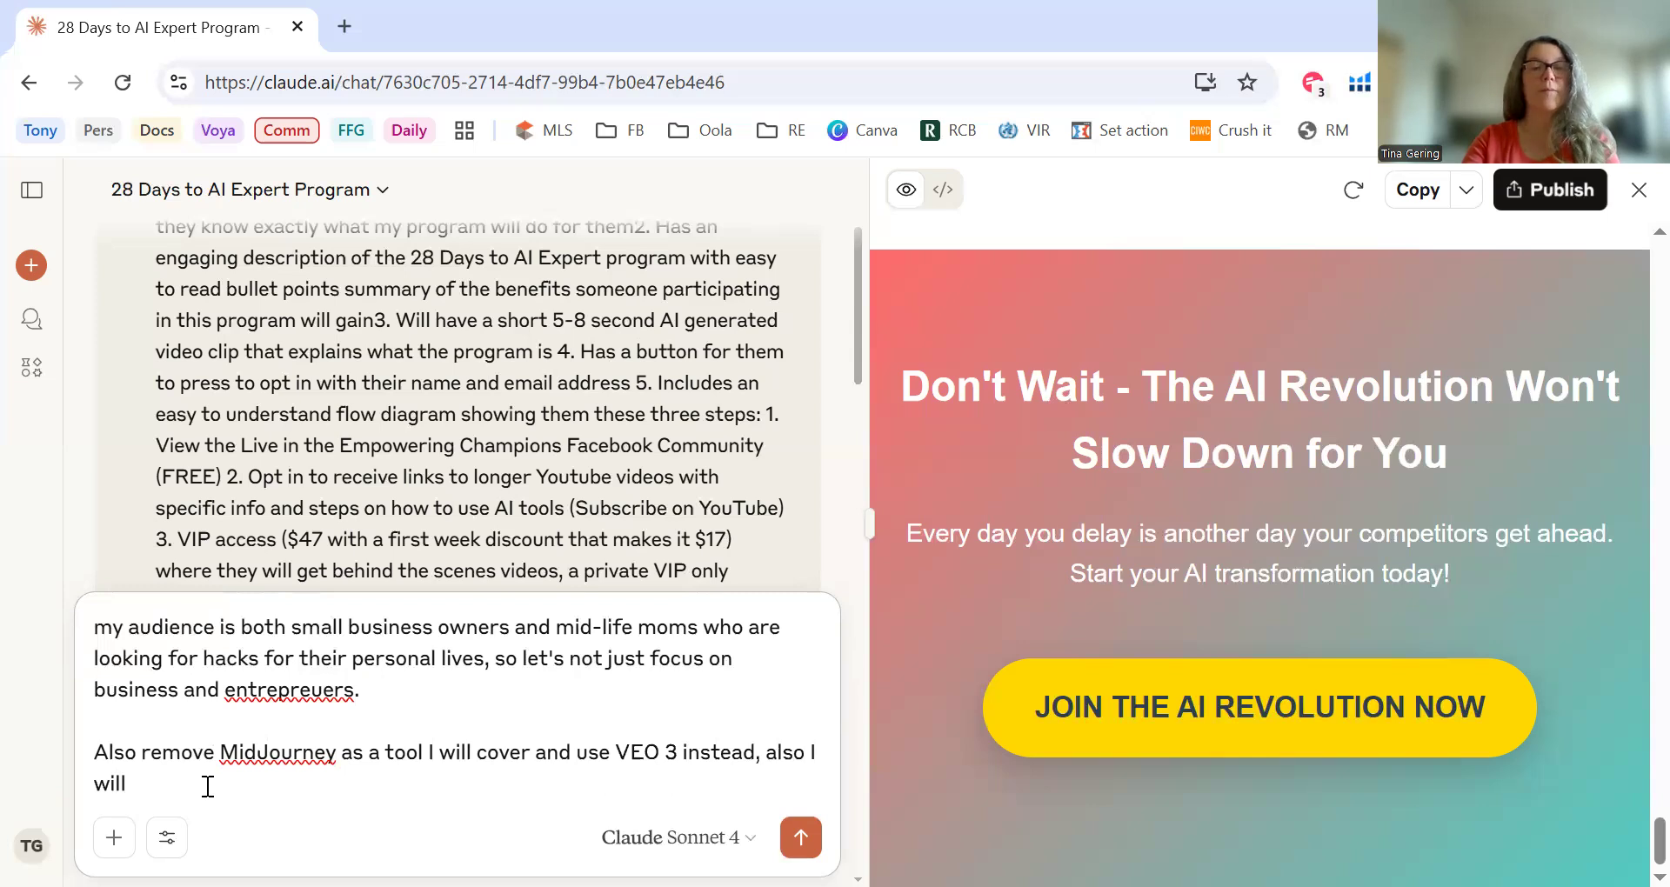
text(co)
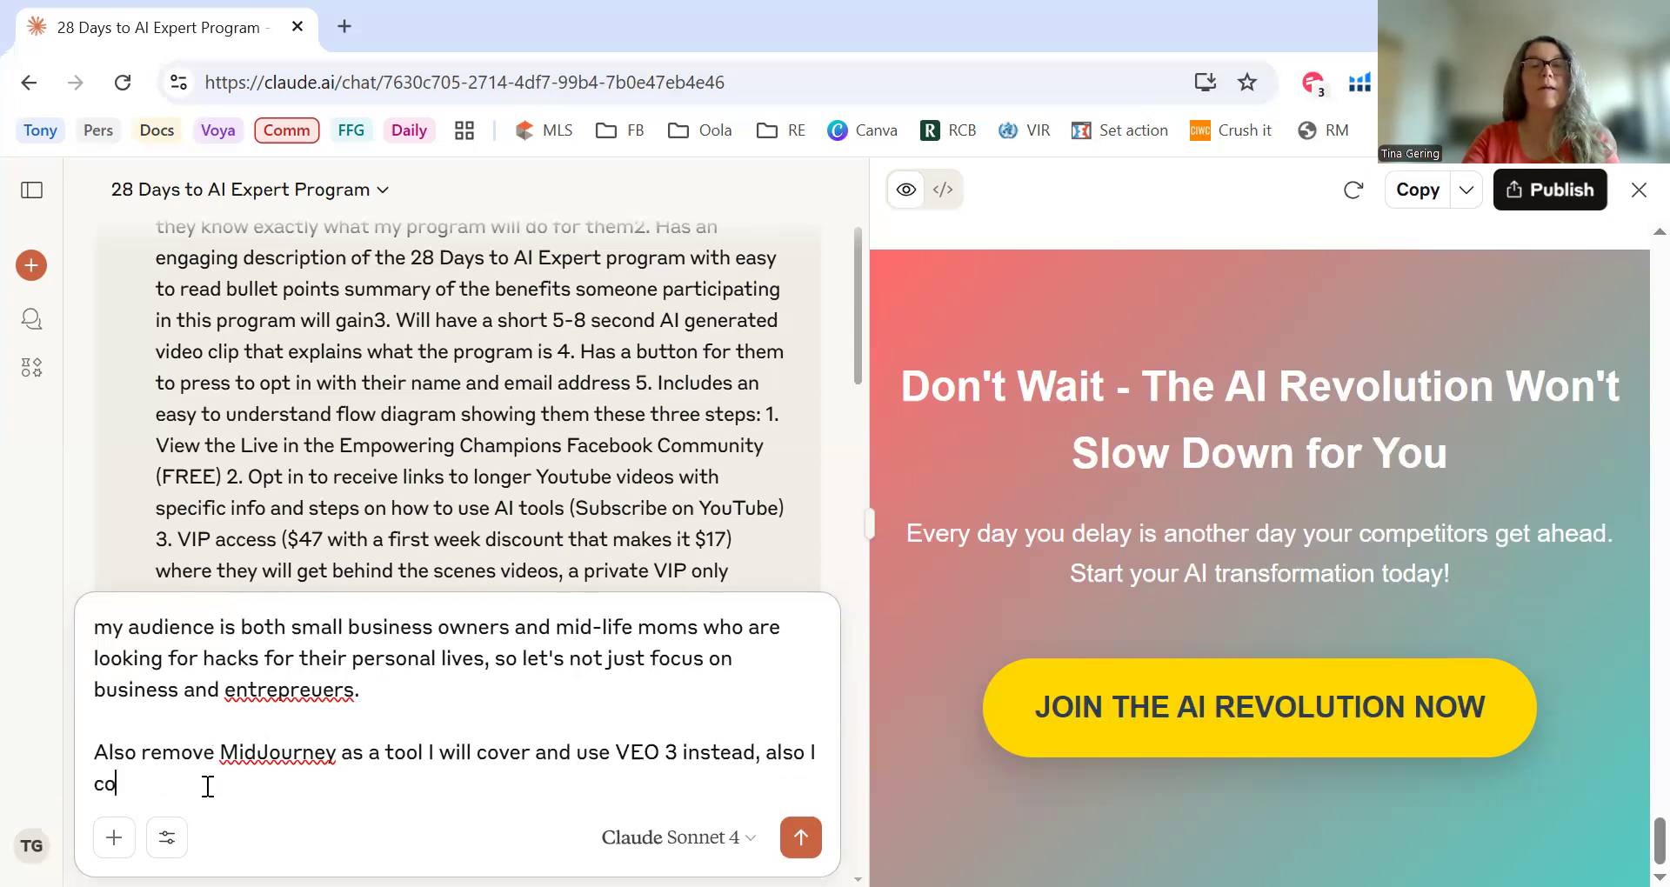
text(mmitting)
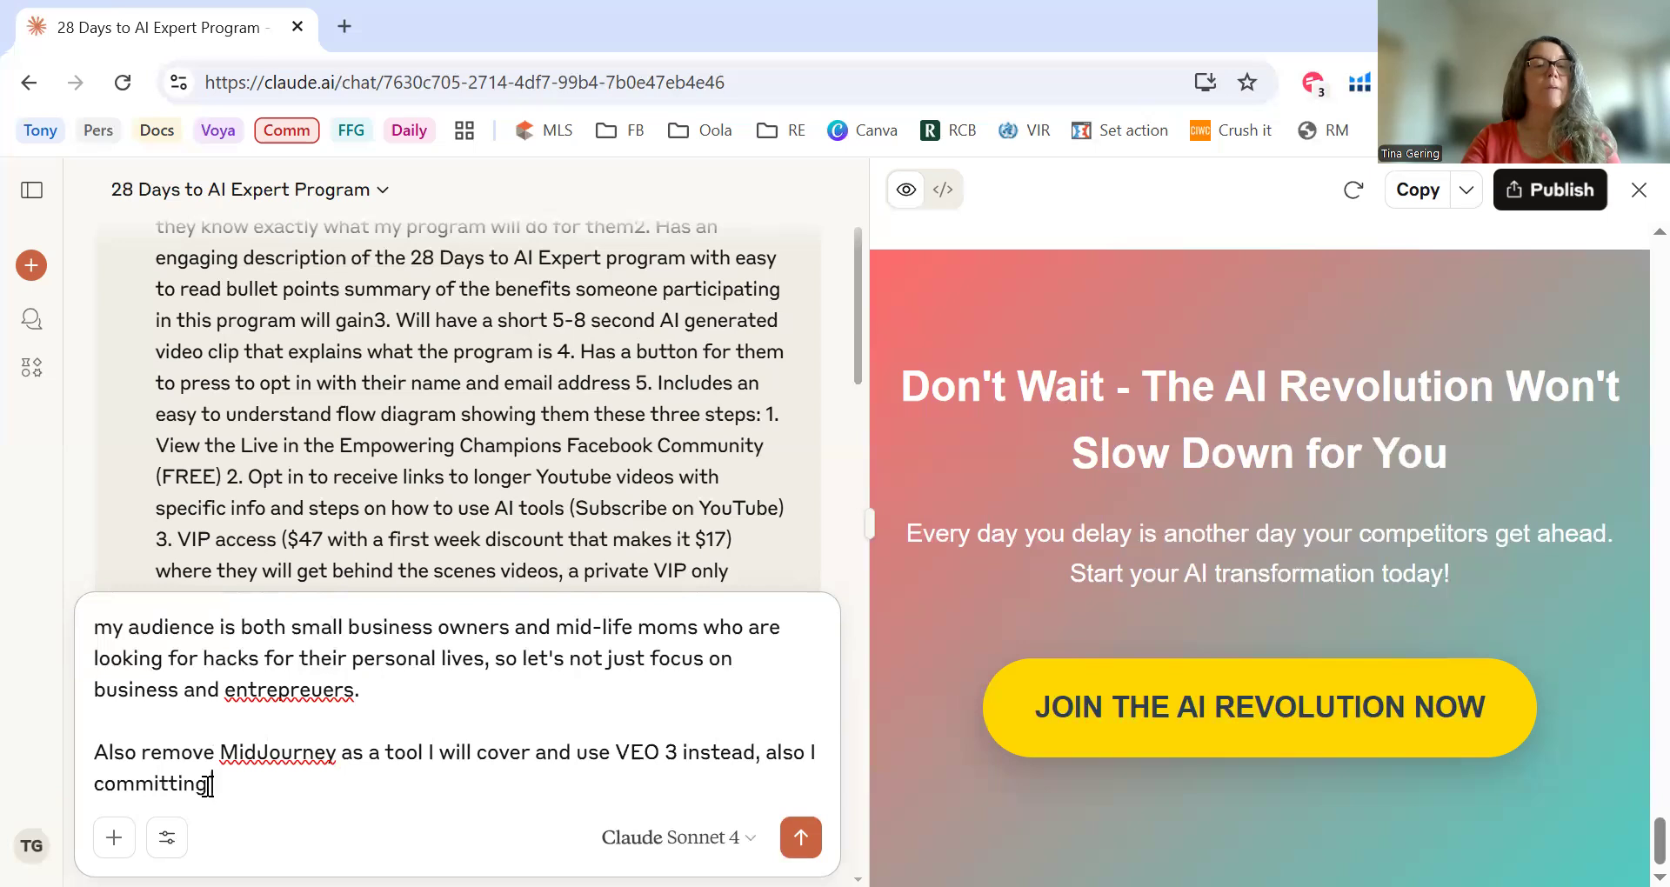
Step: Finish the second paragraph of the reply with "to 12+ tools not 15 please update that"
text( to 12)
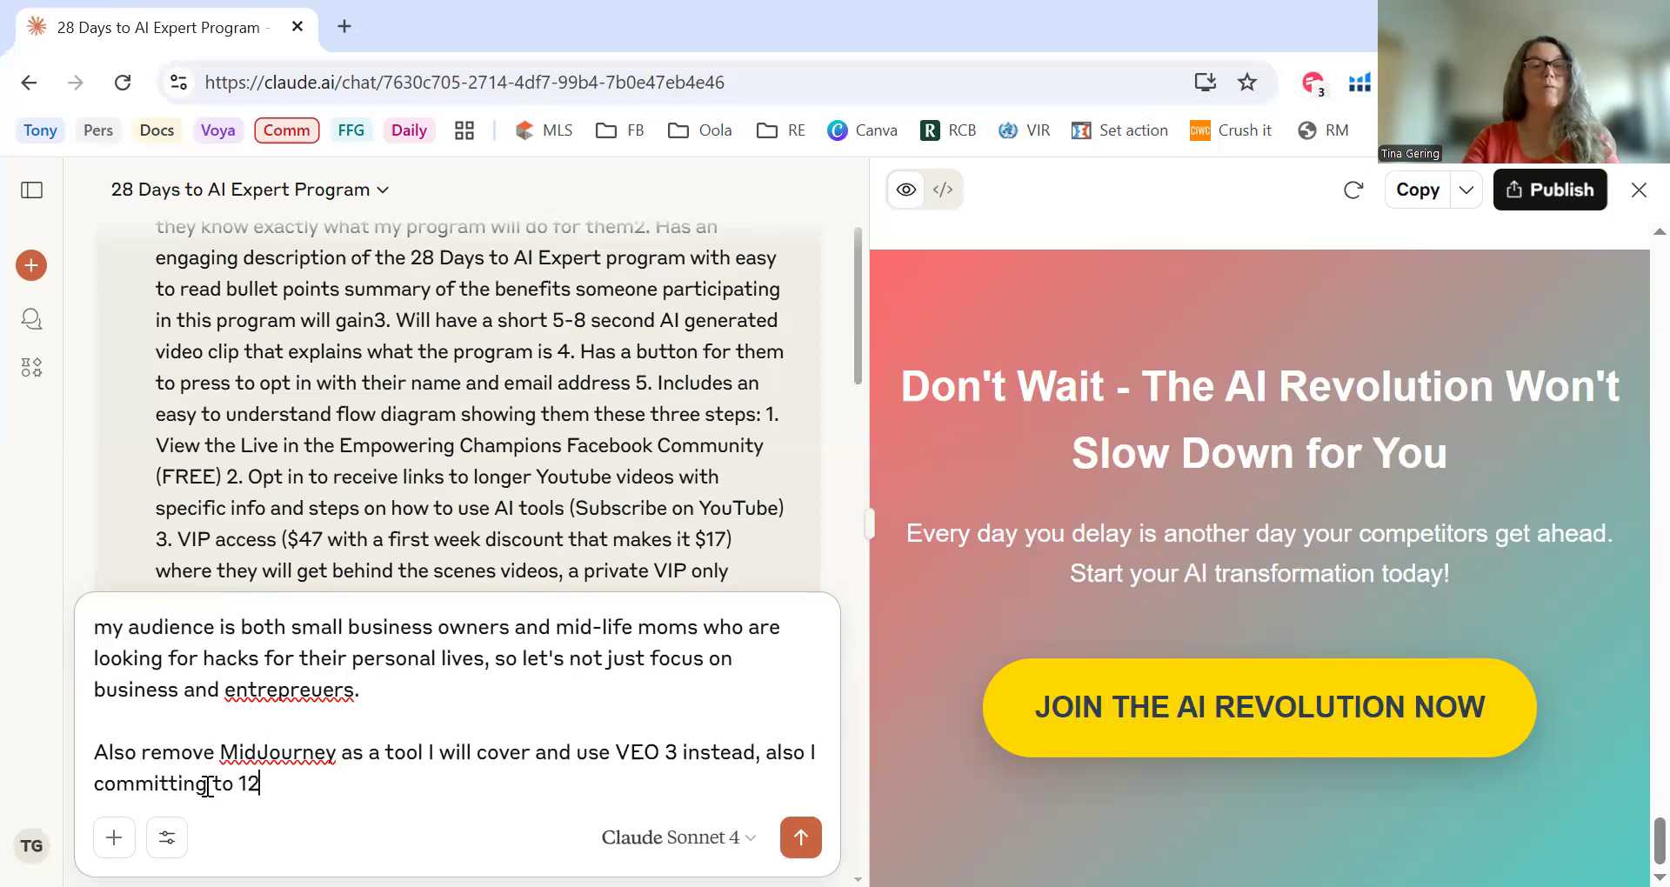
text(+ tools not f)
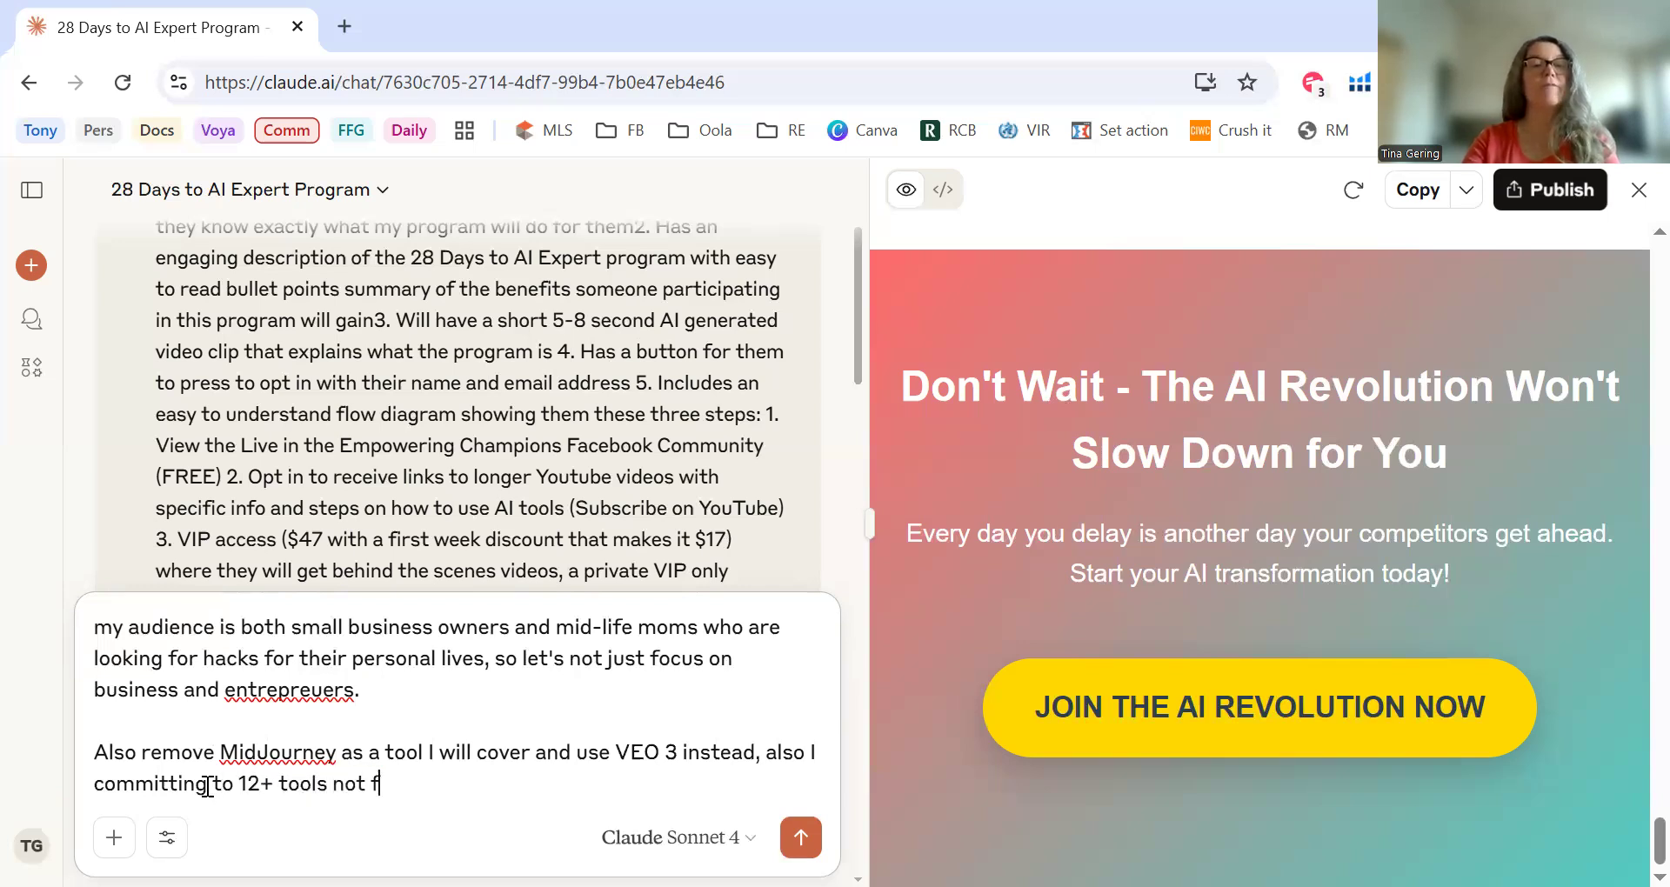
key(BackSpace)
text(15 p)
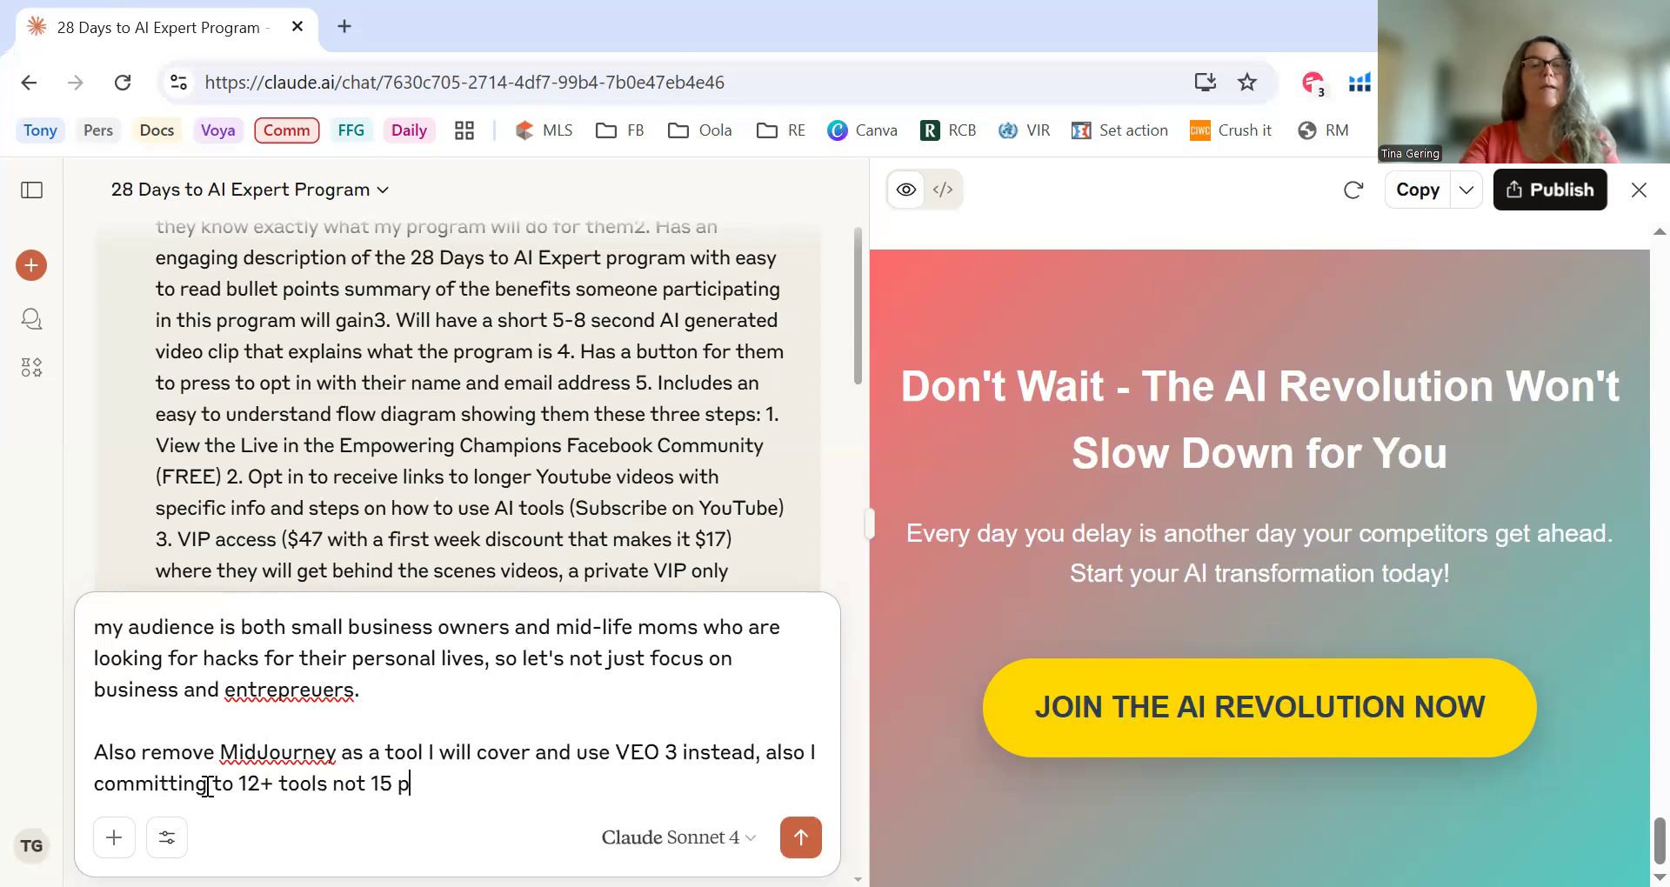
text(lease update that)
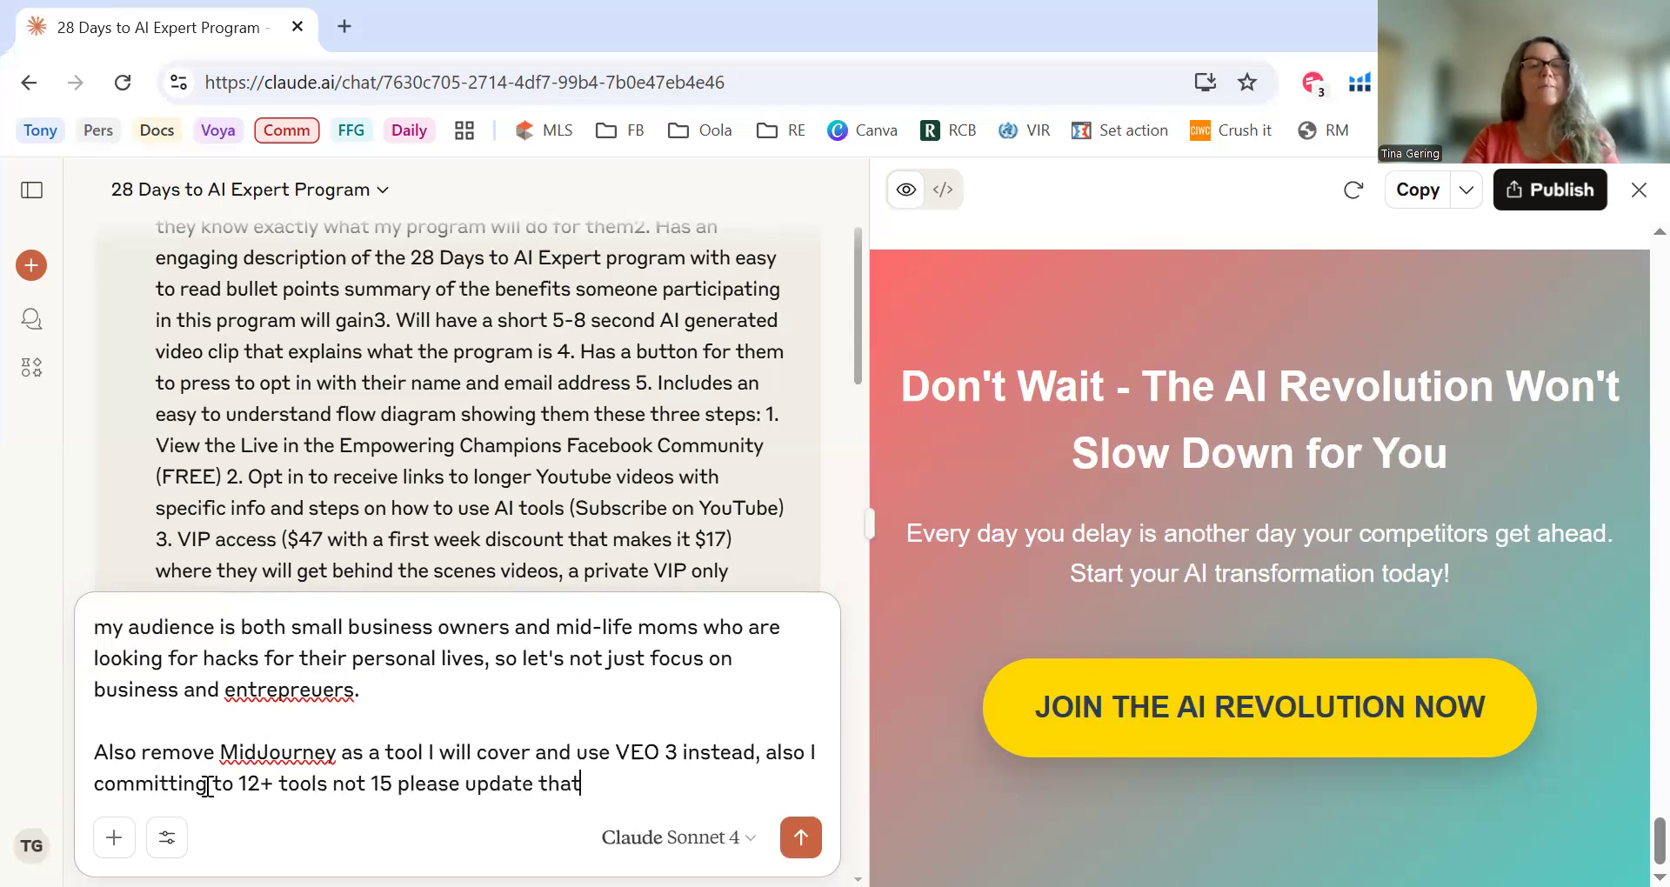
Step: Add a separate paragraph beginning "Where ever you are showing a rocket emoji I don't like that graphic"
key(shift+Return)
key(shift+Return)
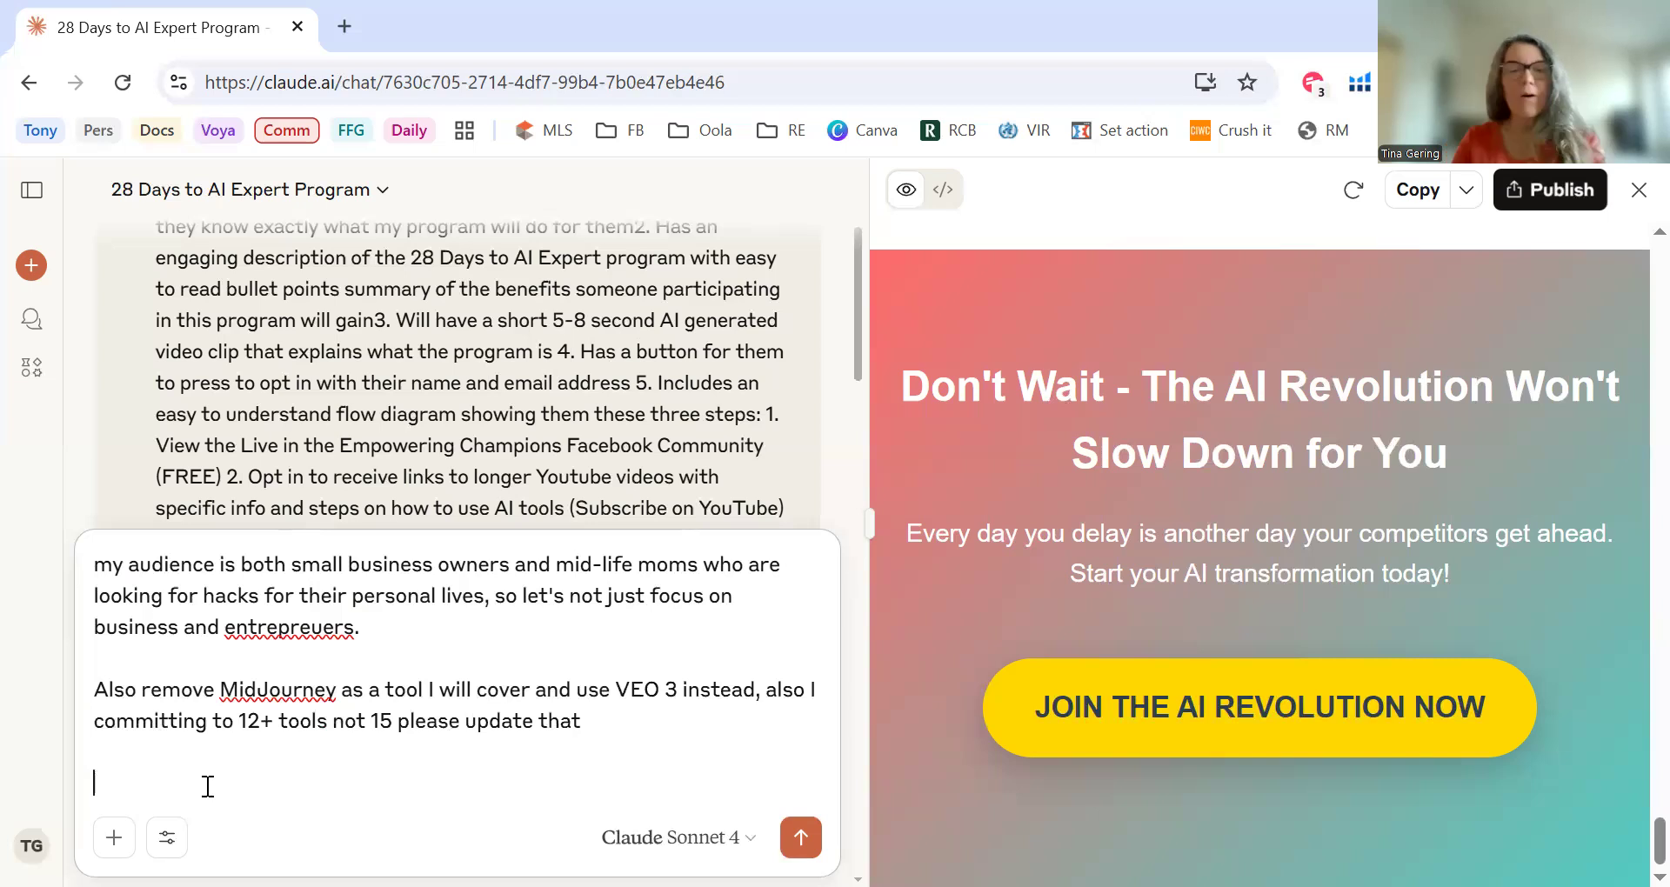
text(Where)
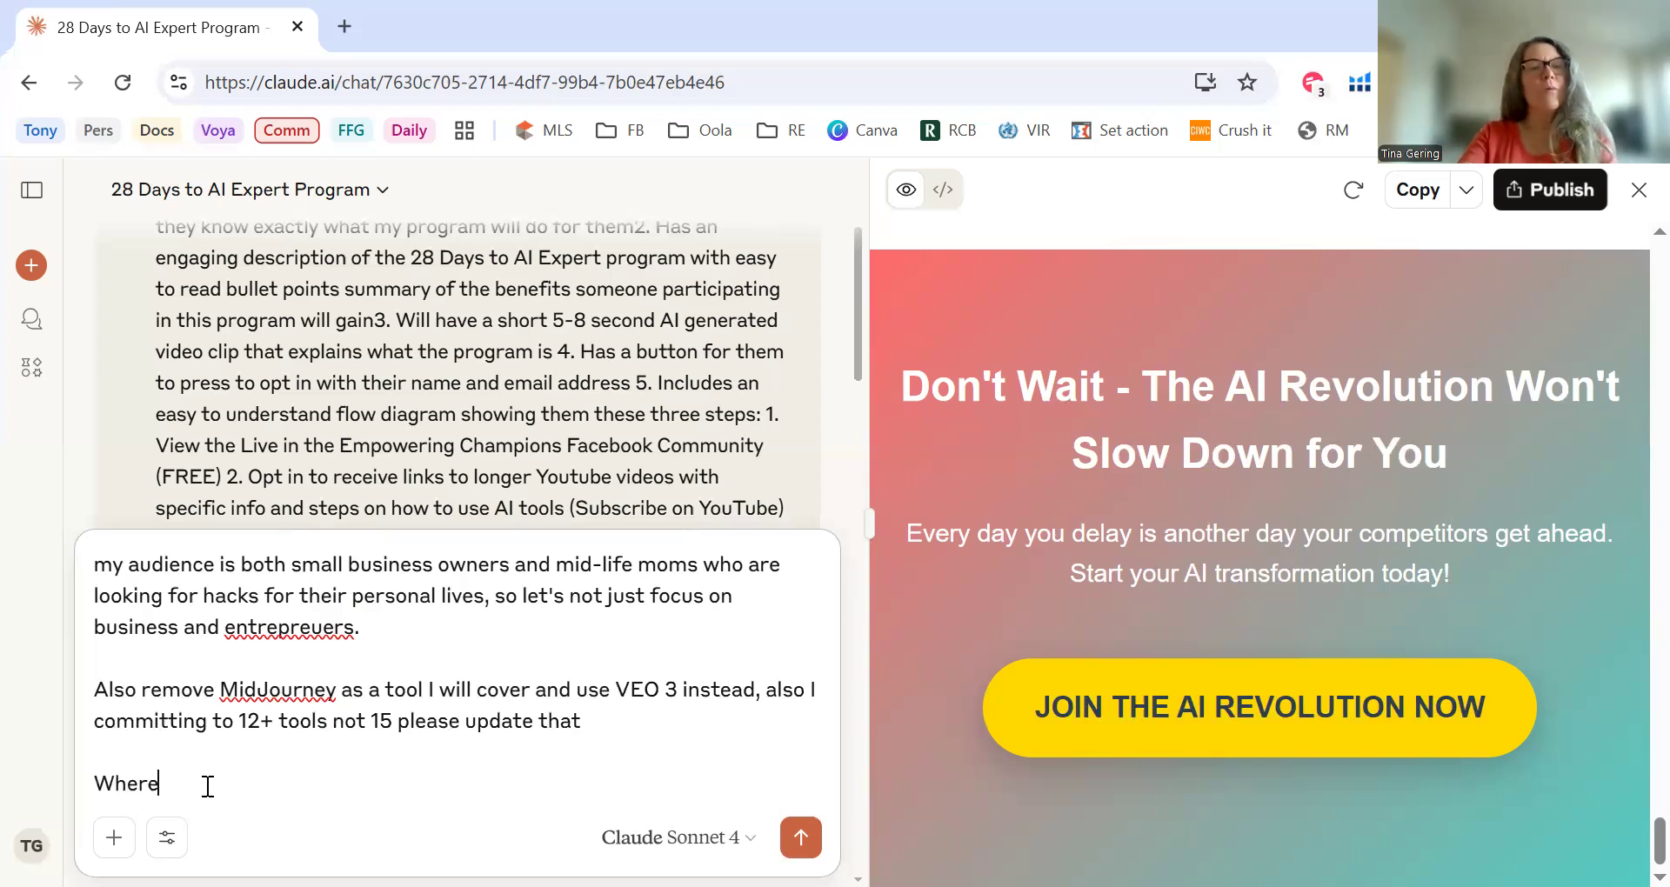
text( ever you are s)
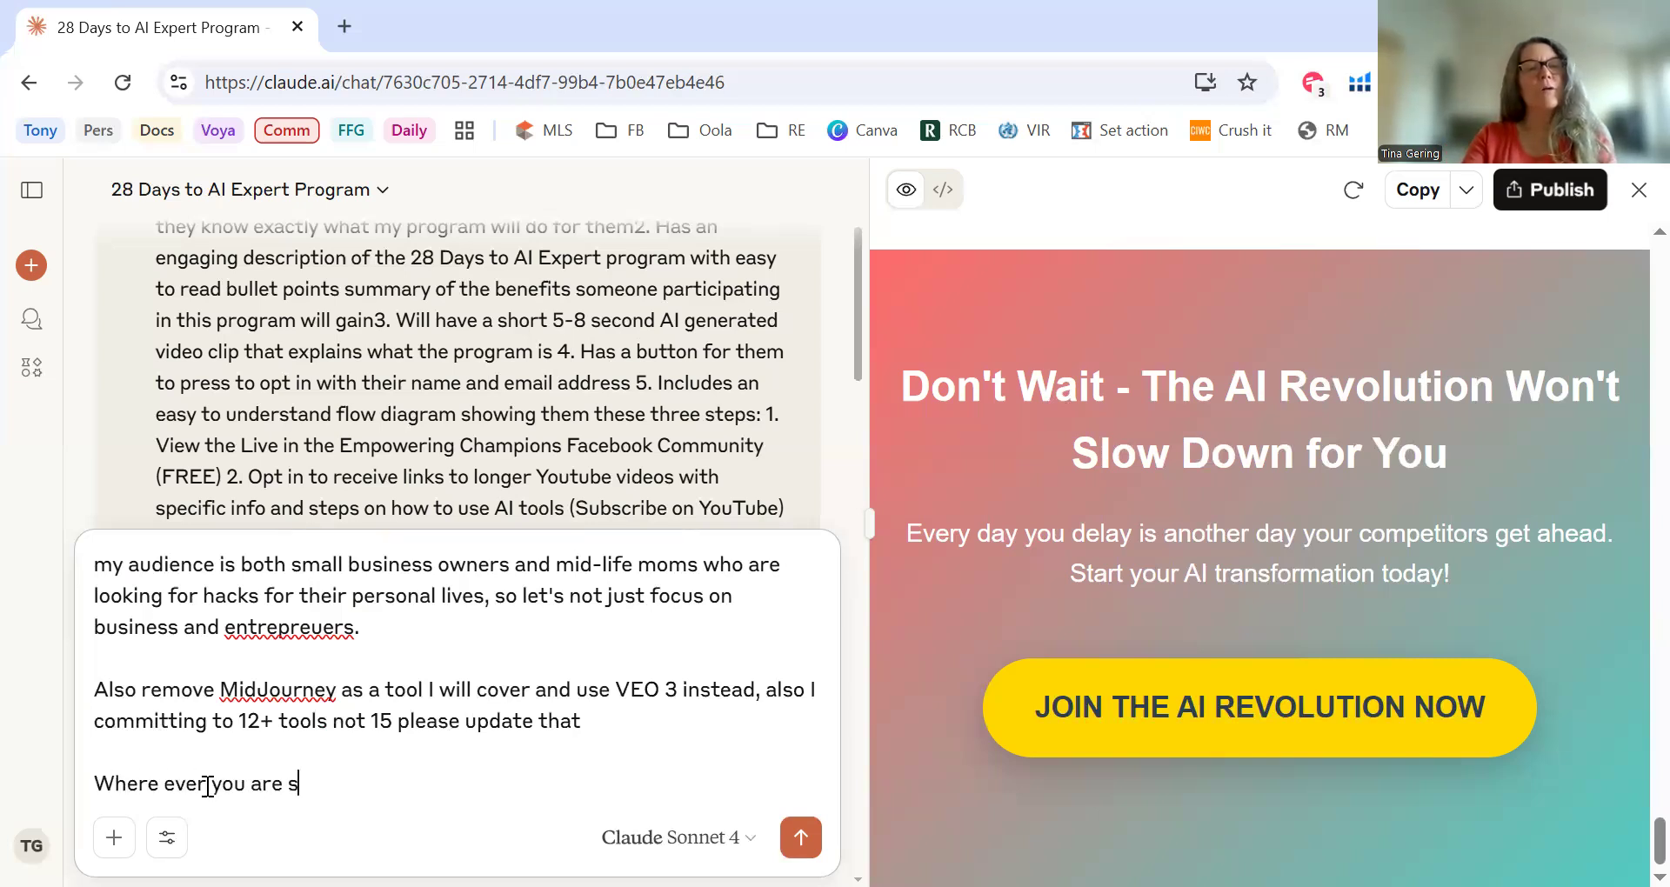
text(howing a )
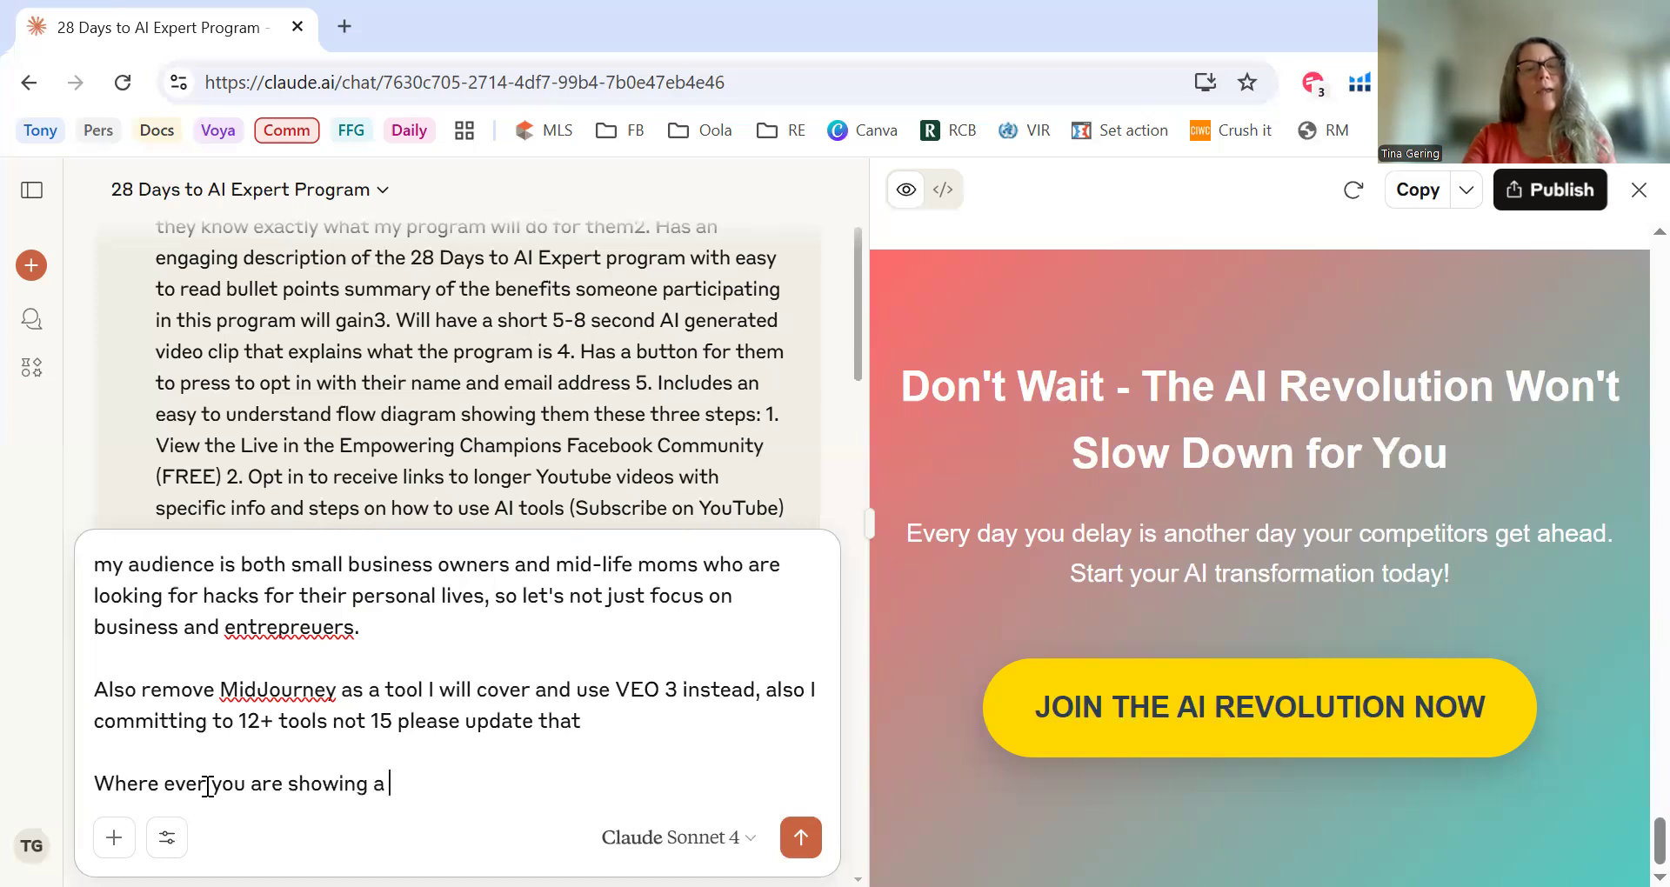
text(rocket emoji I don't liek that)
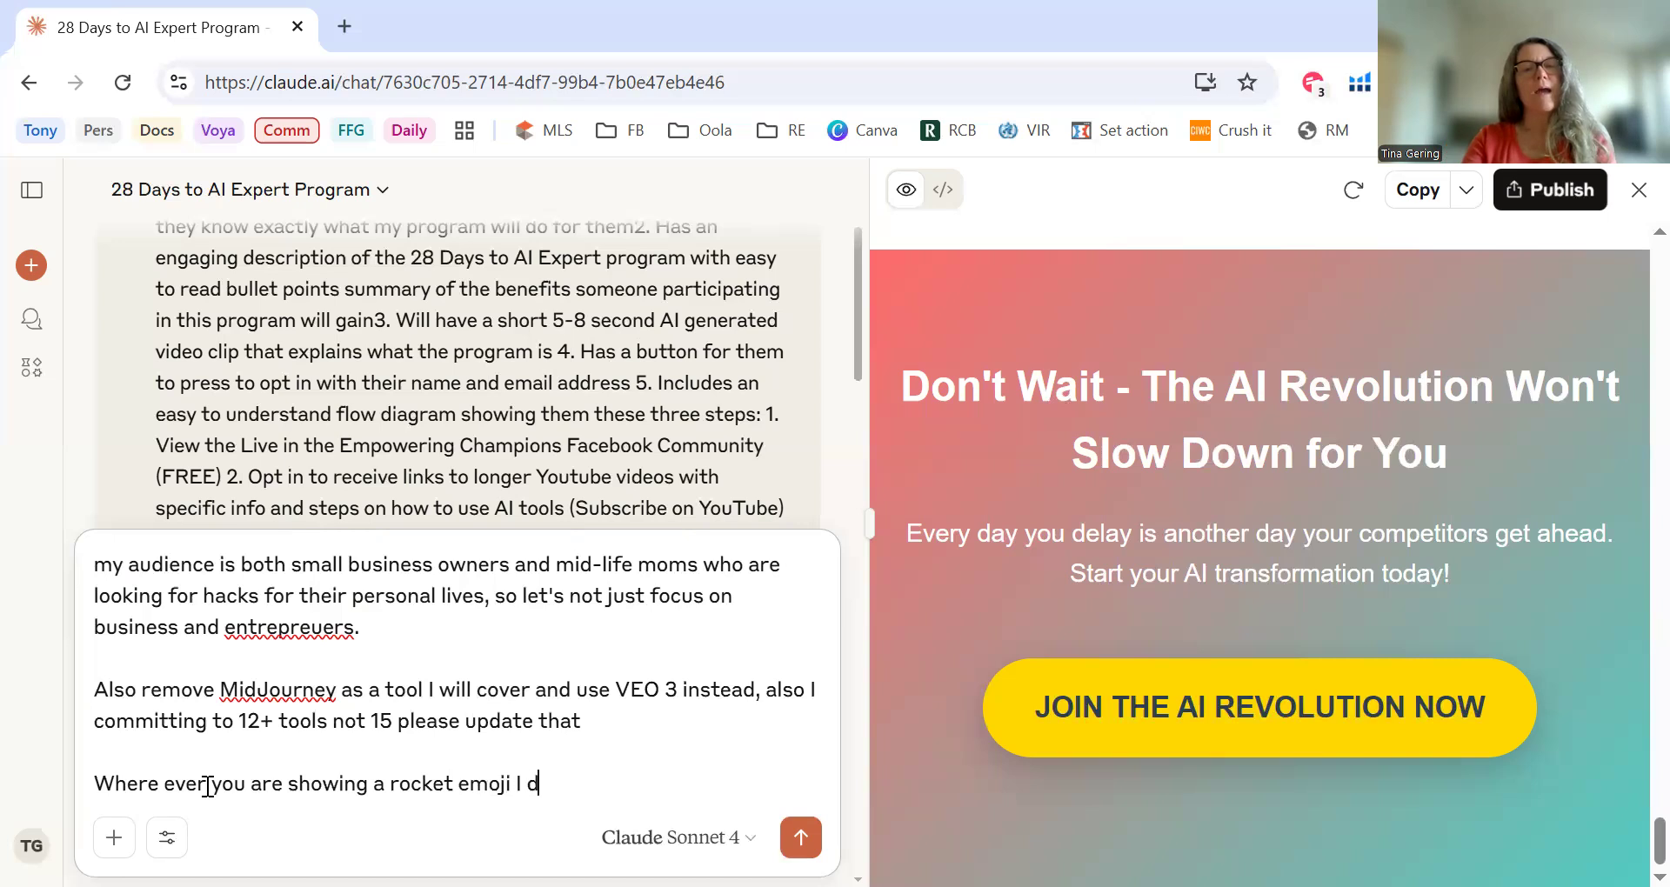
key(BackSpace)
key(BackSpace)
key(BackSpace)
key(BackSpace)
key(BackSpace)
key(BackSpace)
key(BackSpace)
text(ke that graphic is)
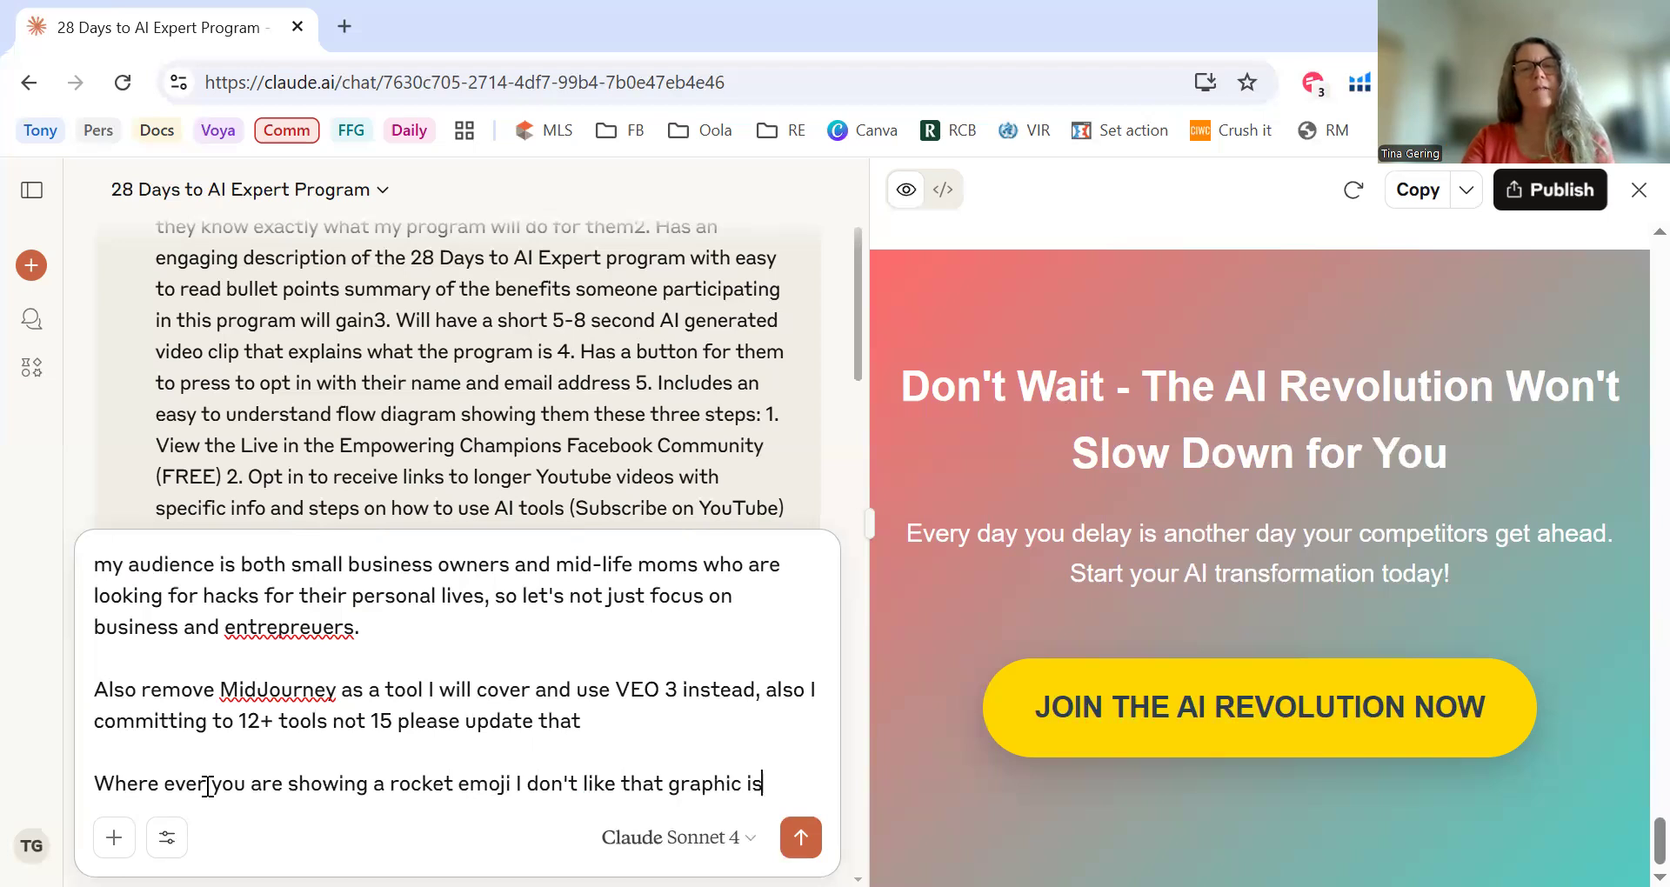
Step: Finish the rocket emoji paragraph with "it is overused, can you please select something else that is trendy and has more of an impact factor"
key(BackSpace)
text(t is overuse)
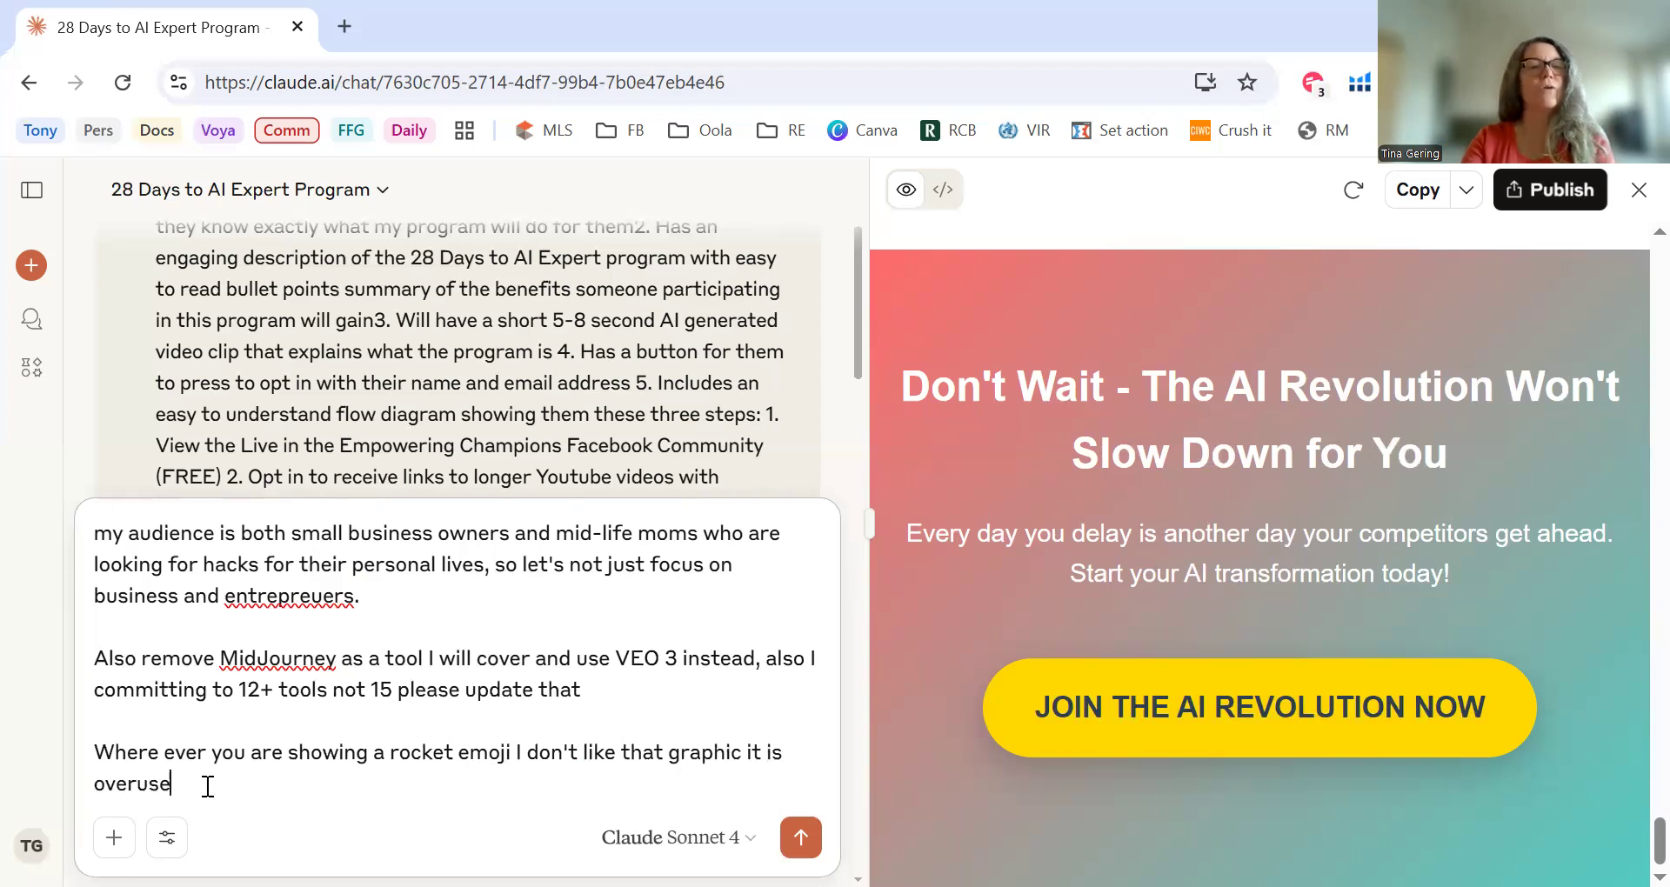
text(d, can you please )
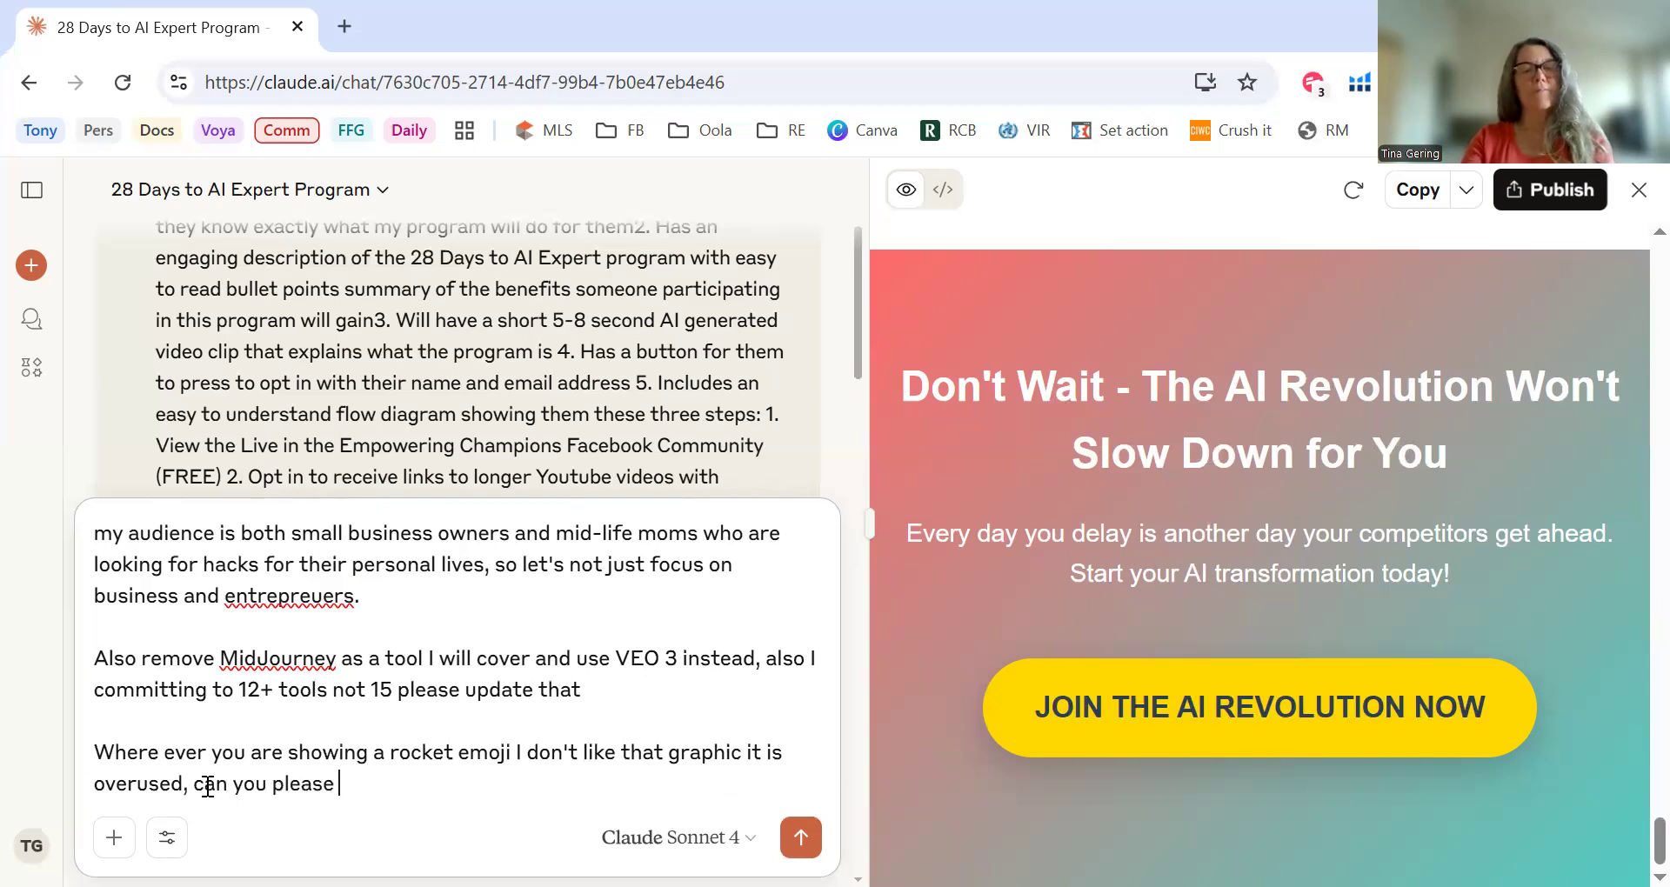
text(select so)
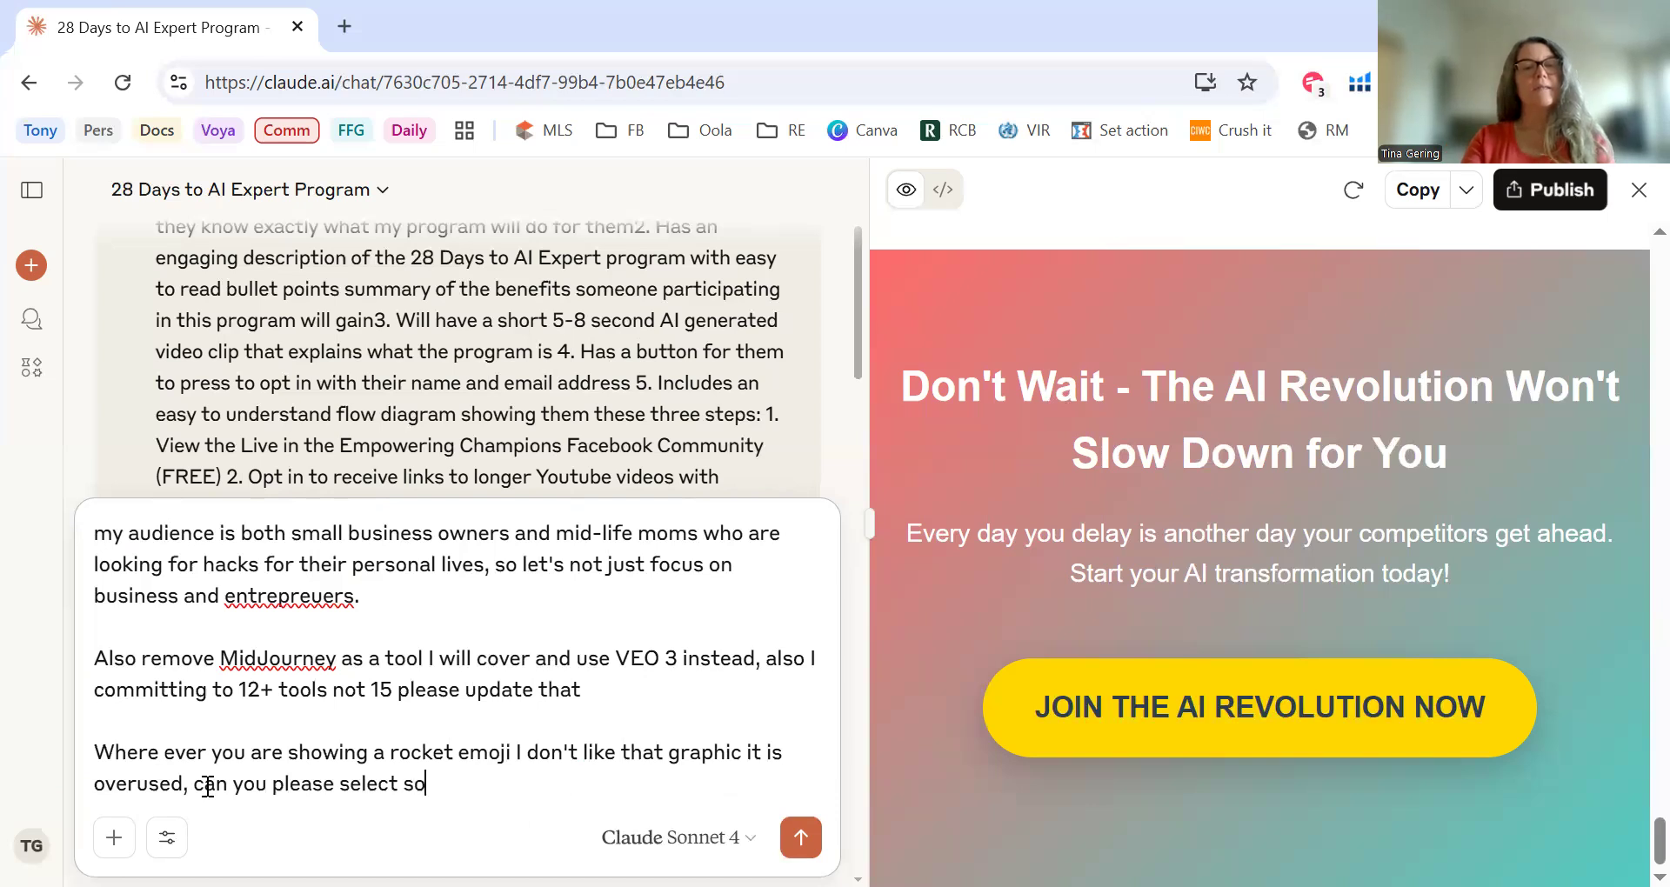
text(mething else)
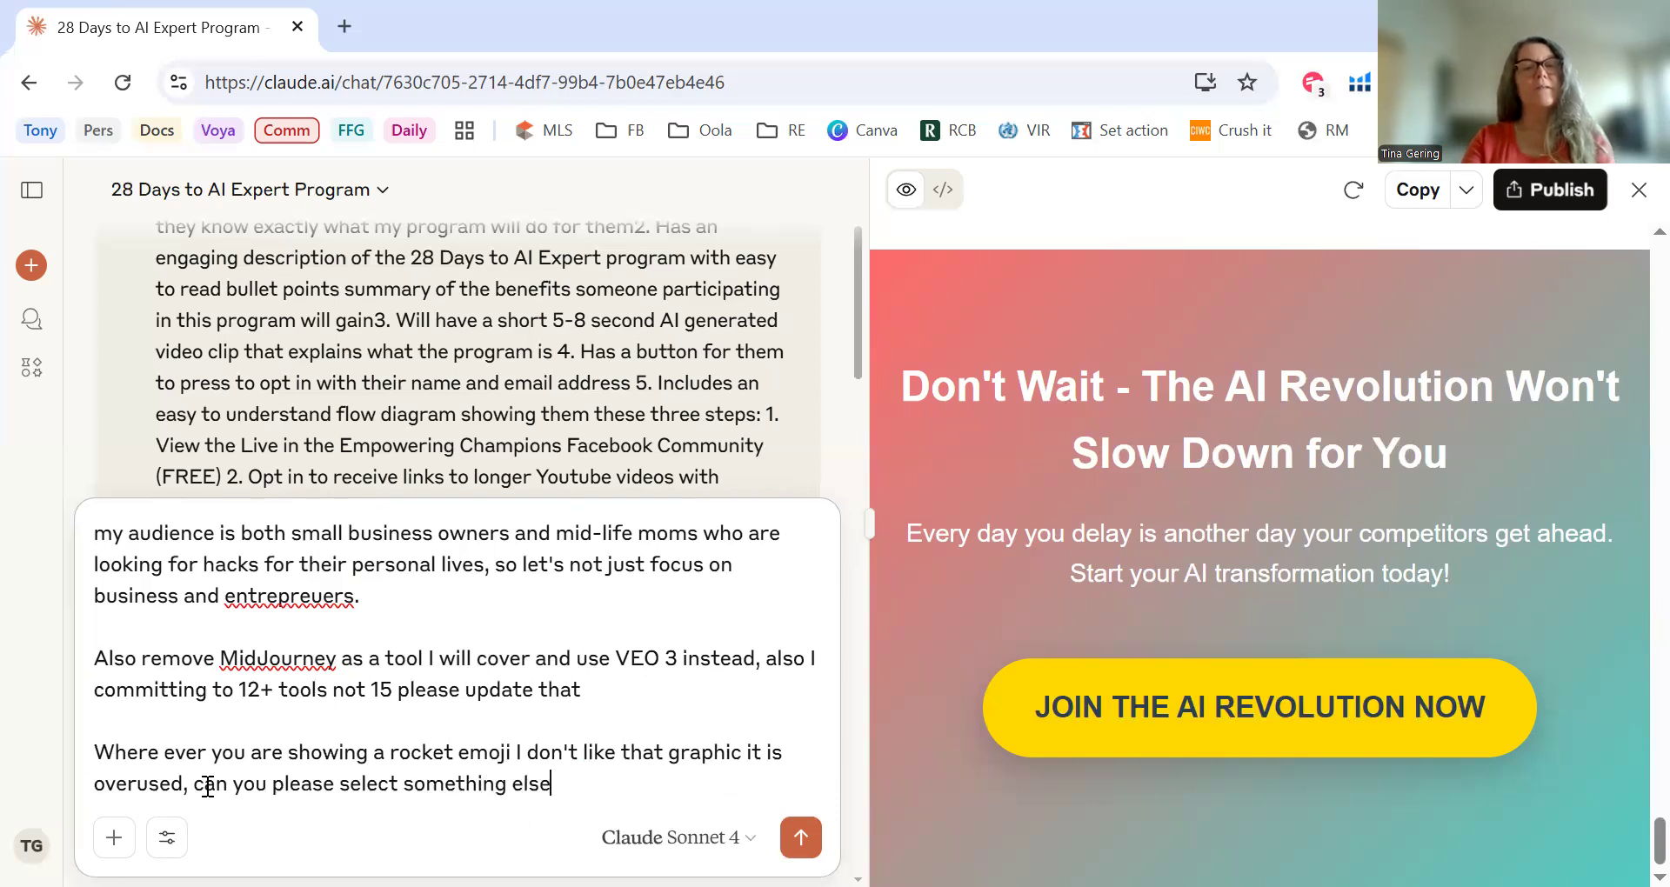
text( that is)
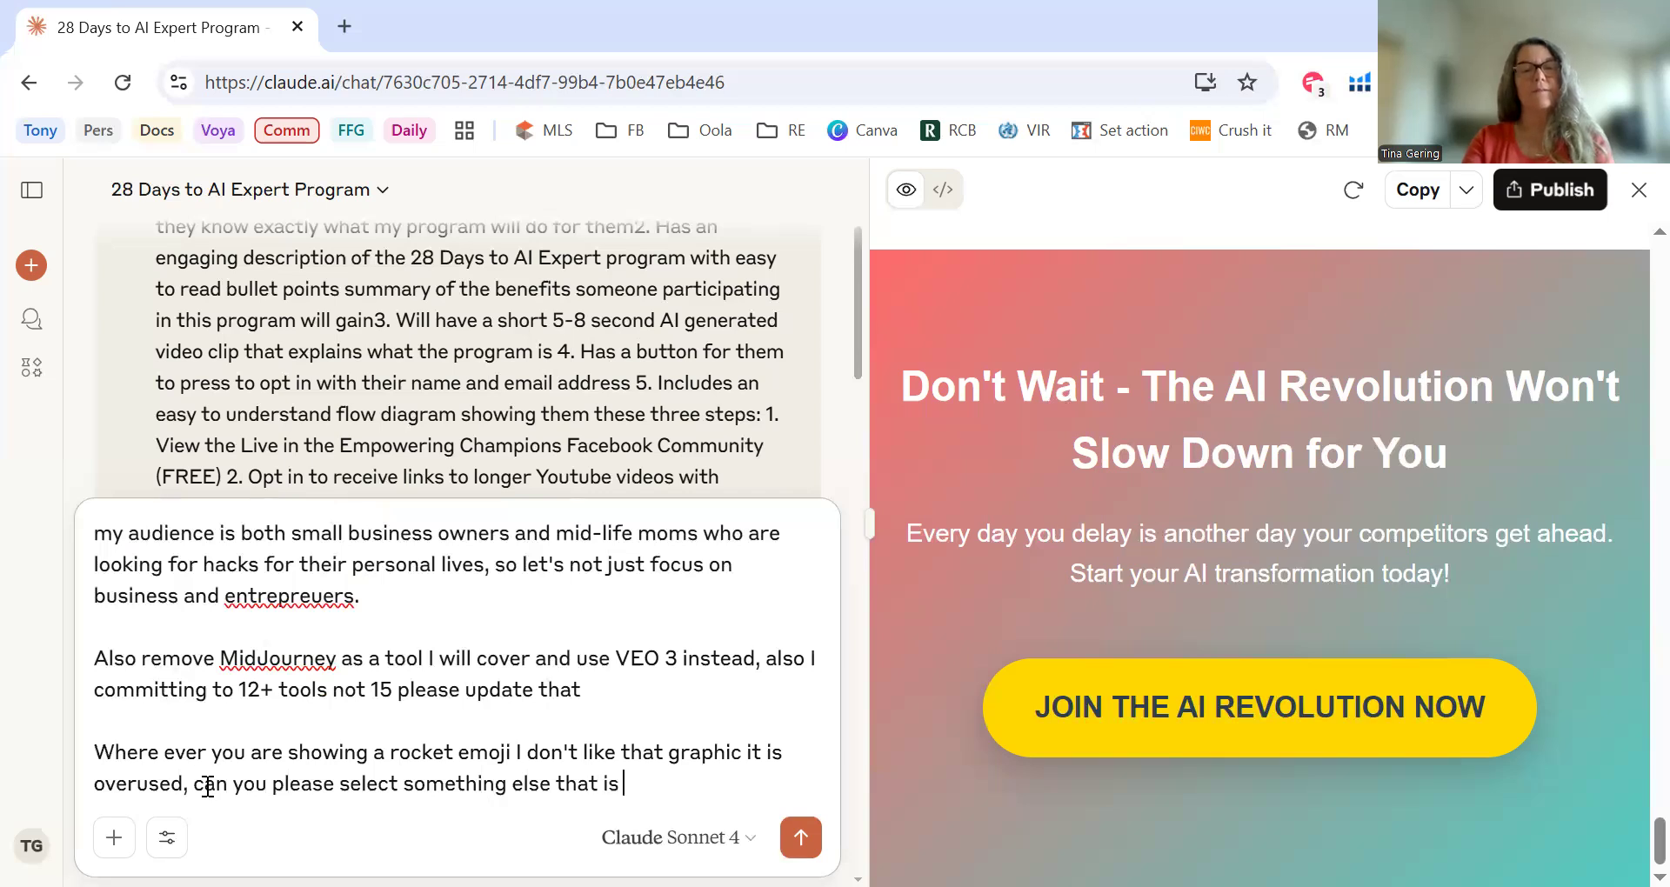
text( trendy and)
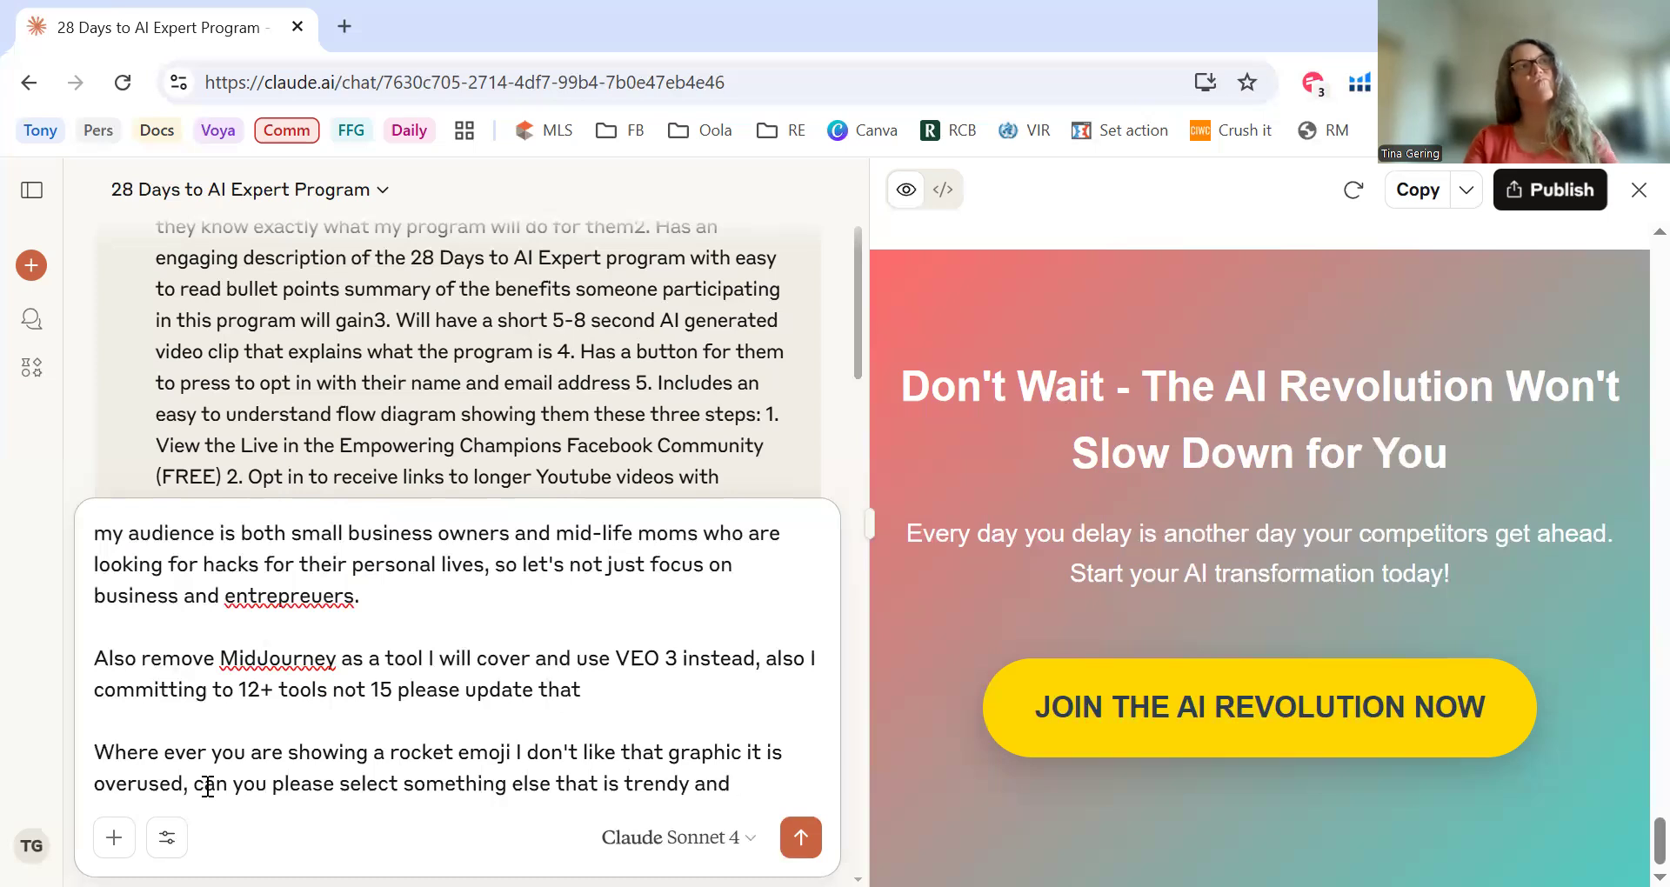
text(has more of an impact factor)
Step: Start a fourth paragraph in the reply with "I love the last button text saying to"
key(shift+Return)
key(shift+Return)
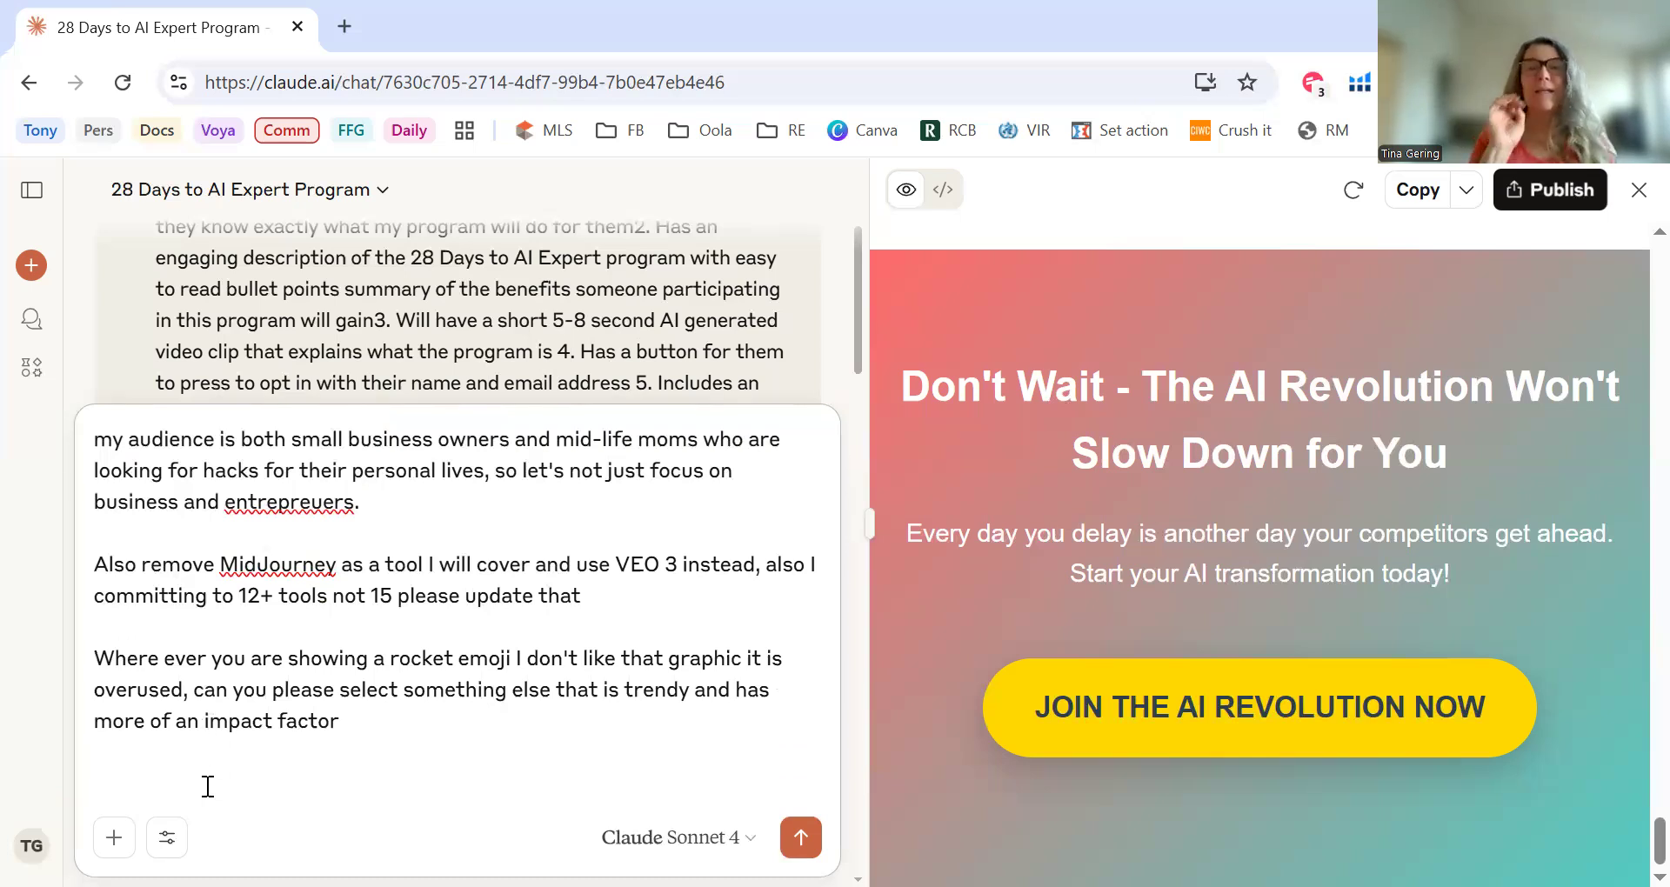
text(I love )
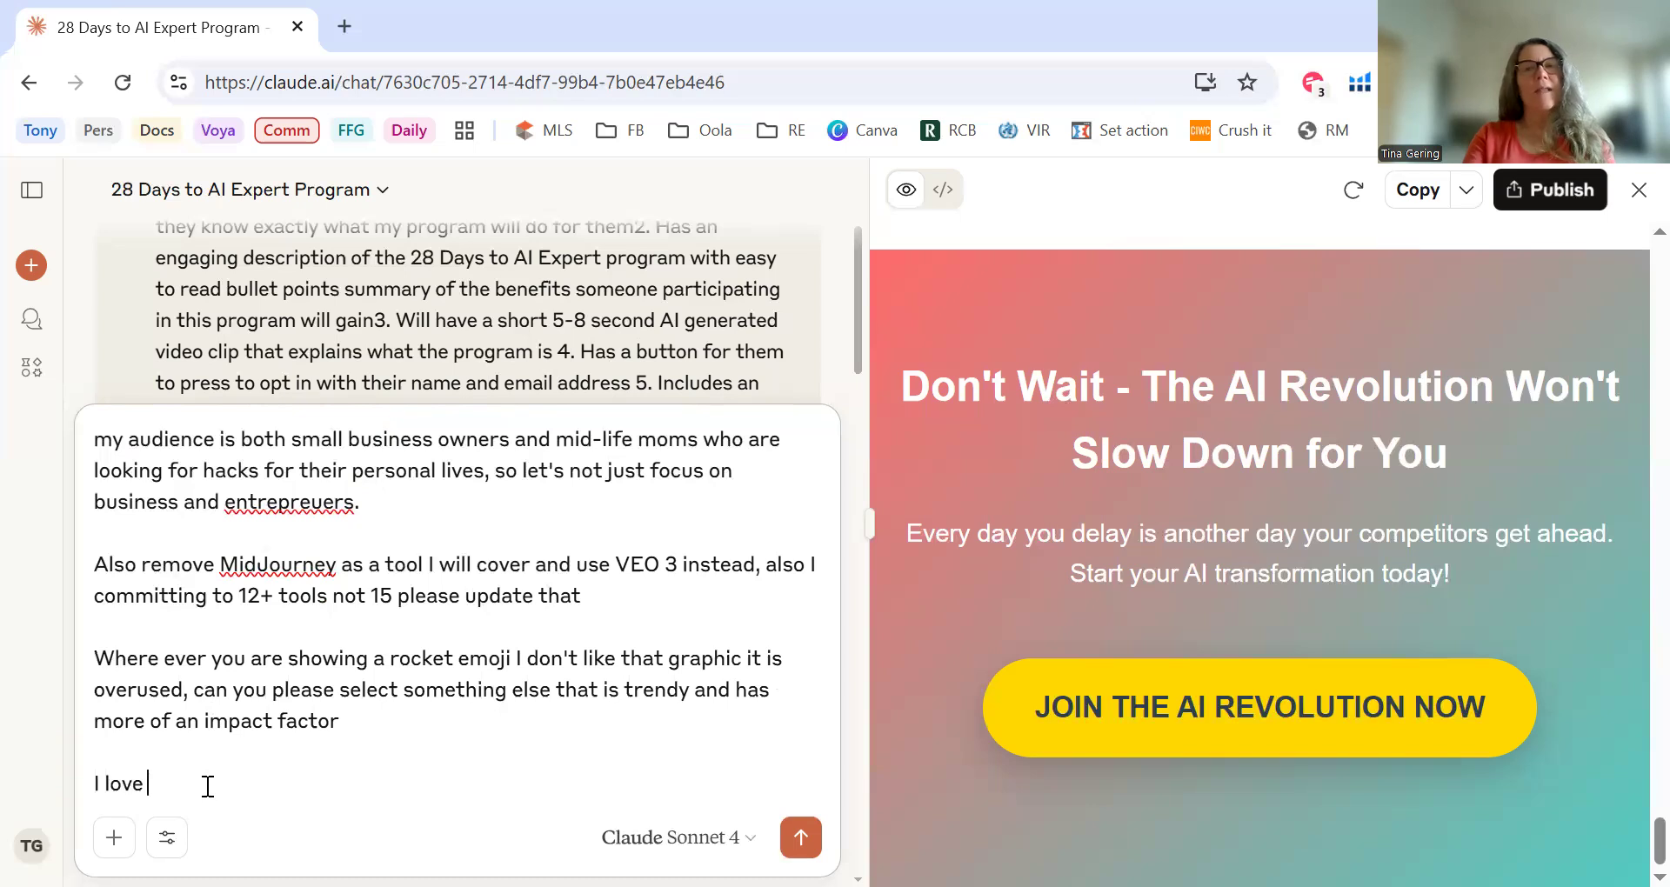
text(the lat)
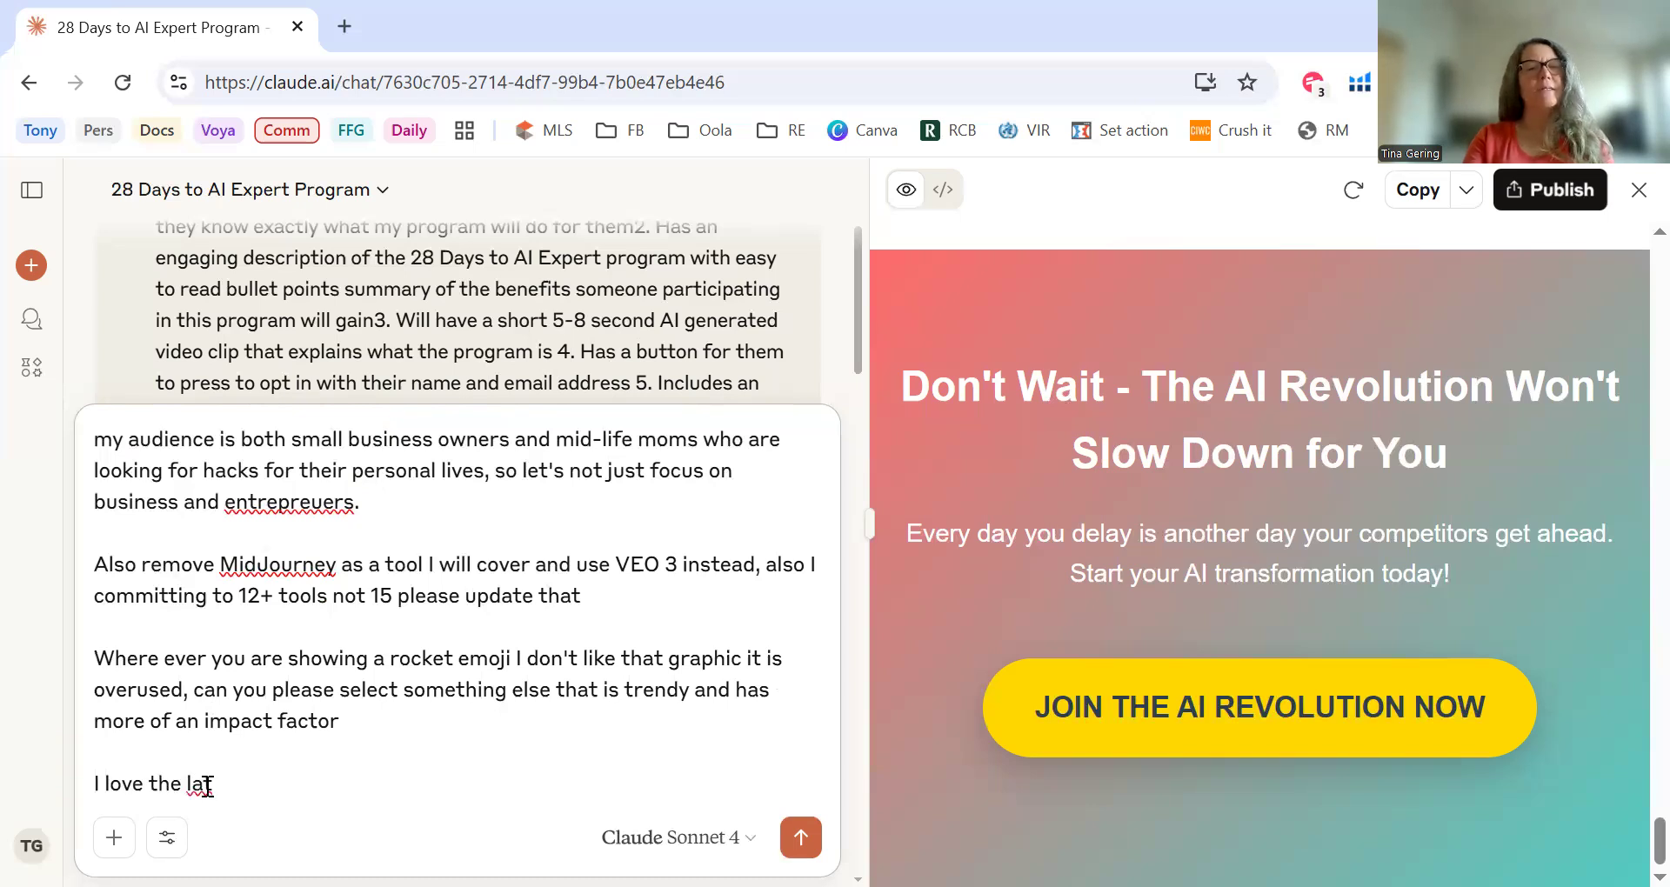
key(BackSpace)
text(st button tex)
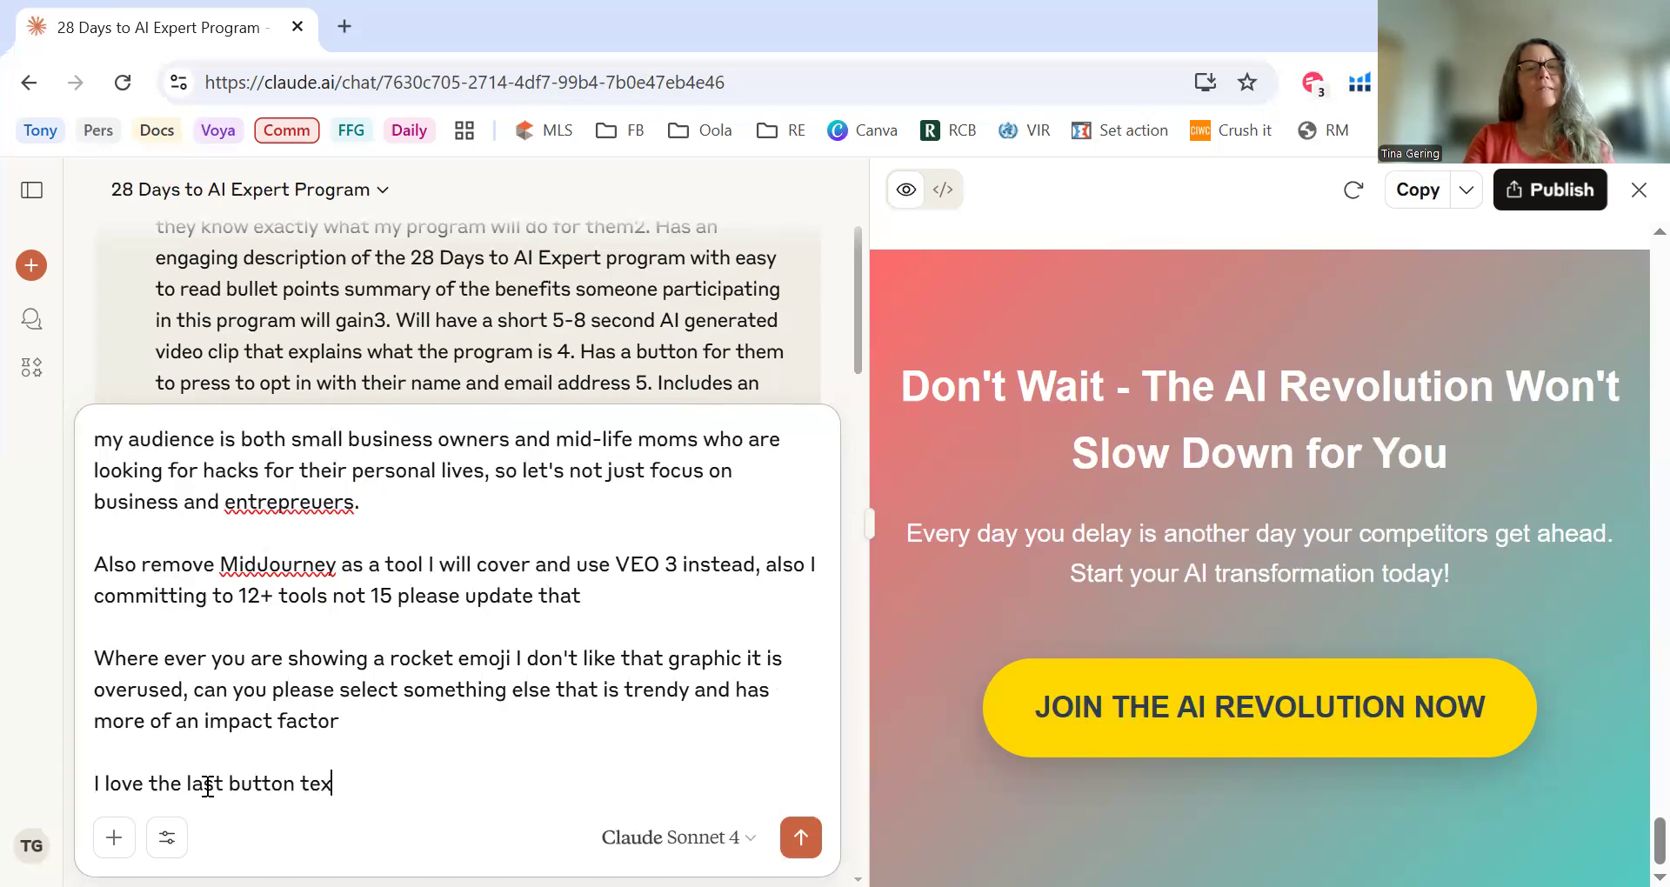
text(t saying to )
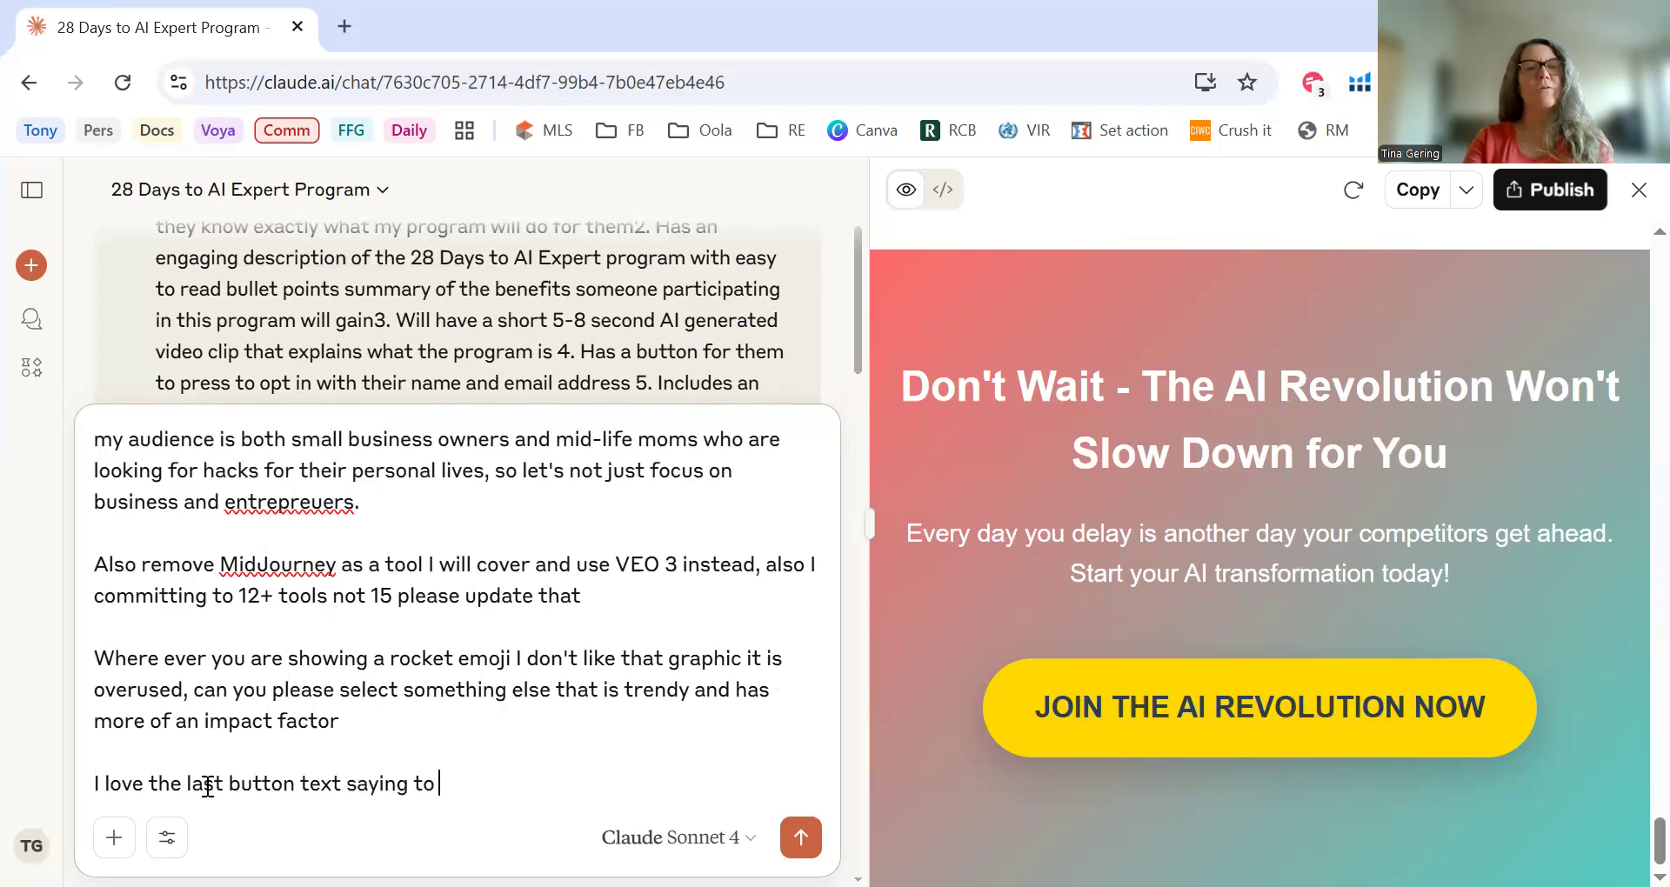
Step: Complete the sentence with "join the AI revolution Now, can you have that go to a VIP page that explains what they will get if they upgrade?"
text(join the AI r)
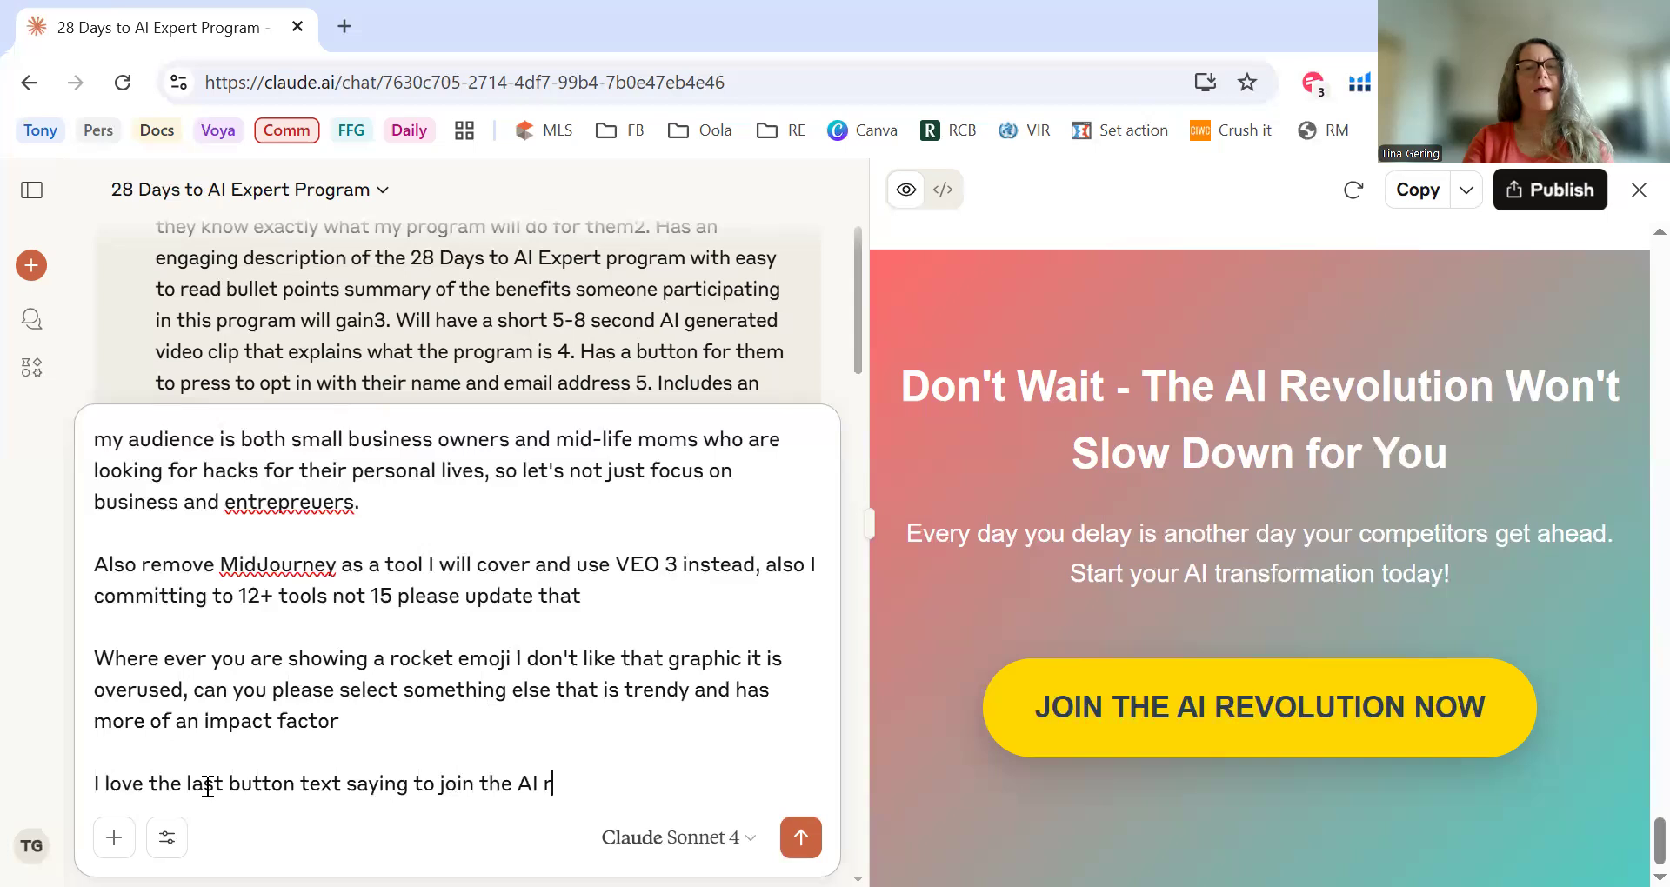
text(evoluti)
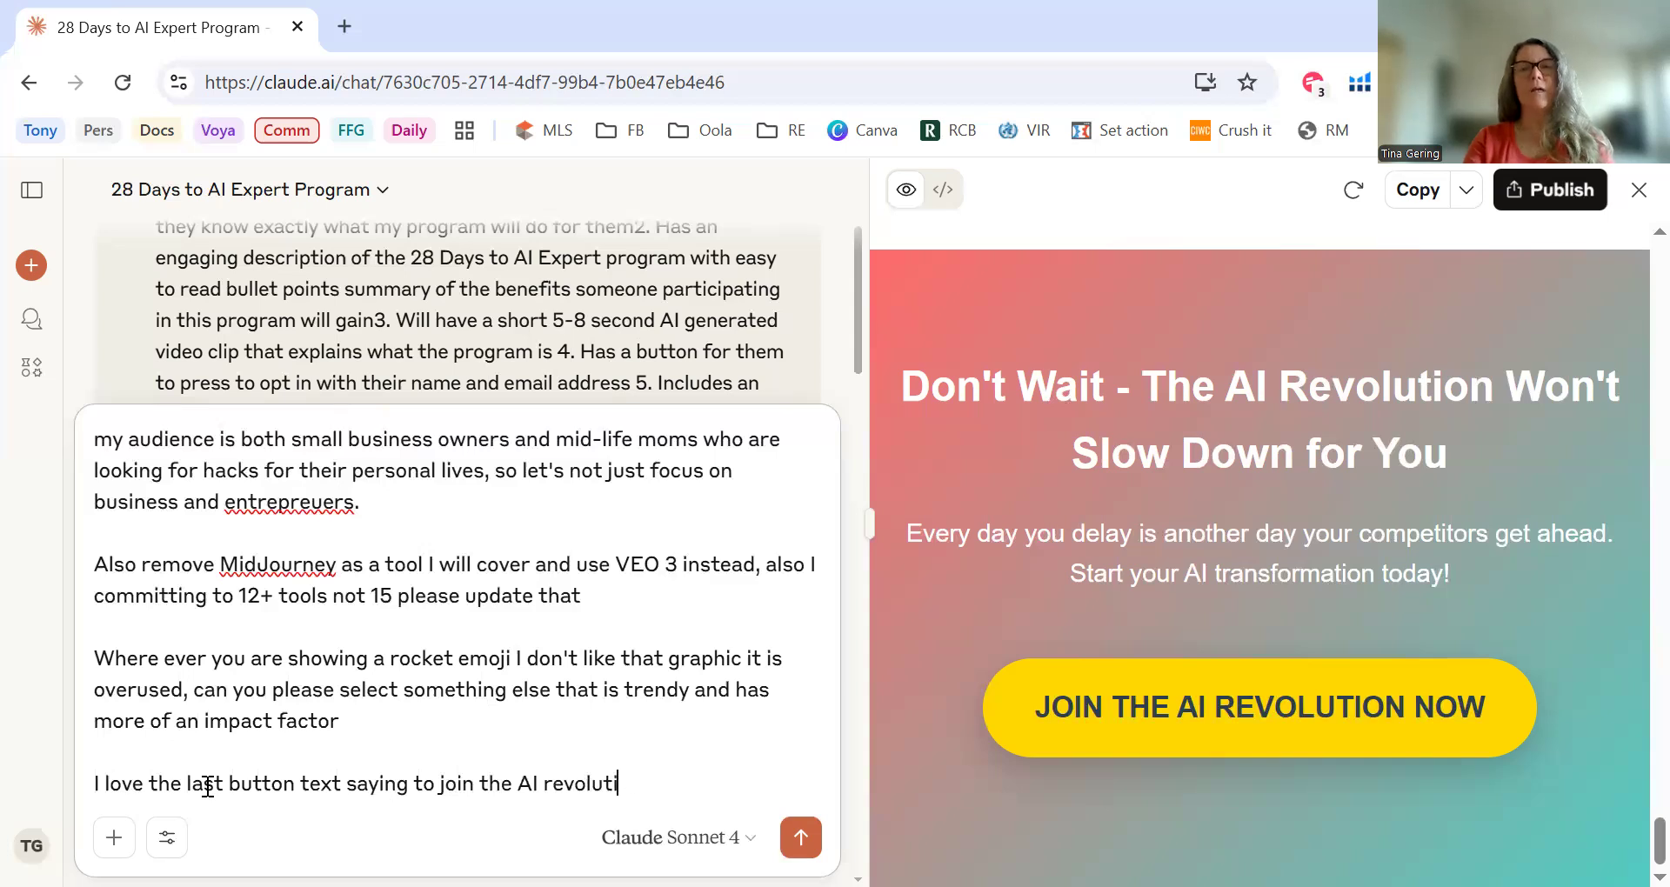
text(on Now, c)
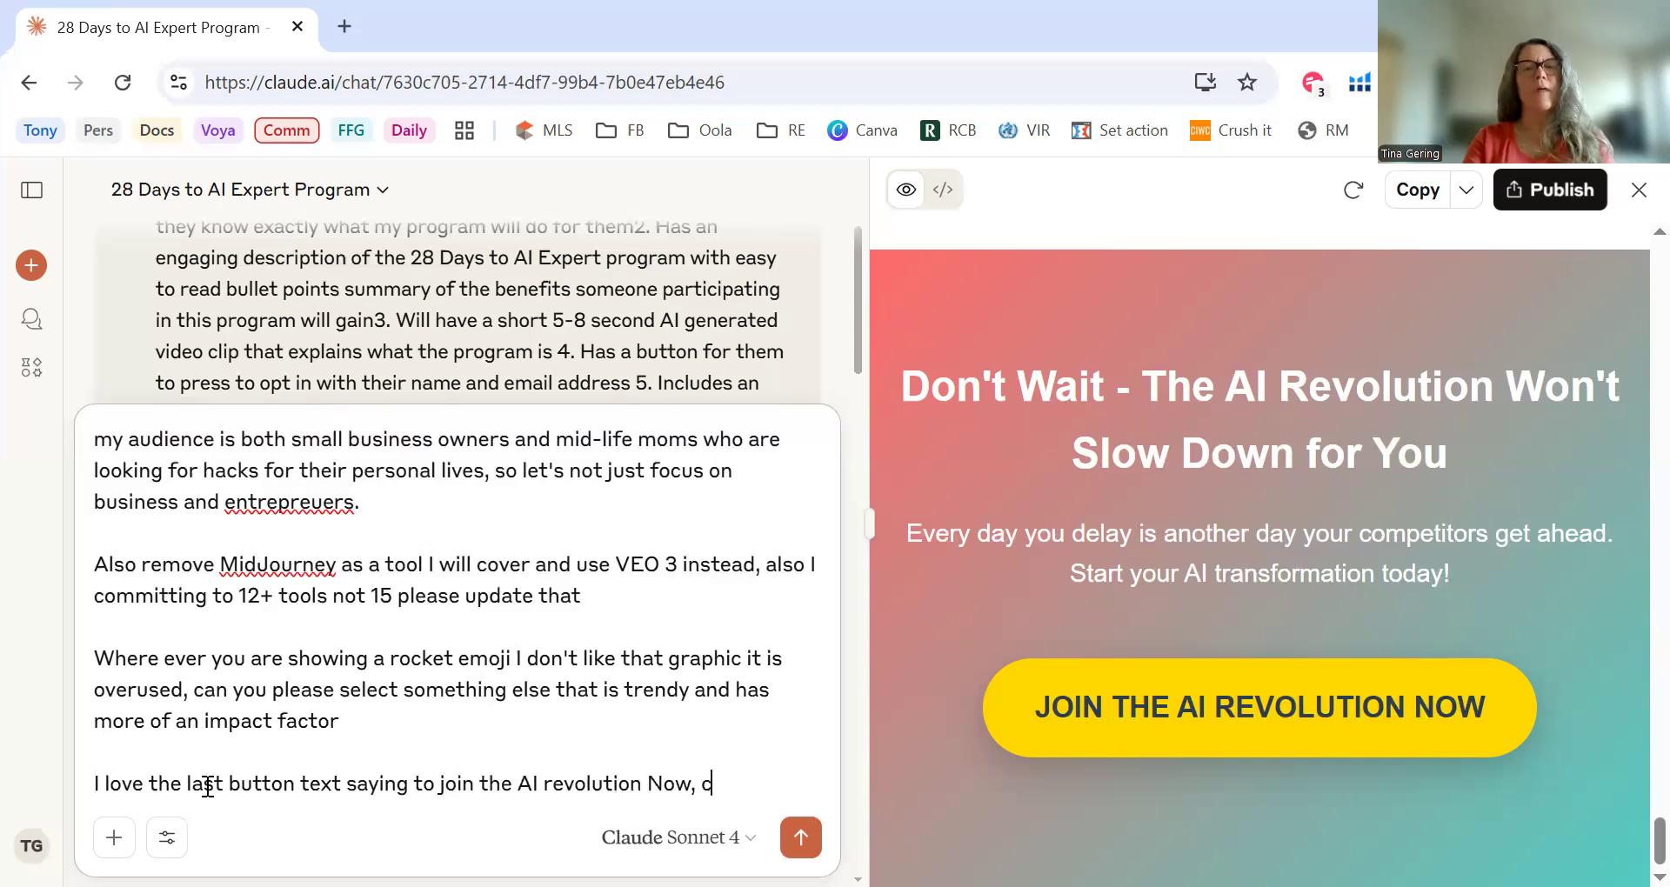
text(an you have that go to a)
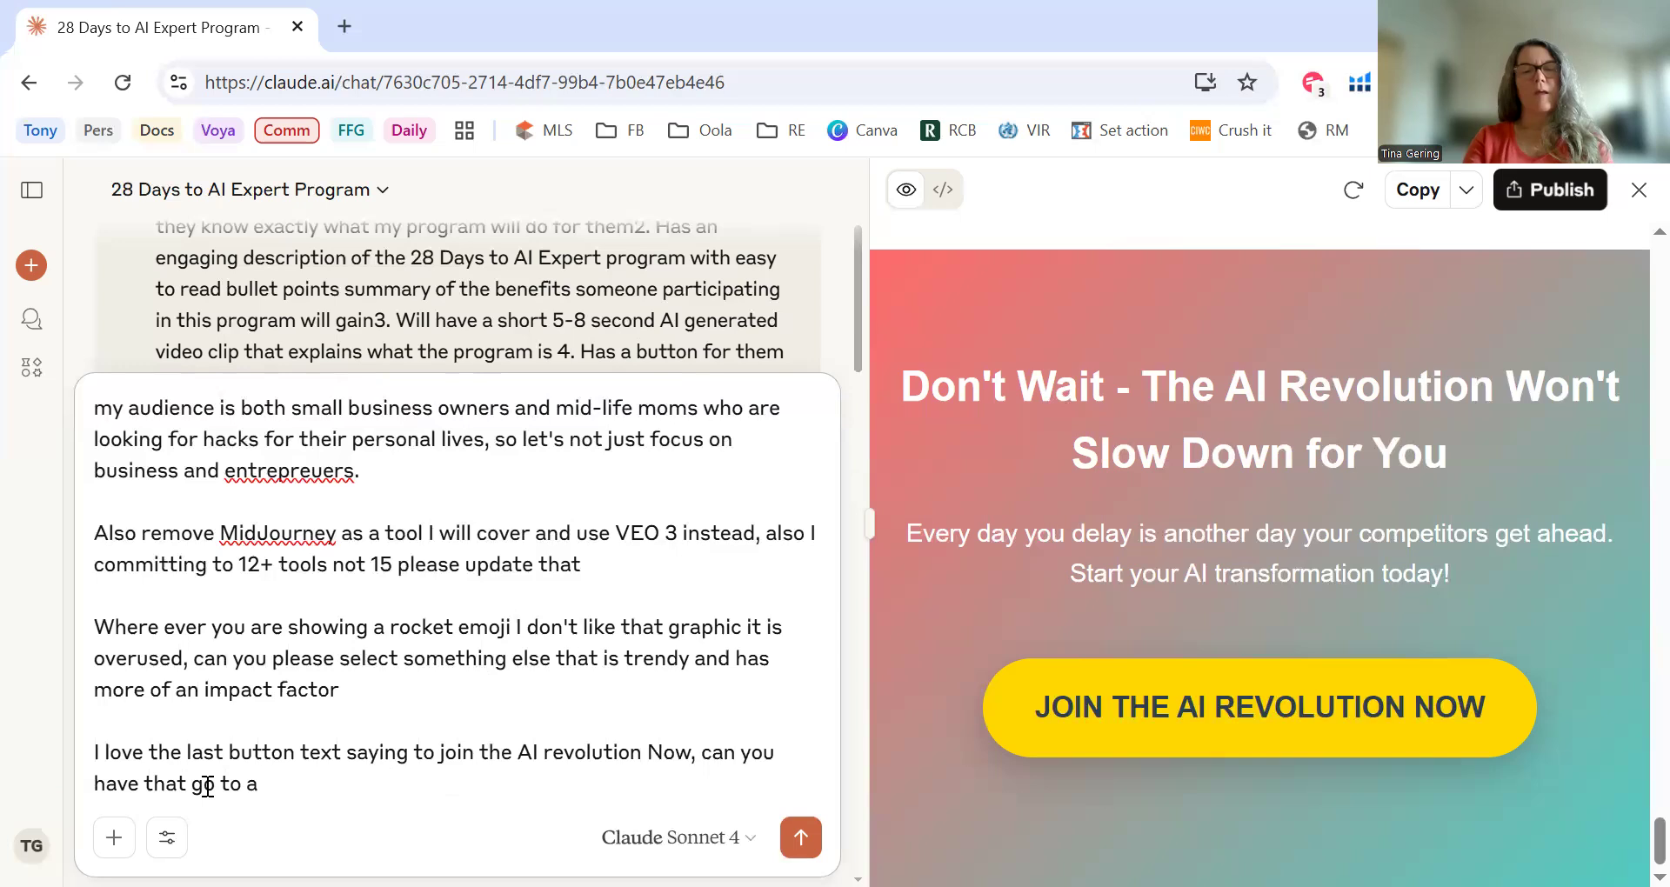
text( VIP page that explains what they will get if they upgrade?)
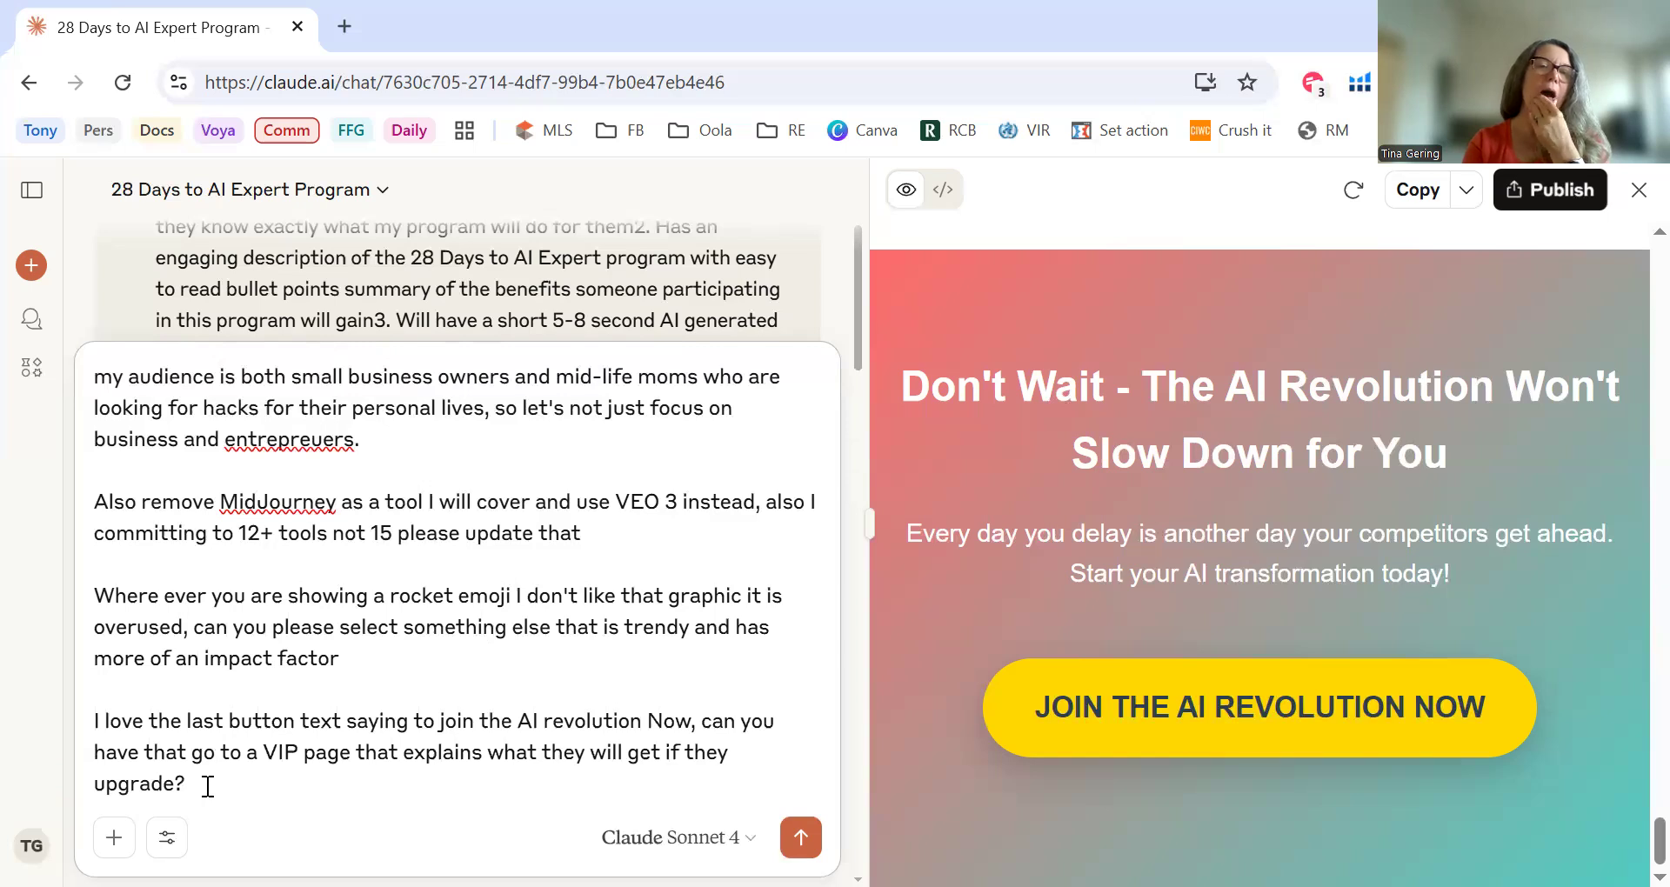
Step: Extend the paragraph with "Which includes: they will get behind the scenes videos, a private VIP only what's app group, and the tools list spreadsheet that we cover"
scroll(1116, 394, up, 7)
scroll(1116, 394, up, 12)
scroll(1116, 394, down, 18)
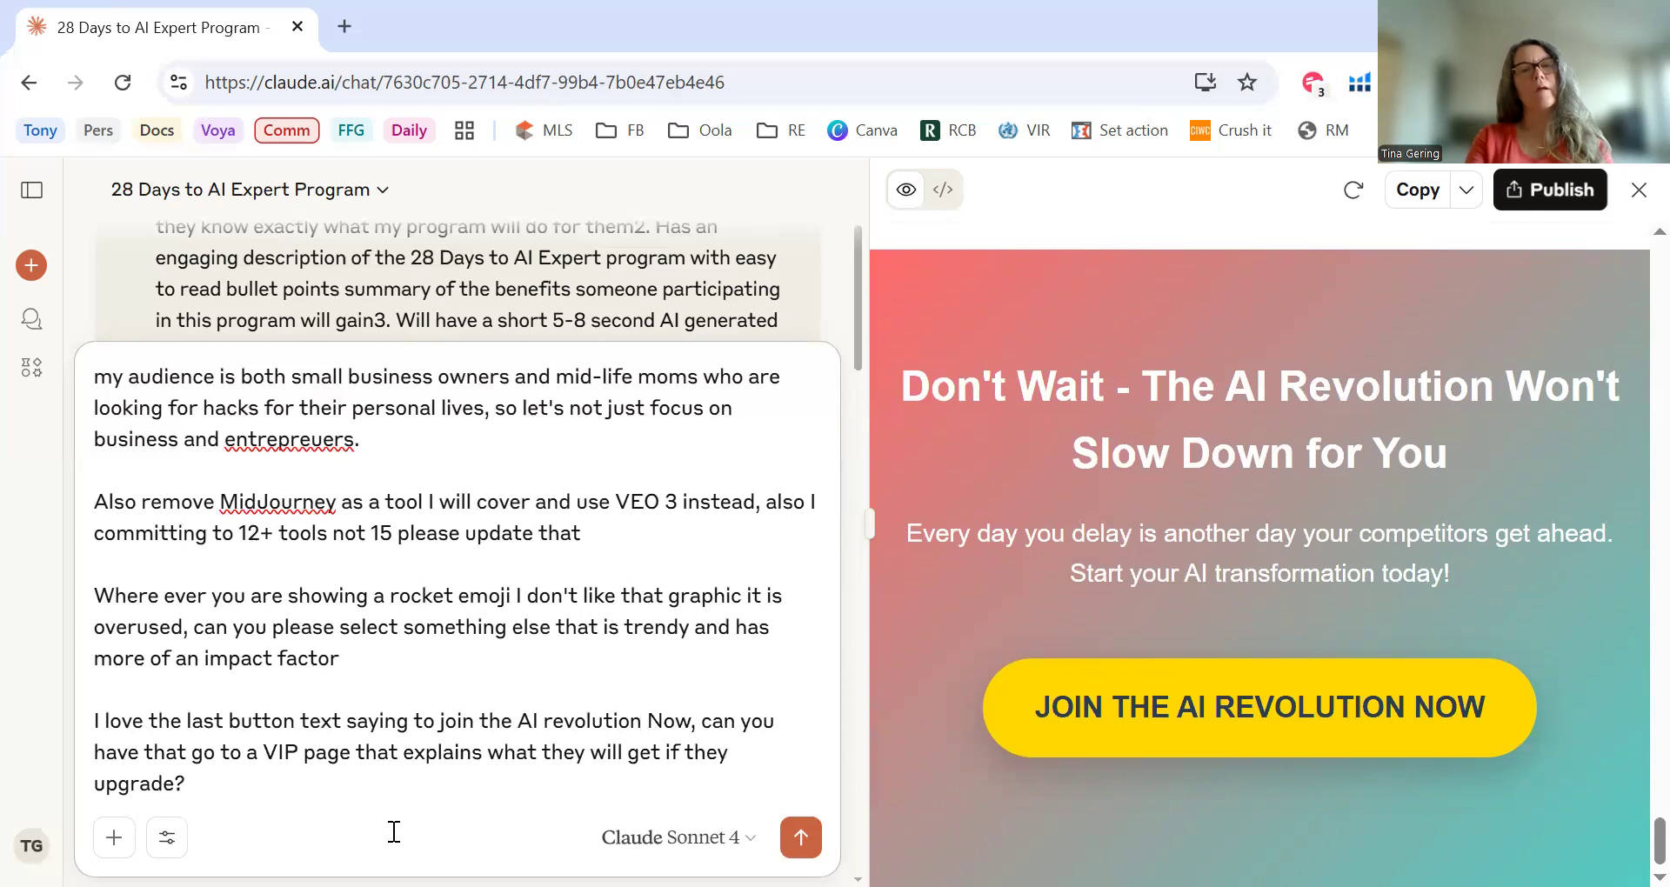
text(Which )
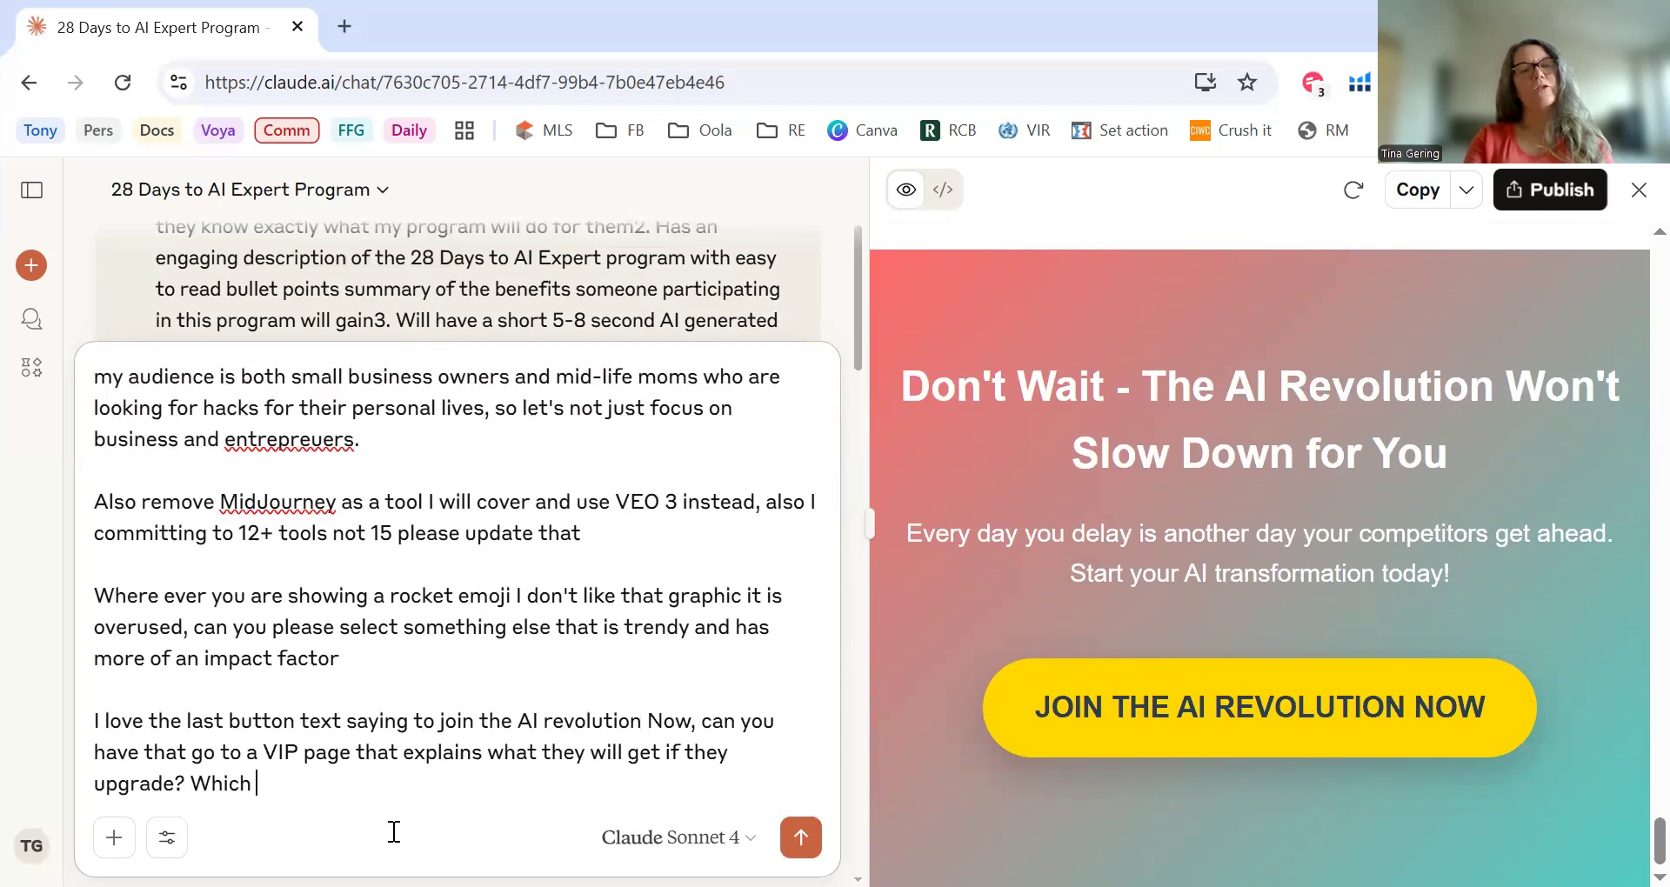
text(includes:)
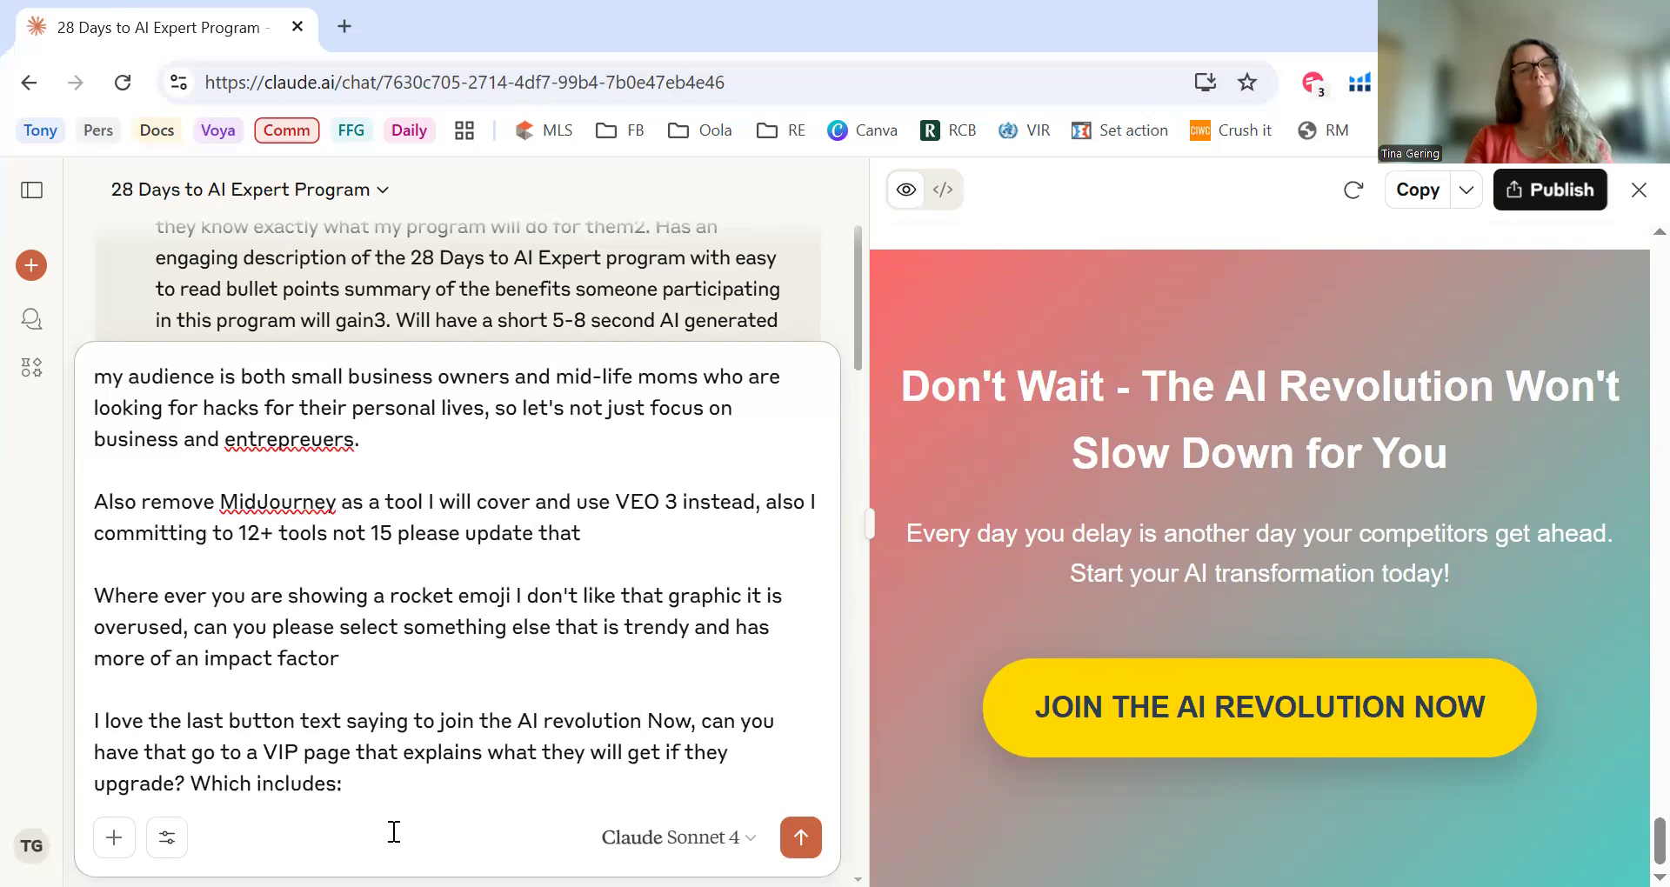
key(shift+Return)
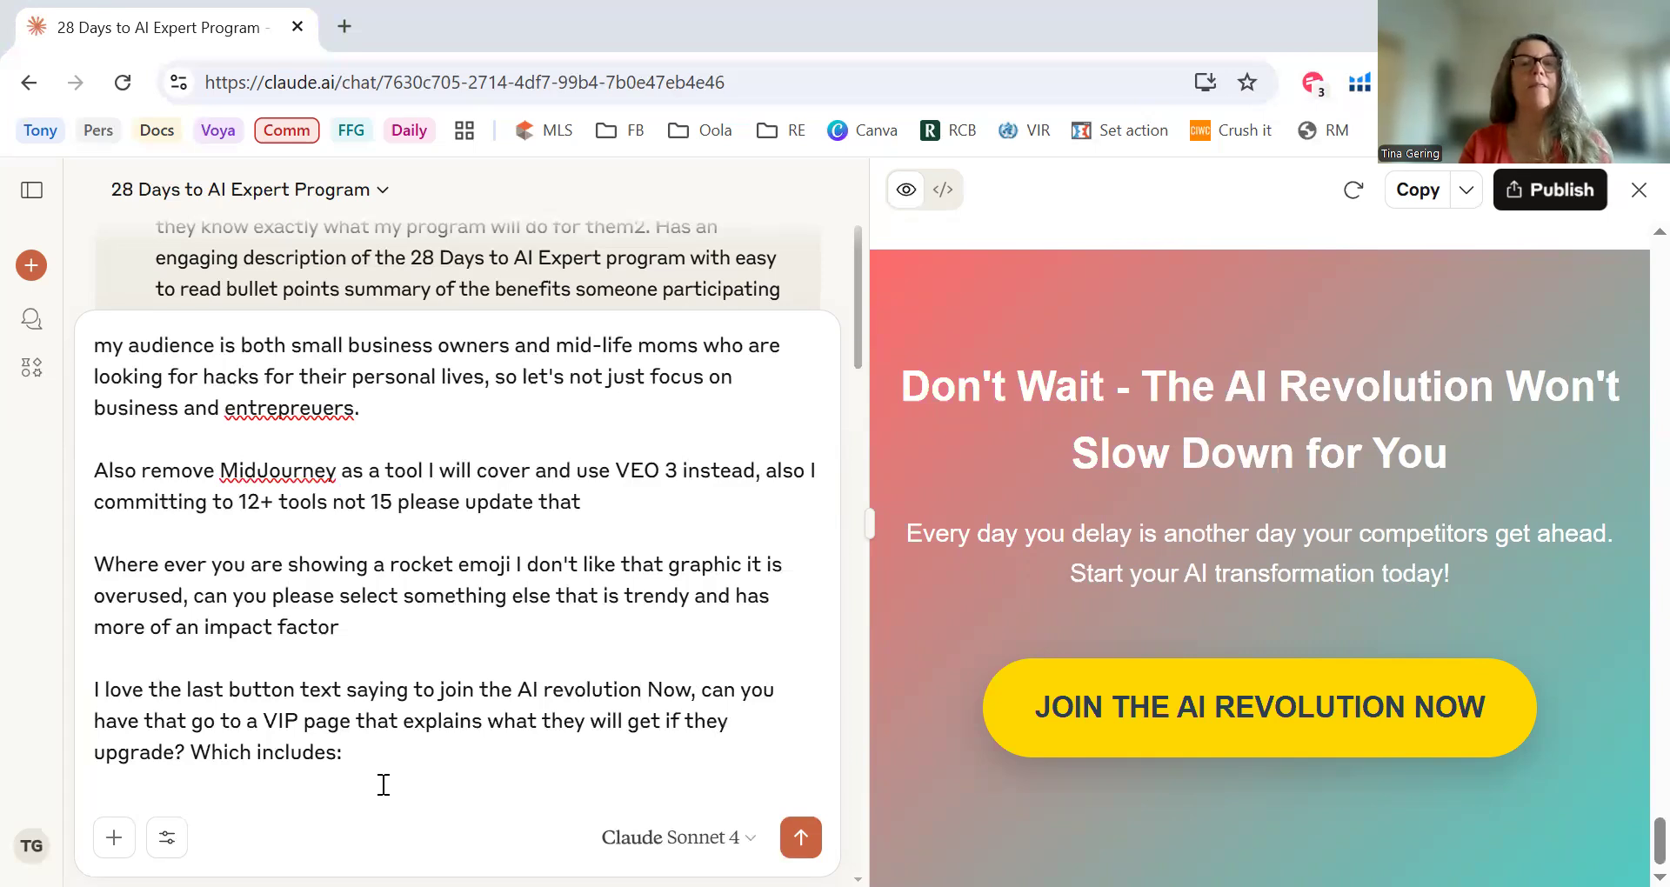
click(378, 754)
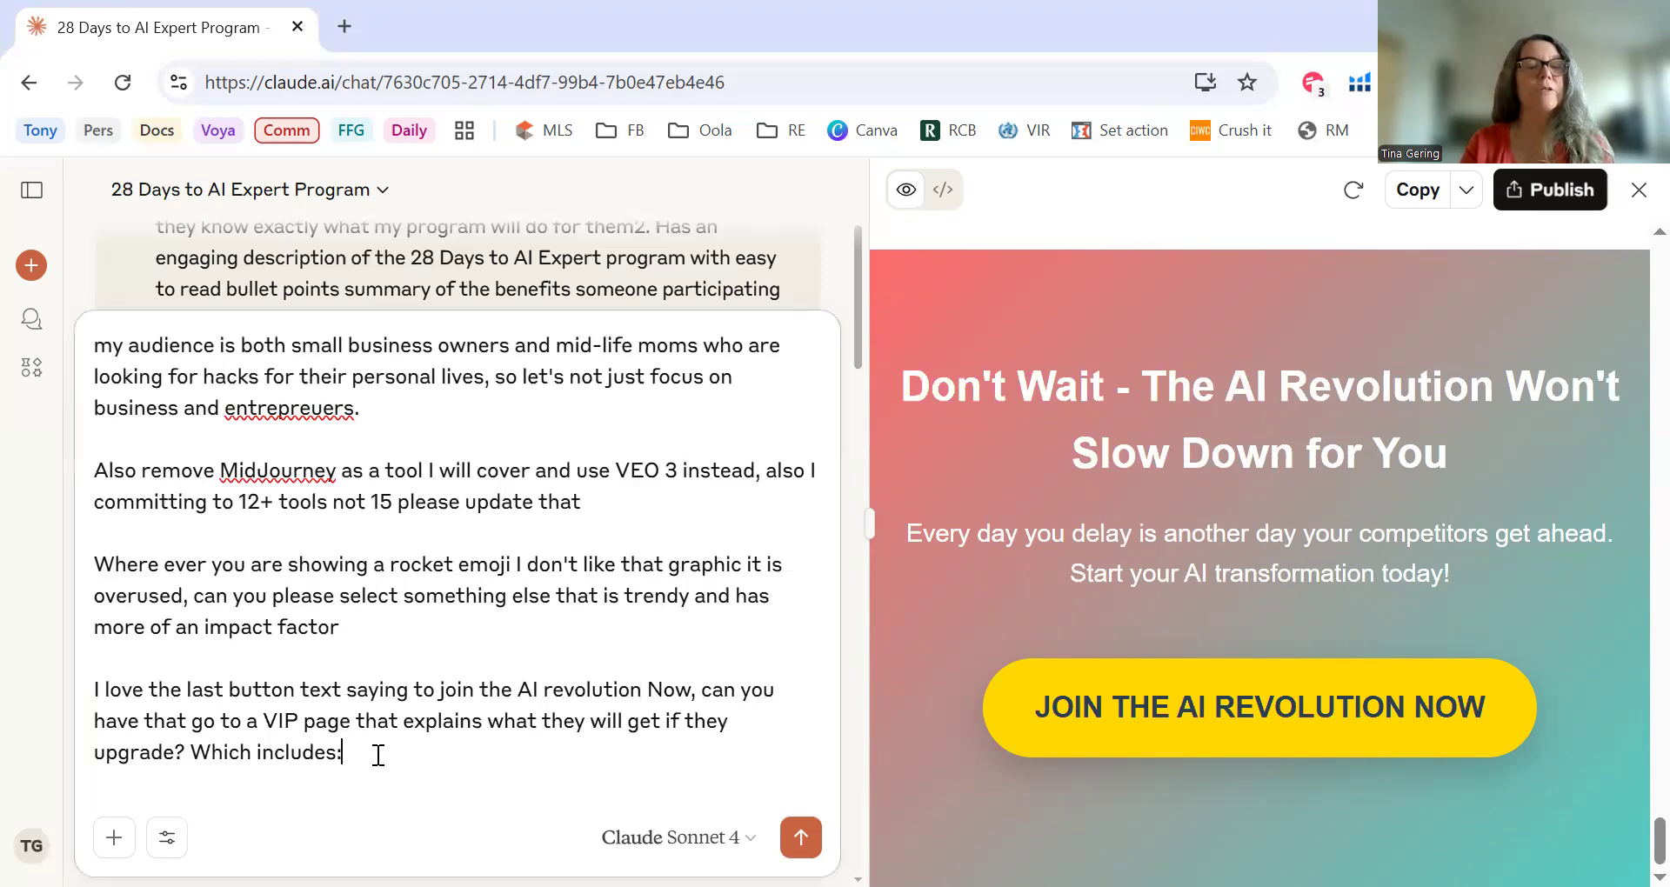
text(they will get behind the scenes videos, a private VIP only what's app group, and the tools list spreadsheet that we cover)
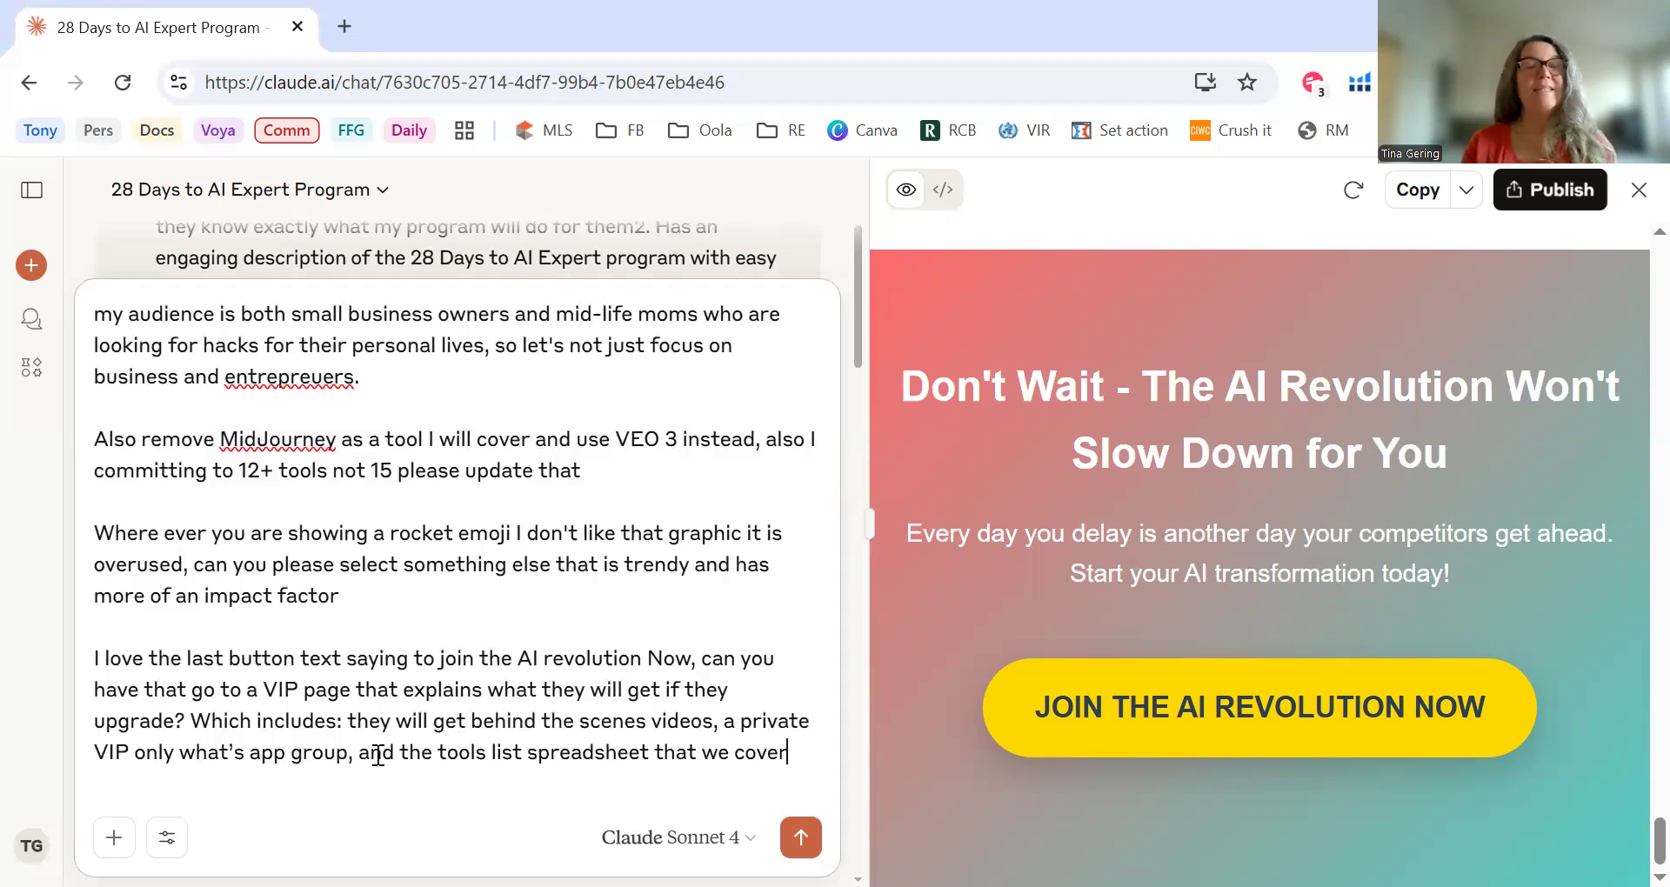
Step: Copy the link address of the "JOIN THE AI REVOLUTION NOW" button and open it in a new browser tab
right_click(1220, 724)
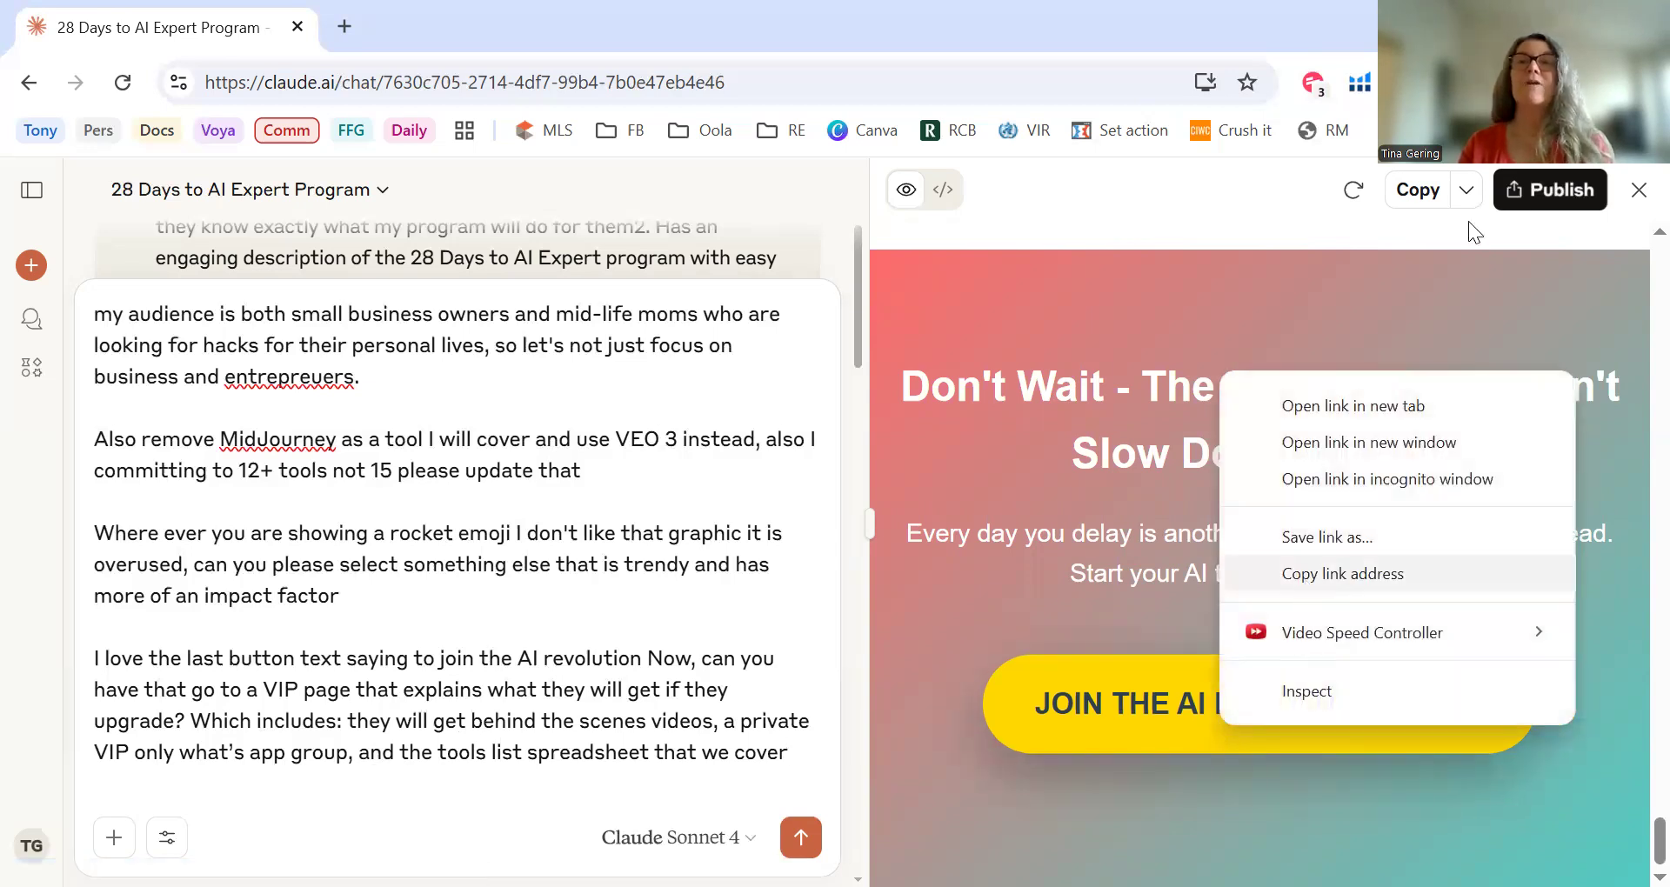
click(1305, 575)
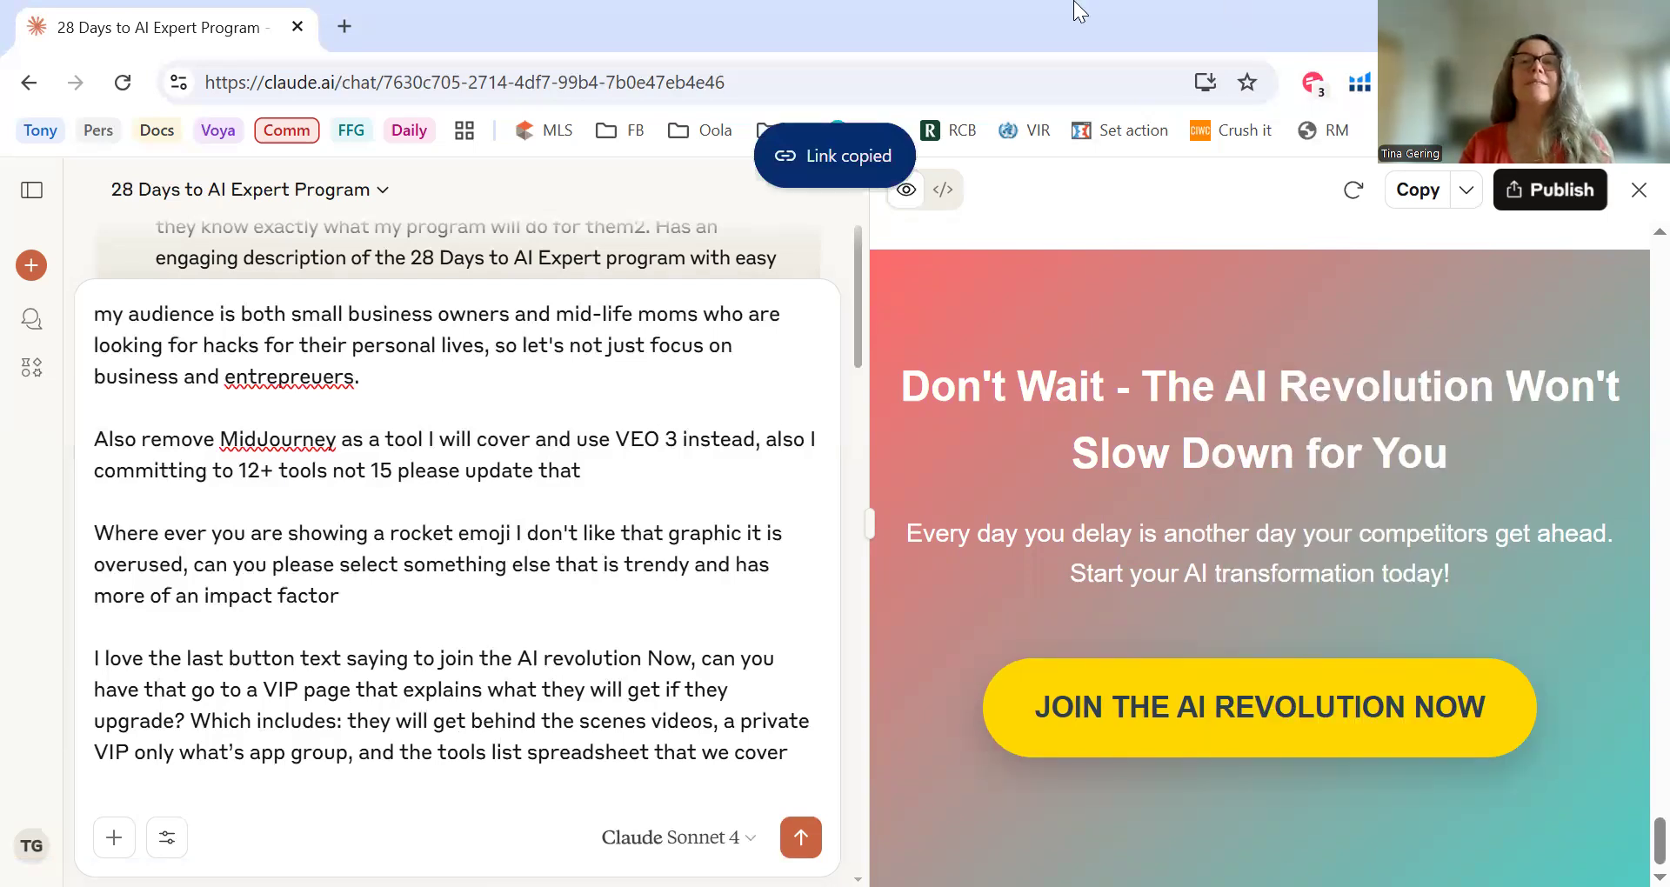
click(344, 33)
key(ctrl+v)
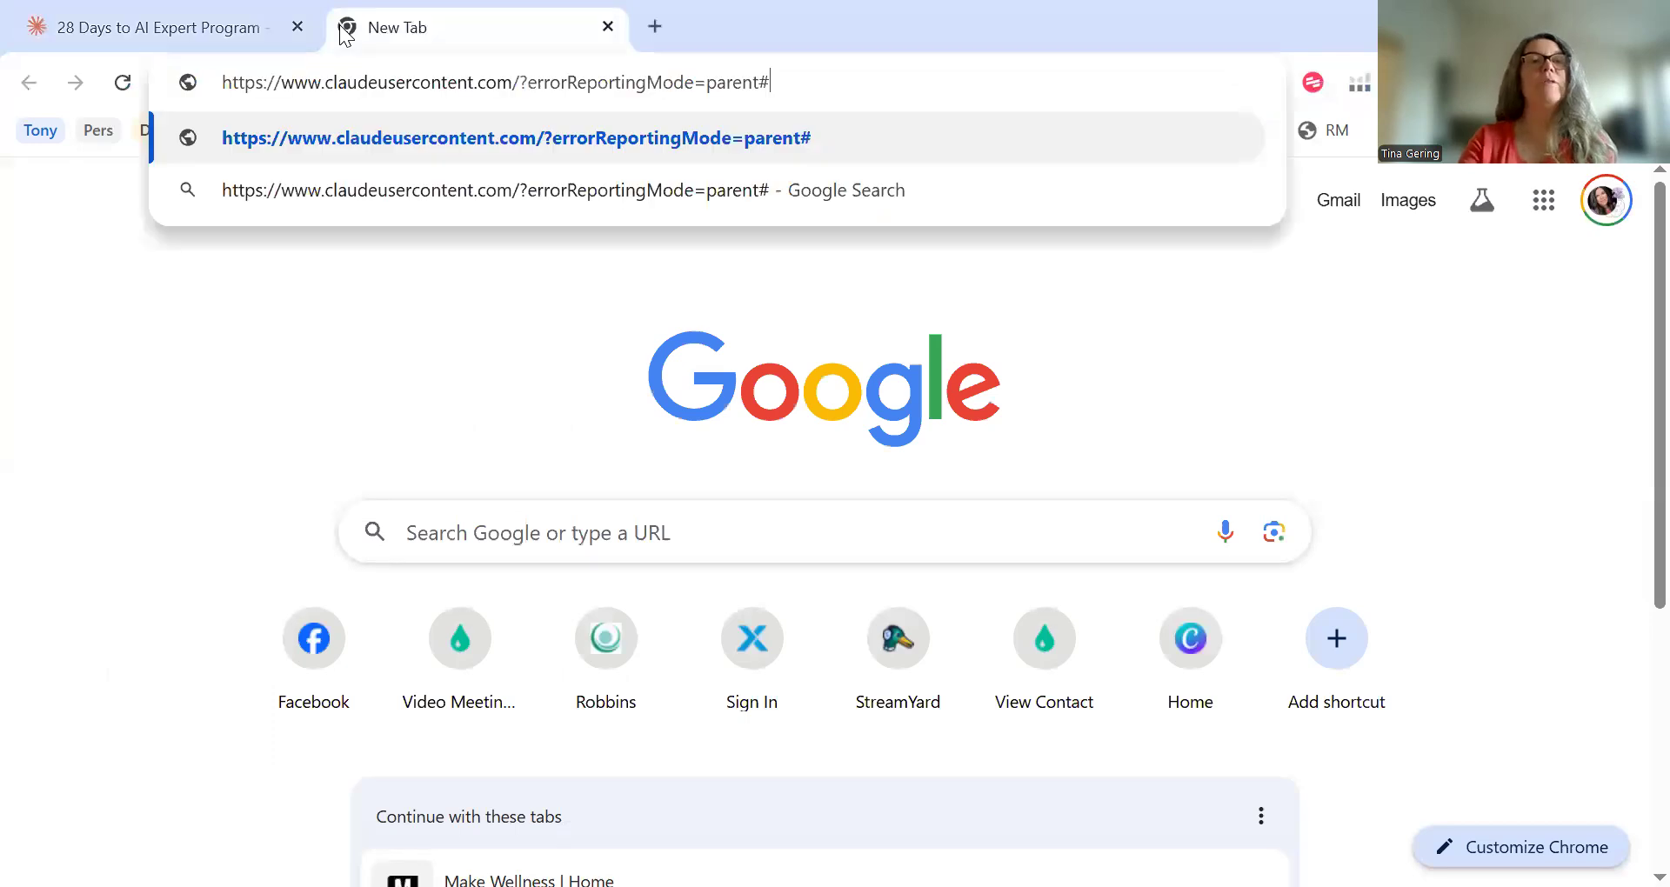
key(Return)
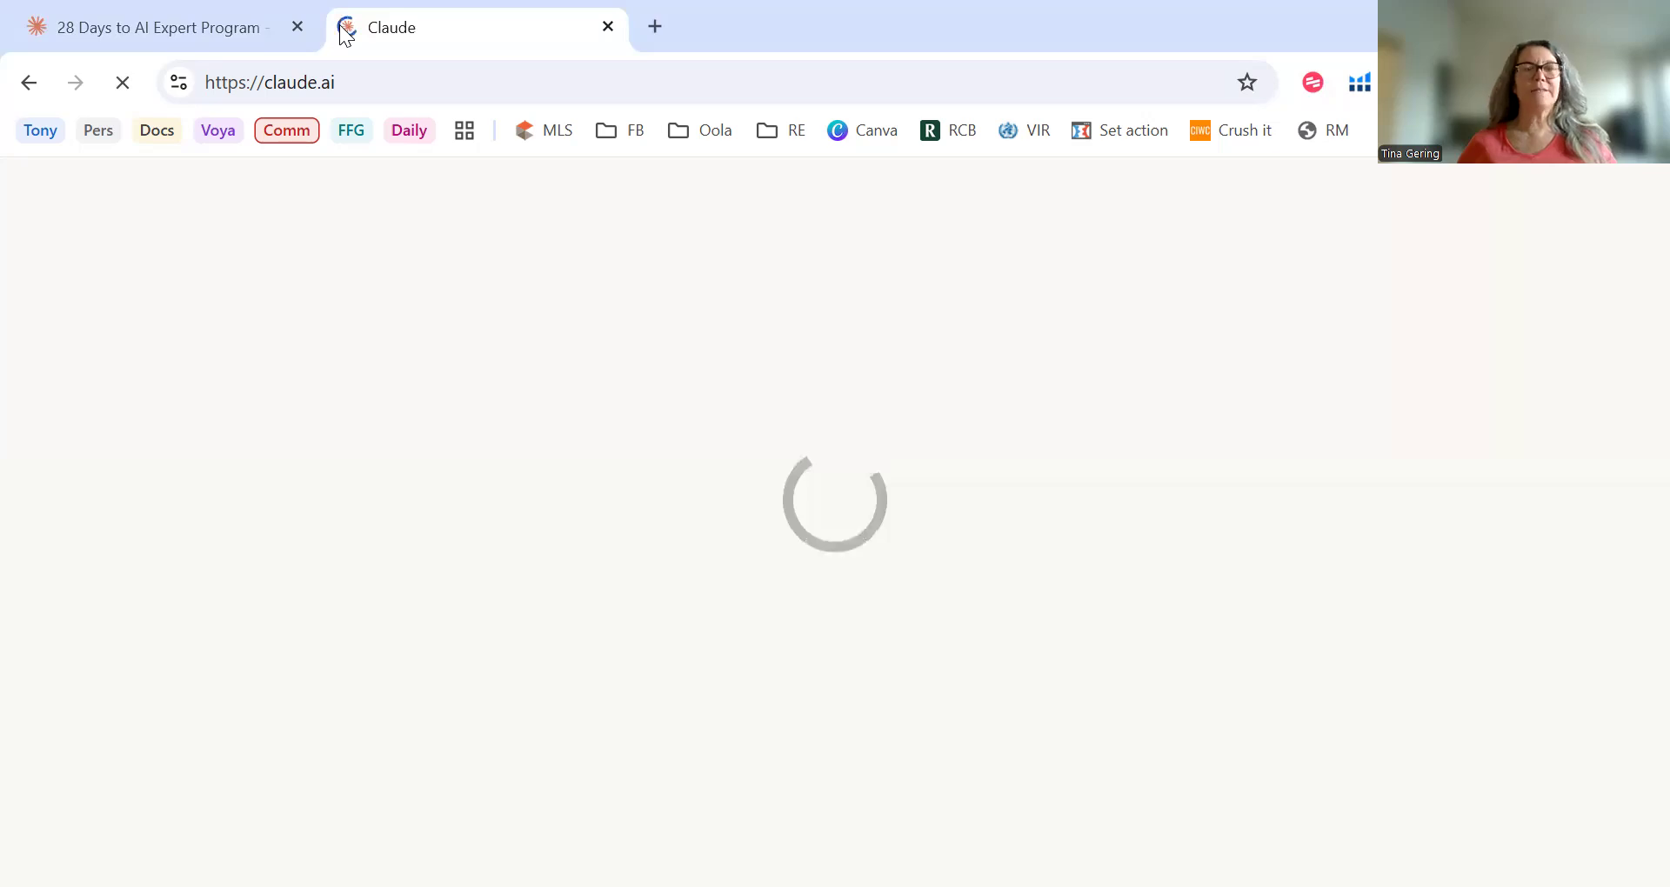
Step: Return to the 28 Days to AI Expert chat, select the whole drafted revision request, and send it to Claude
click(145, 18)
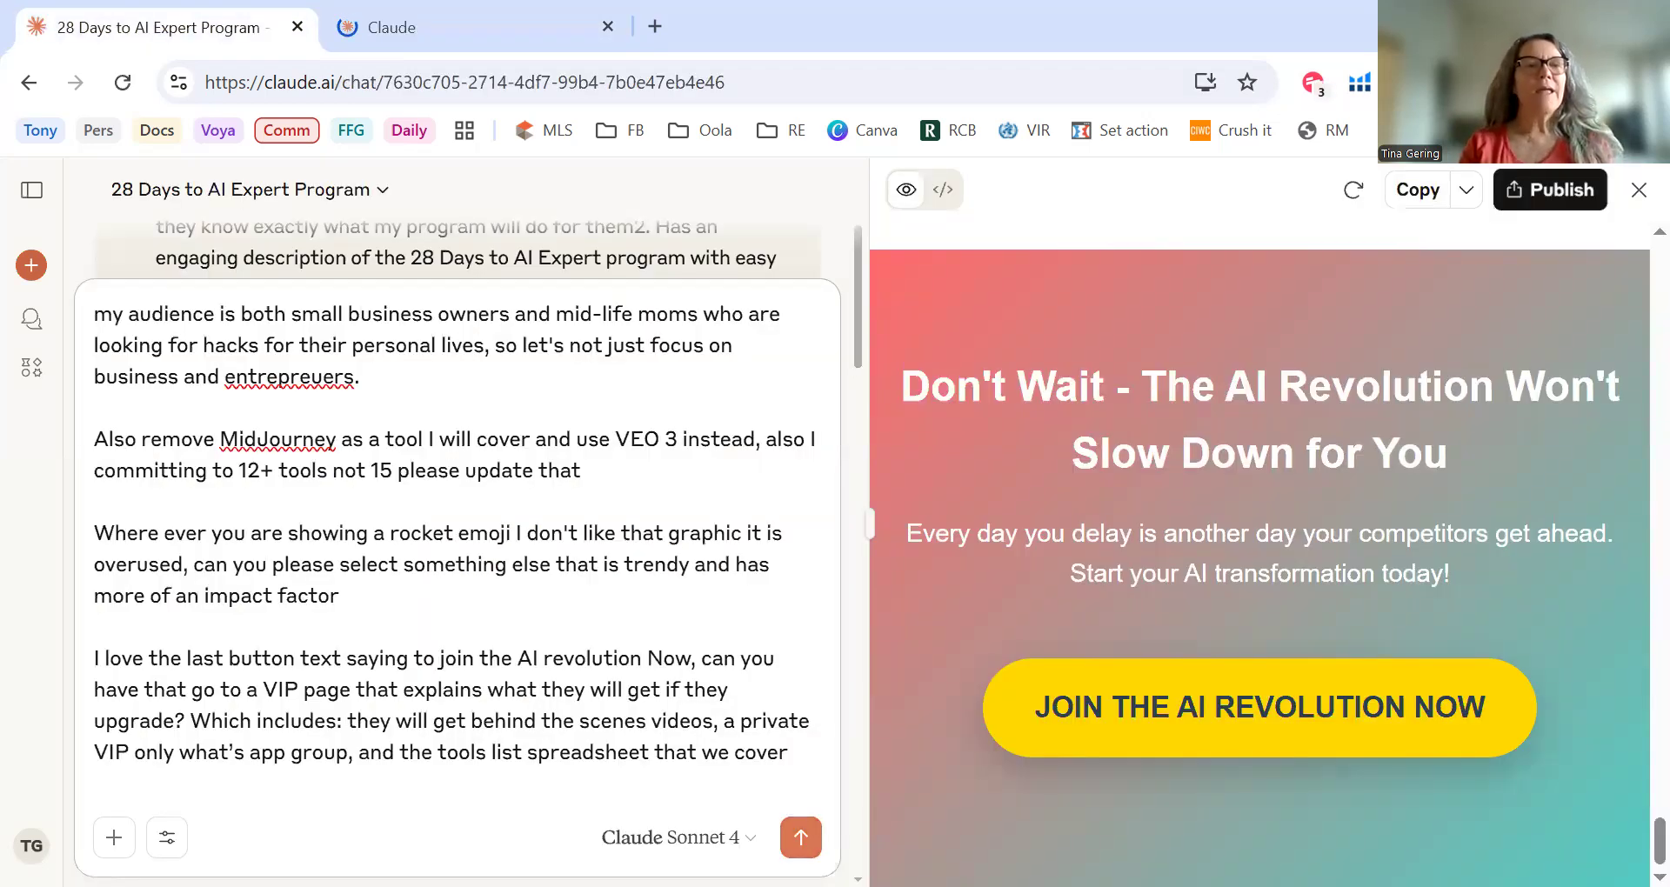
drag(809, 764, 89, 320)
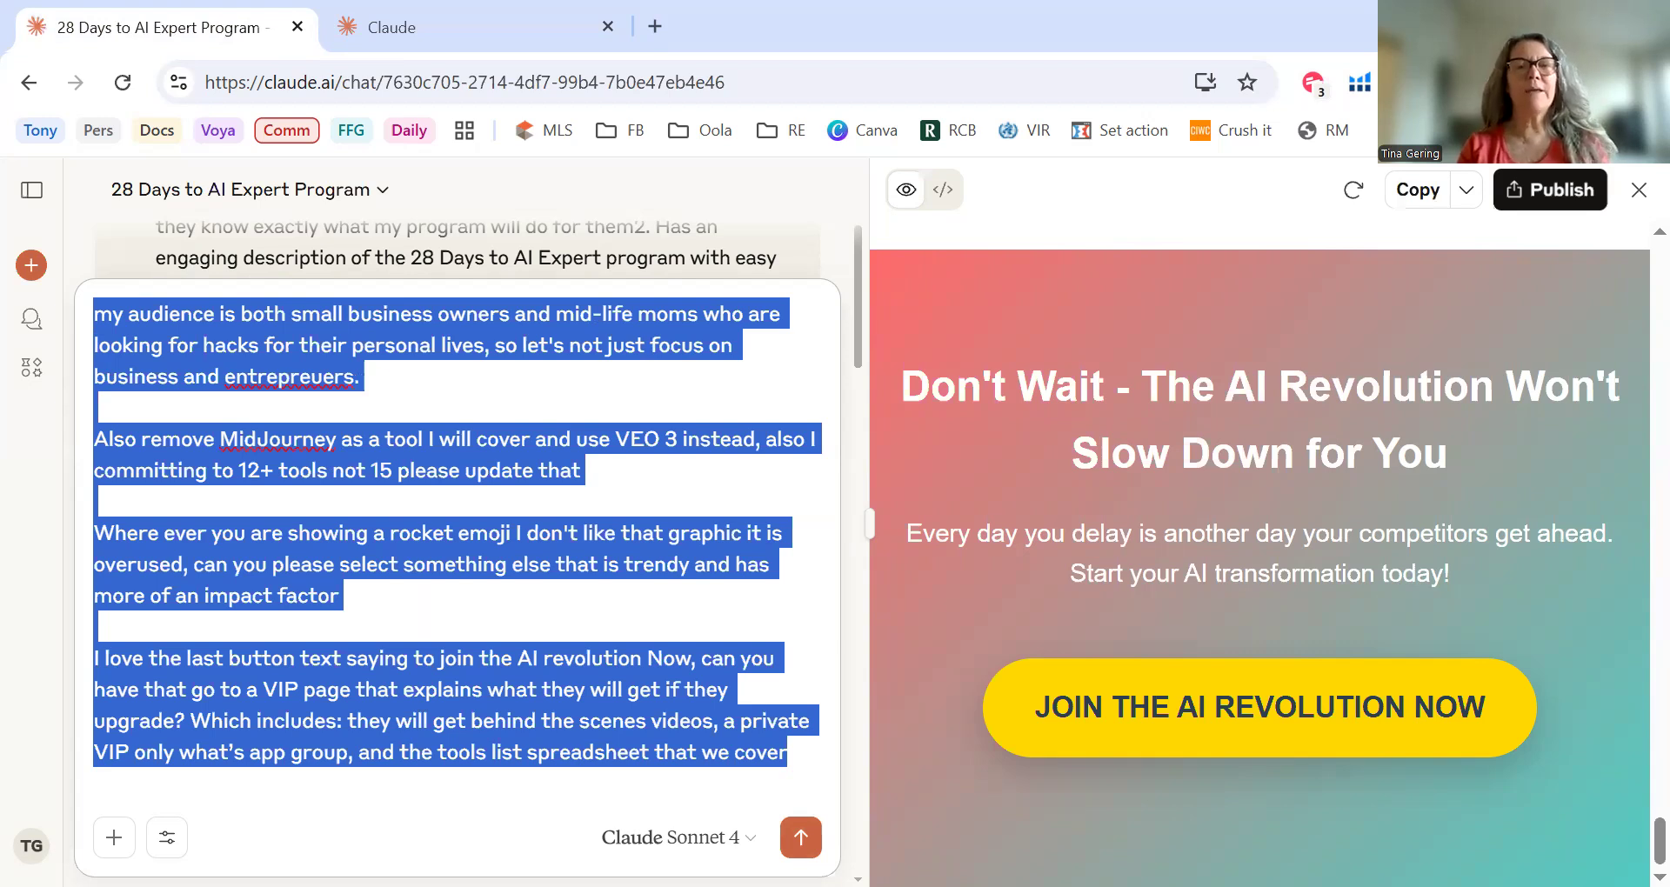
key(Return)
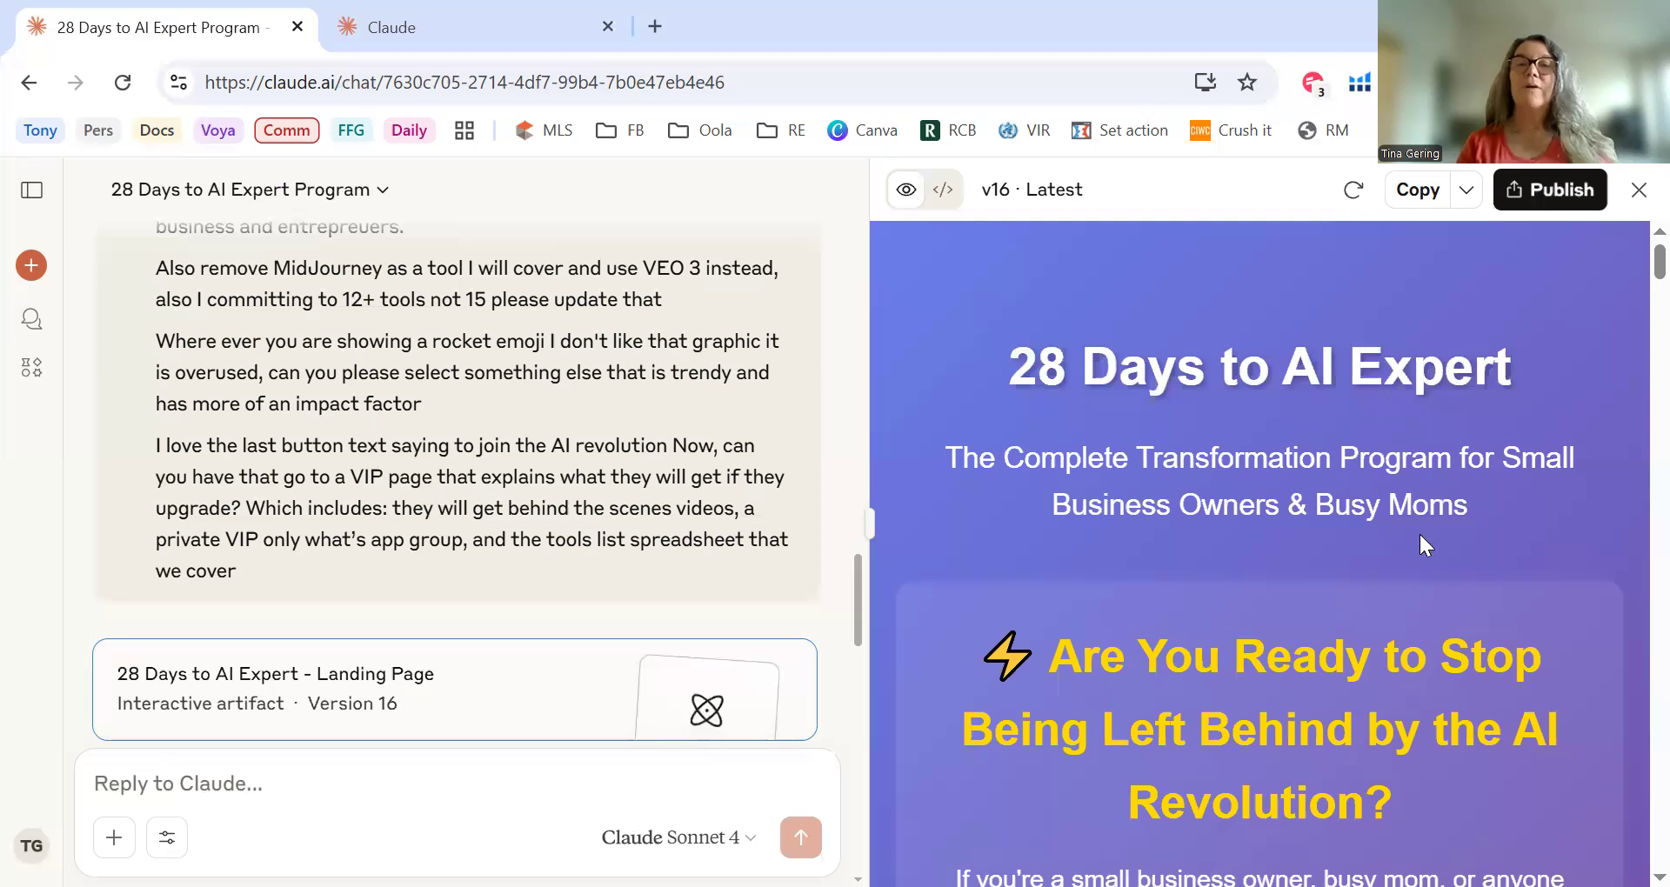
Step: Review the revised landing page's hero, program description and first benefit cards for the audience, tool and emoji changes
scroll(1316, 733, down, 1)
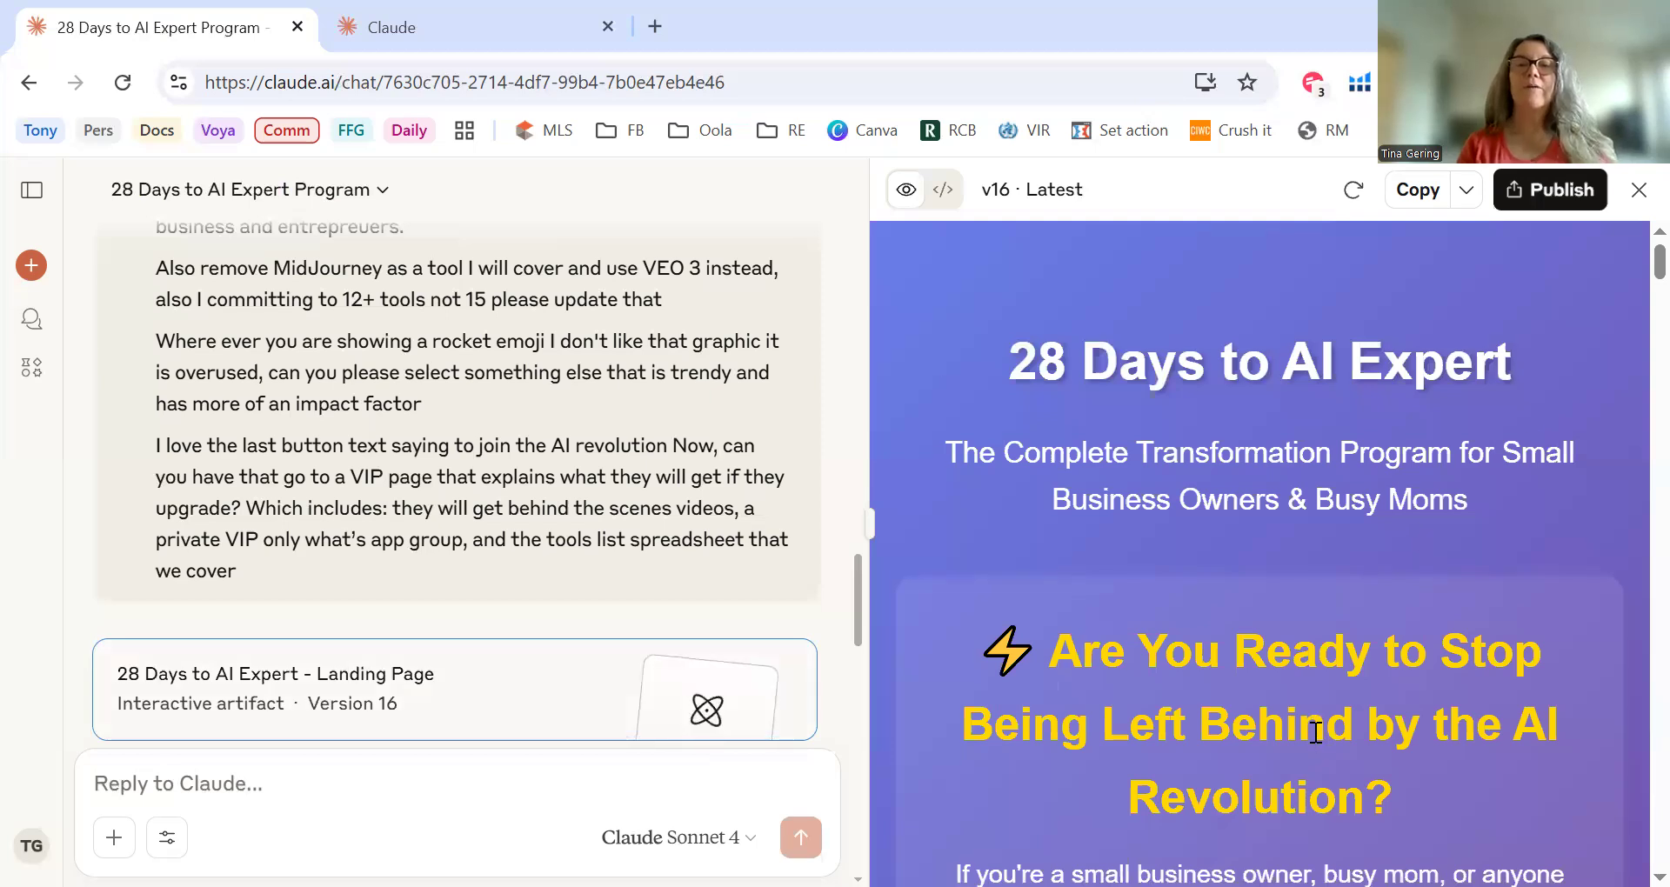
scroll(1316, 732, down, 5)
scroll(1056, 343, down, 1)
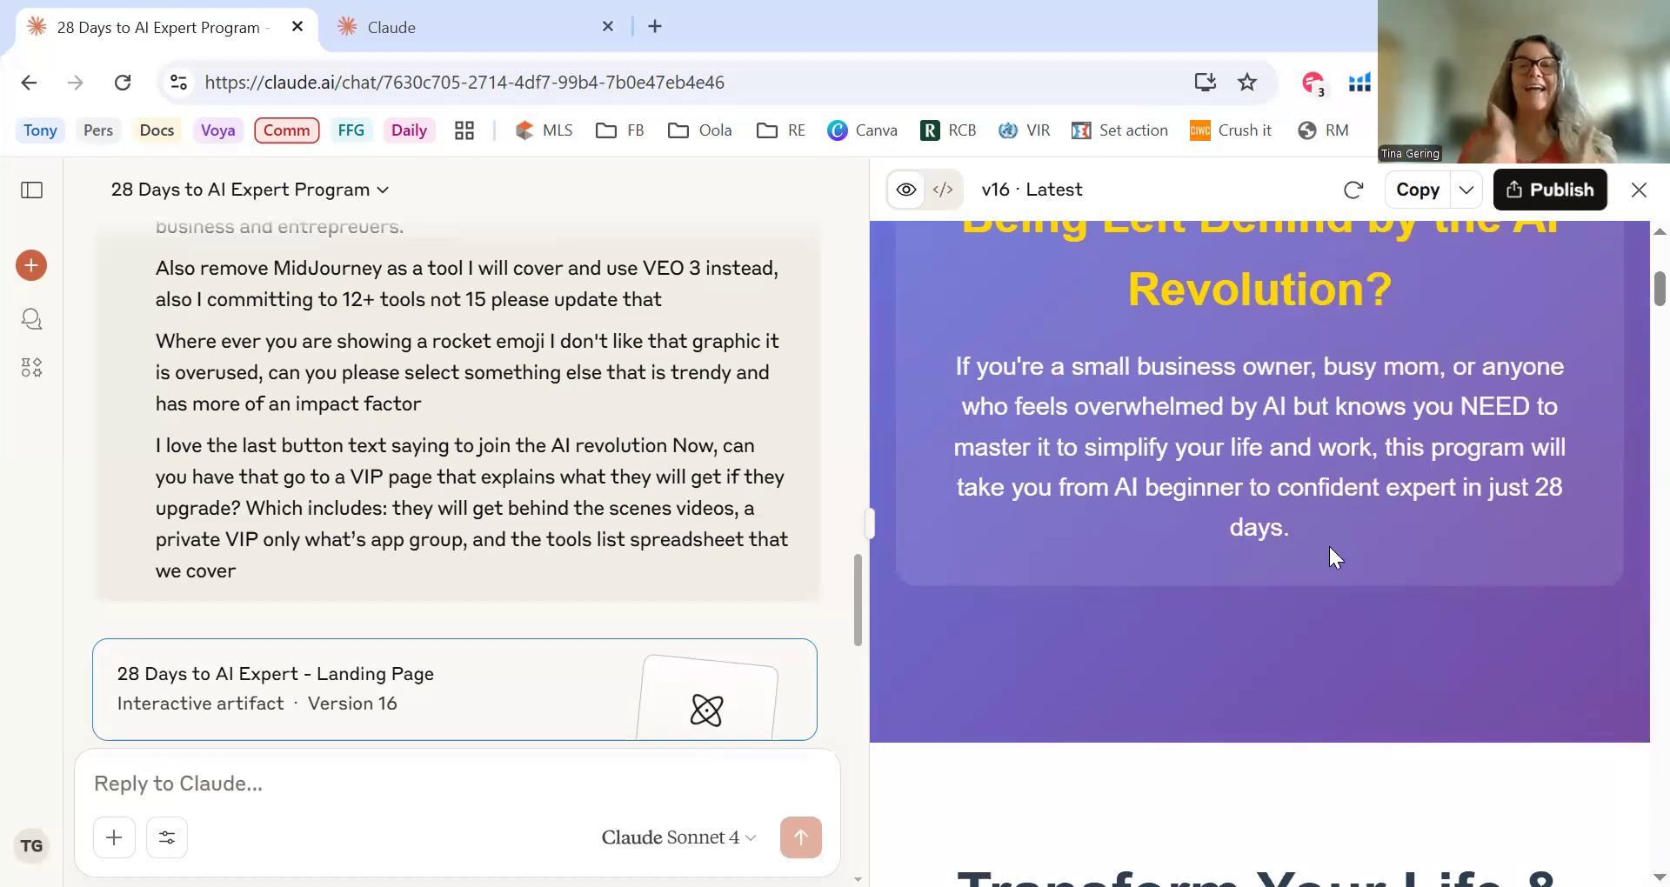
scroll(1328, 545, down, 6)
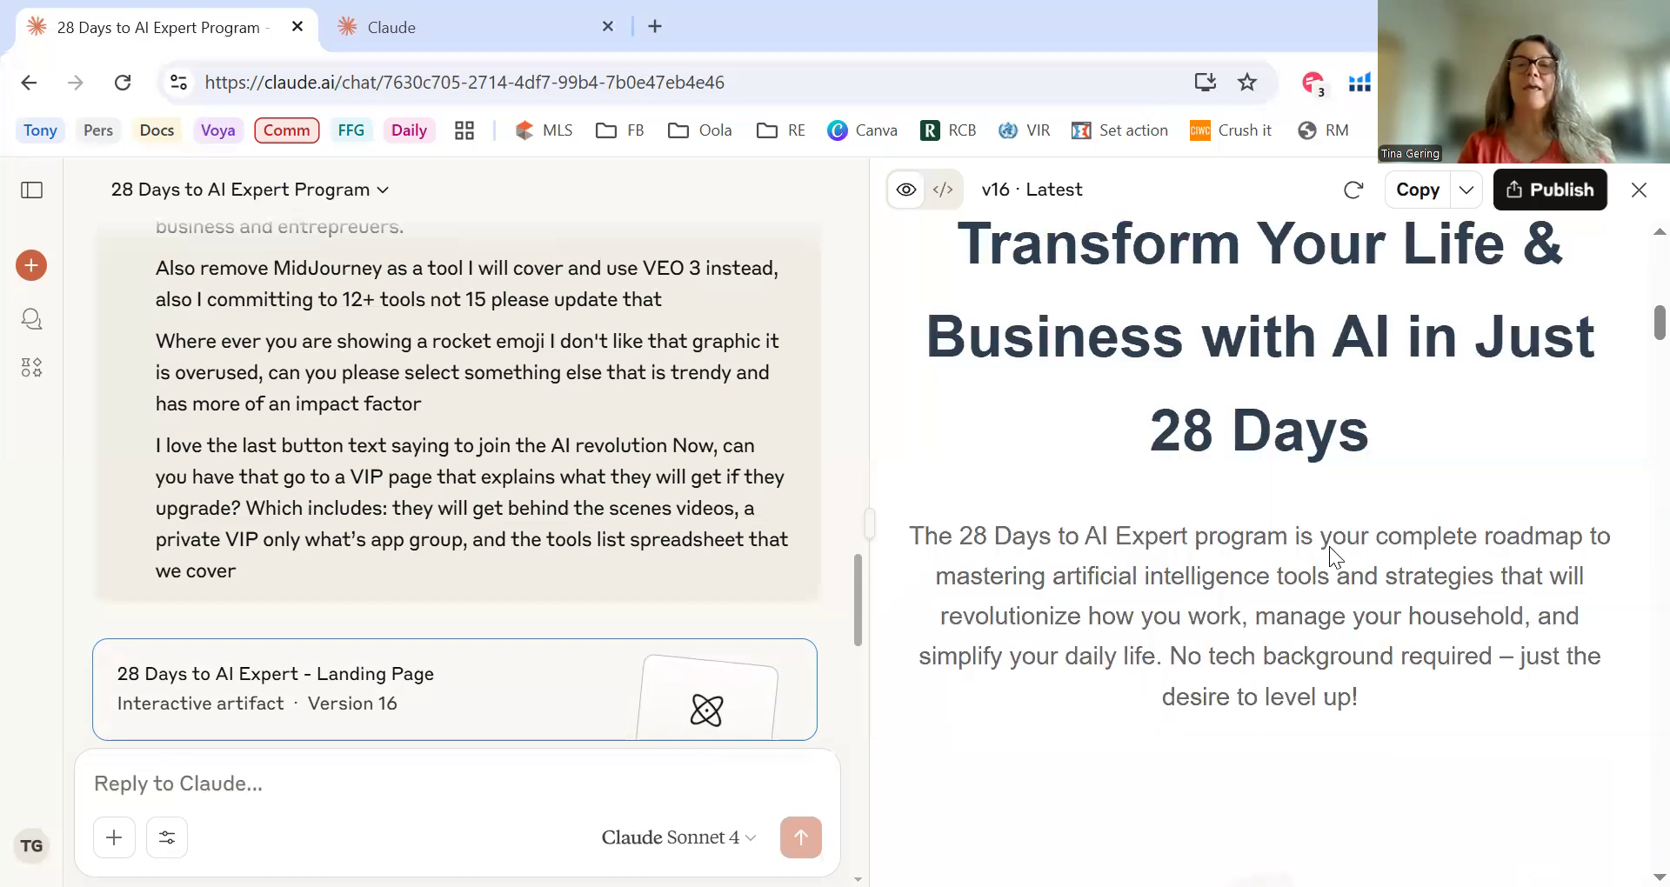
scroll(1329, 555, down, 2)
scroll(1329, 548, down, 1)
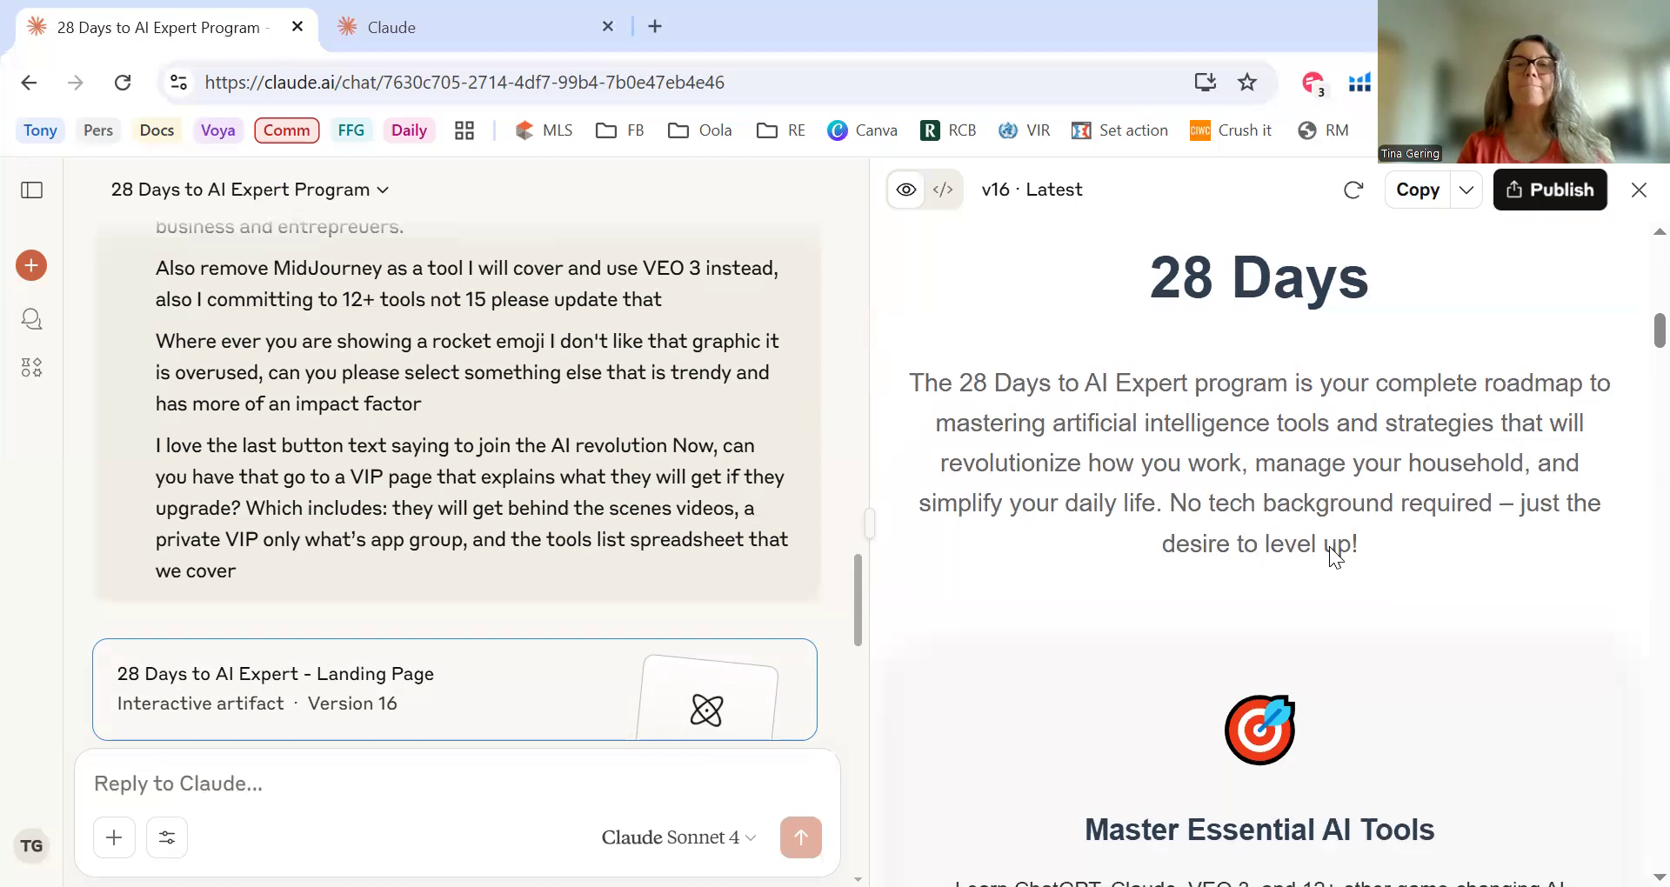
scroll(1329, 546, down, 1)
scroll(1123, 267, down, 1)
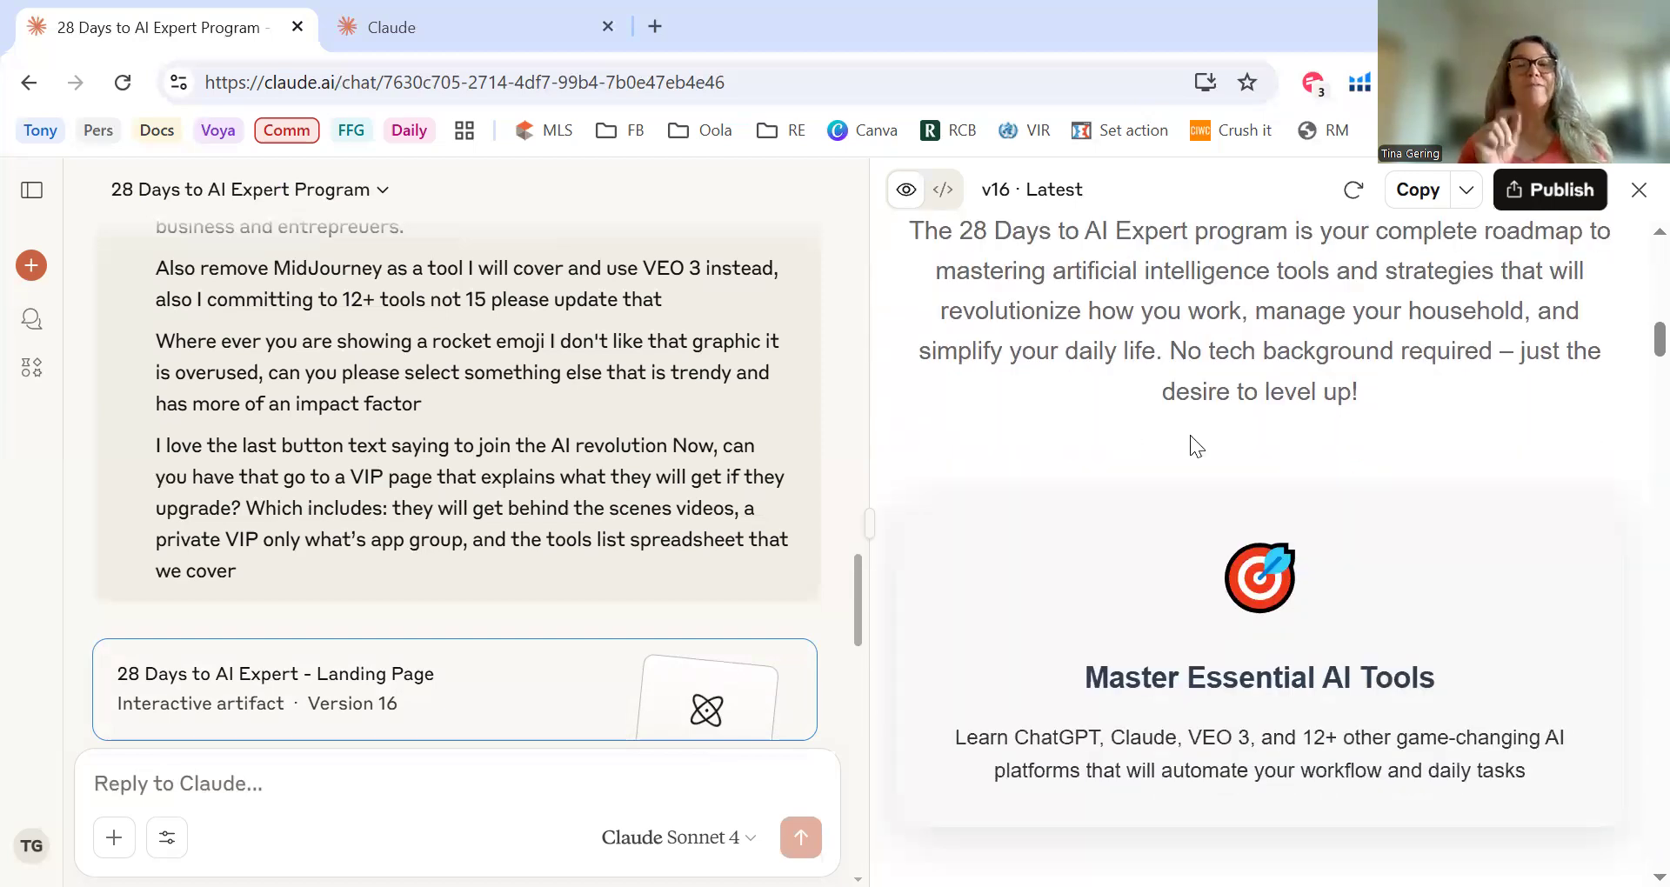
scroll(1190, 435, down, 3)
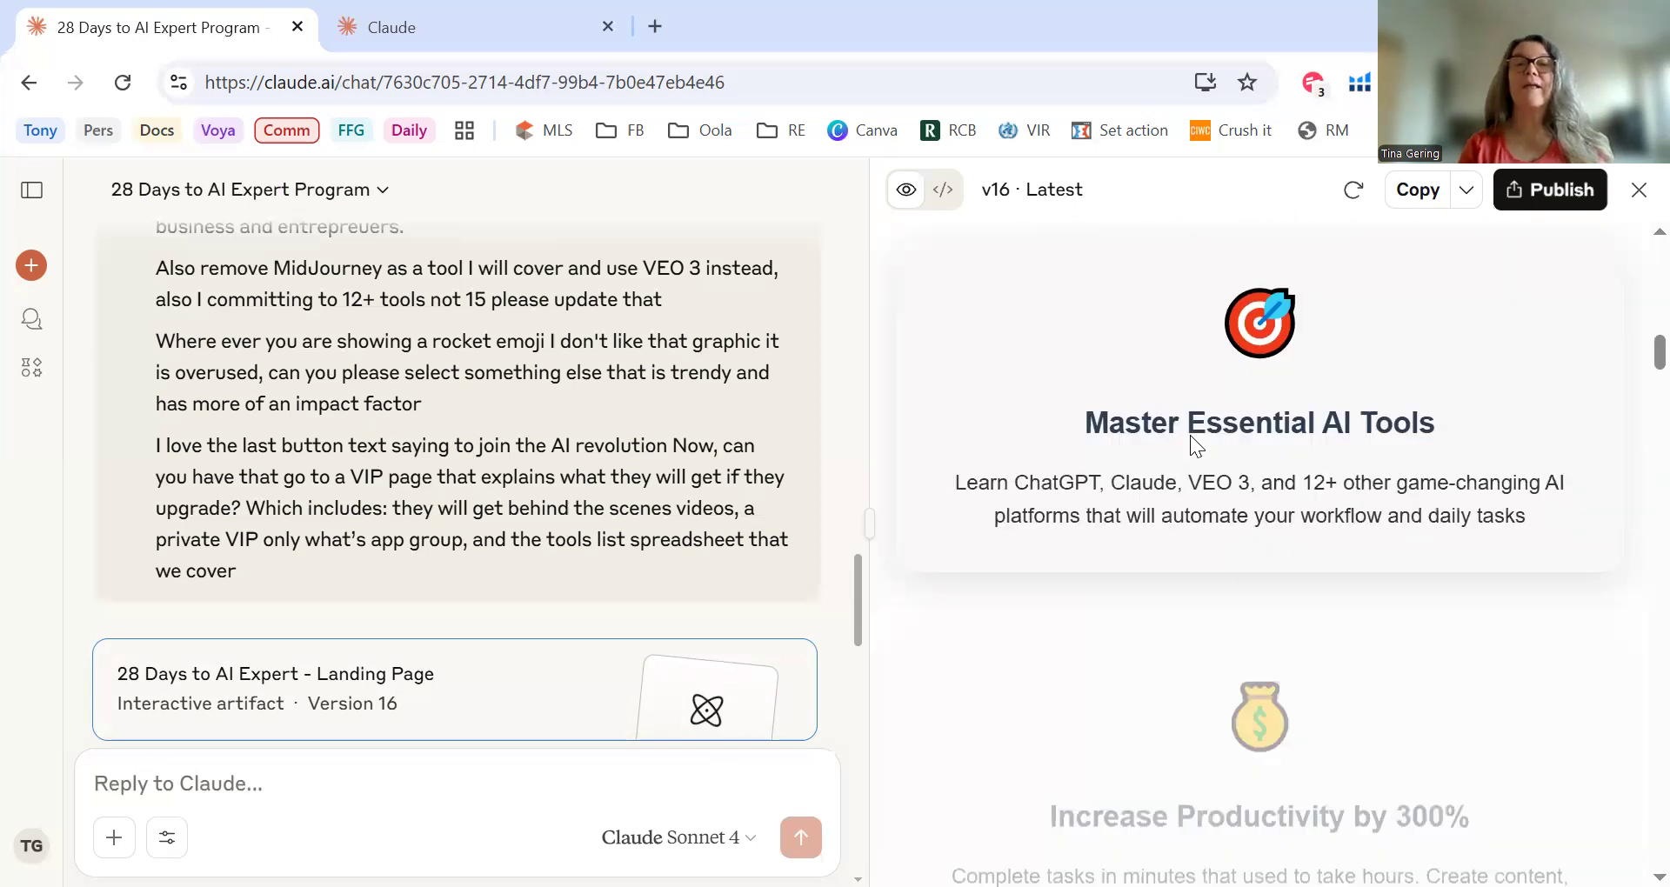
scroll(1190, 435, down, 1)
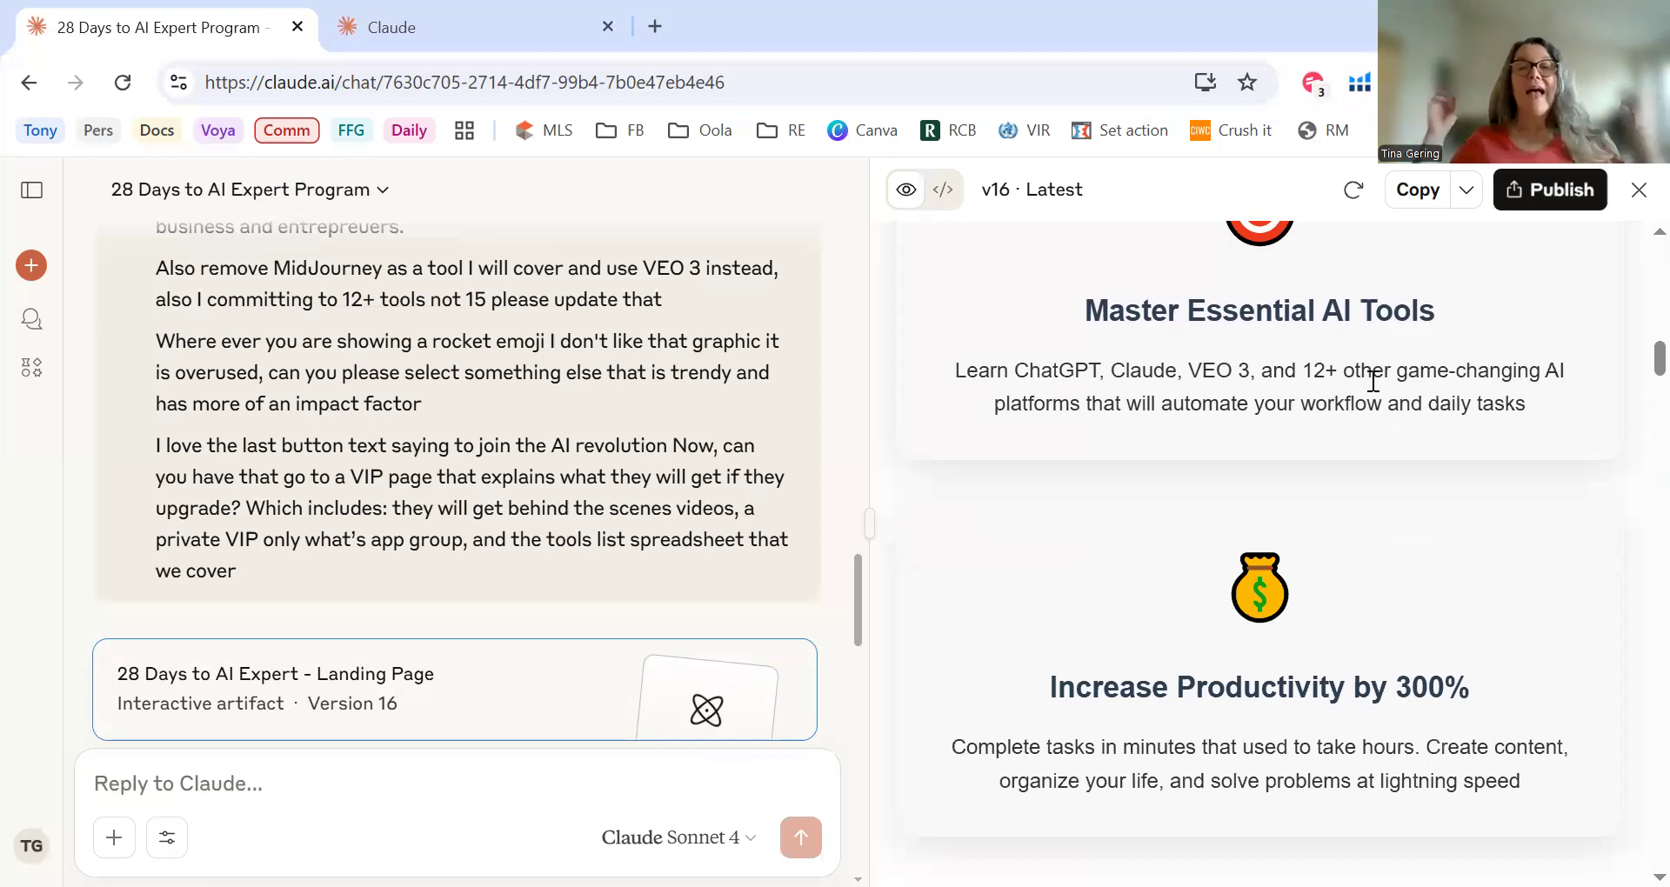
scroll(1383, 365, down, 1)
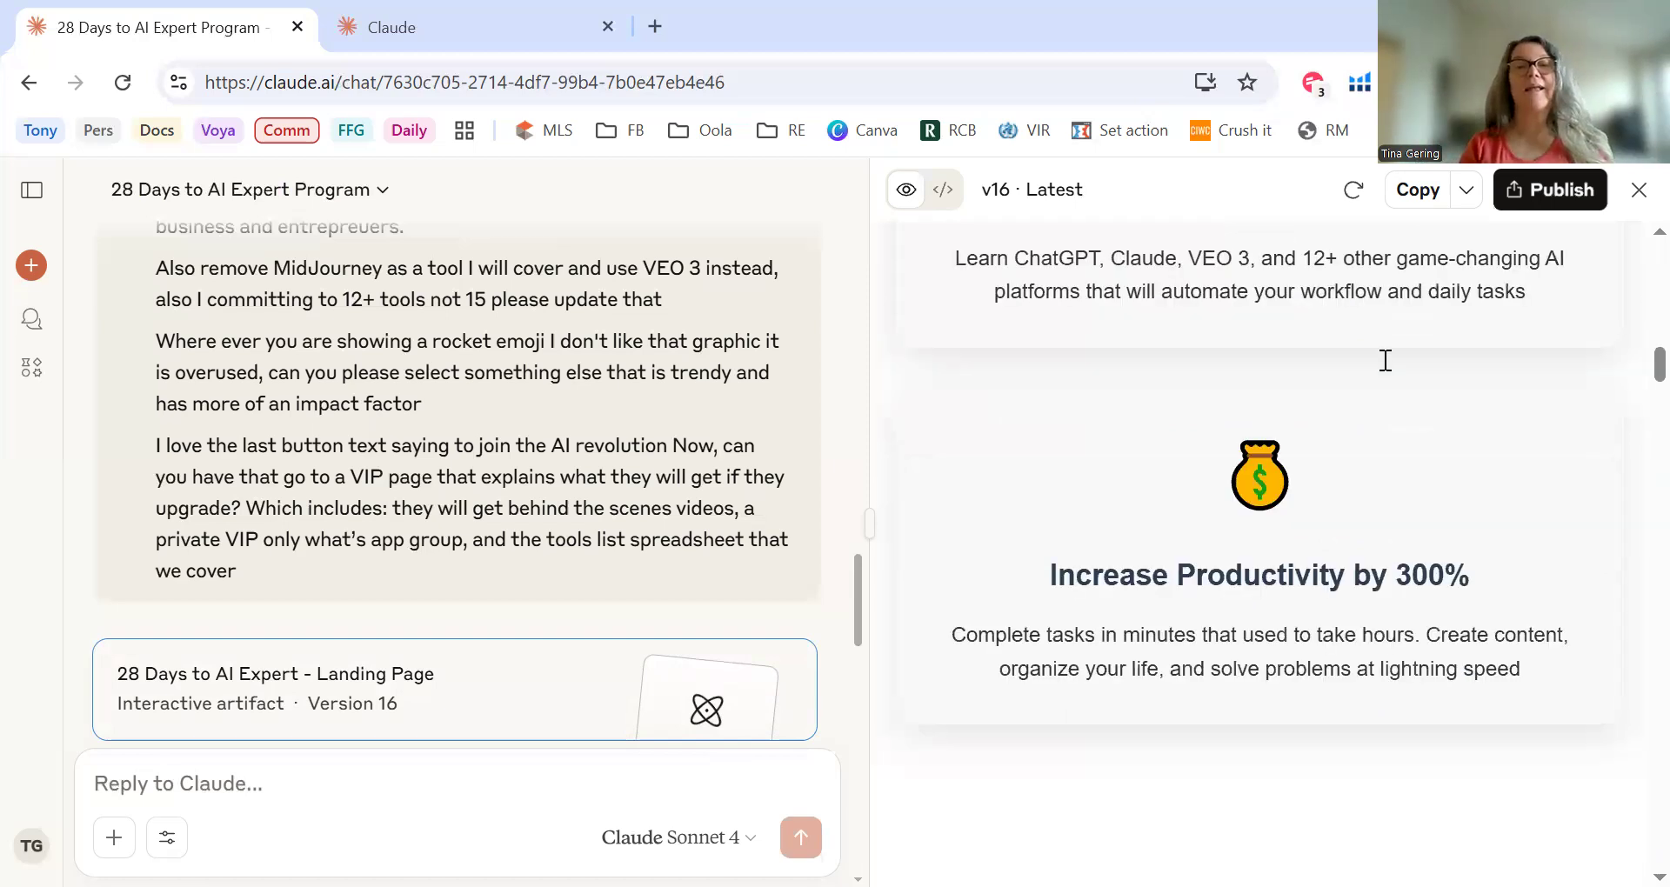
scroll(1386, 360, down, 4)
scroll(1385, 360, up, 5)
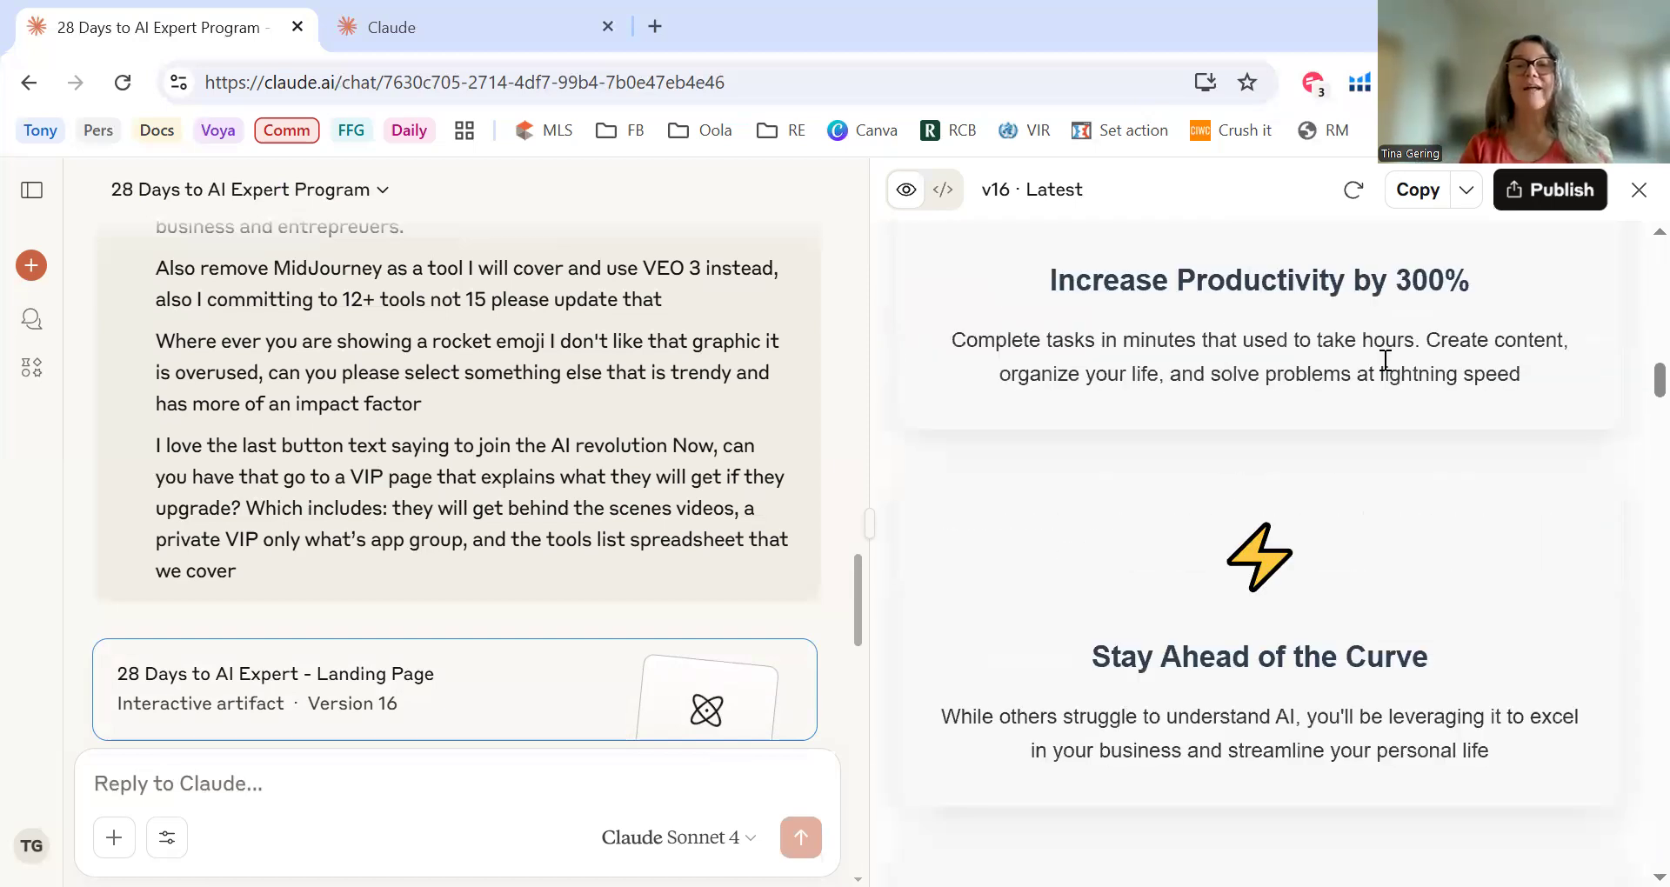
scroll(1386, 360, up, 3)
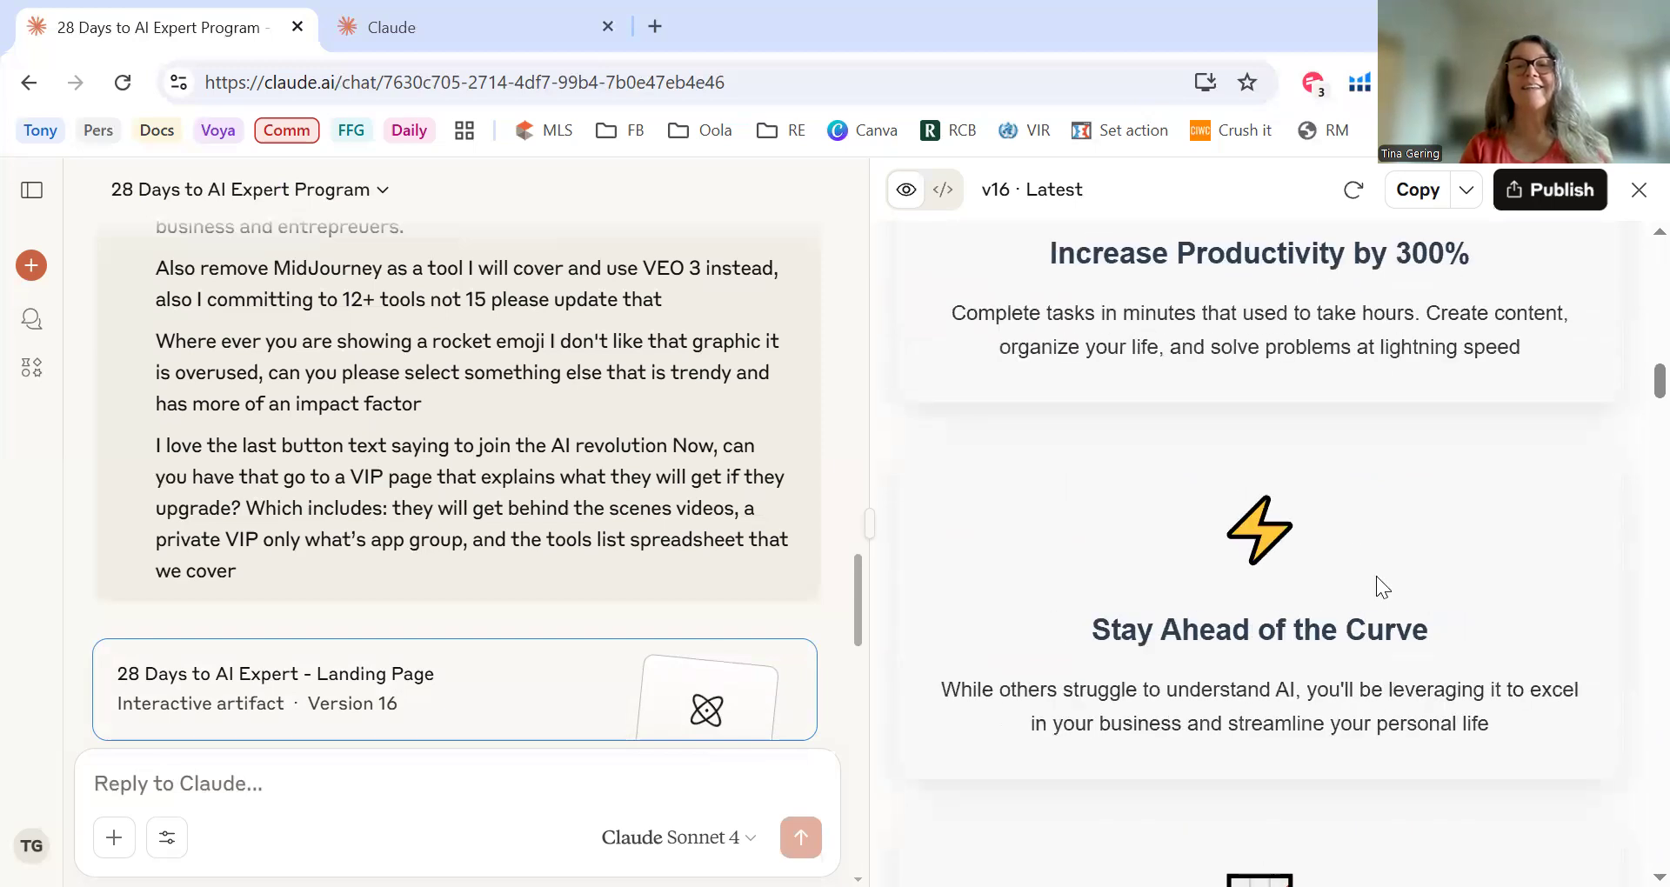
scroll(1223, 508, up, 5)
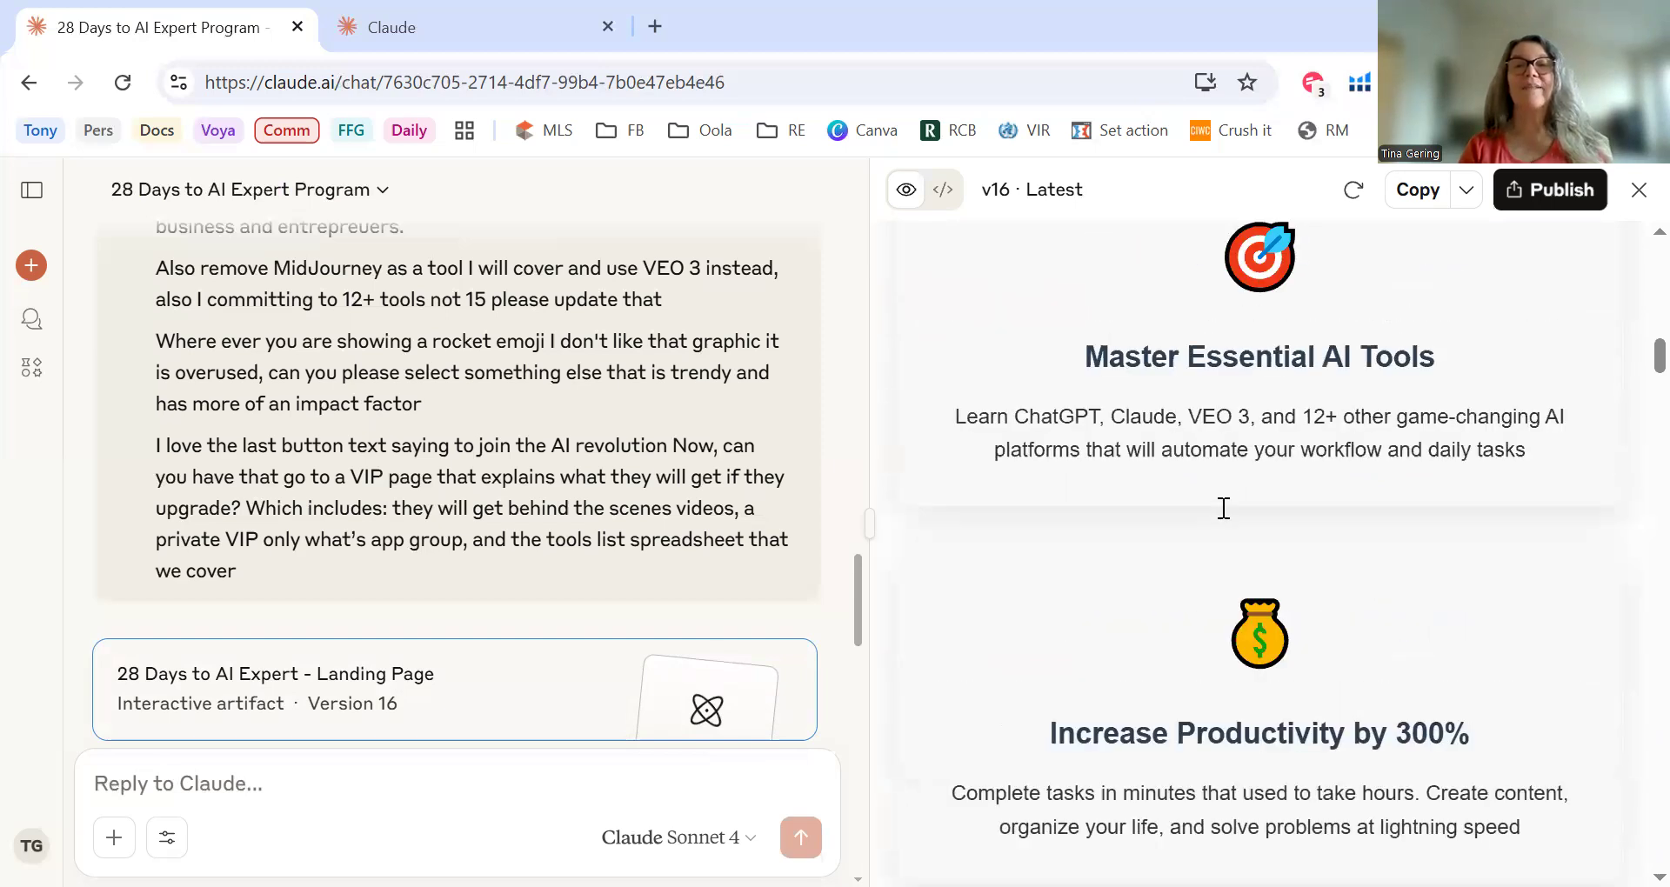
scroll(1224, 508, up, 5)
scroll(1223, 508, up, 4)
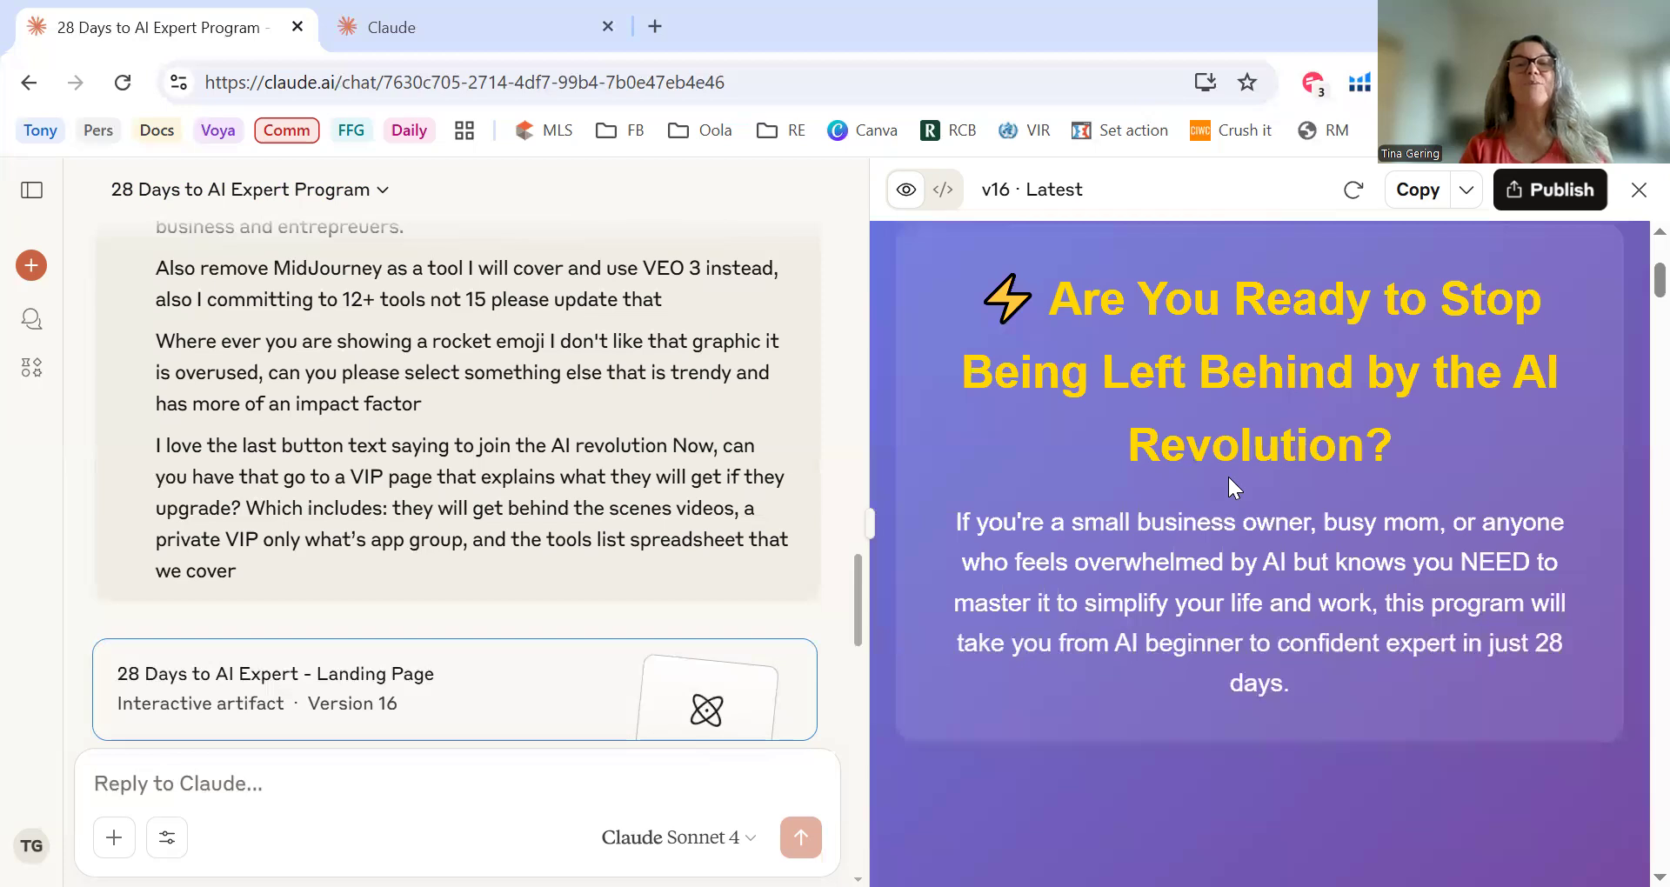
Step: Examine the remaining benefit cards, the video placeholder and the free sign-up form on the revised landing page
scroll(1144, 393, down, 2)
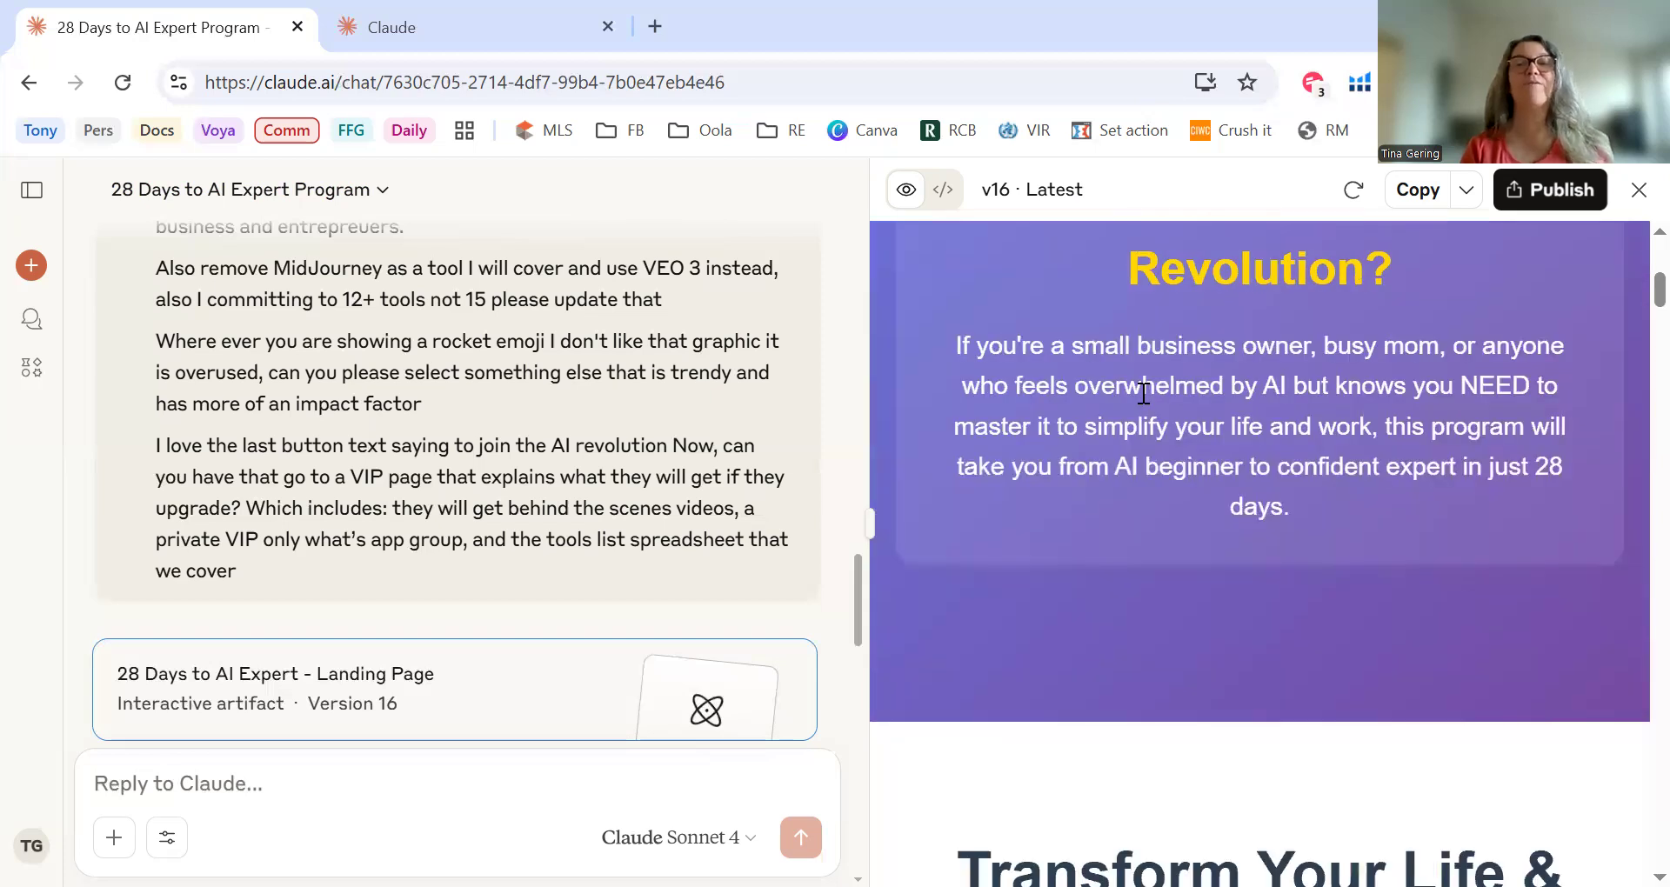
scroll(1144, 393, down, 7)
scroll(1144, 393, down, 8)
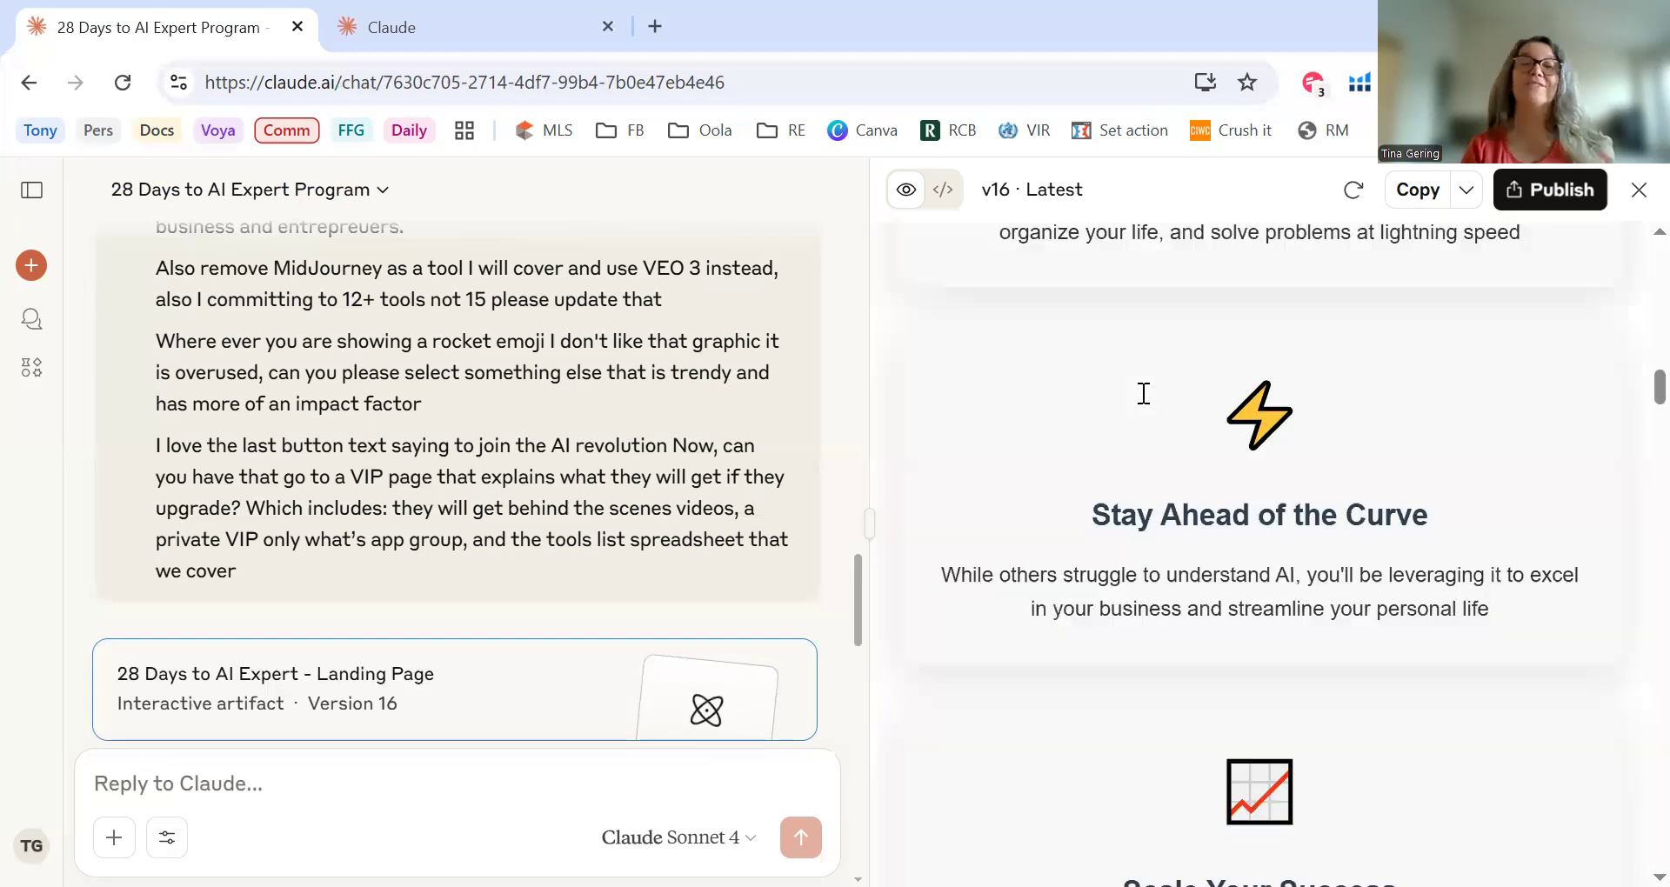
scroll(1144, 393, down, 8)
scroll(1144, 393, down, 5)
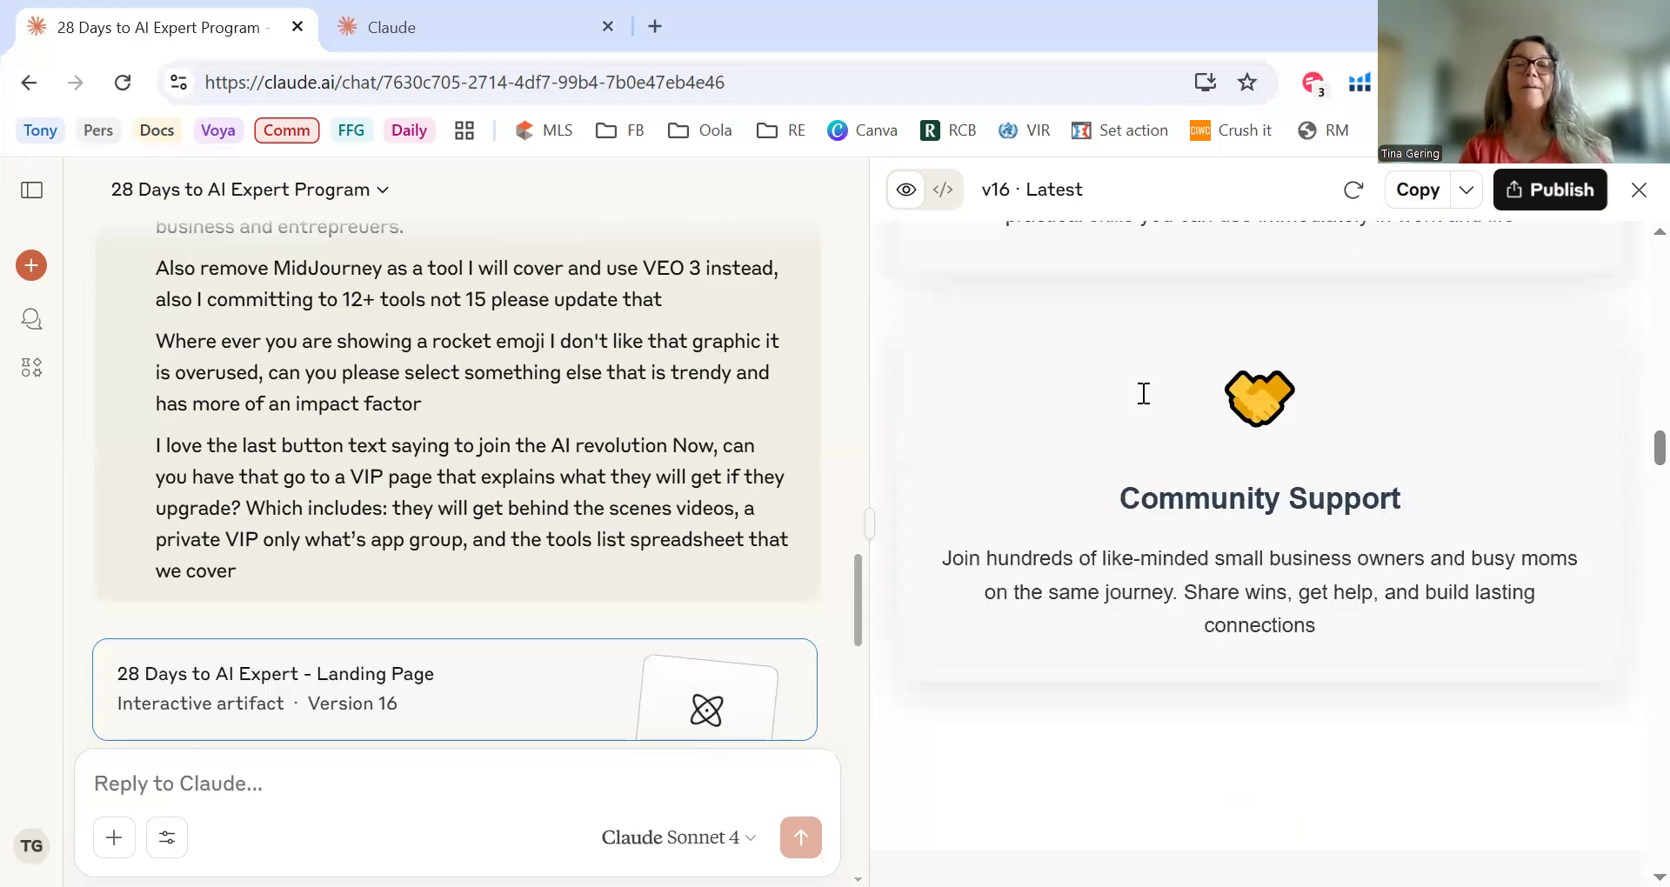
scroll(1143, 393, down, 6)
scroll(1141, 390, down, 4)
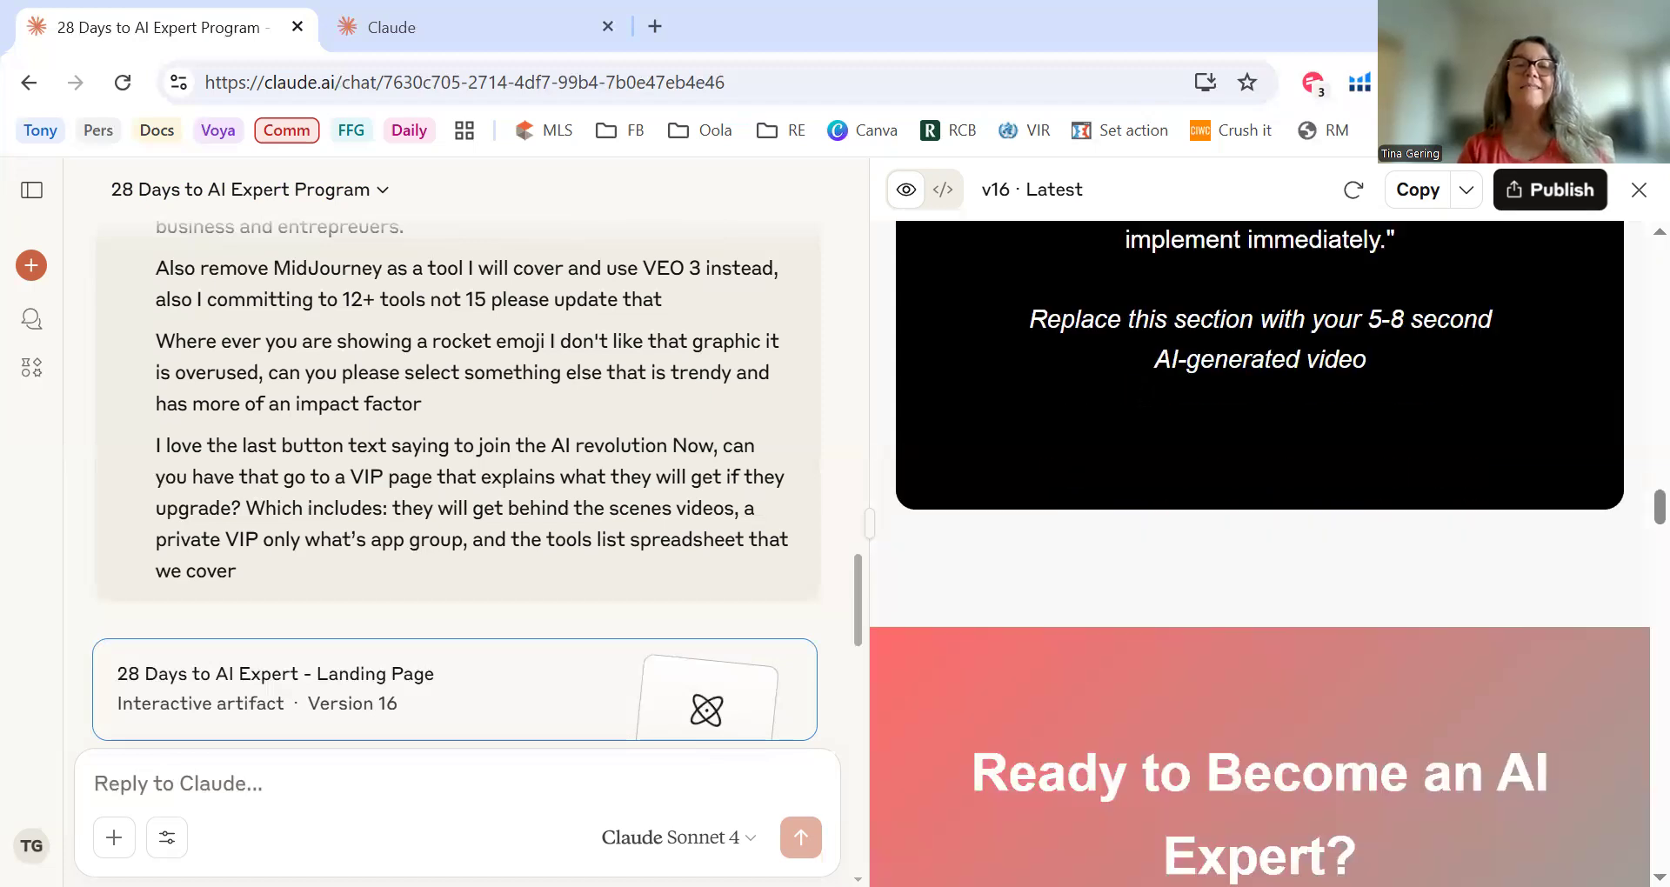
scroll(1143, 393, down, 6)
scroll(1144, 393, down, 4)
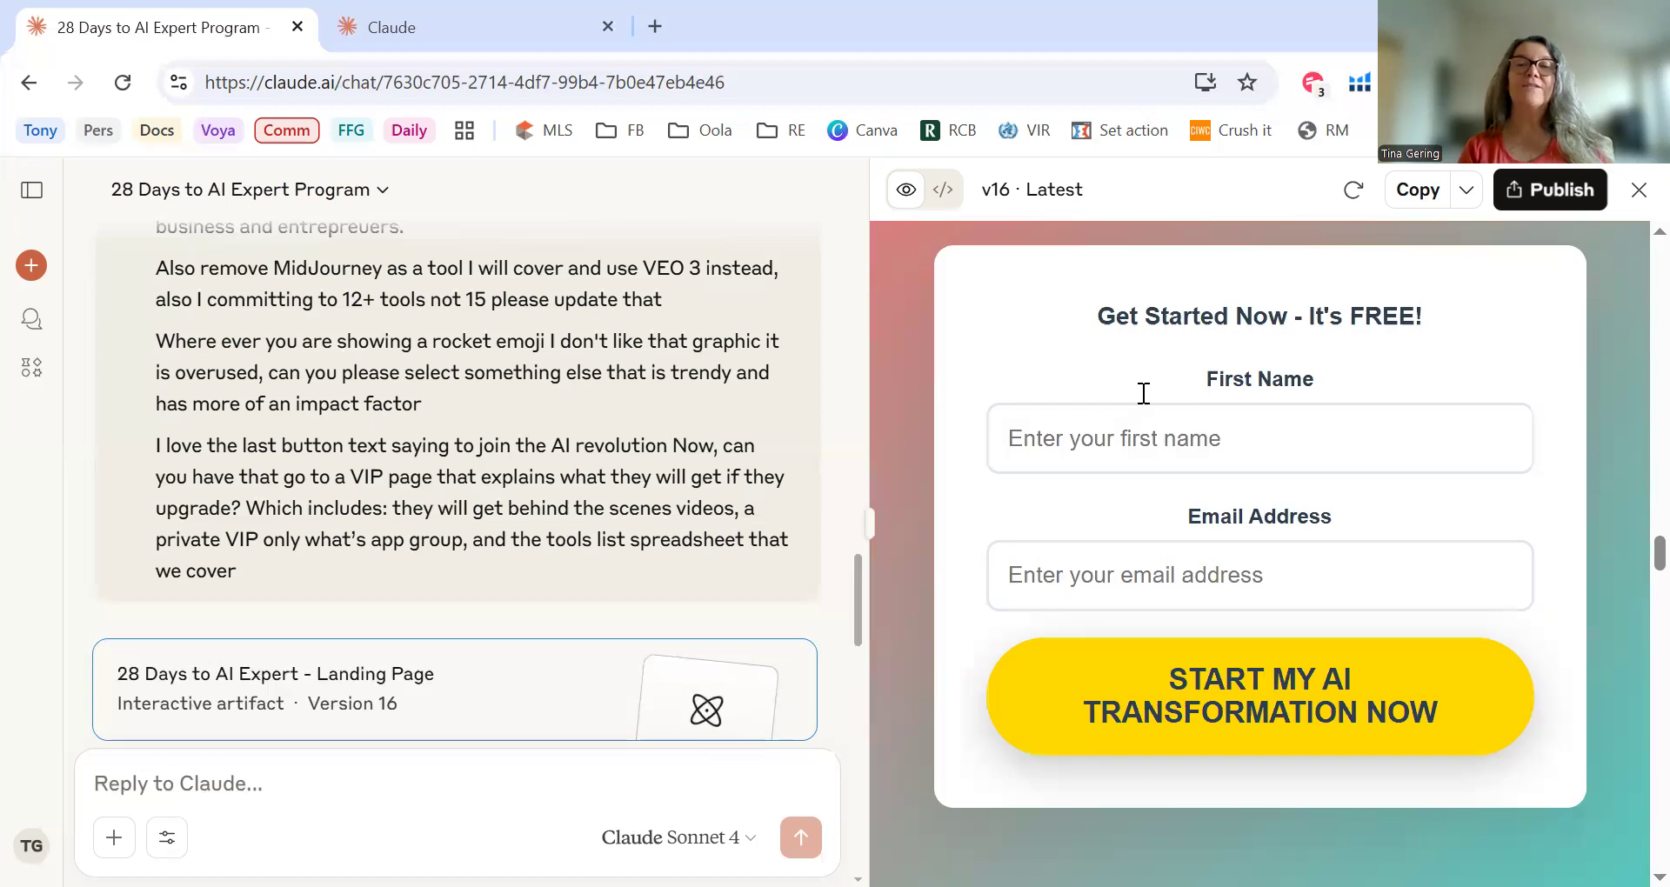
scroll(1218, 348, down, 4)
scroll(1224, 346, up, 1)
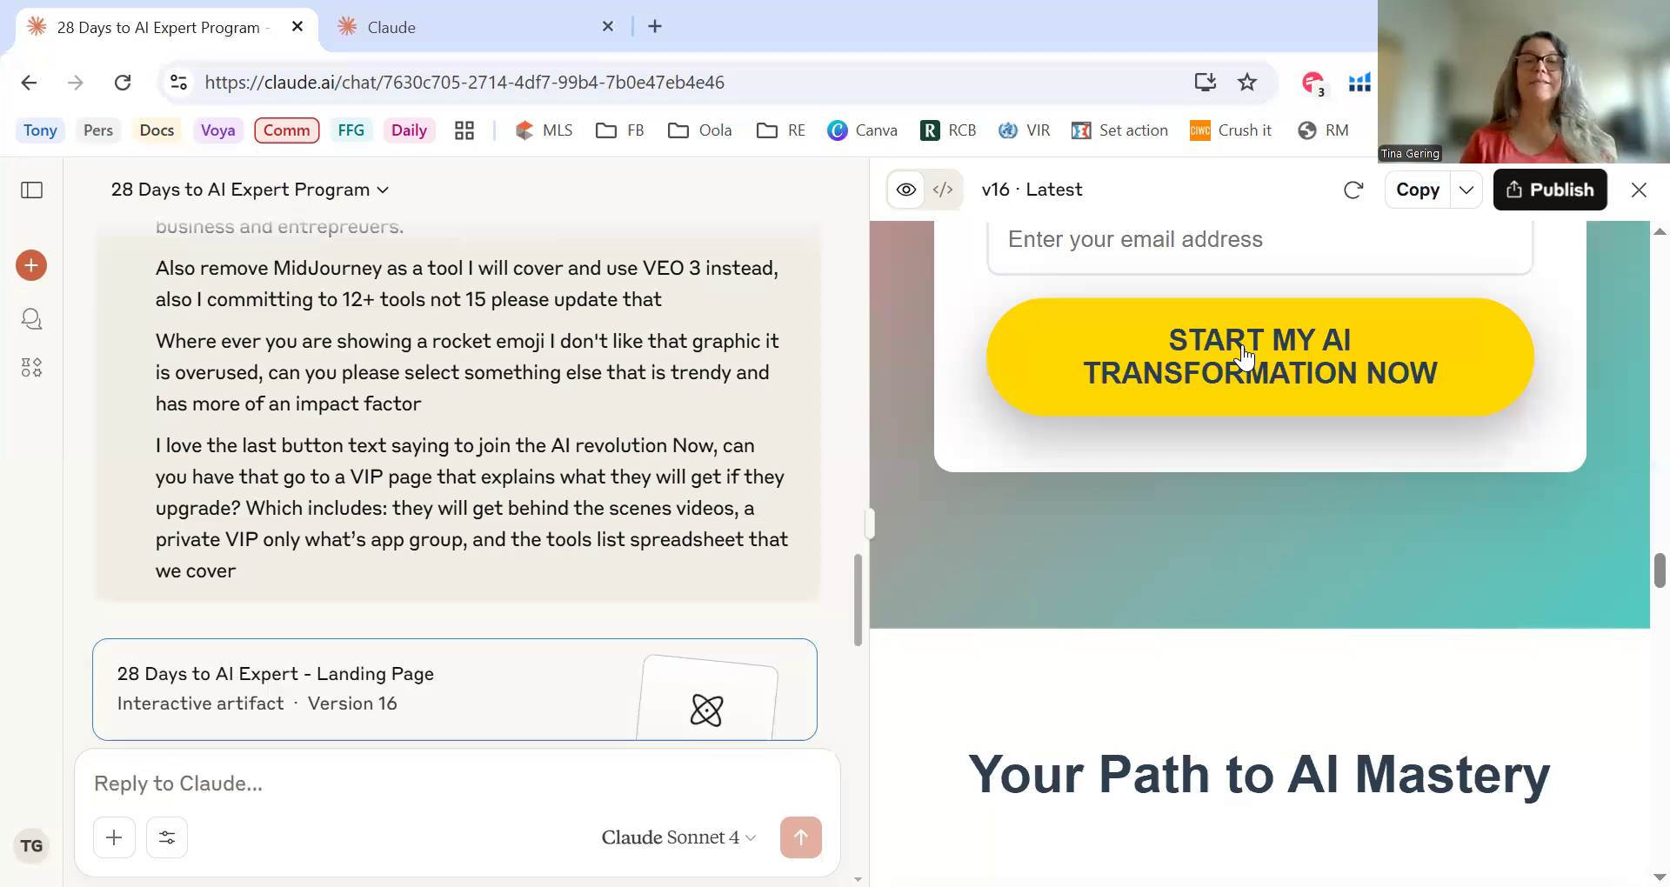
Step: Check the "Your Path to AI Mastery" steps, their Facebook, YouTube and VIP buttons, and the closing call to action
scroll(1244, 356, down, 4)
scroll(1244, 356, down, 4)
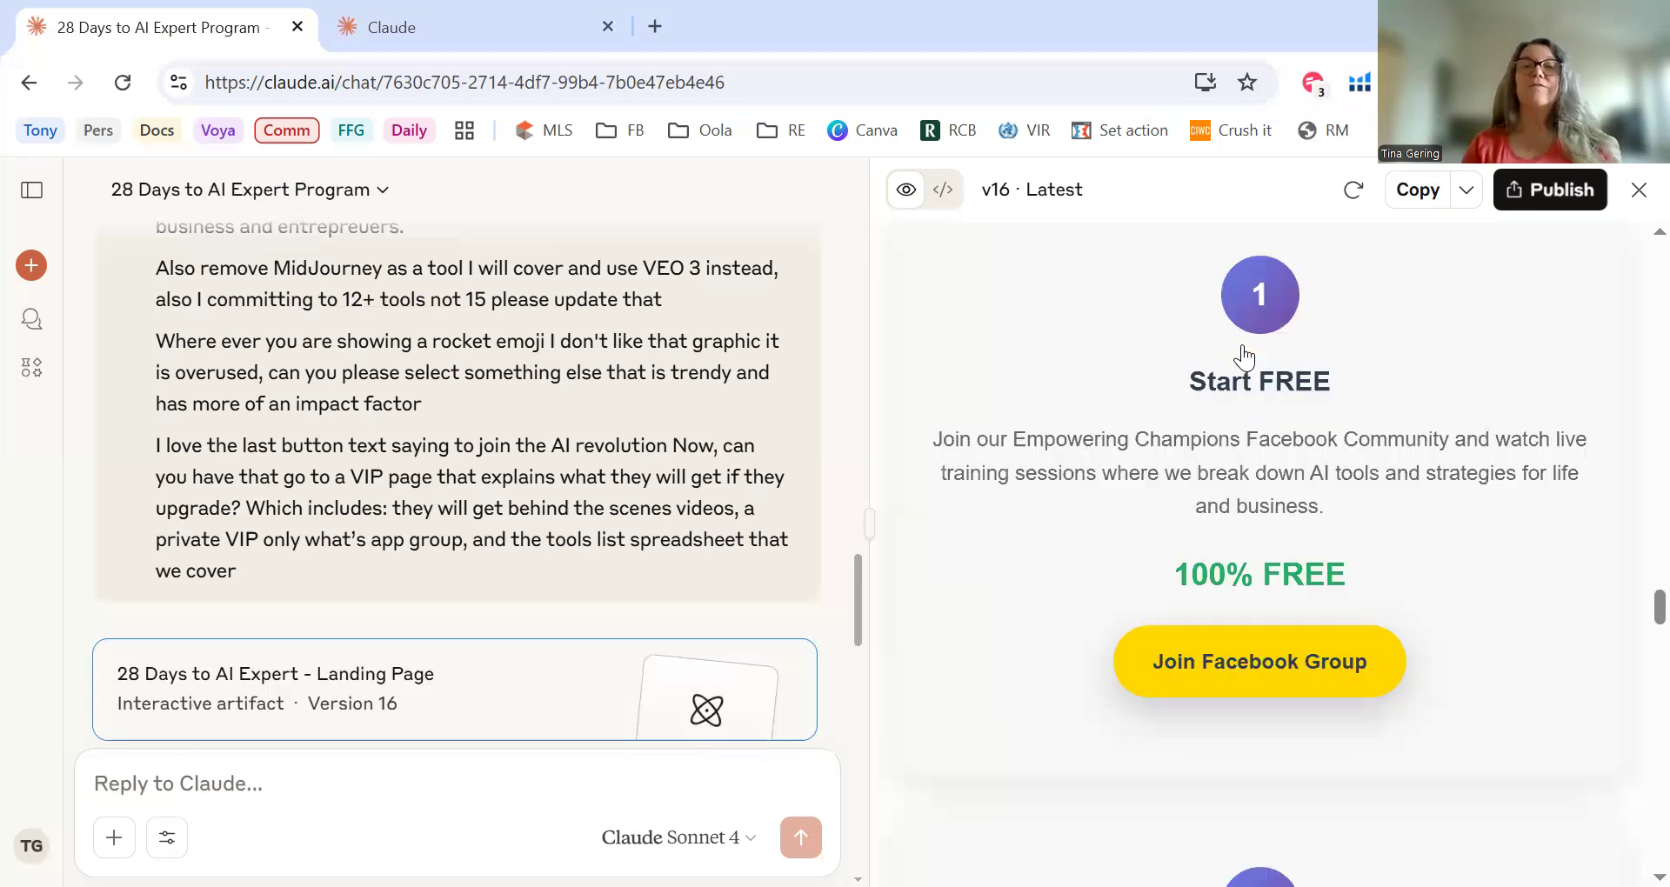
scroll(1244, 356, down, 3)
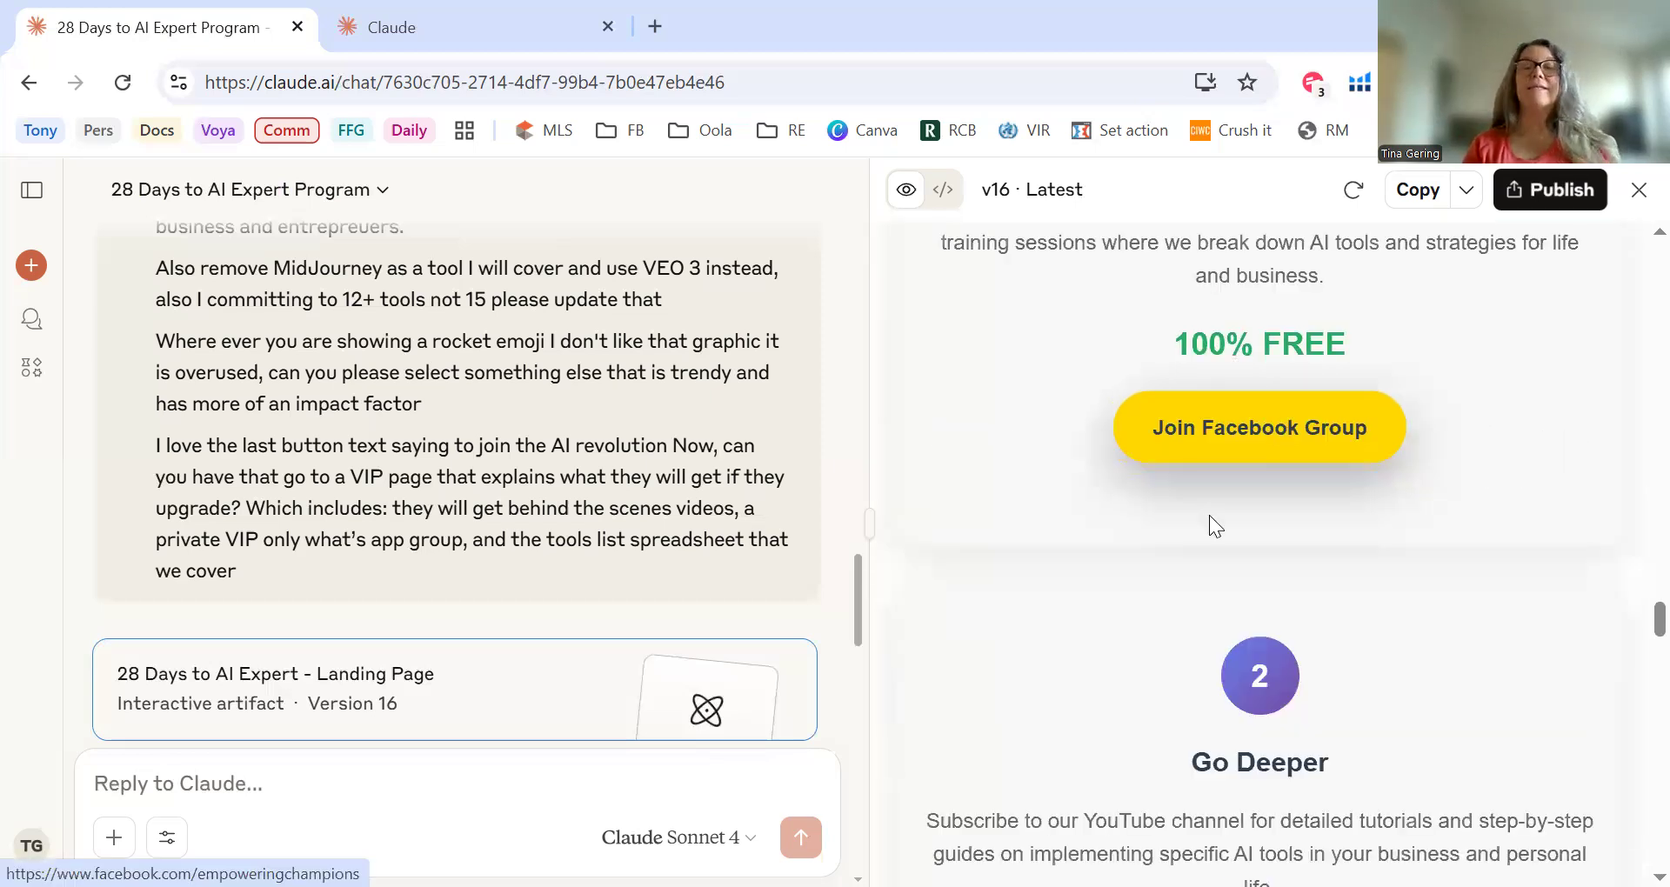
scroll(1250, 624, down, 4)
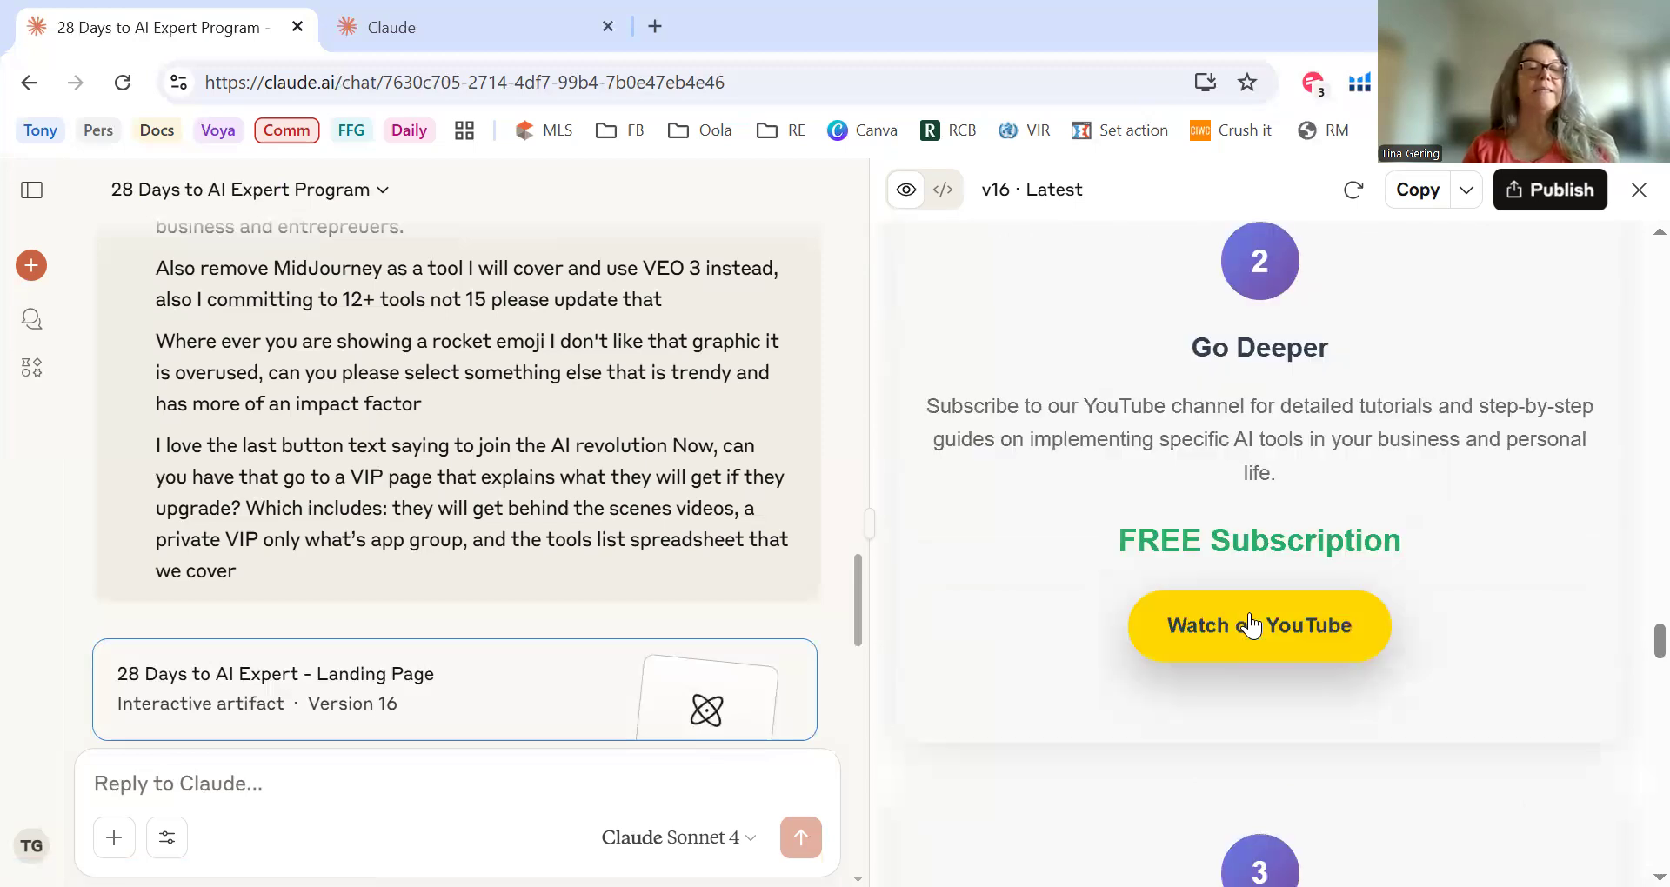
scroll(1250, 625, down, 1)
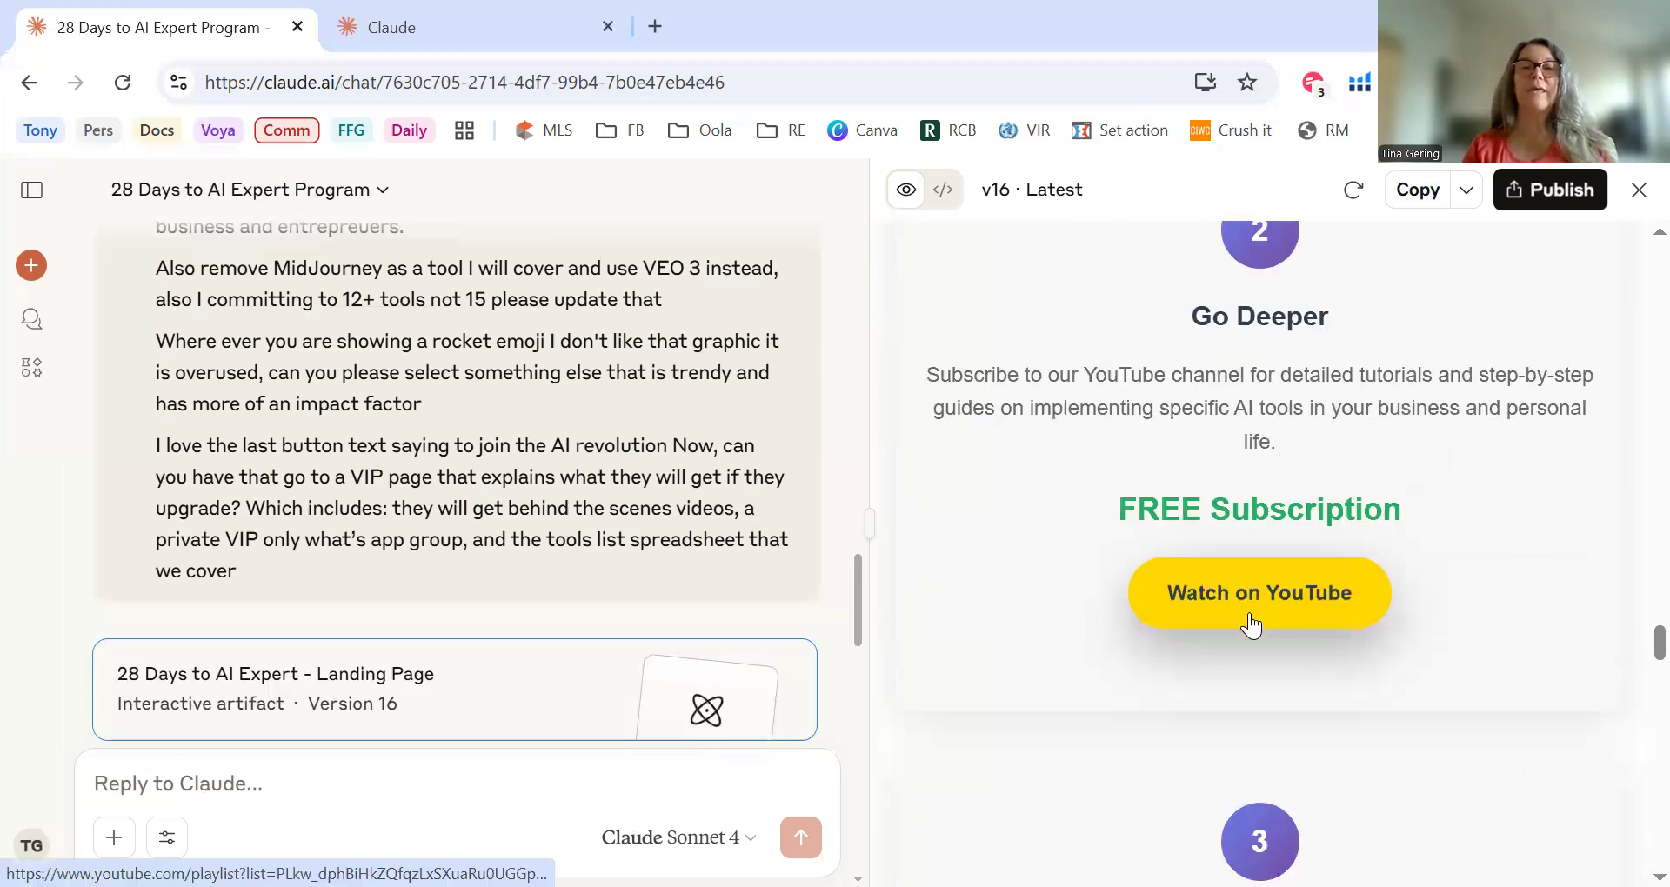
scroll(1250, 625, down, 4)
scroll(1253, 635, down, 3)
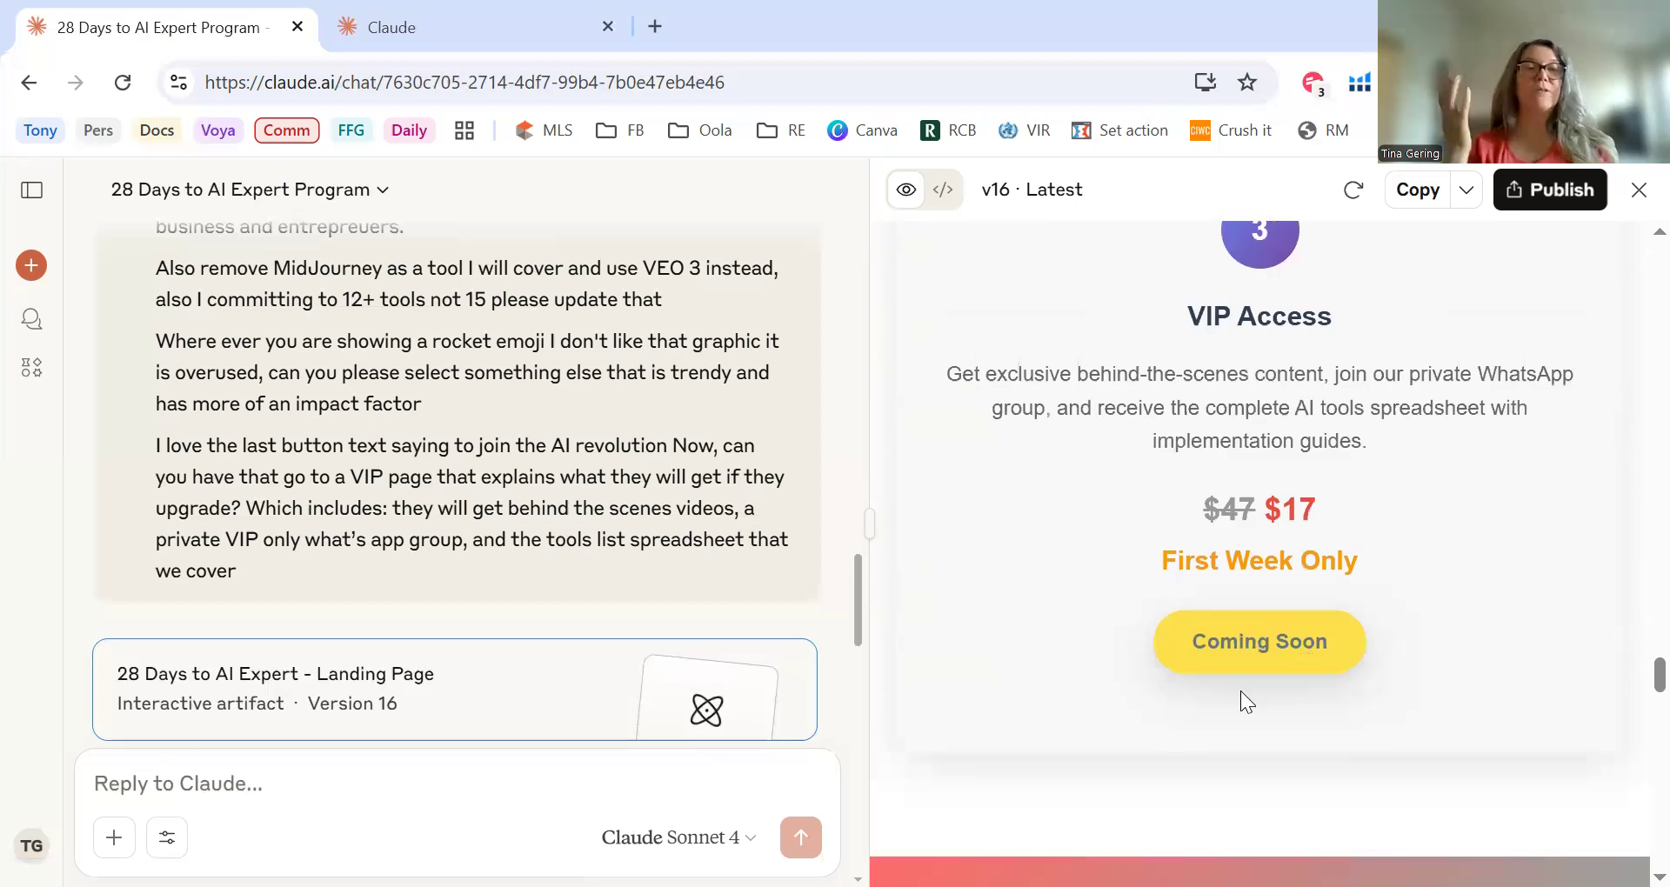
scroll(1240, 690, down, 4)
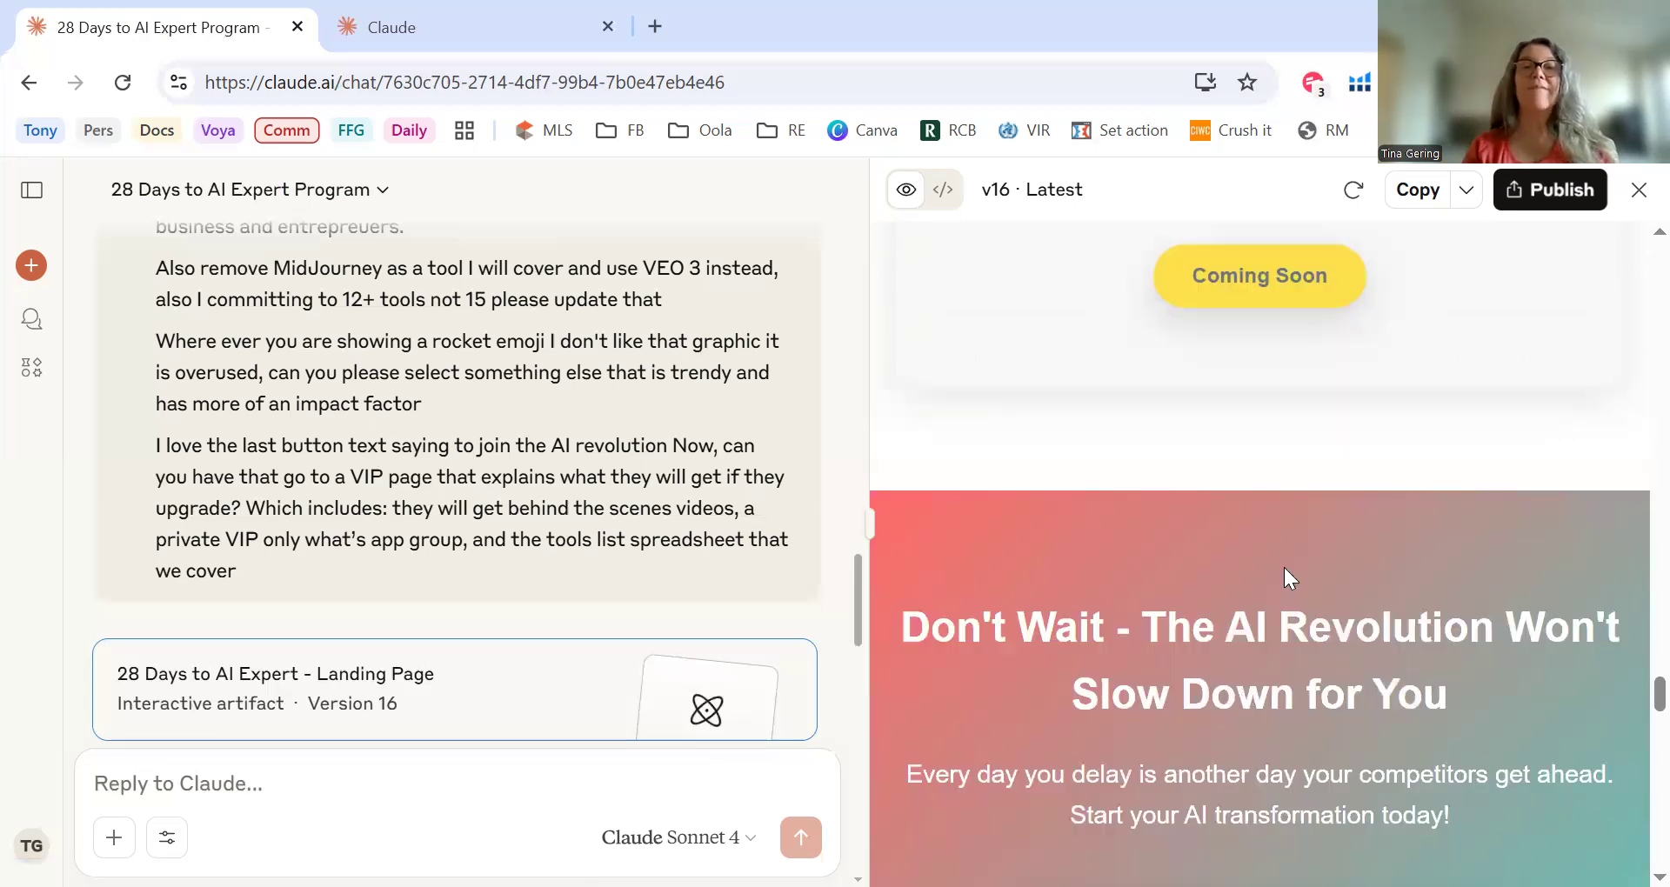
scroll(1284, 567, down, 5)
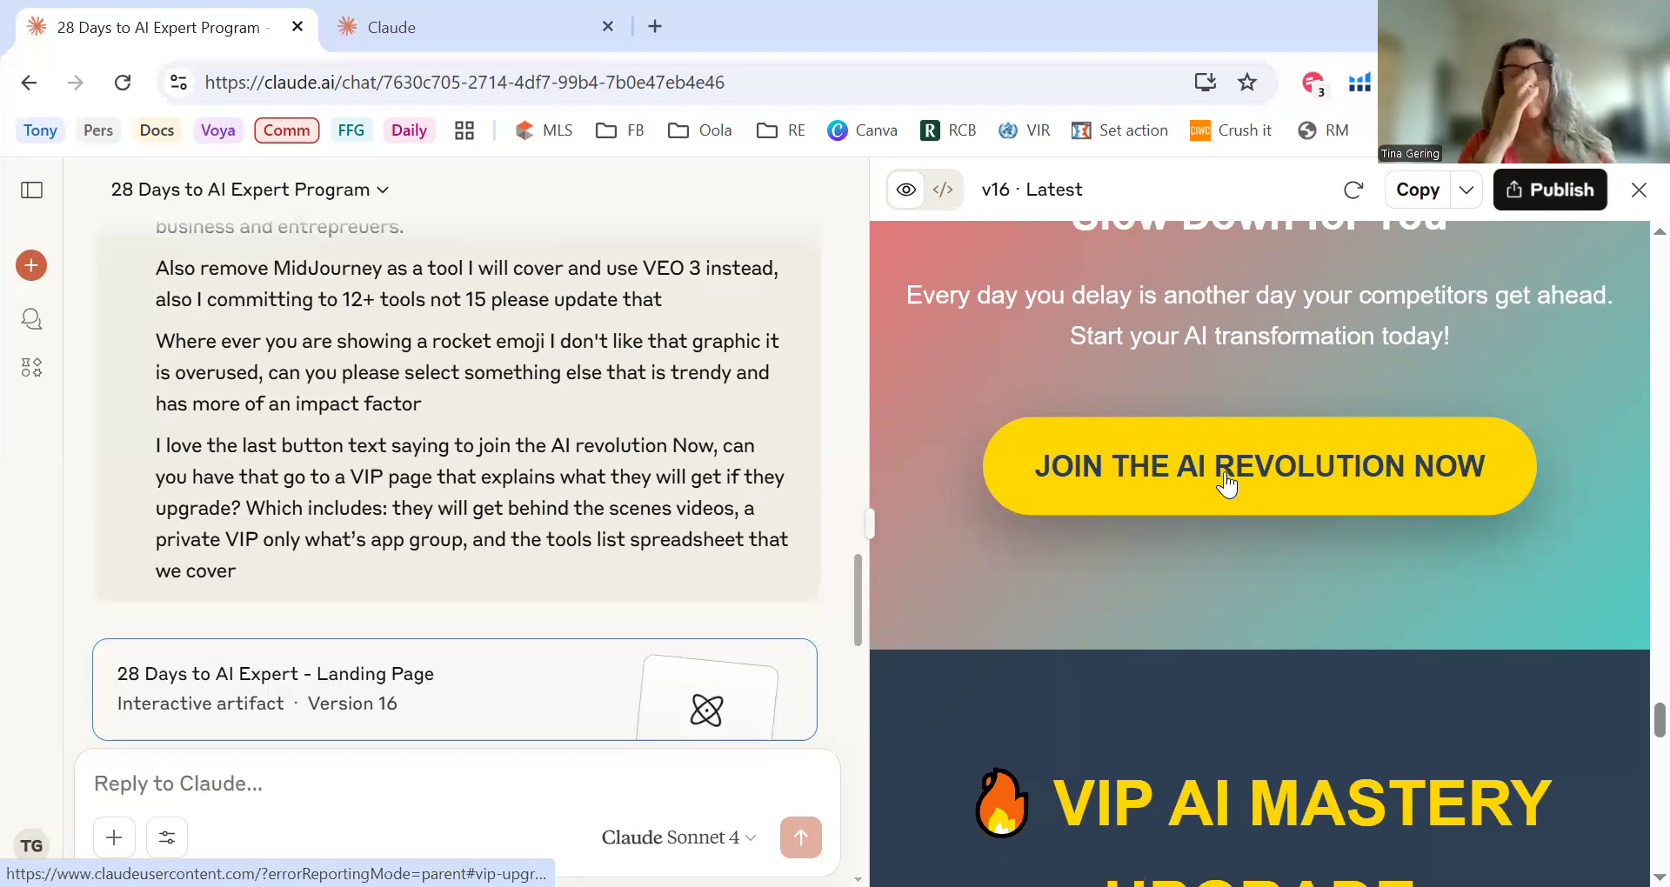
Step: Copy the "JOIN THE AI REVOLUTION NOW" button's link address and review the VIP upgrade section's benefits, pricing offer and upgrade button
right_click(1225, 475)
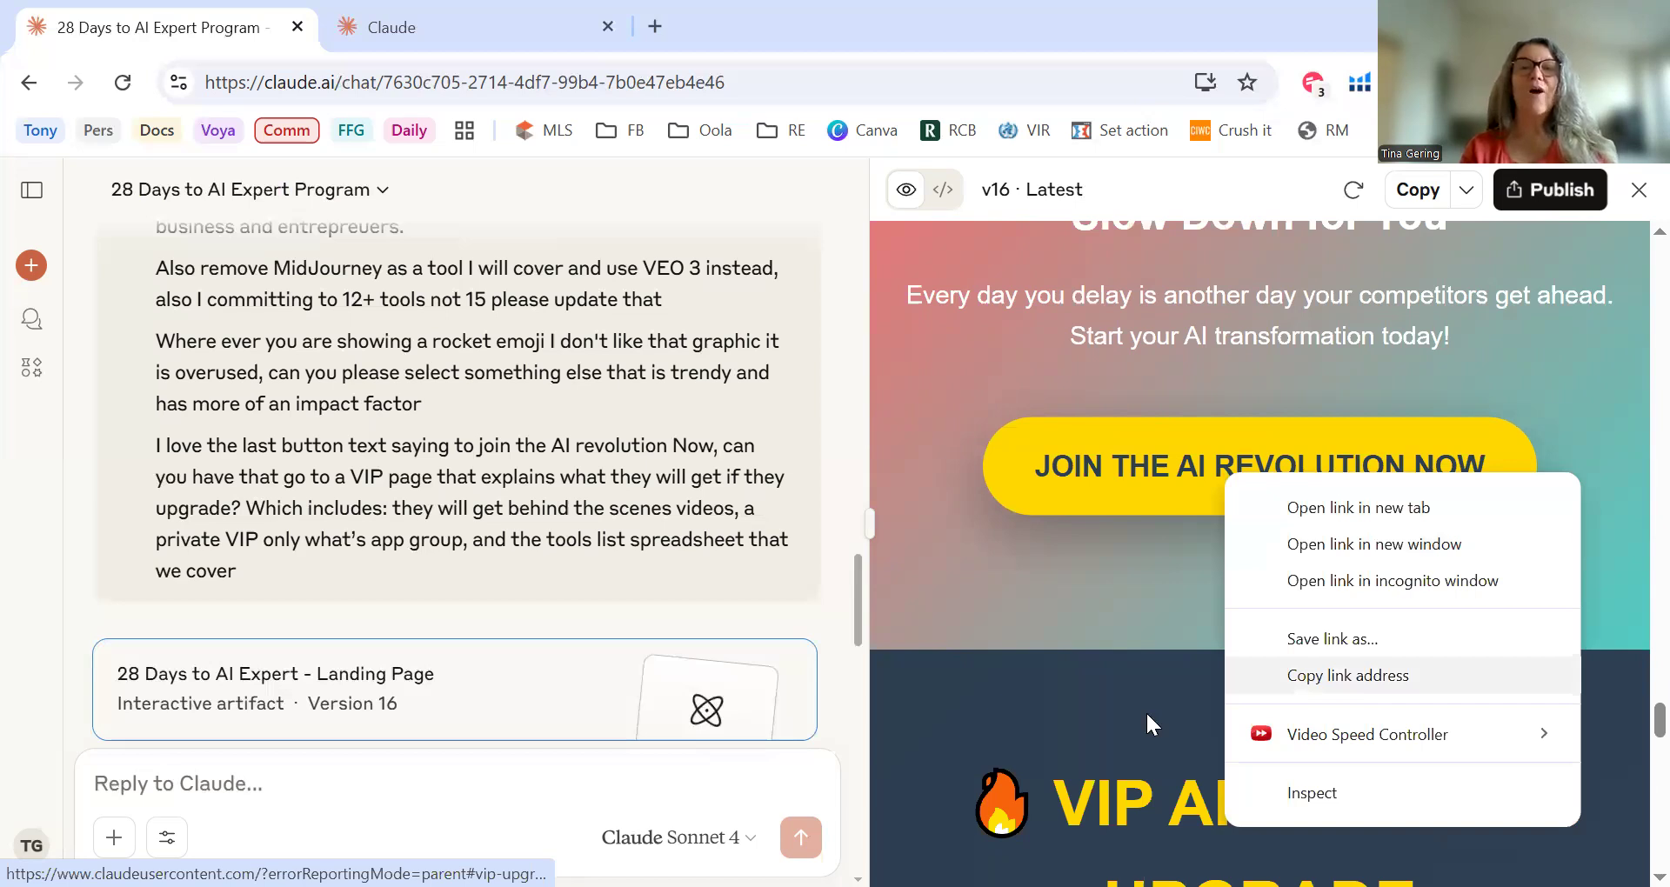
scroll(1146, 711, down, 5)
scroll(1146, 722, down, 2)
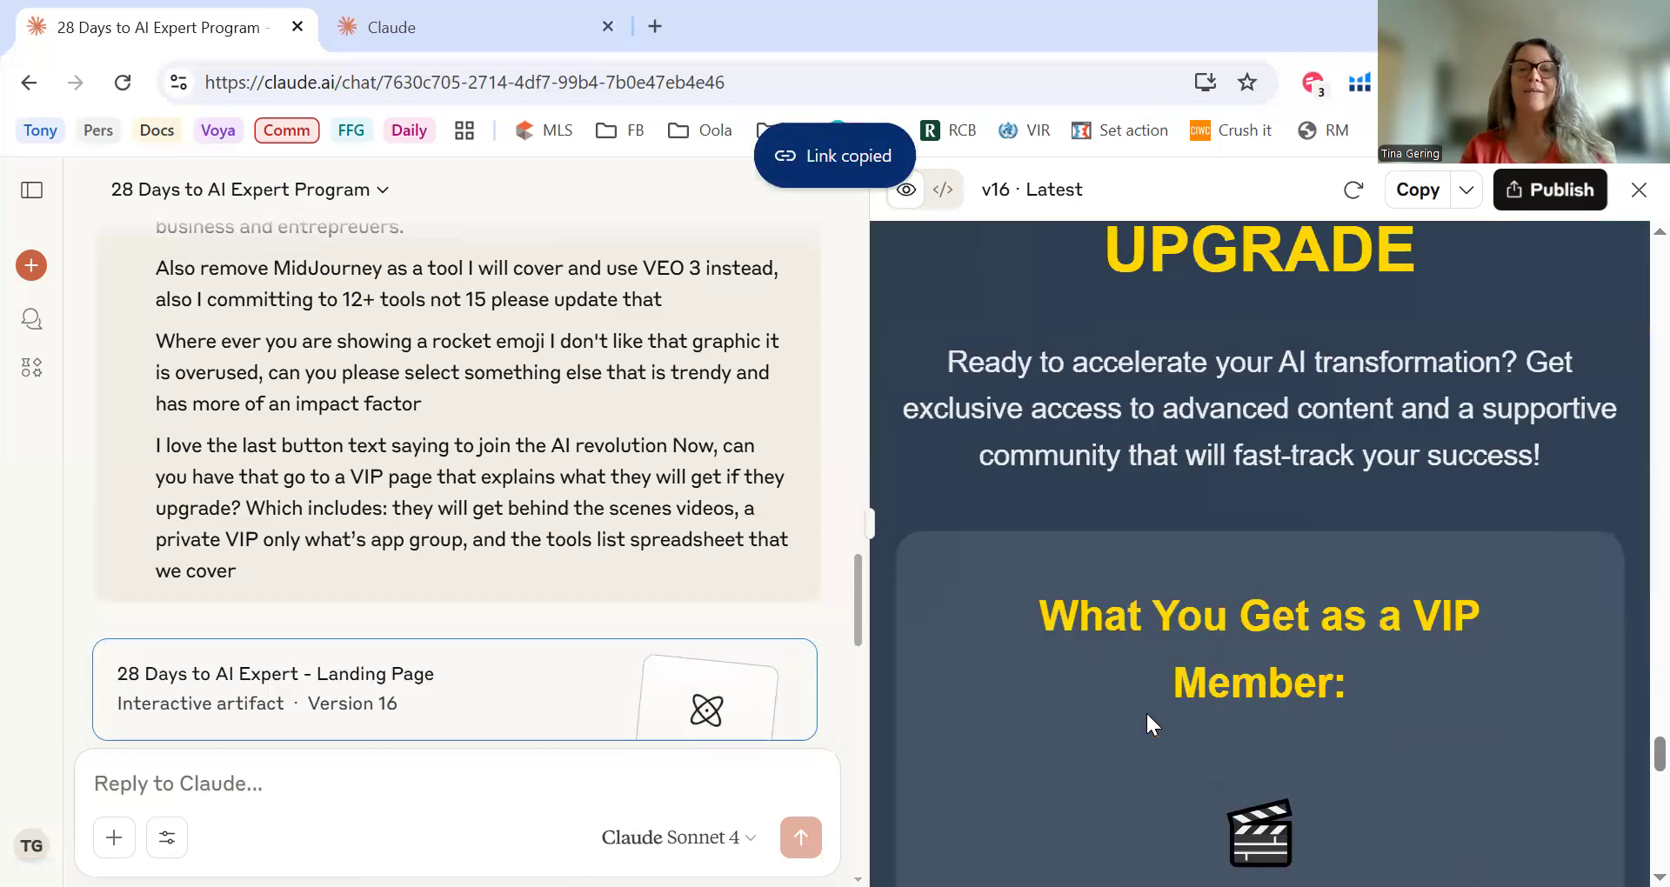
scroll(1148, 673, down, 5)
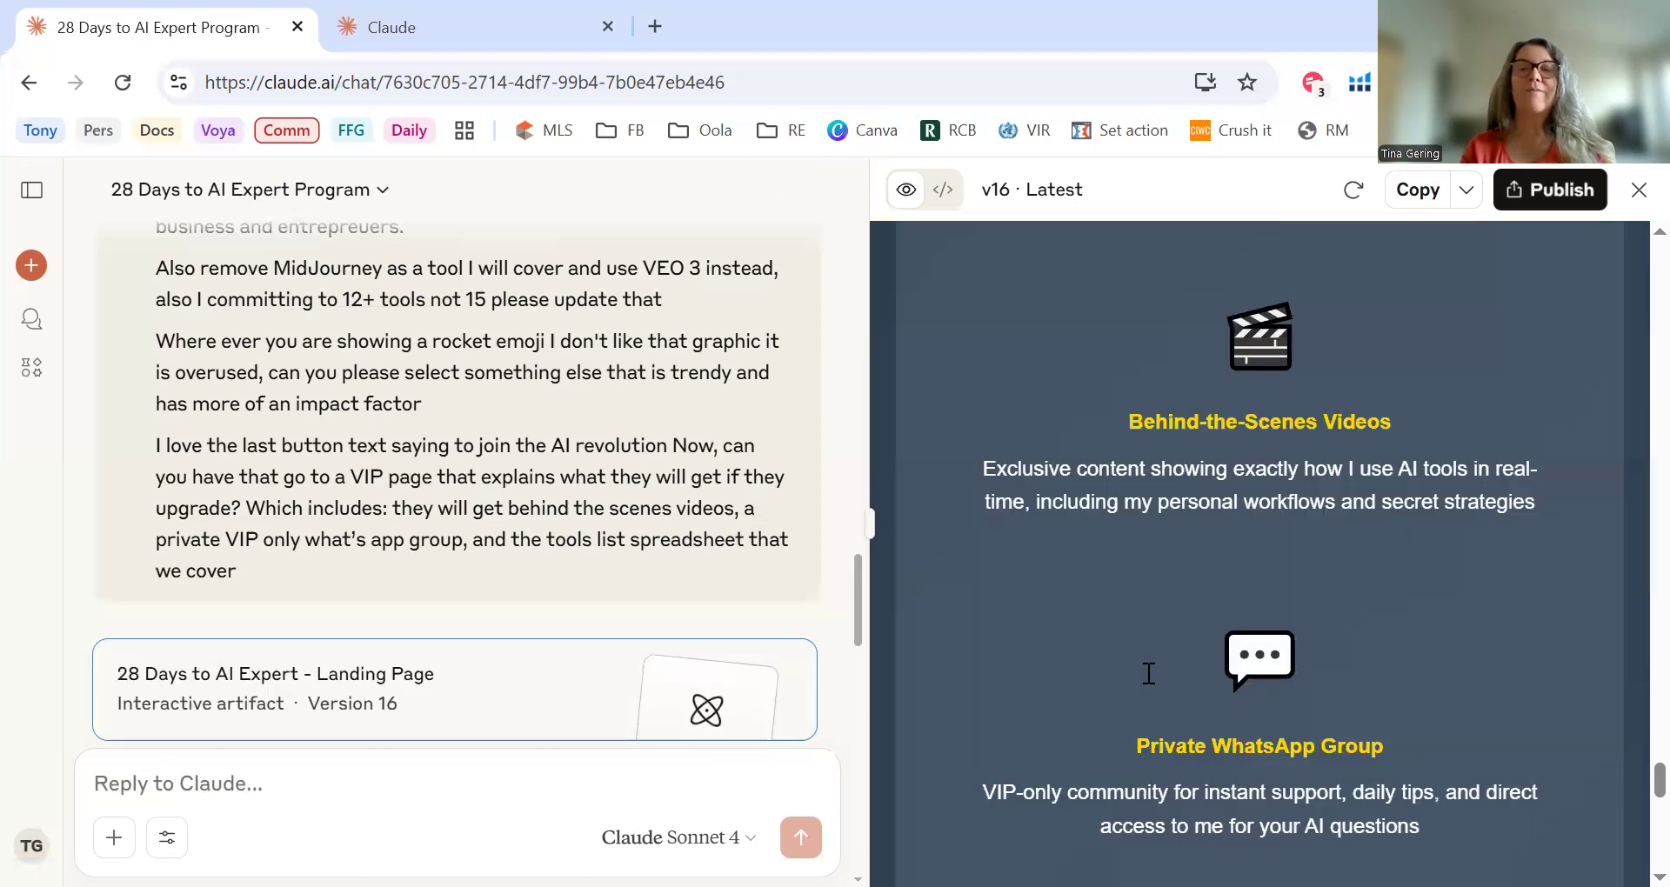
scroll(1148, 673, down, 5)
scroll(1148, 566, down, 1)
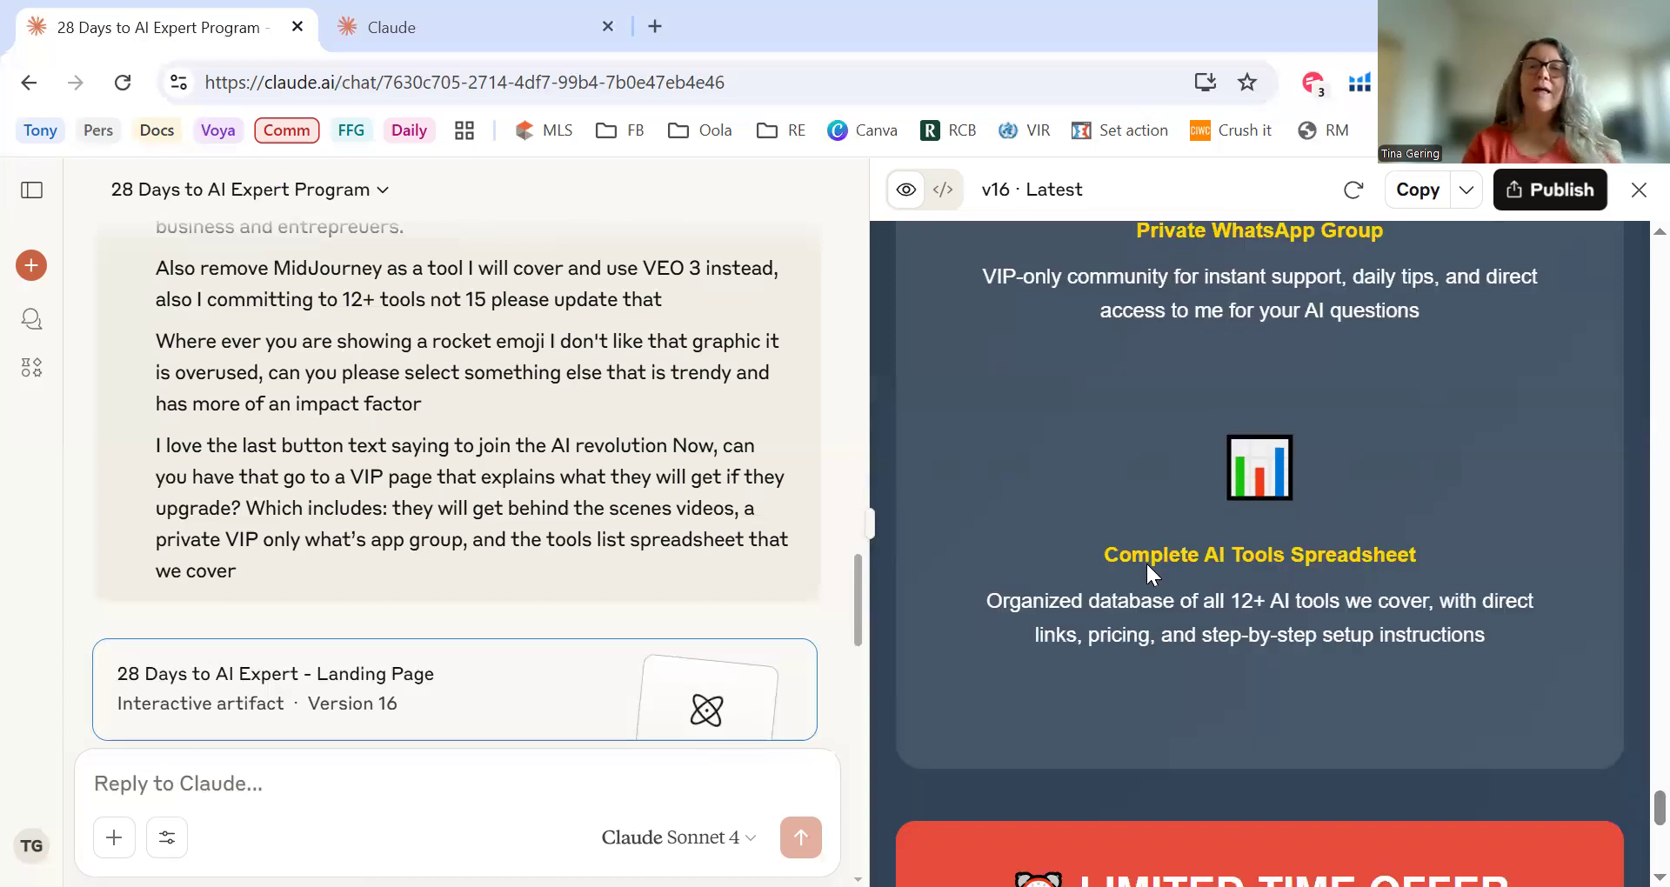
scroll(1148, 574, down, 4)
scroll(1148, 574, down, 3)
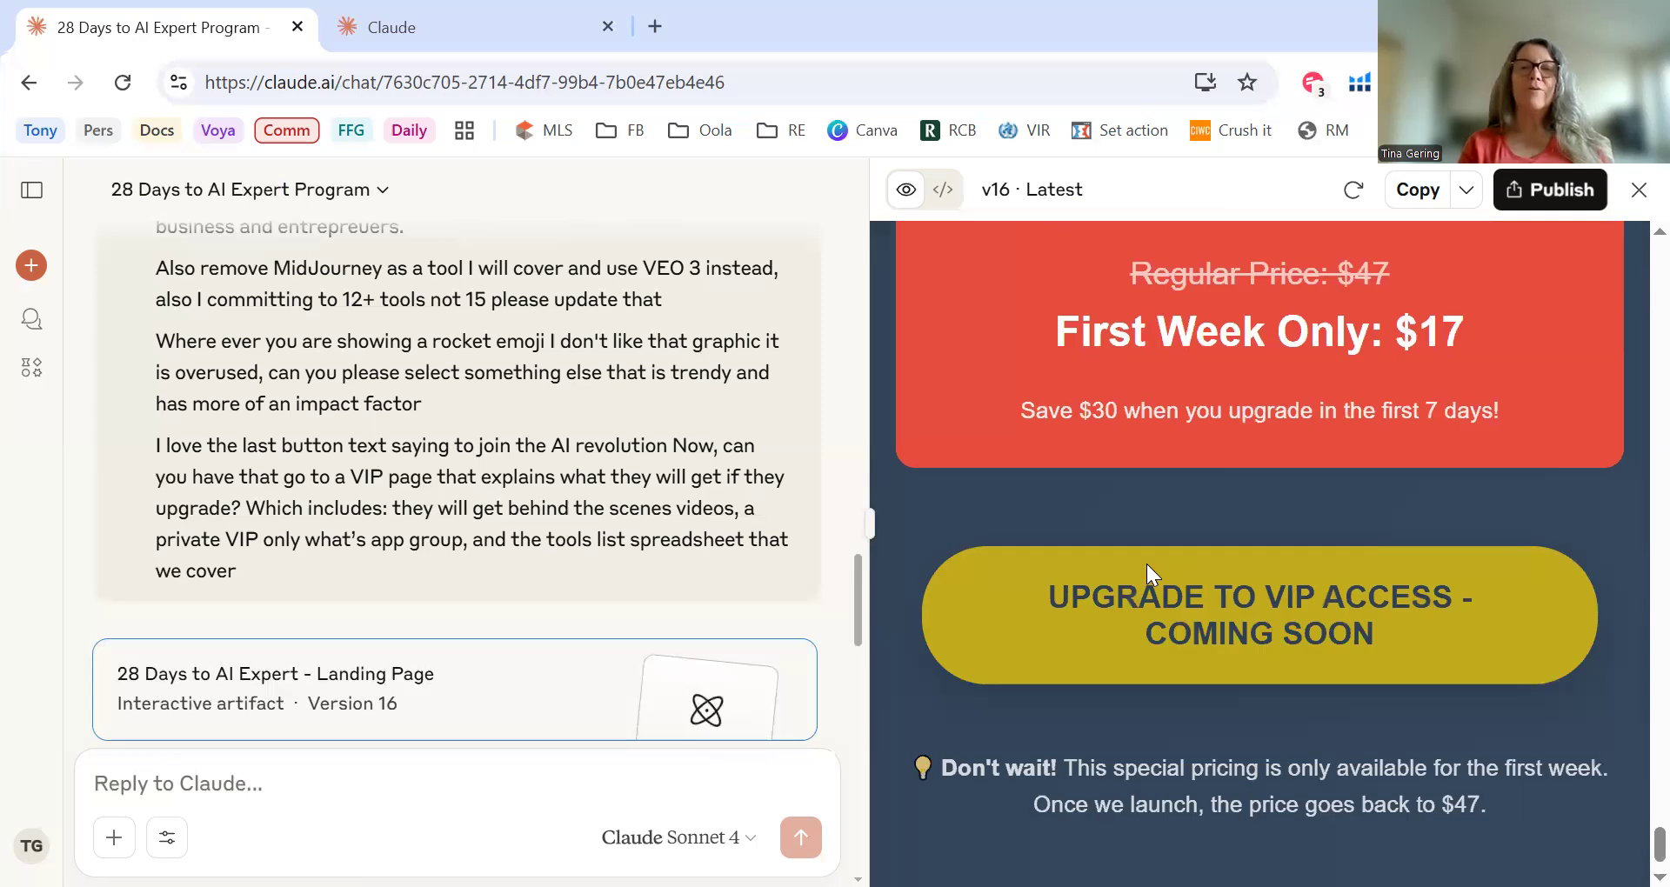
scroll(1147, 564, down, 1)
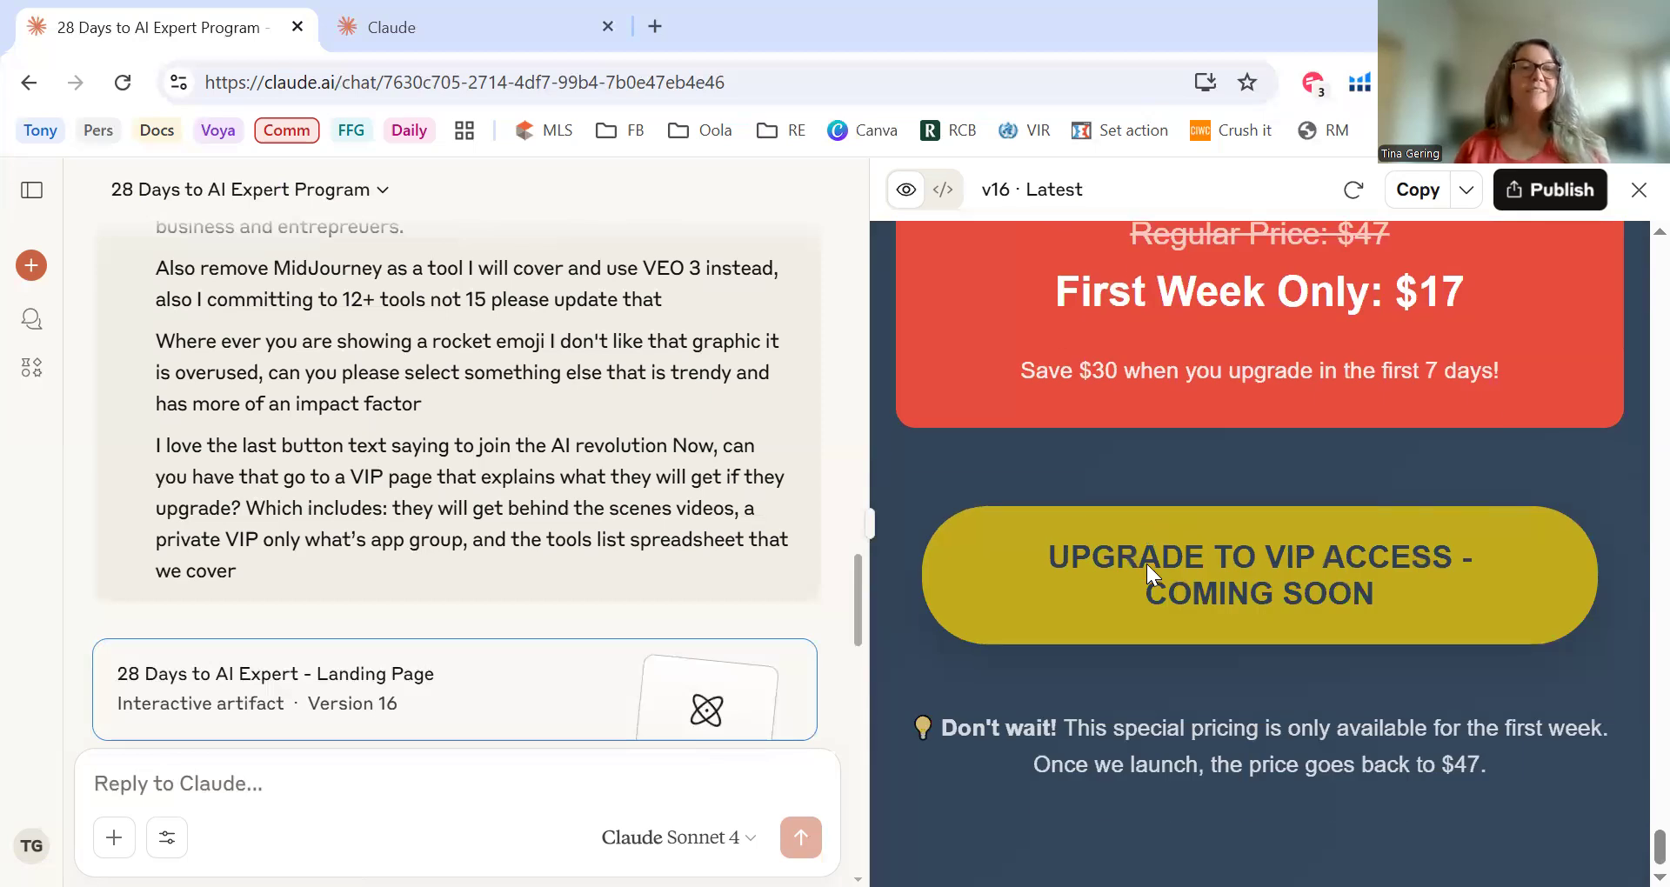
Step: Open the copied VIP upgrade link in the other Claude browser tab to test where it leads
click(521, 26)
click(421, 90)
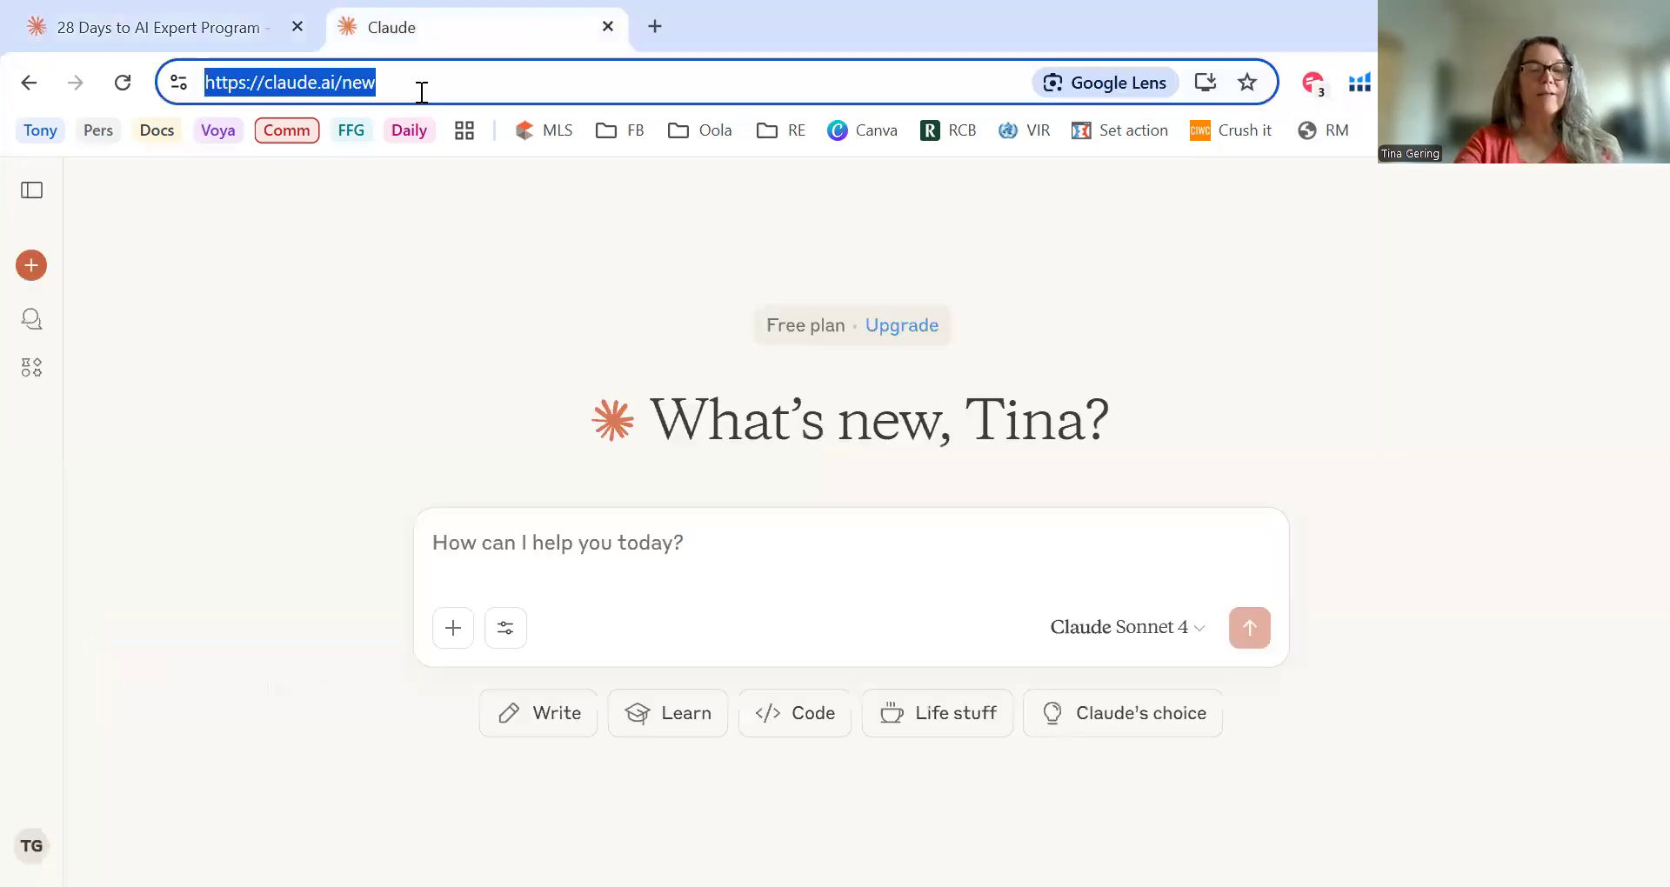
text(https://www.claudeusercontent.com/?errorReportingMode=parent#vip-upgrade)
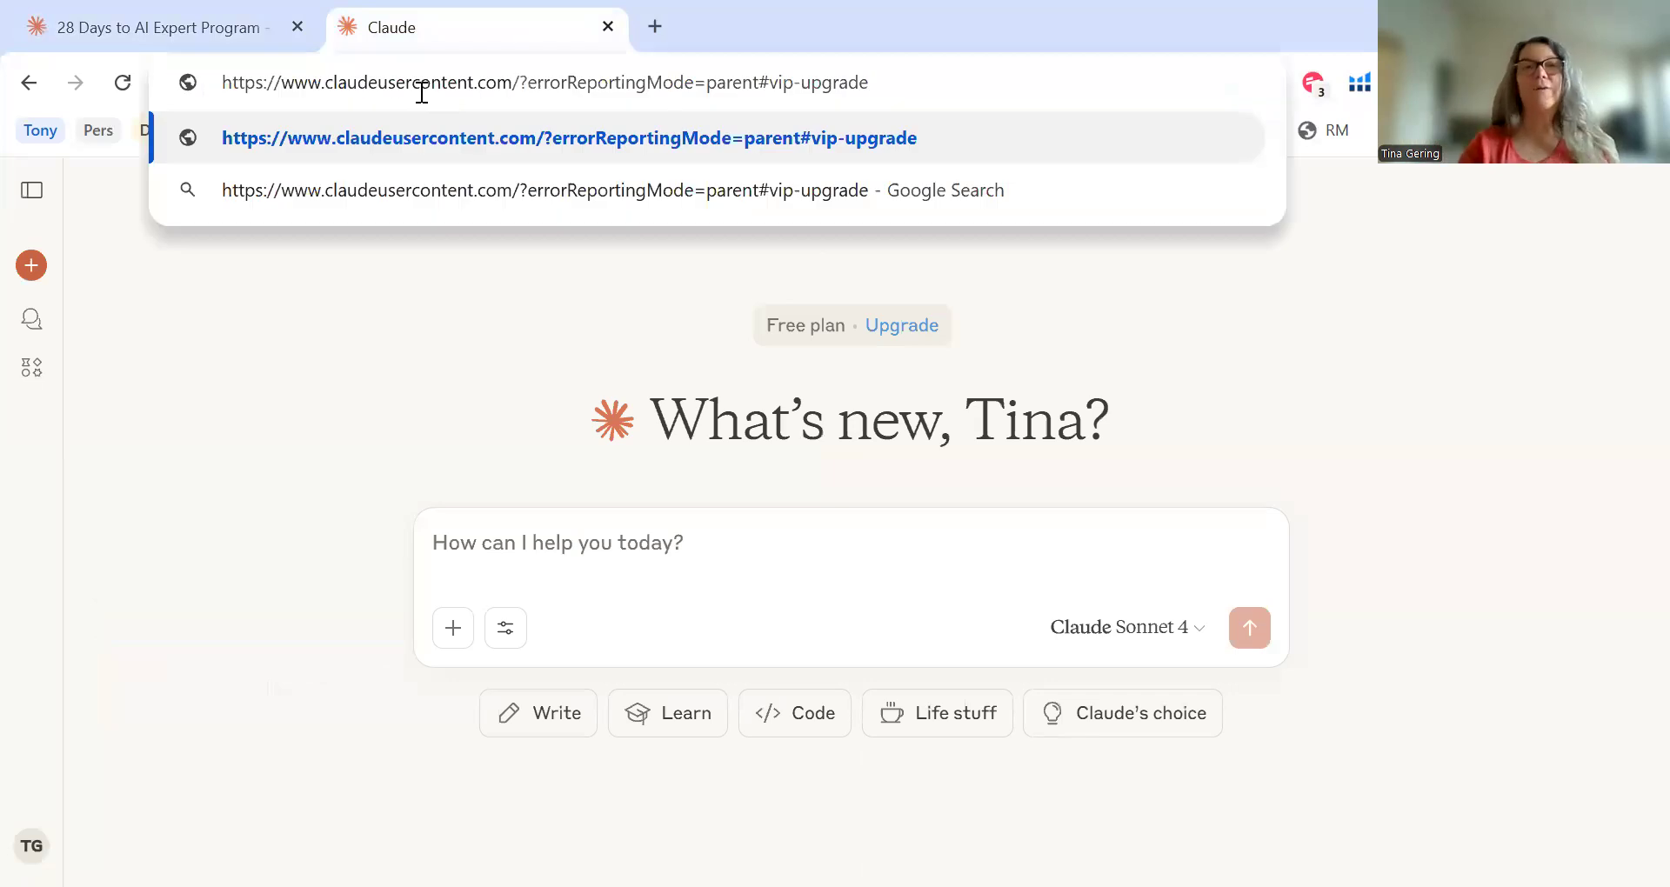
key(Return)
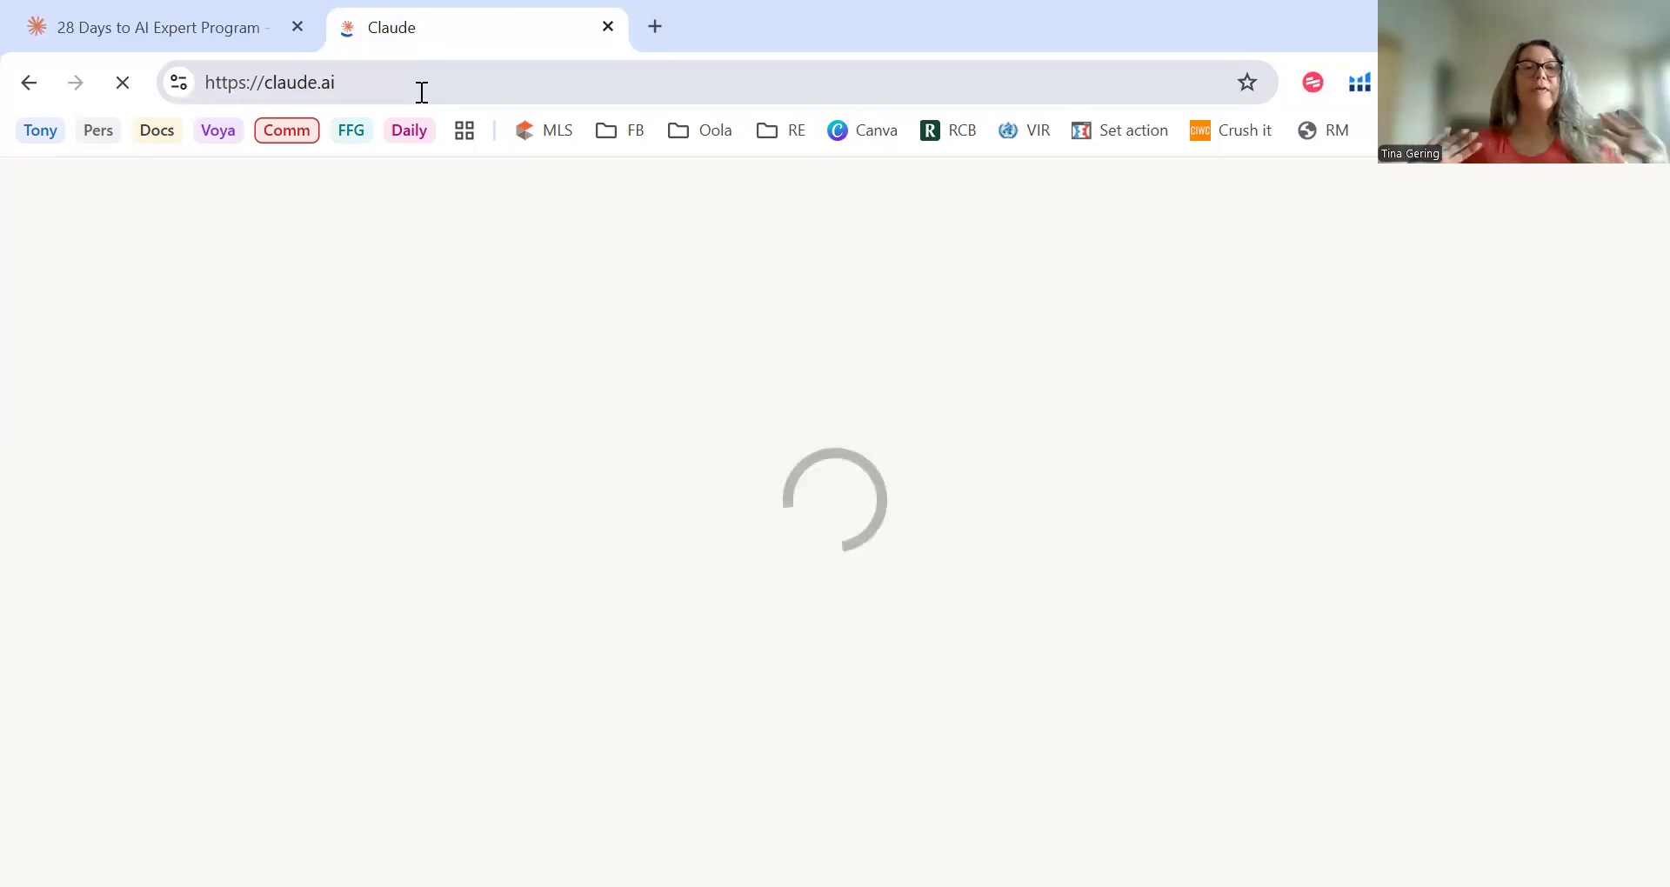
Step: Return to the 28 Days to AI Expert chat and download version 16 of the landing page as HTML
click(158, 26)
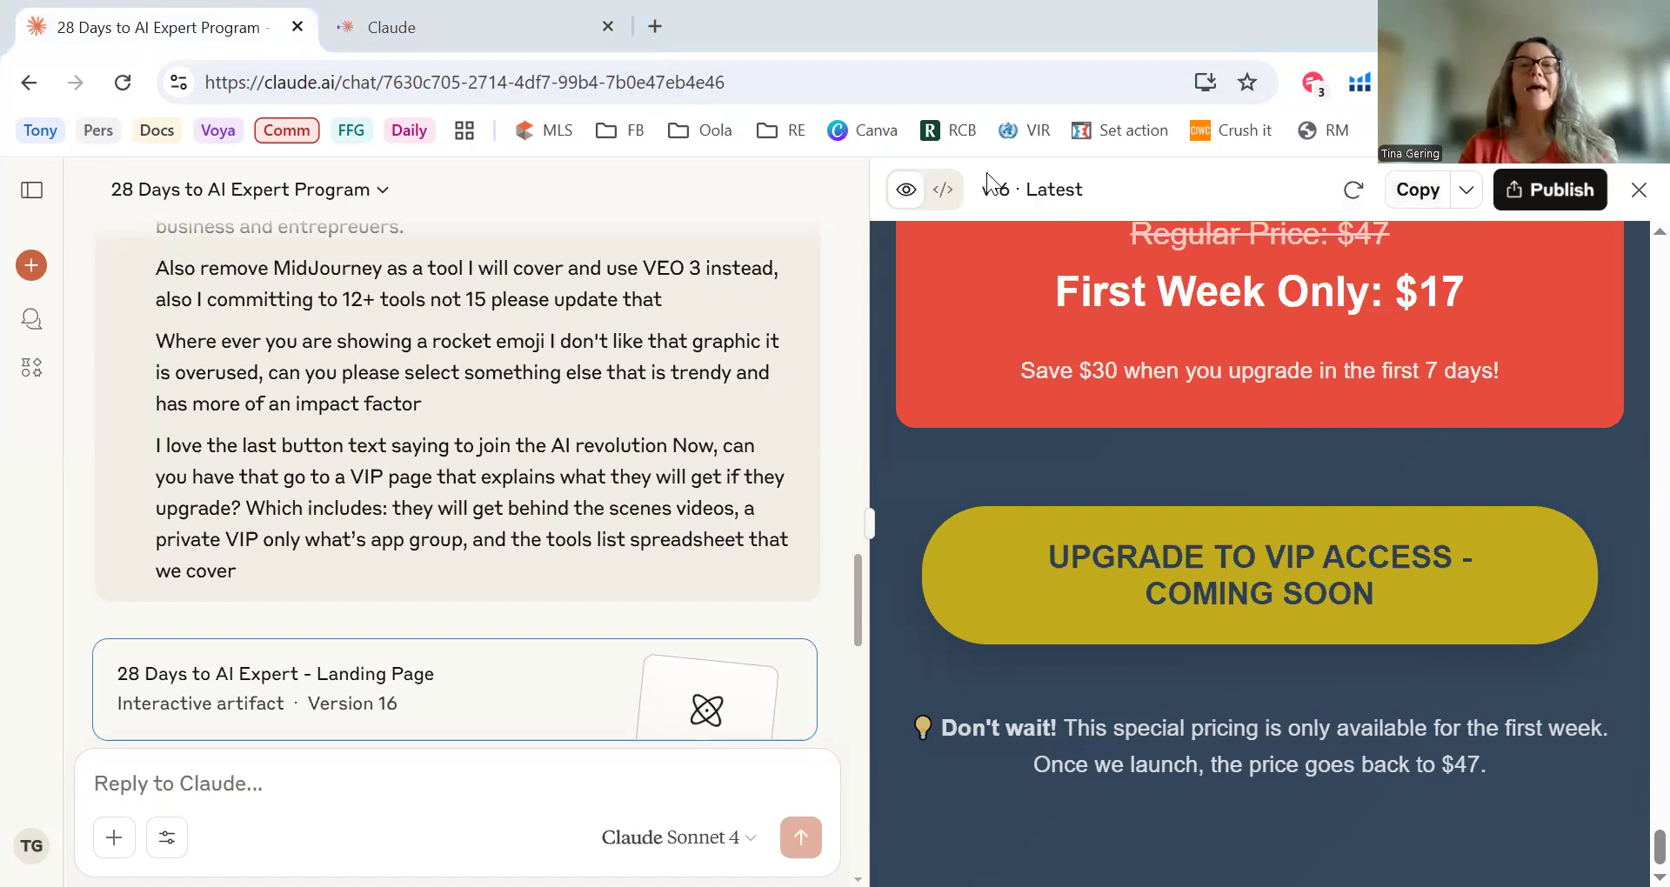
click(1097, 192)
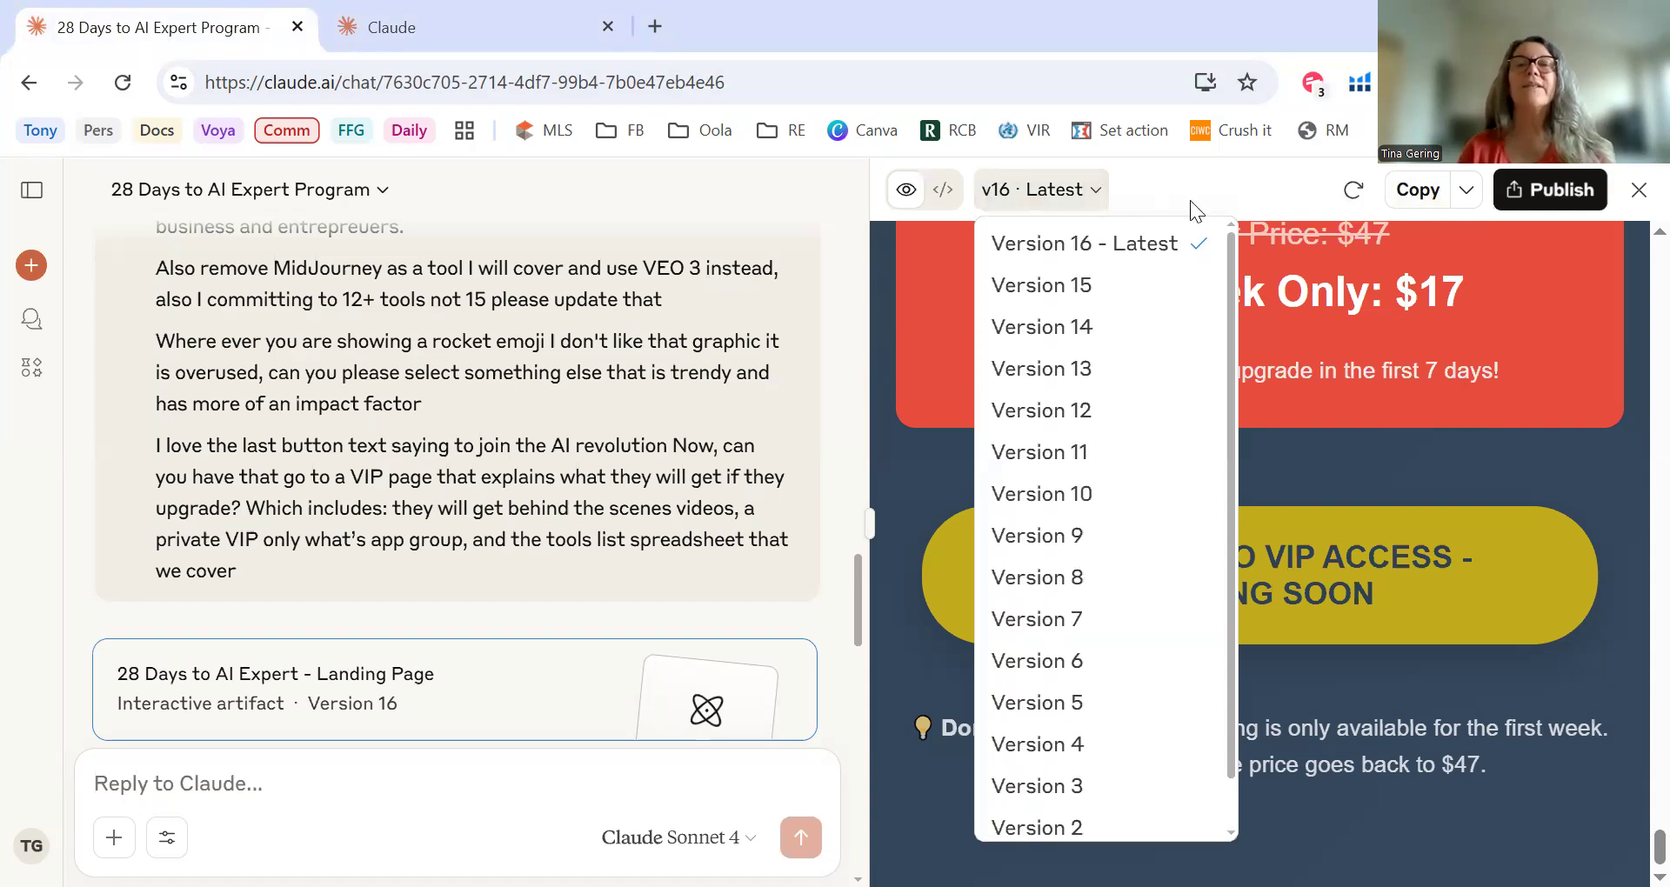
click(1413, 195)
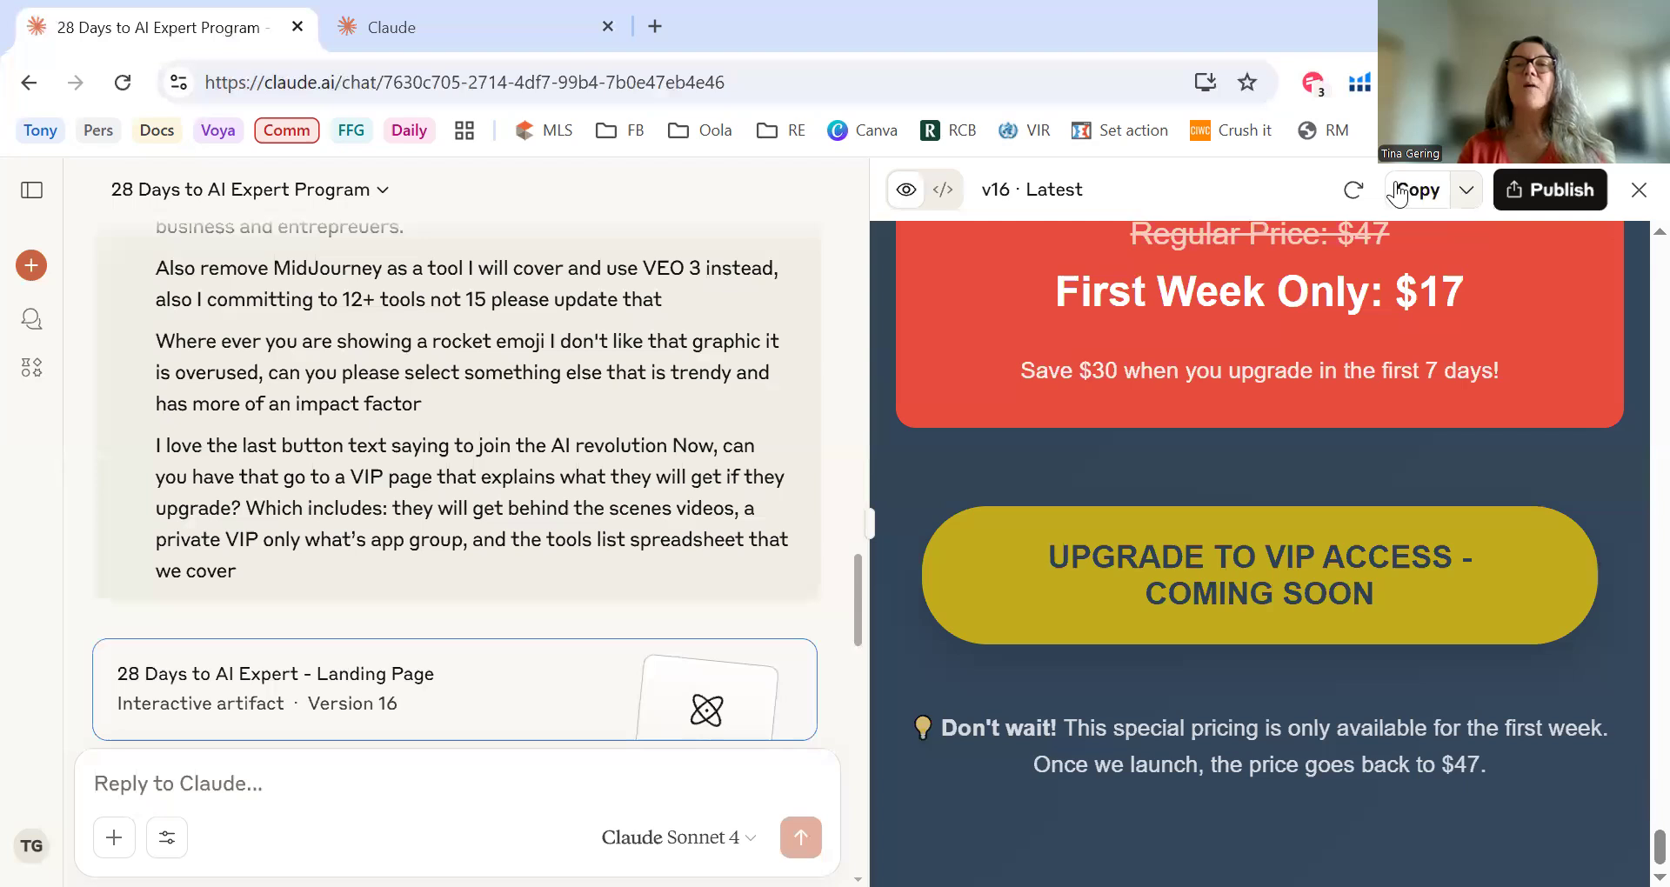
click(1468, 190)
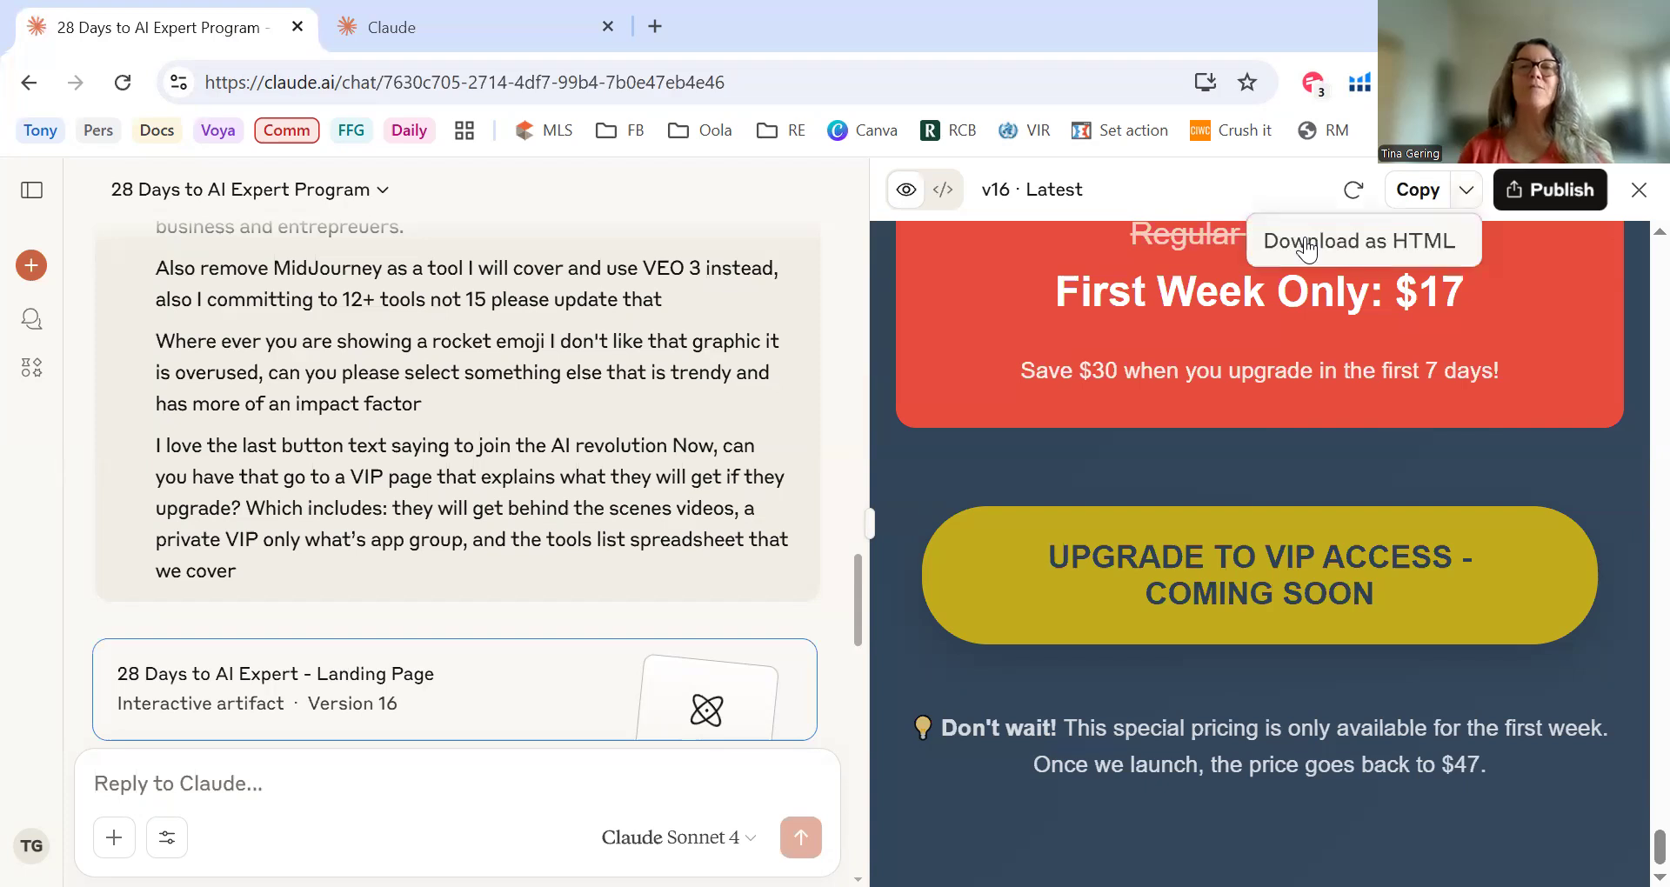
click(1307, 248)
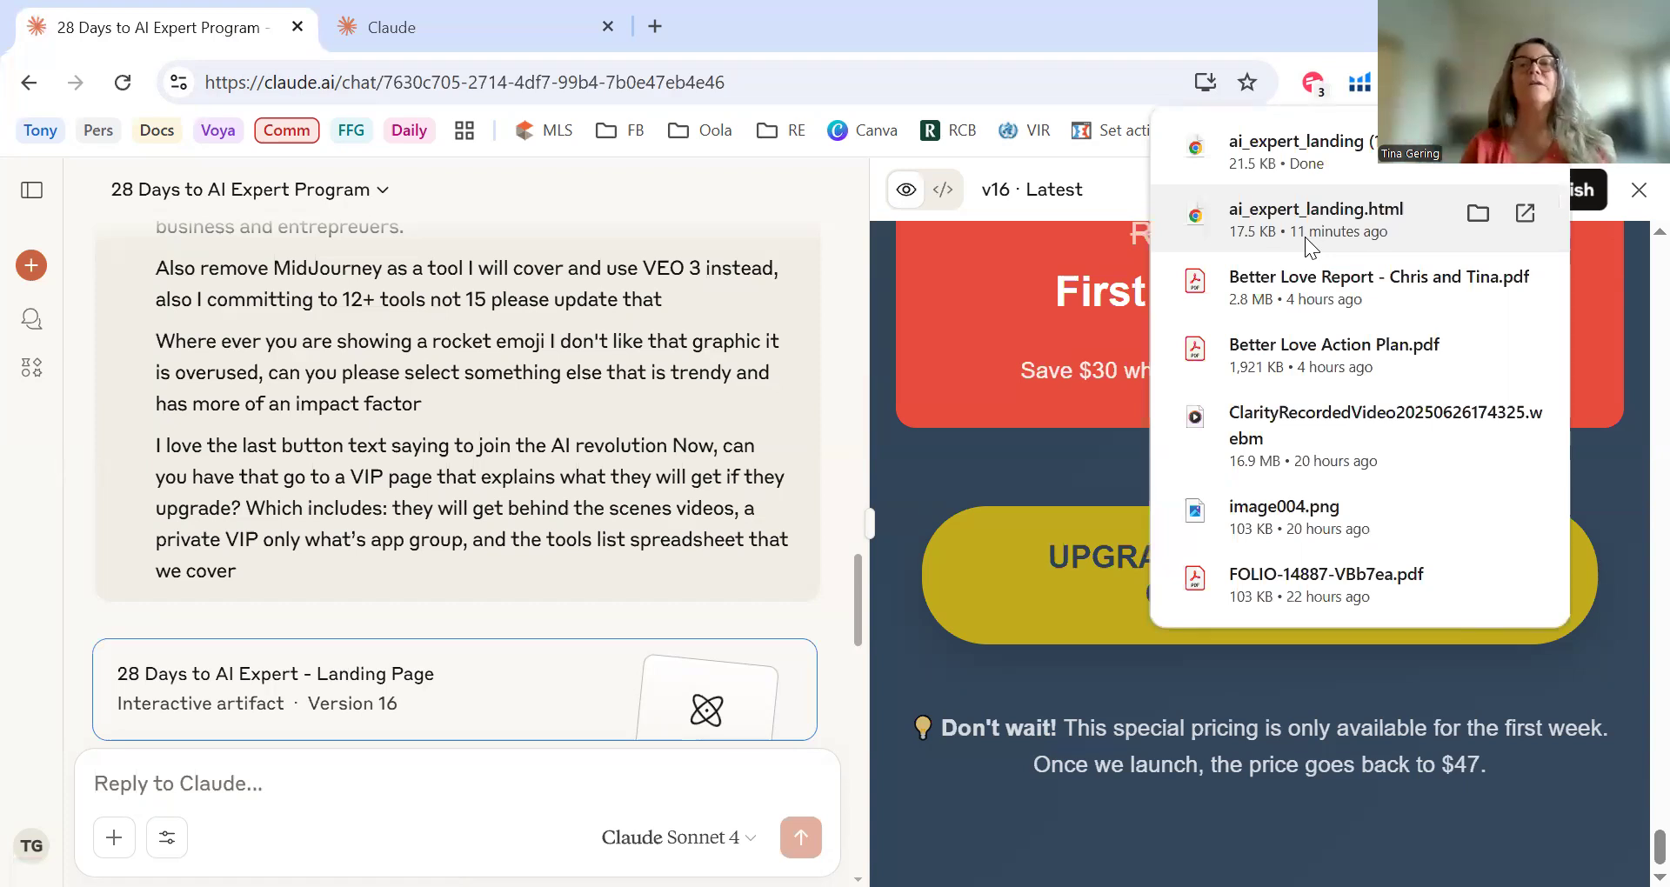
click(1119, 172)
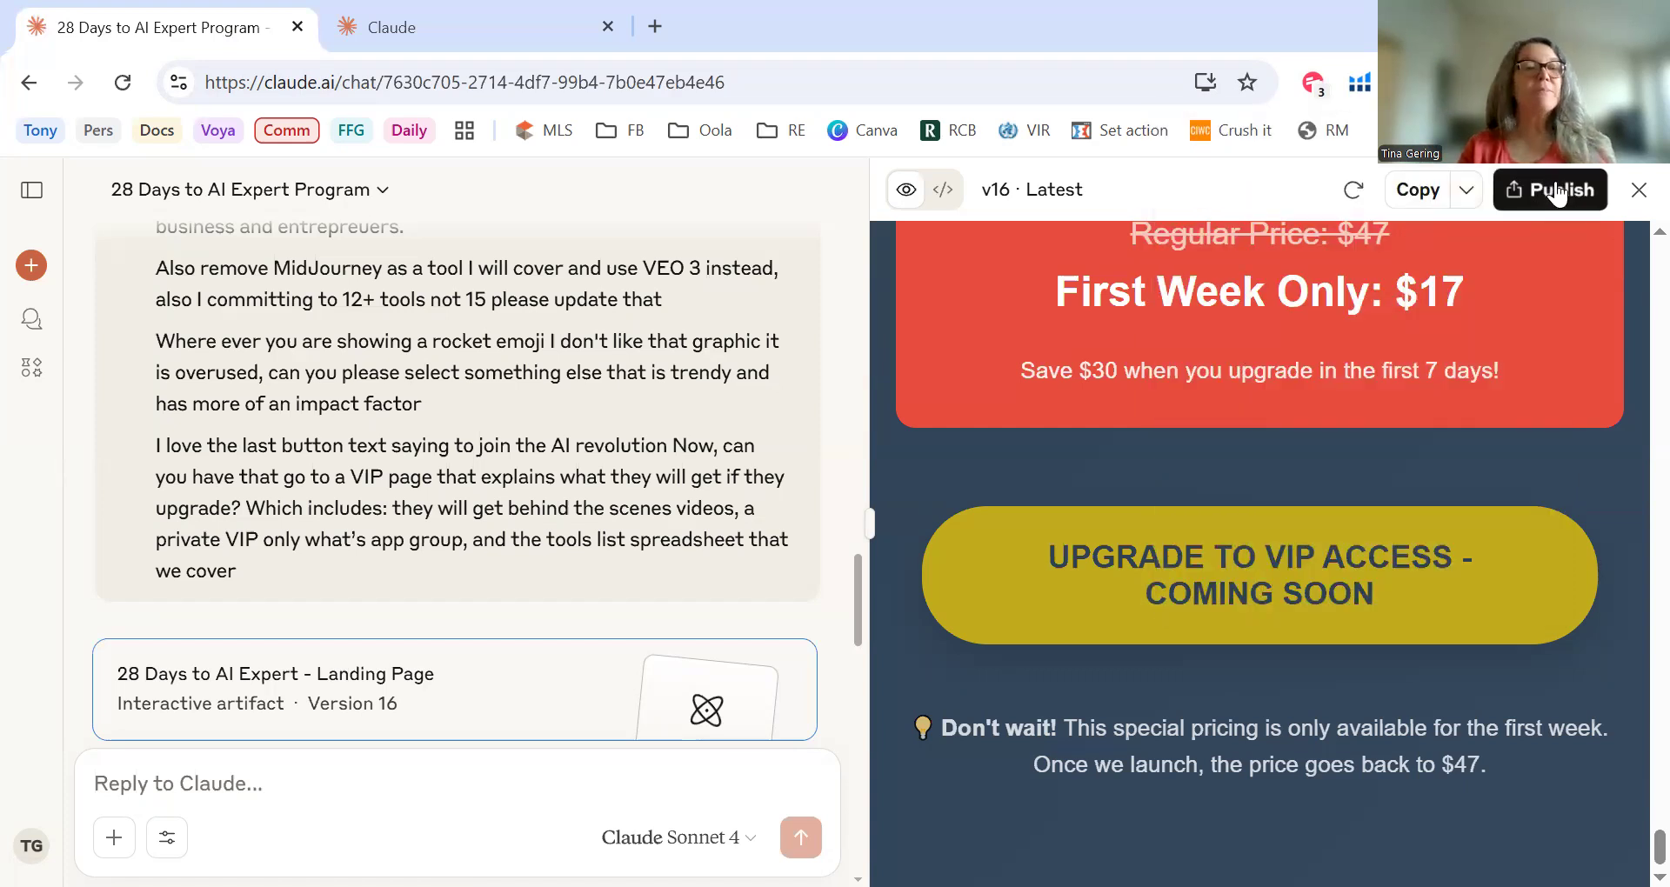
Step: Skim Claude's reply about the updated landing page and look back at the revision request that was sent
right_click(455, 672)
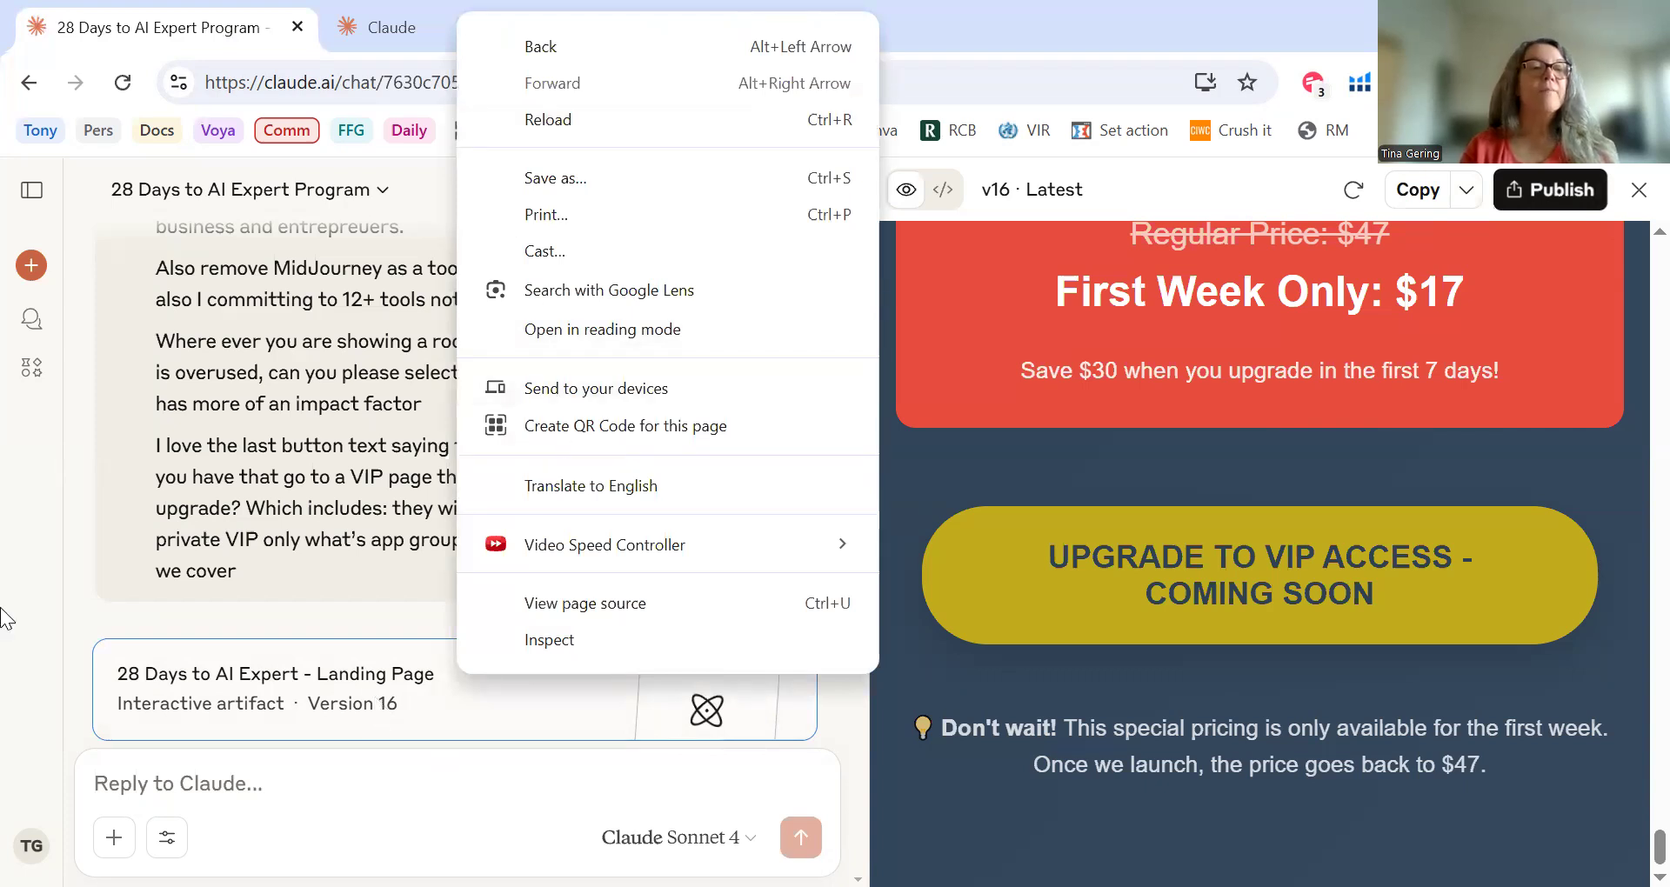
click(33, 612)
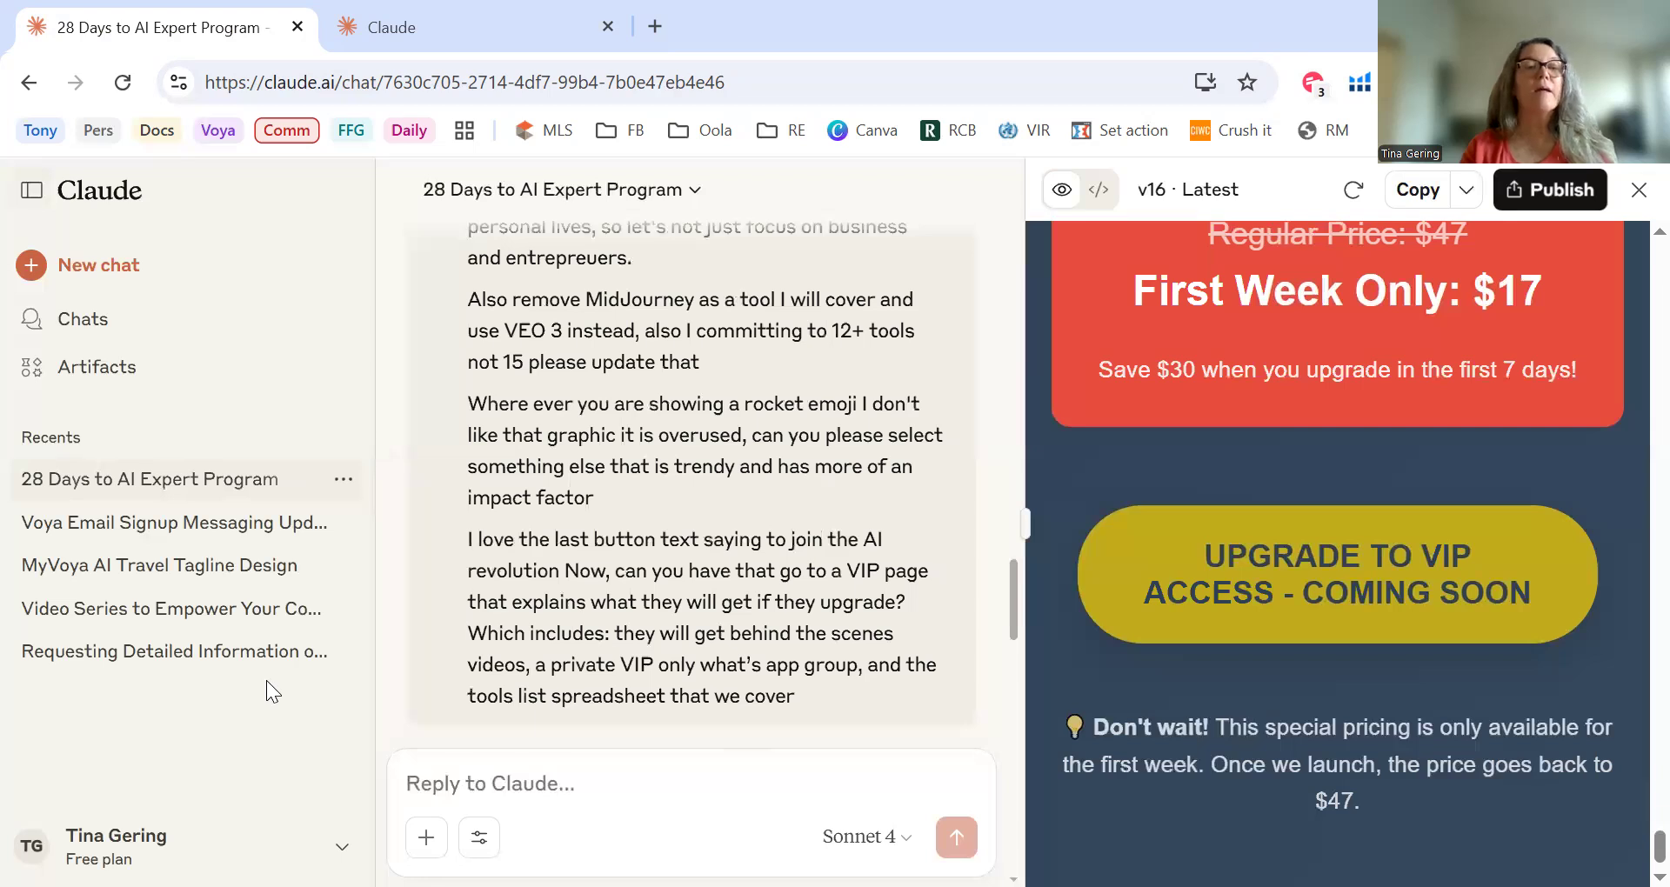
scroll(639, 607, down, 5)
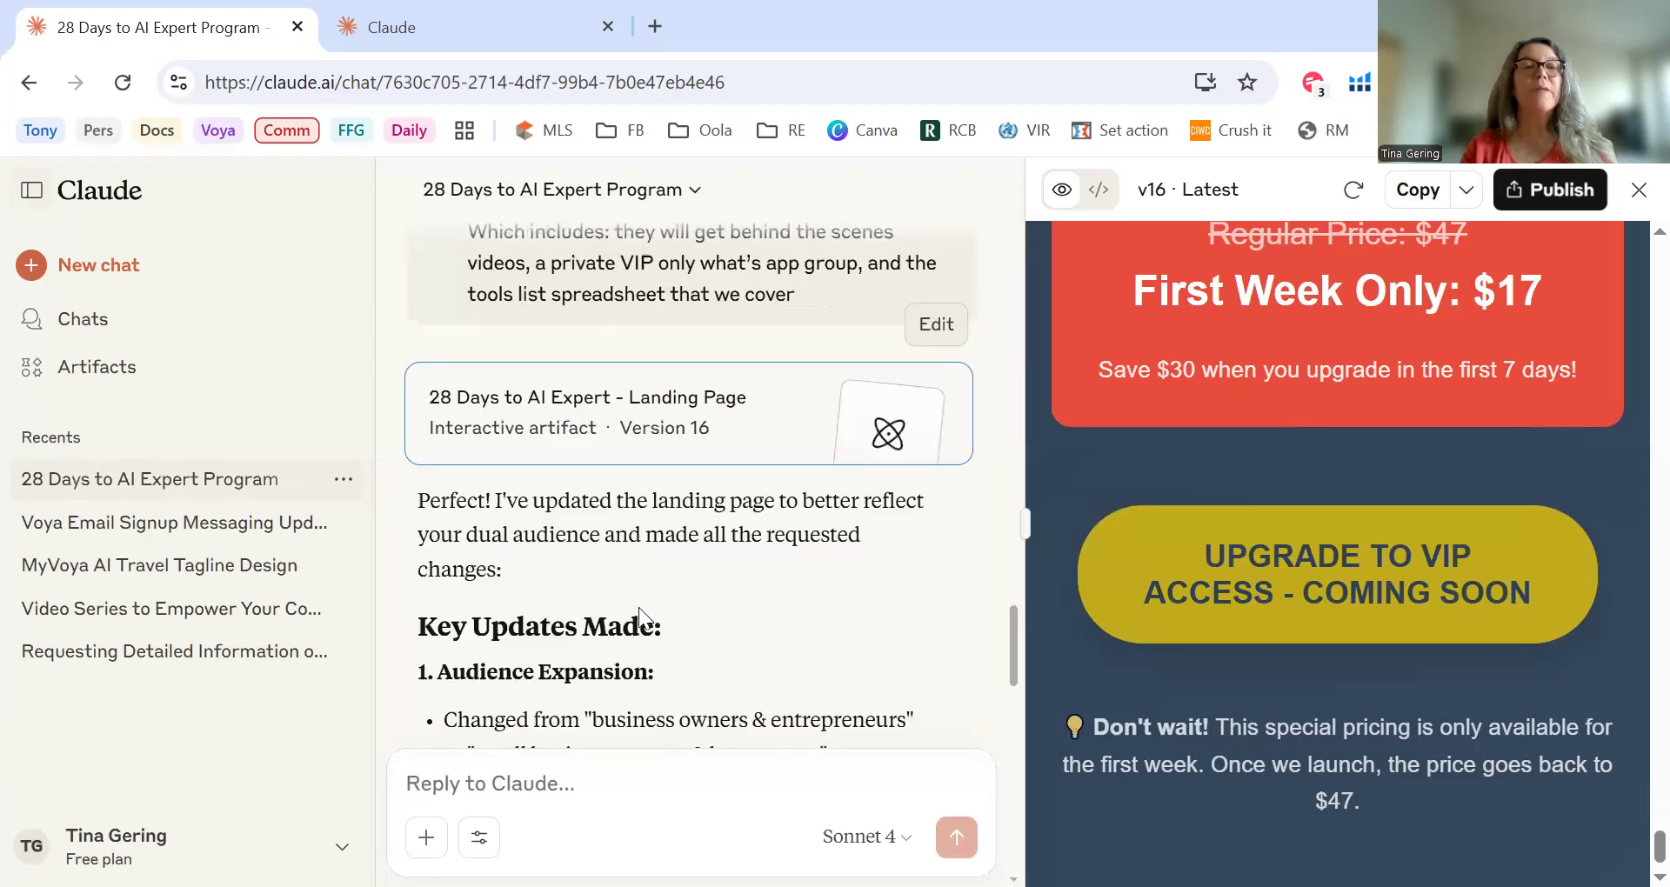
scroll(638, 607, down, 5)
scroll(641, 608, down, 5)
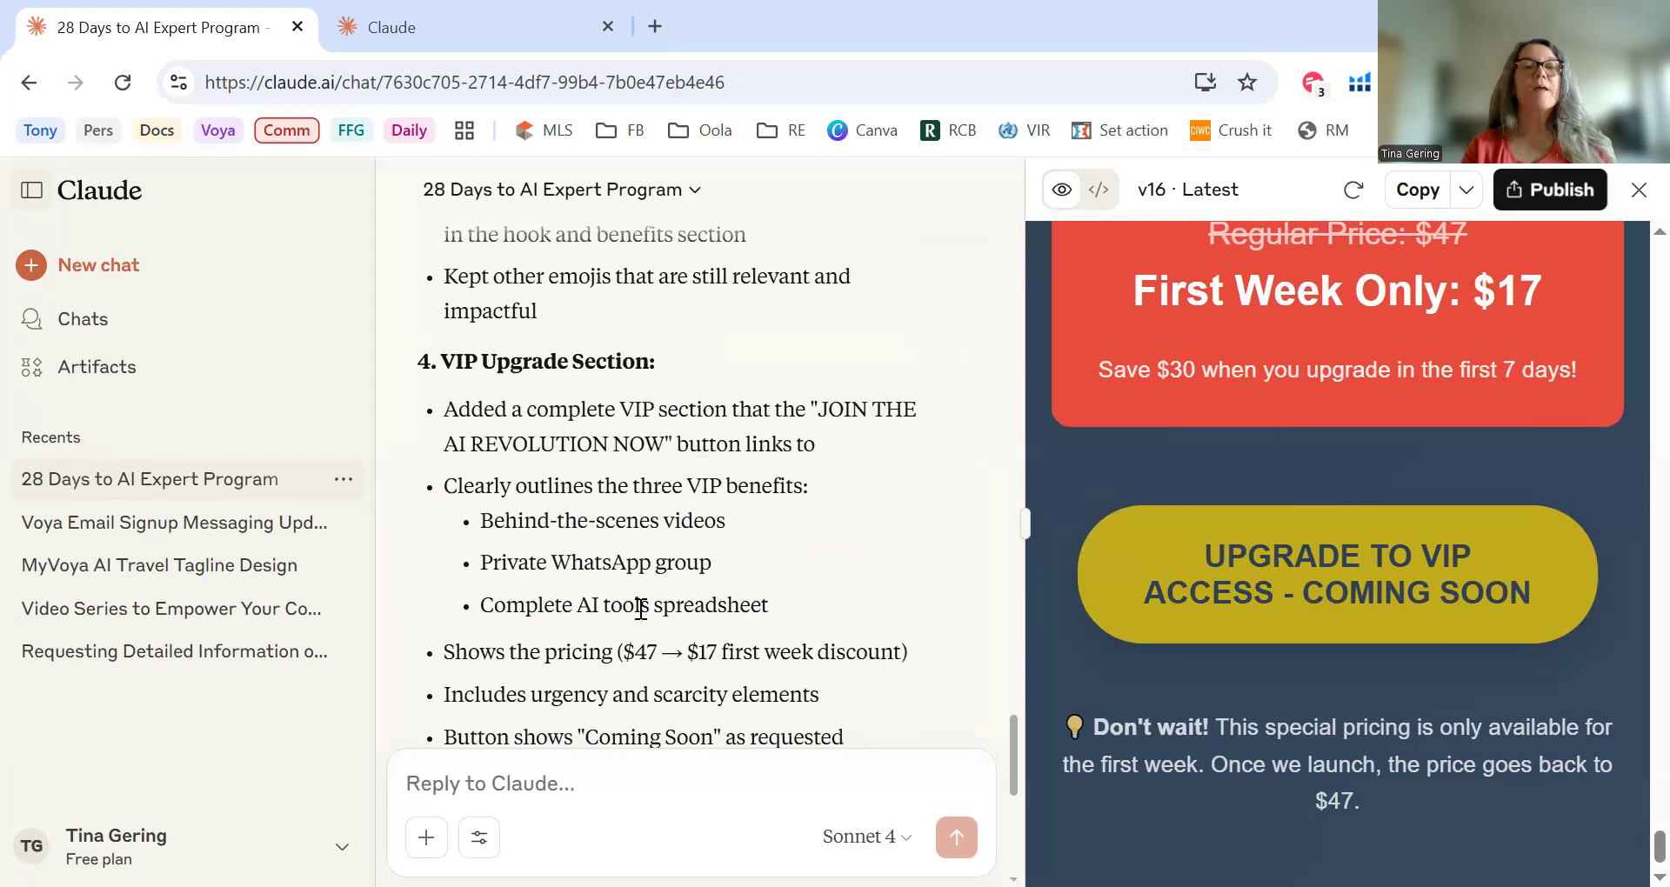
scroll(641, 609, down, 5)
scroll(638, 607, up, 10)
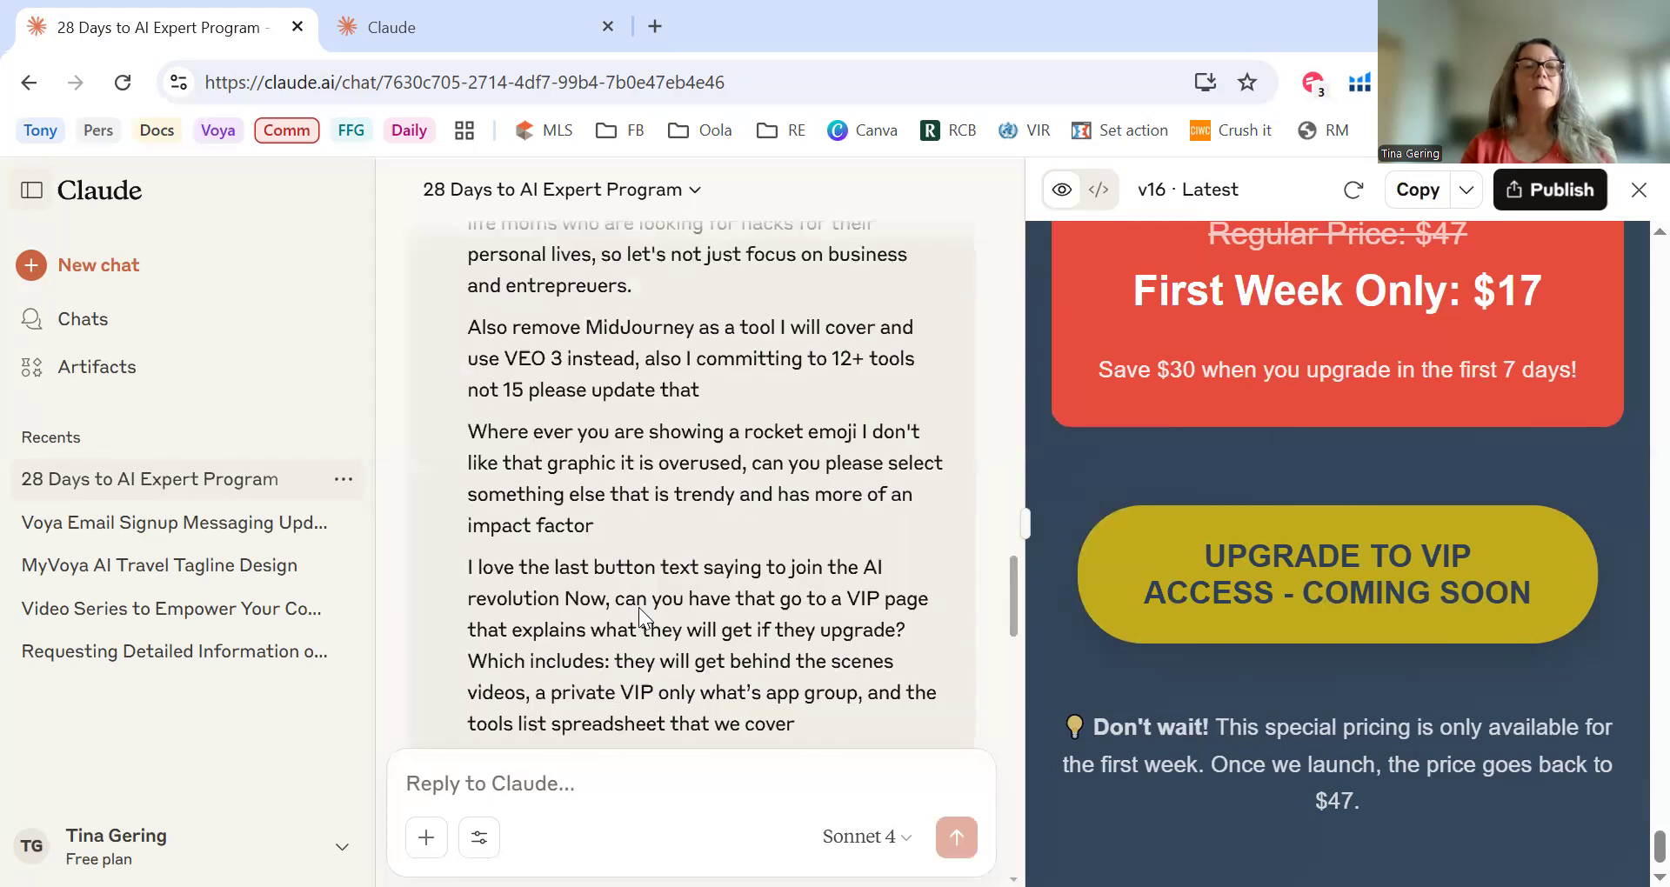
scroll(639, 607, up, 4)
scroll(638, 607, down, 4)
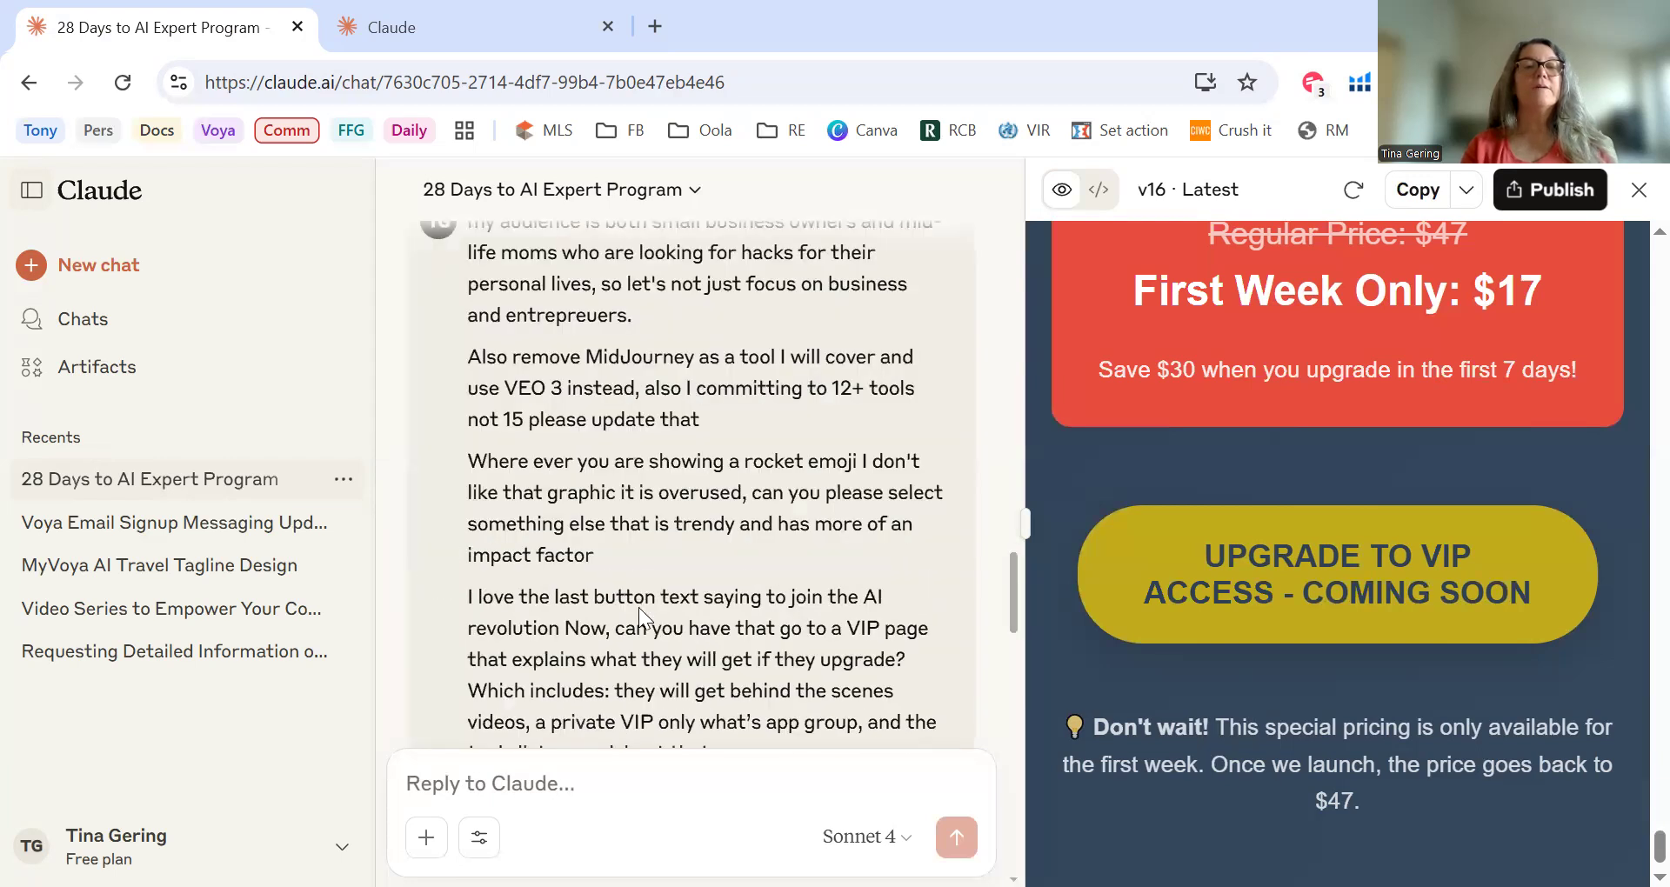
Step: Read the "Key Updates Made" list from the audience expansion to the enhanced copy and closing paragraph
scroll(639, 607, down, 5)
scroll(896, 450, down, 1)
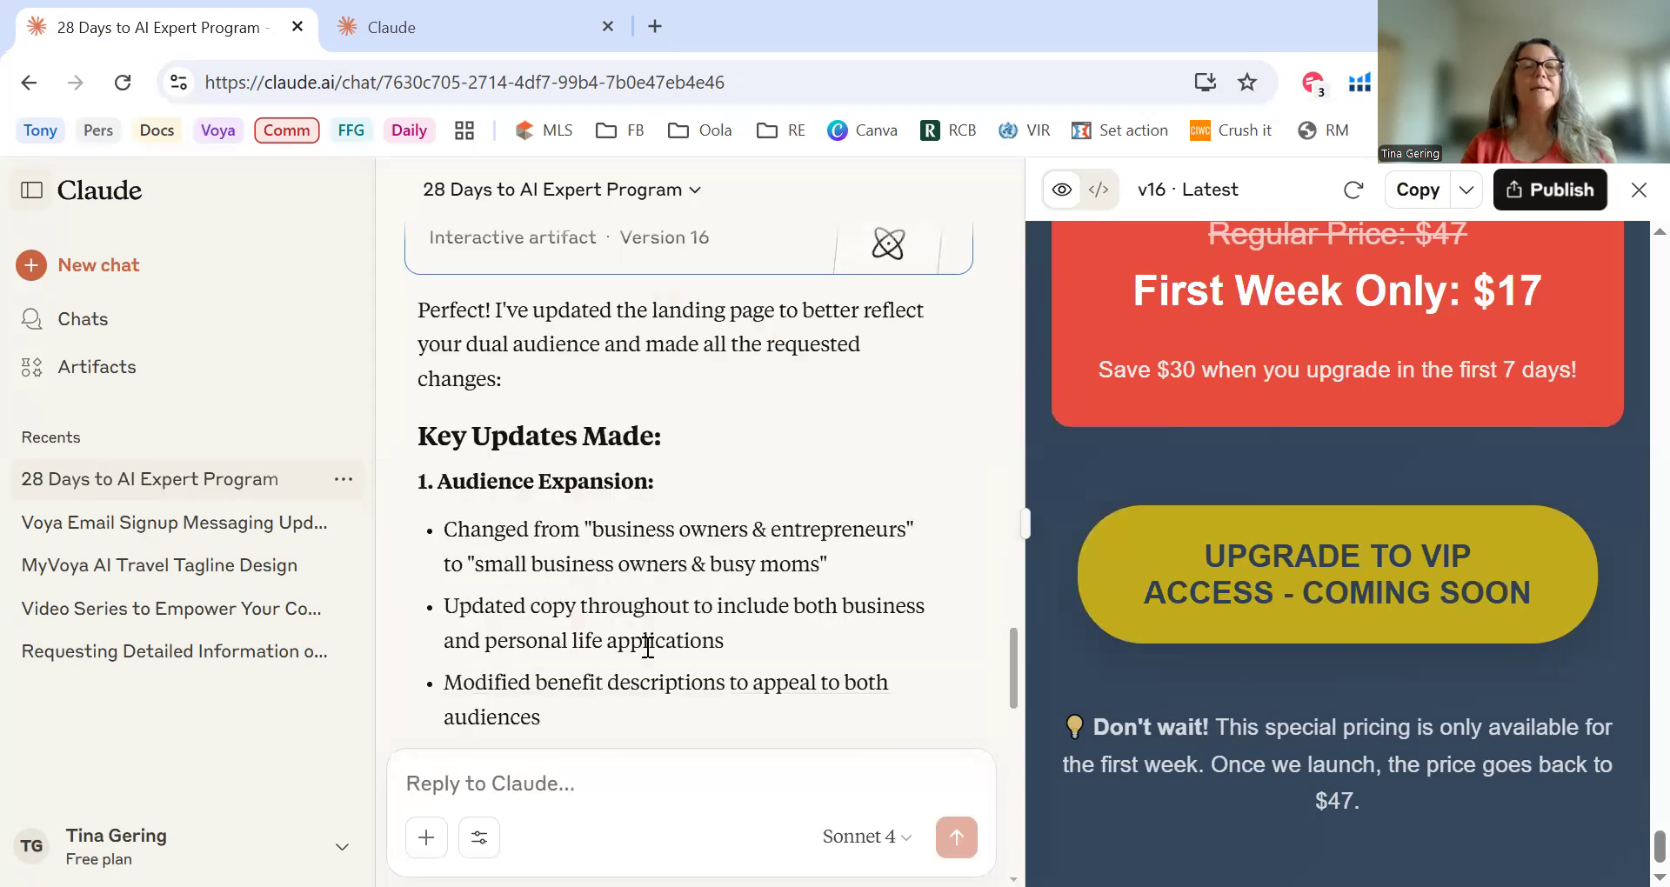
scroll(636, 628, down, 7)
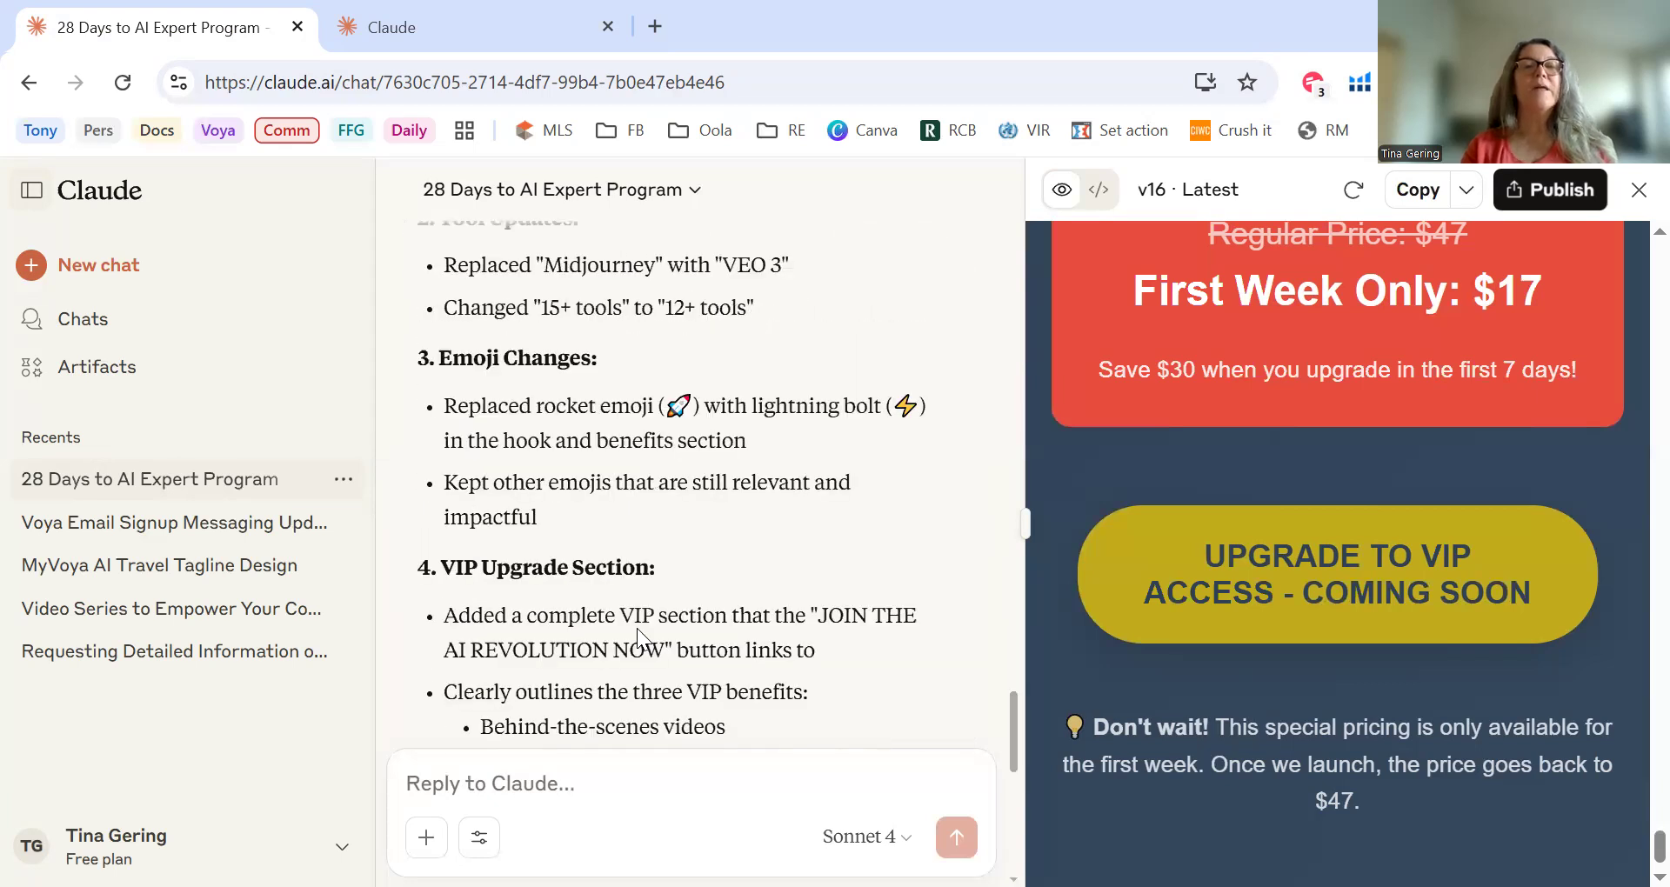
scroll(636, 628, up, 2)
scroll(638, 628, down, 5)
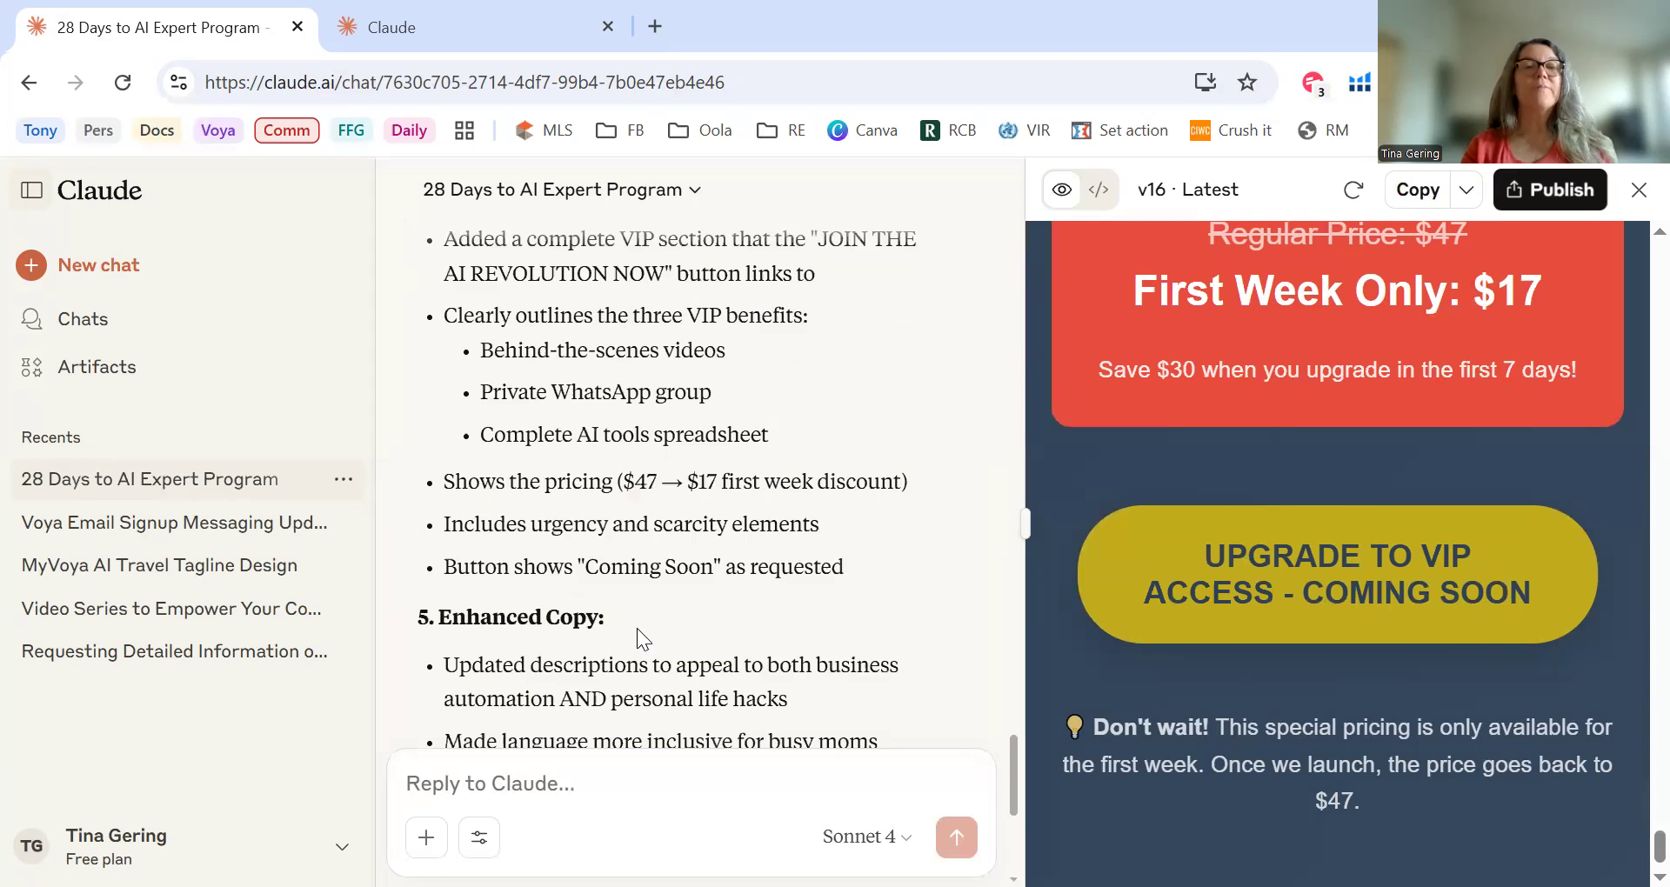
scroll(638, 628, down, 1)
scroll(640, 628, up, 3)
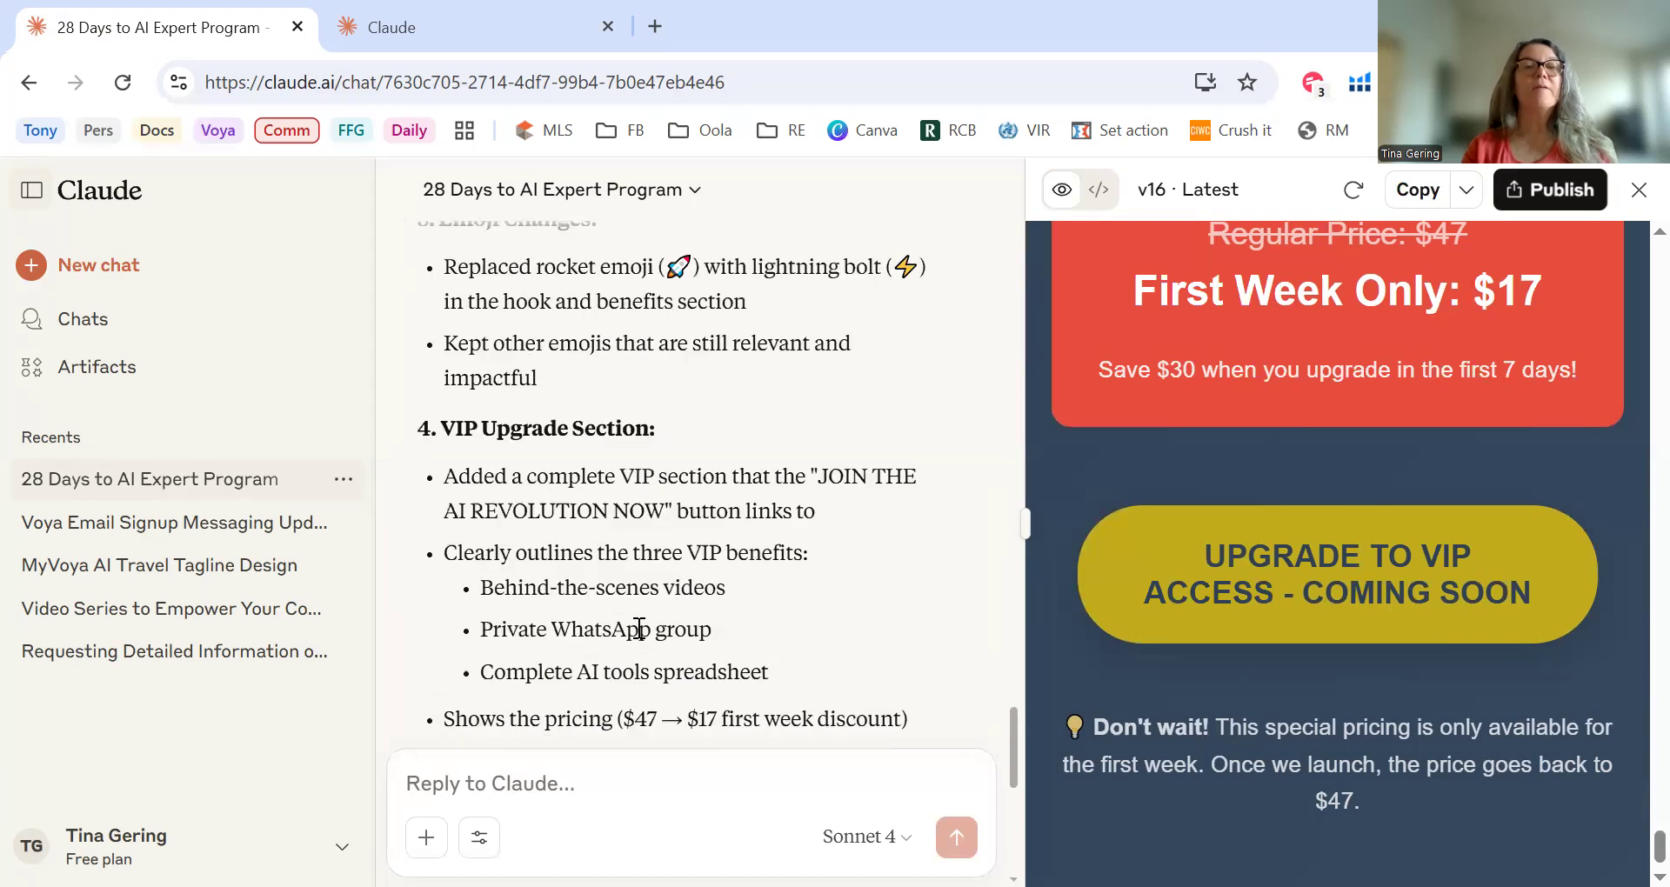
scroll(639, 628, down, 4)
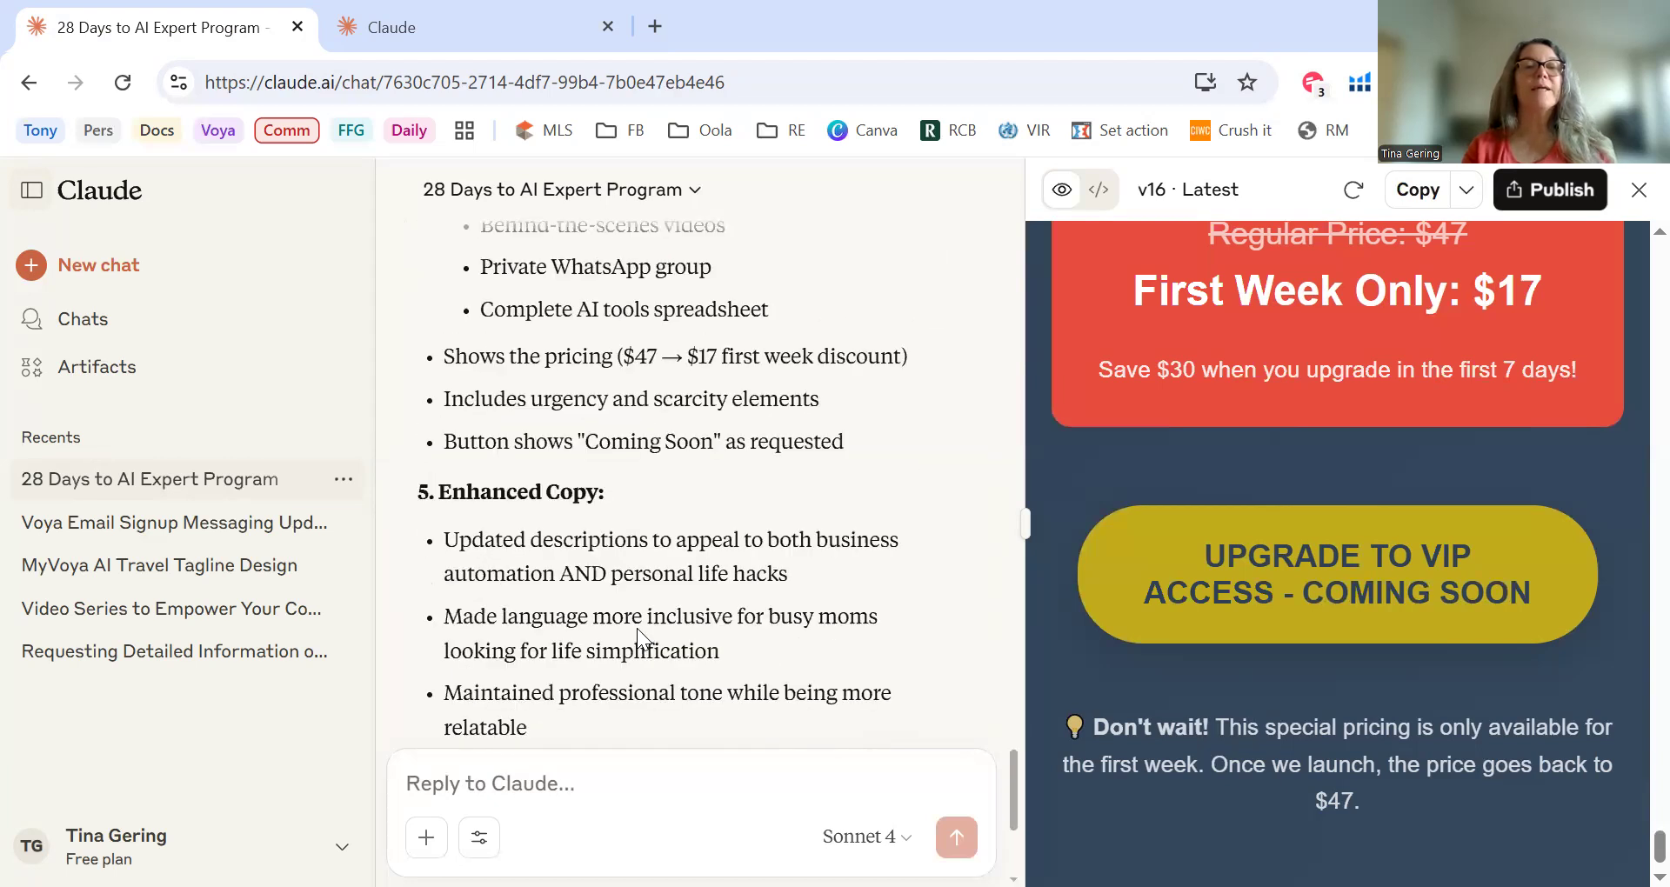
scroll(638, 628, down, 3)
scroll(636, 628, down, 2)
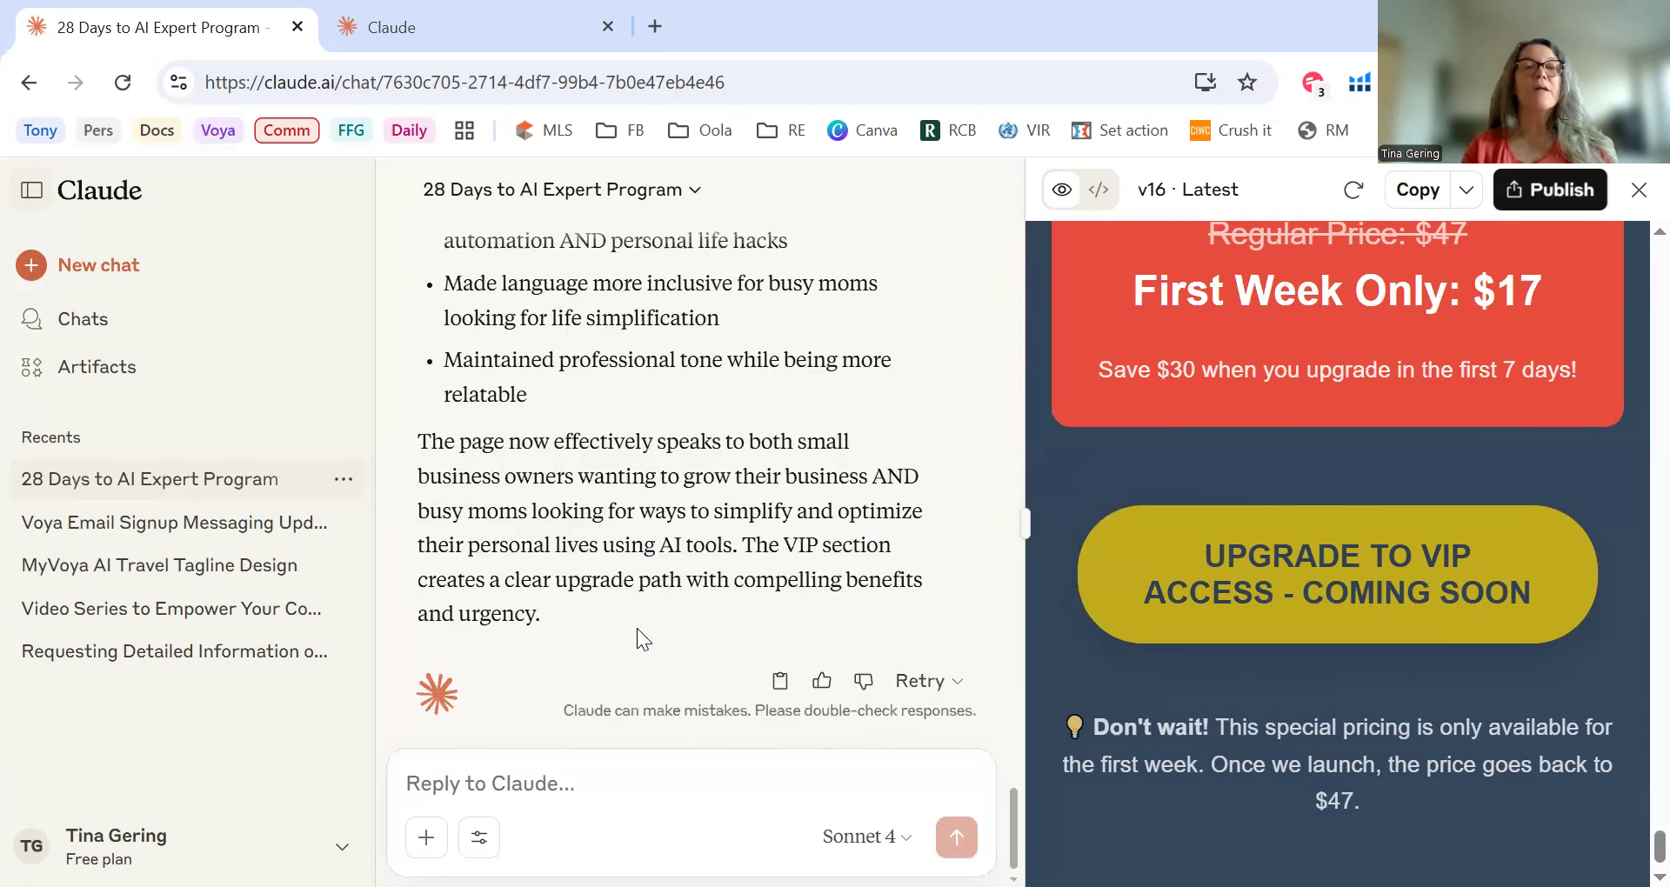
scroll(637, 628, down, 1)
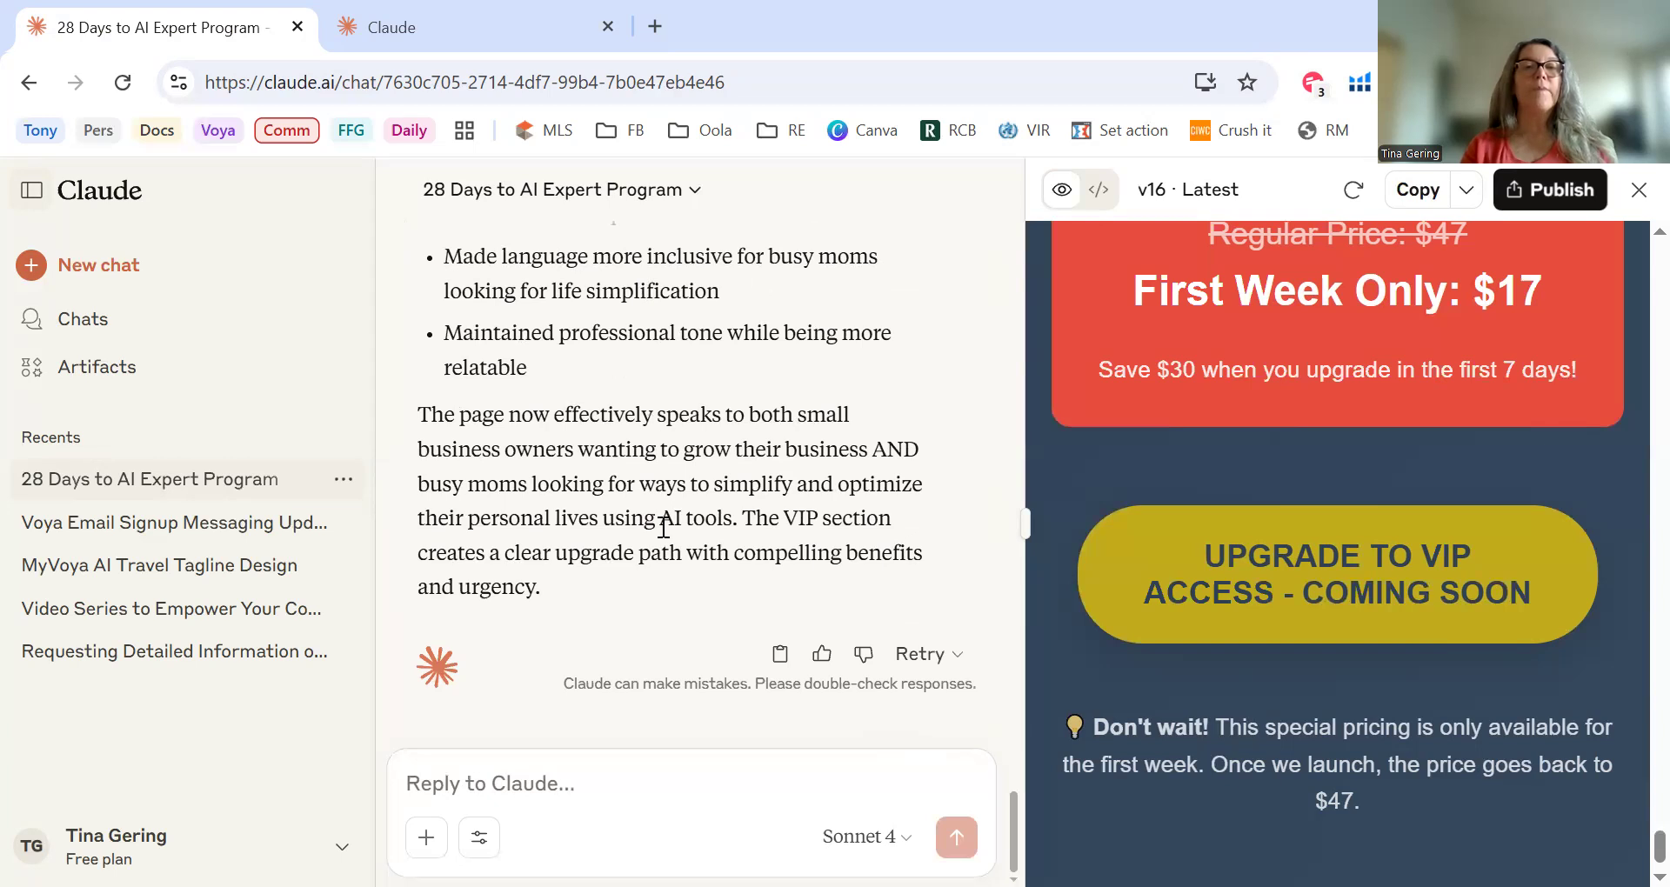
Step: Publish the 28 Days to AI Expert landing page artifact and copy its public link, allowing claude.ai clipboard access
scroll(663, 526, up, 5)
scroll(661, 527, up, 5)
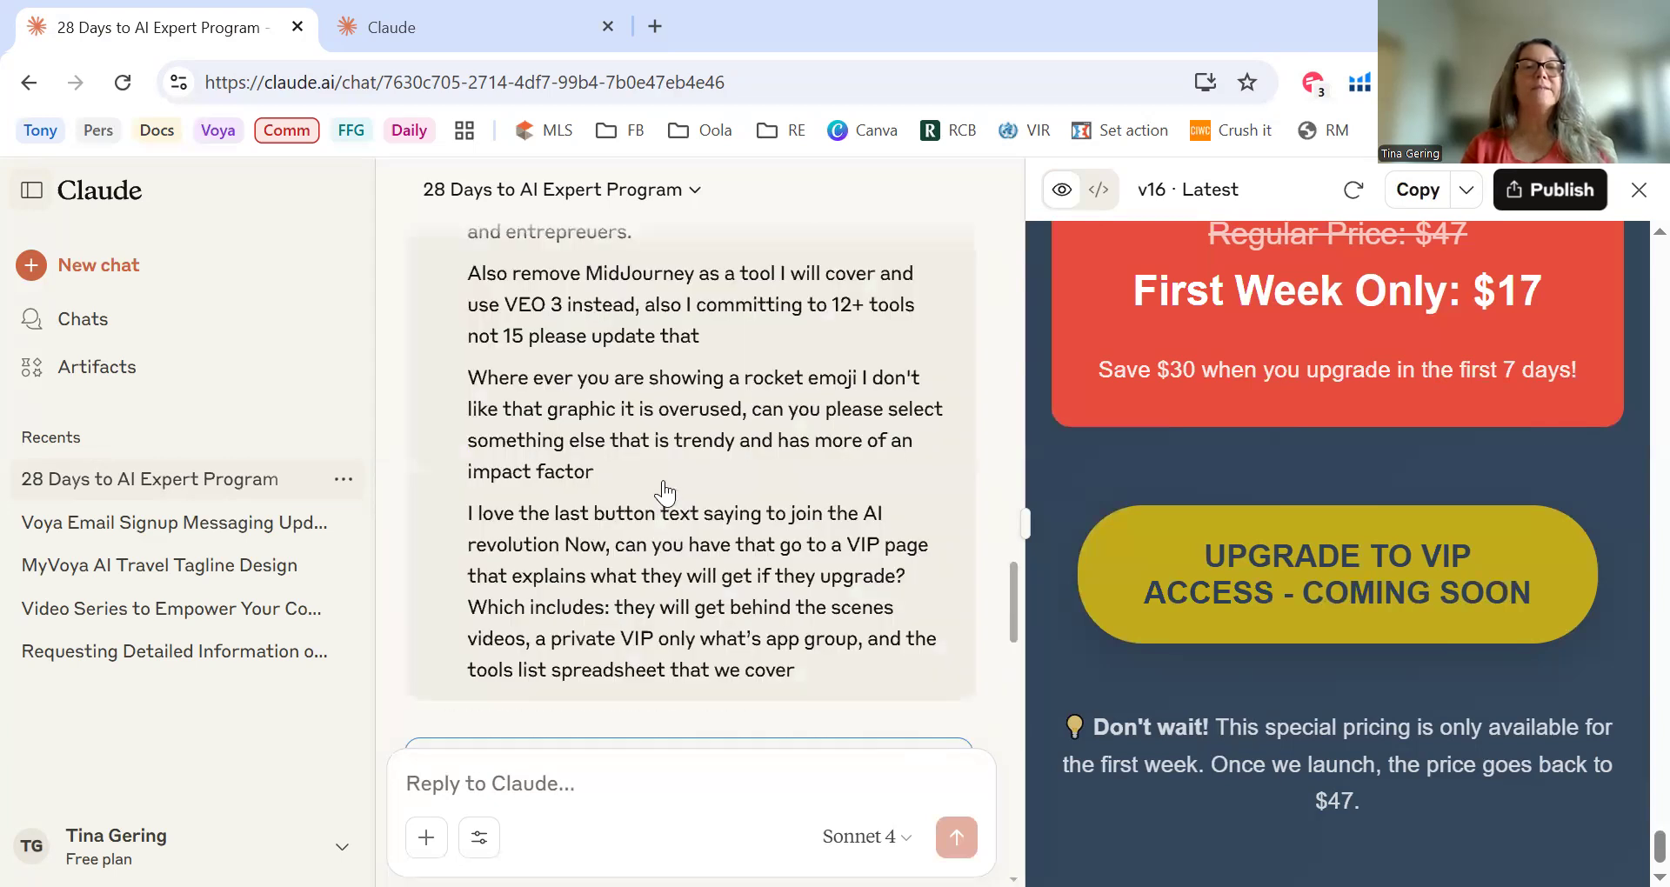
scroll(665, 518, down, 2)
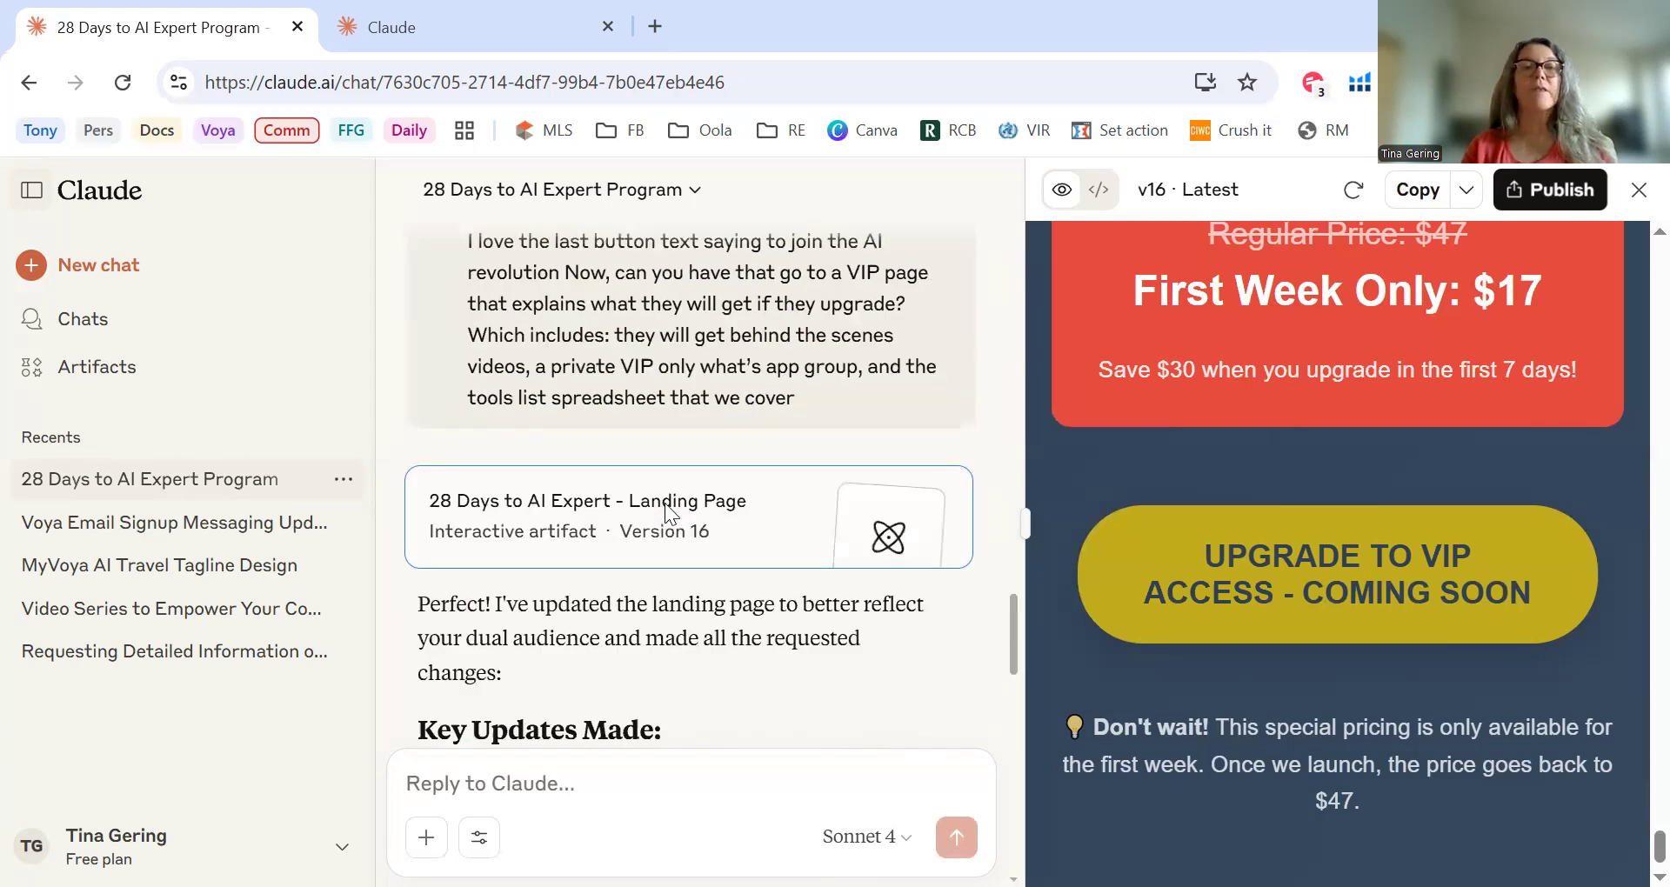
right_click(666, 505)
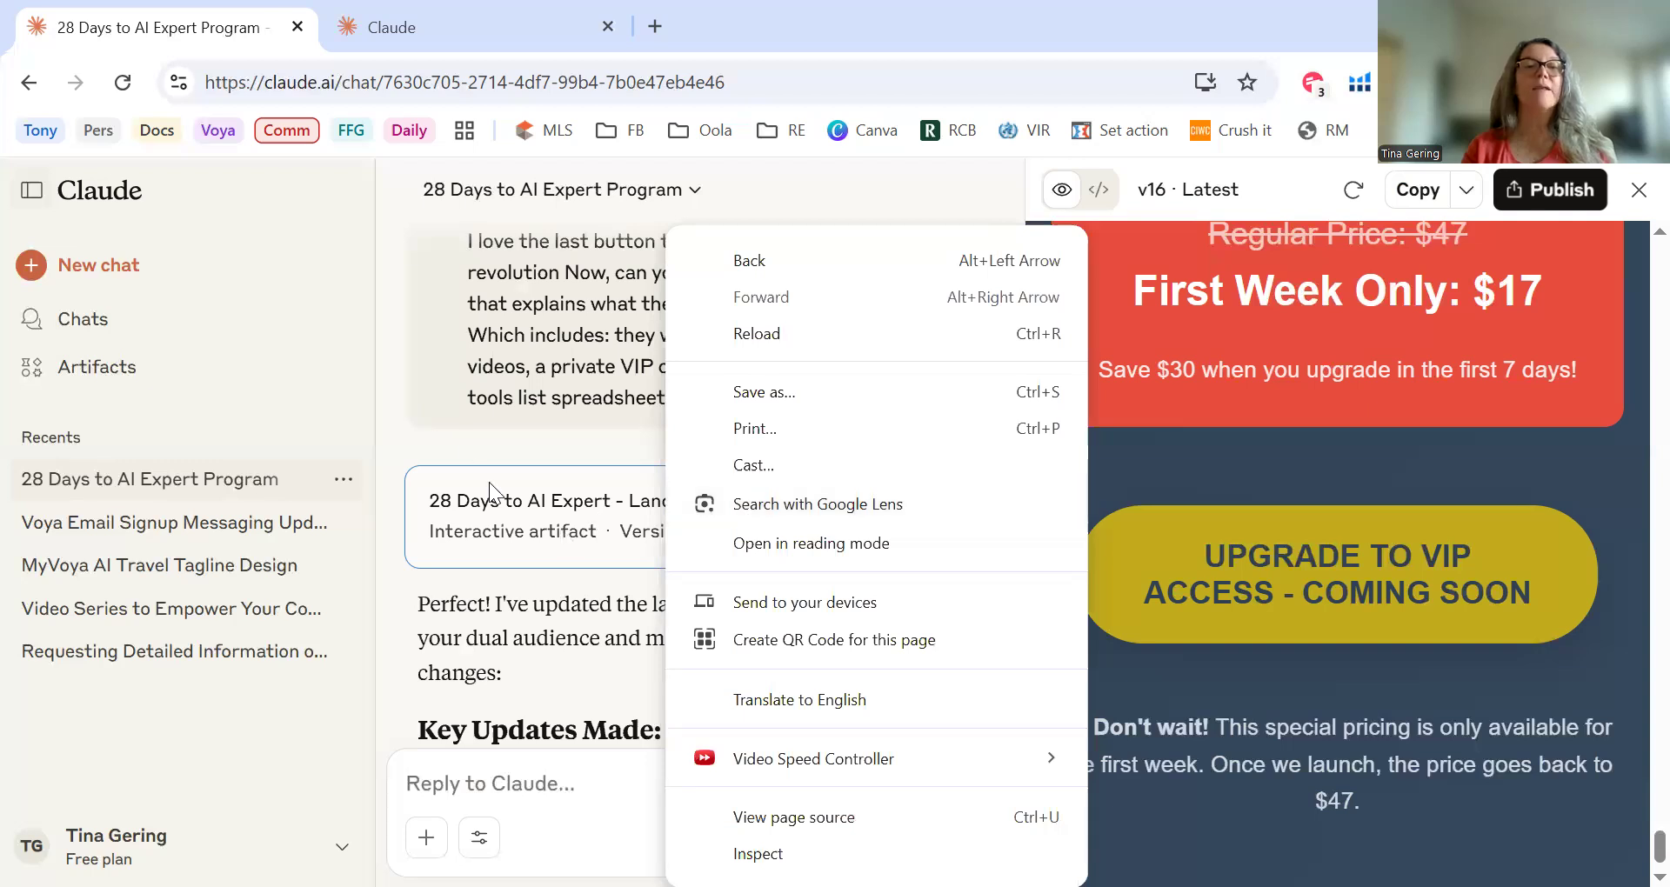
click(1639, 197)
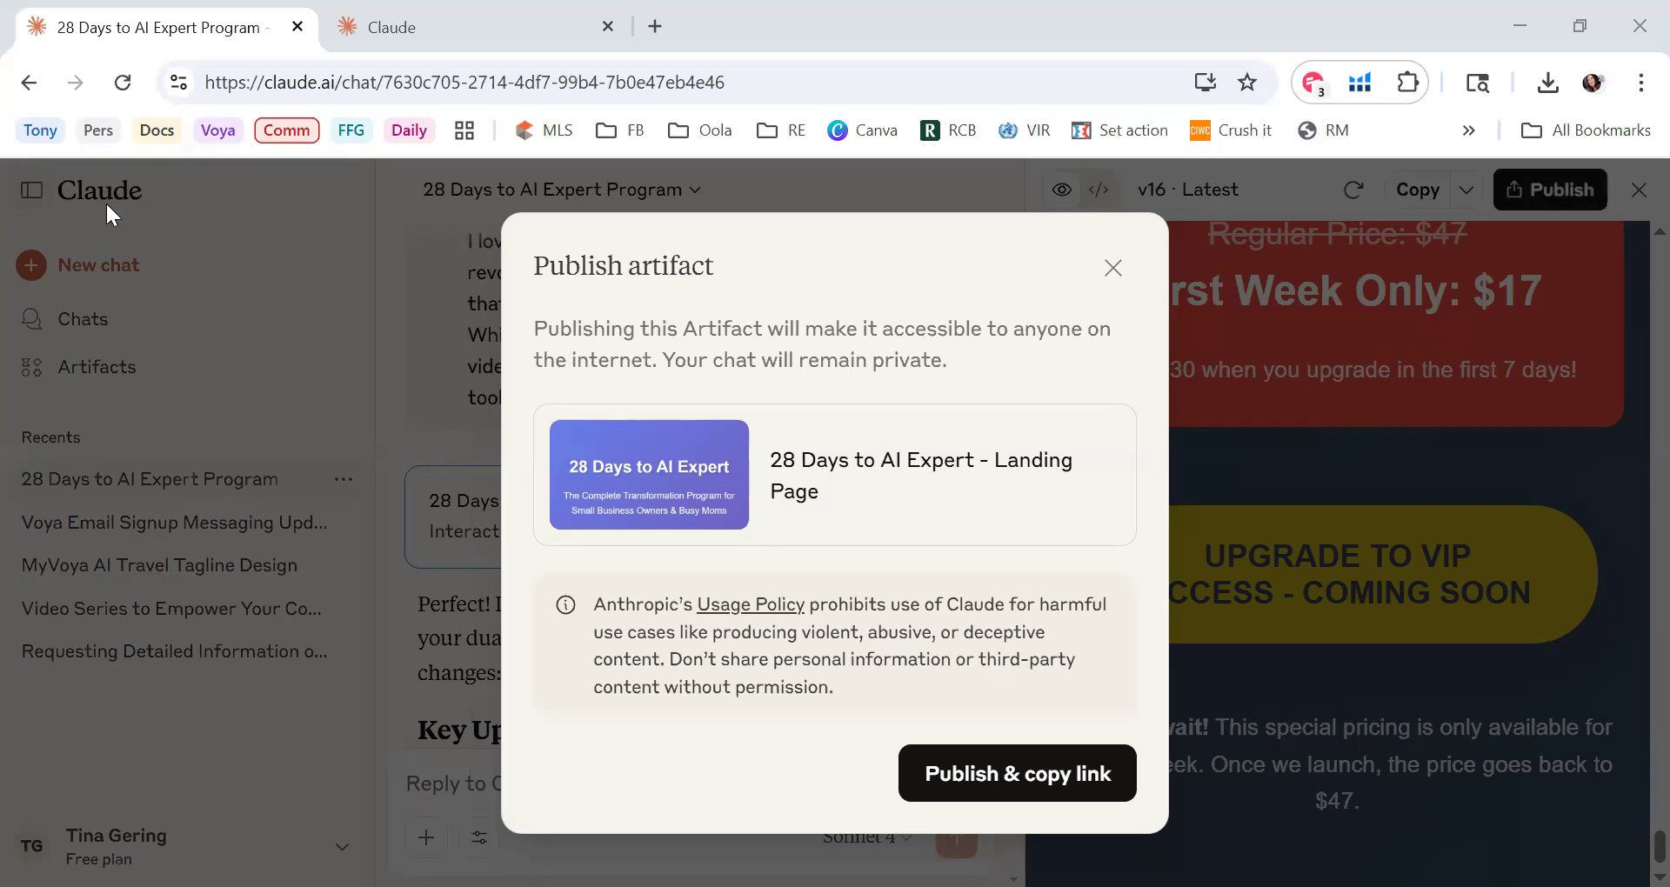
click(1440, 15)
click(988, 782)
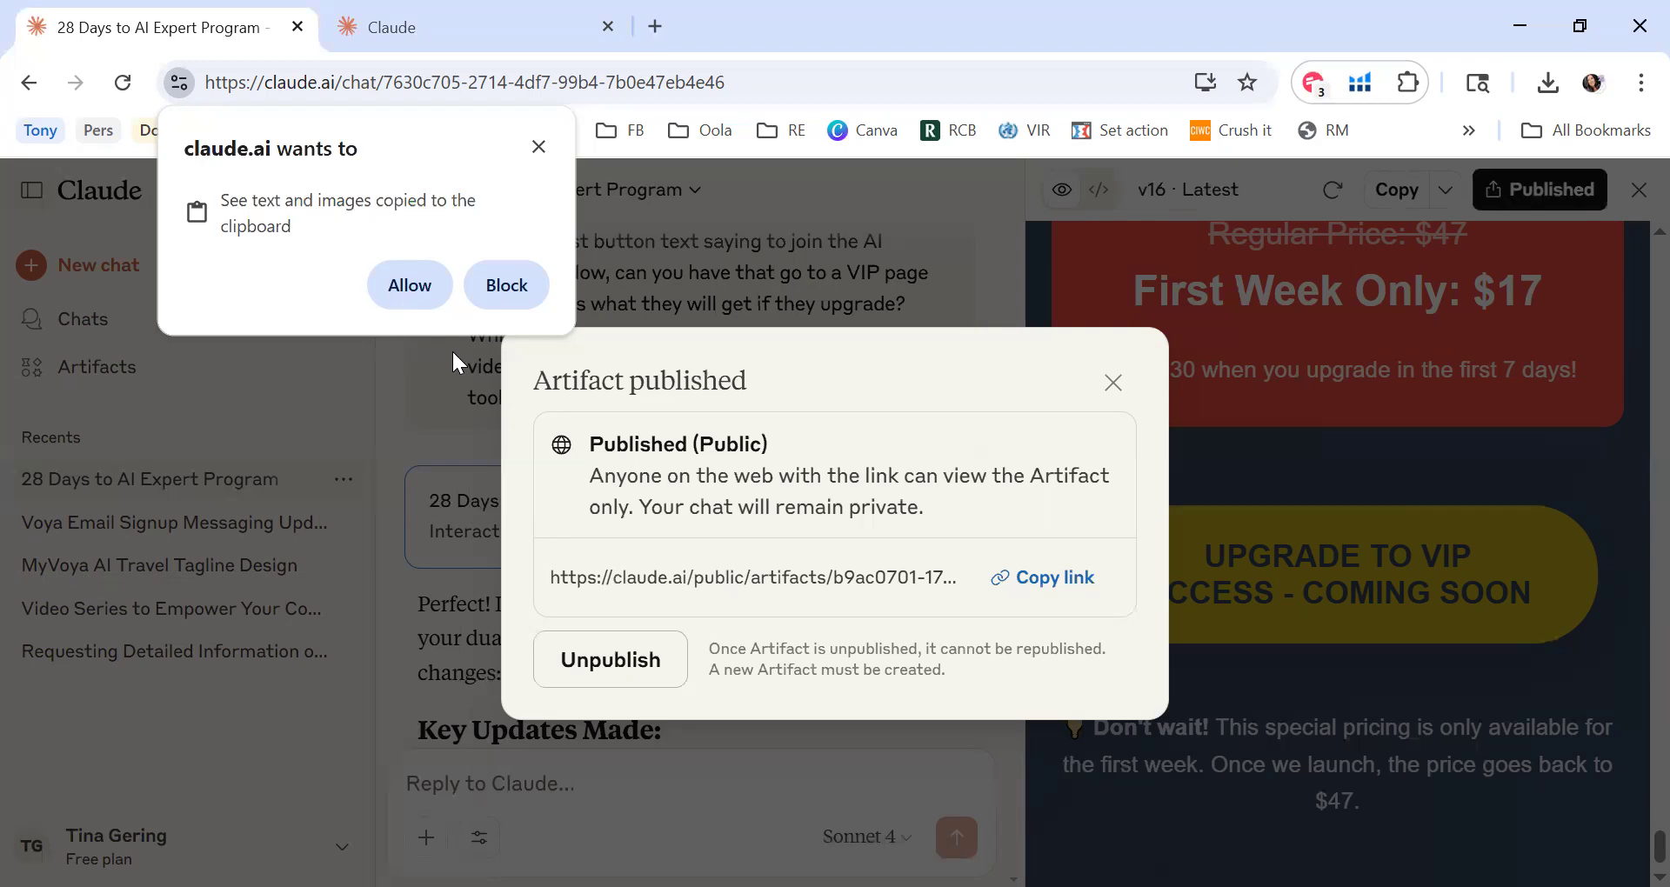
click(409, 286)
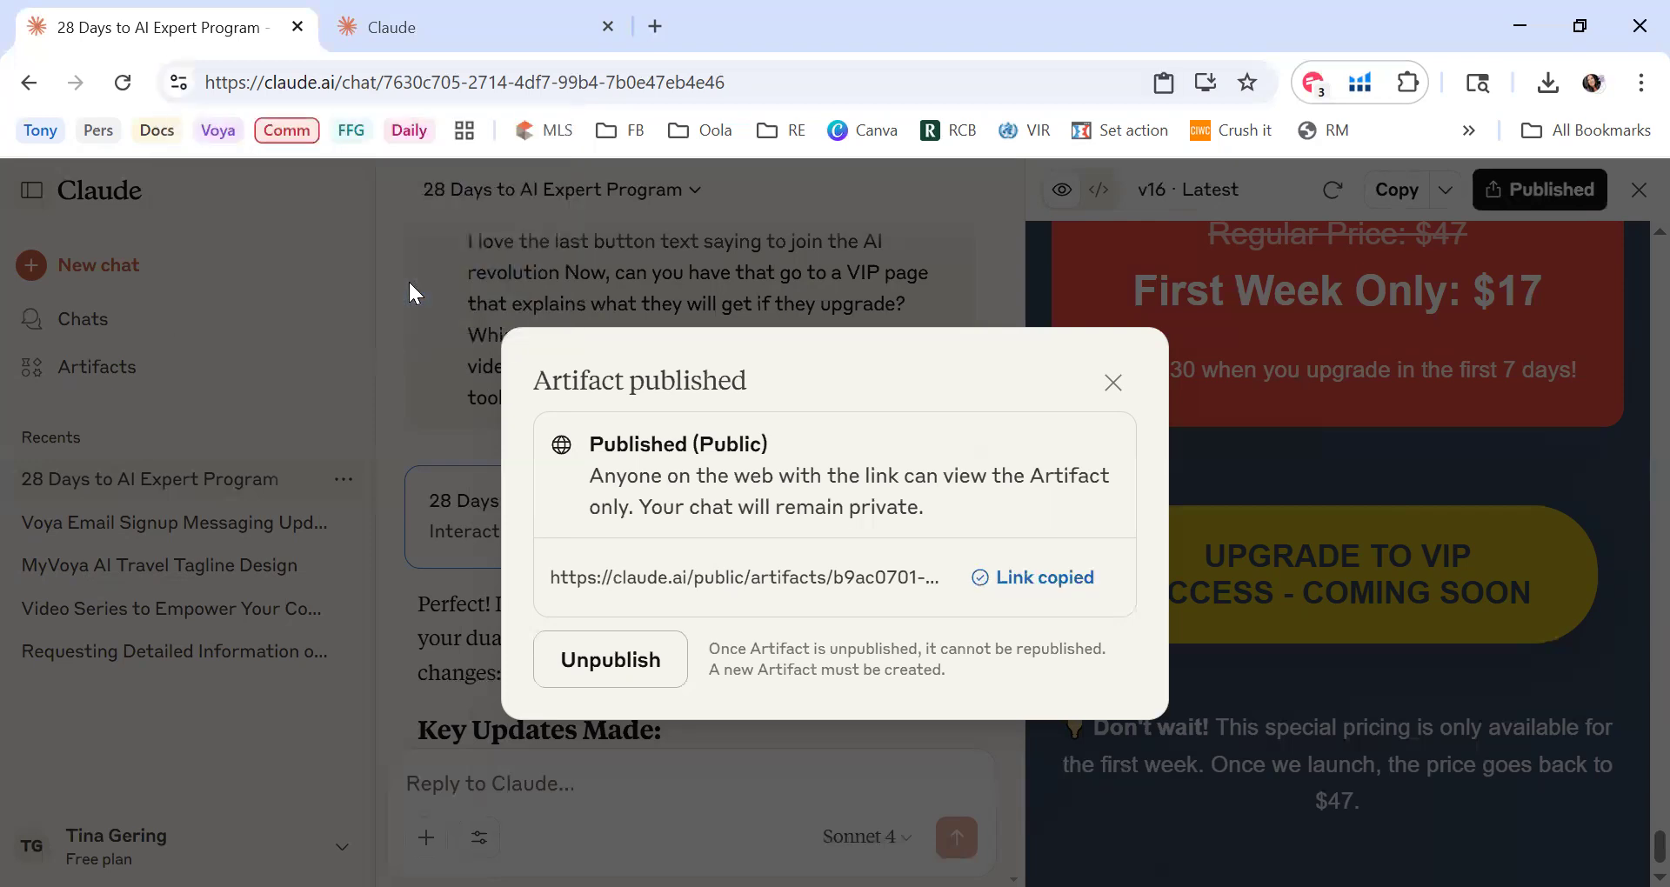
click(1046, 581)
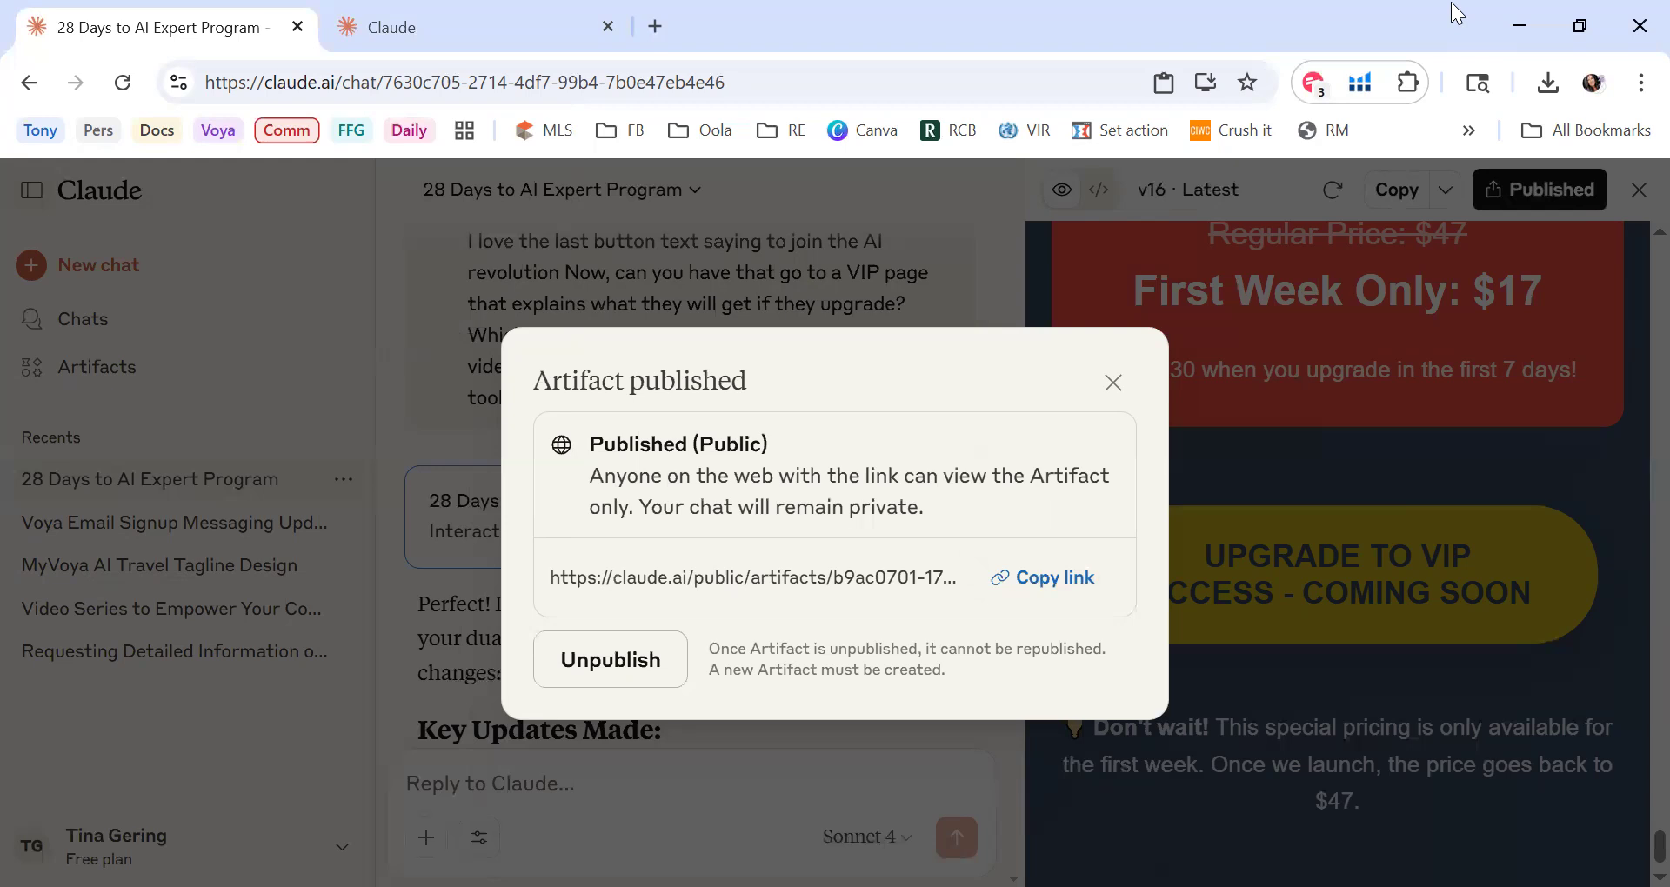
Step: Open the published 28 Days to AI Expert artifact from its copied public link in the second Claude tab
click(506, 29)
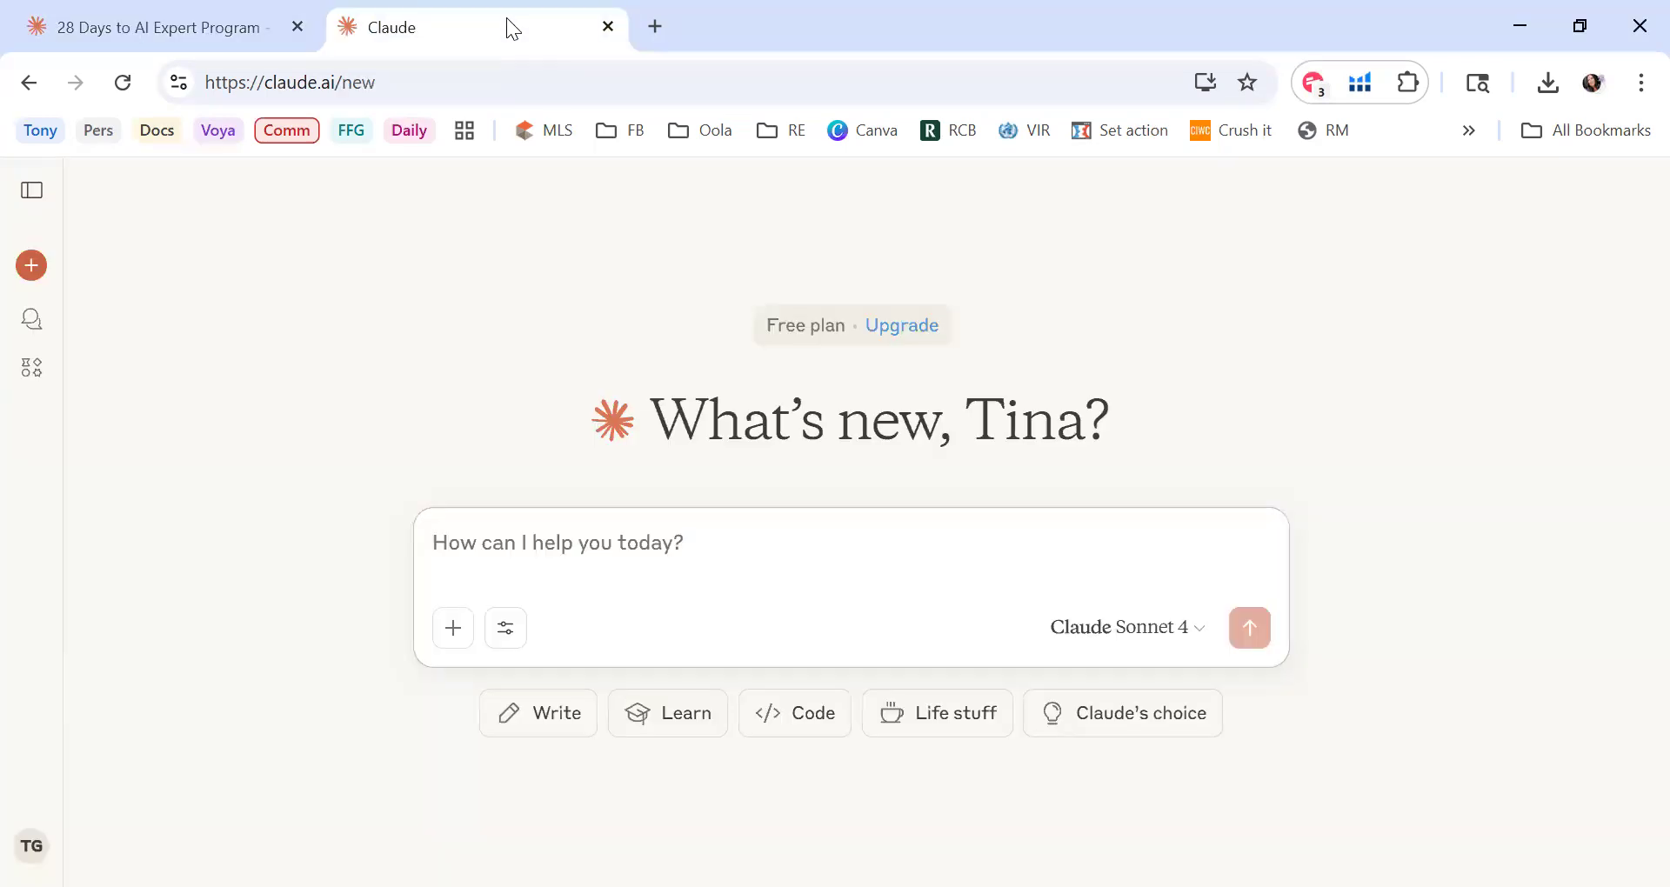
click(468, 82)
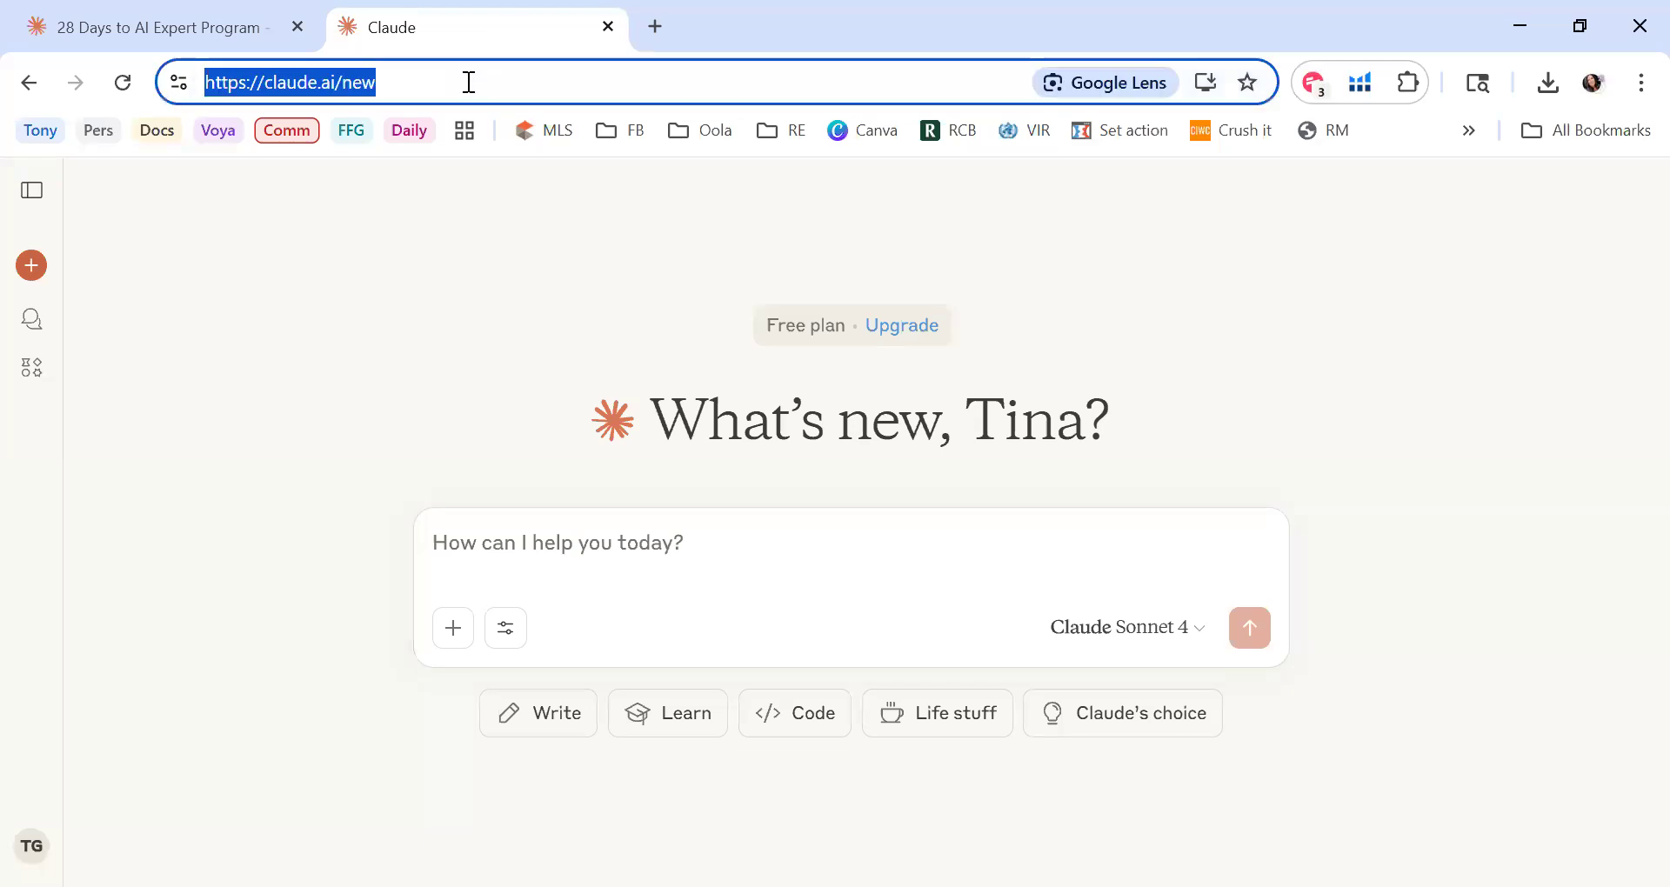
text(https://claude.ai/public/artifacts/b9ac0701-1747-4edd-9a1a-a56d805459a4)
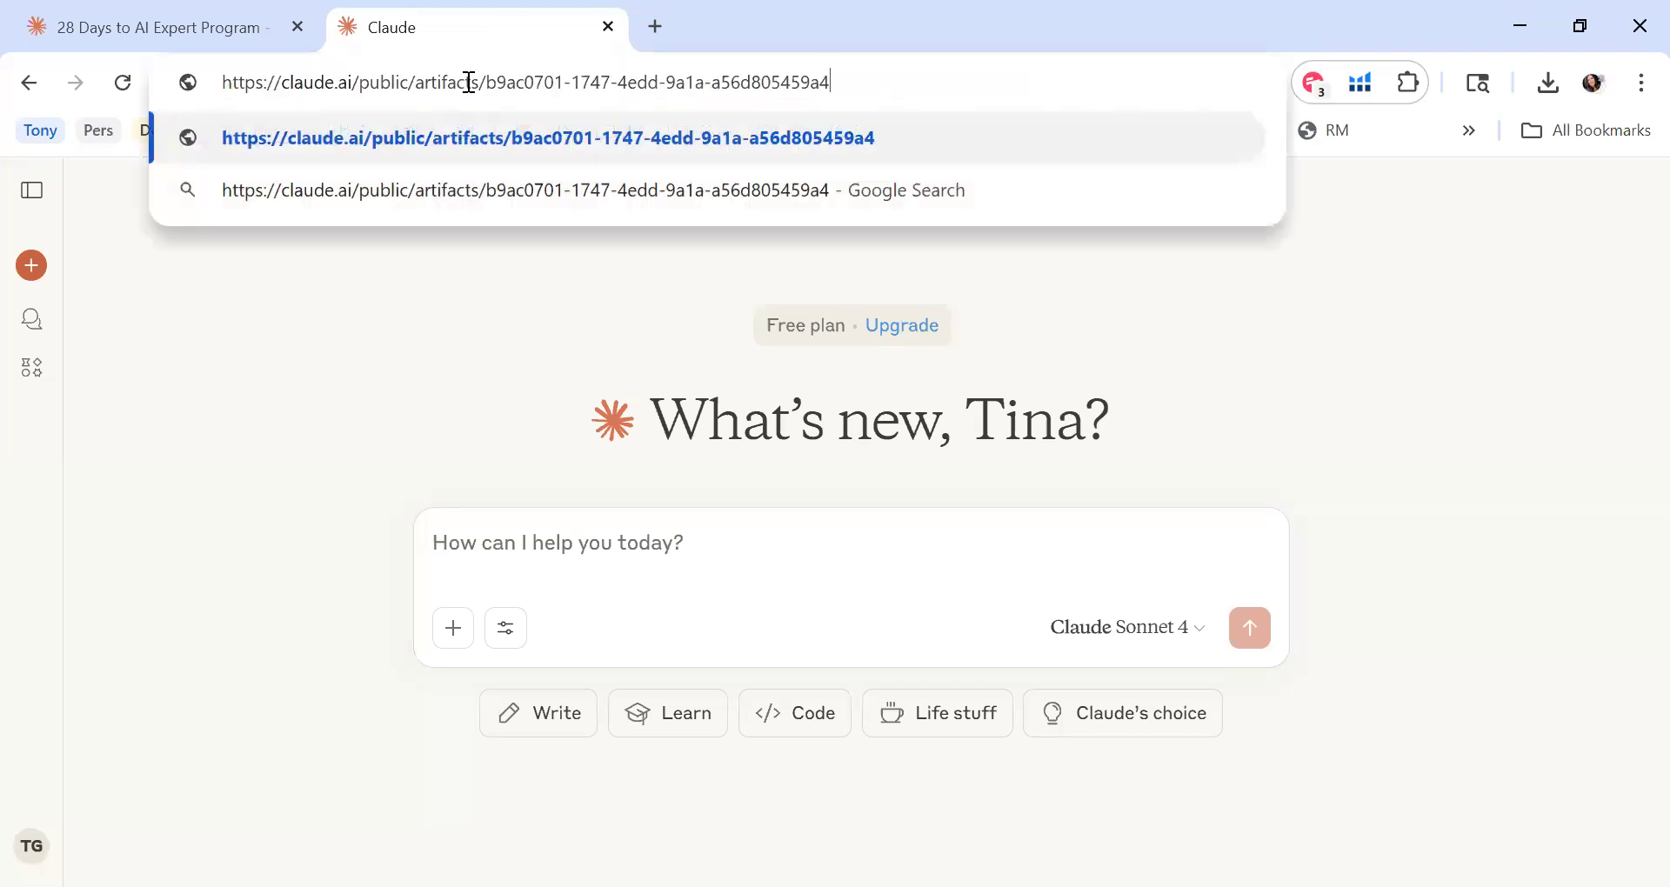
key(Return)
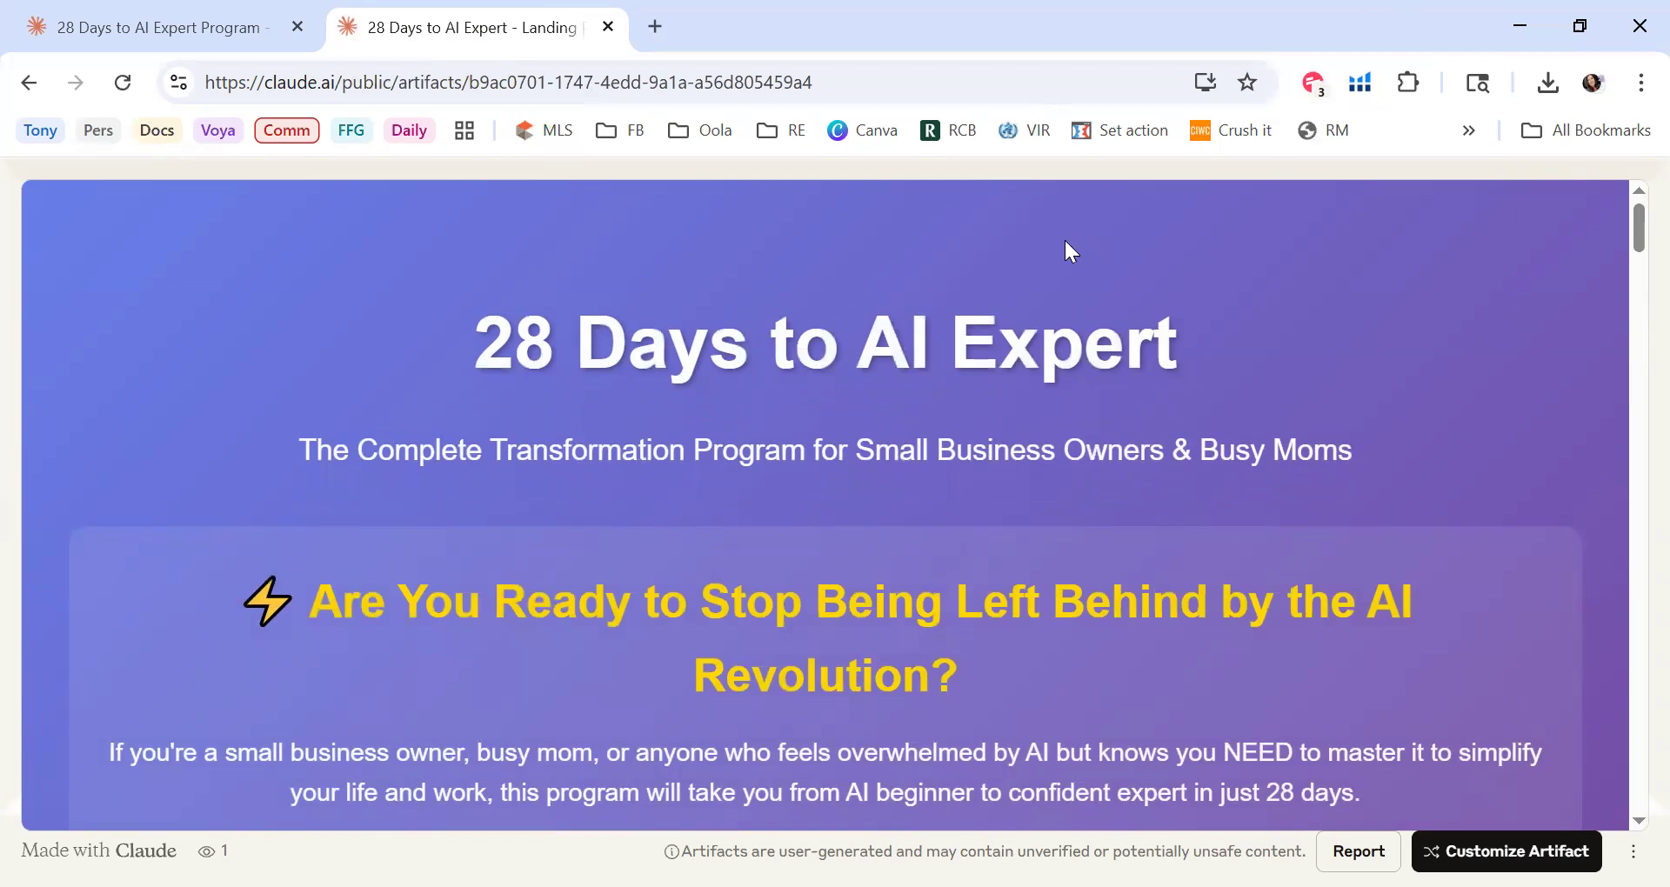
Step: Review the published landing page from the opening headline through Your Path to AI Mastery to the VIP upgrade offer
scroll(860, 578, down, 10)
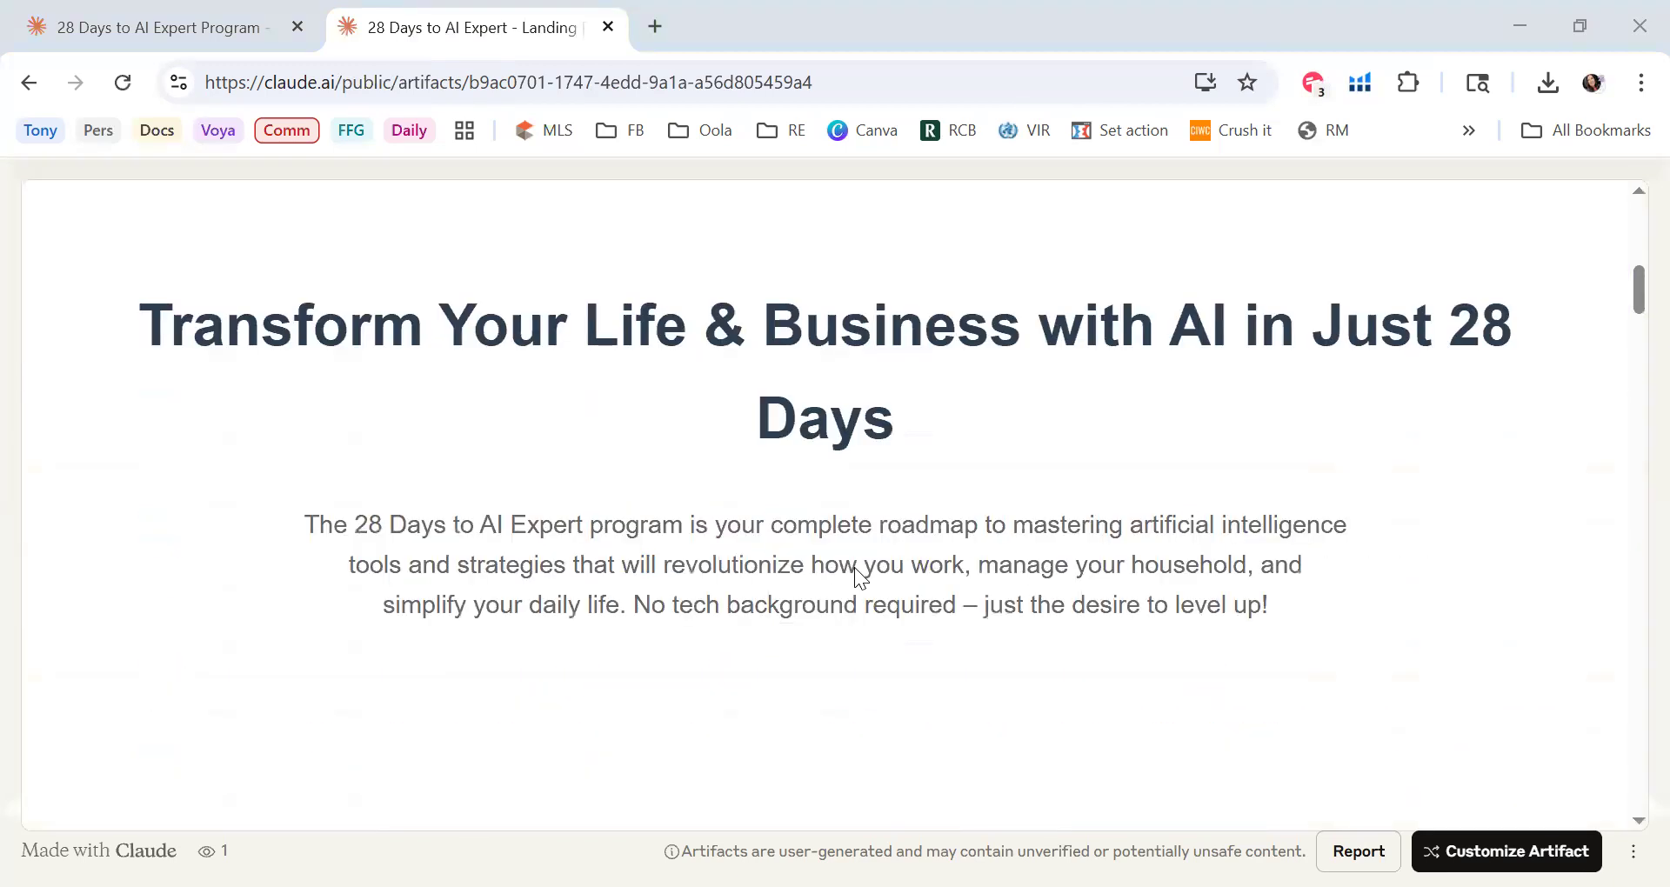
scroll(856, 569, down, 10)
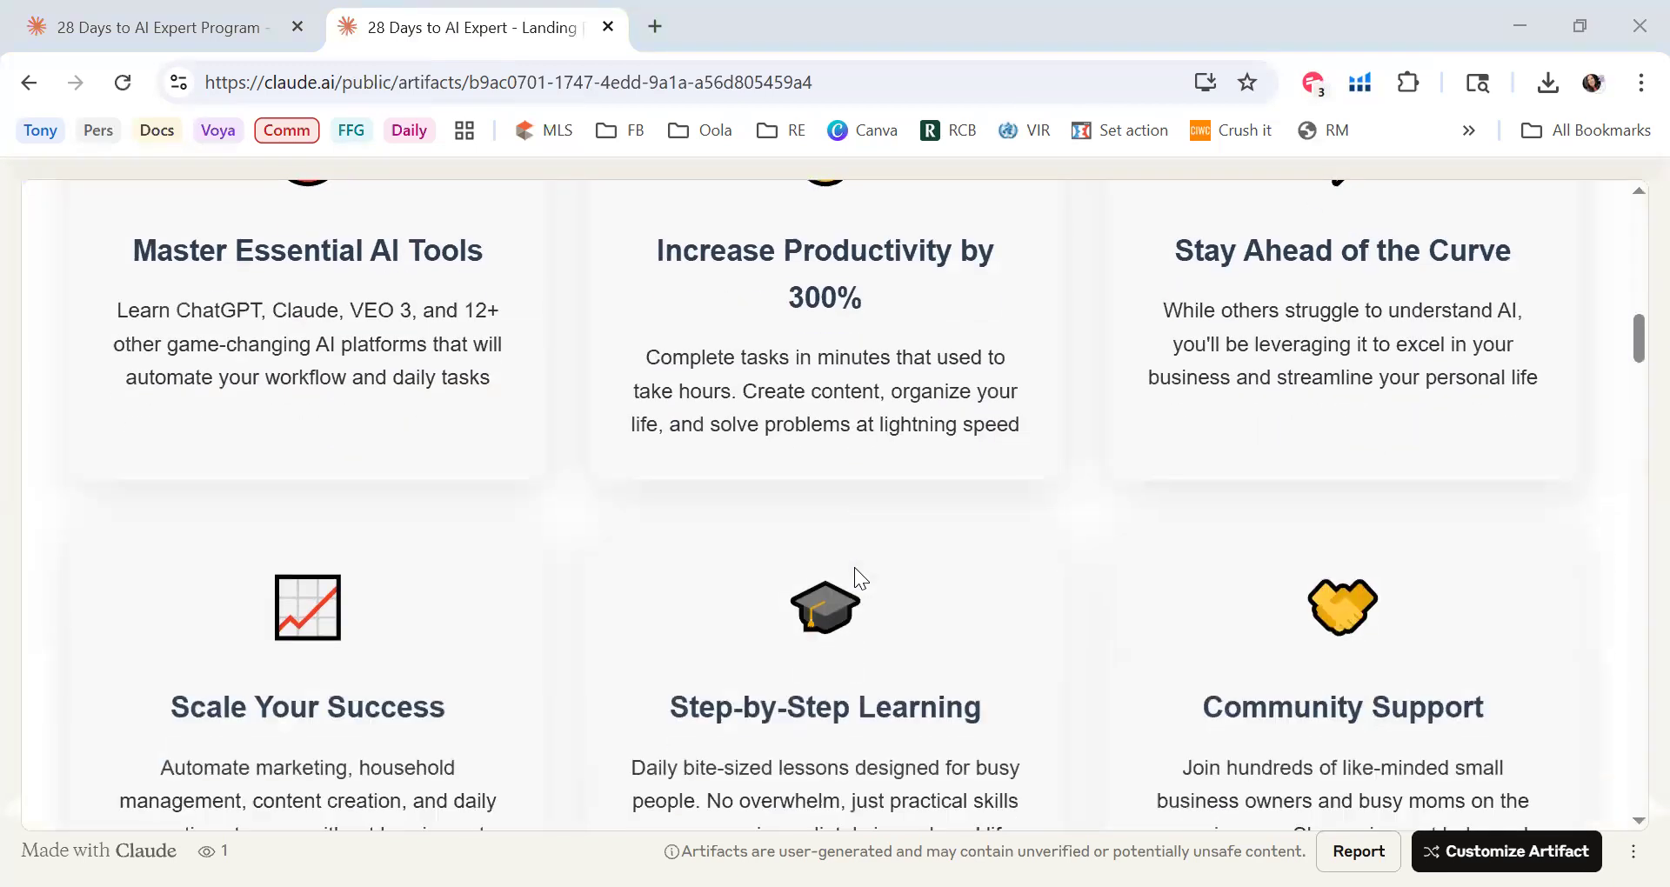
scroll(854, 567, down, 10)
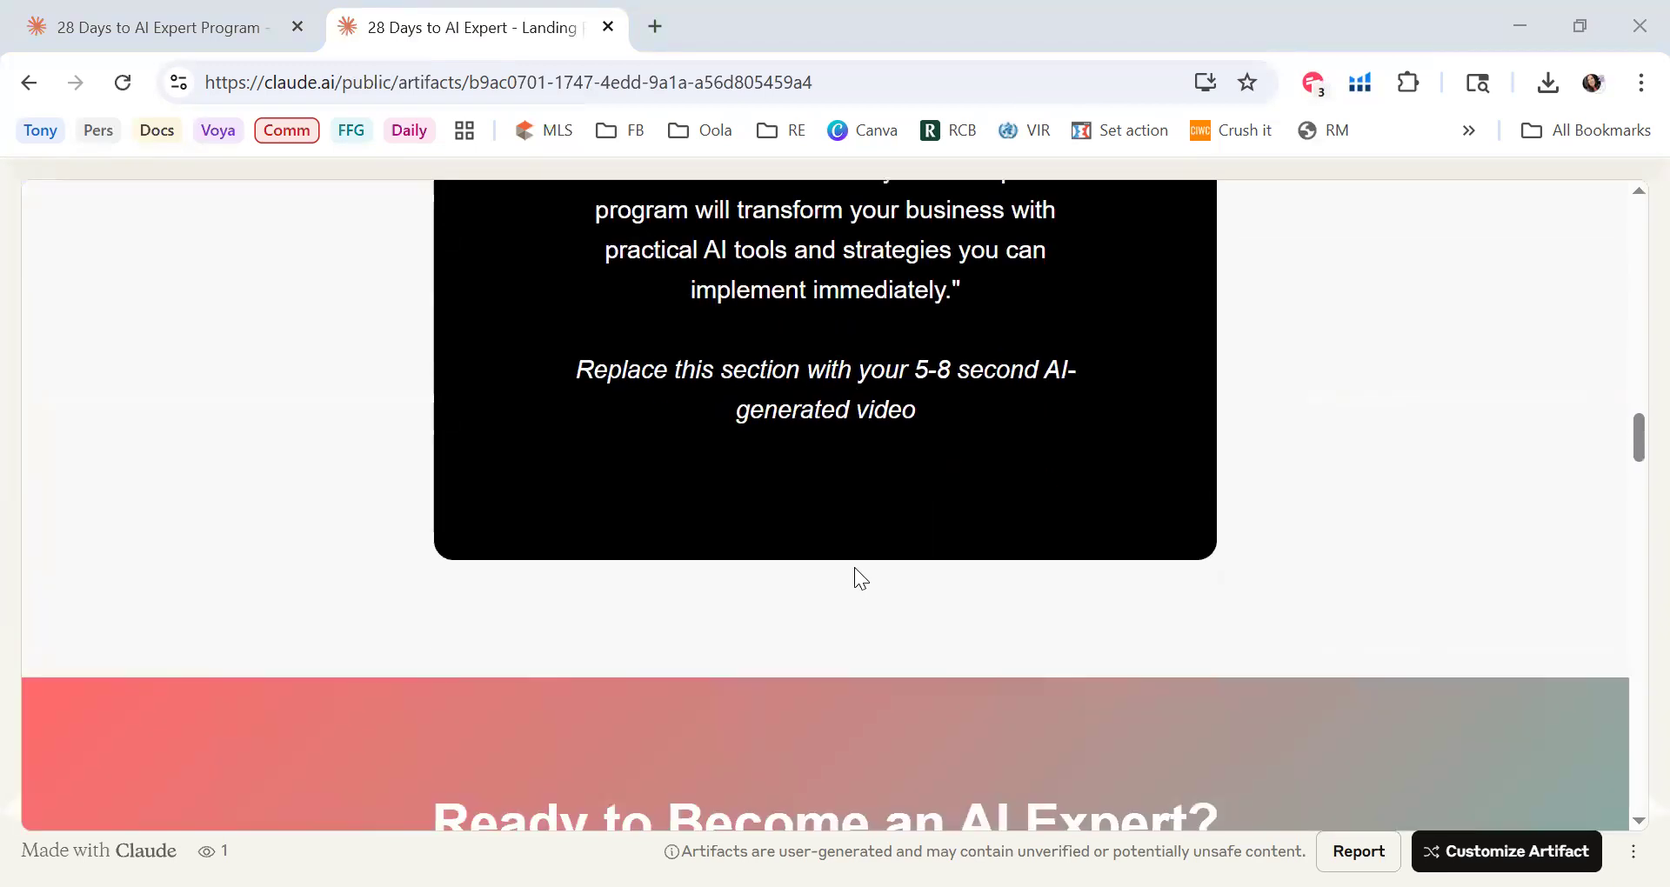
scroll(854, 574, down, 10)
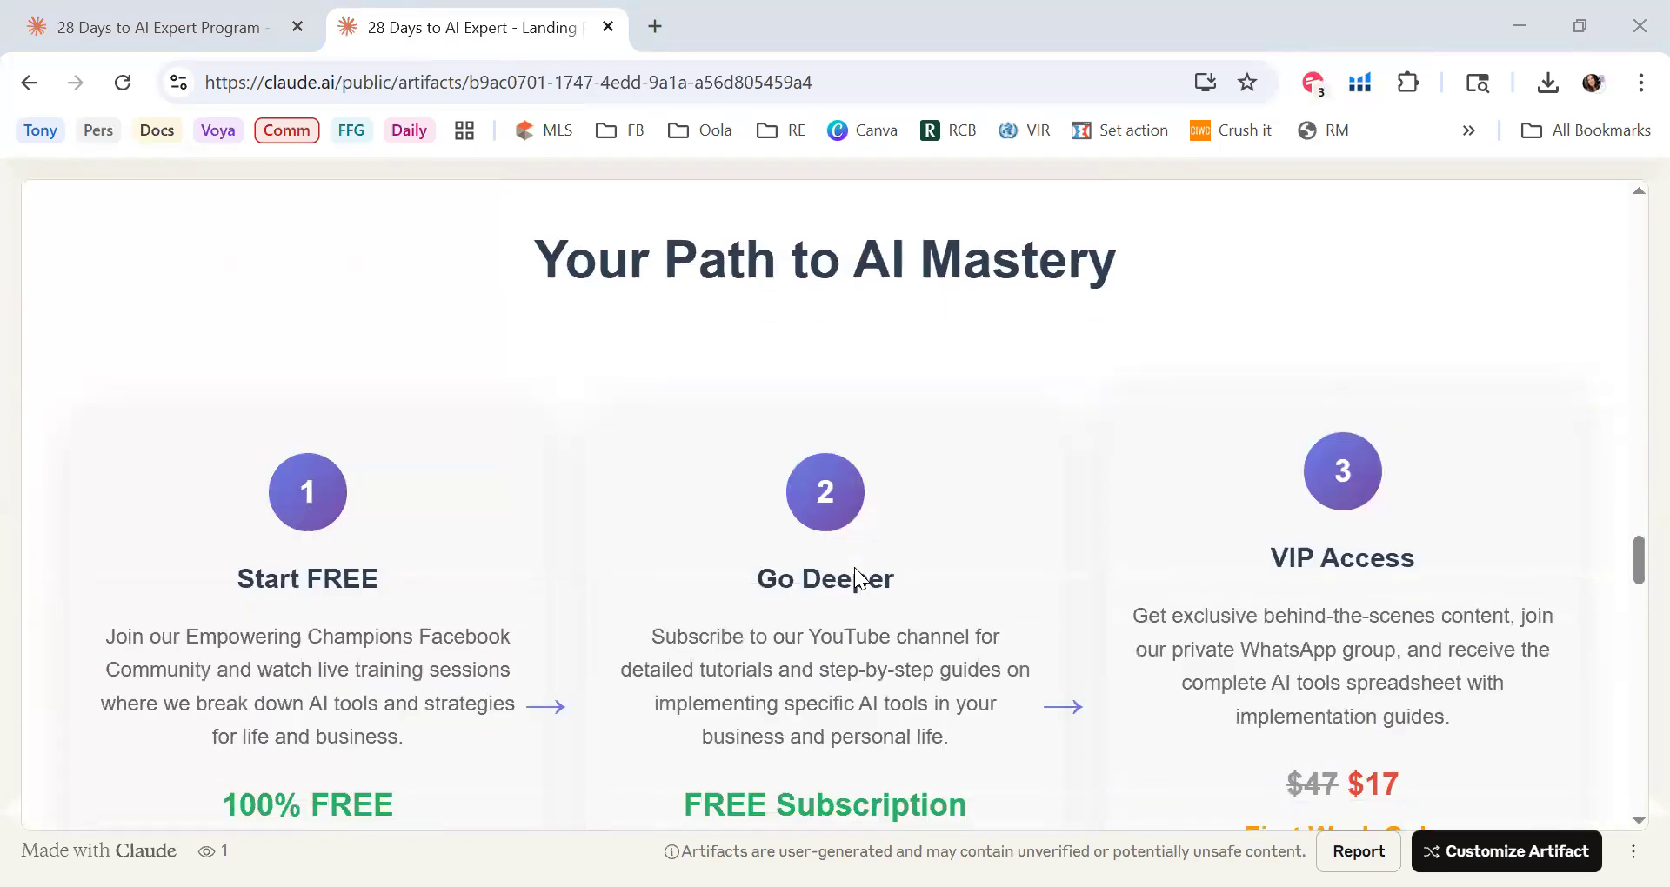
scroll(854, 567, down, 9)
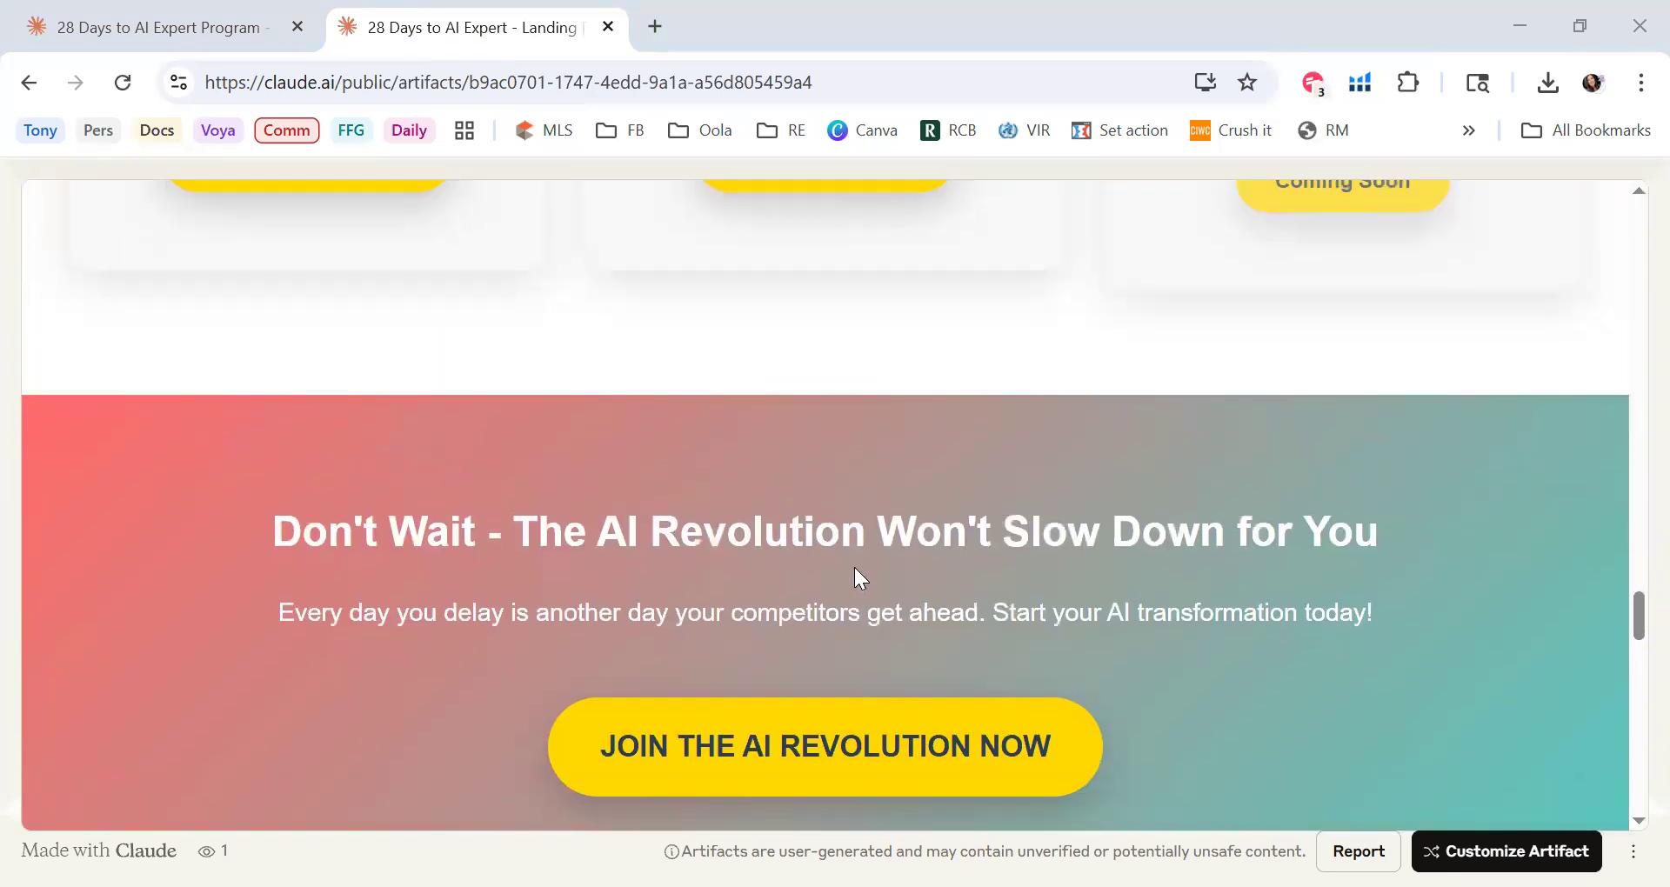
scroll(857, 578, down, 10)
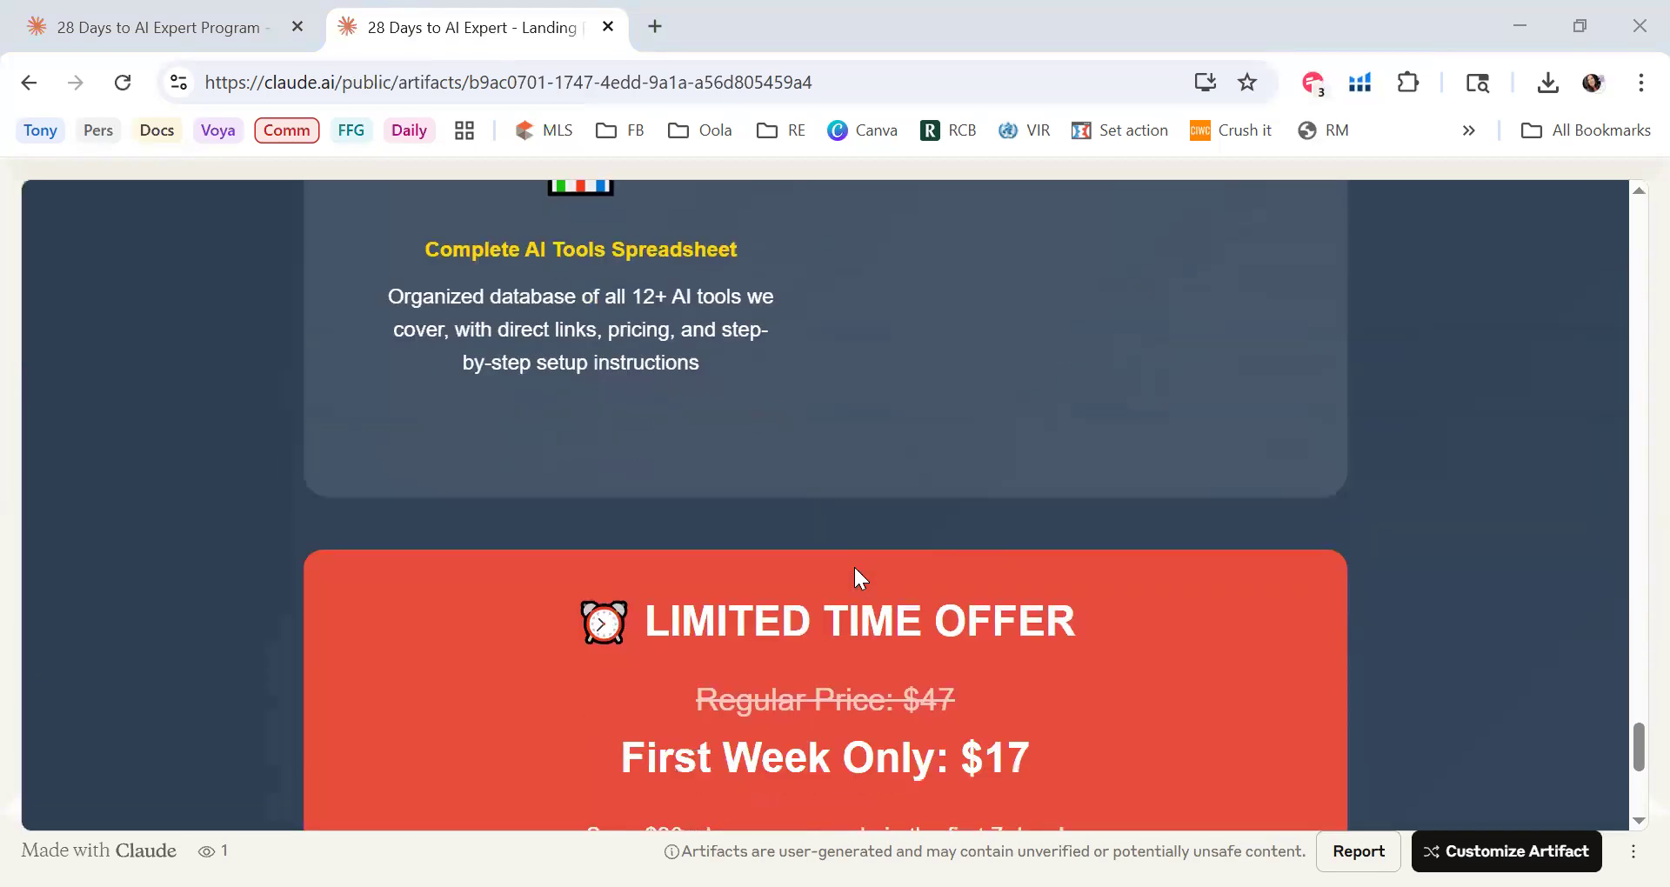
scroll(854, 566, up, 2)
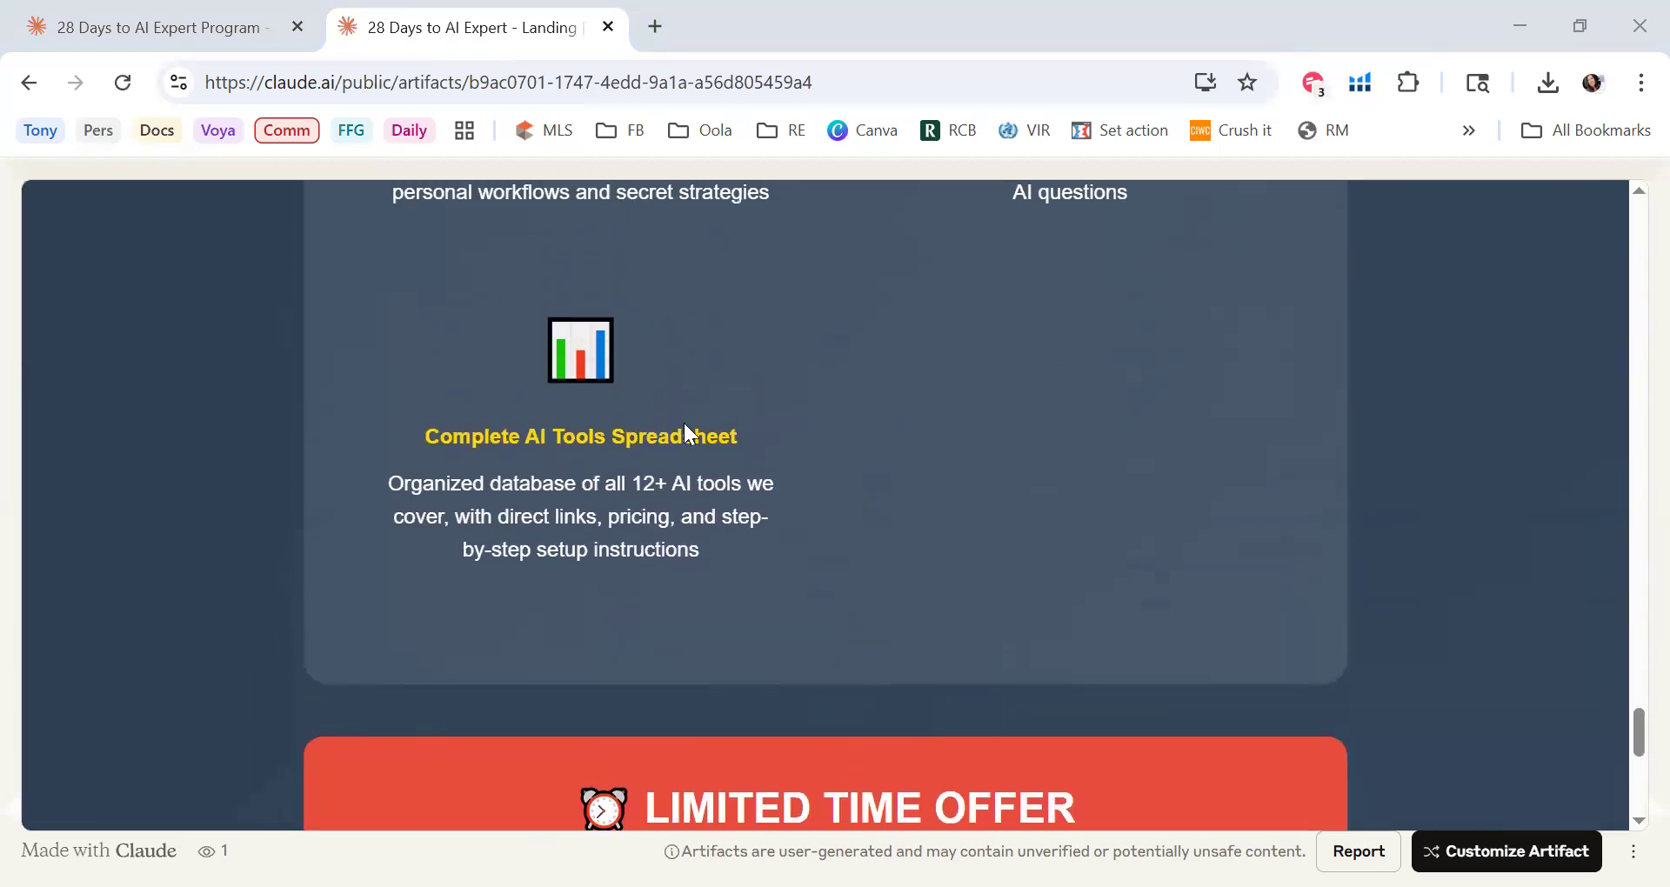
scroll(932, 594, down, 6)
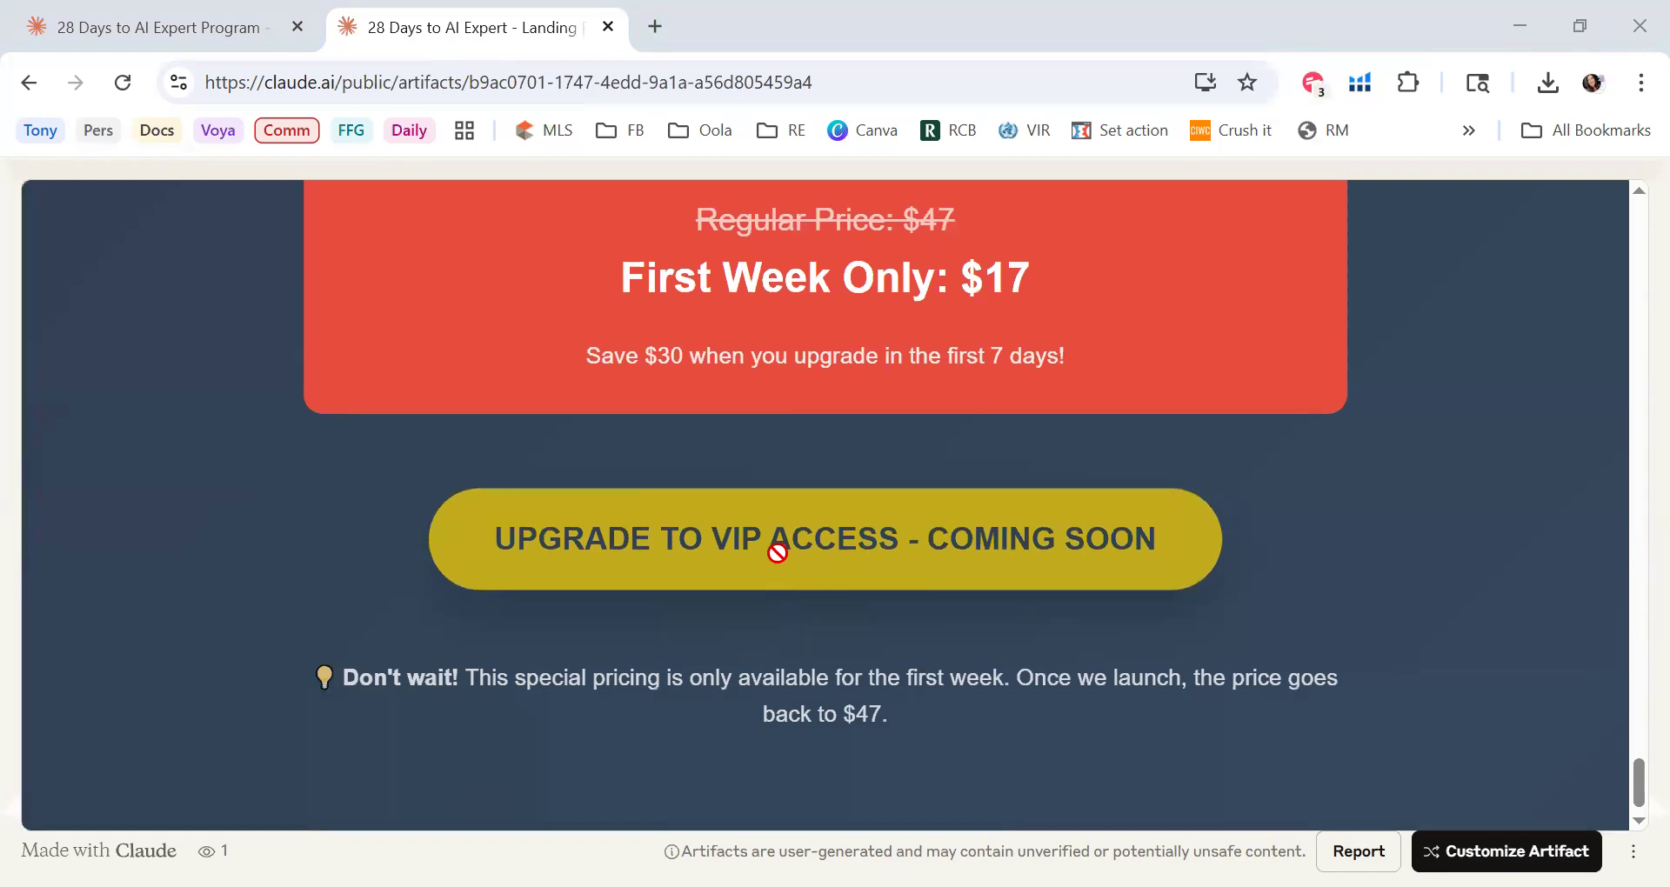
scroll(777, 553, up, 1)
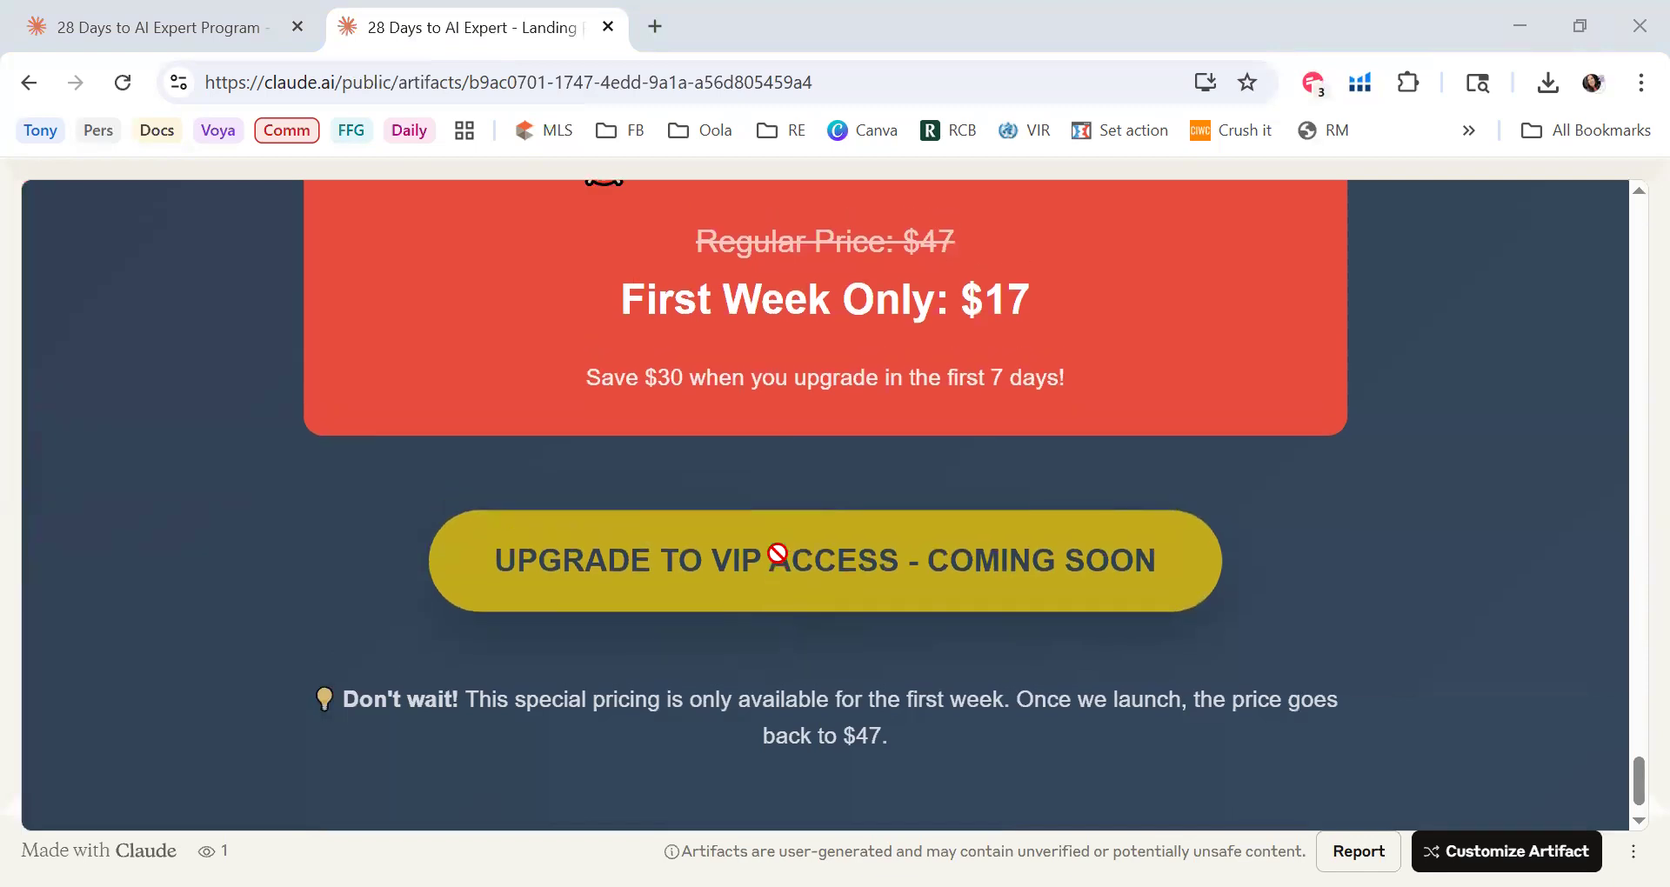
Step: Test the "JOIN THE AI REVOLUTION NOW" link and check the sign-up form and Your Path to AI Mastery sections
scroll(778, 553, up, 15)
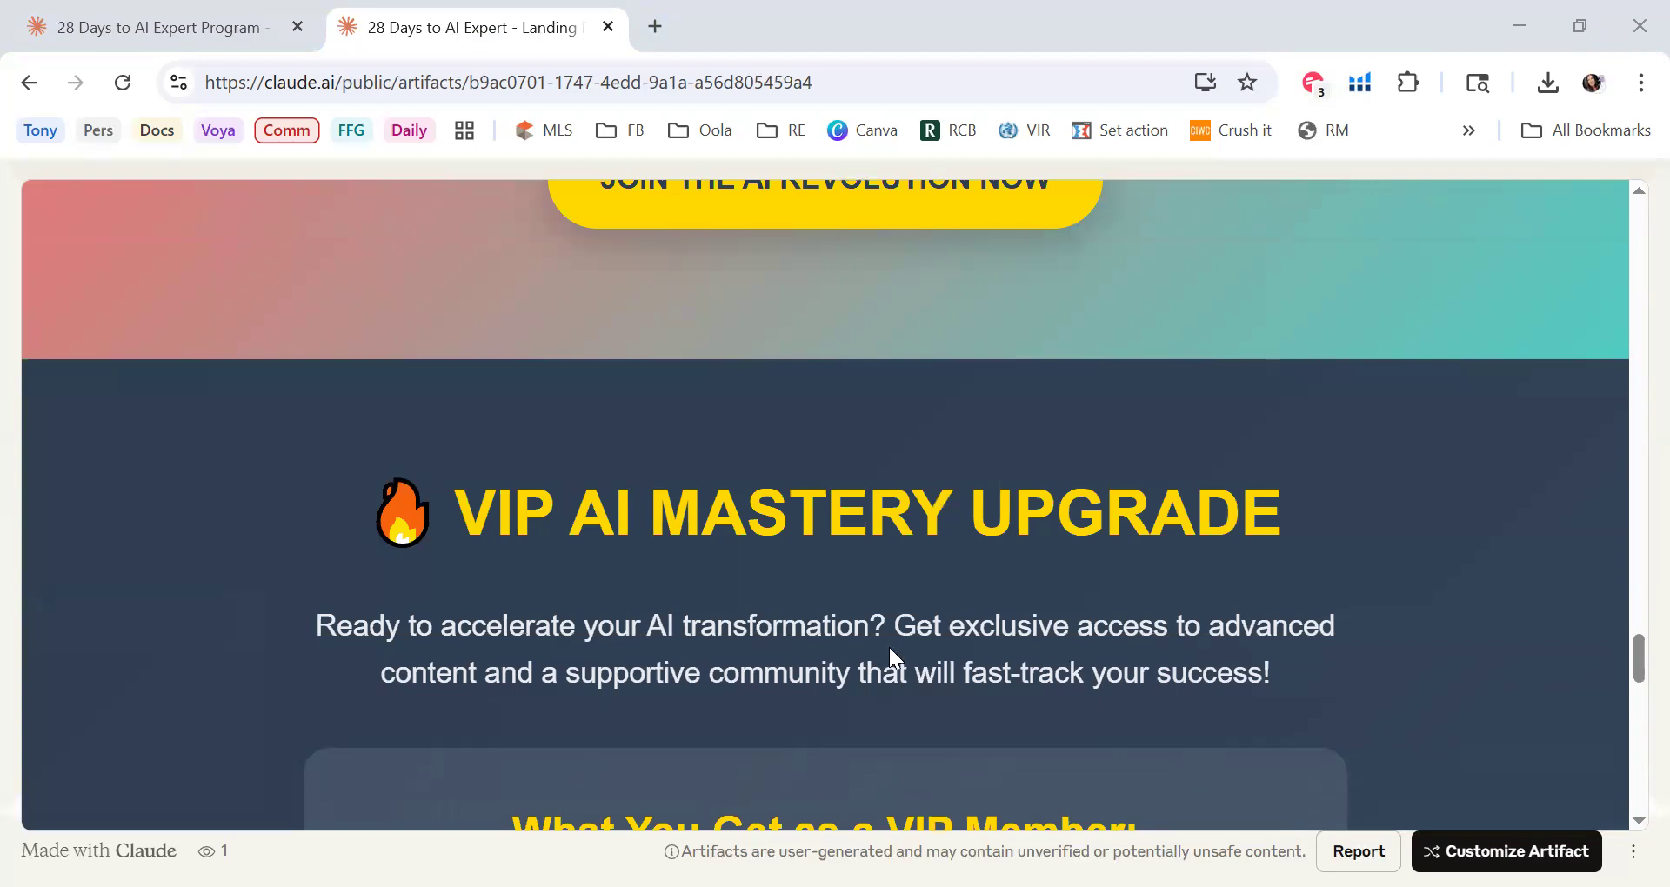
scroll(838, 761, up, 6)
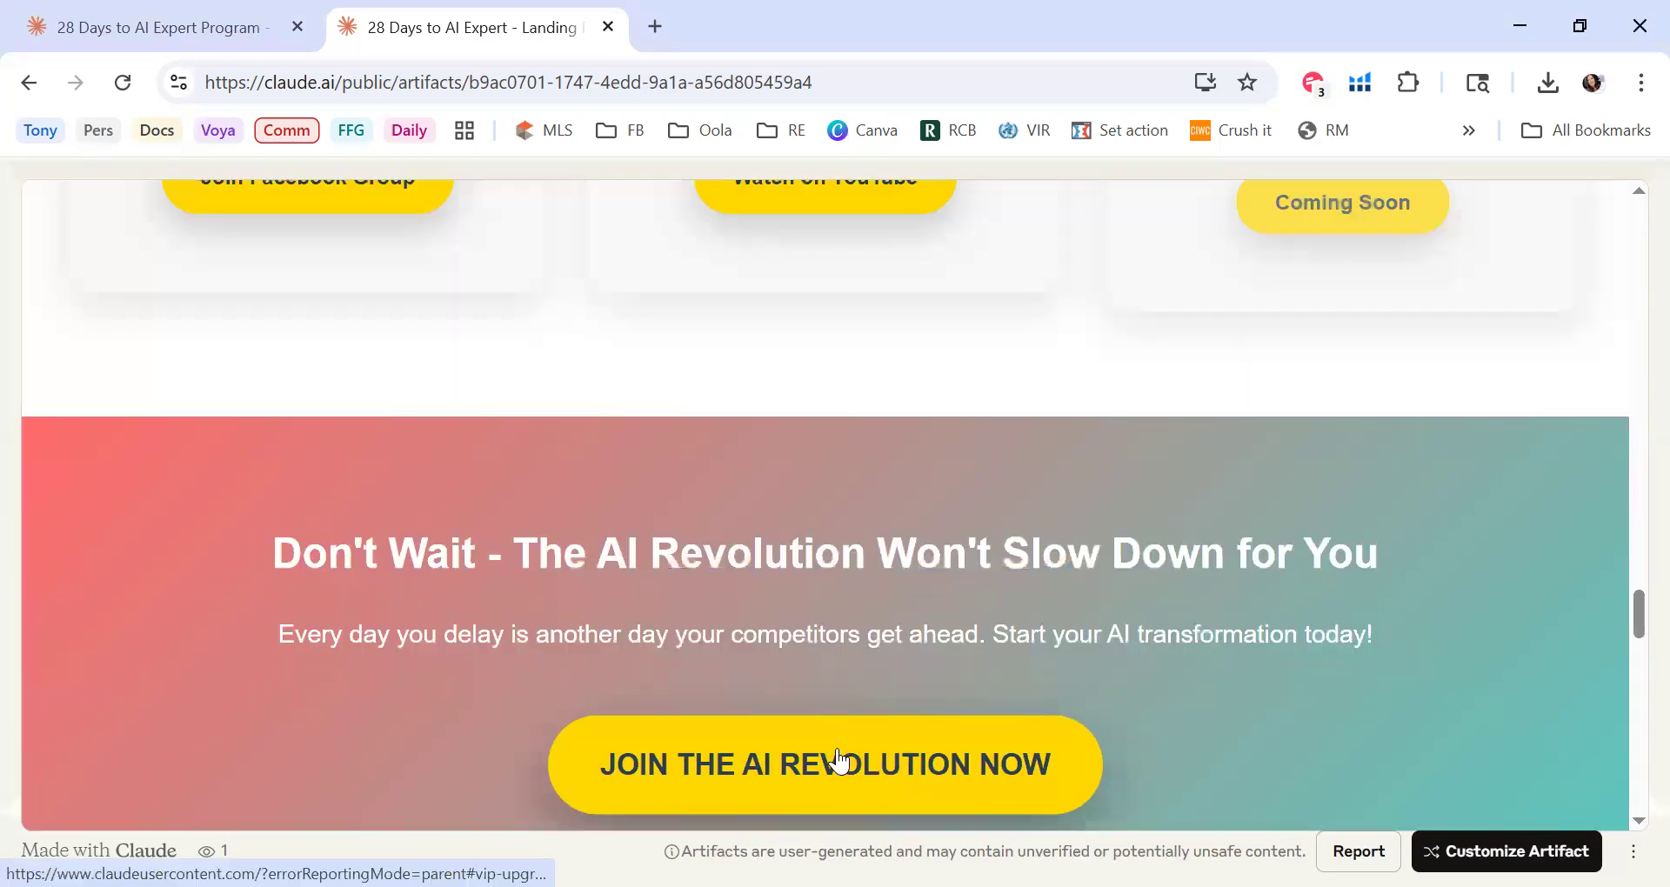
click(746, 770)
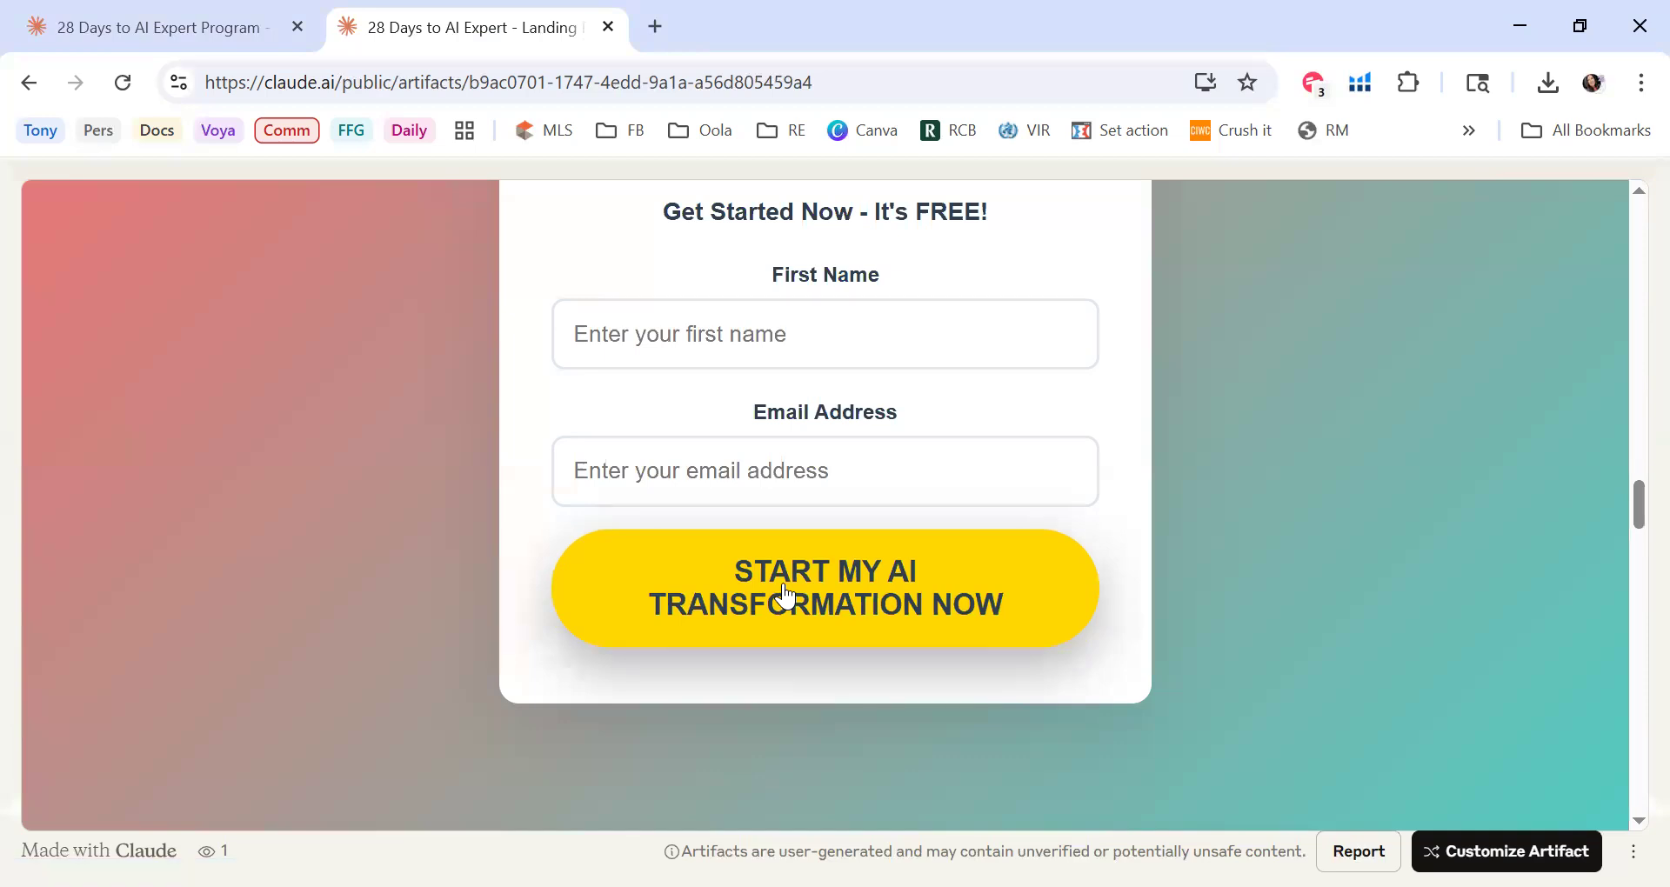
scroll(785, 597, down, 10)
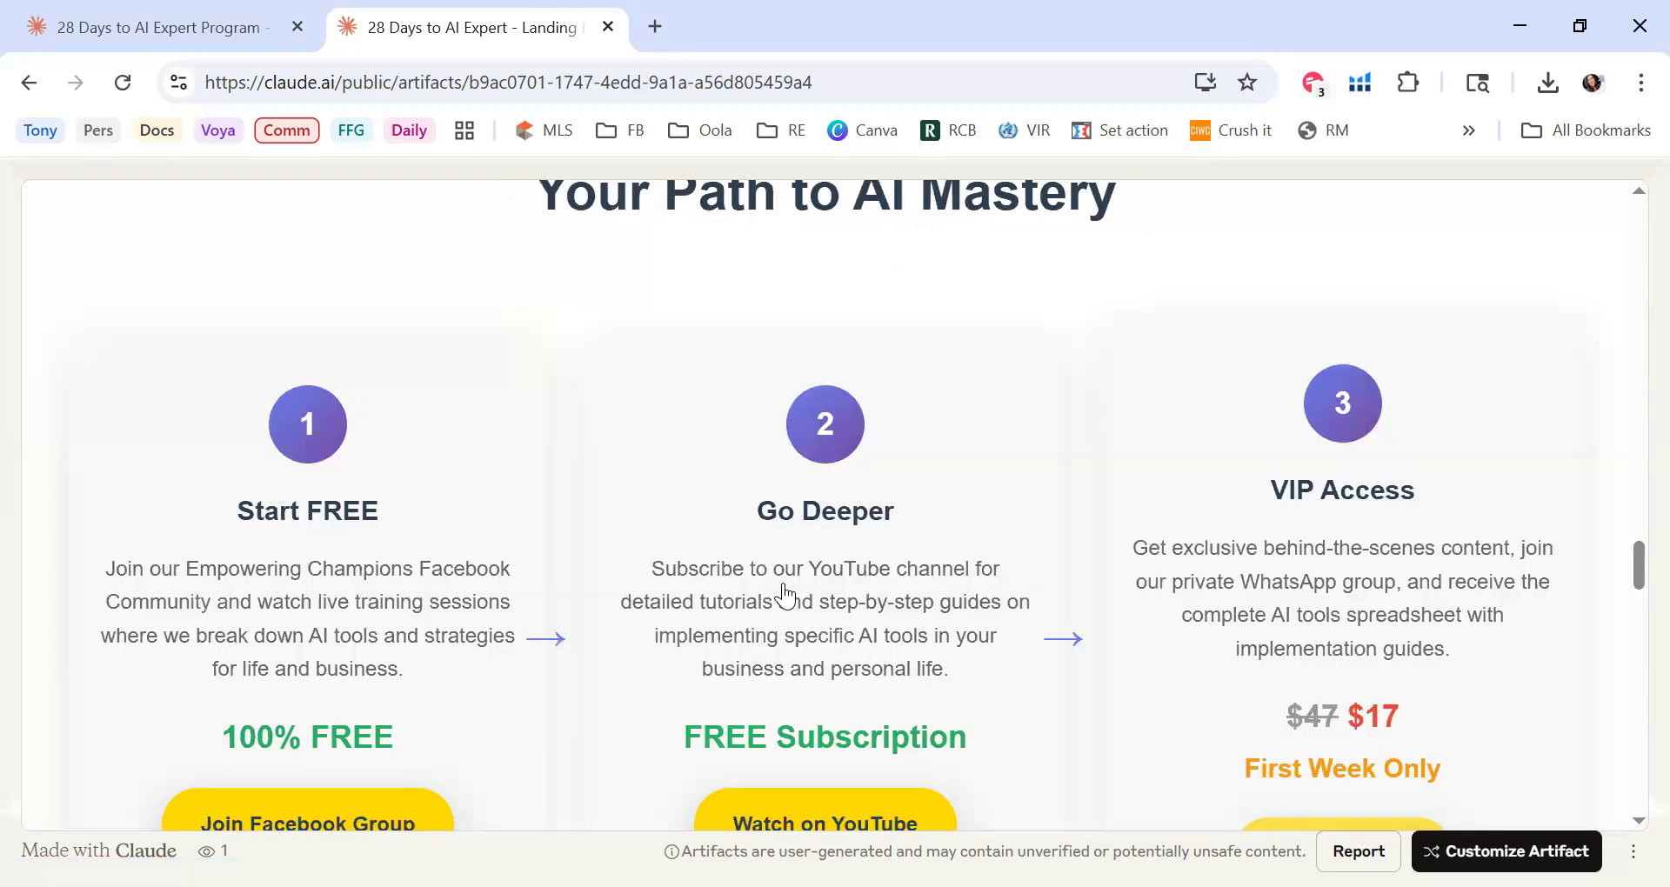
scroll(786, 597, up, 8)
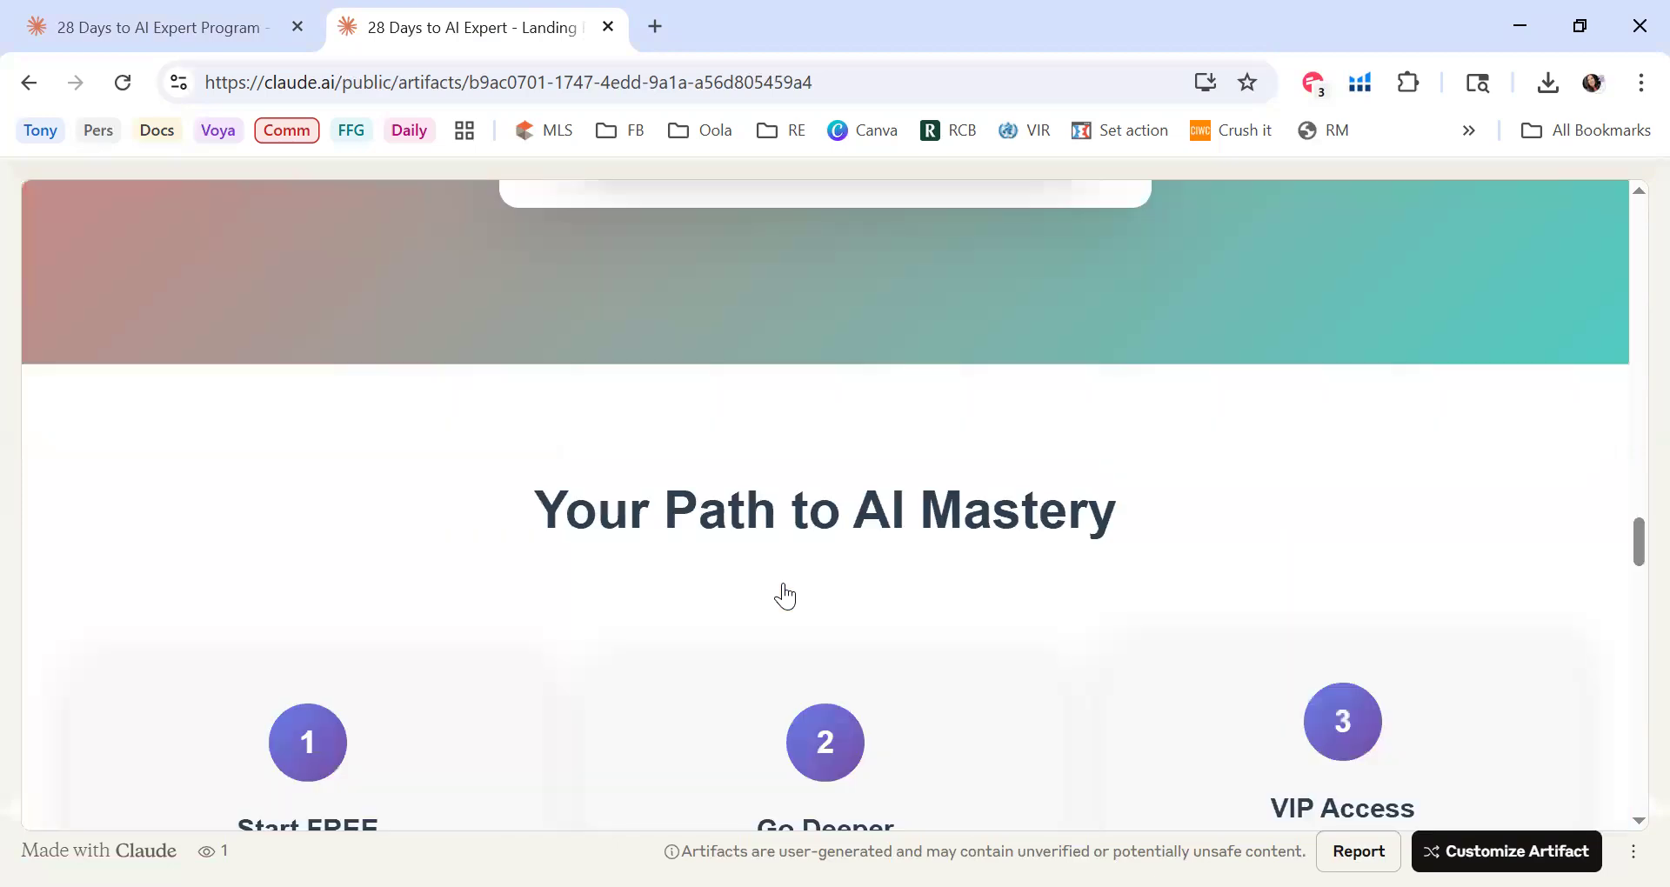
scroll(785, 596, down, 4)
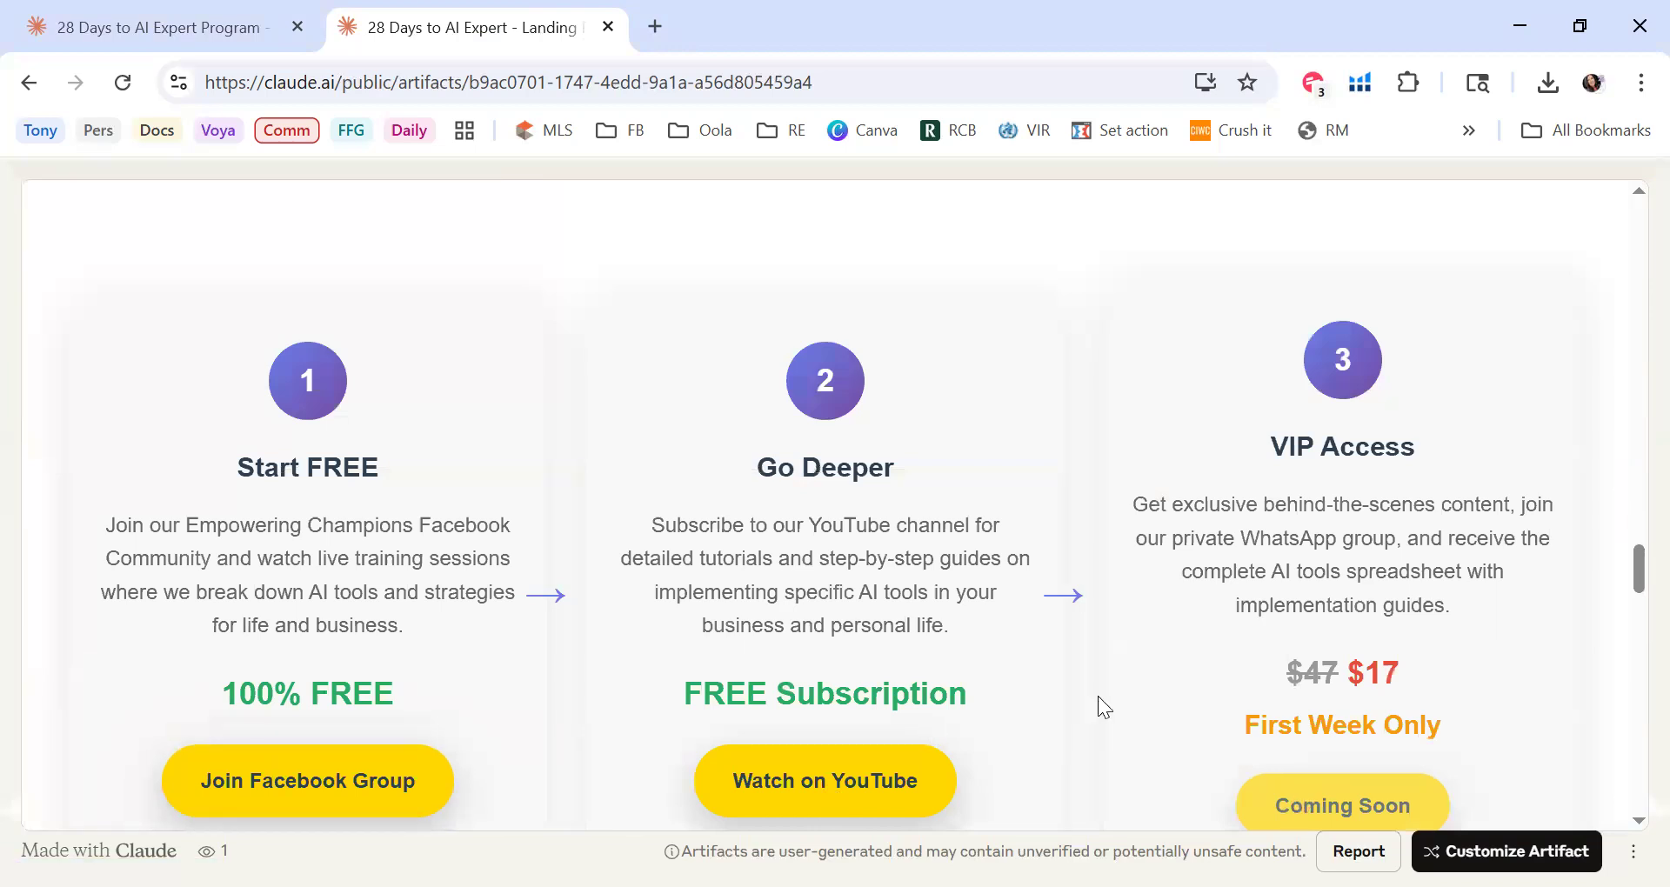
Step: Test the "JOIN THE AI REVOLUTION NOW" link again and return to the start of the published page
scroll(1098, 696, down, 5)
scroll(720, 481, down, 2)
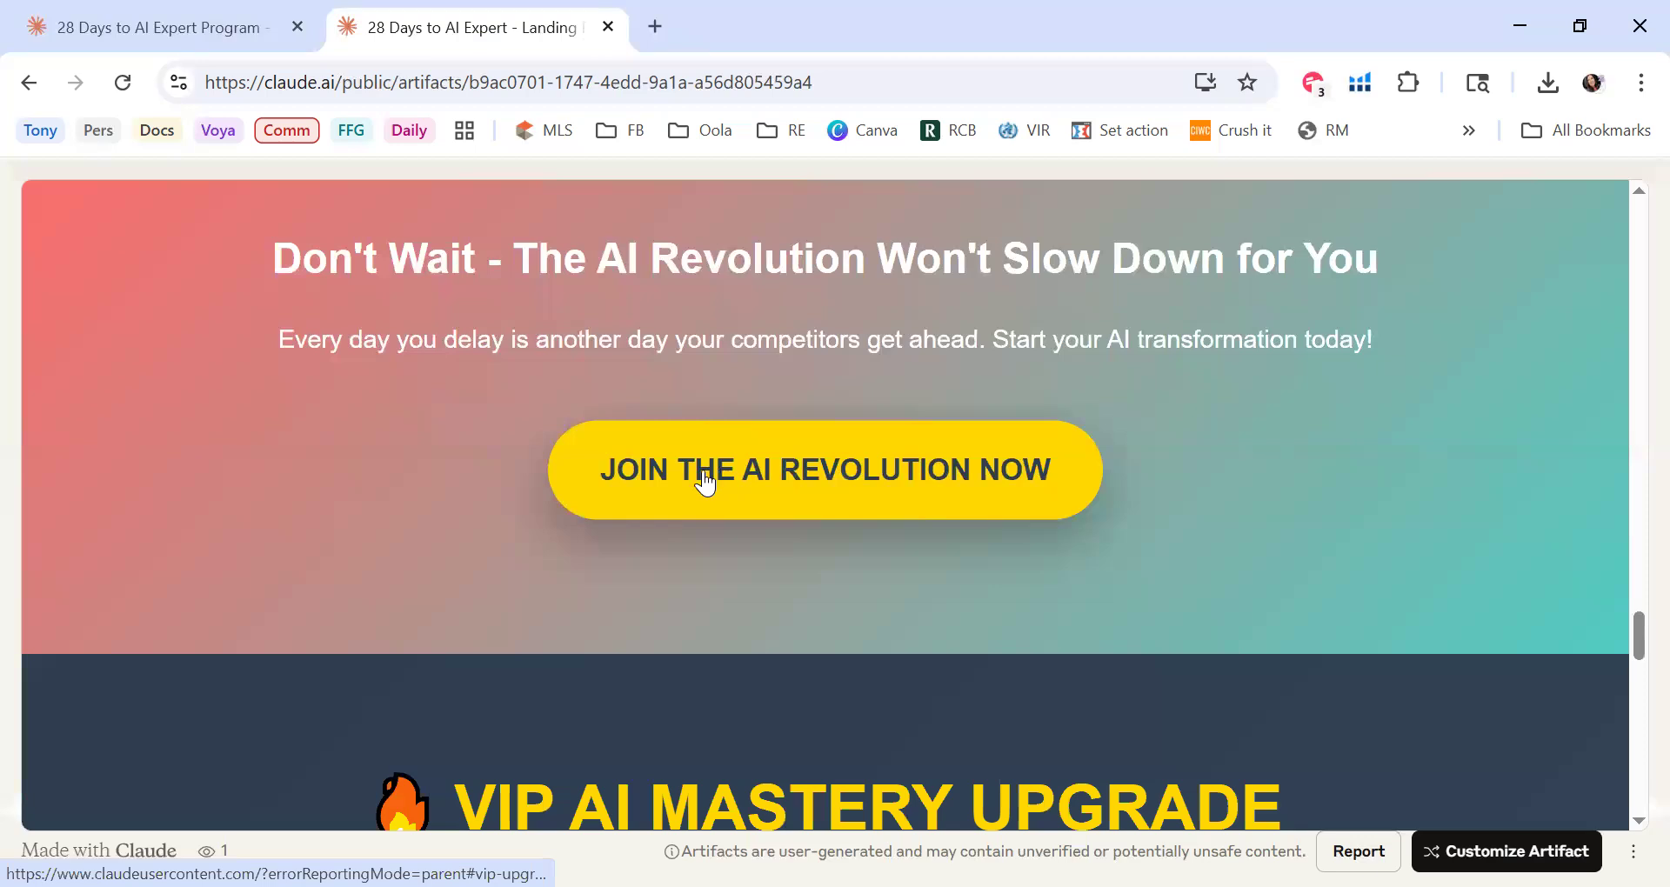
click(792, 483)
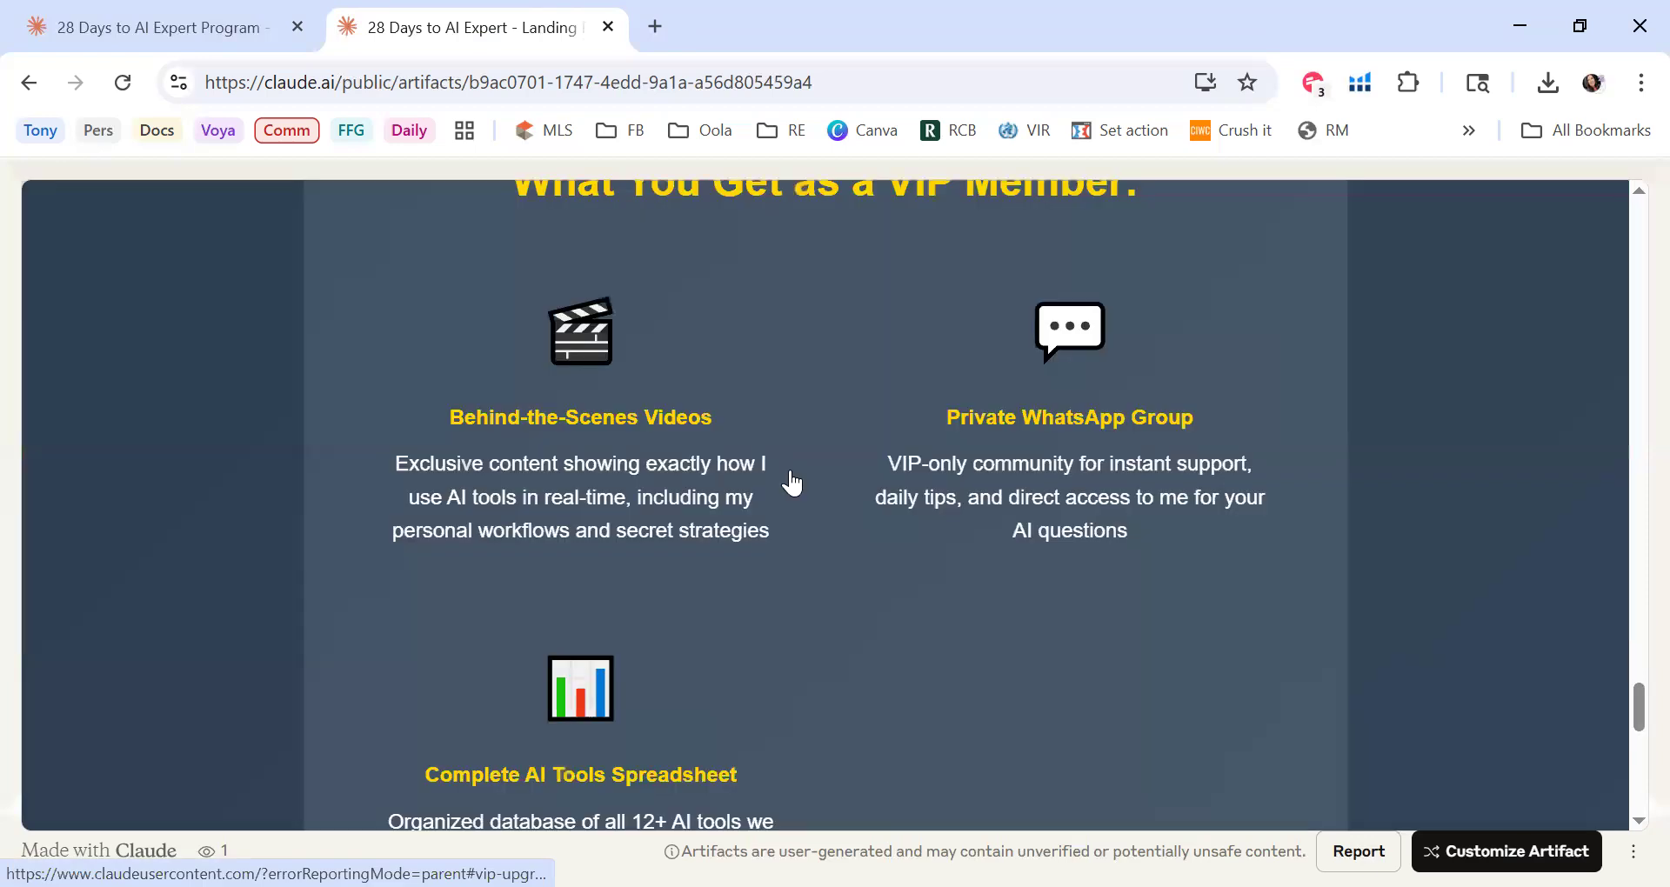
scroll(791, 483, up, 10)
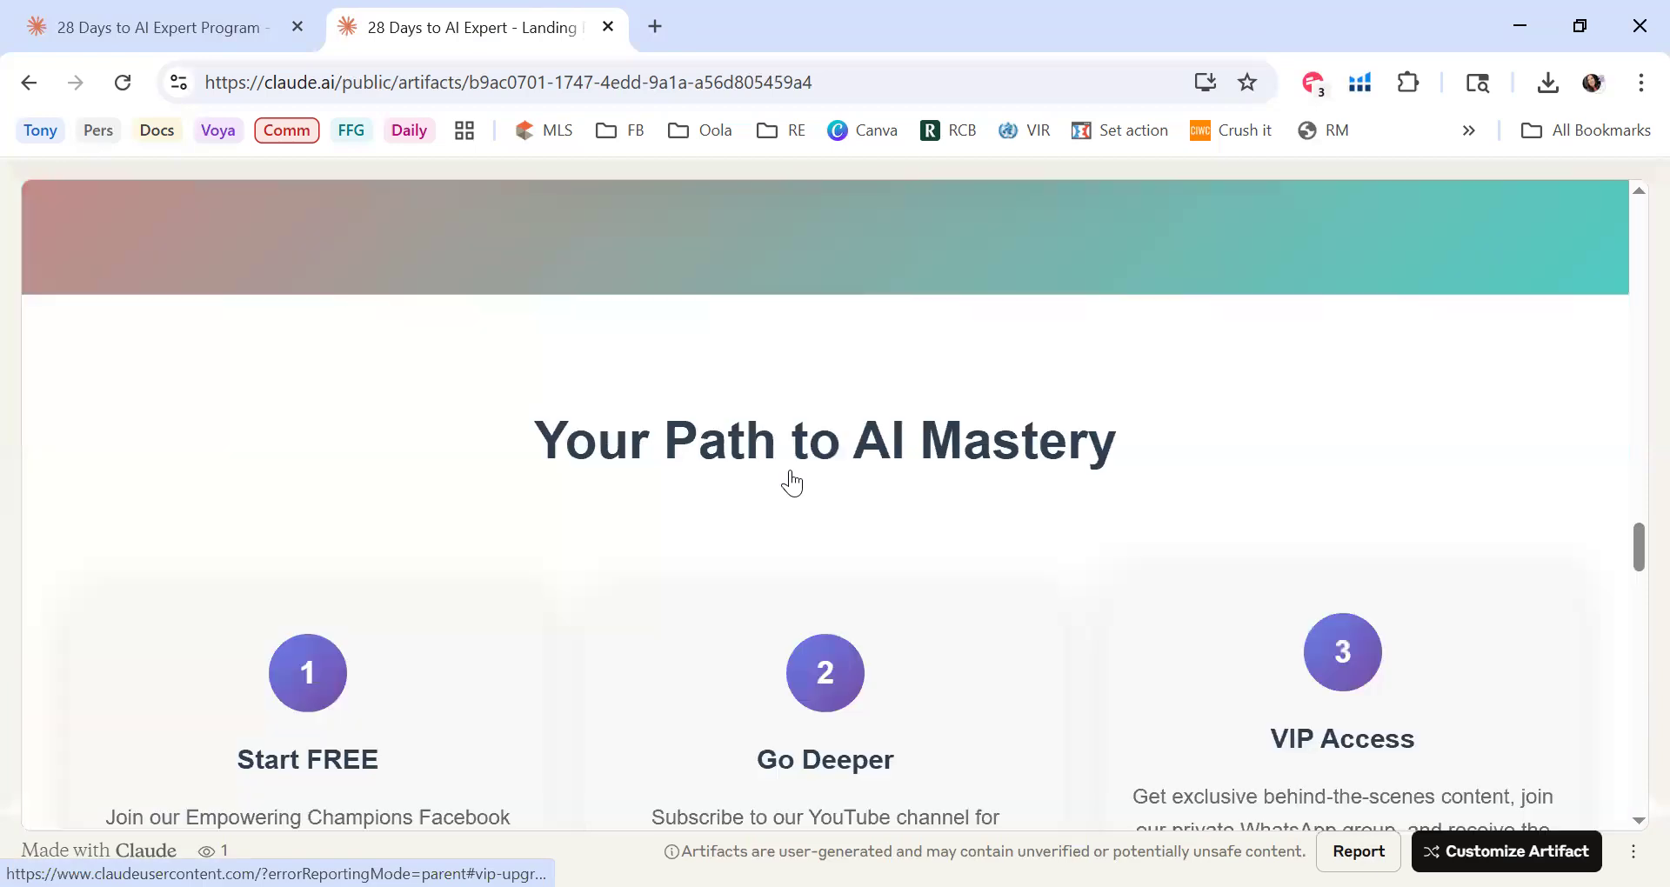
scroll(792, 483, up, 5)
scroll(791, 483, up, 5)
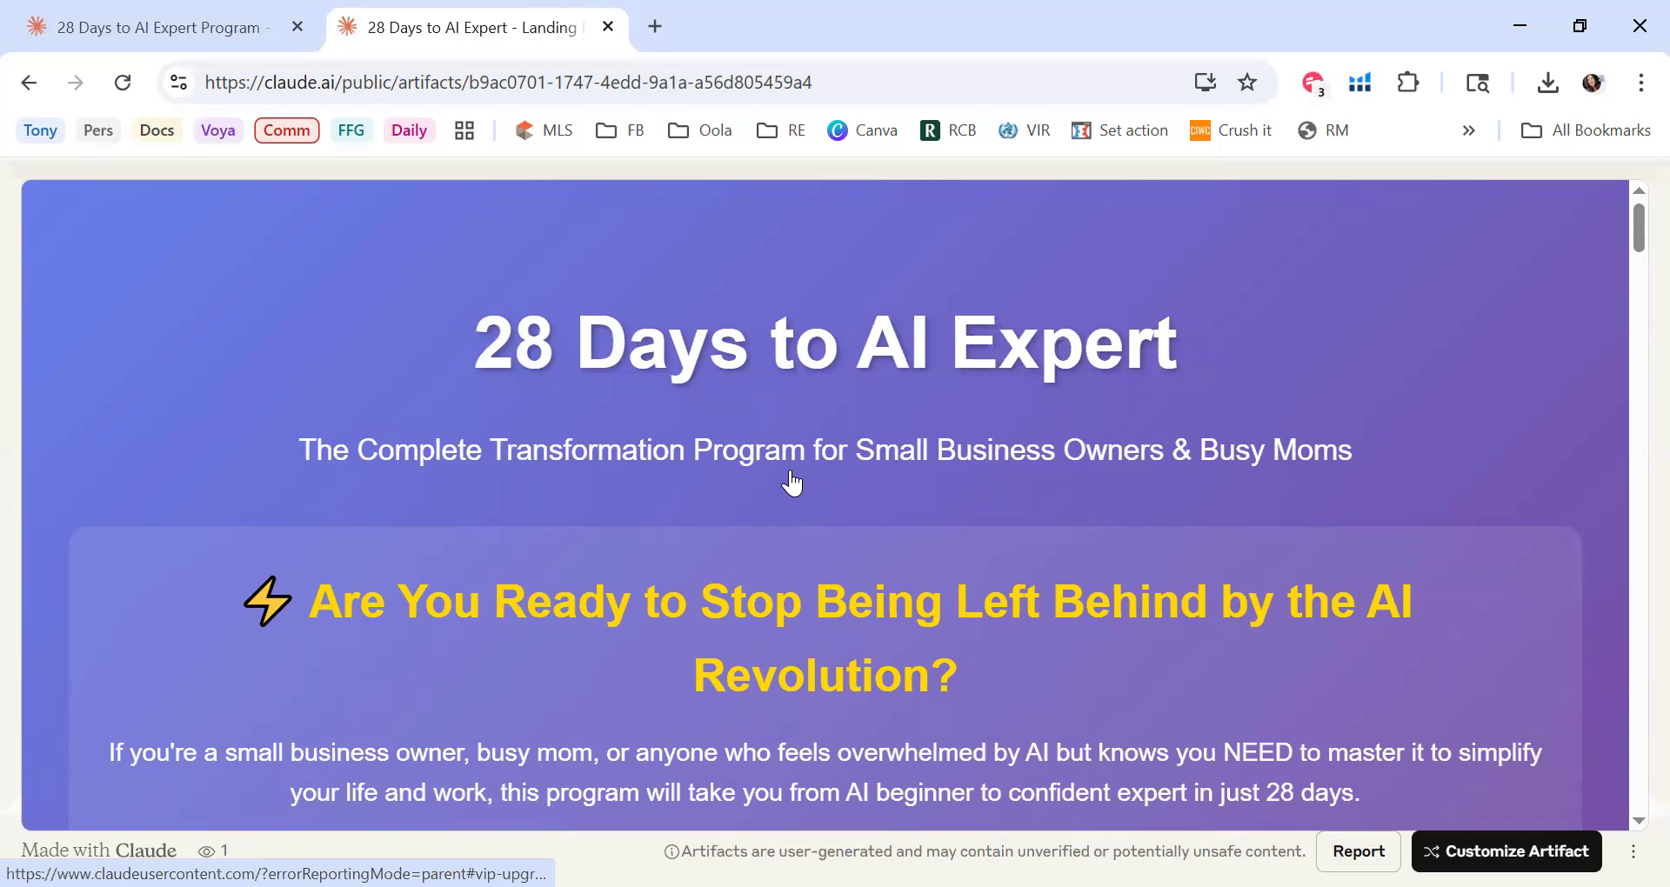
Step: Return to the 28 Days to AI Expert Program chat, dismiss the publishing dialog and go to the end of Claude's reply
click(148, 14)
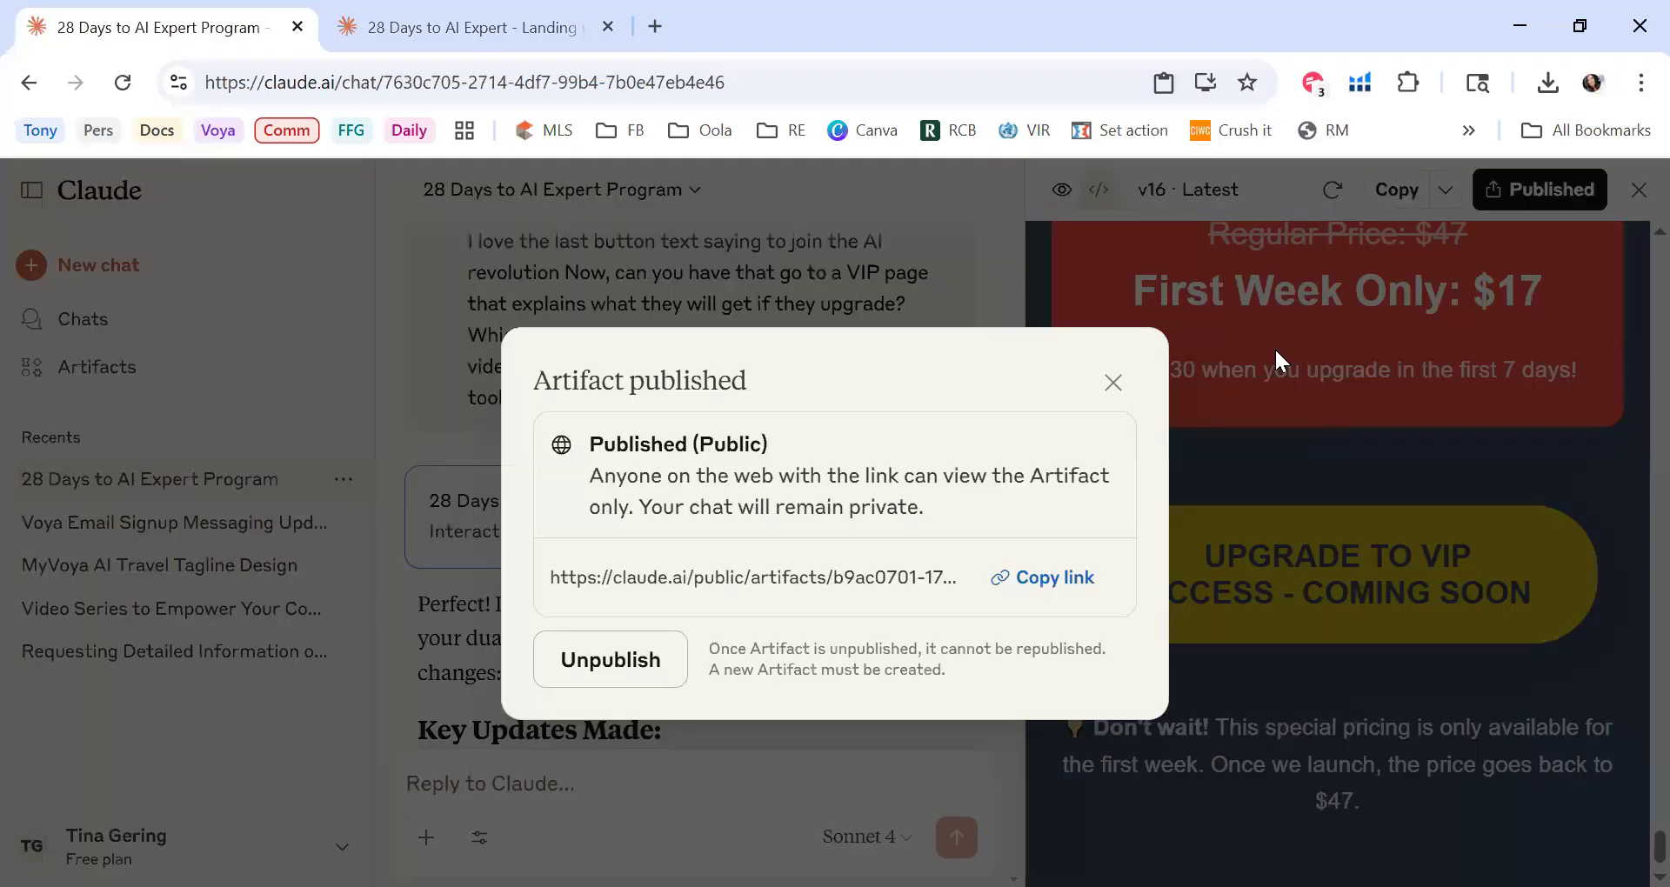
click(1111, 383)
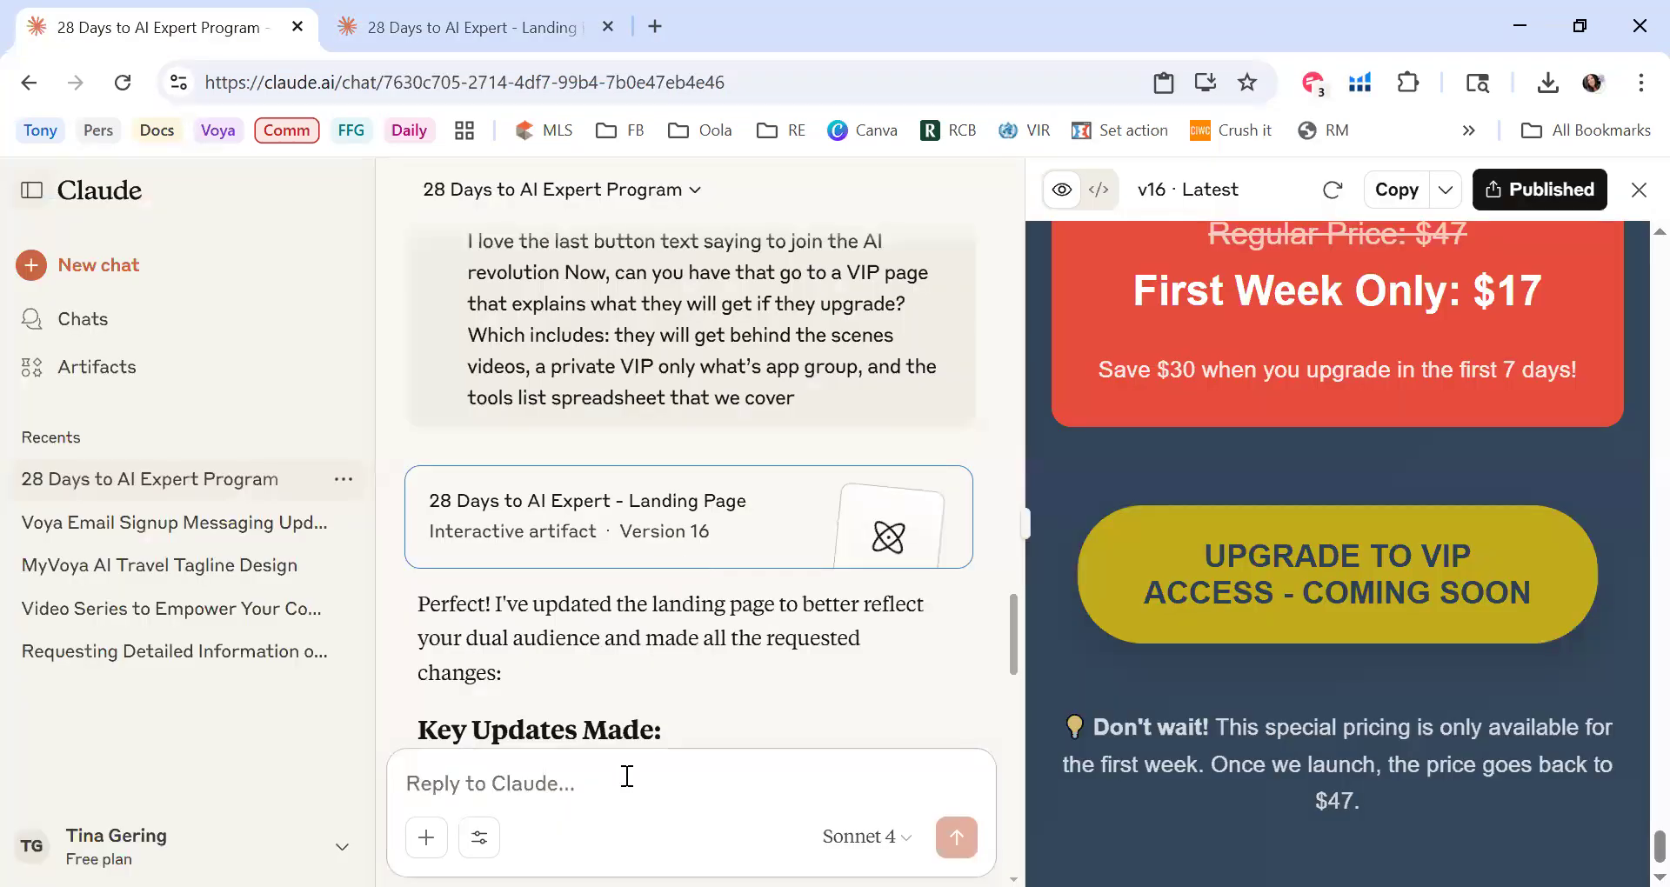
scroll(626, 776, down, 10)
scroll(626, 776, down, 5)
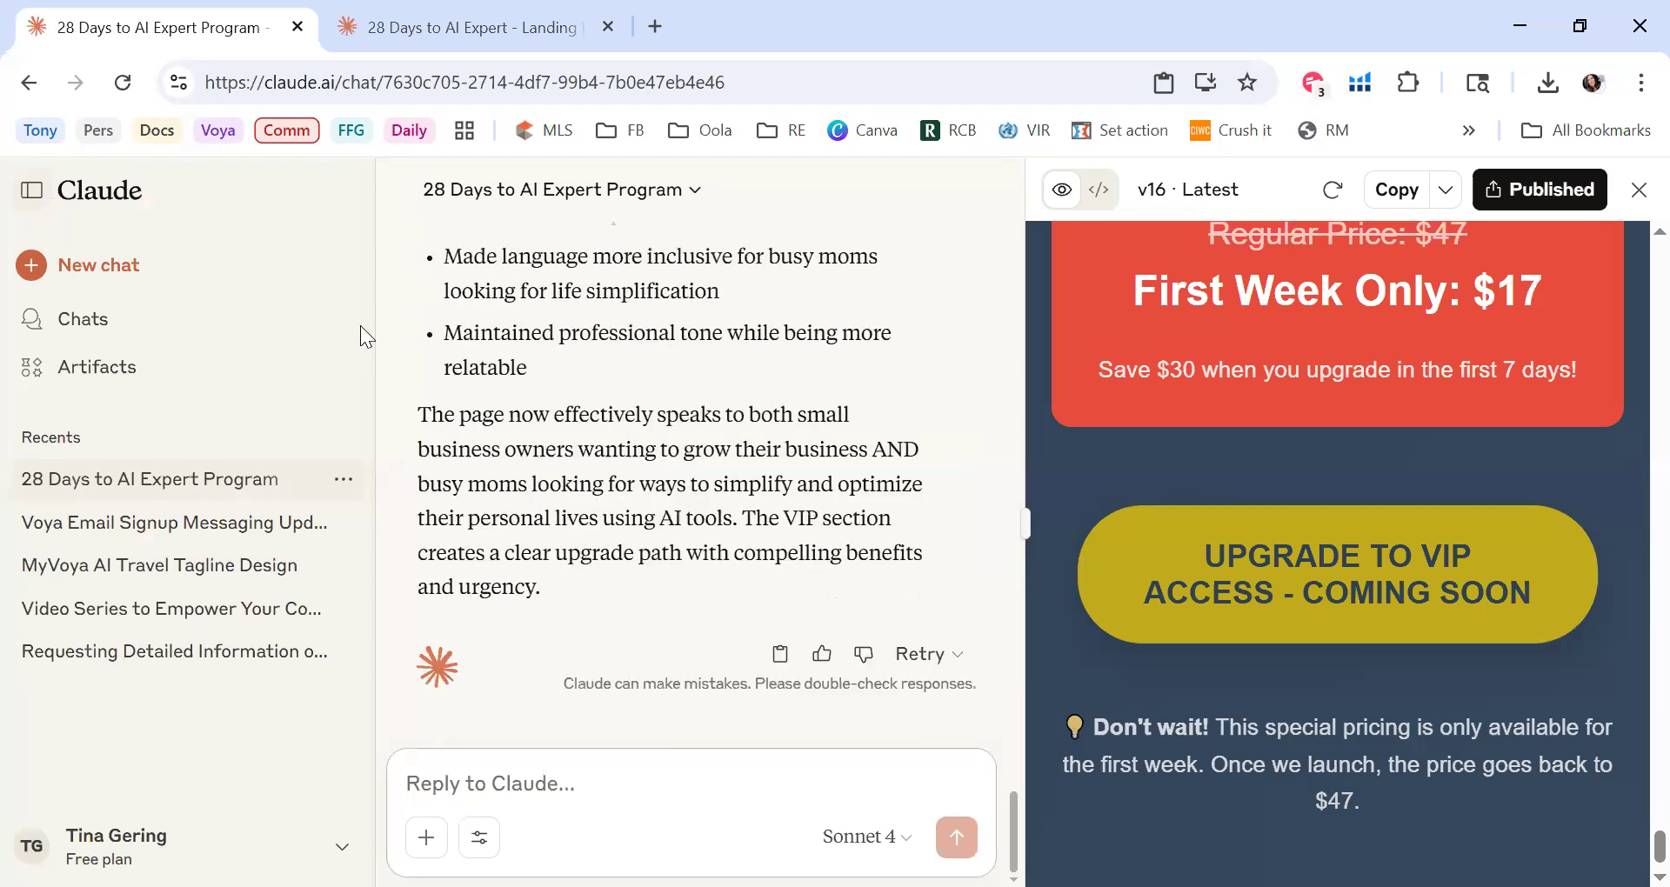
Step: Thank Claude and ask for a step by step guide for a non-techie person to get the creation into the go high level agency account
click(486, 782)
text(Wow)
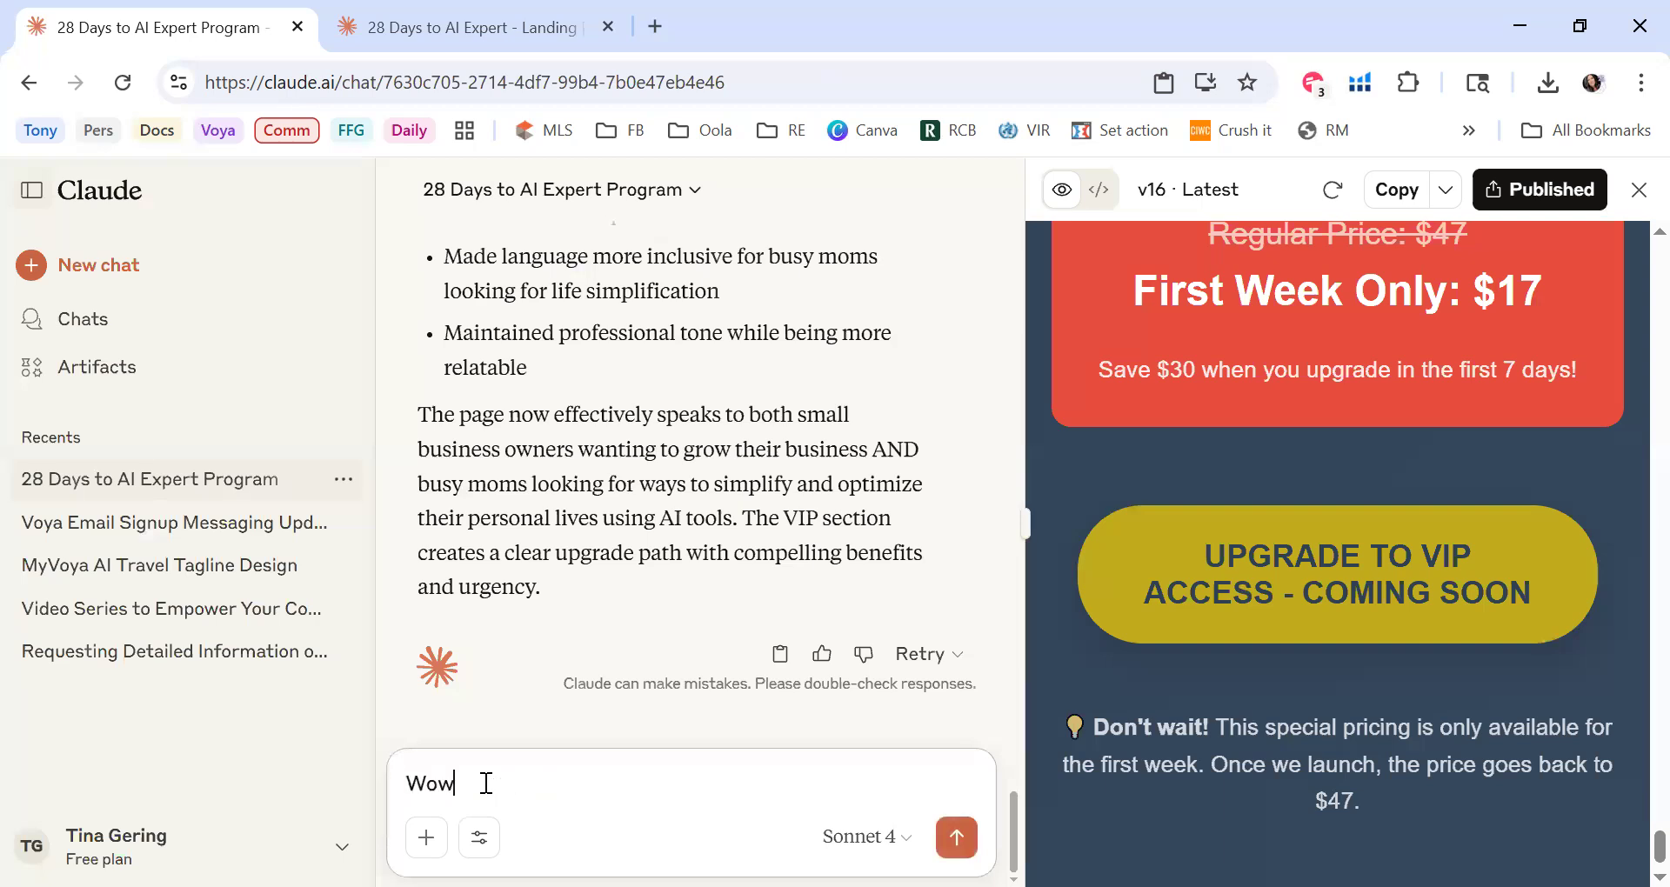
text( thank yu)
key(BackSpace)
key(BackSpace)
text(ou that looks )
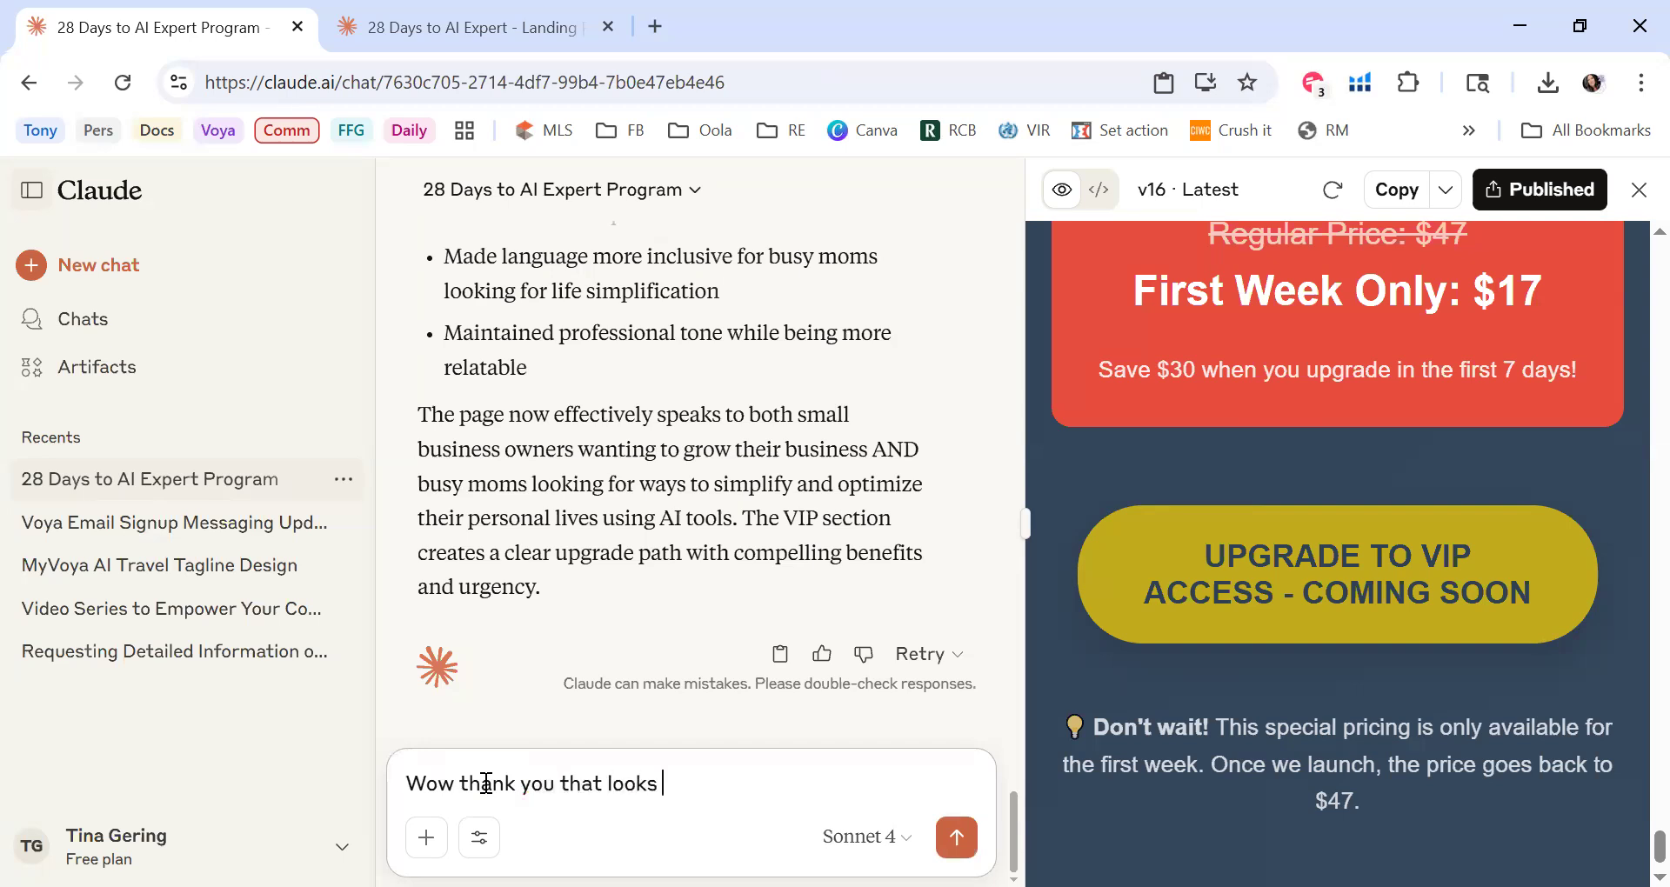
text(amazing)
text(! )
text(N)
text(Ow I)
key(BackSpace)
key(BackSpace)
key(BackSpace)
key(BackSpace)
text(ow need a step b)
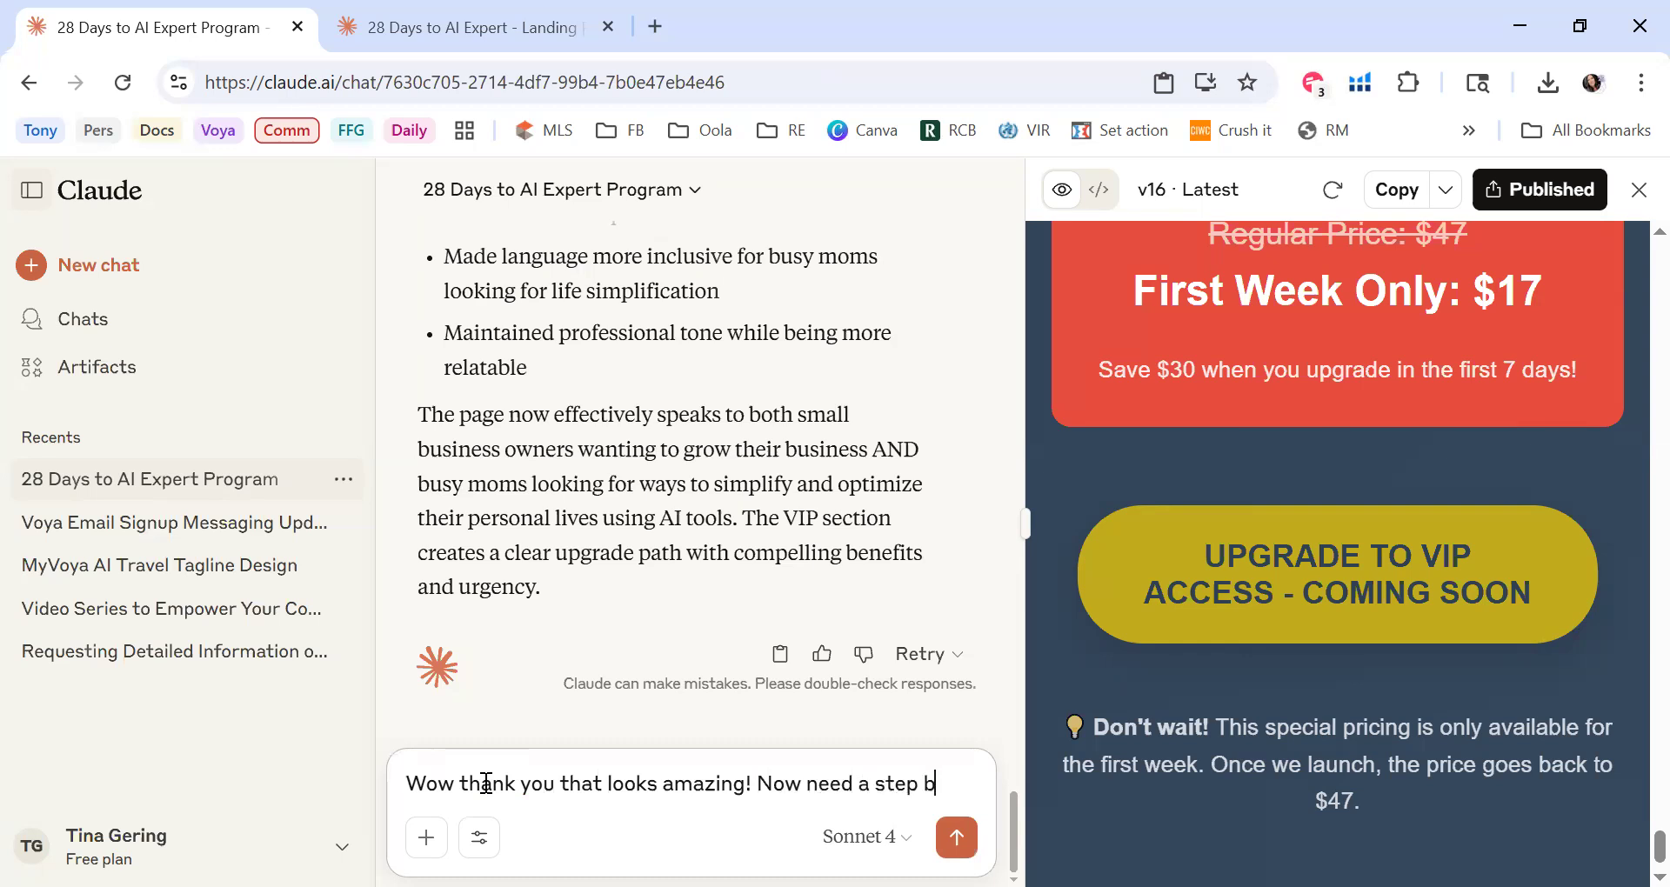
text(y step )
text(guide for a n)
text(on)
text(-te)
text(c)
text(h)
text(ie p)
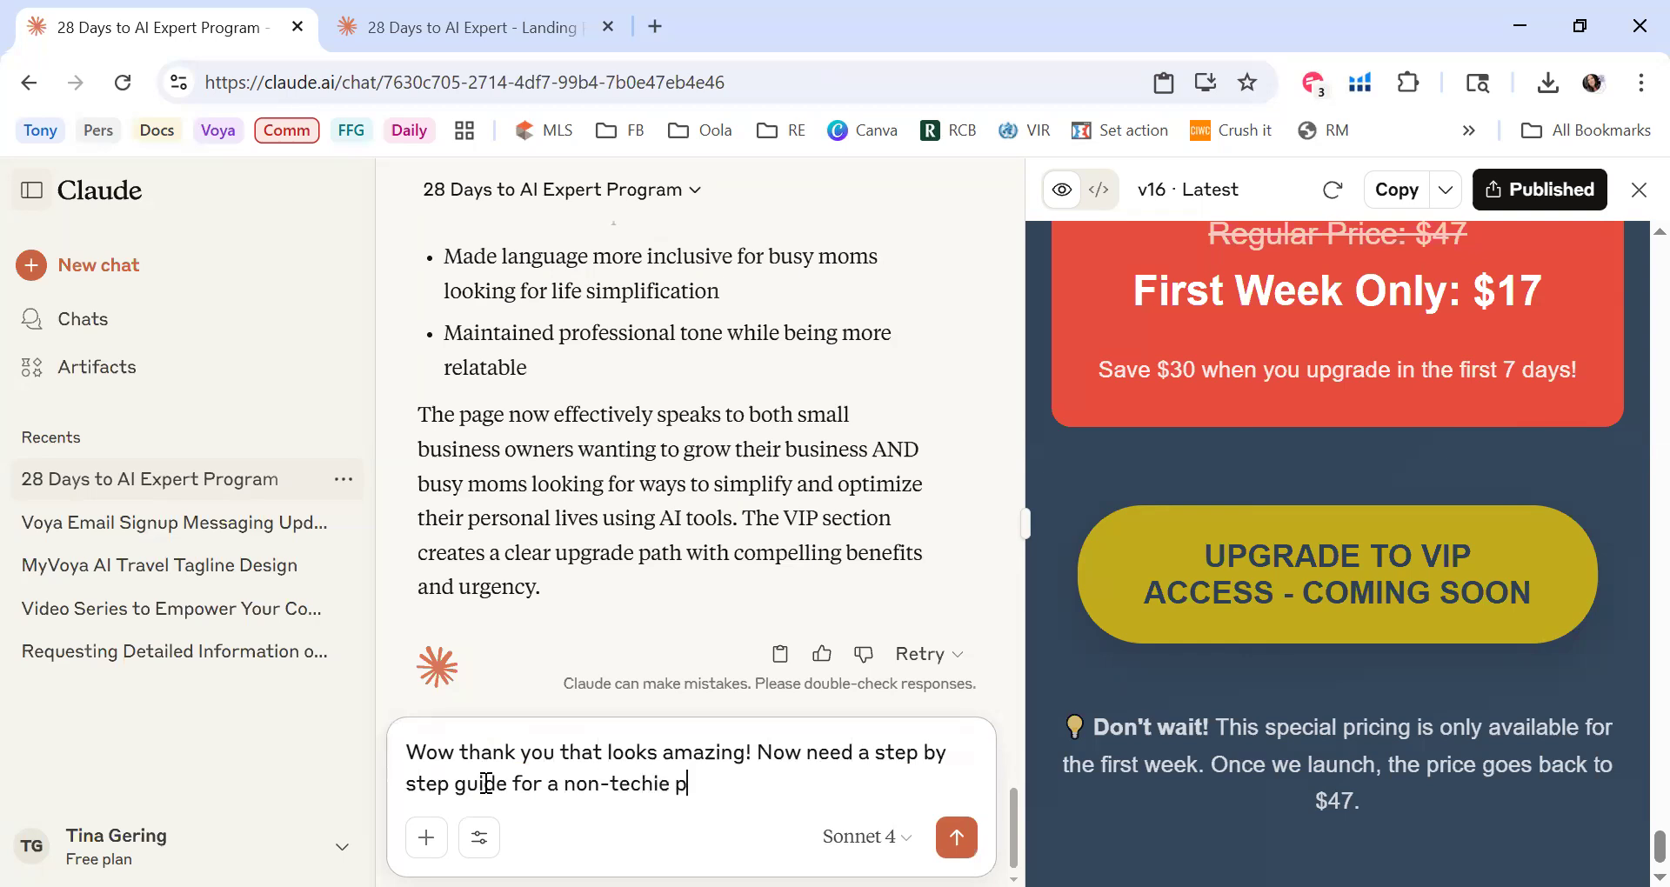
text(erson to get what you created)
text(into my go high level agency account, can you provide?)
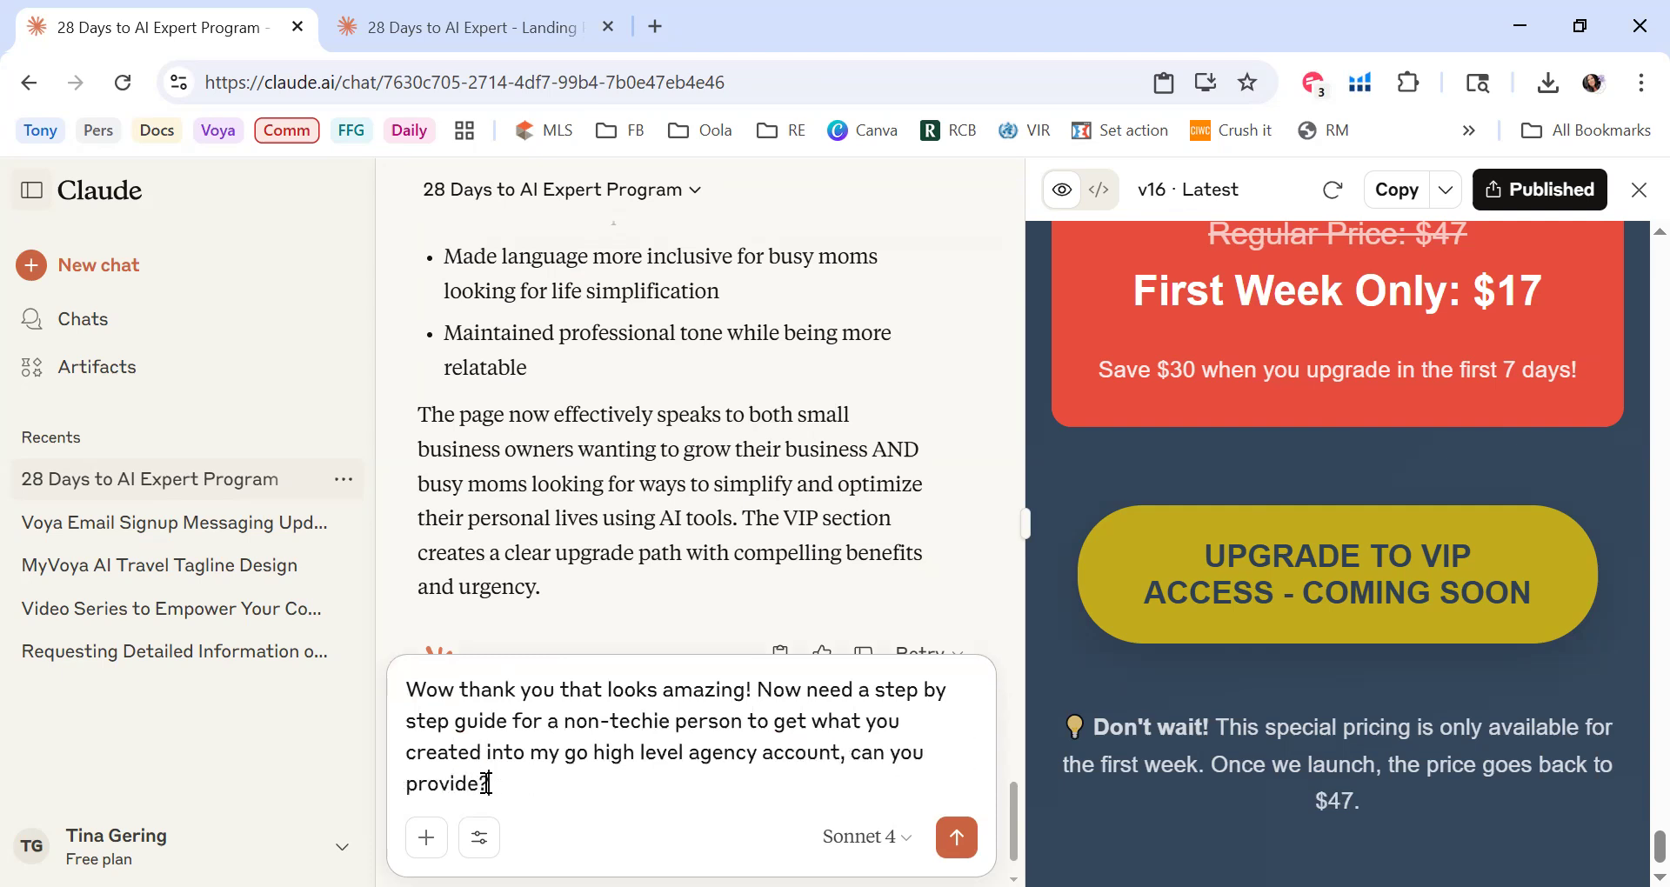
key(Return)
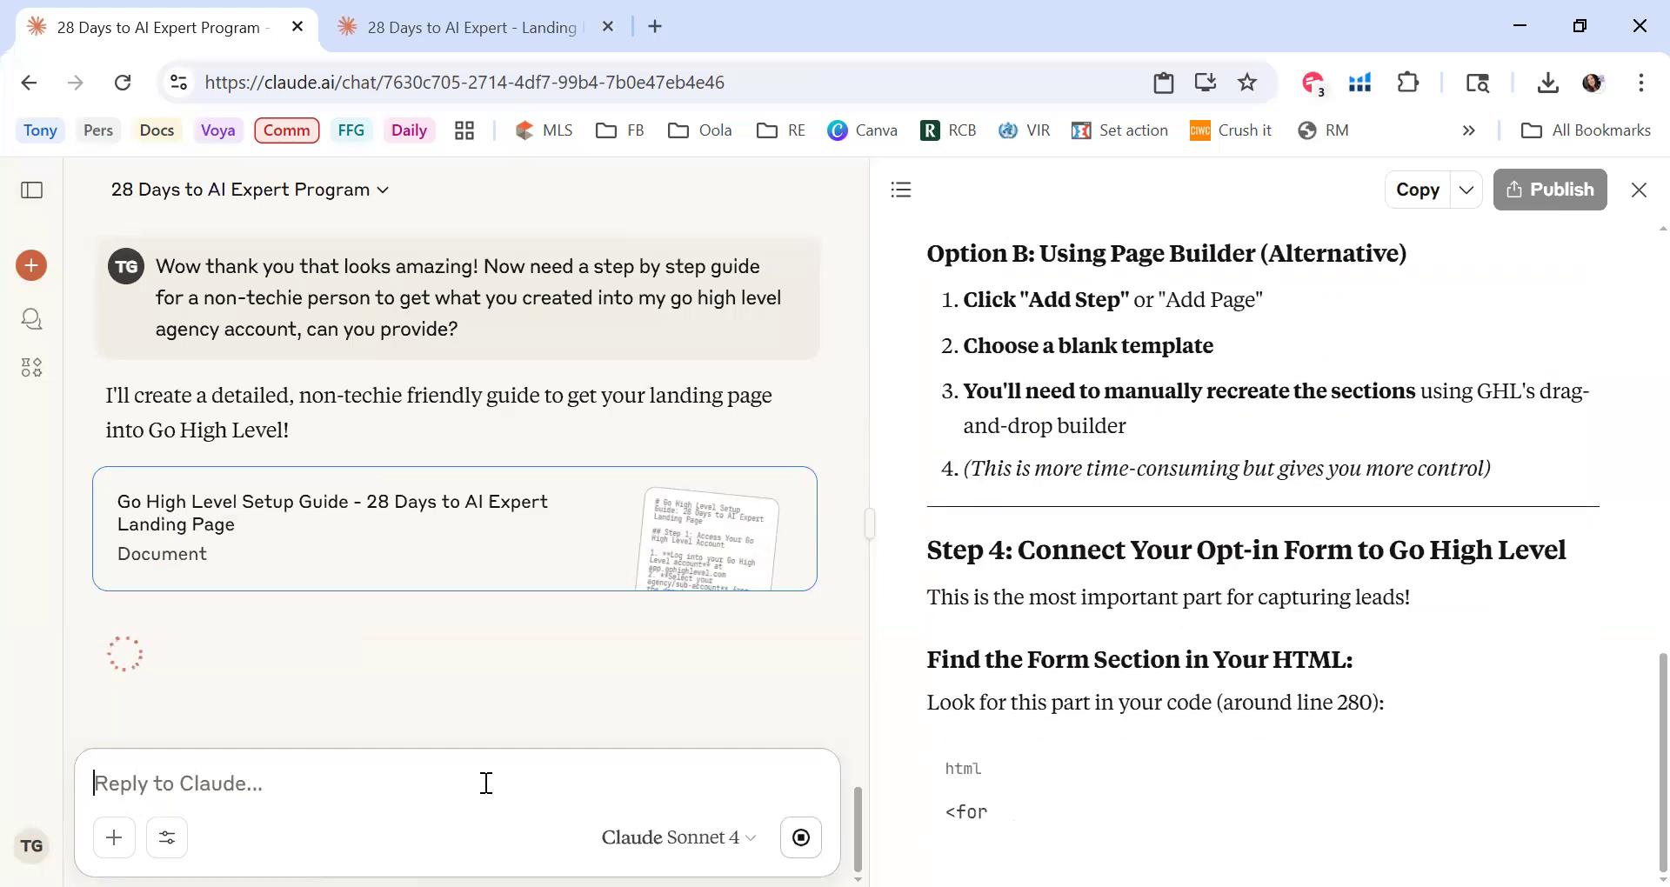
Step: Review the Go High Level setup guide's sections on updating the page links, the VIP upgrade link and the custom domain
scroll(1225, 279, up, 10)
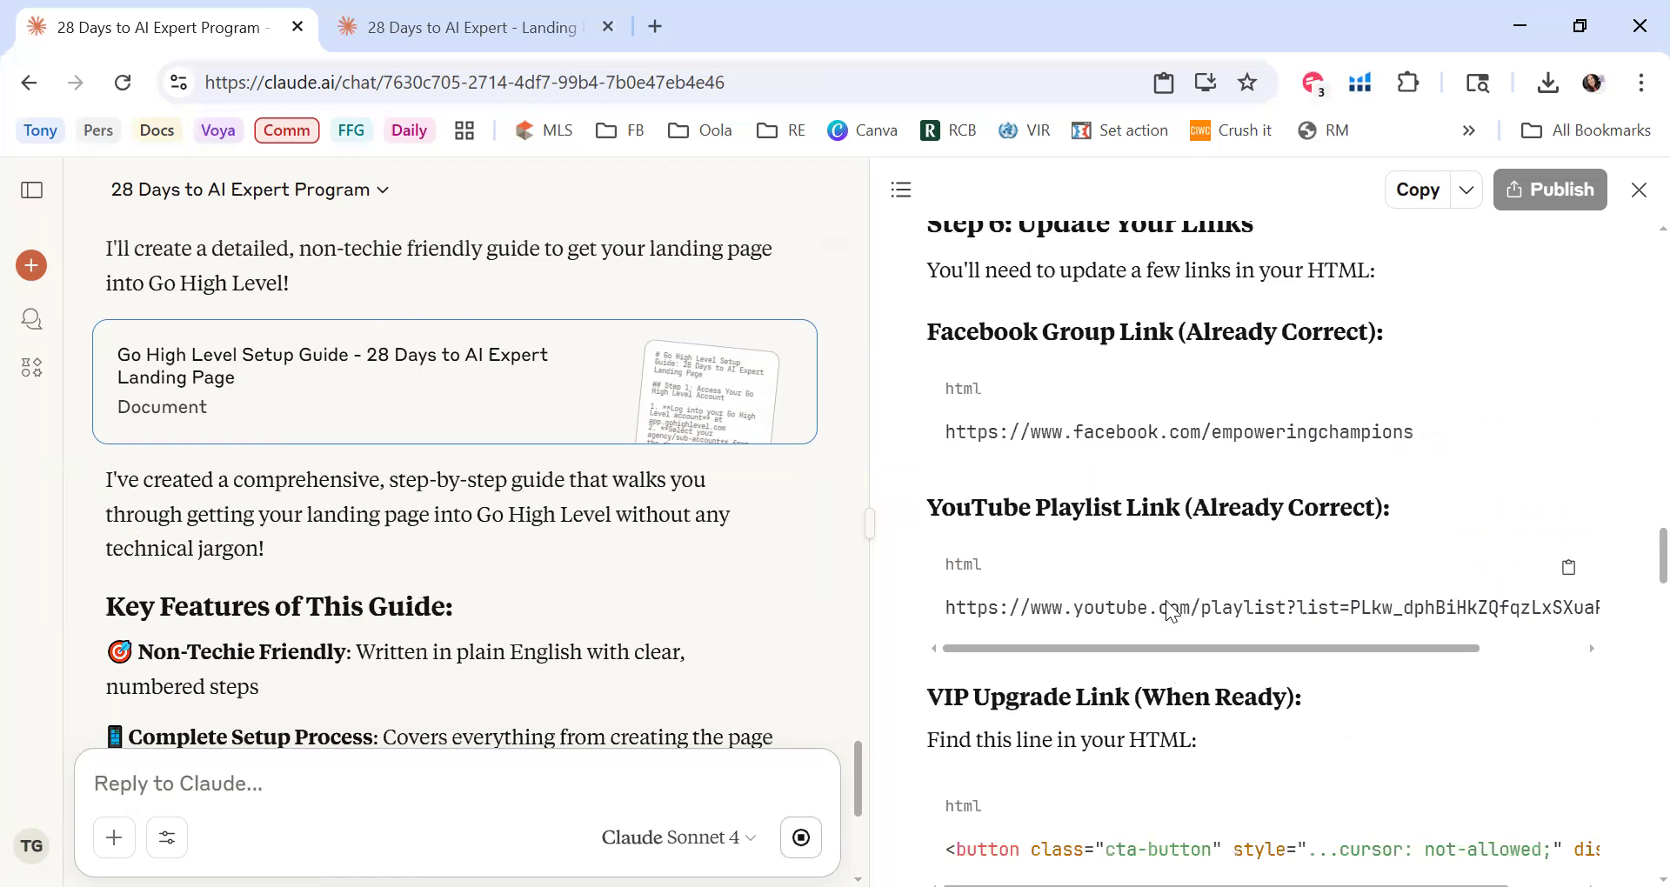
scroll(1168, 600, down, 3)
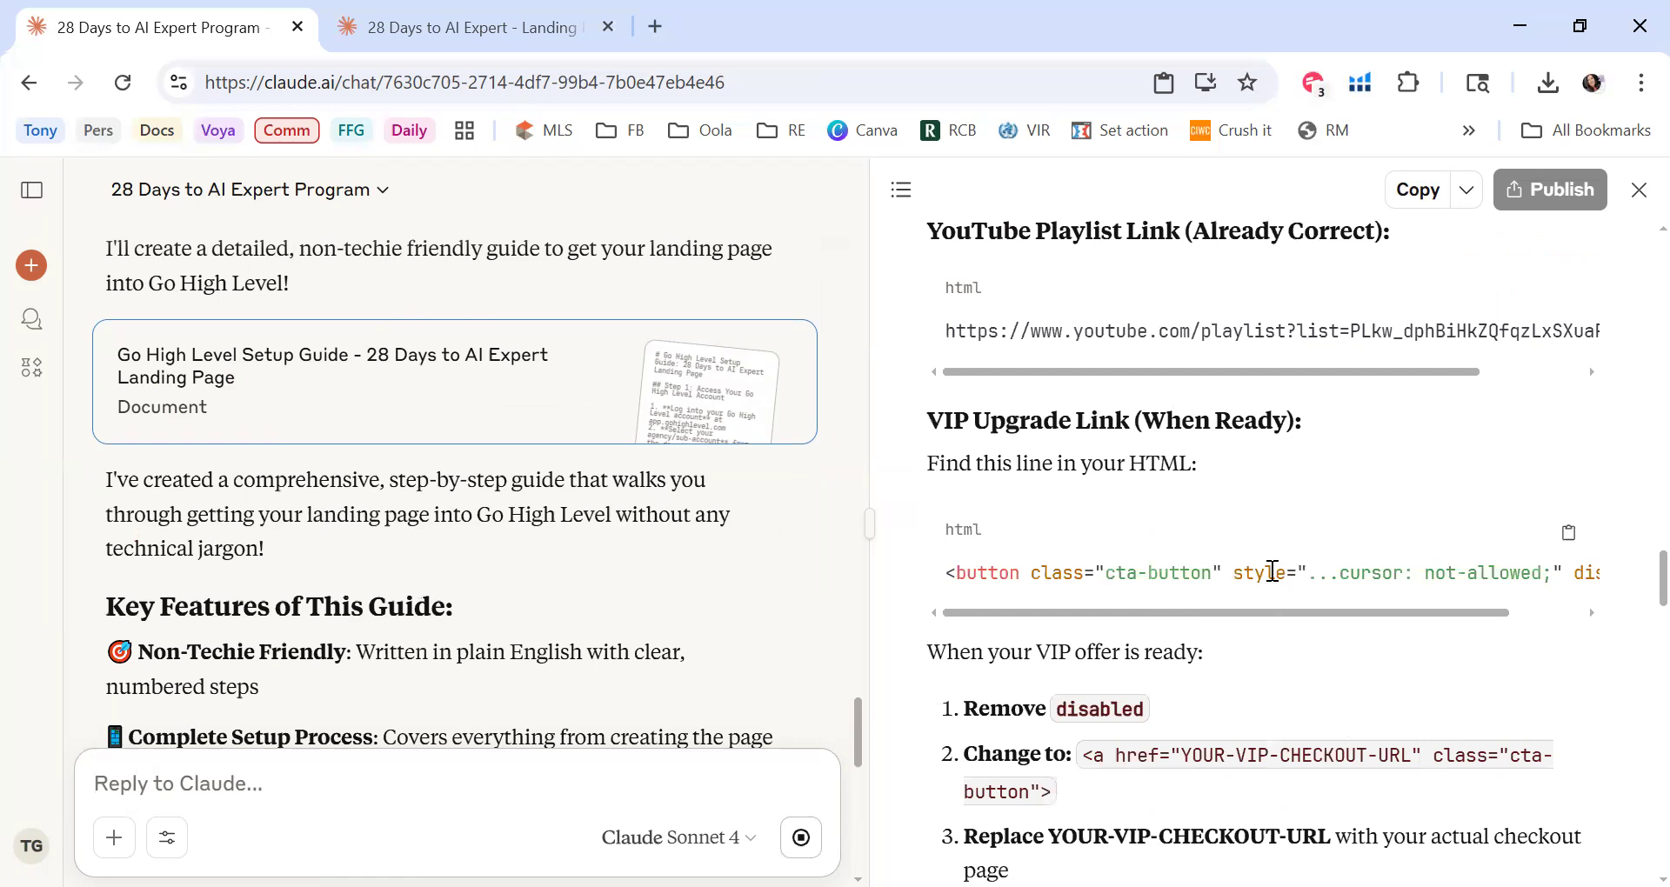
scroll(1272, 570, down, 2)
scroll(1272, 571, down, 1)
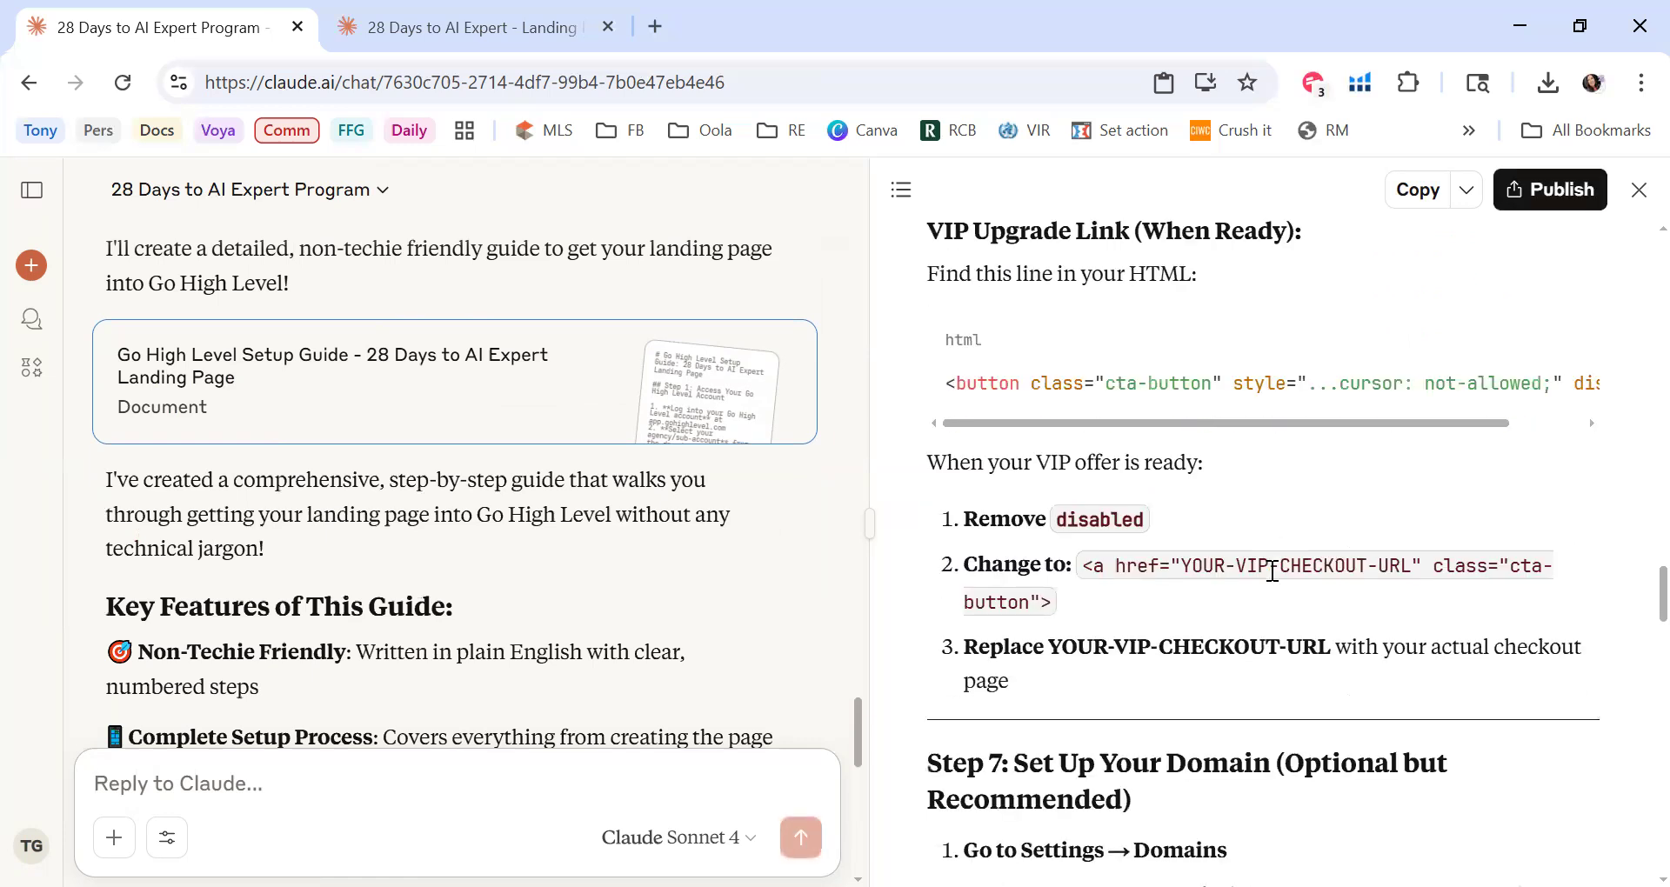
scroll(1085, 507, down, 1)
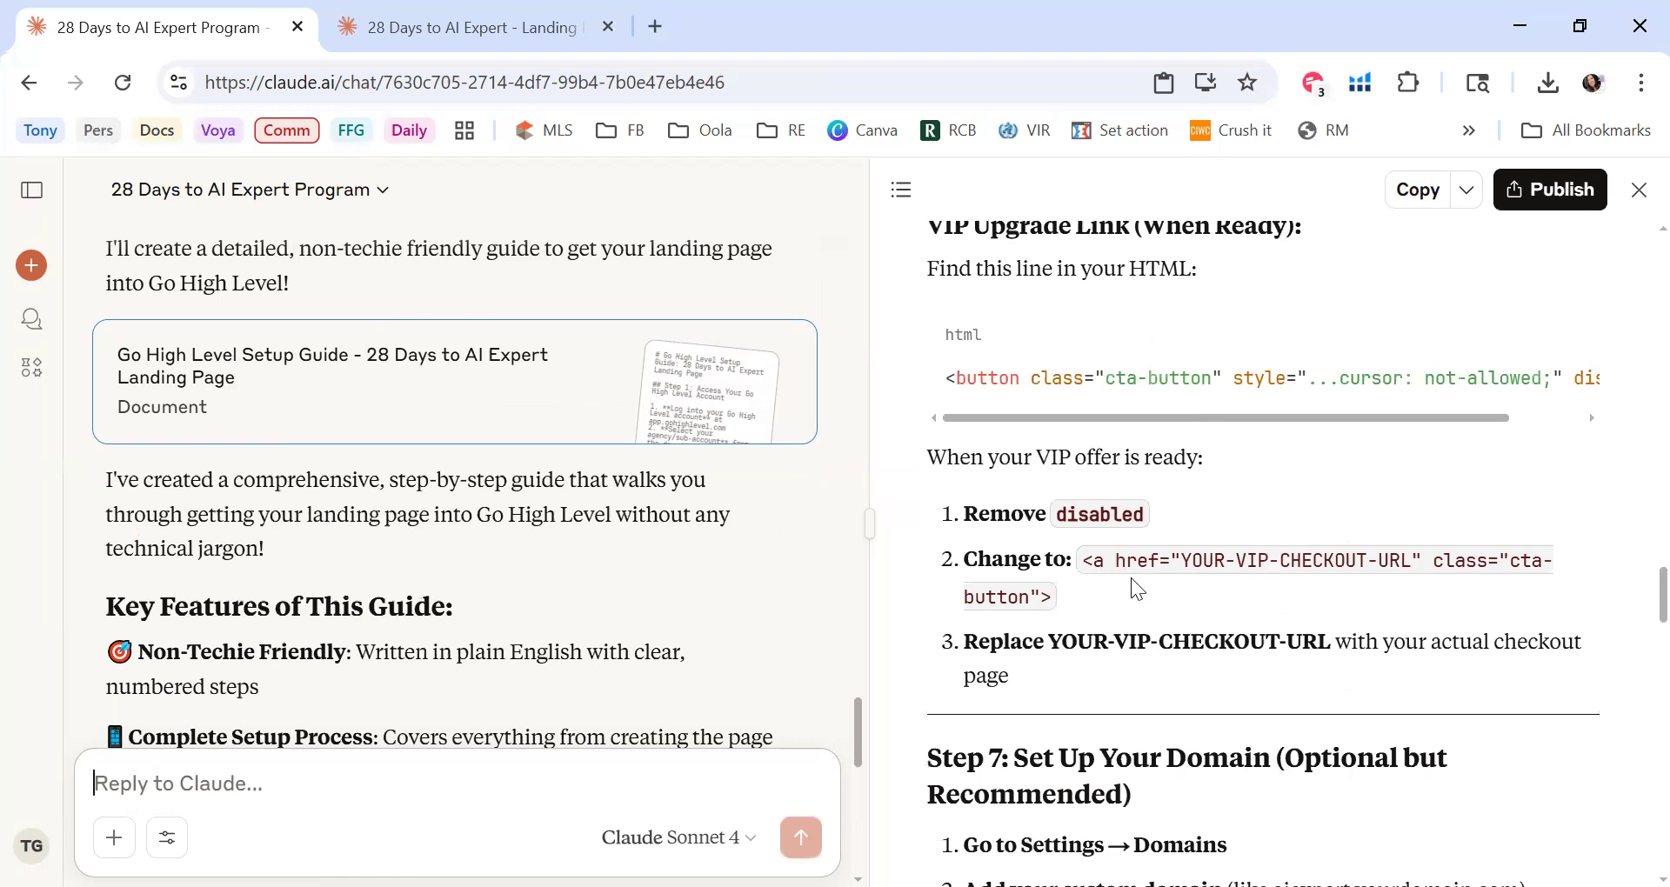
scroll(1131, 578, down, 1)
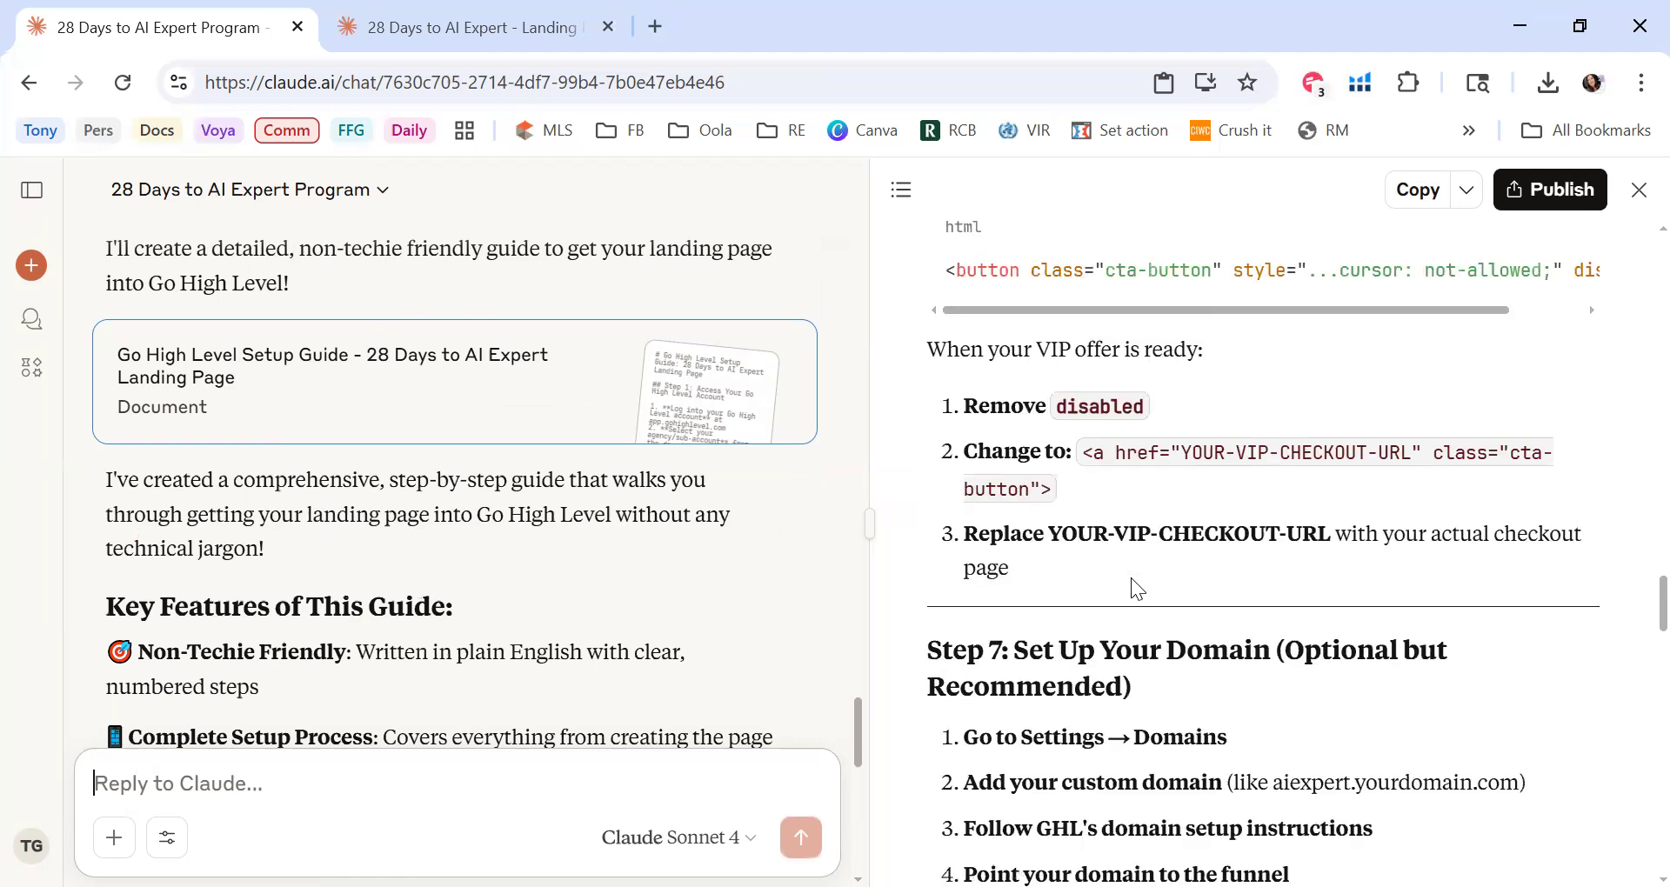
scroll(1176, 361, down, 1)
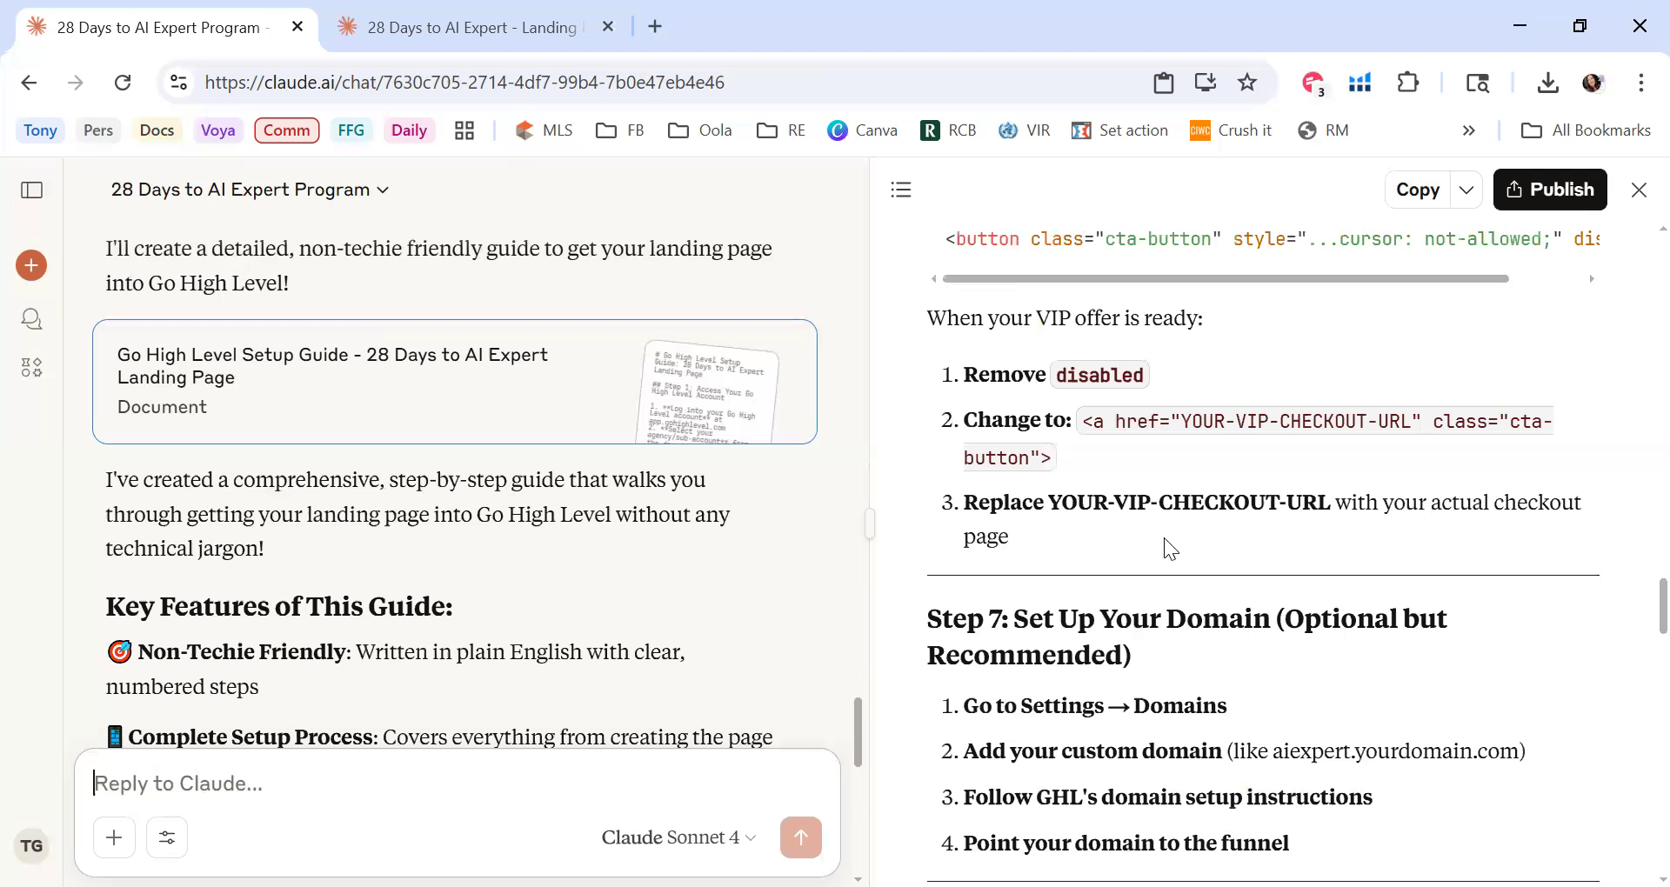
scroll(1165, 539, down, 1)
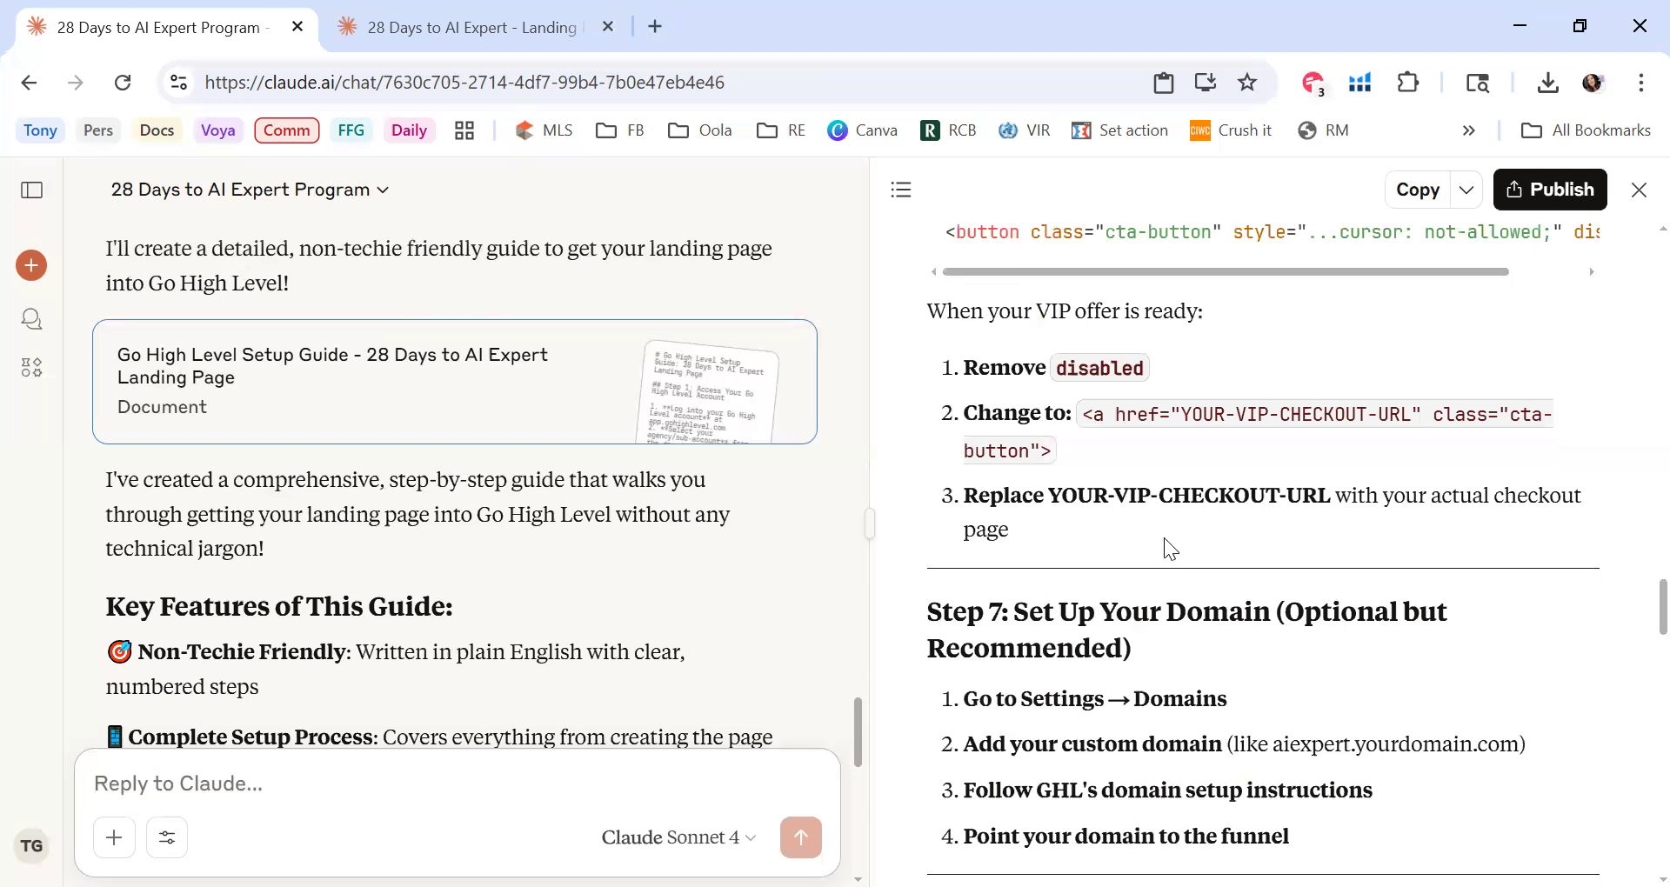
scroll(1164, 539, down, 1)
scroll(1166, 539, down, 2)
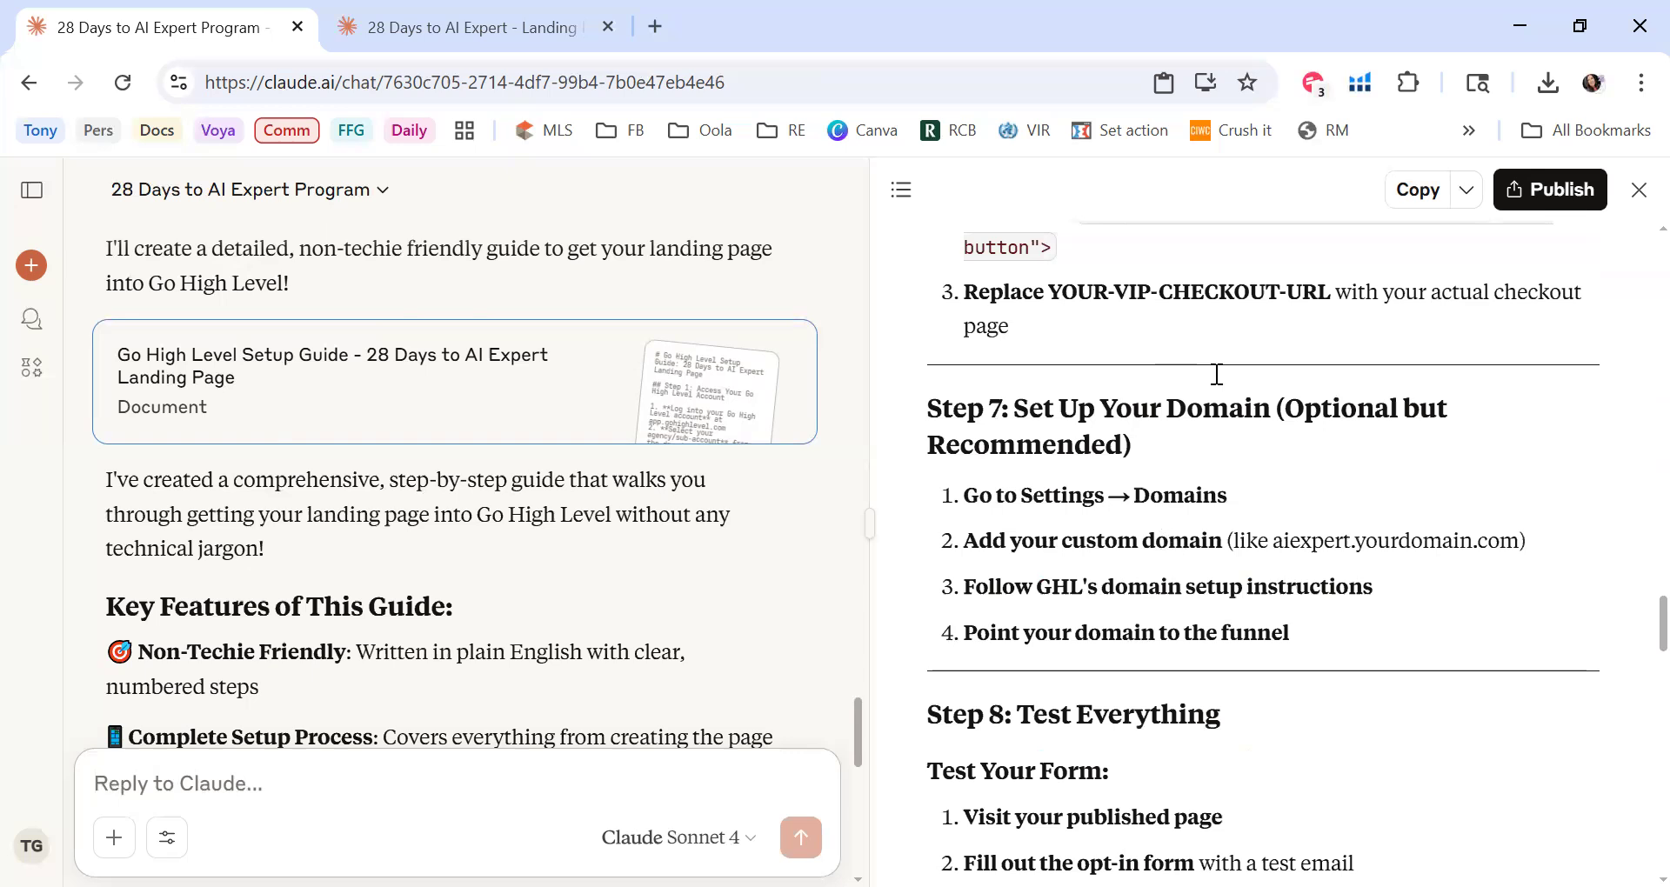
scroll(1301, 406, up, 2)
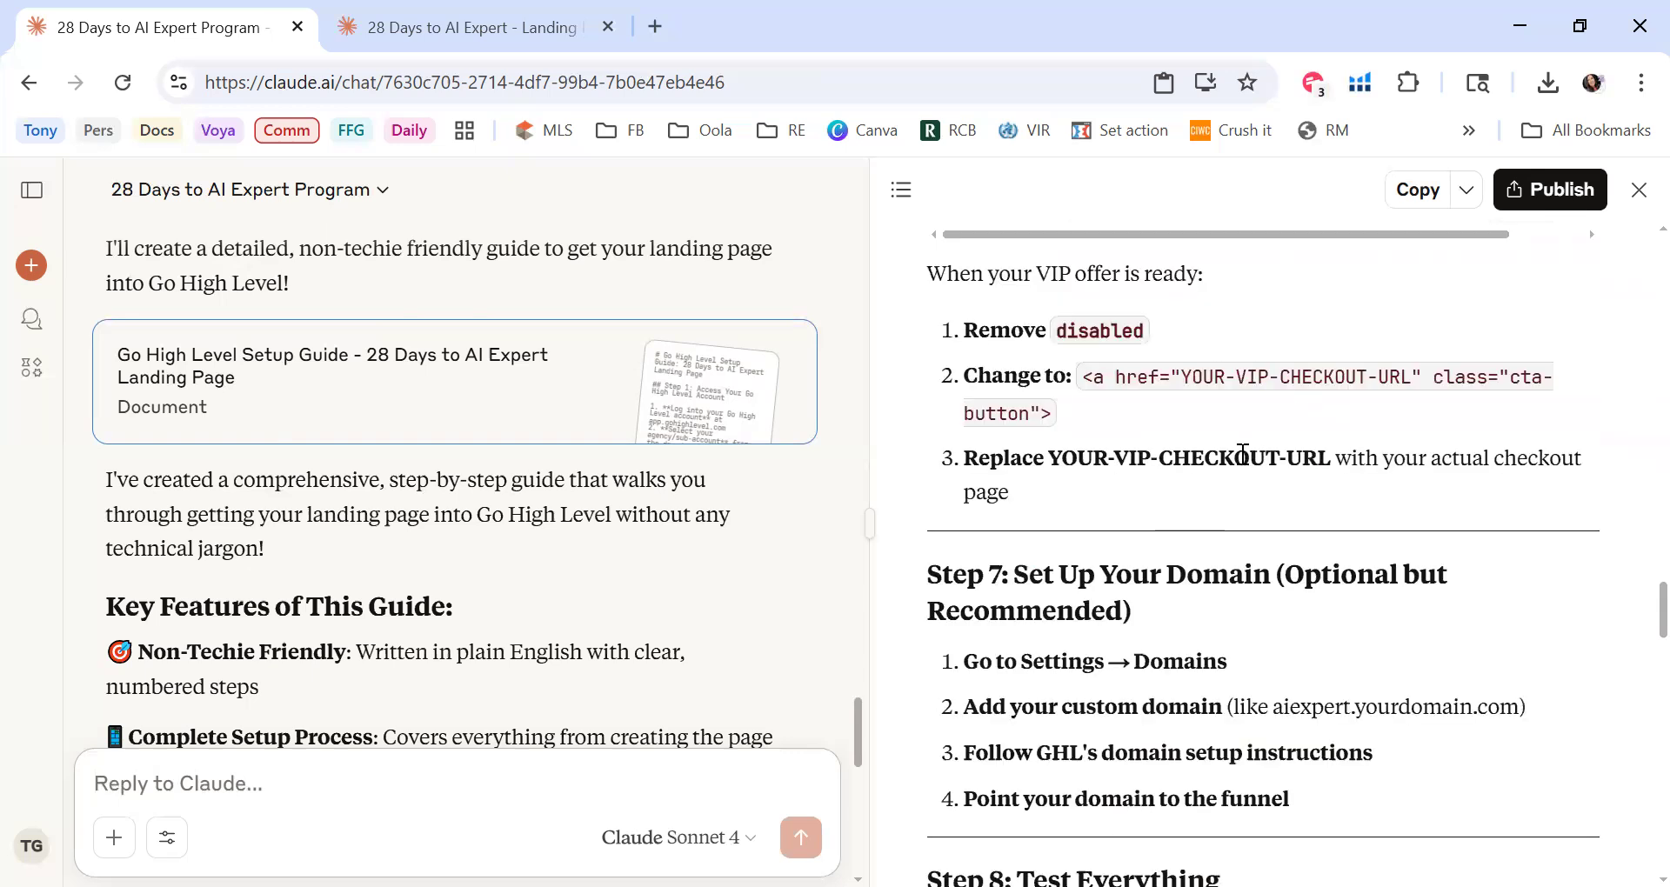
scroll(1243, 453, down, 4)
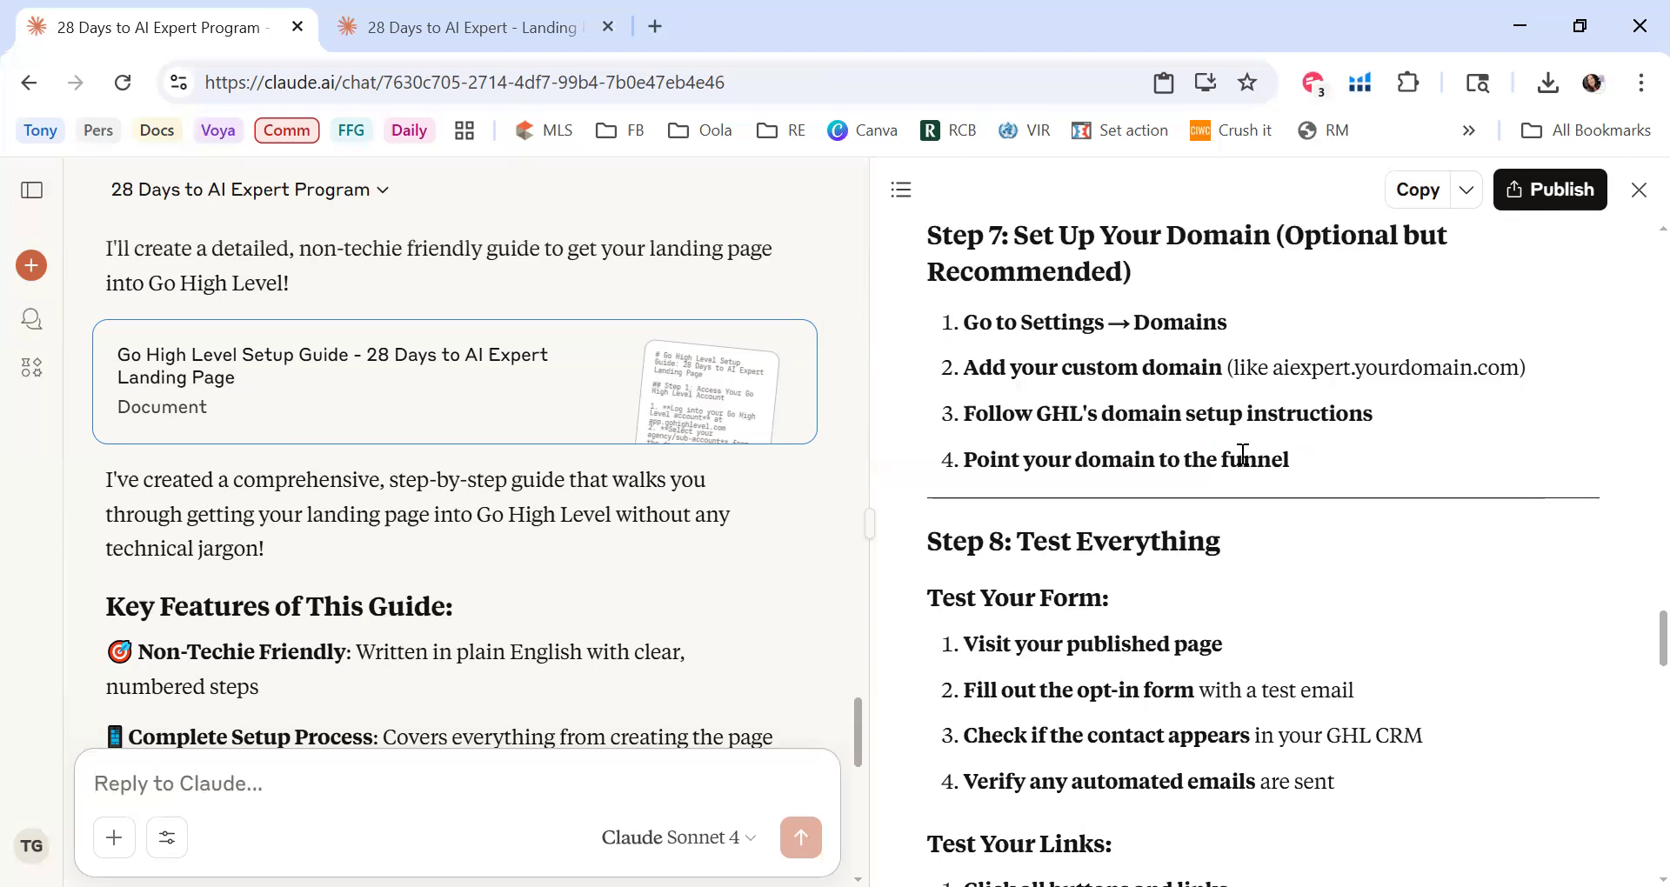
Step: Read the rest of the setup guide, from testing and publishing the page through common issues, pro tips, help and next steps
scroll(1125, 509, down, 4)
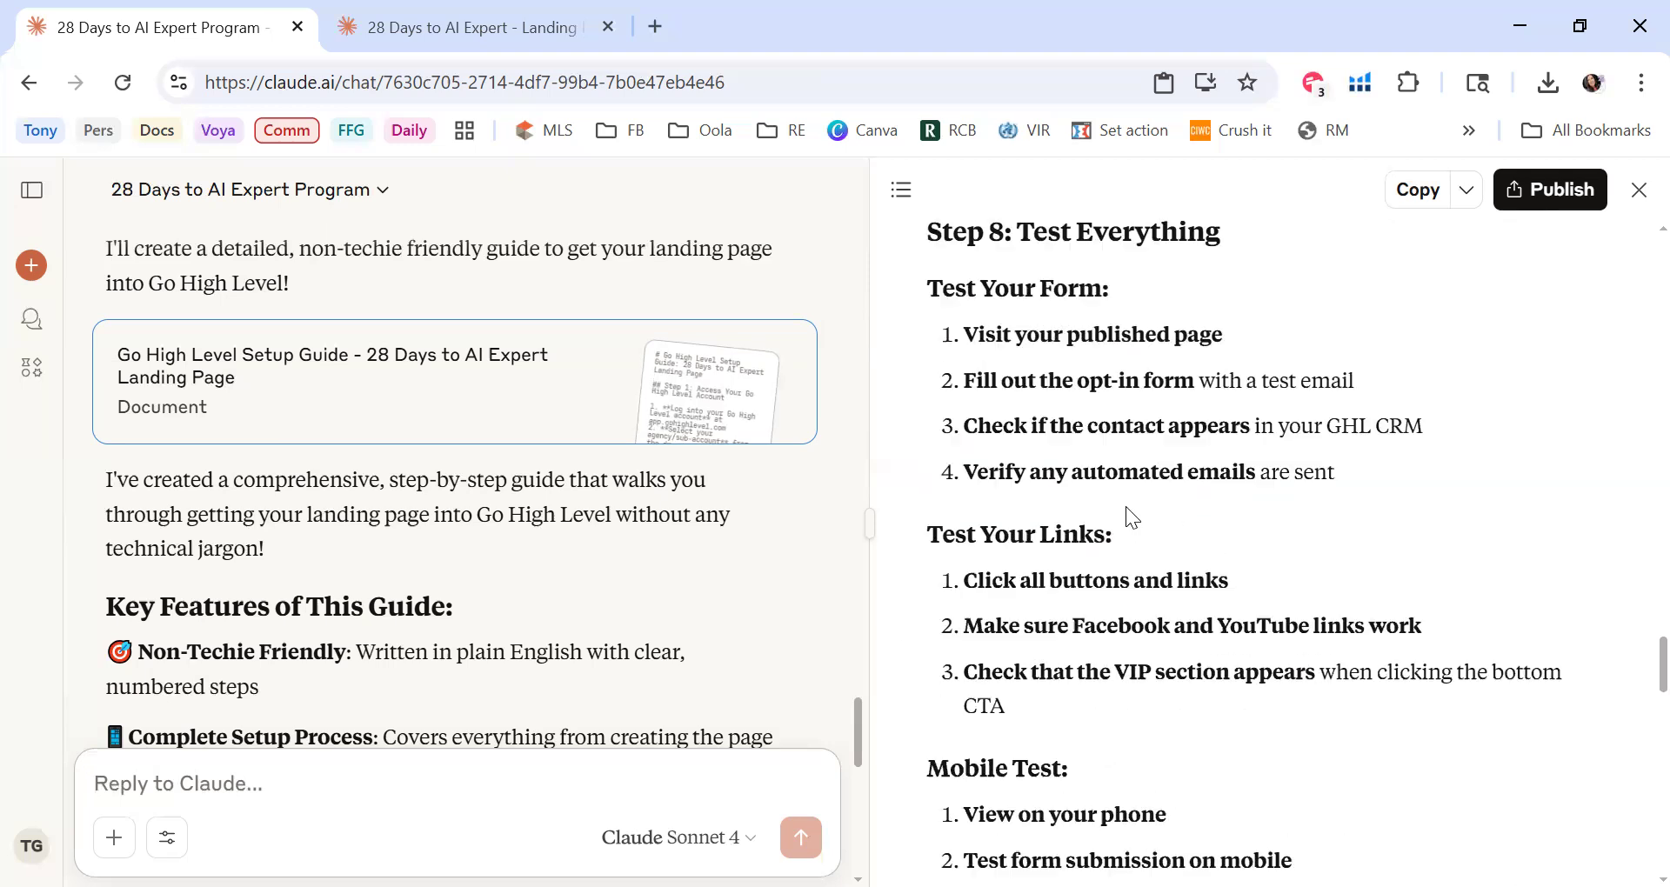
scroll(1129, 507, up, 2)
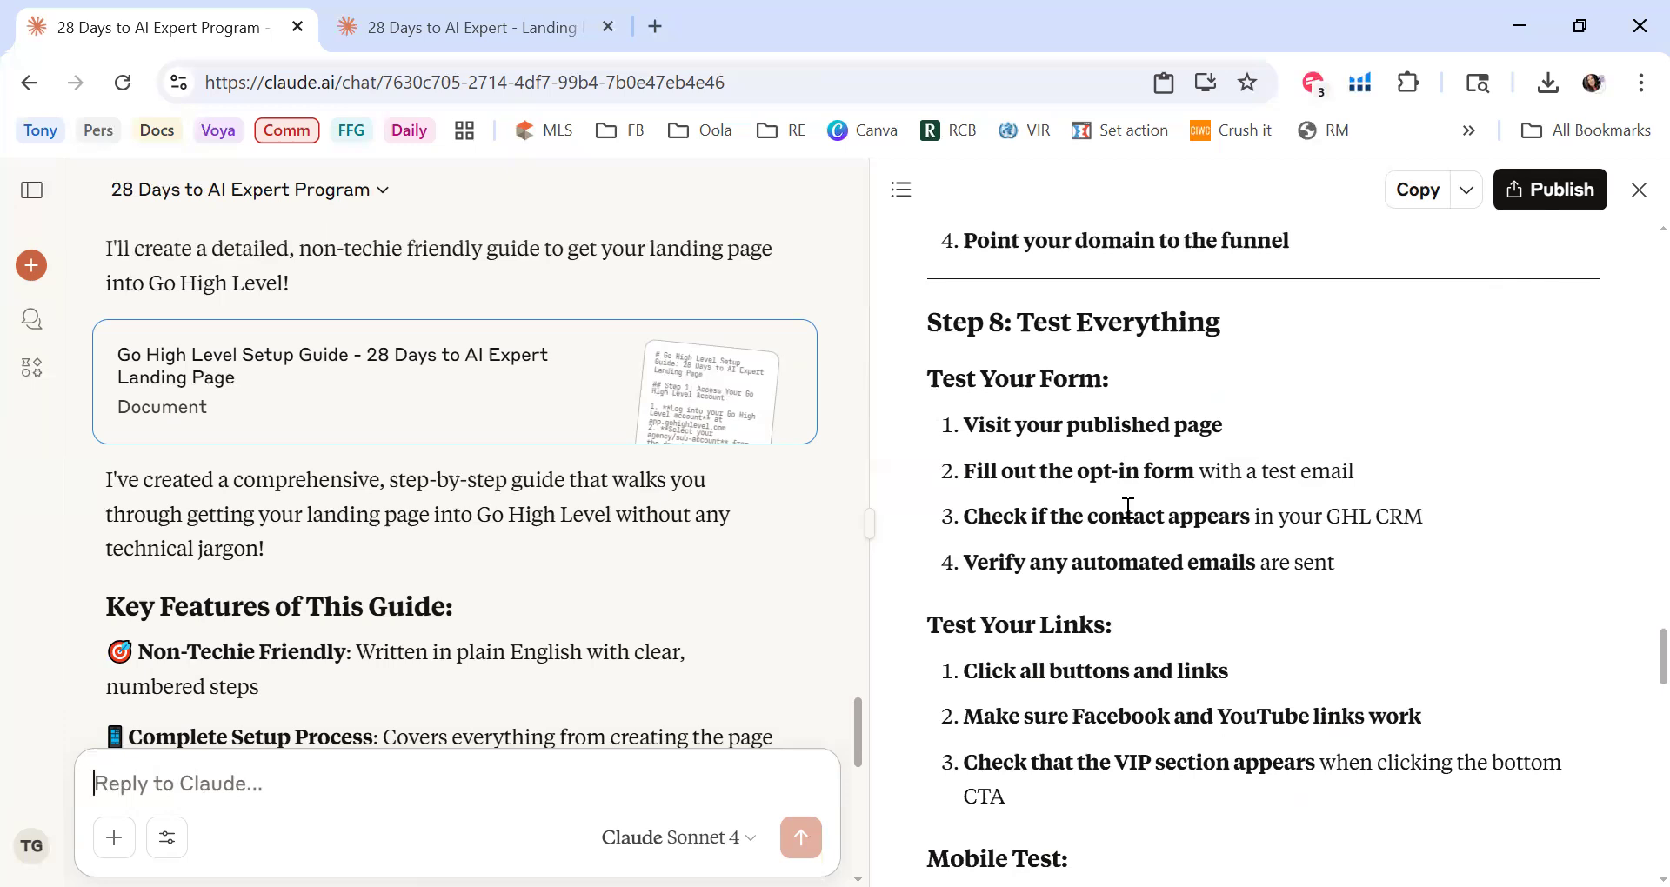
scroll(1129, 508, down, 7)
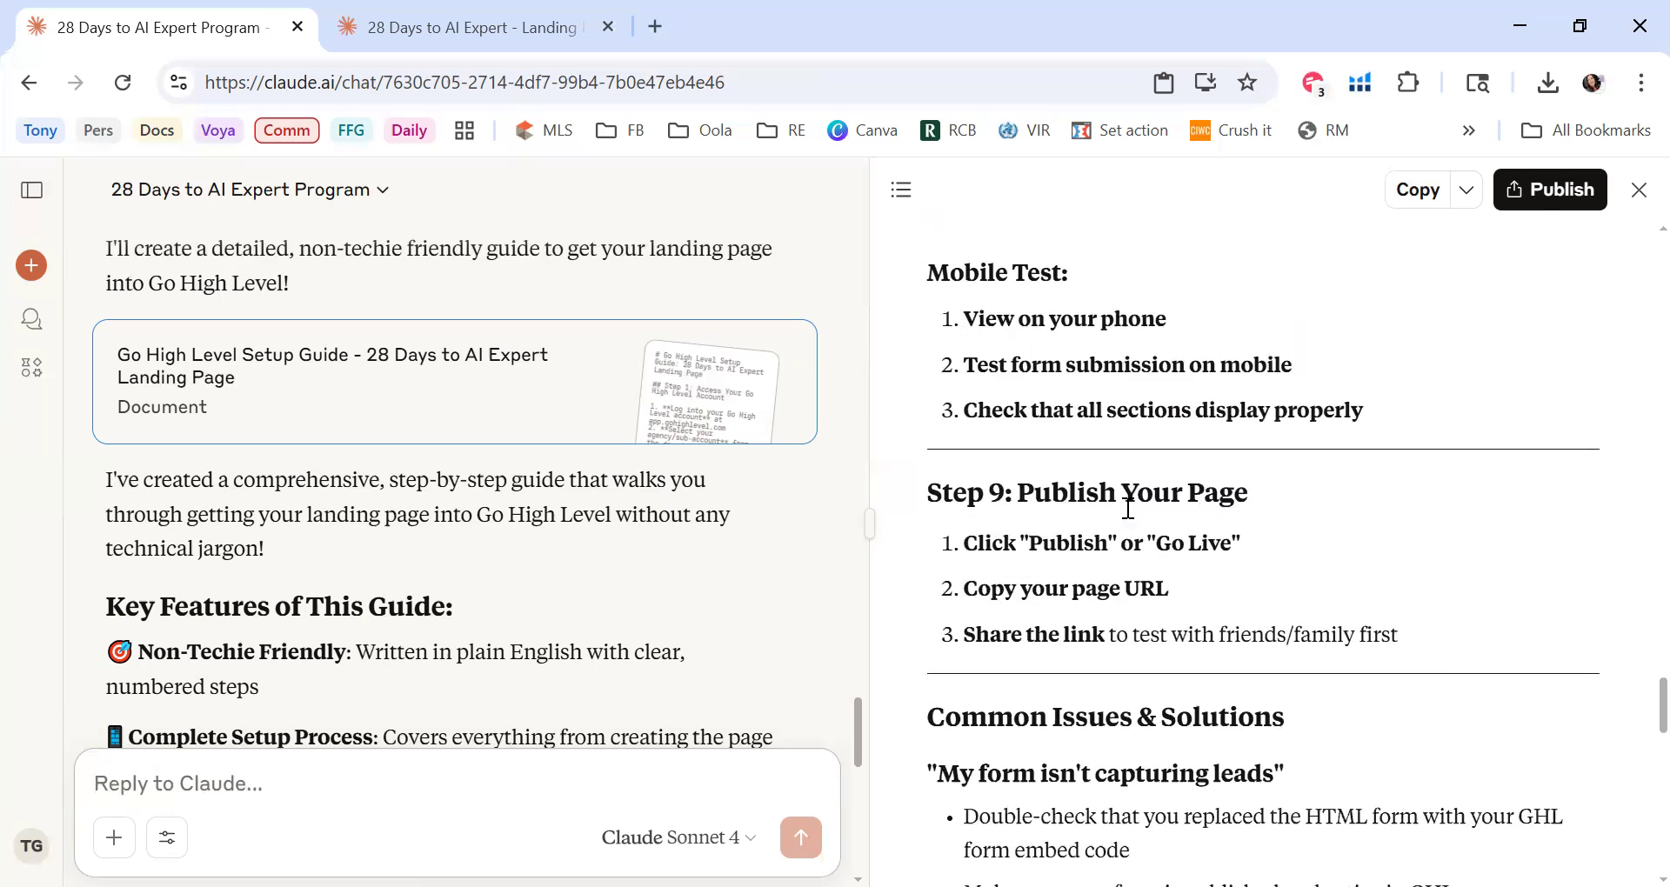
scroll(1128, 508, down, 3)
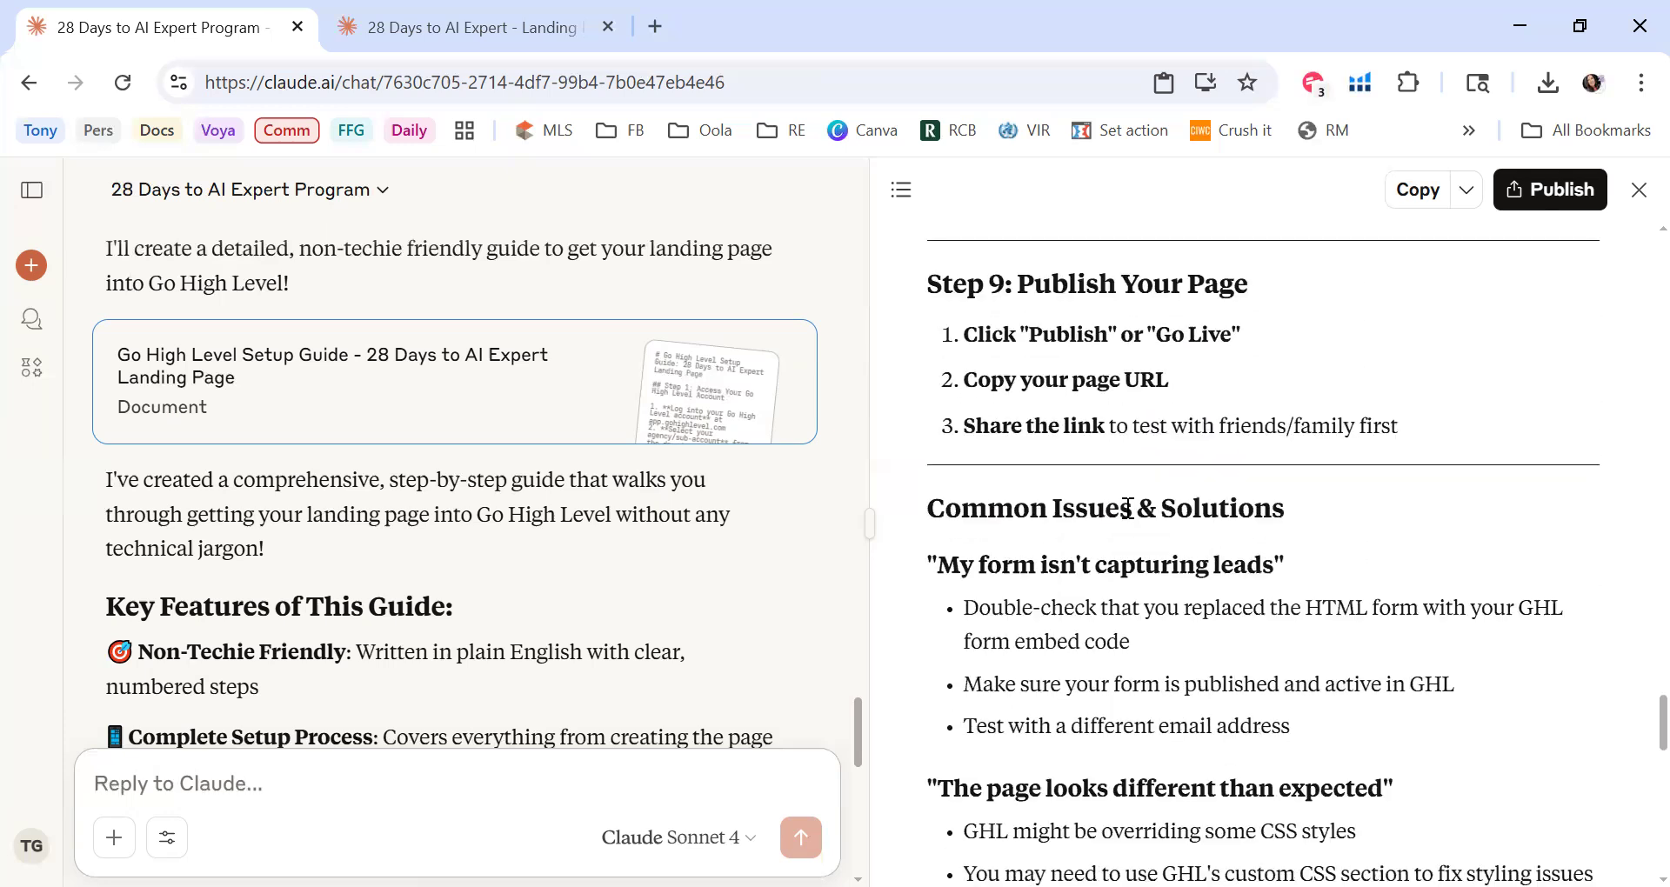
scroll(1126, 508, down, 4)
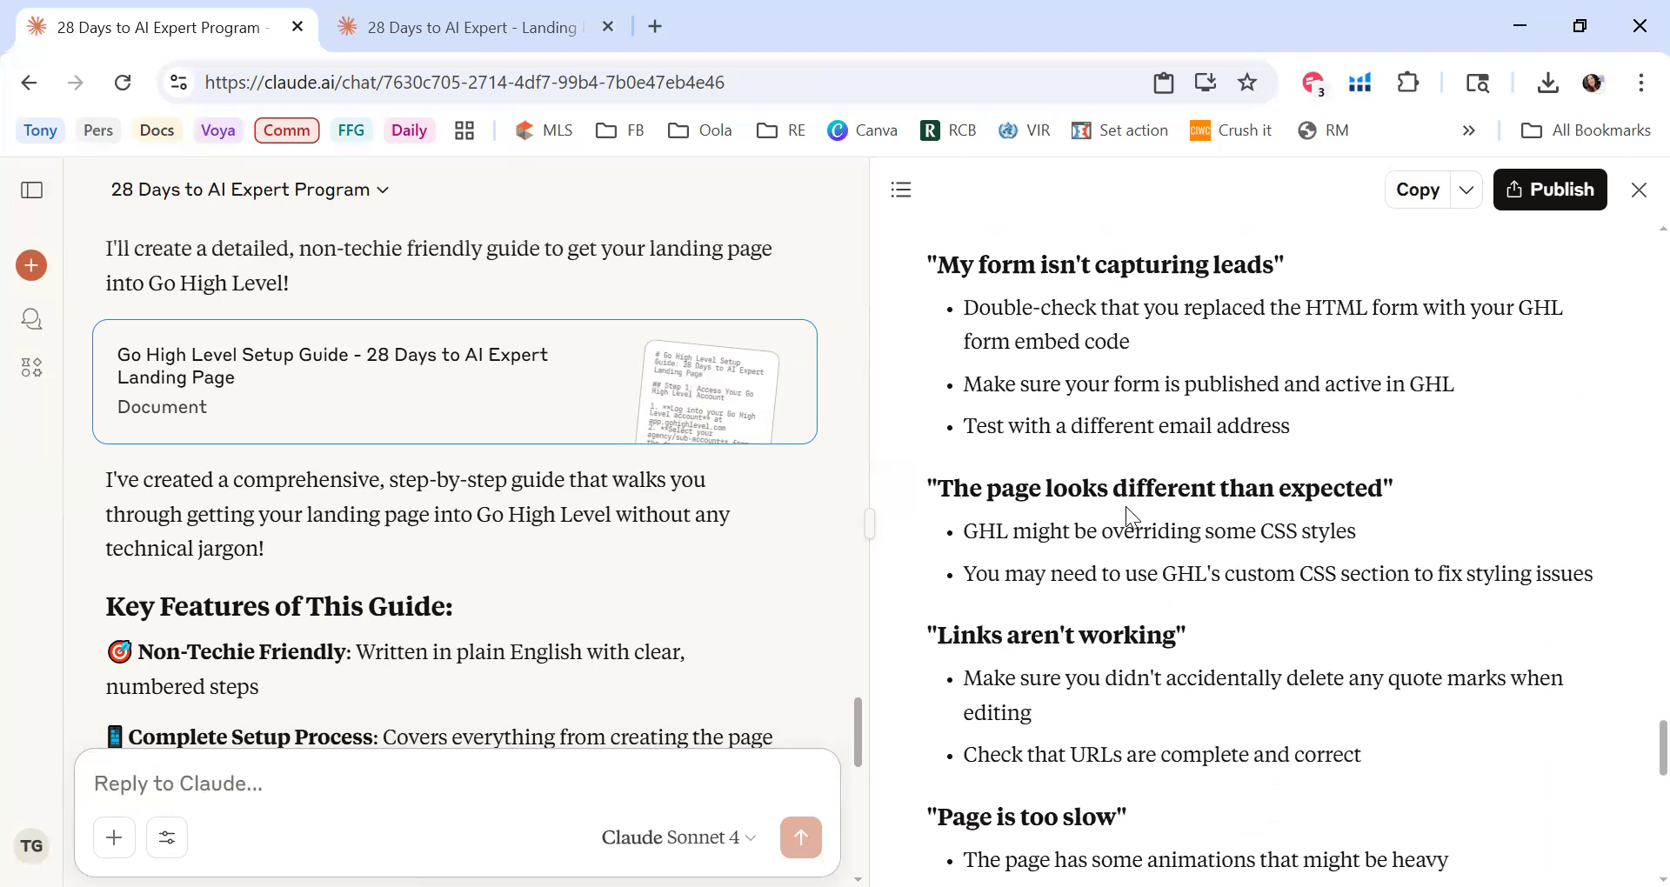
scroll(1128, 508, down, 8)
scroll(1129, 508, up, 2)
scroll(1128, 508, up, 5)
scroll(1128, 508, down, 2)
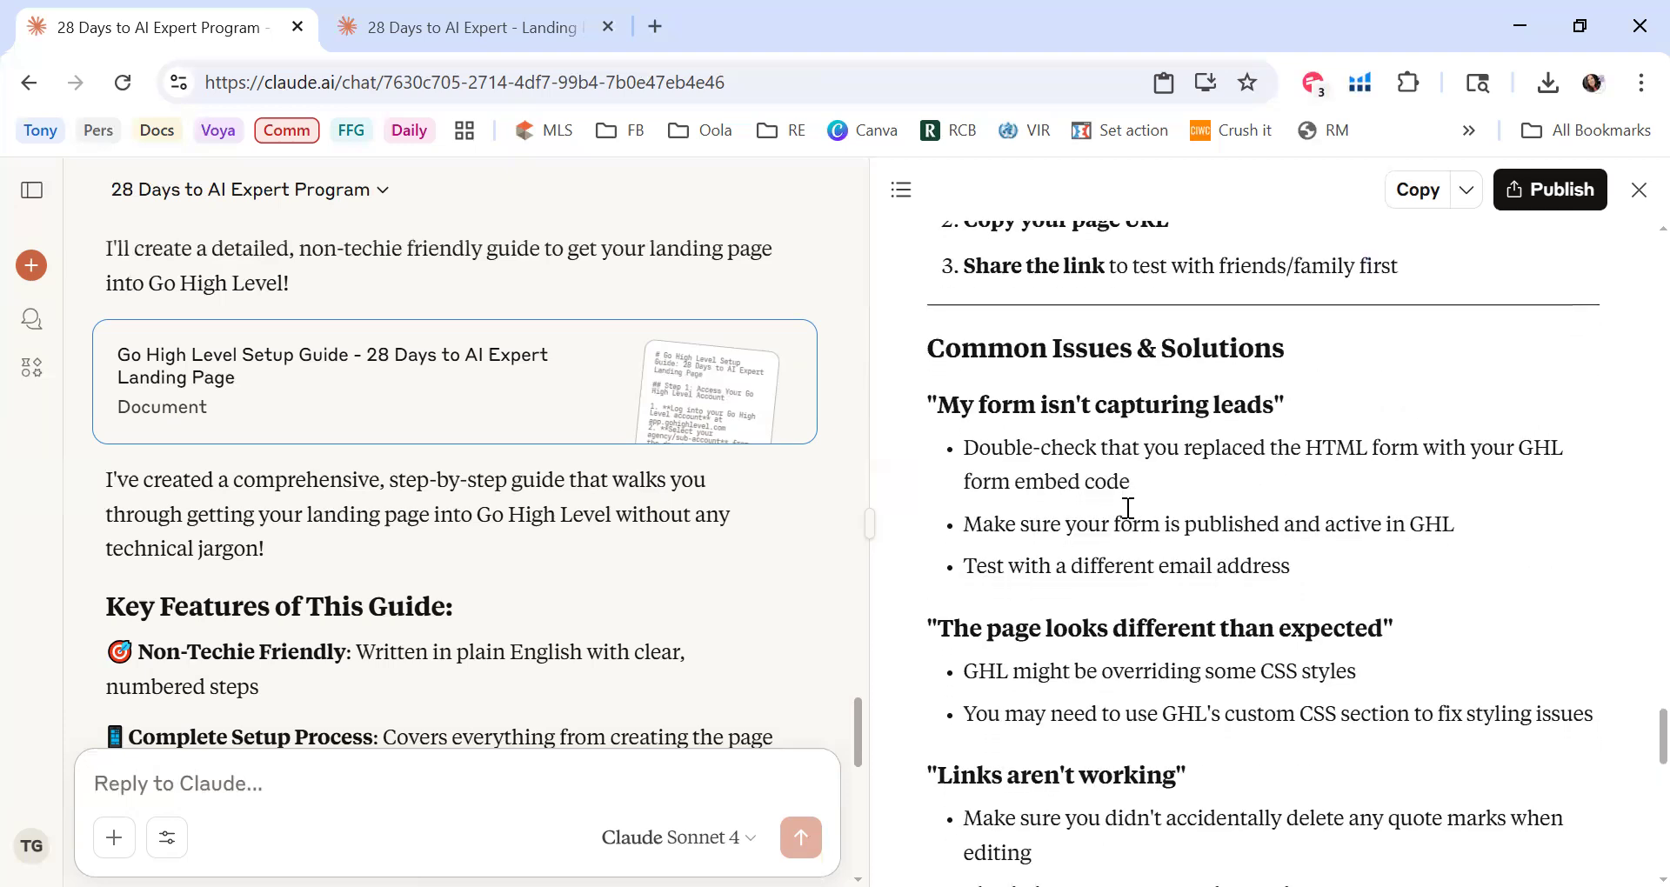
scroll(1128, 508, down, 8)
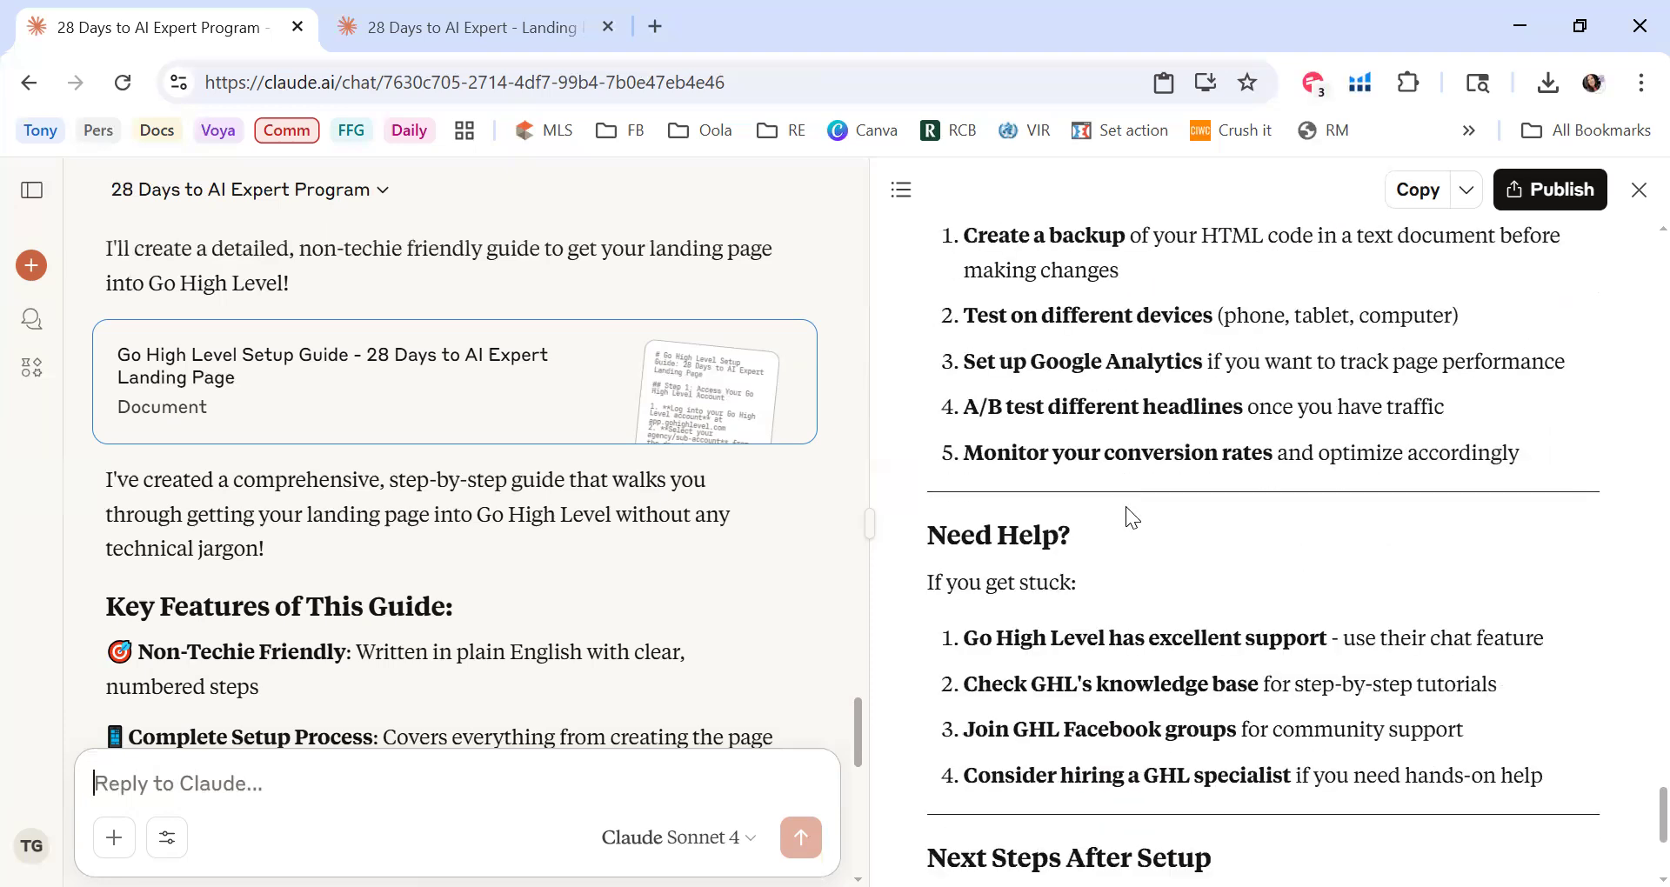
scroll(1131, 517, up, 1)
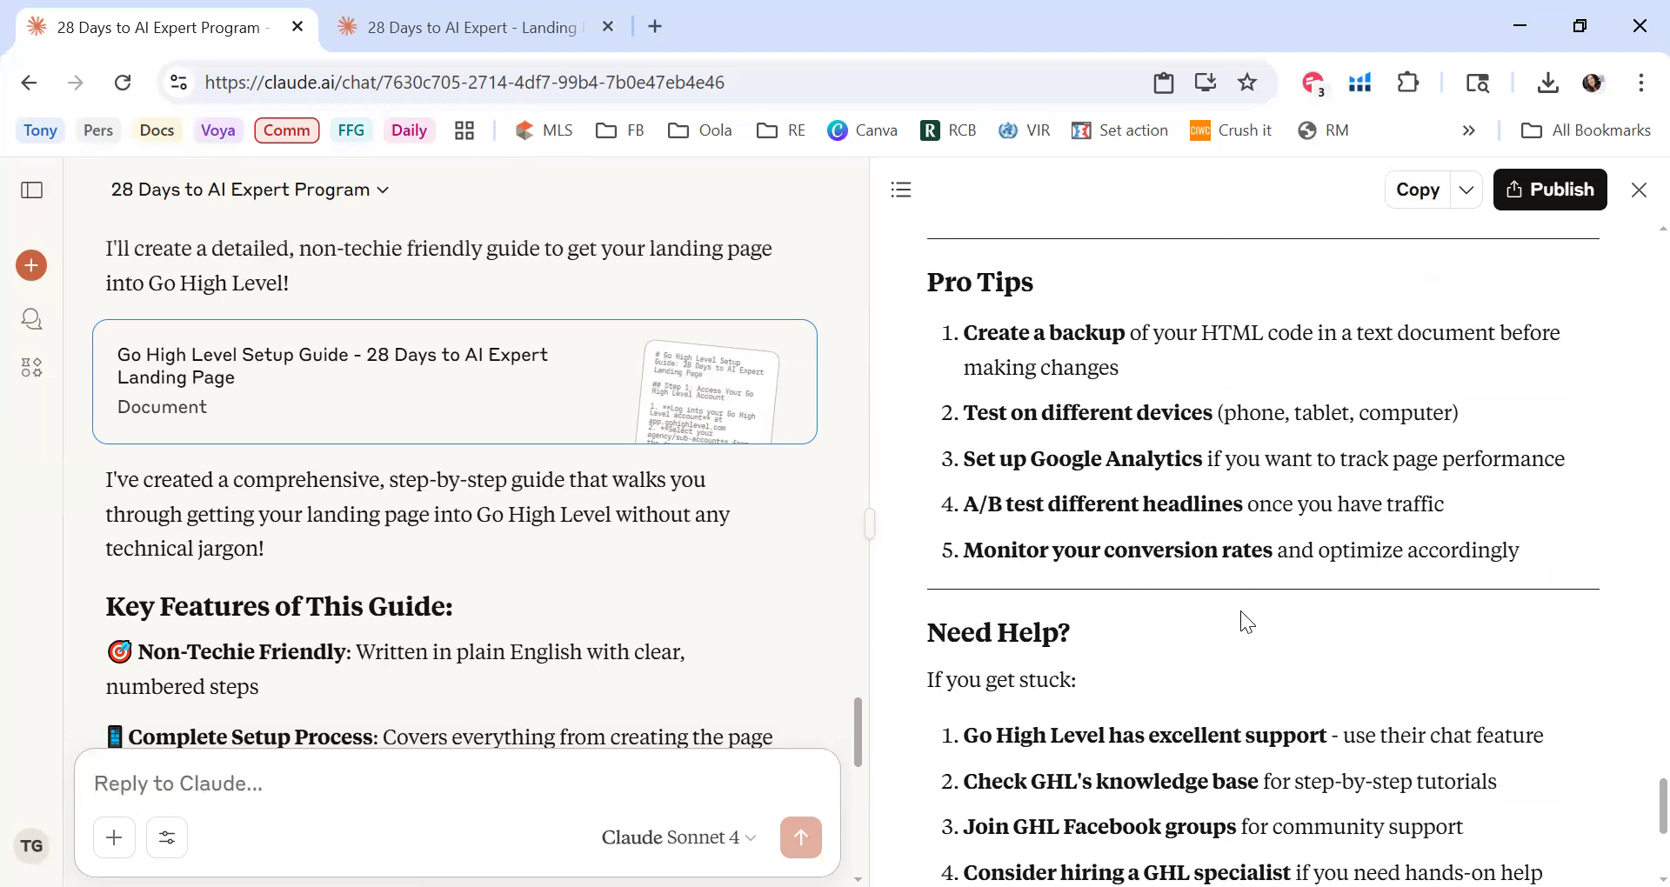
scroll(1243, 613, down, 5)
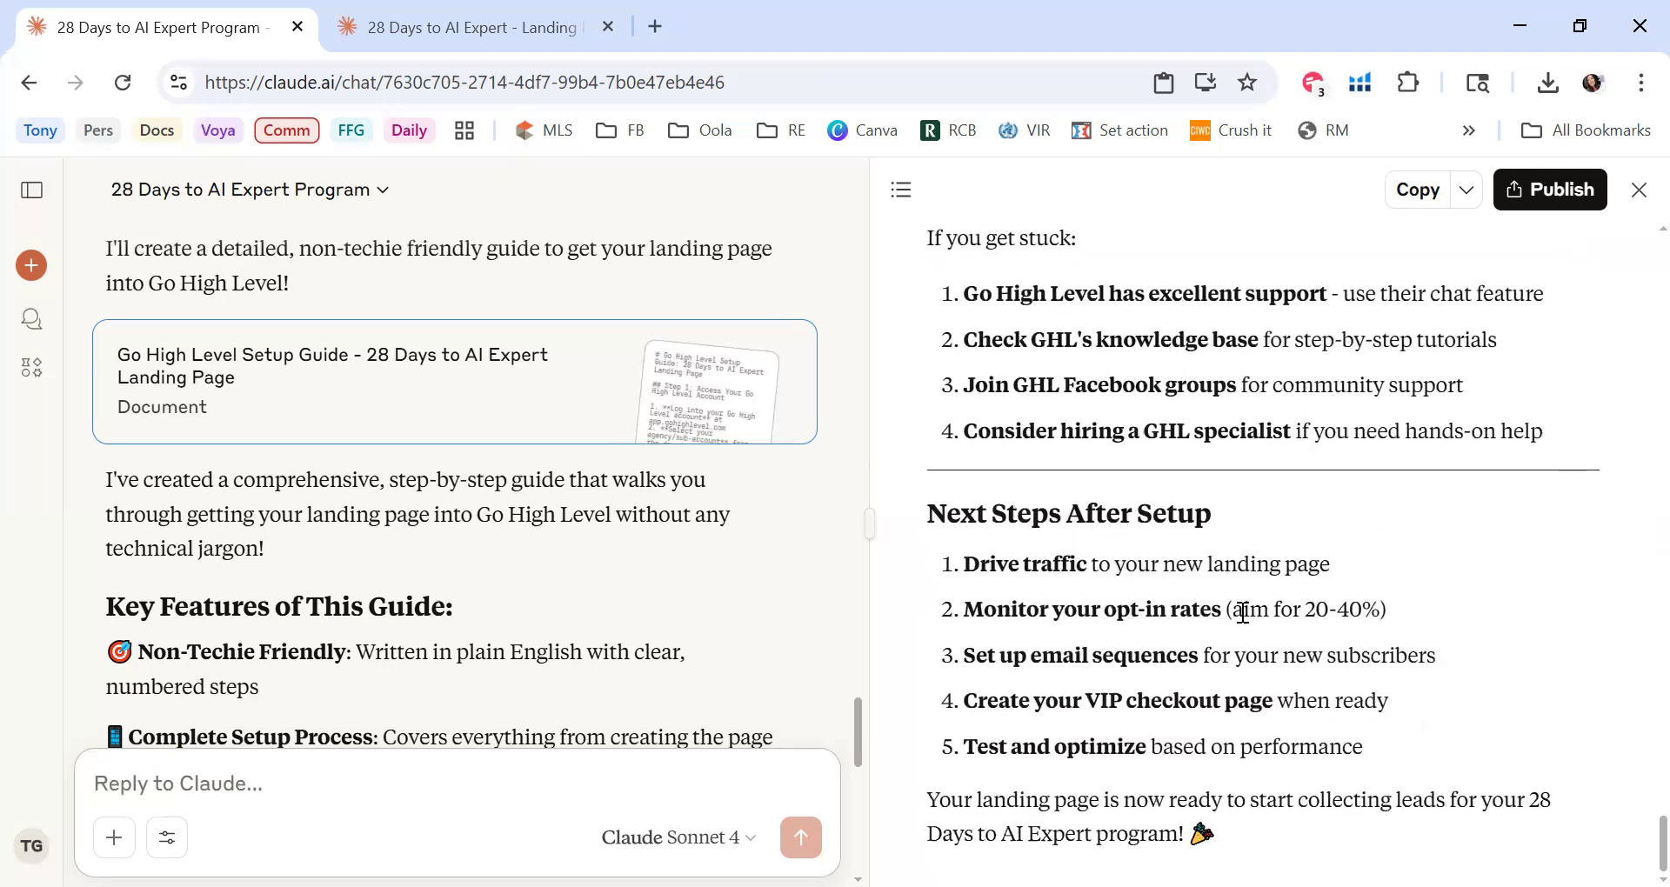
scroll(1243, 612, down, 1)
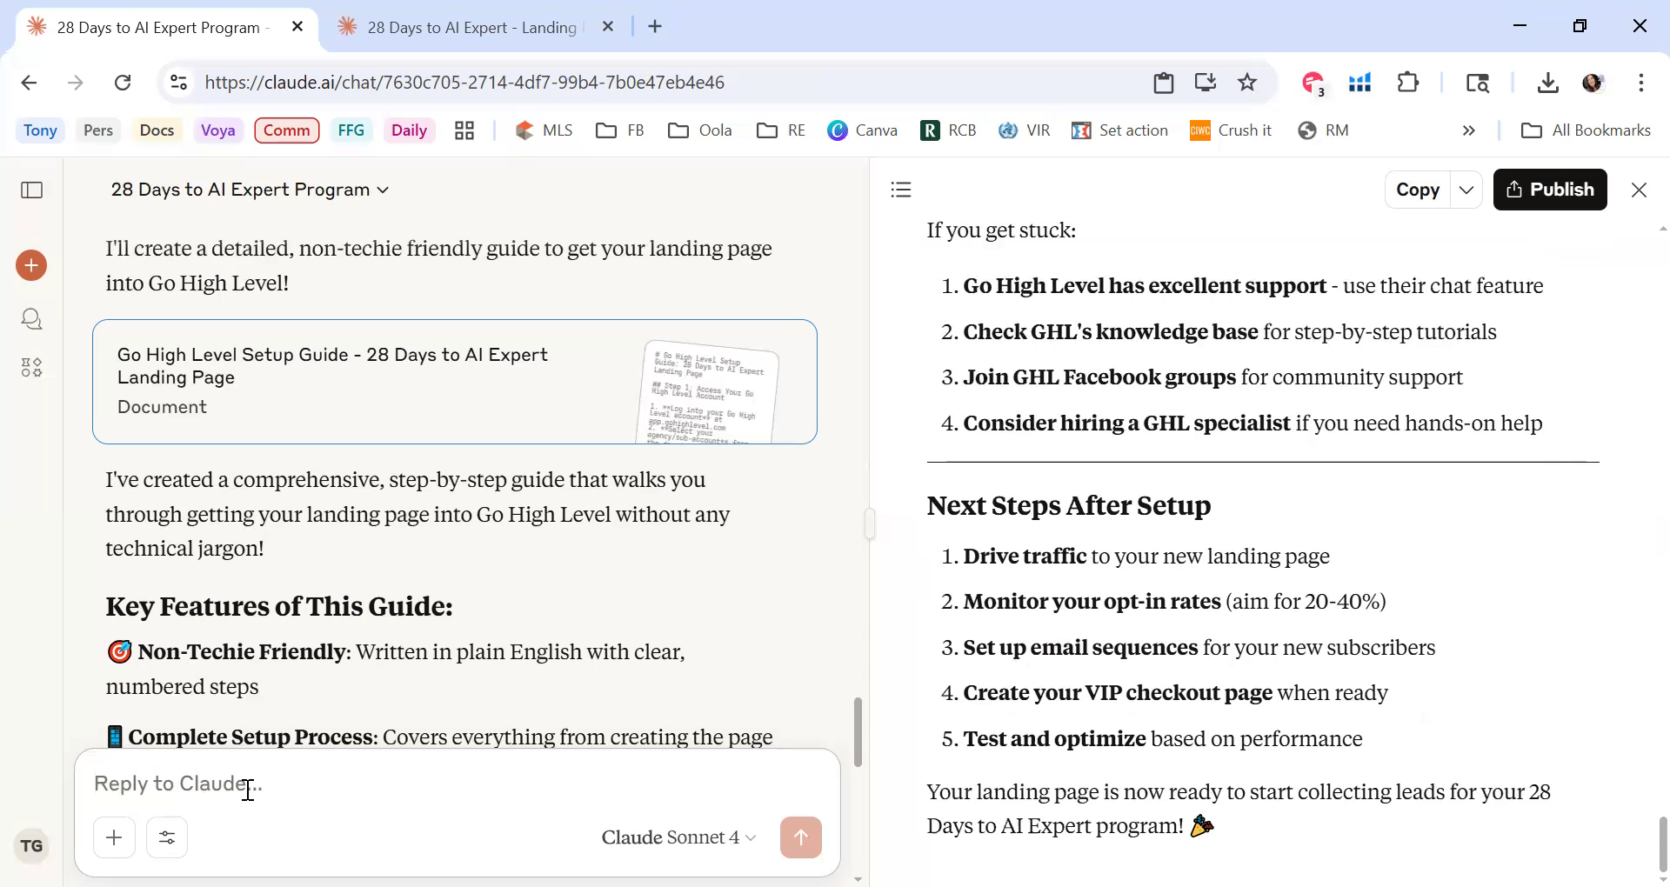
Step: Start a reply about telling video viewers to go to this page and starting an email campaign to the list of members in the online community
text(I)
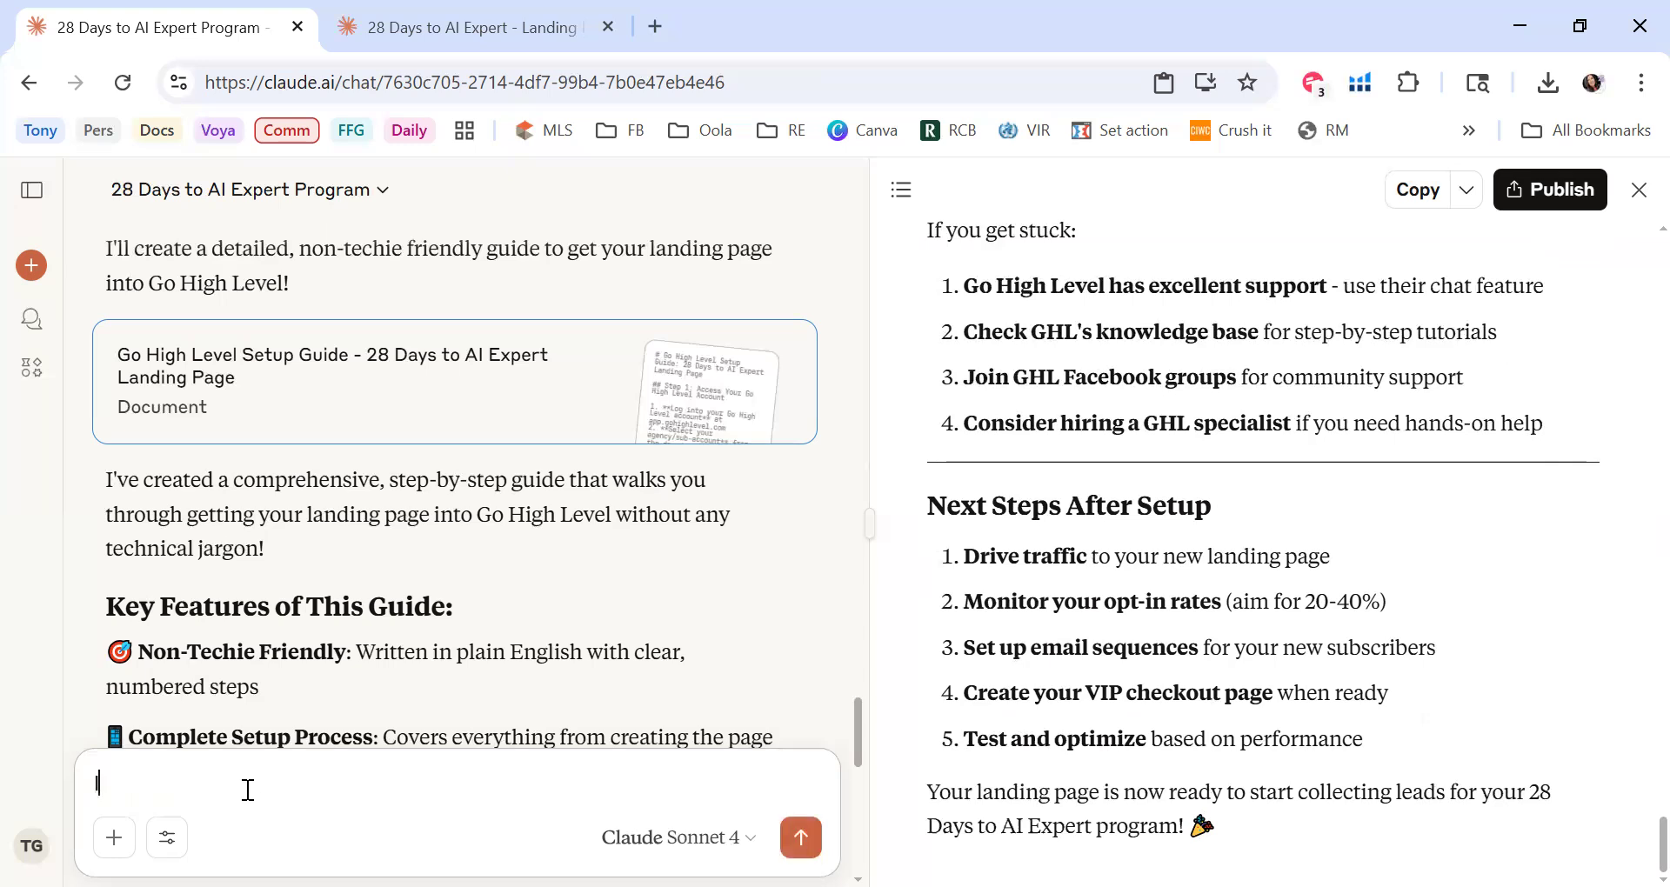
text( am planning to te)
text(viewers in m)
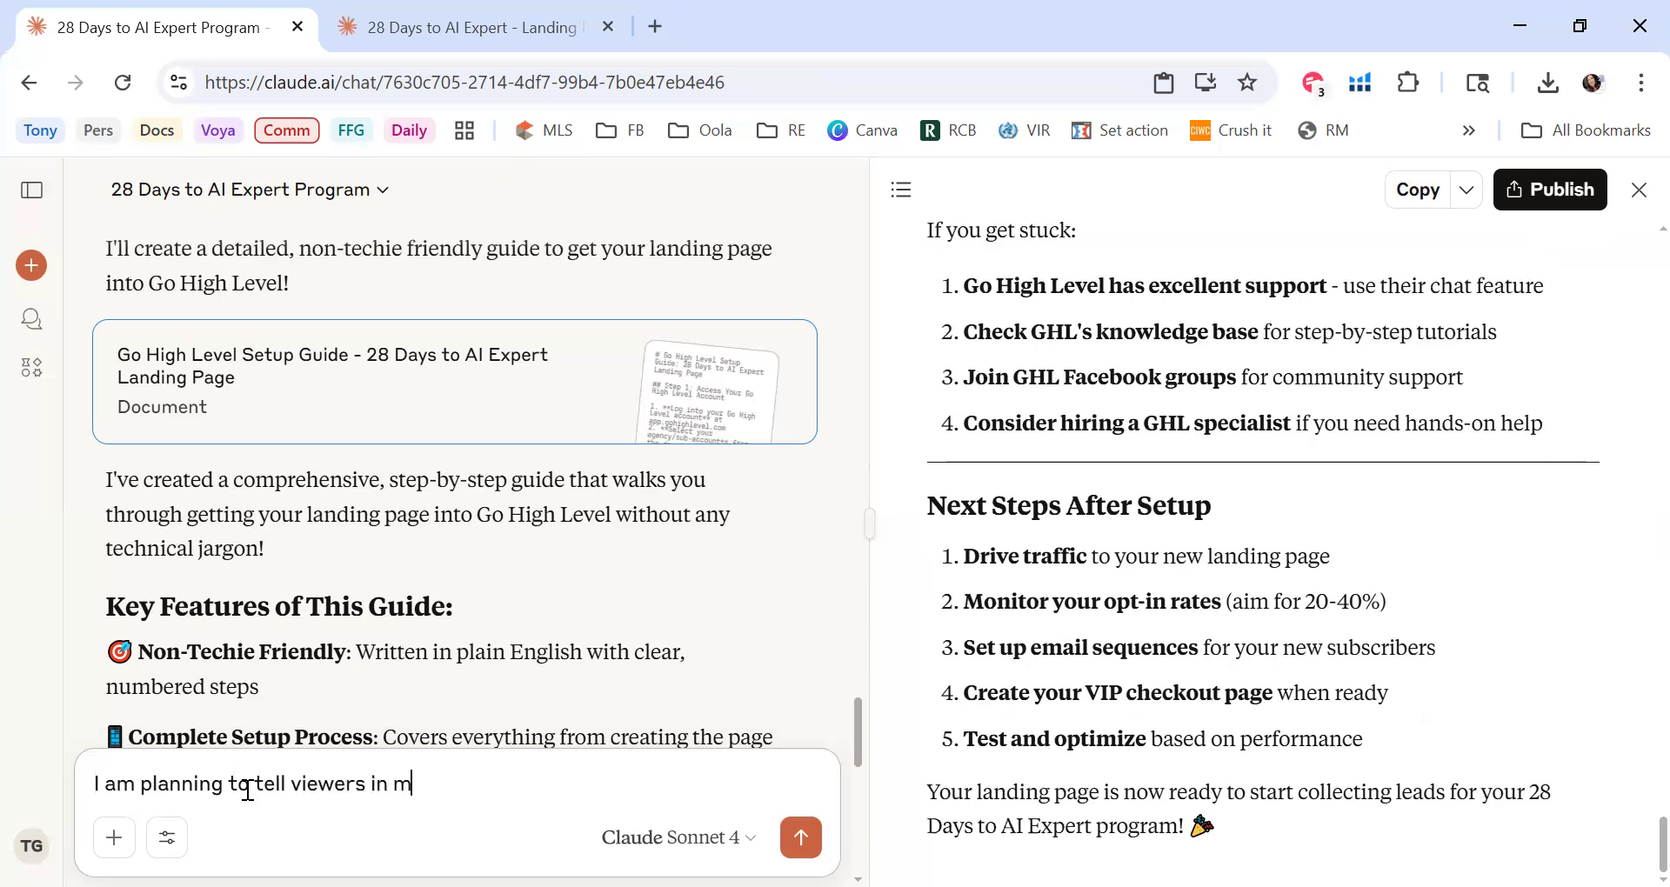
text(y videos to go to this page,)
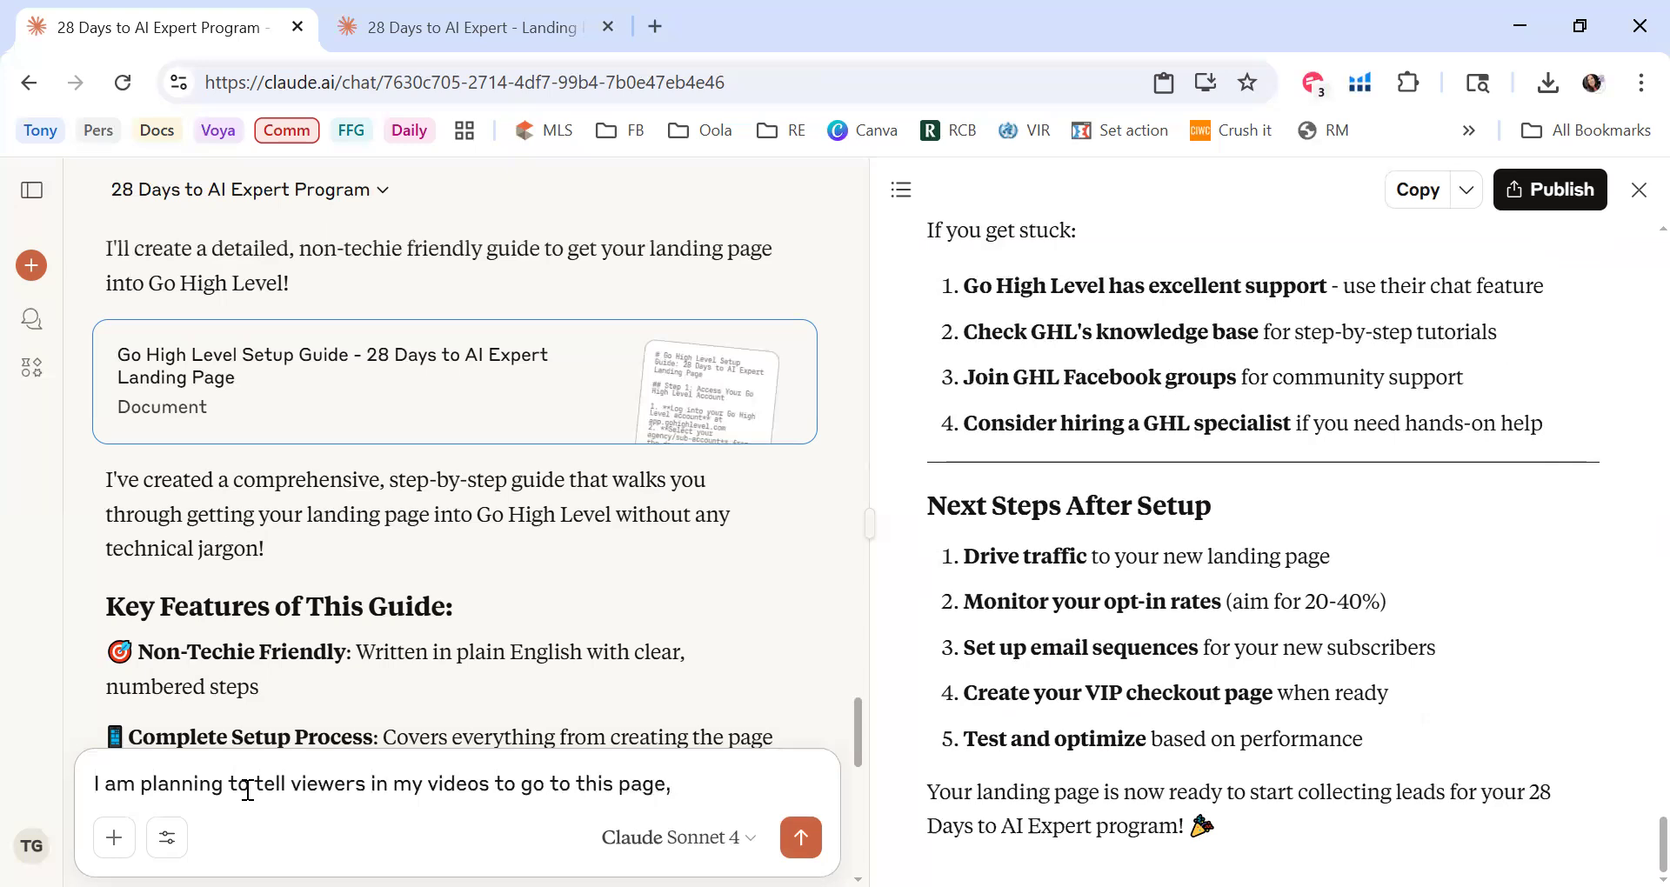
text( I would also like to )
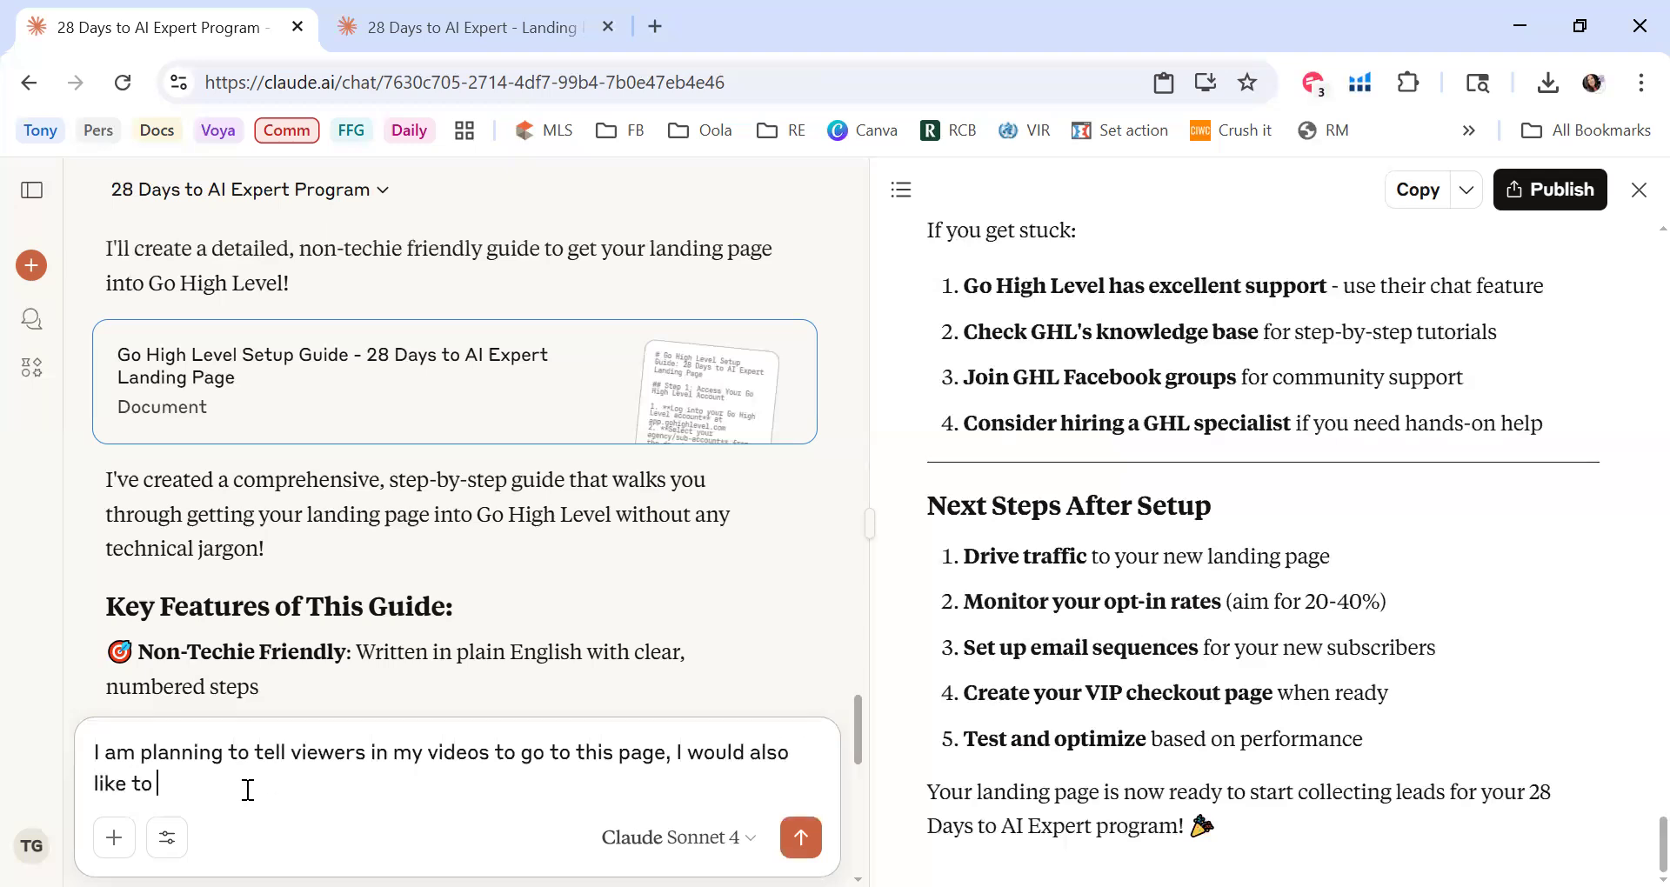
text(s)
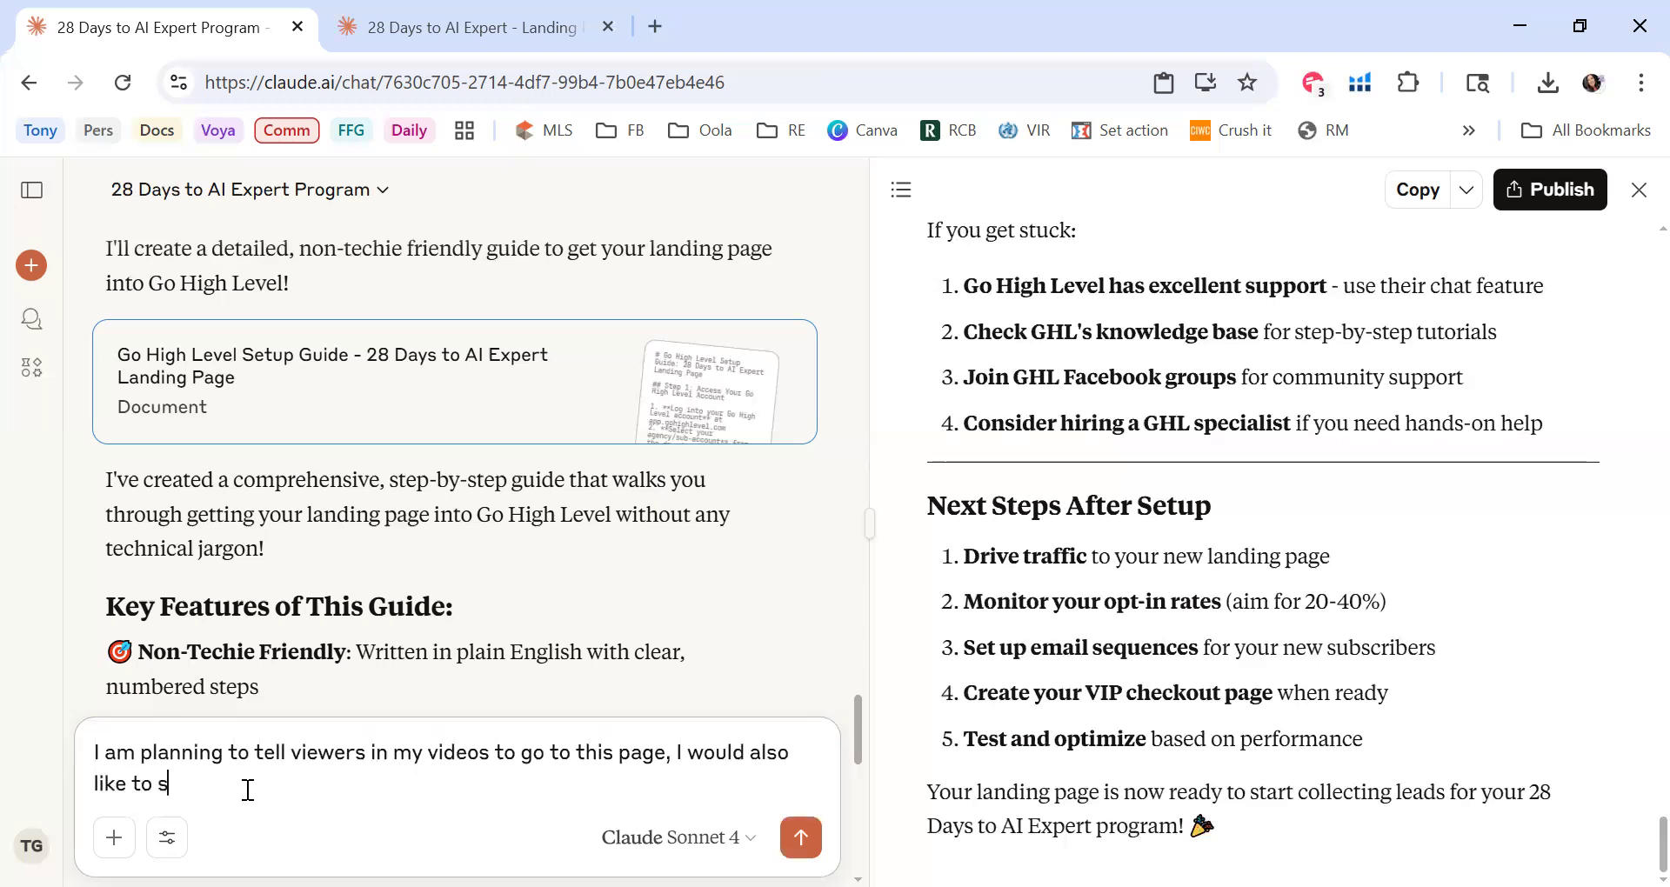
text(tart an email campaign )
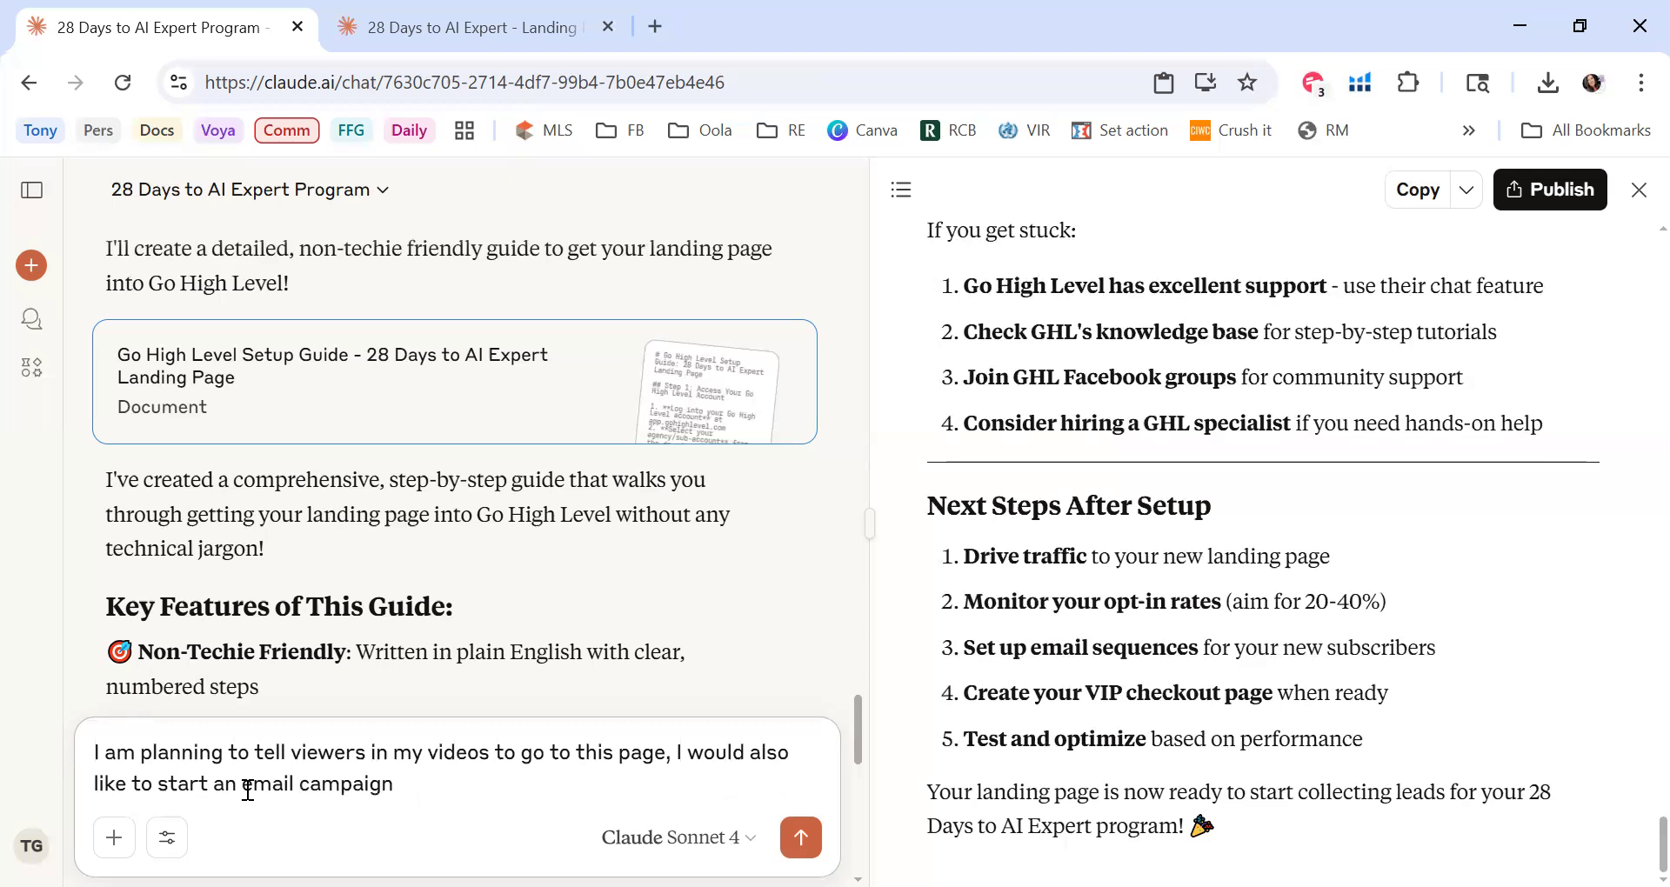
text(to my list of members in my)
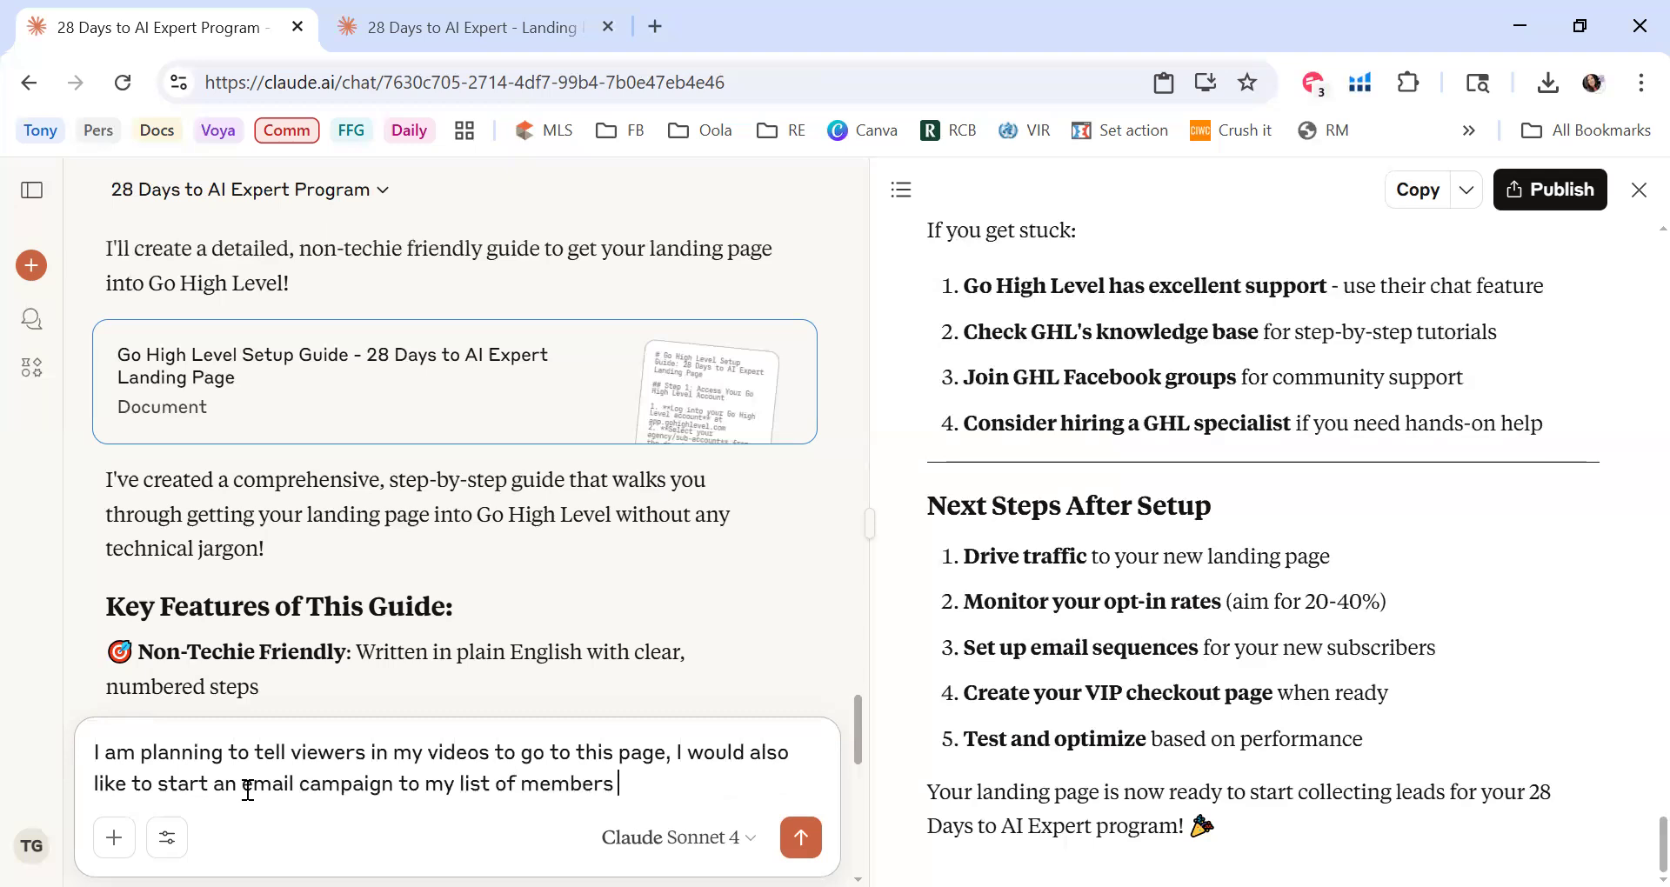
text( online community. )
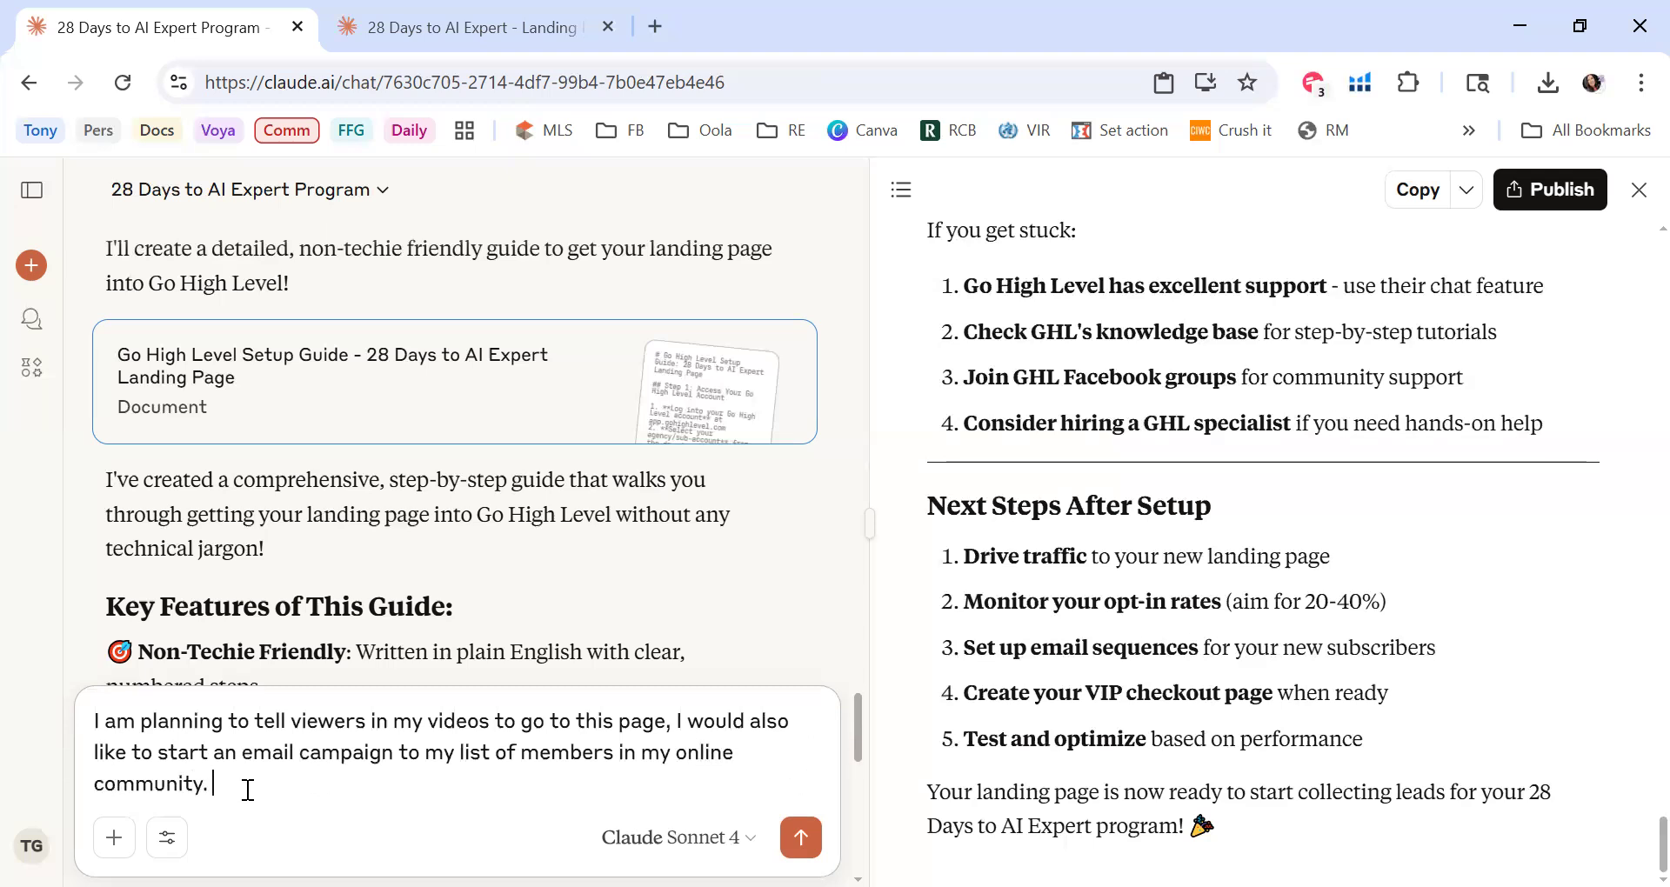
text(What would be)
key(BackSpace)
key(BackSpace)
key(BackSpace)
key(BackSpace)
key(BackSpace)
key(BackSpace)
key(BackSpace)
key(BackSpace)
key(BackSpace)
key(BackSpace)
key(BackSpace)
key(BackSpace)
key(BackSpace)
Step: Continue the reply with the role instruction "Act as a global social media expert"
text(Act as a social medic)
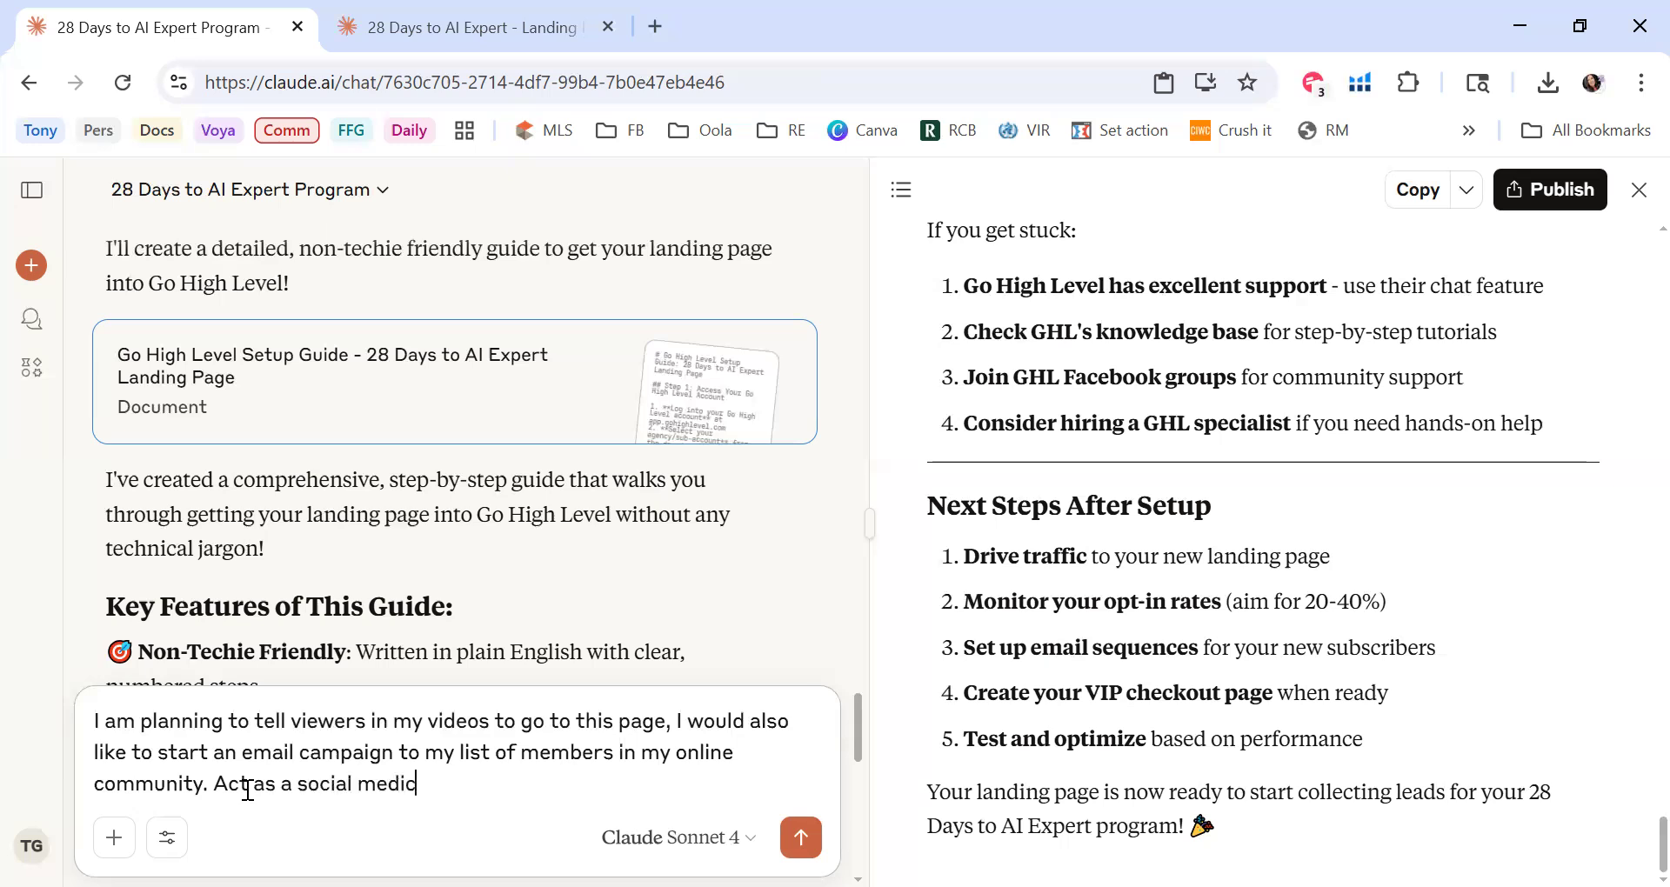
key(BackSpace)
text(a expert in)
click(303, 790)
text(global)
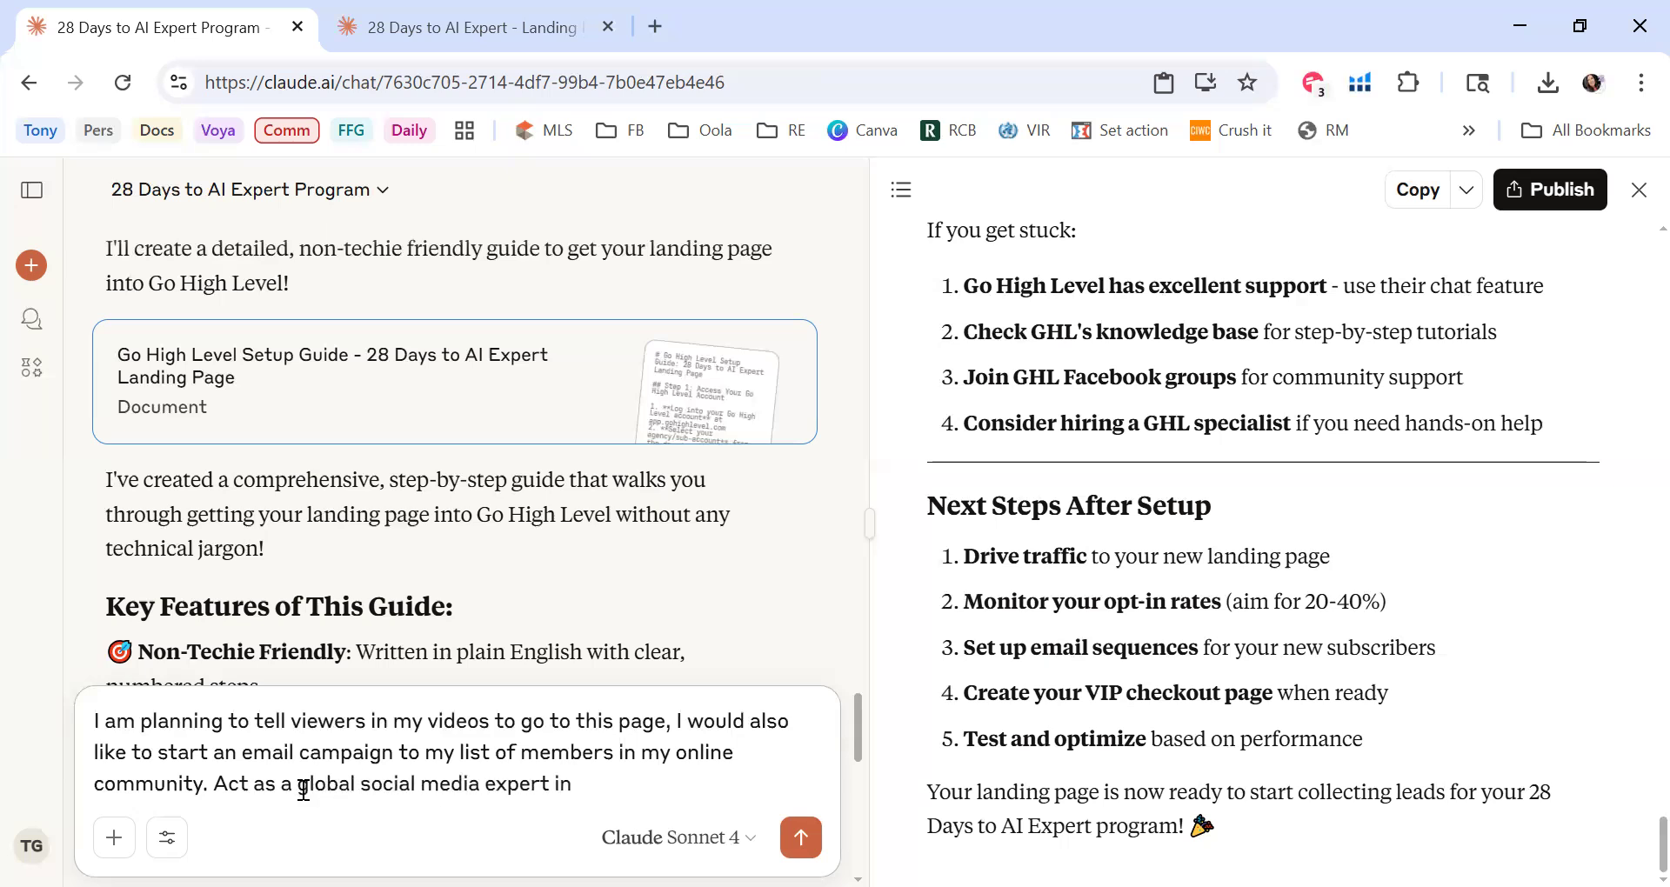
click(603, 793)
key(BackSpace)
key(BackSpace)
Step: Add the request "and provide a 5 email series that gets my busy" to the end of the reply
text(and provide a 5 email se)
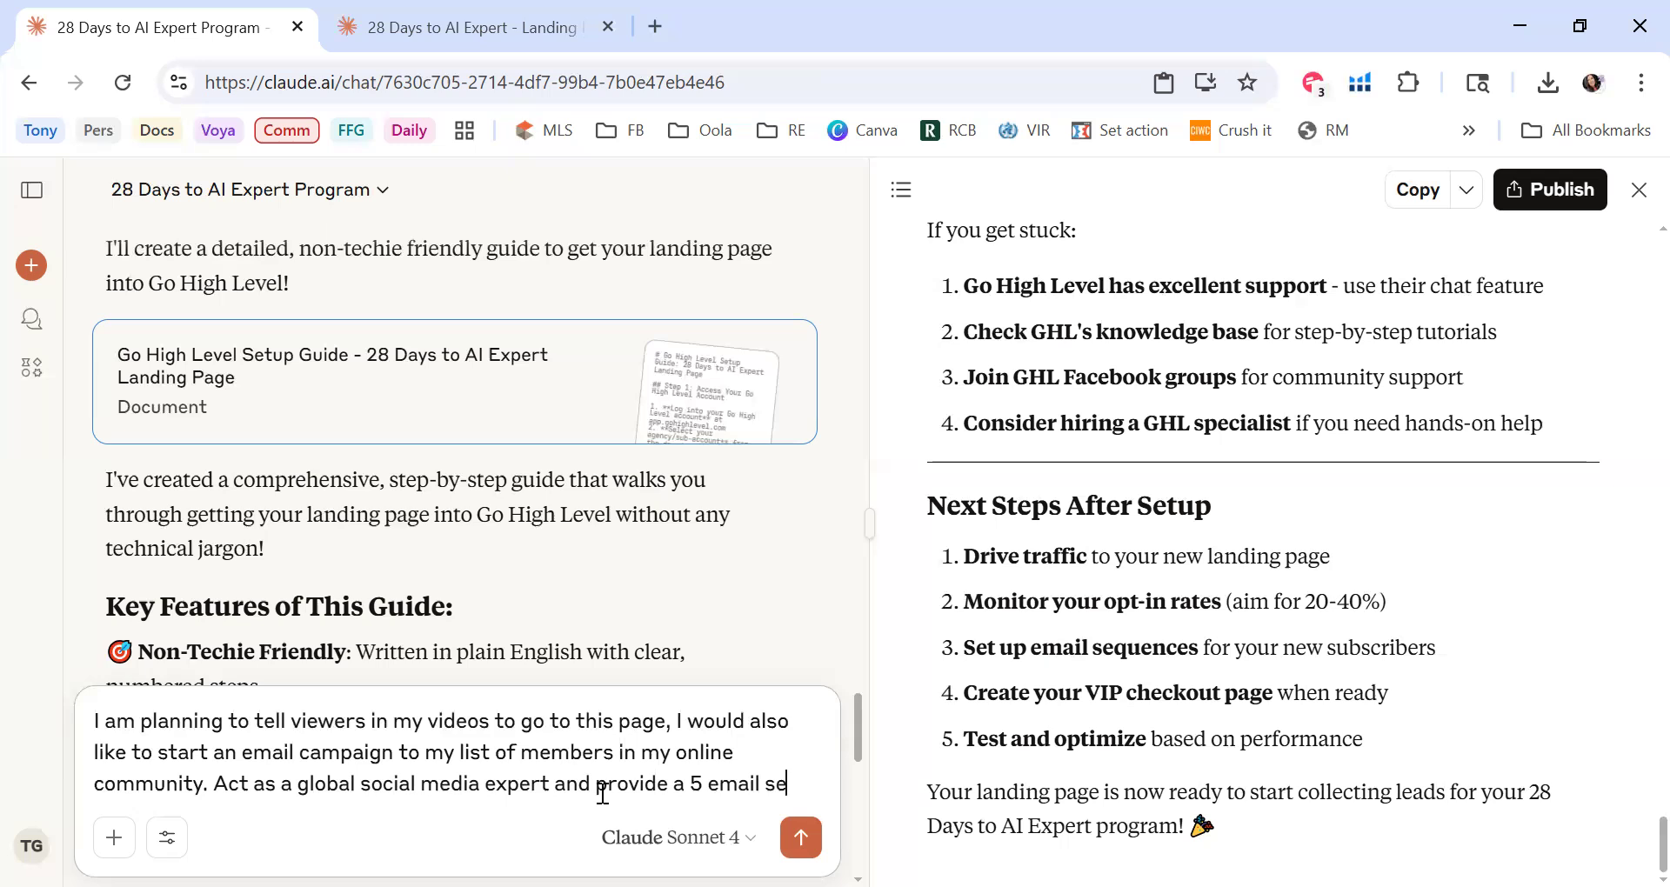
text(ries th)
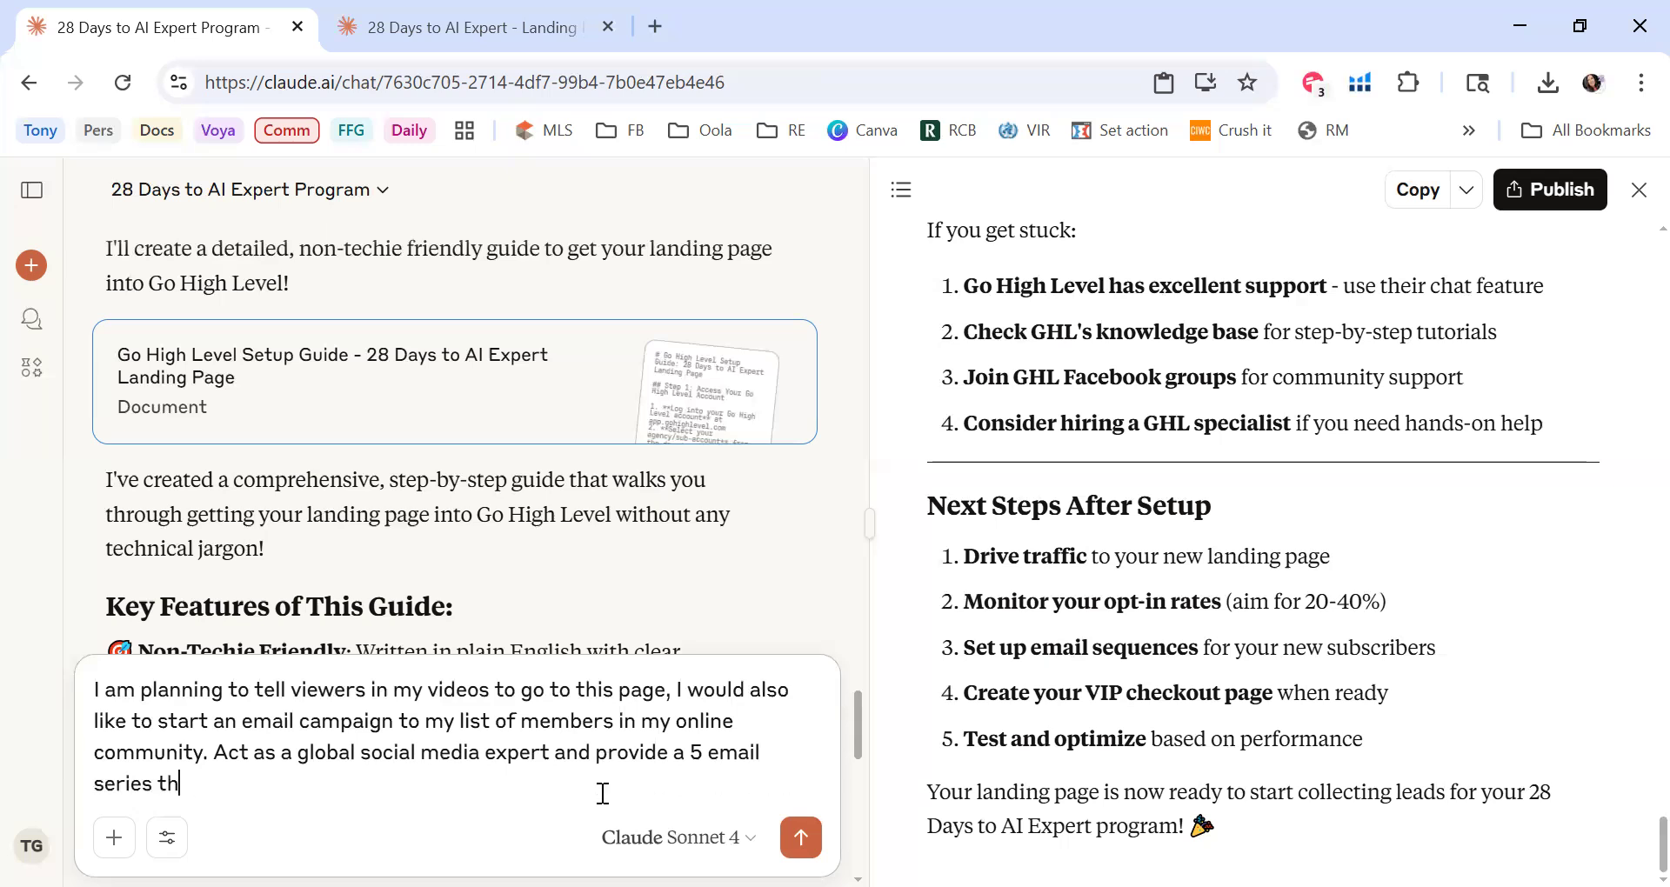
text(at gets my bu)
key(BackSpace)
key(BackSpace)
text(busy)
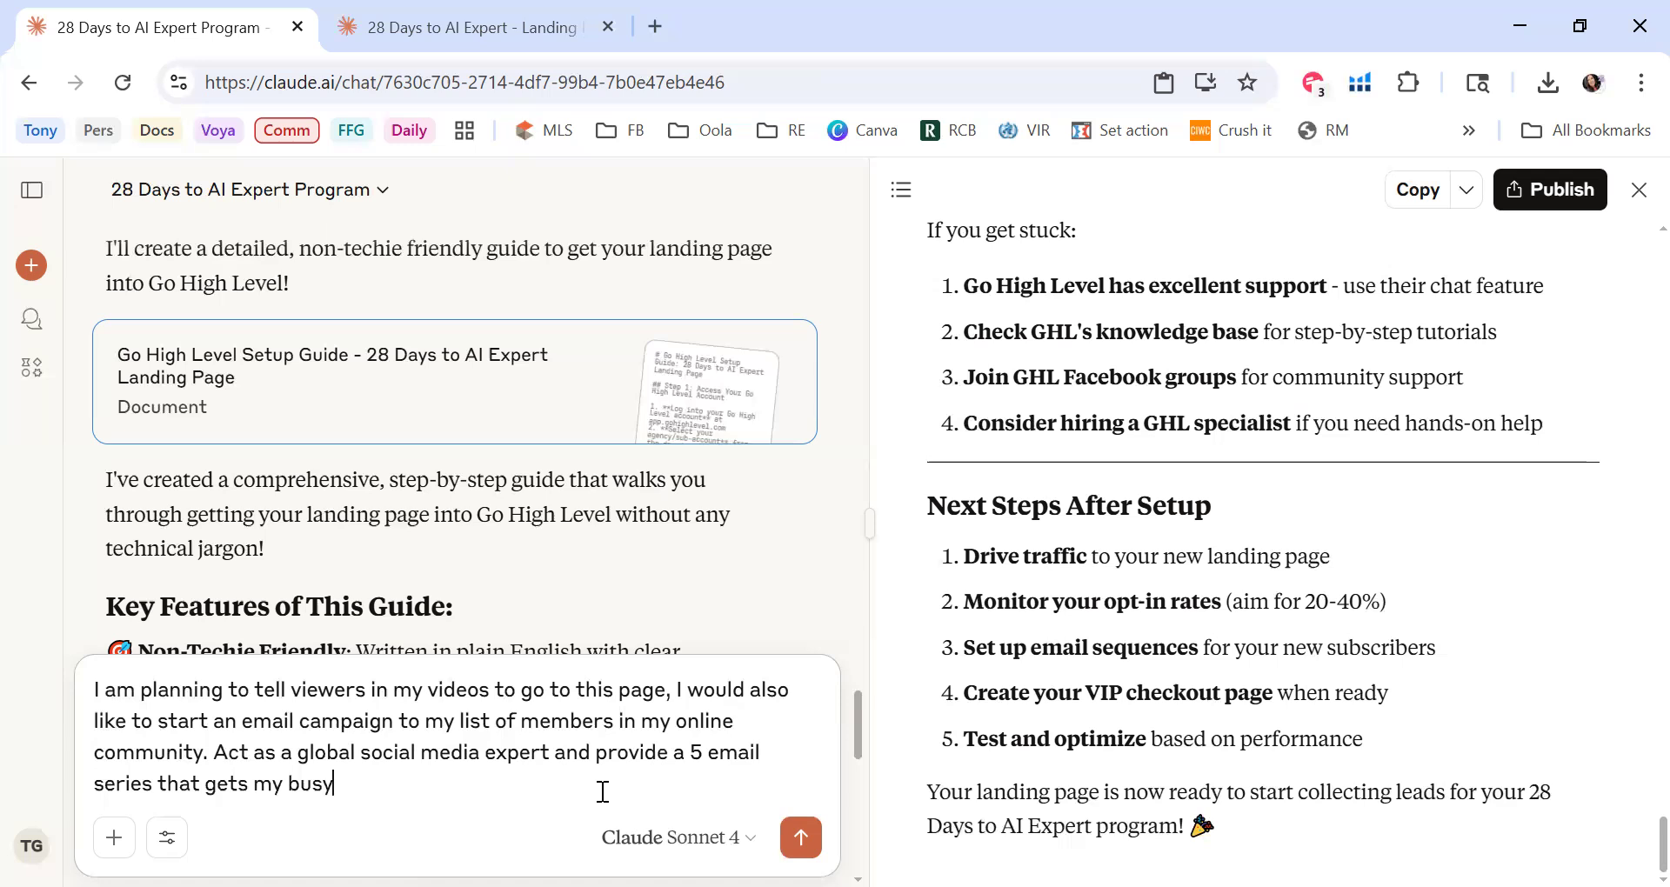
Step: Continue the draft prompt with "entrepreneur/moms the information they need about this 28 day program that"
text( entreprurneurs/bu)
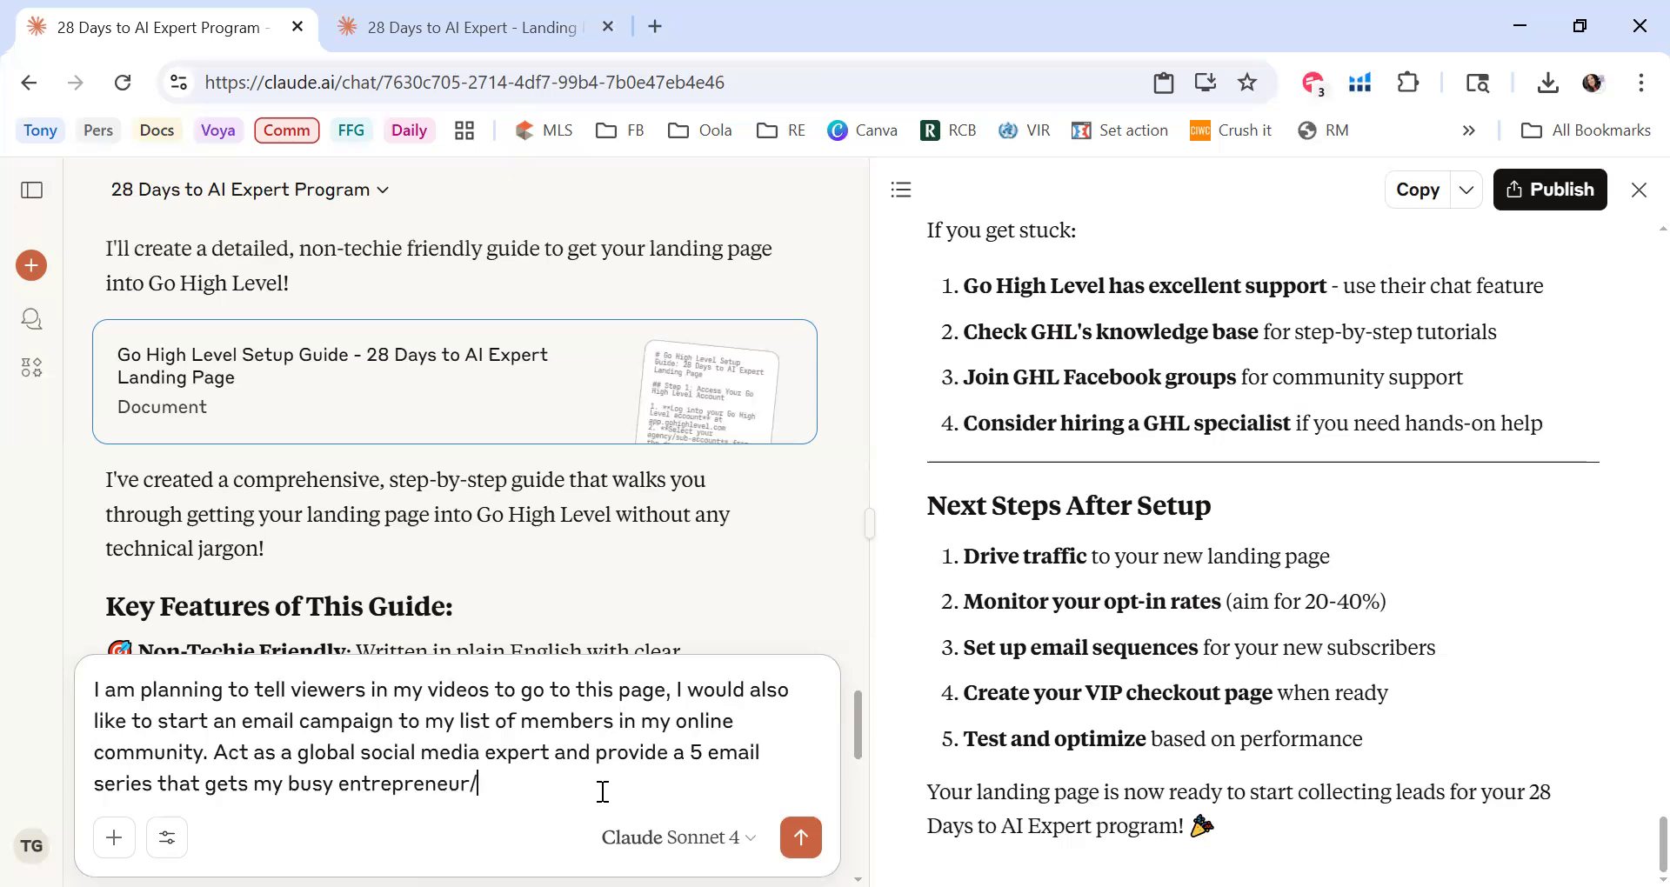
key(BackSpace)
key(BackSpace)
text(moms)
text(the information they need abou t)
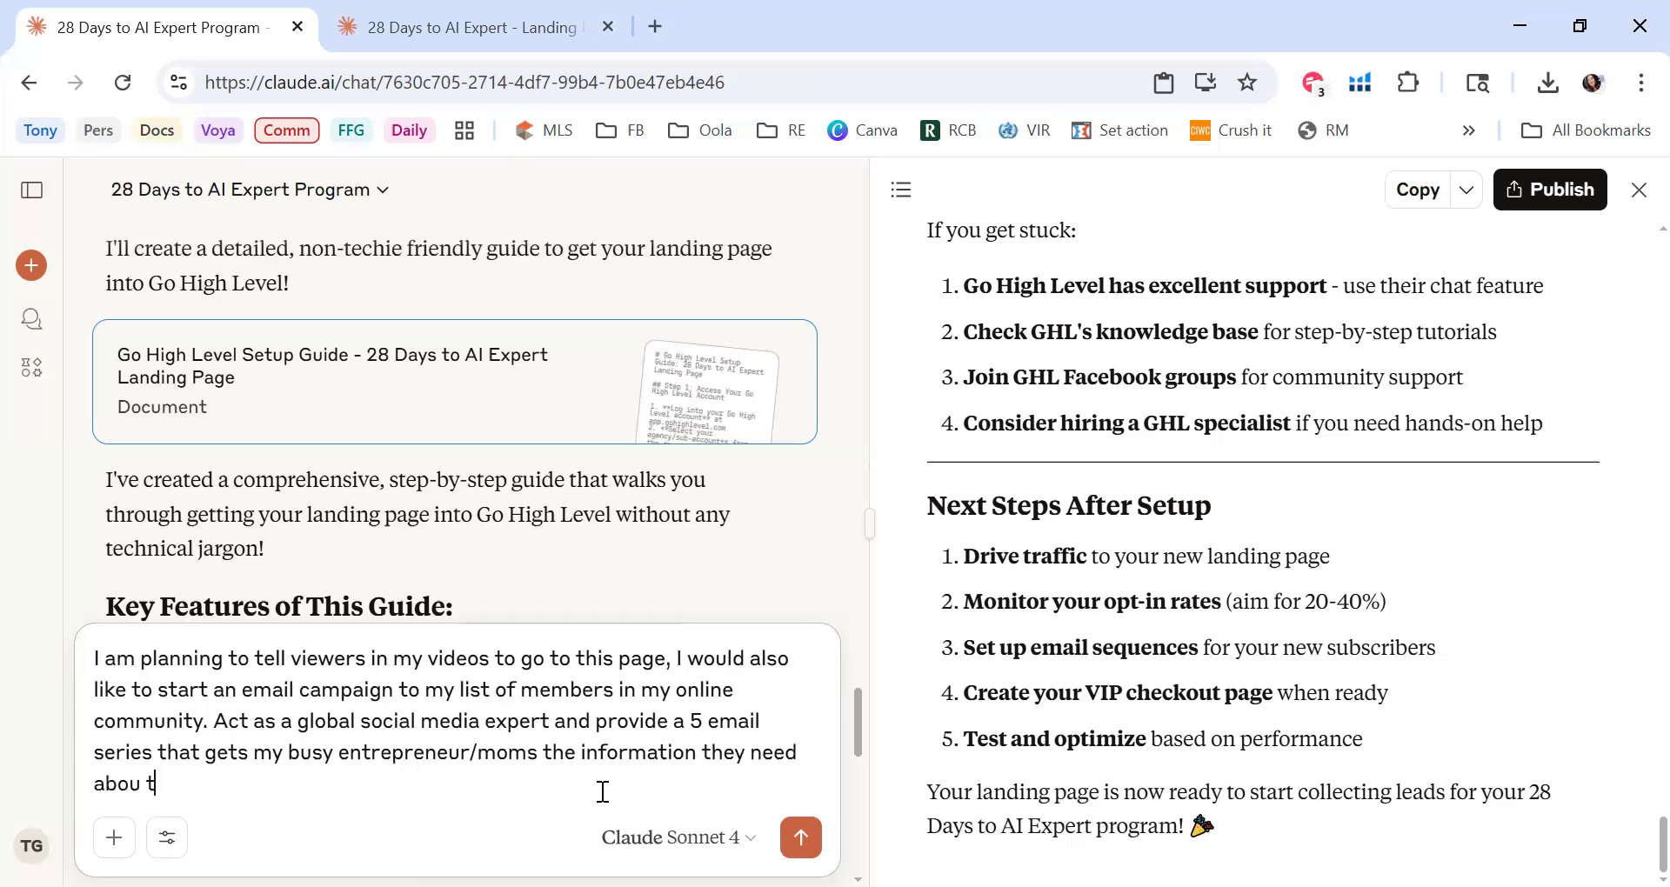
text(t this 28 day program that)
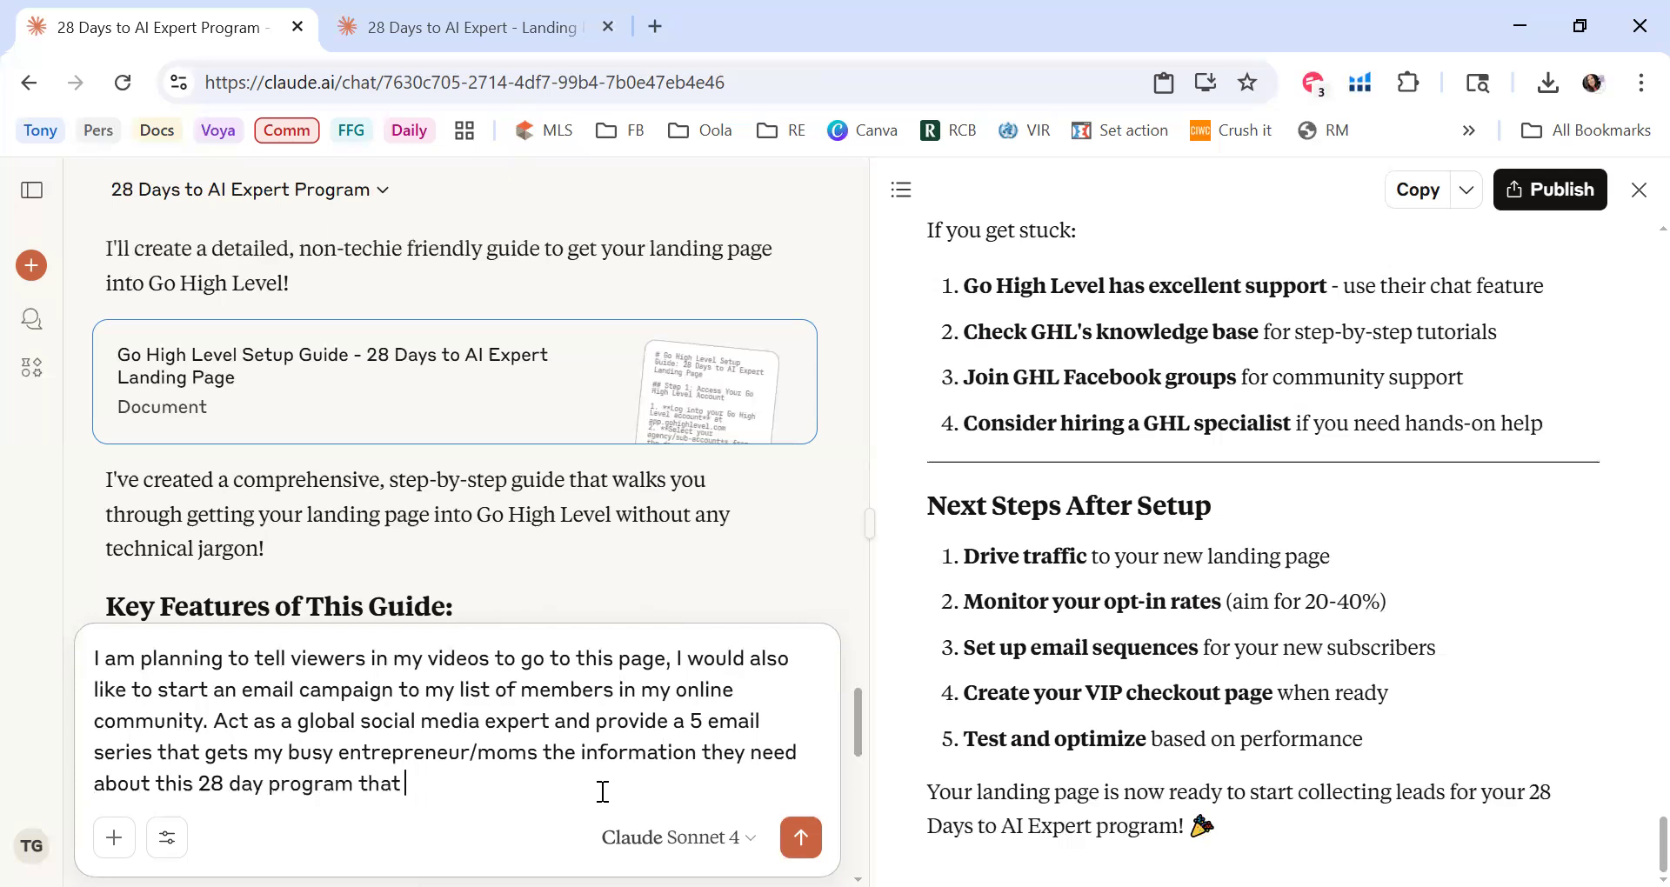
Step: Add "has them stop everything they are doing and make this a priority for the month of July. Also provide" to the prompt
text( has them stop everything they are doing a)
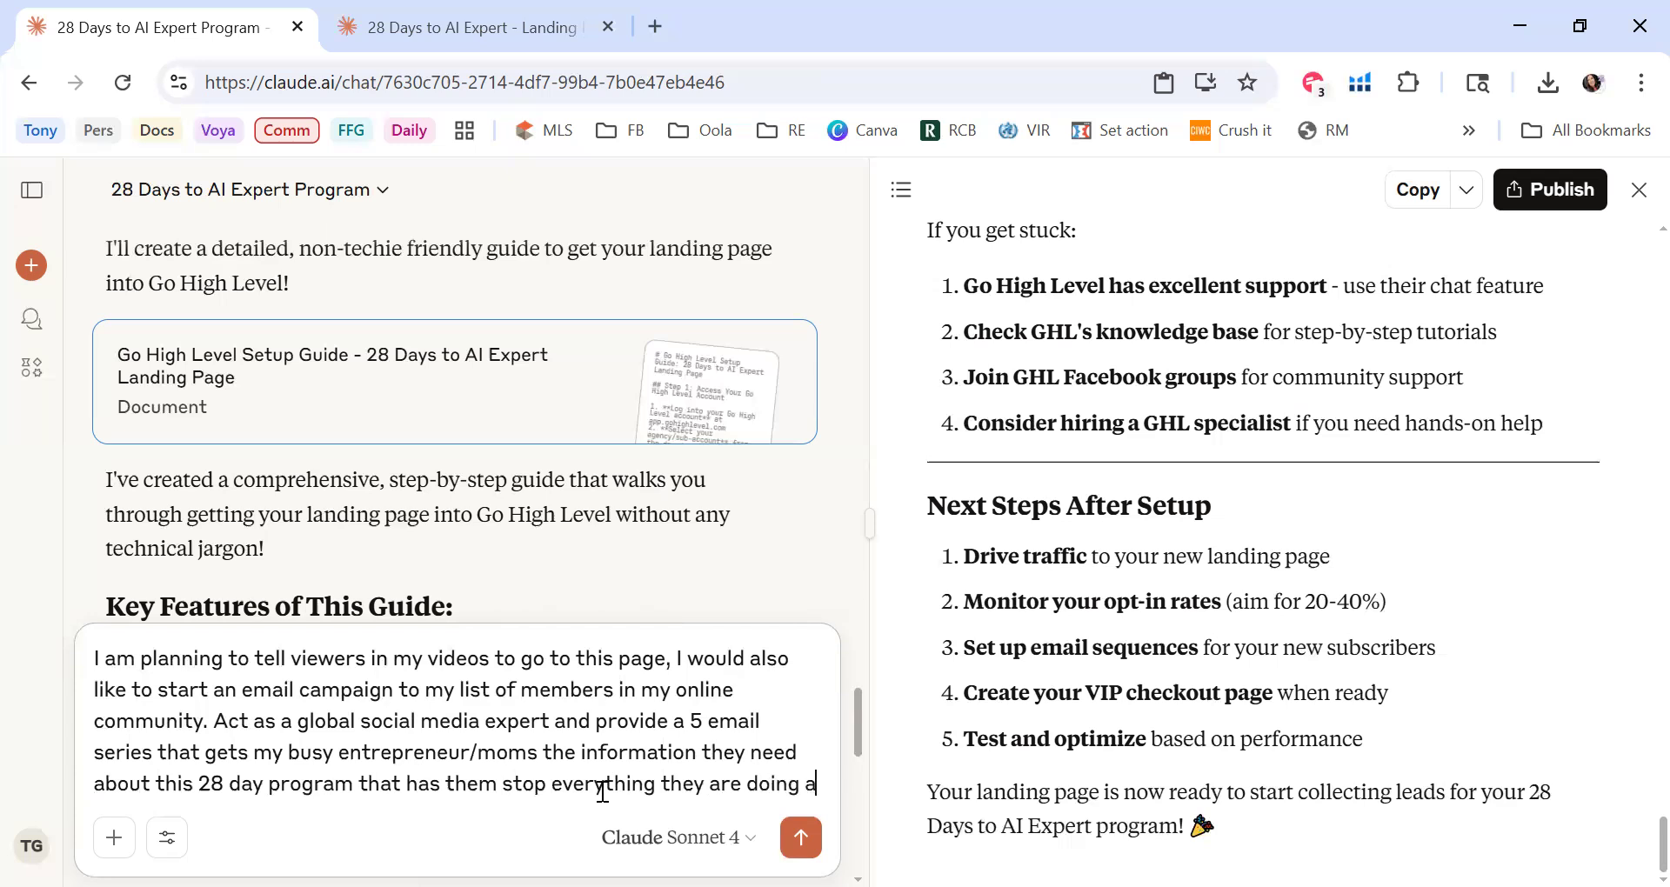
text(nd make this a priority for the )
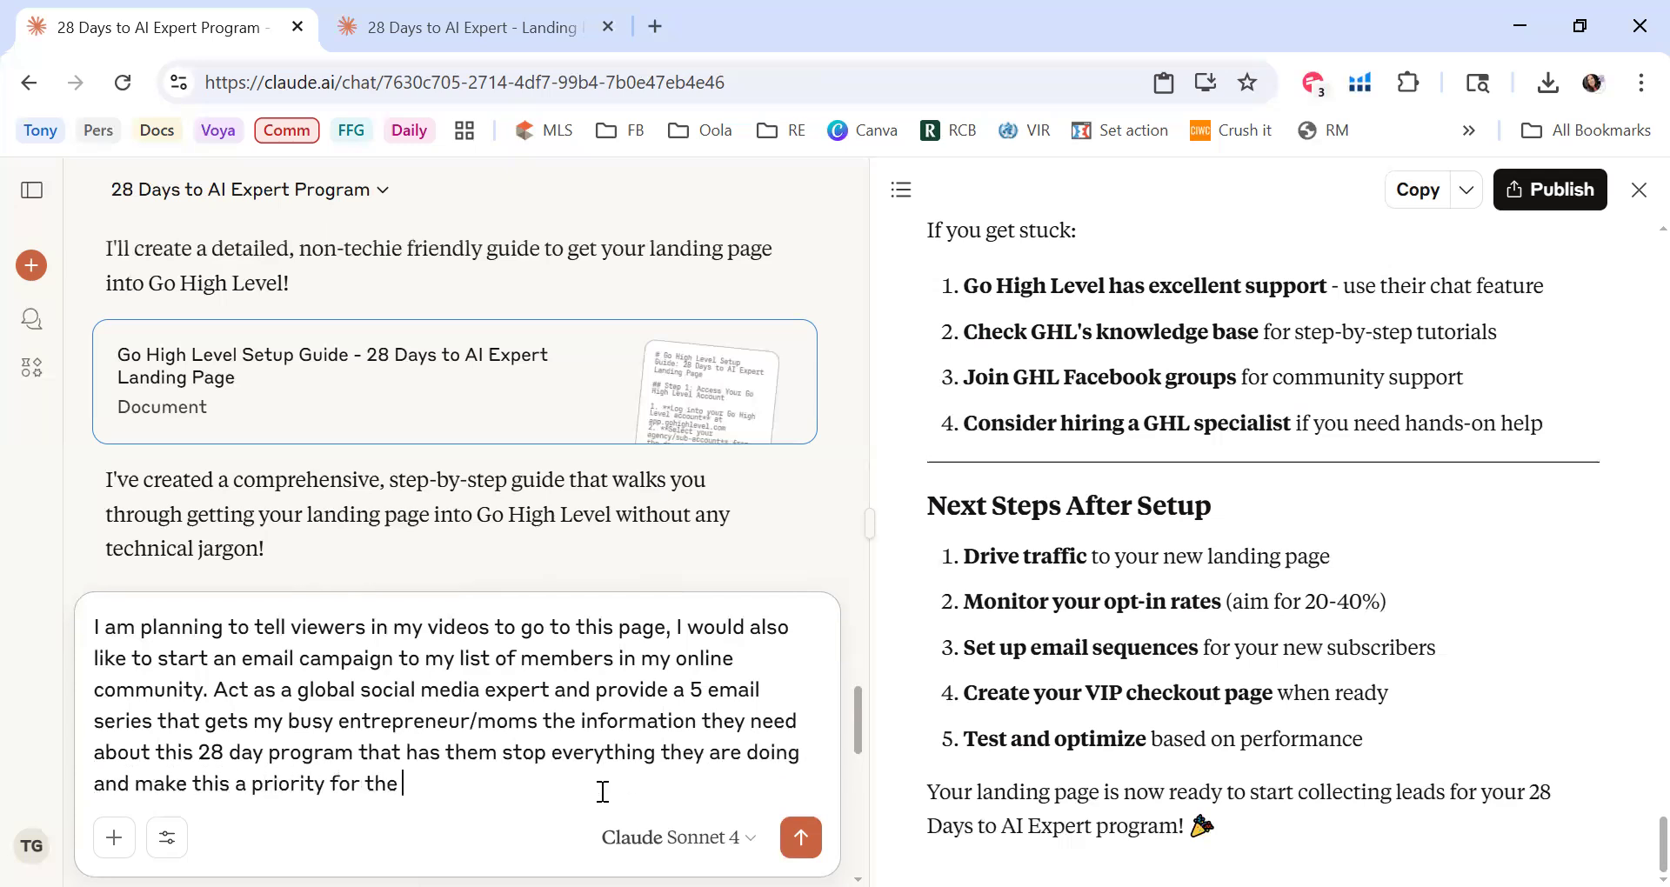
text(month of July. Also provide )
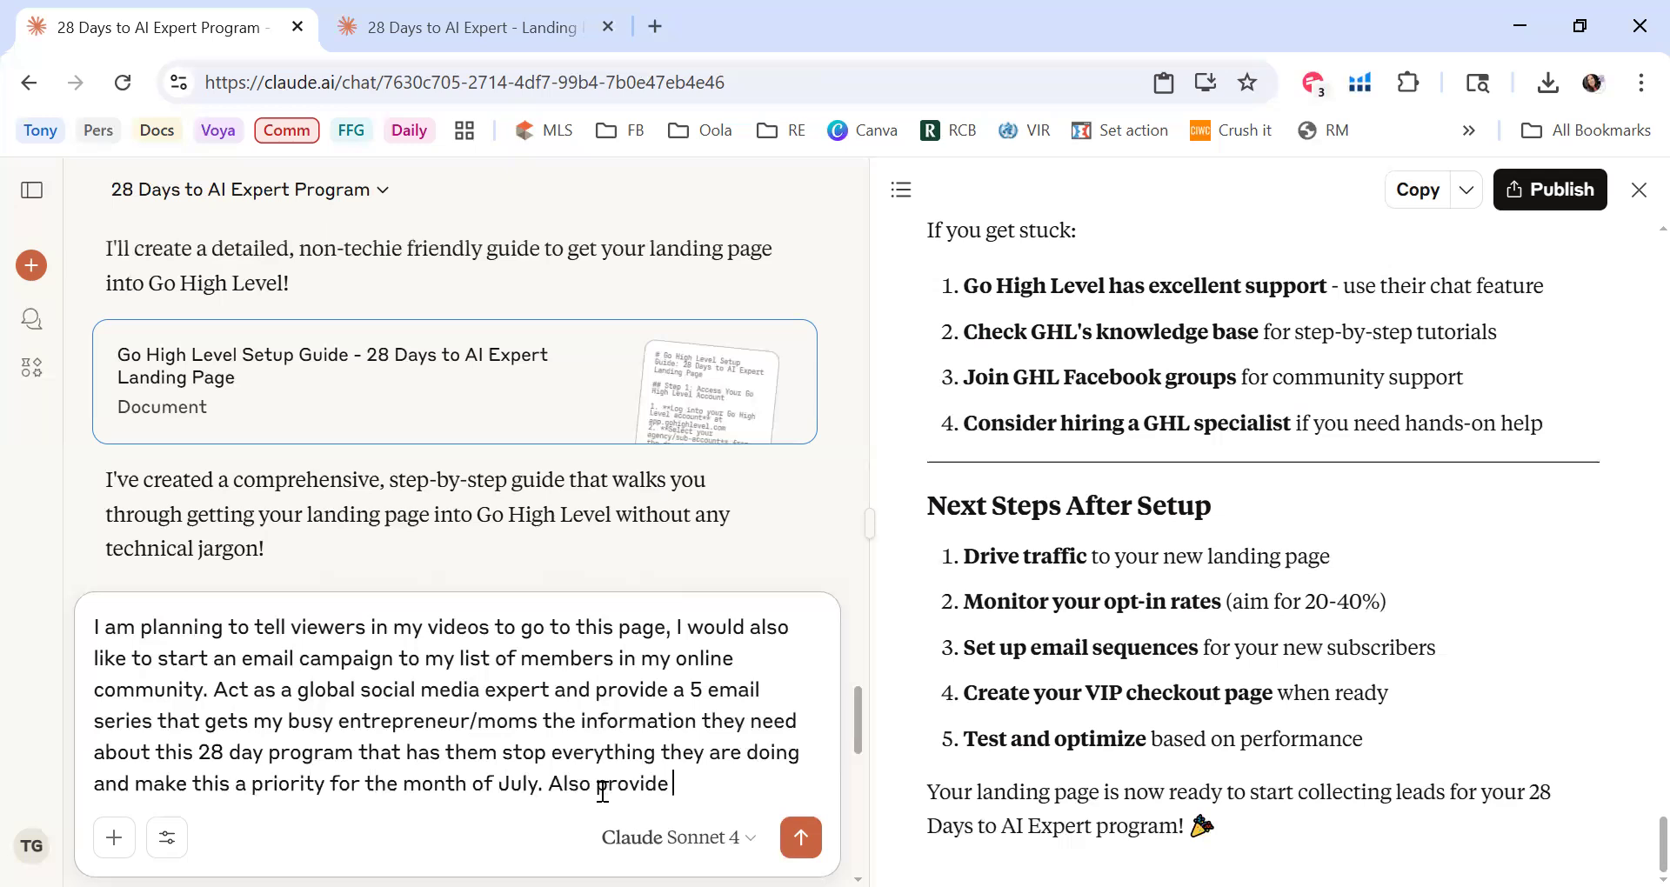
Step: Extend the prompt with "facebook posts and other social media platform strategies so that this campaign takes full"
text(facebook posts)
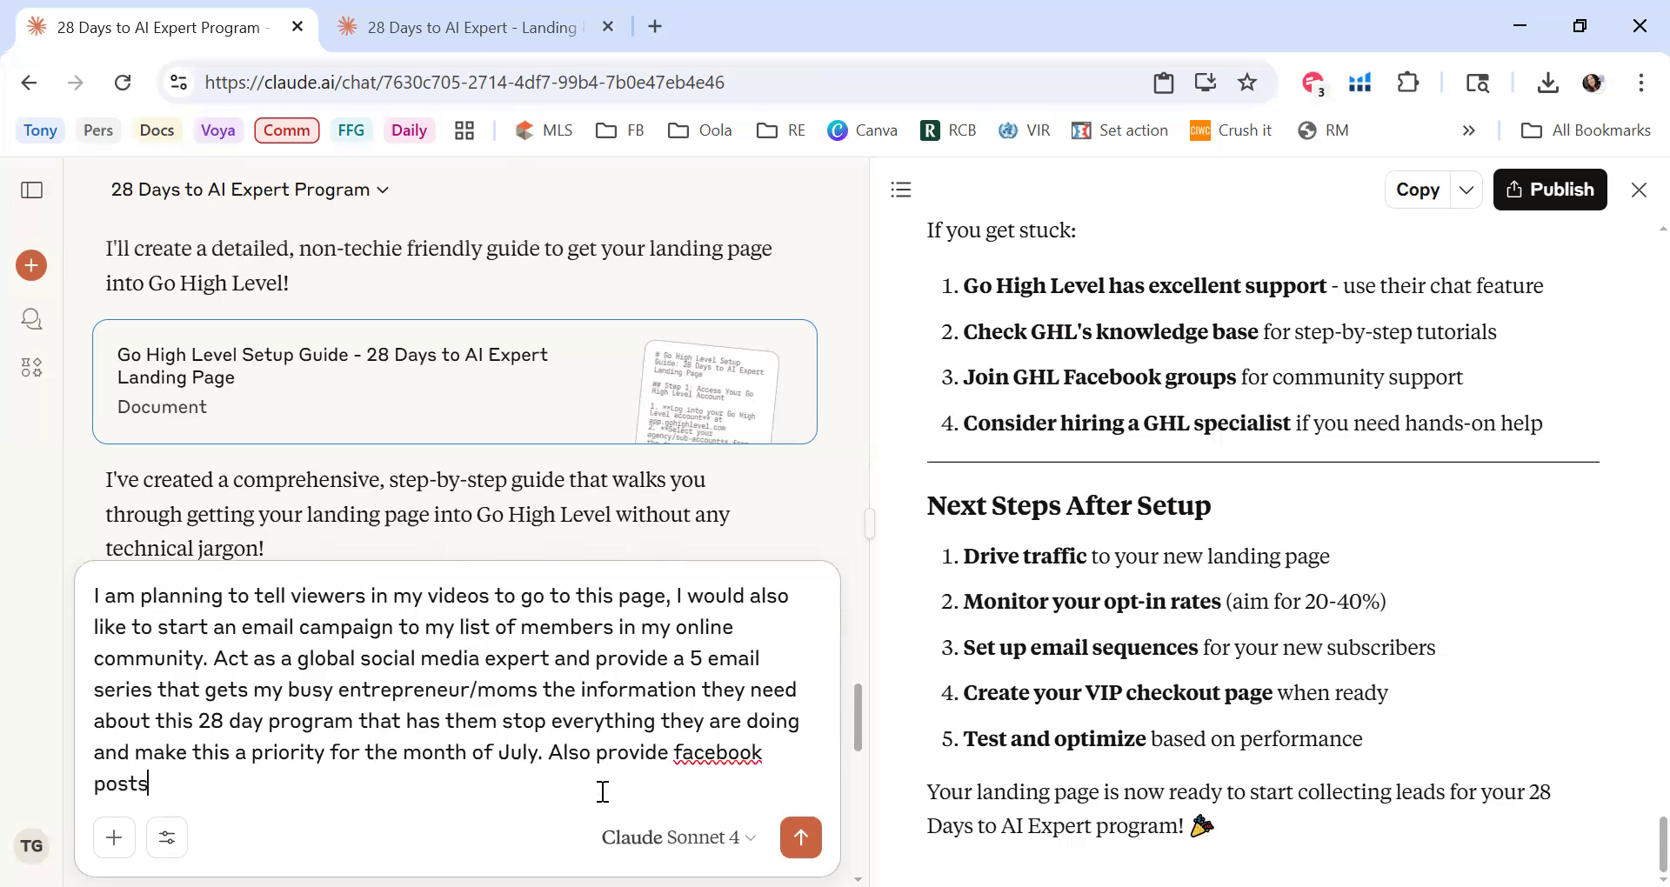
text( and other social media pla)
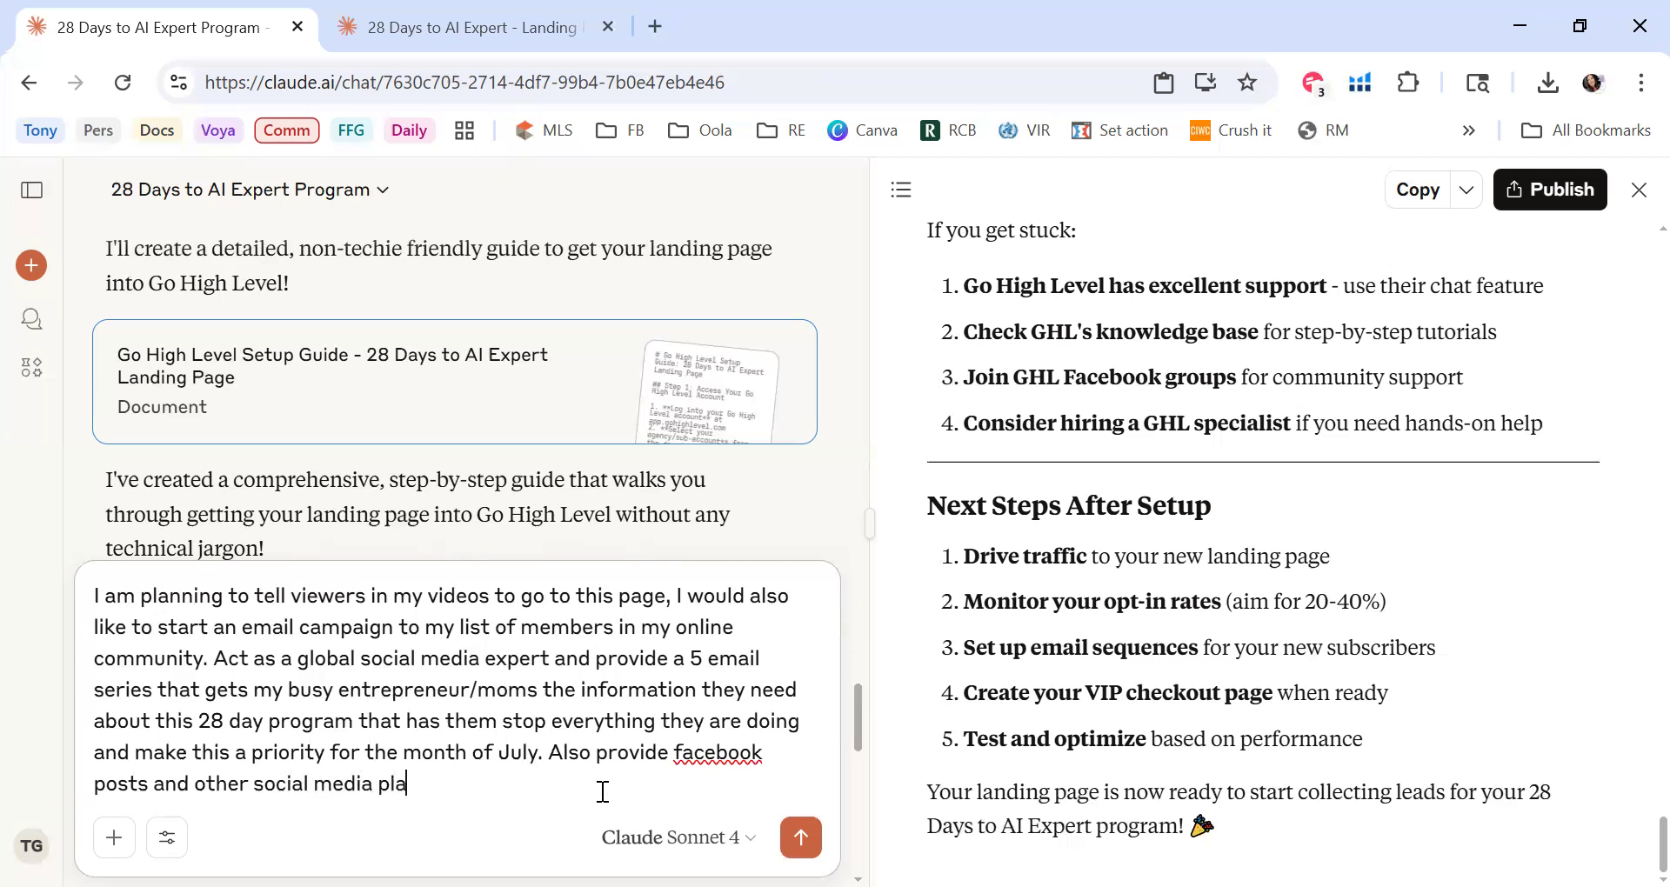
text(tform strategies)
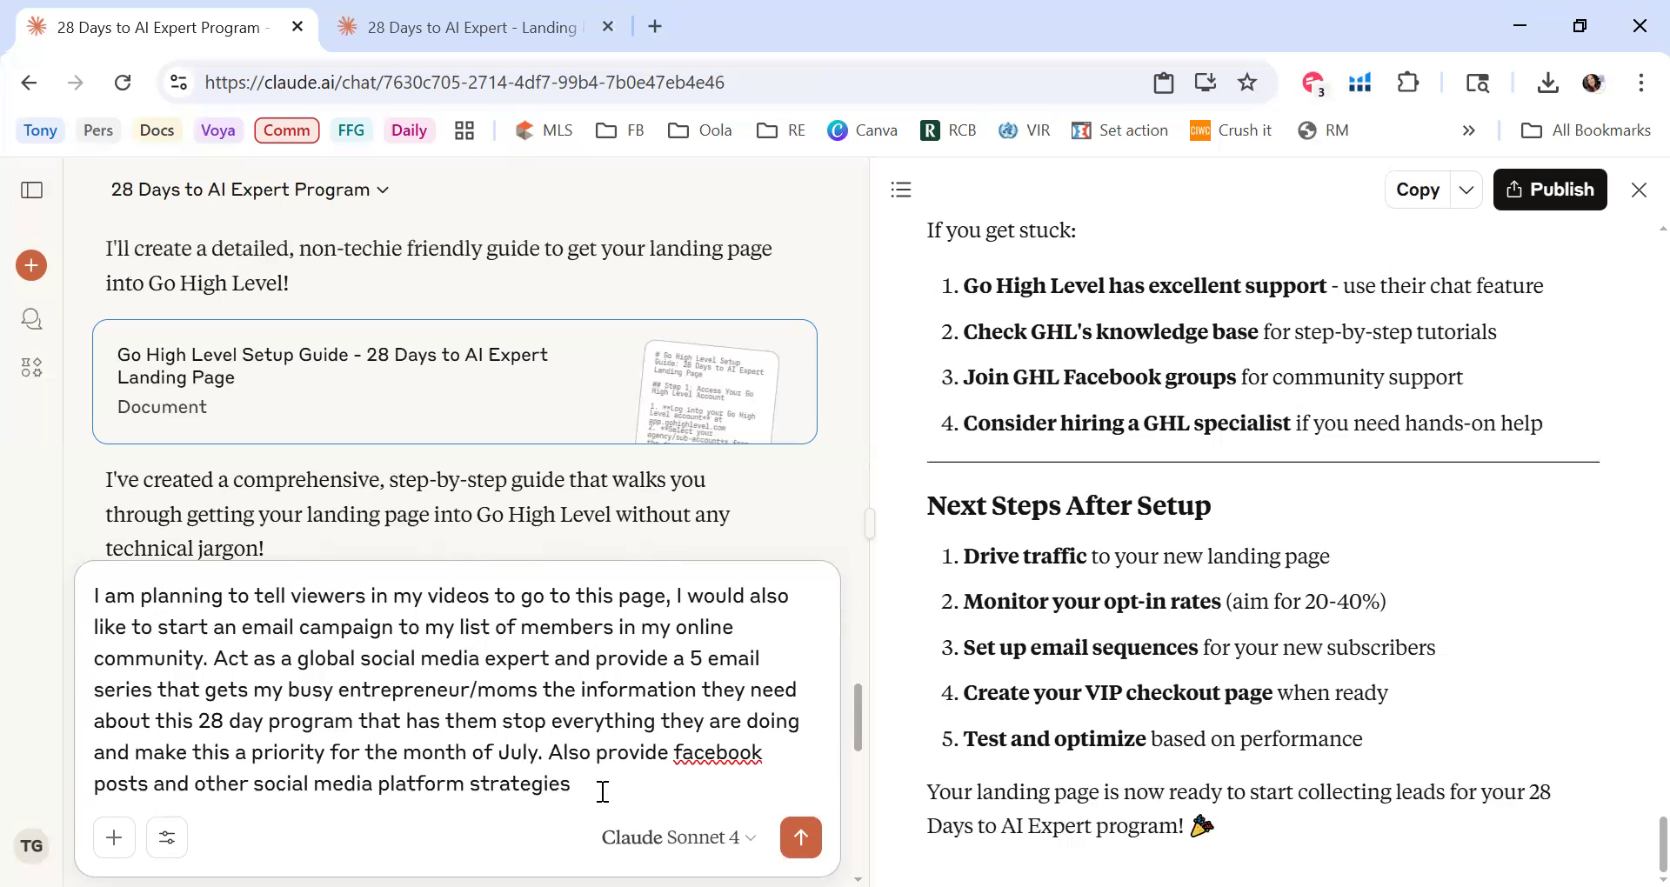
text( so that m this campaign takes full a)
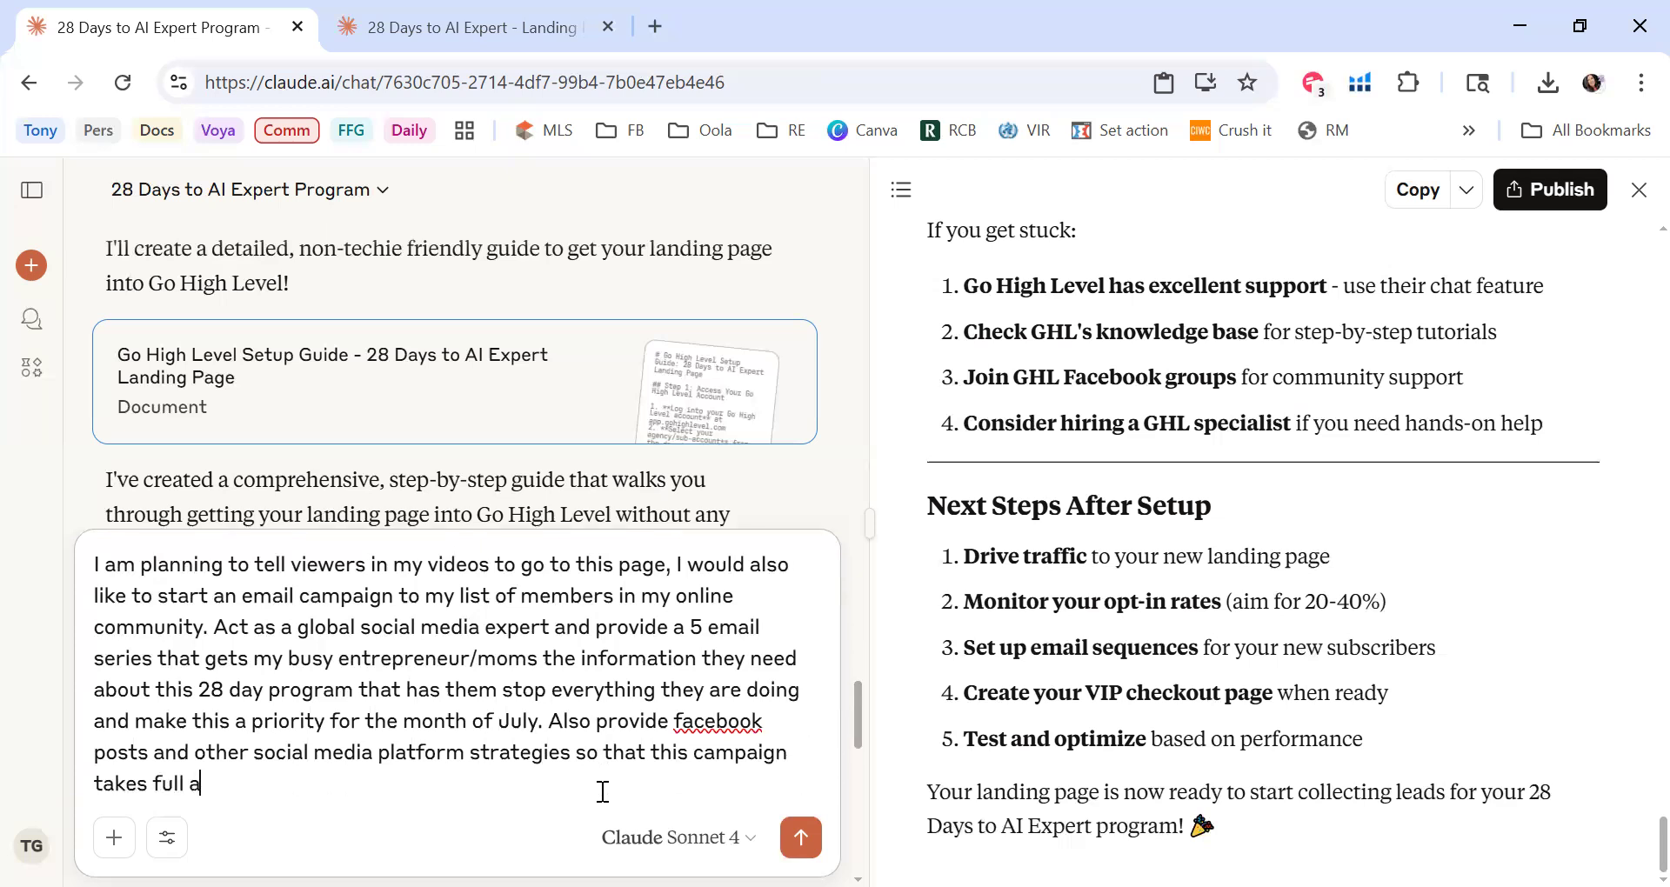
Step: Complete the campaign sentence in the prompt with "advantage of getting this information out to my users."
text(dvanctage of getting this i)
text(forma)
key(BackSpace)
key(BackSpace)
key(BackSpace)
key(BackSpace)
text(formatino o)
key(BackSpace)
key(BackSpace)
key(BackSpace)
key(BackSpace)
key(BackSpace)
text(on out to my users.)
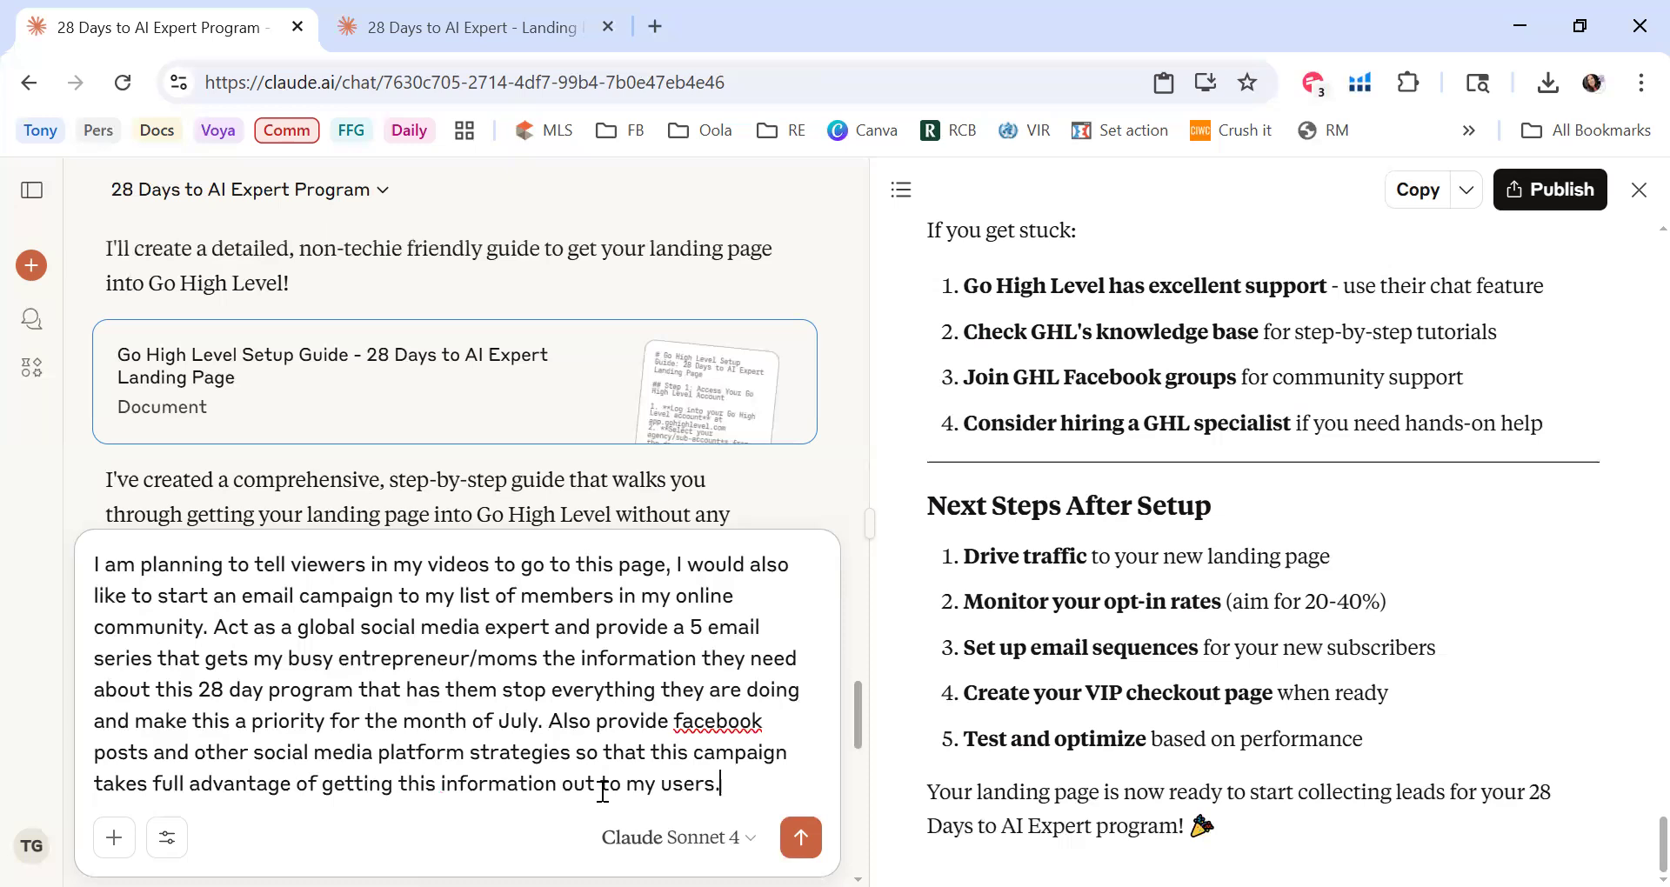
Step: Replace "my users." in the prompt with "the people who need it most." and add "This is life changing"
key(BackSpace)
key(BackSpace)
key(BackSpace)
key(BackSpace)
key(BackSpace)
key(BackSpace)
key(BackSpace)
key(BackSpace)
text(the people who need it )
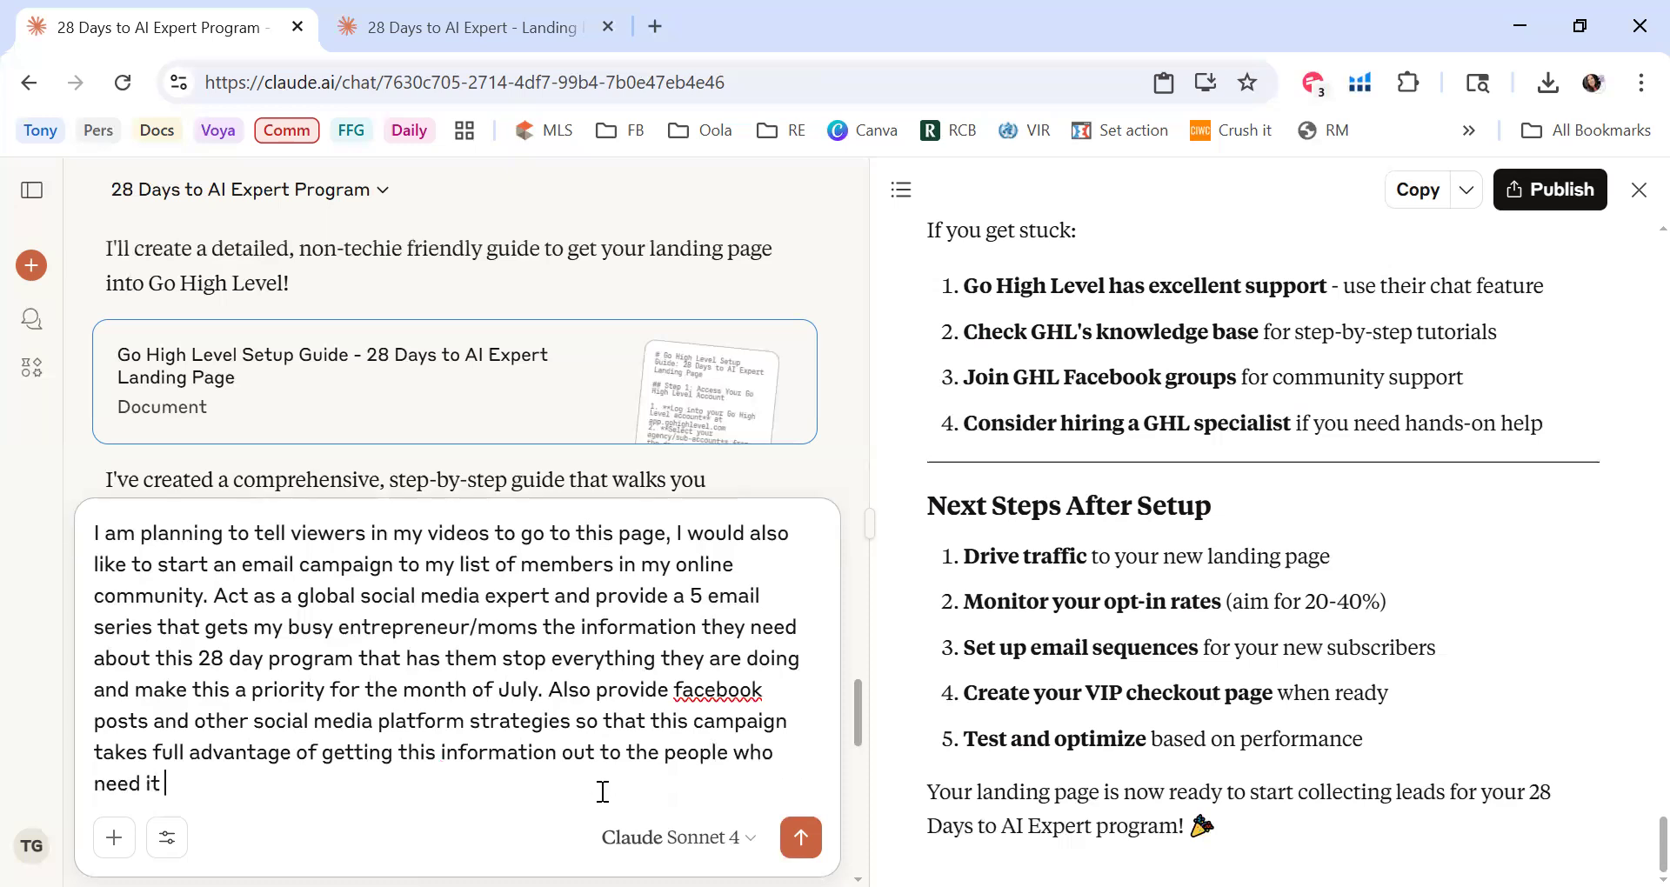
text(most. This ;is)
key(BackSpace)
key(BackSpace)
key(BackSpace)
text(is life changing)
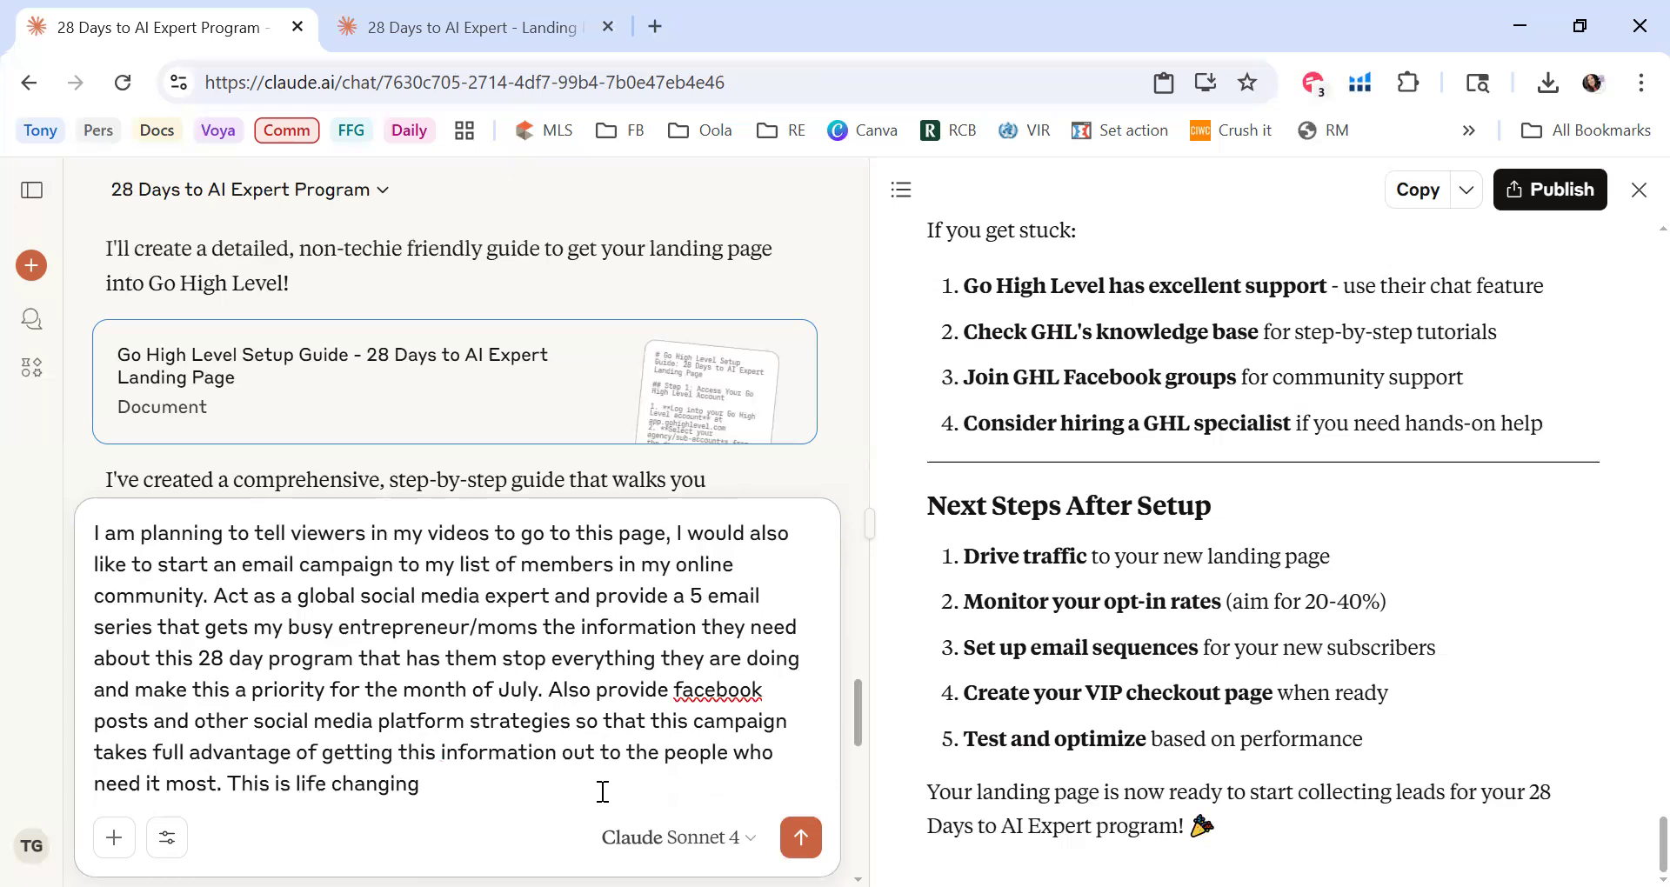
Step: Continue the prompt with "material and I want them to be impacted"
text(material and i don)
key(BackSpace)
key(BackSpace)
key(BackSpace)
key(BackSpace)
key(BackSpace)
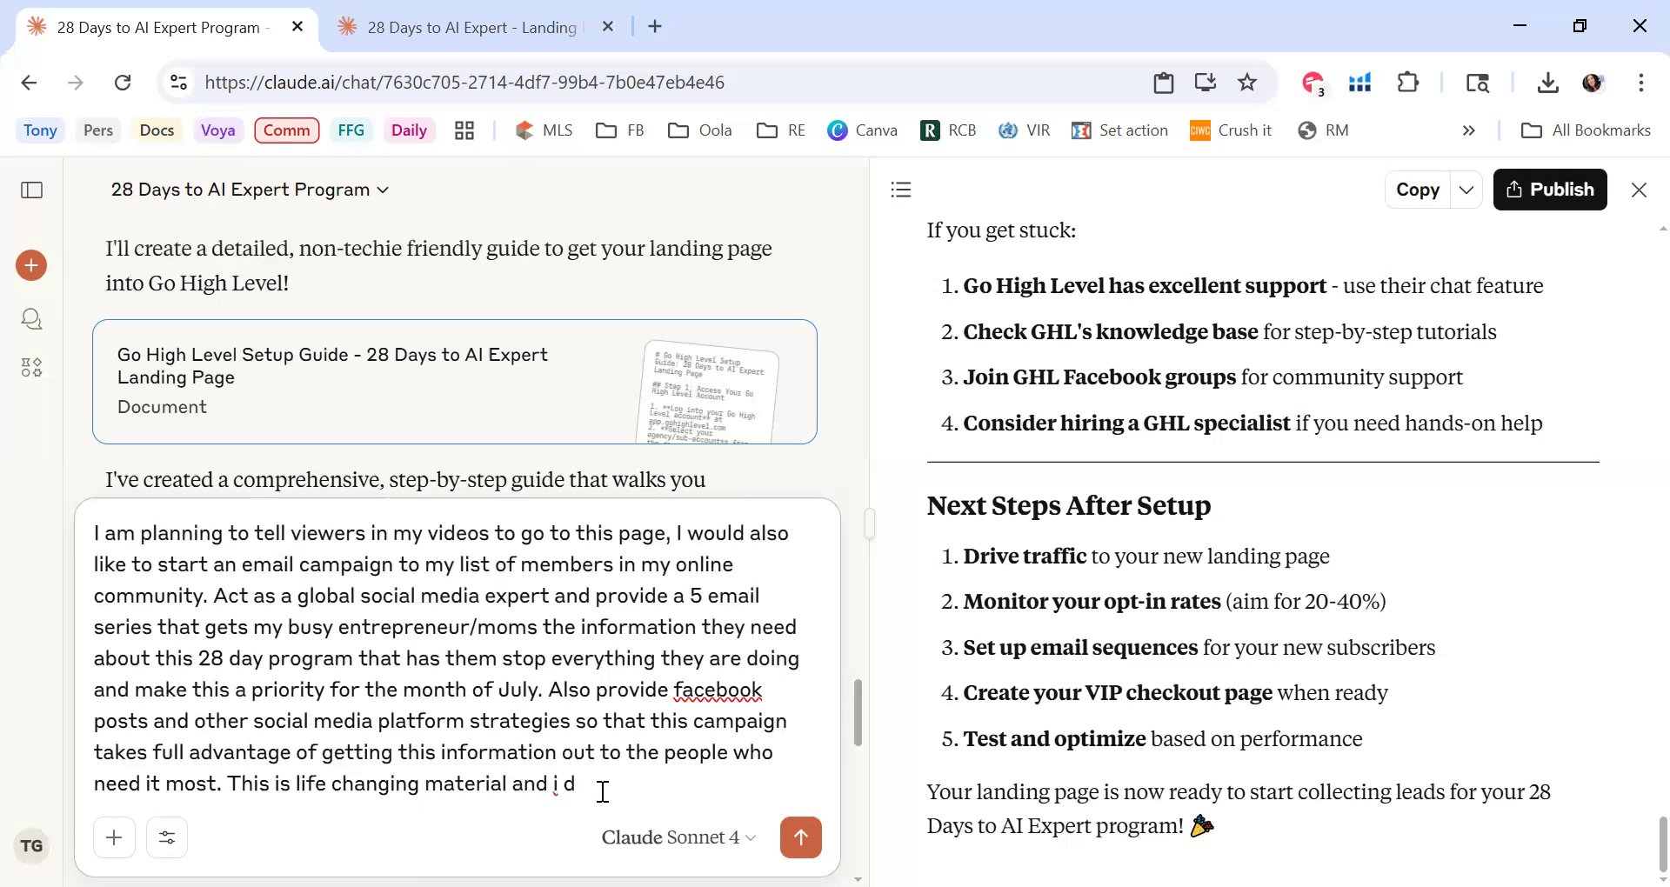
text(Iwant)
key(BackSpace)
key(BackSpace)
key(BackSpace)
key(BackSpace)
key(BackSpace)
key(BackSpace)
key(BackSpace)
text(I want the to)
key(BackSpace)
key(BackSpace)
key(BackSpace)
key(BackSpace)
key(BackSpace)
text(hem to be in)
key(BackSpace)
text(mpacted)
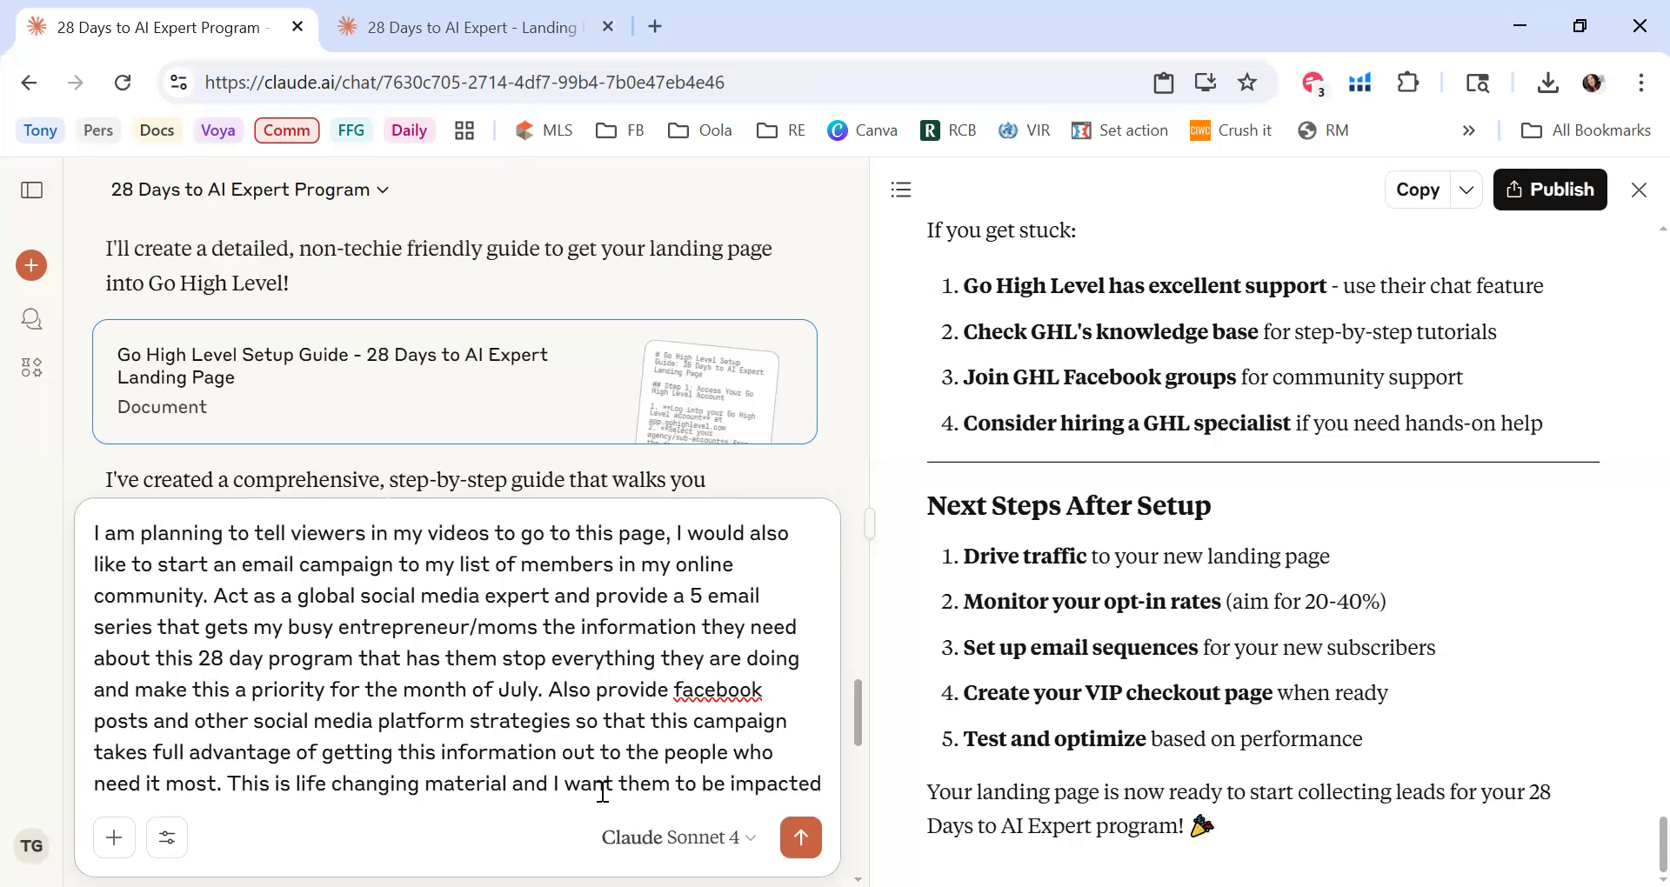
Step: Add "by what I have to share. I strongly believe that when we share our" to the prompt
text( by what)
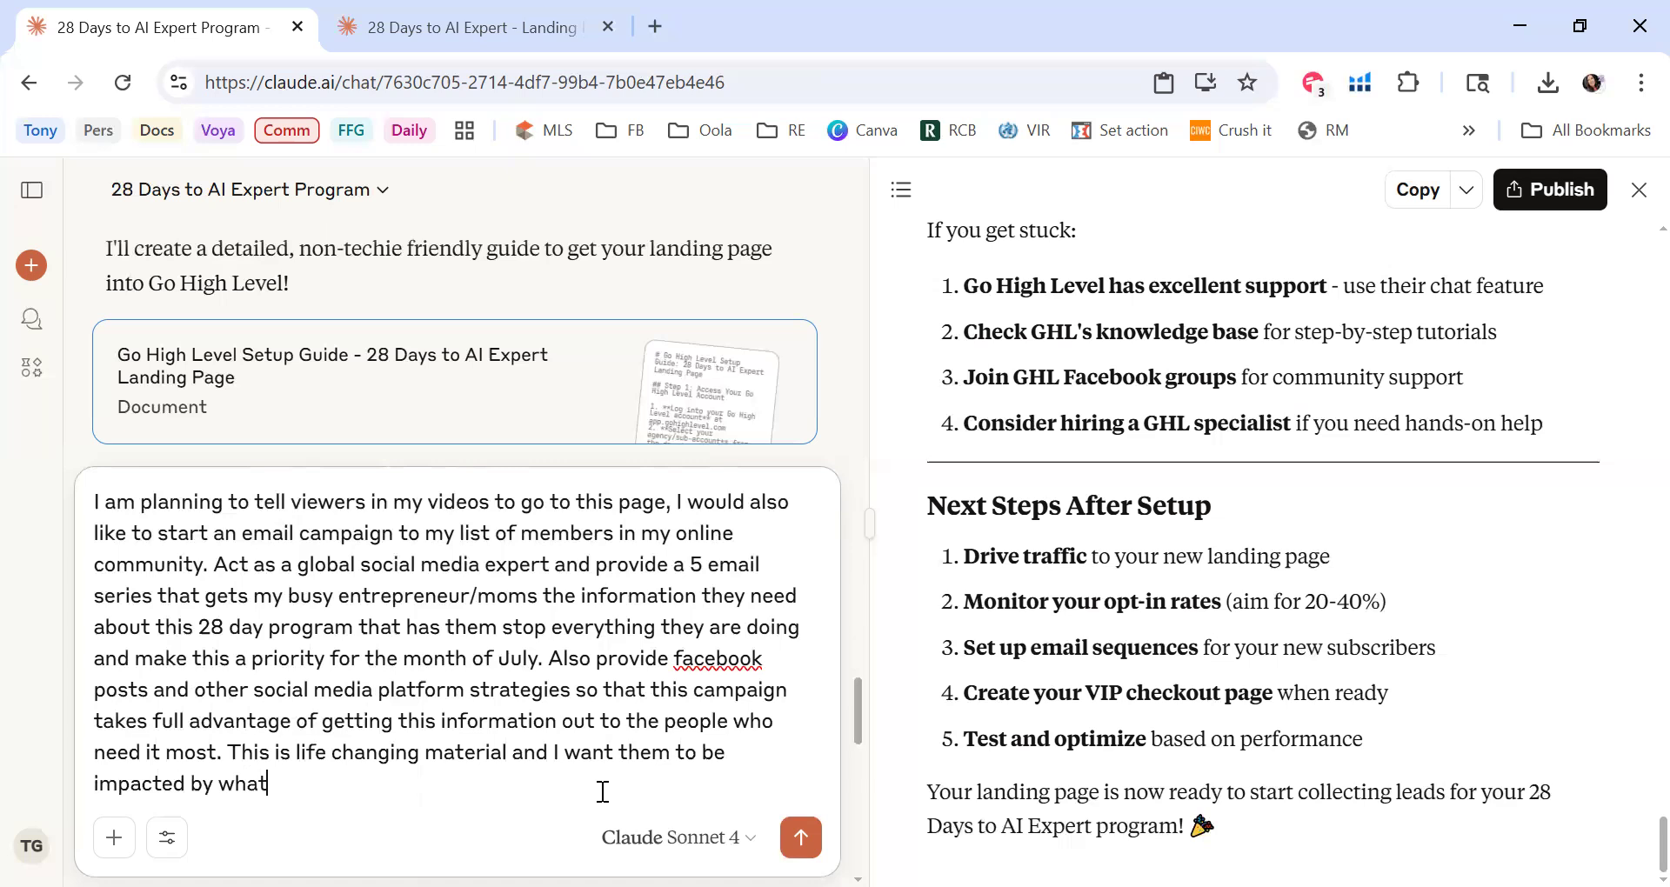
text( I have to share. I strongly believe that when)
key(BackSpace)
key(BackSpace)
text(hen s)
key(BackSpace)
text(we share ou)
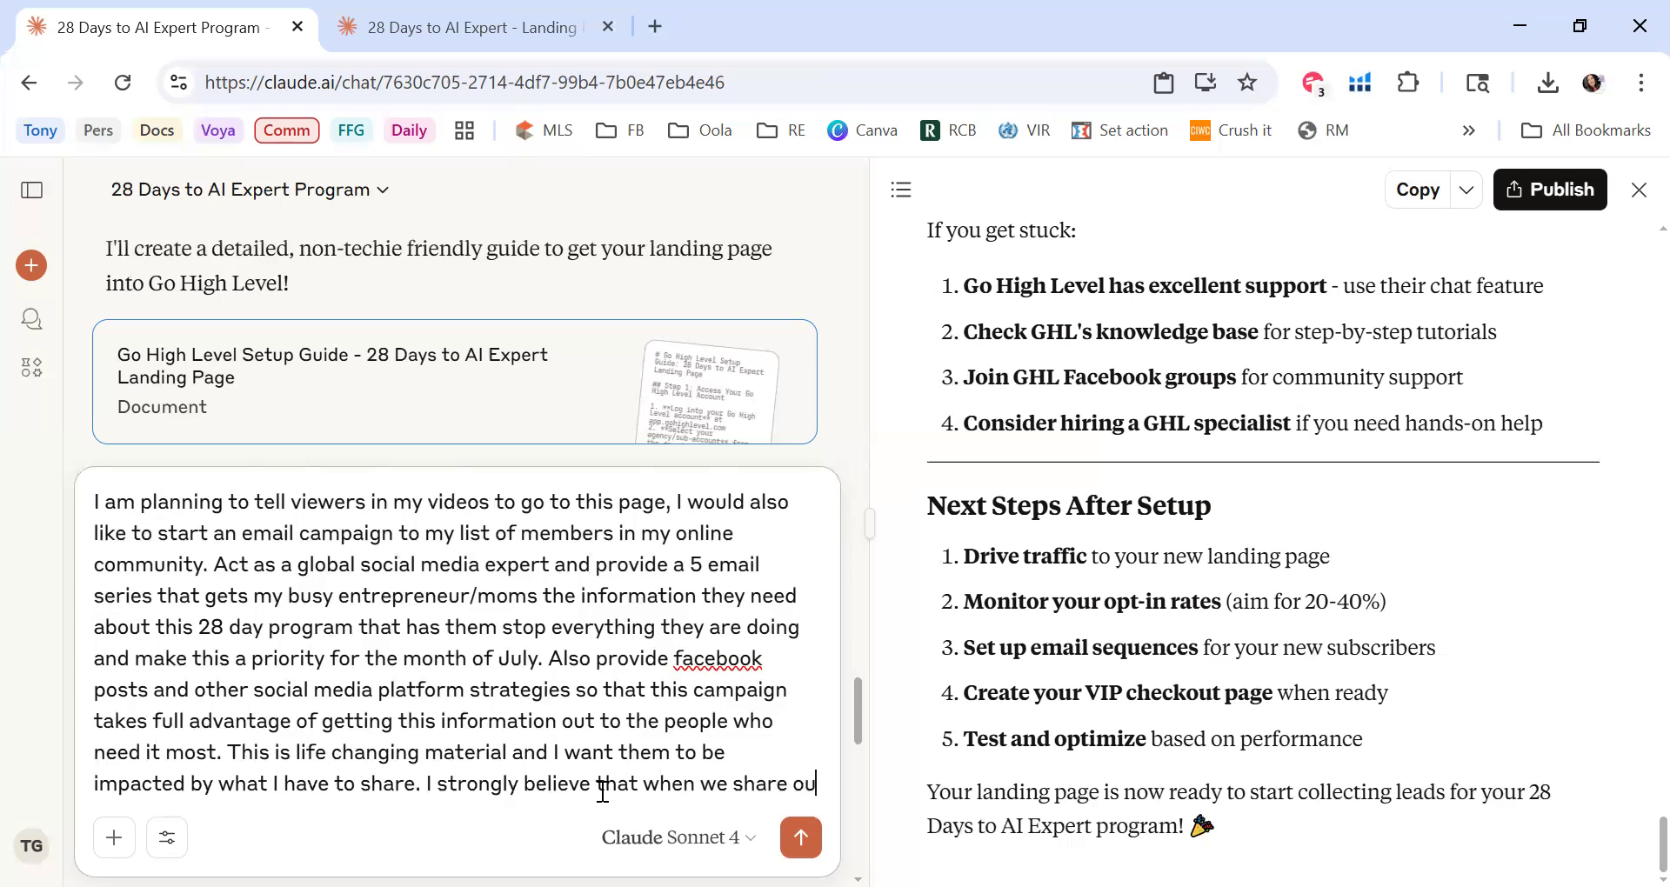
Step: Finish the prompt with "greatness it amplifies others so they feel encouraged to do the same. Let's Go!" and send it
text(r greatness it )
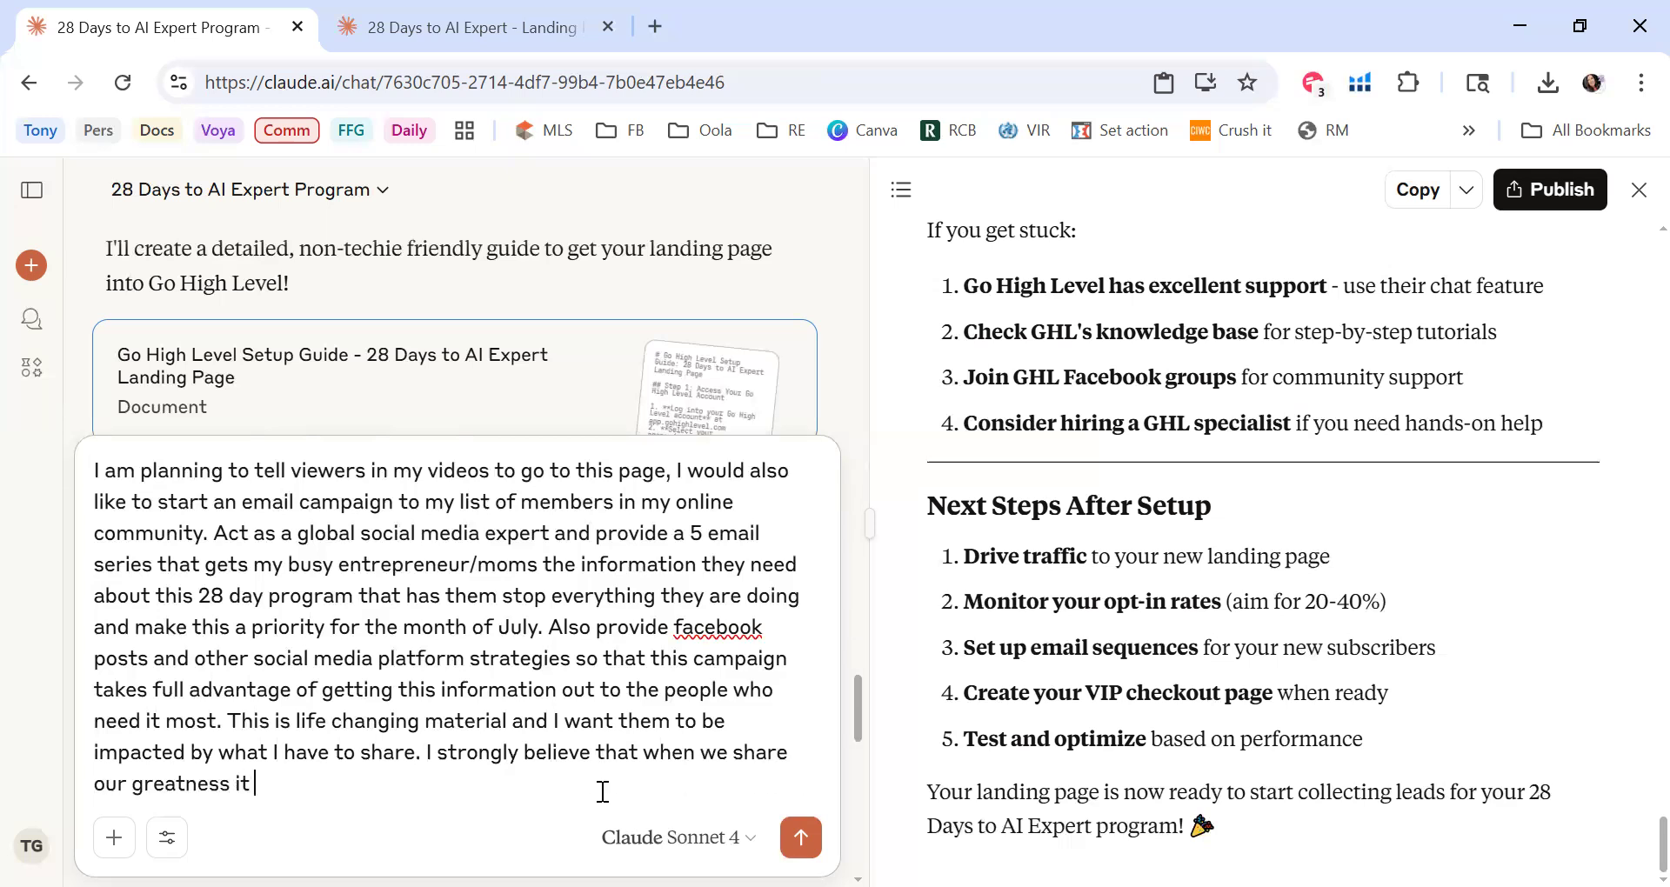
text(amplifies others )
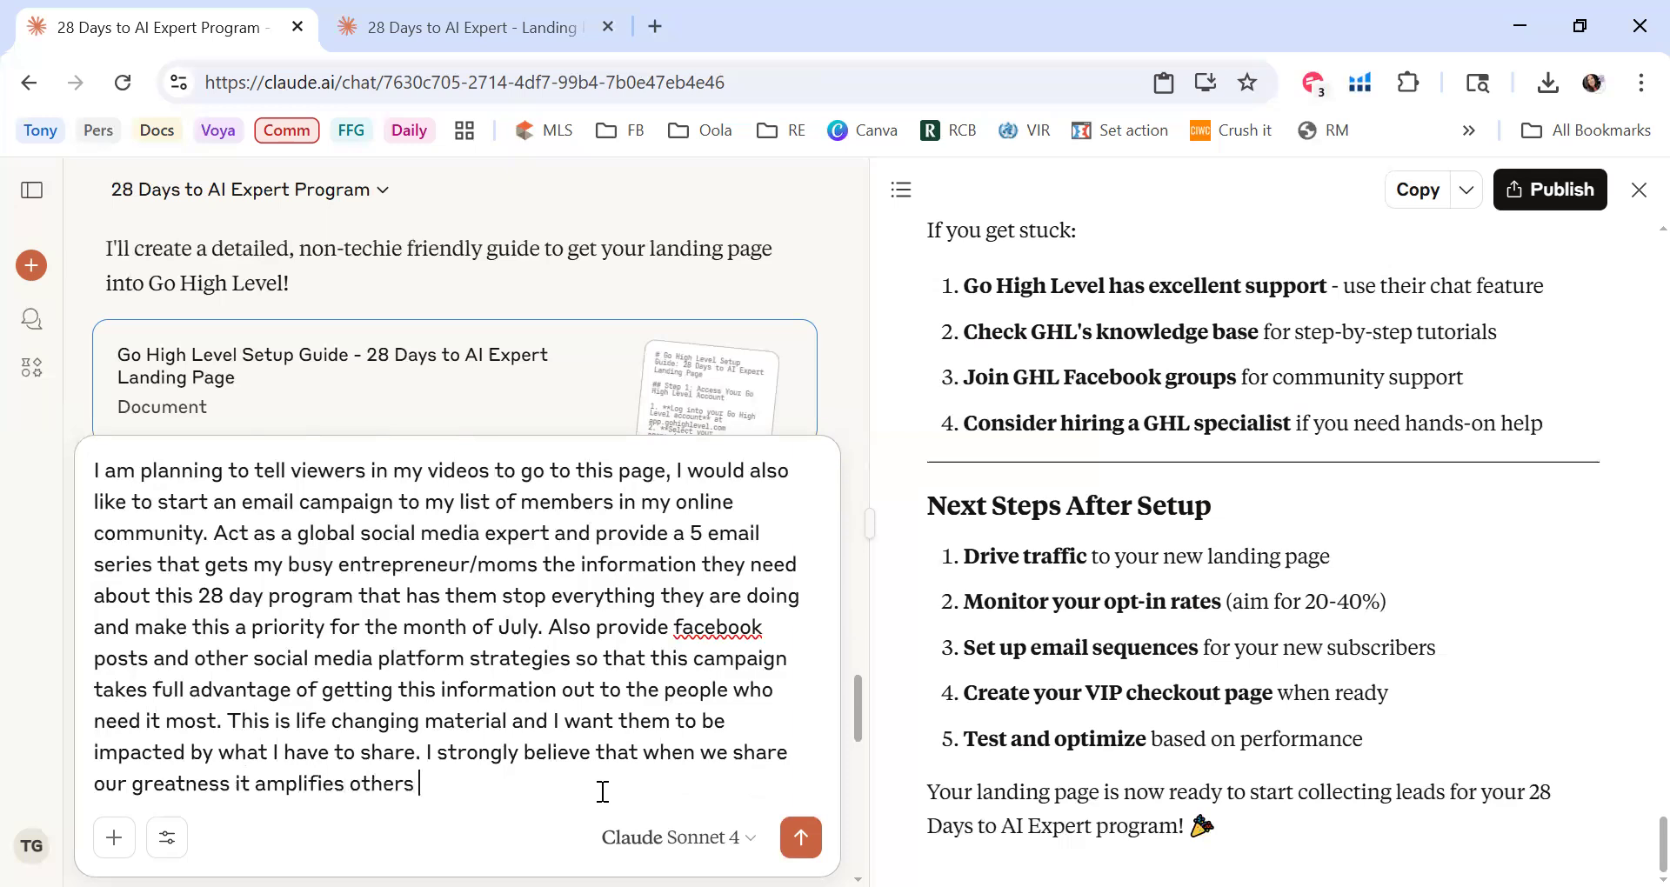
text(so they feel encouraged to do the )
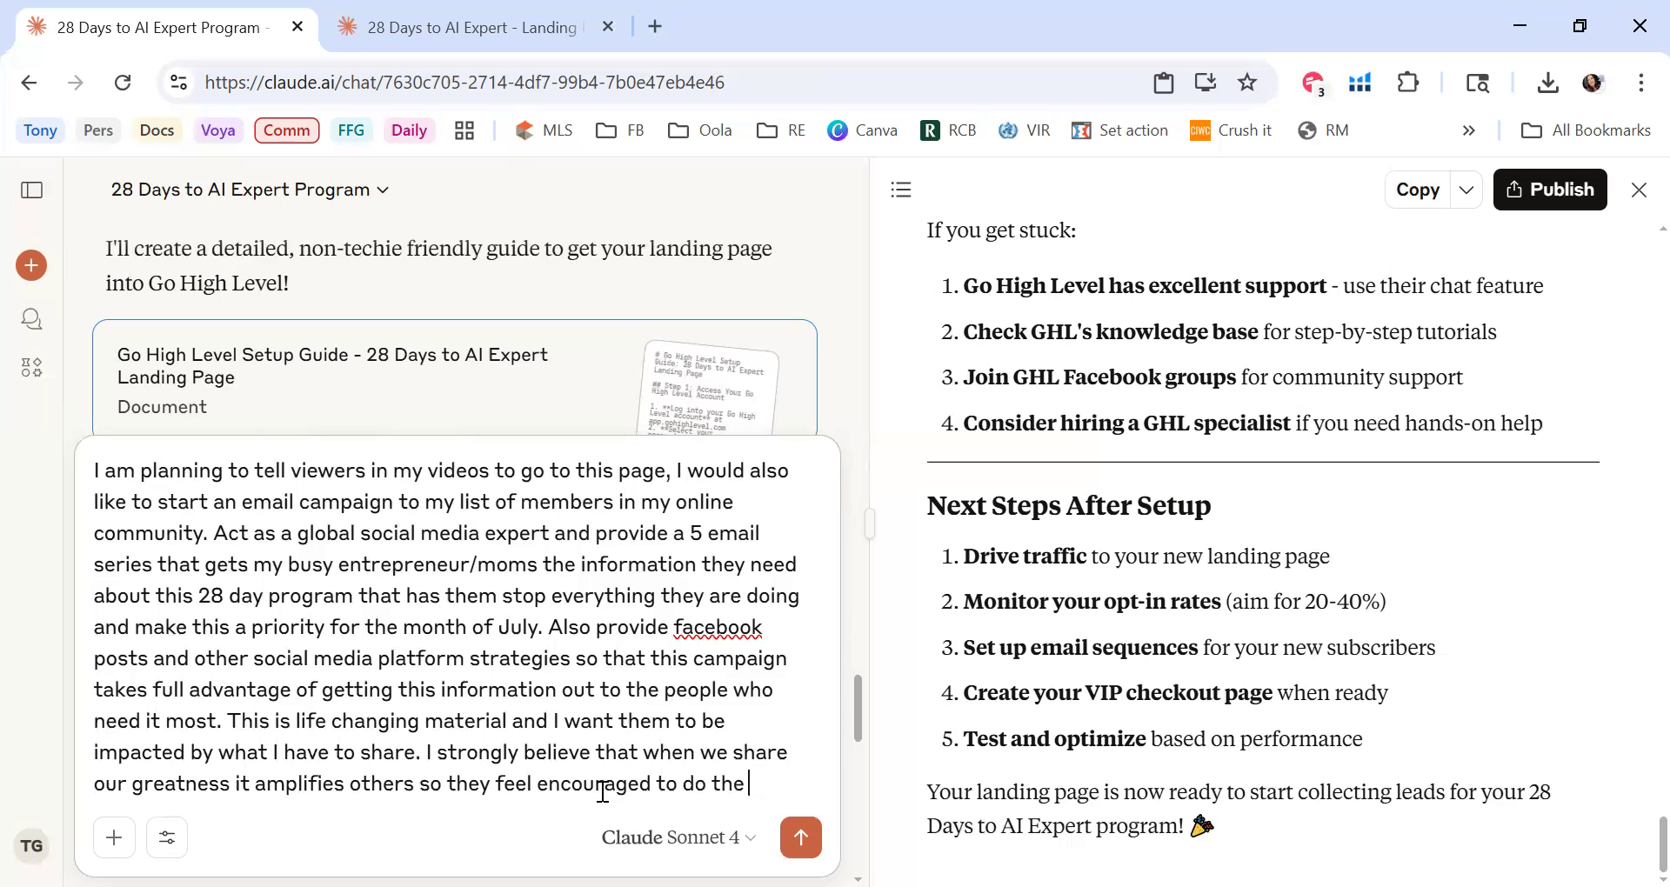
text(same. Let's Go!)
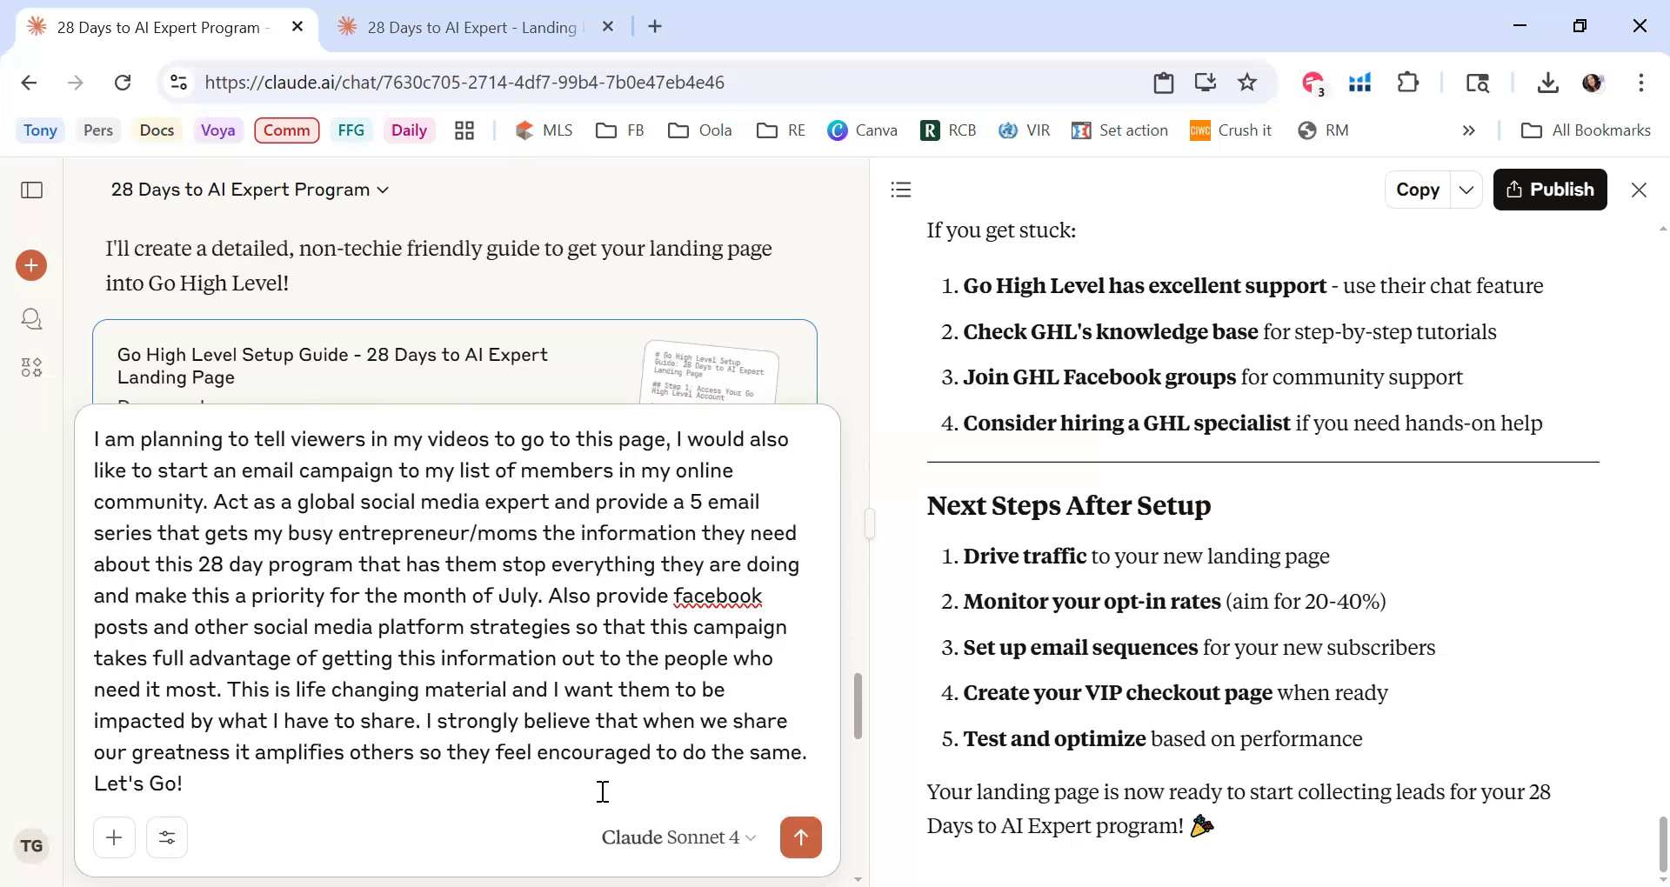
key(Return)
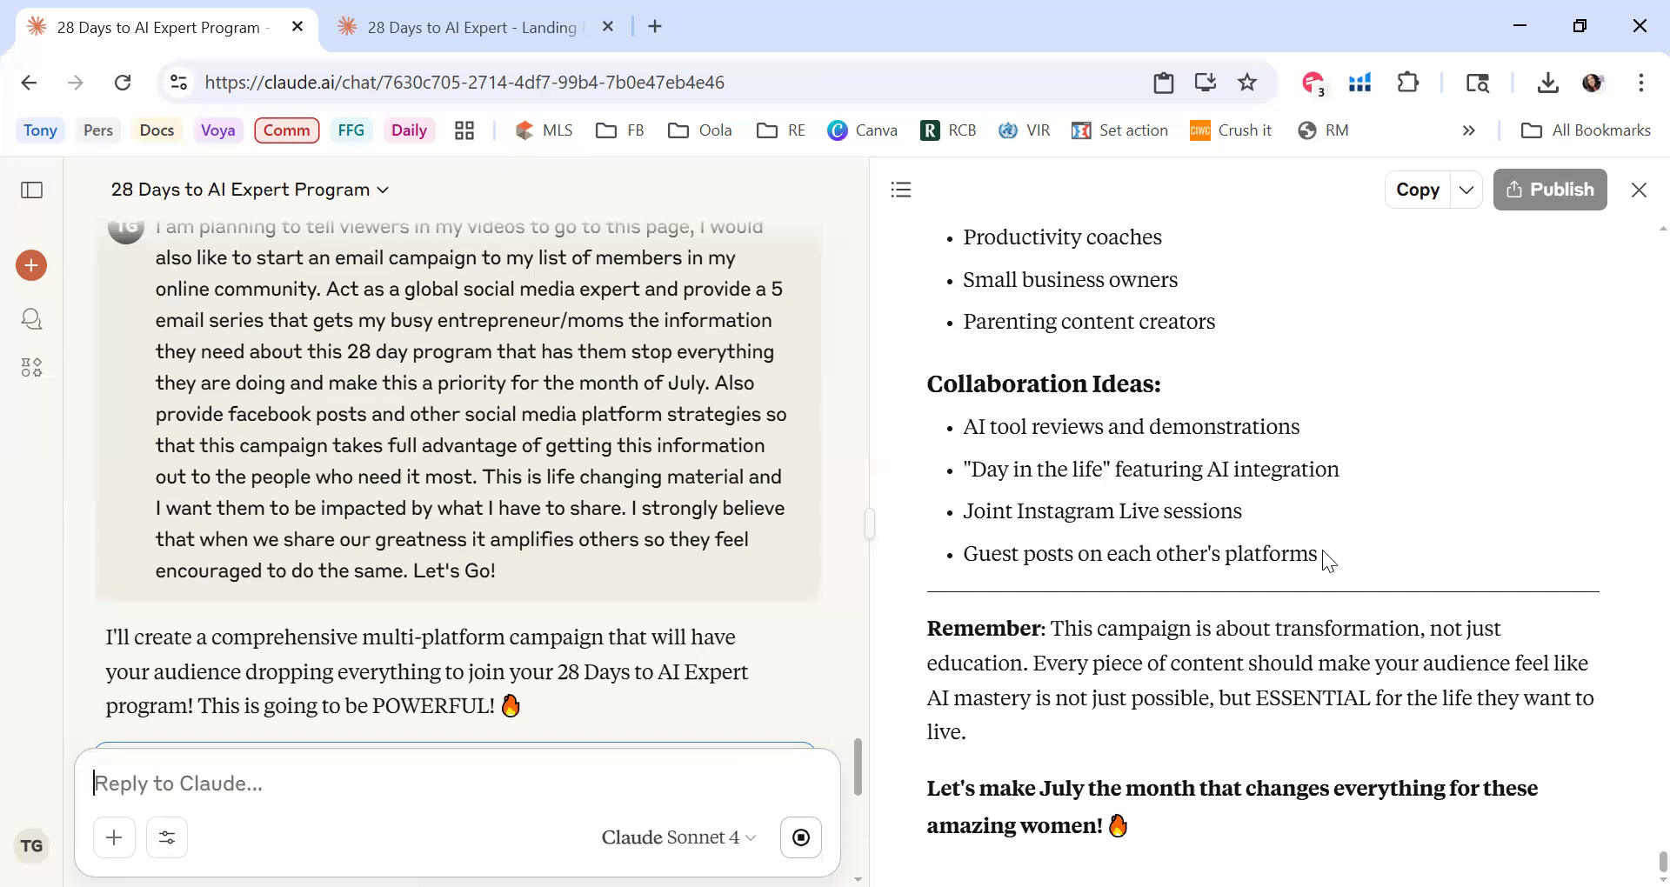
Step: Look through the closing sections of the generated campaign document, from the weekly schedule to the collaboration ideas
scroll(1322, 550, up, 10)
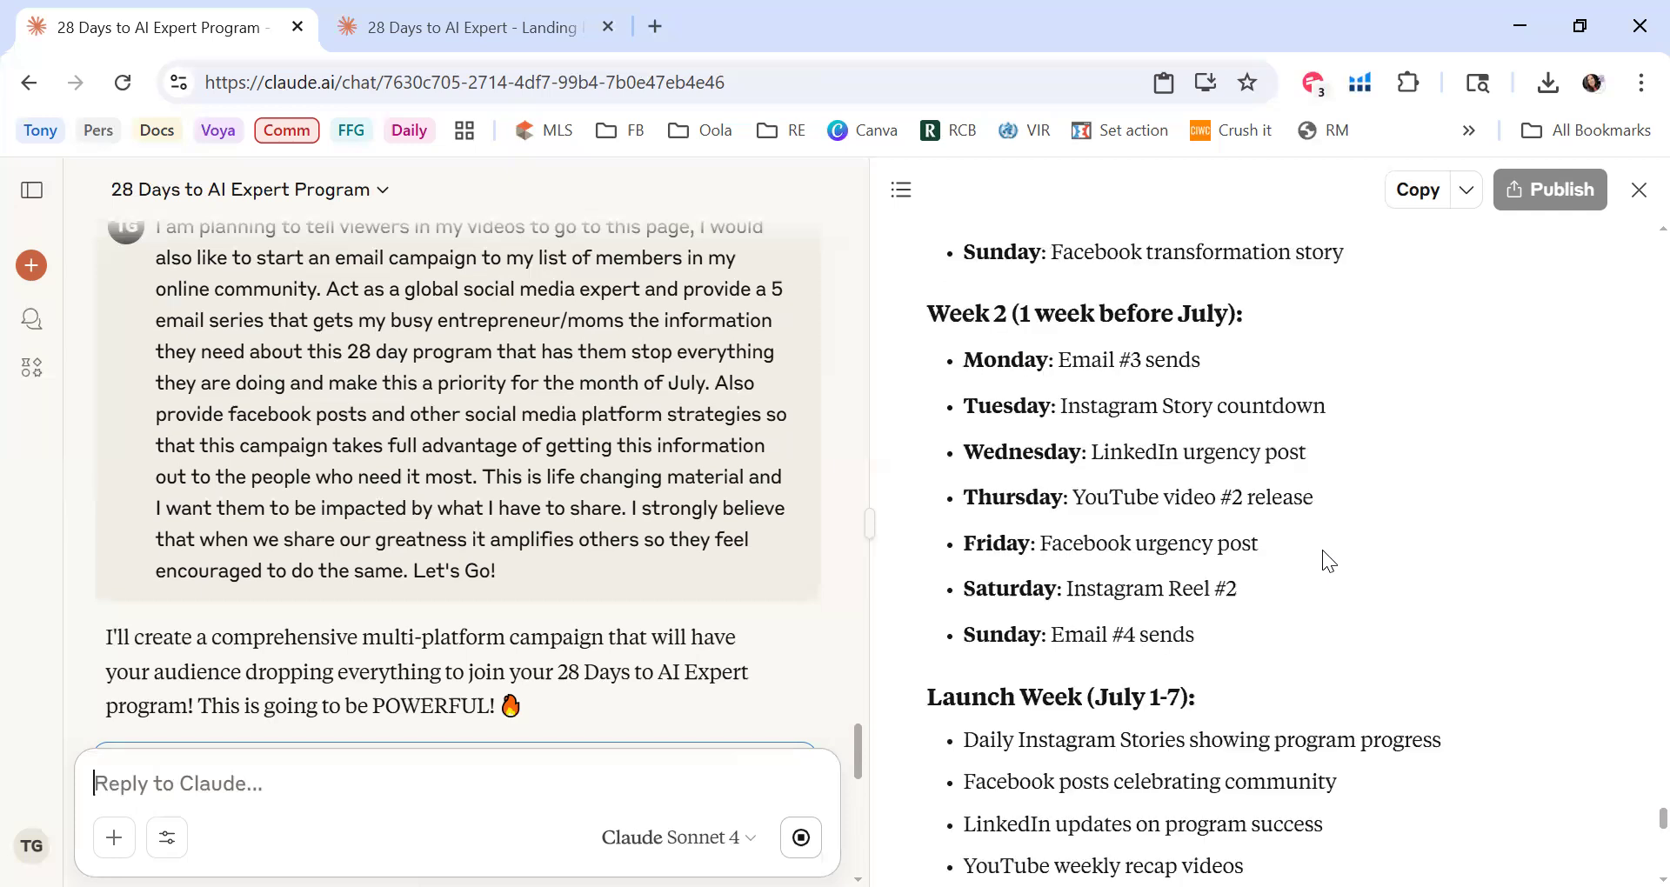
scroll(1322, 549, up, 2)
scroll(1322, 550, down, 13)
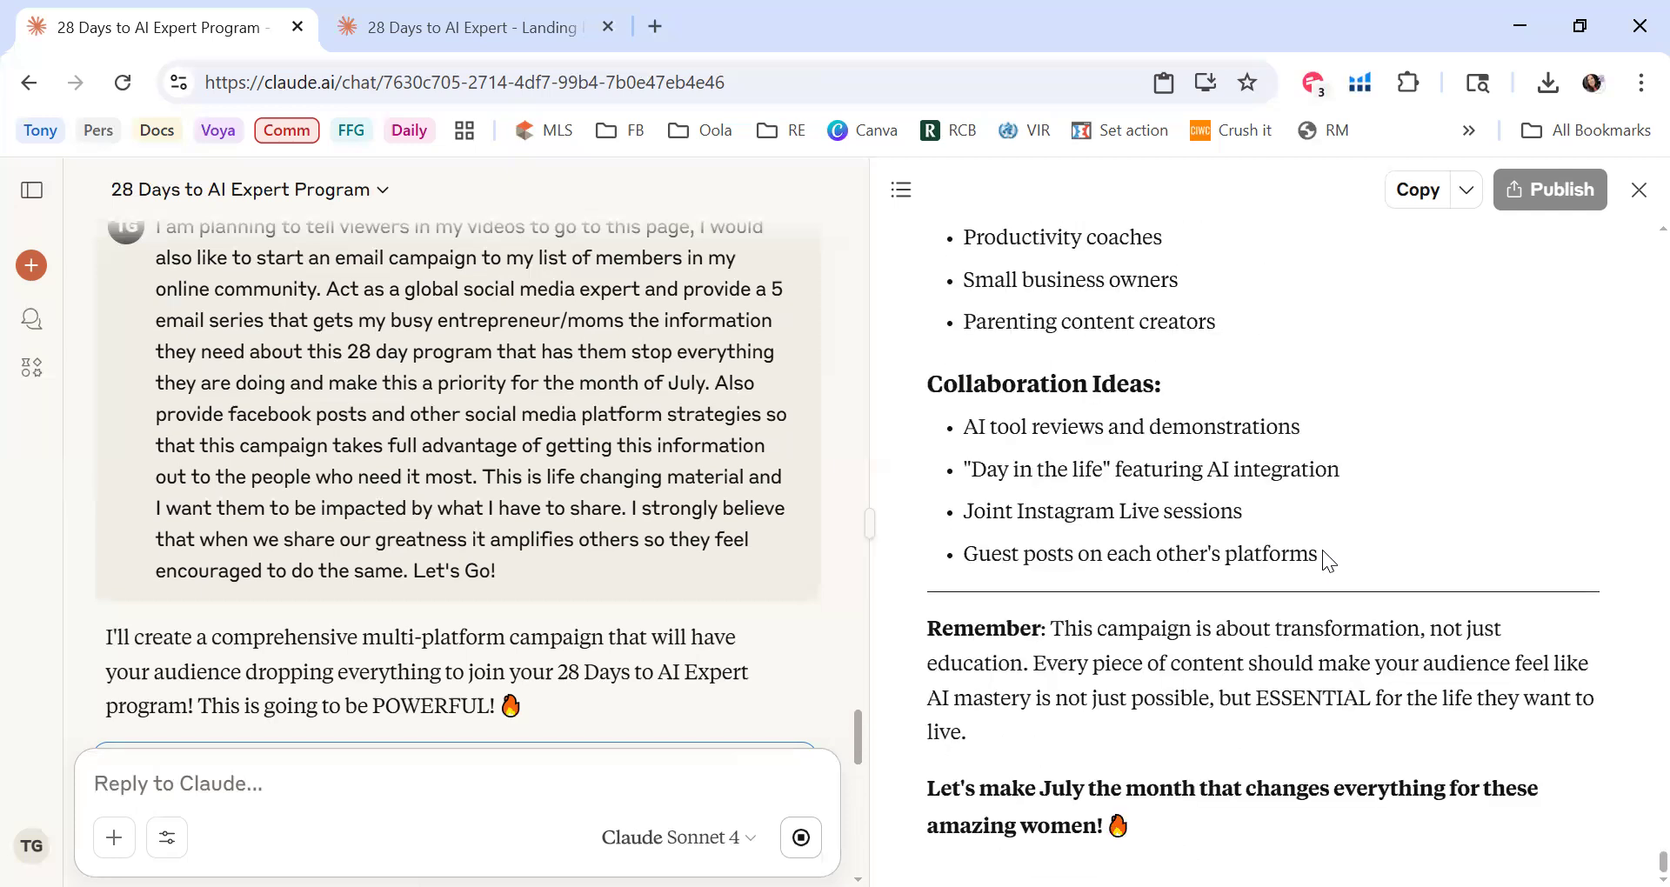
scroll(1324, 560, up, 12)
scroll(1328, 561, down, 12)
scroll(1323, 551, up, 7)
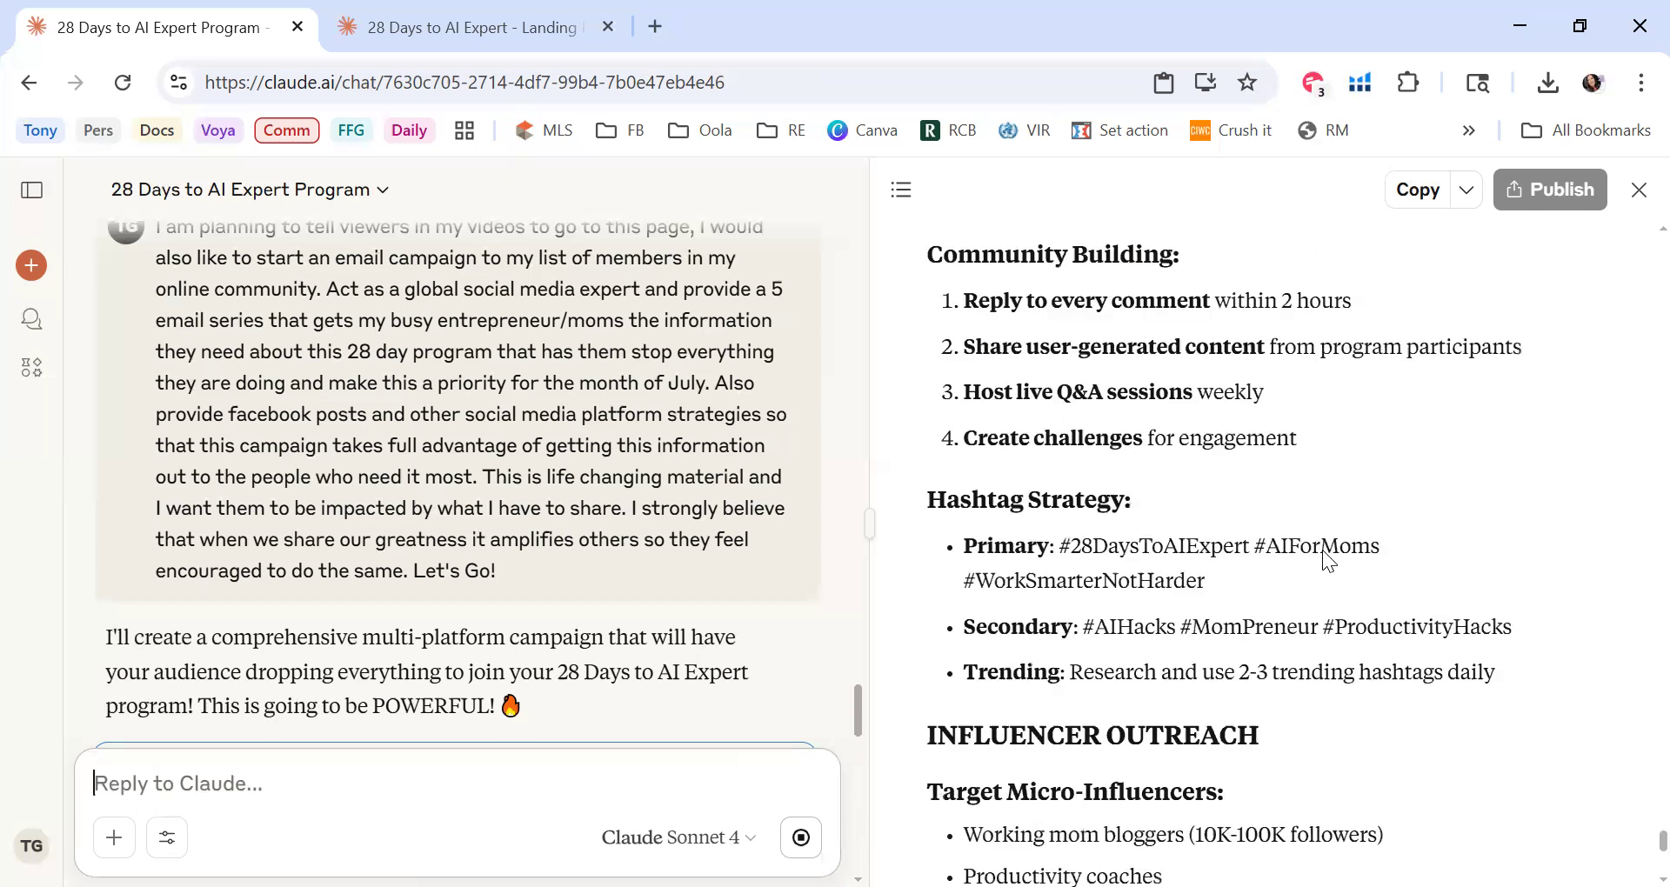
scroll(1322, 550, down, 7)
Step: Start a follow-up message with "Today is June 27th, 2025. I want to"
click(321, 772)
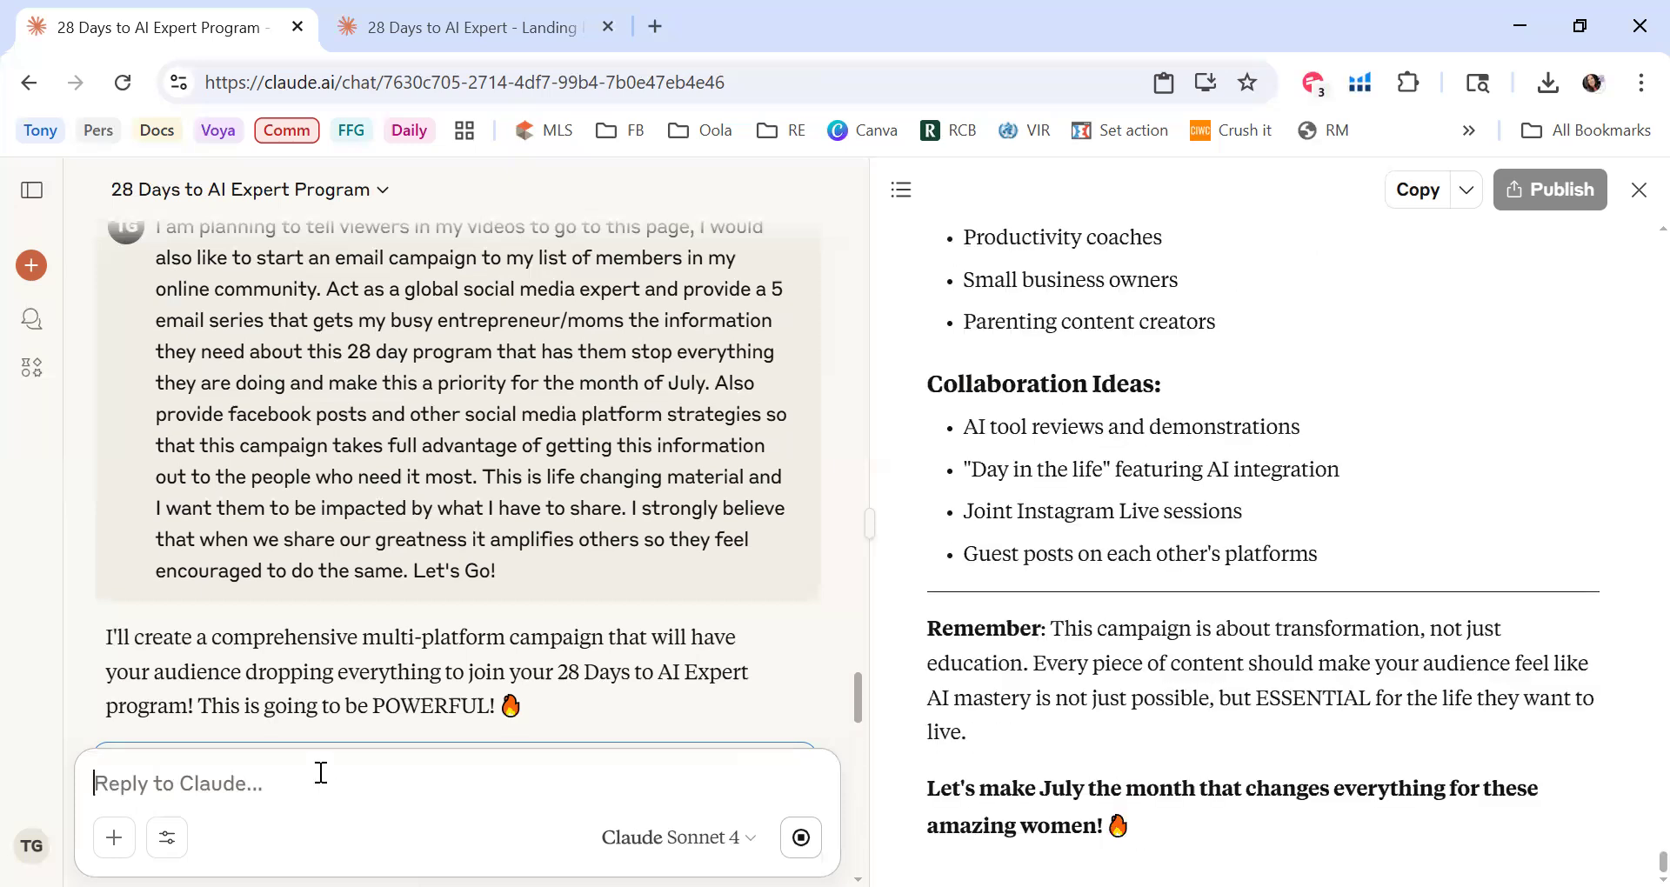
text(Today is)
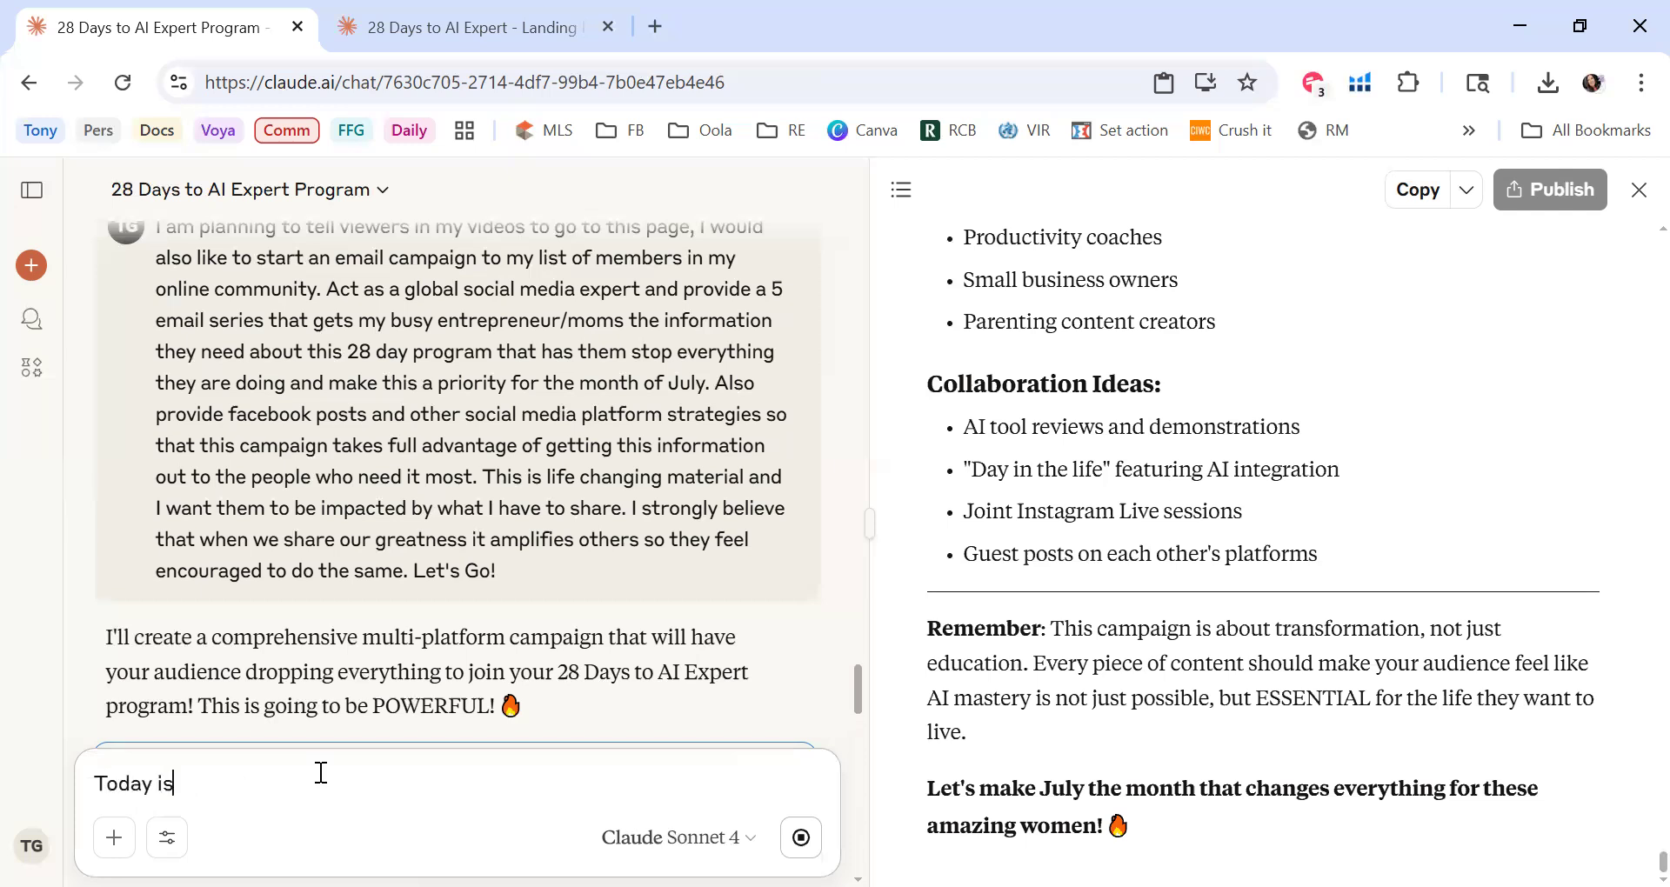
text( June )
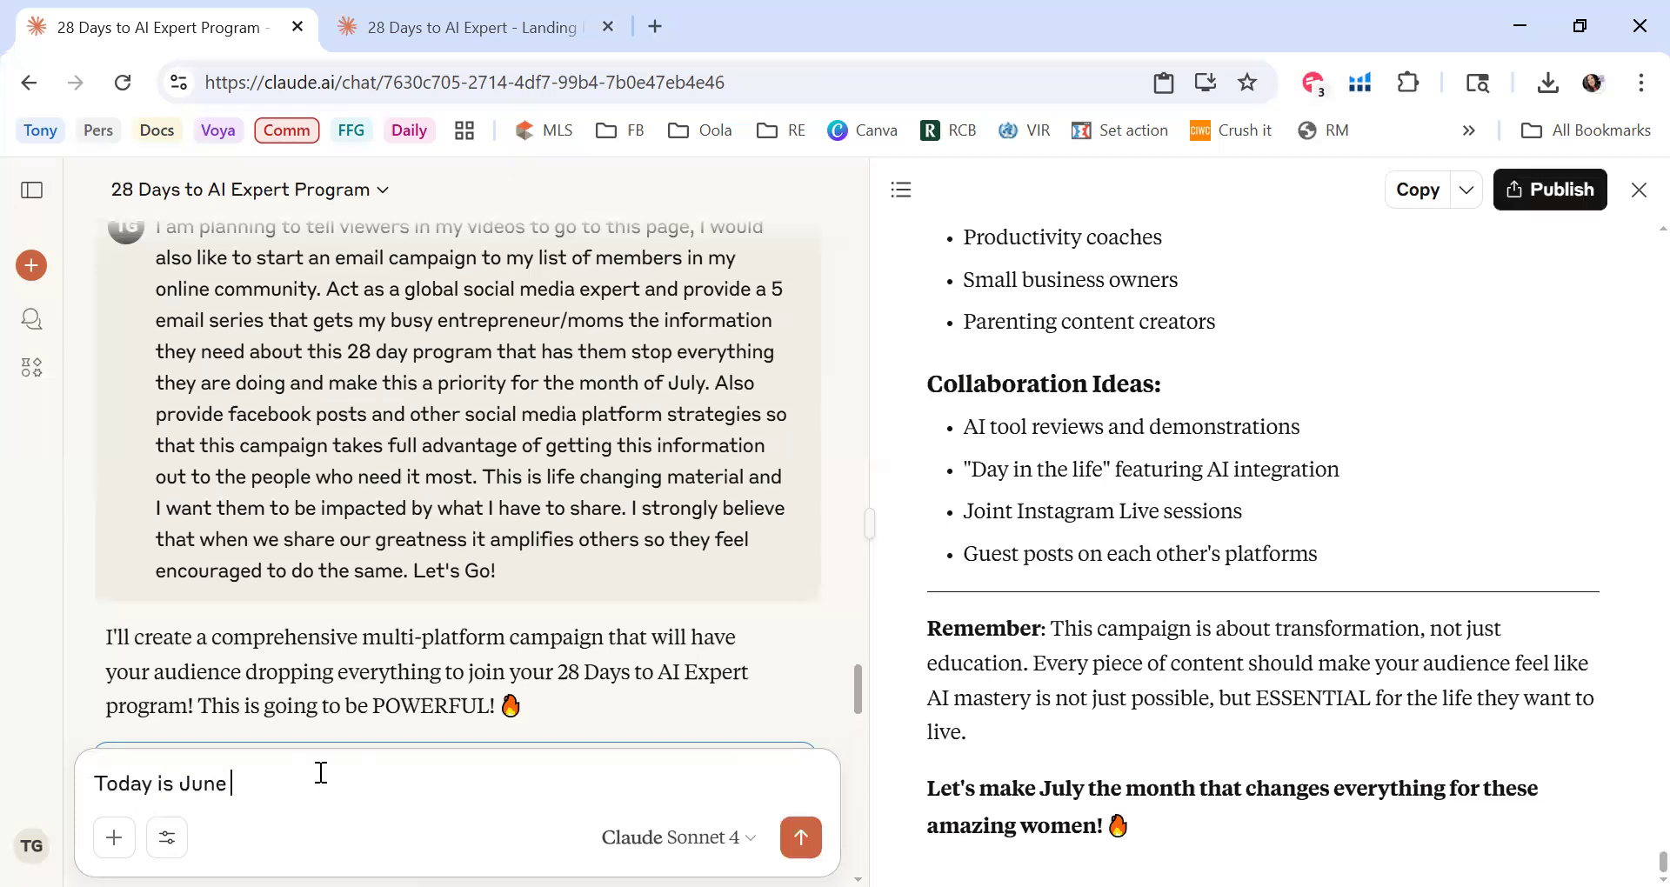
text(27th)
text(, 202)
text(5. )
text(I wa)
text(n tto ma)
key(BackSpace)
key(BackSpace)
key(BackSpace)
key(BackSpace)
key(BackSpace)
key(BackSpace)
key(BackSpace)
text(t to g)
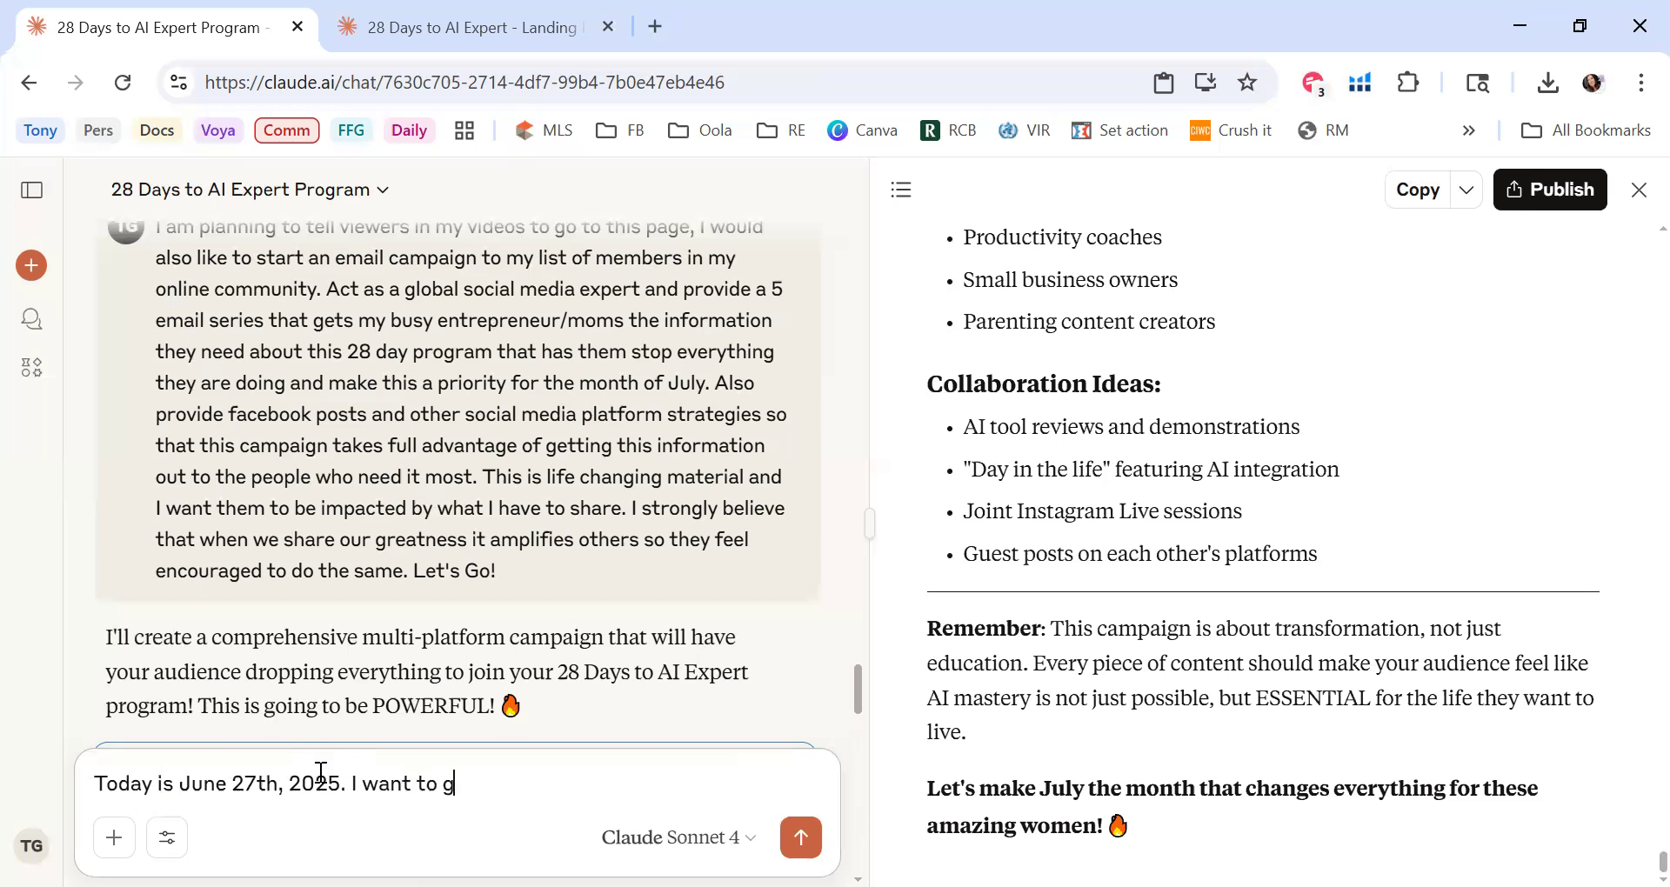
Step: Continue the message with "get this information out as soon as possible. Give me a day by day summary of what to do listing"
text(et this information out)
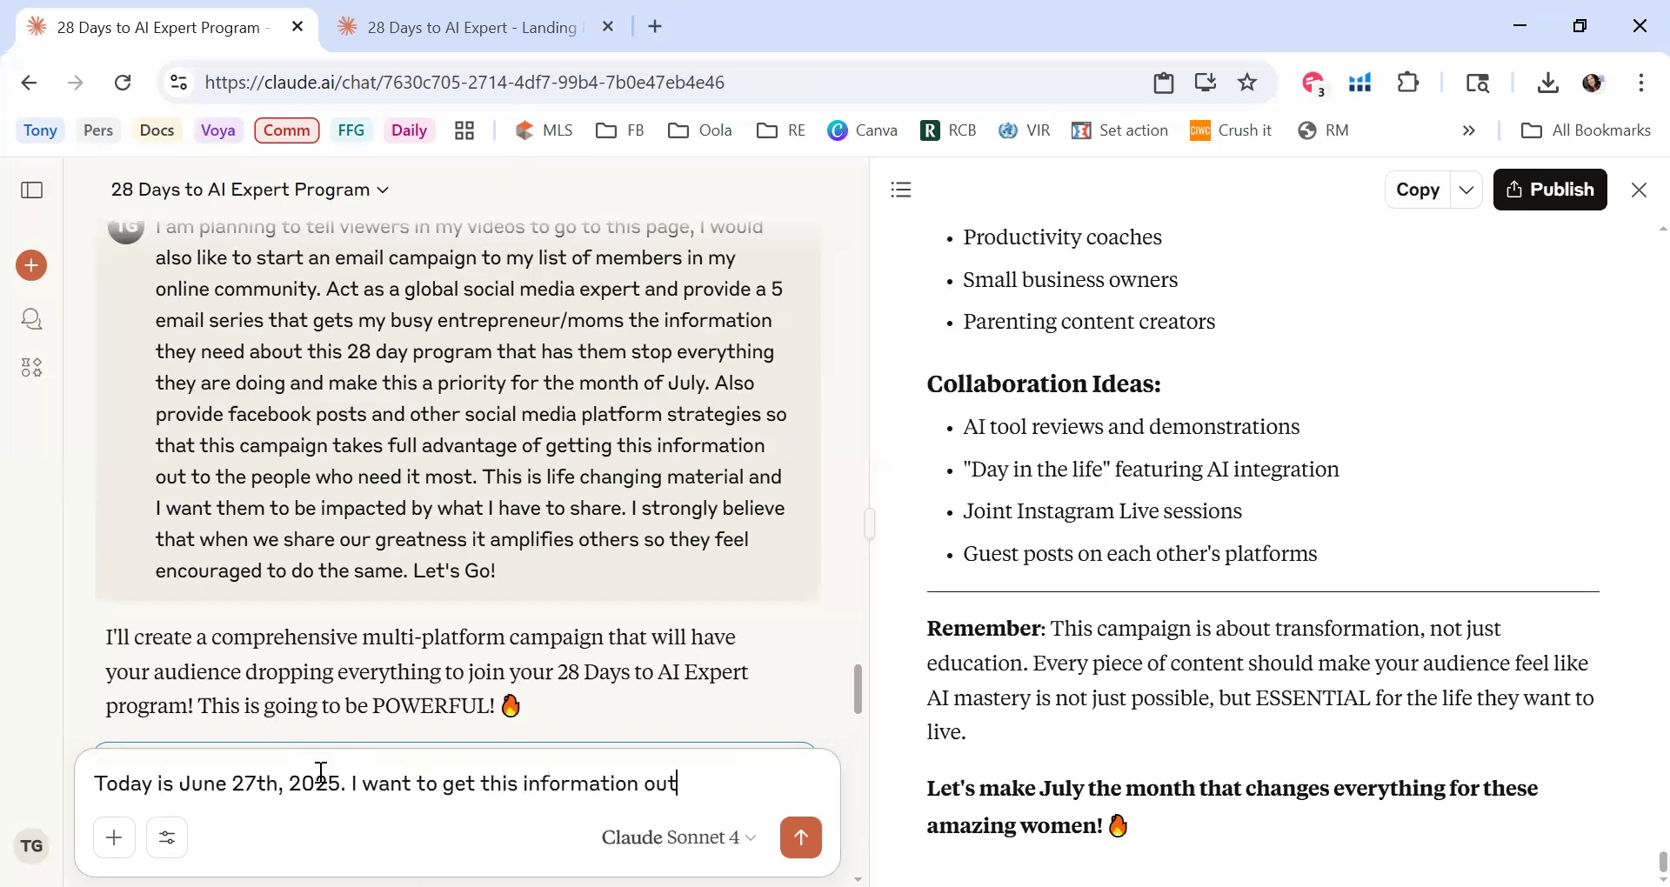
text( as soon as possib)
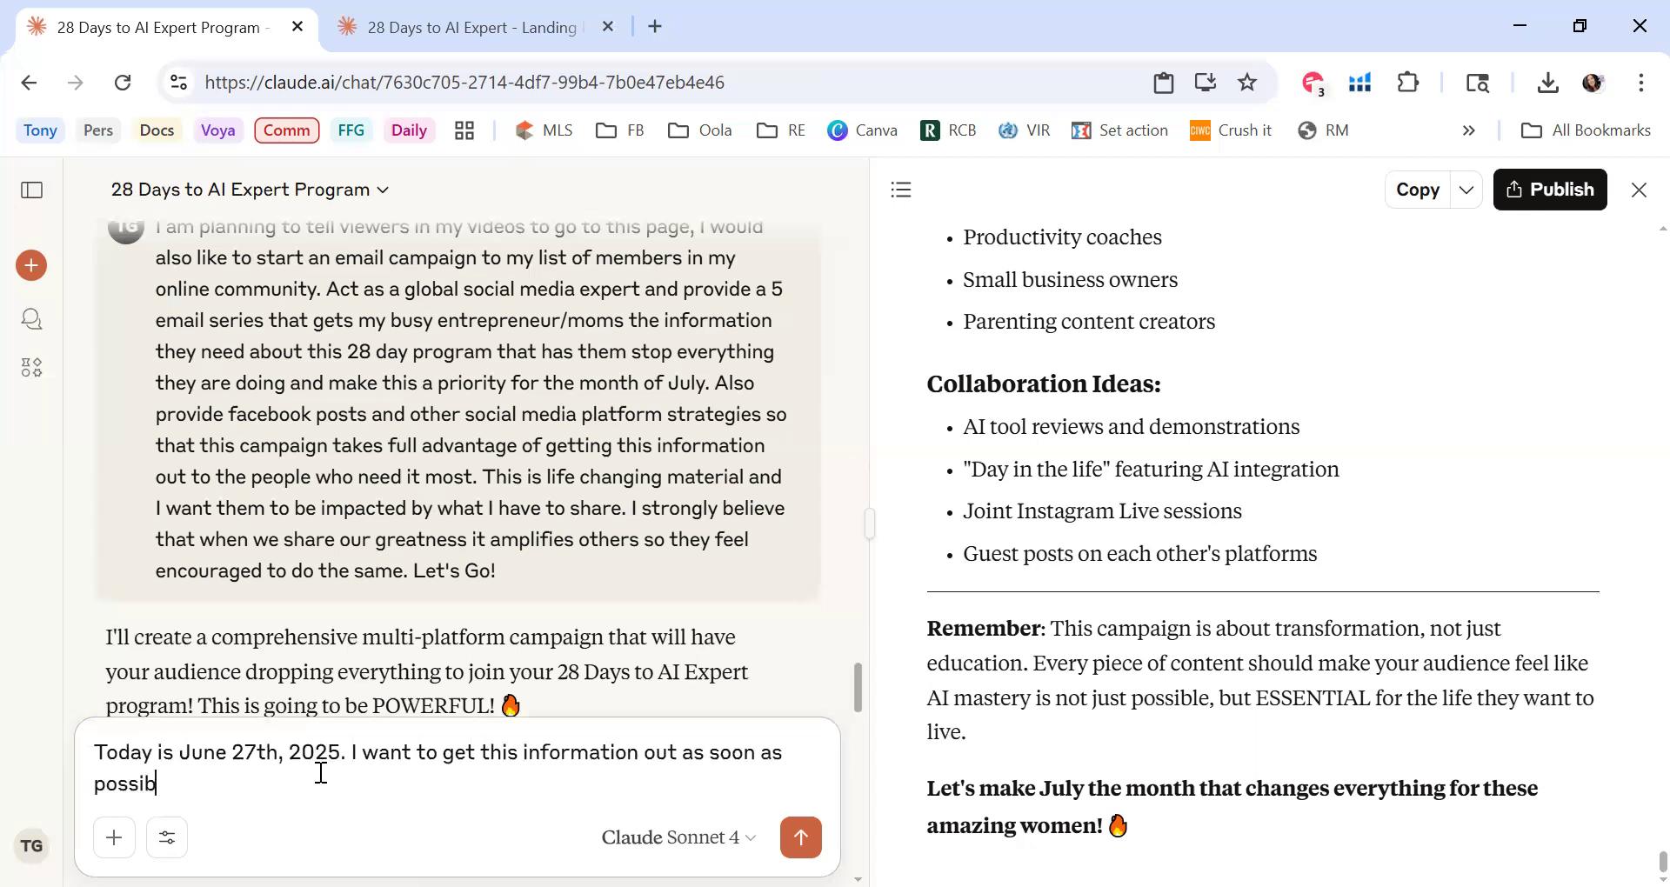
text(le. Give me a day b)
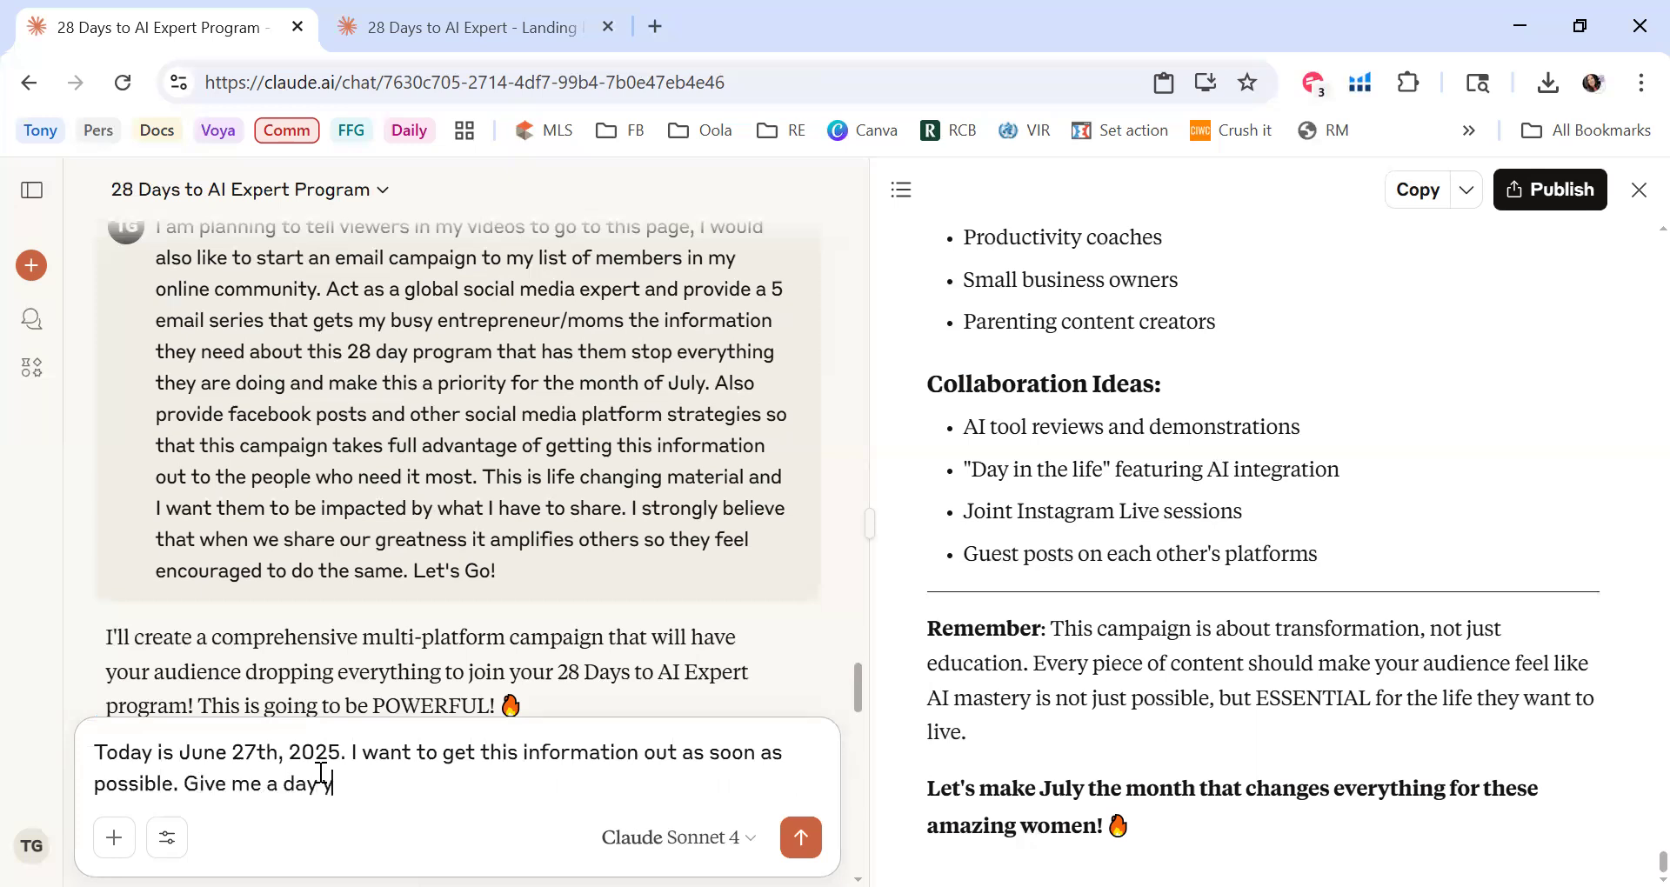
text(y day summary of)
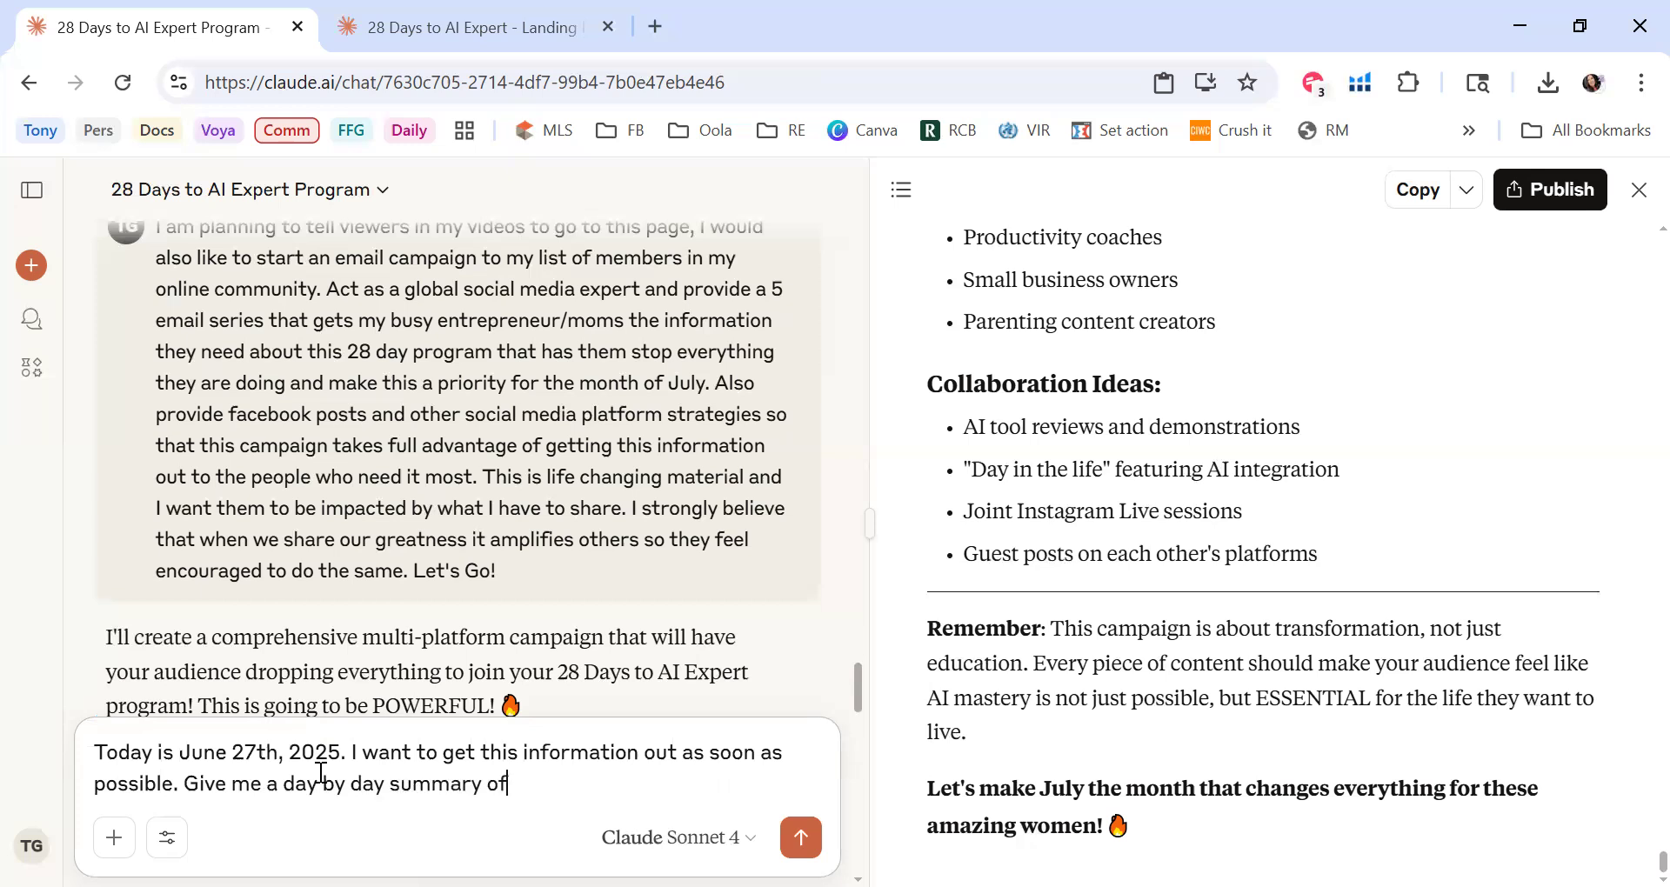
text( what to do)
text(listing)
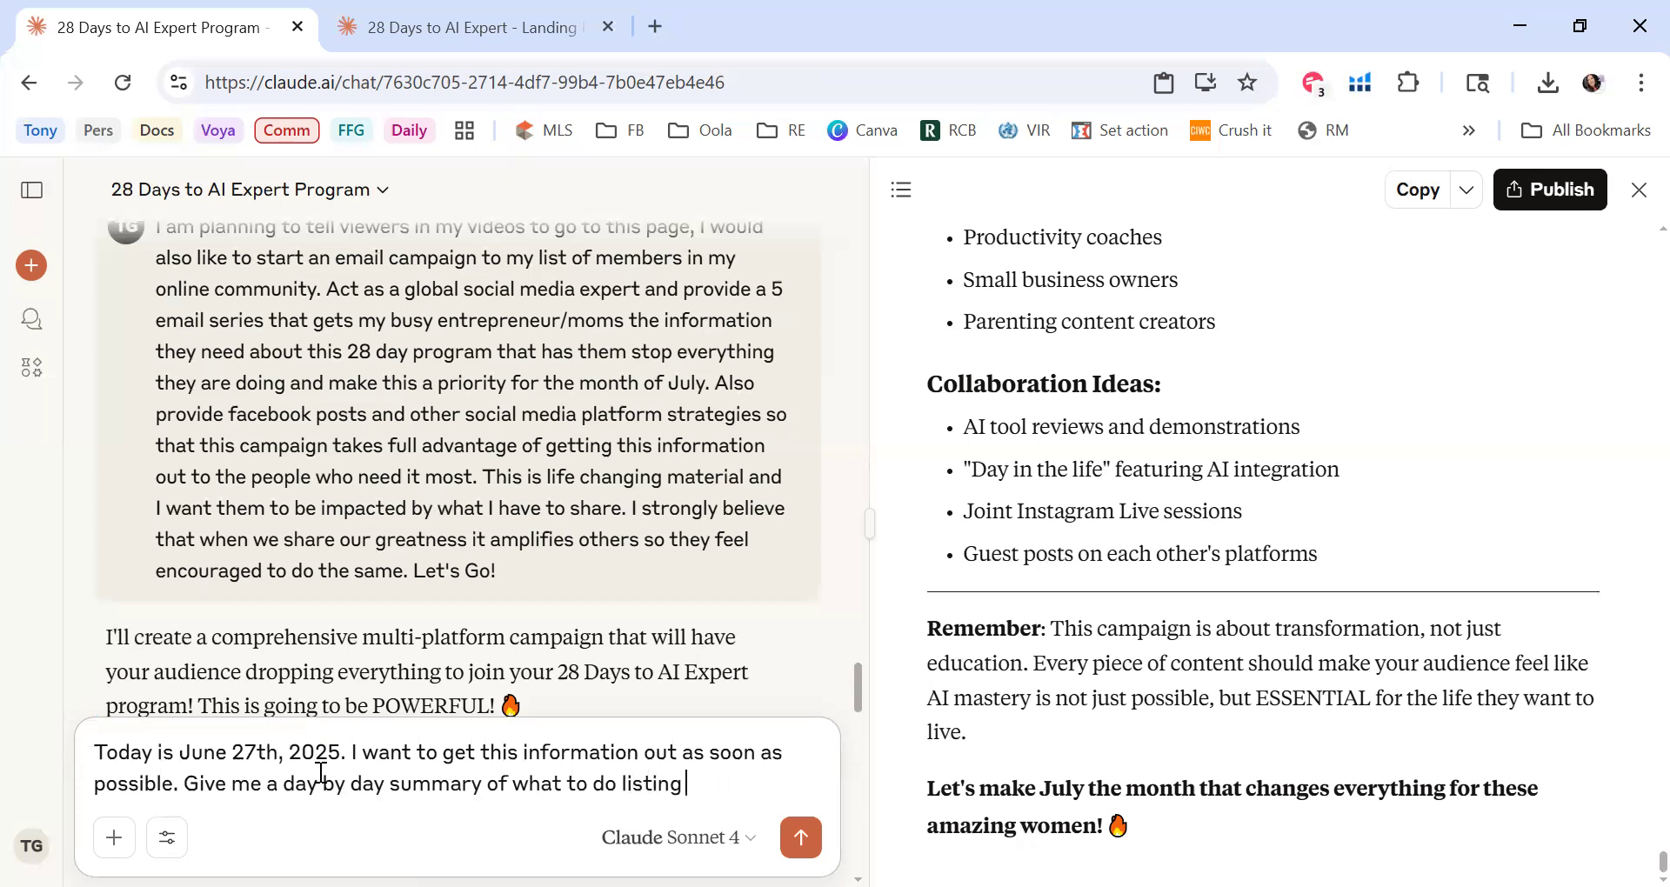
Step: Finish the message with "asset to deploy and on which platform(s)" and try to send it
text(asset deploymen)
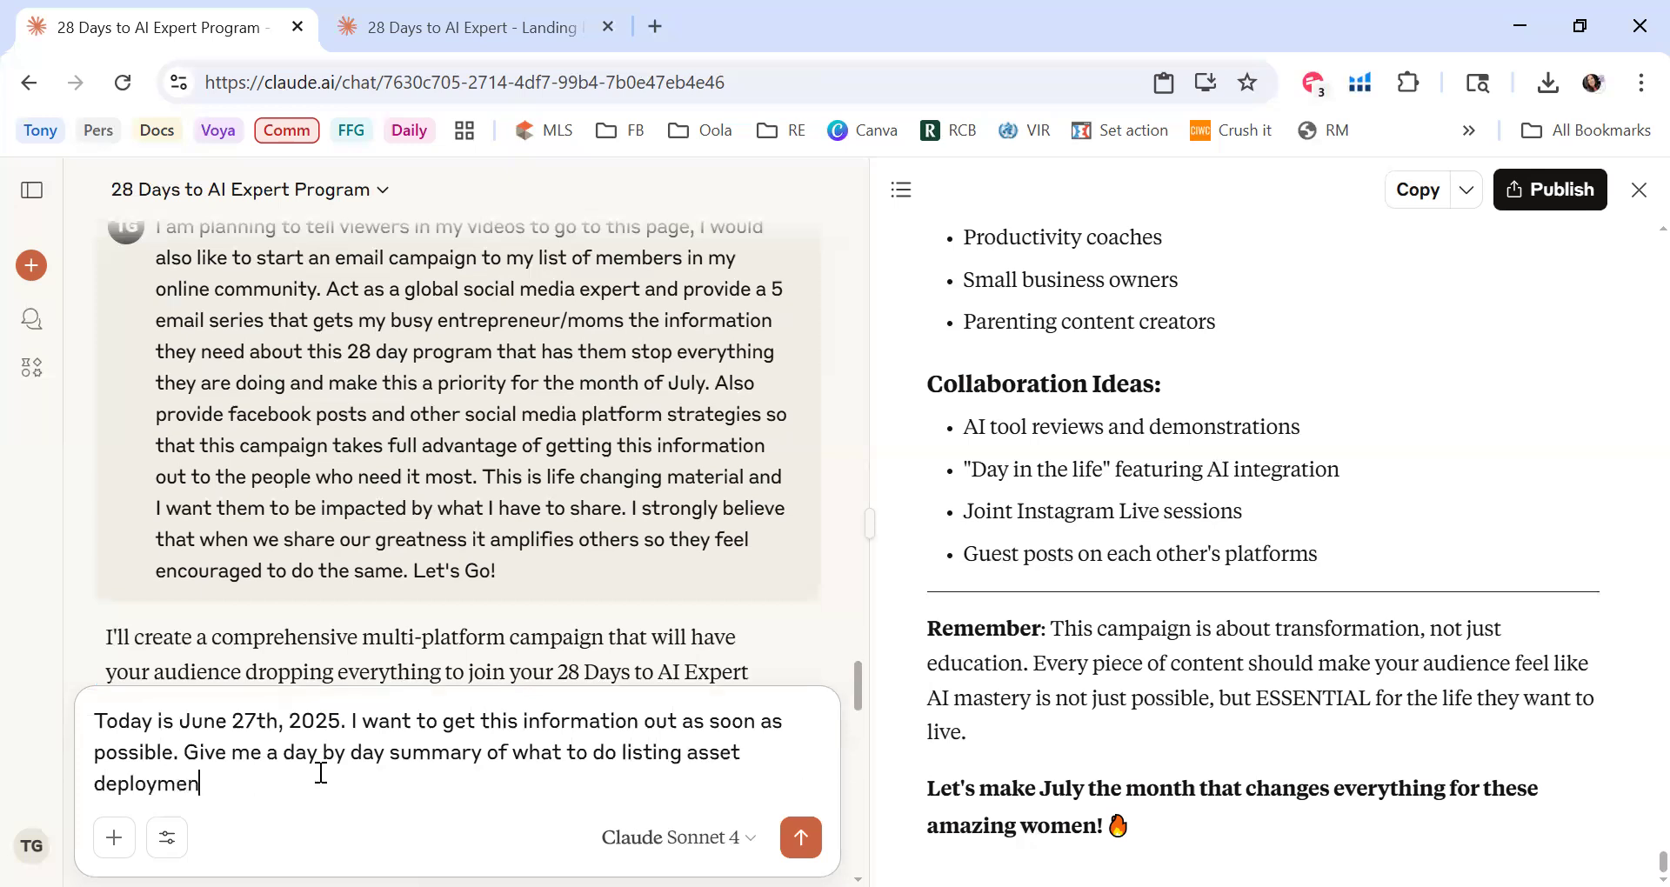
key(BackSpace)
key(BackSpace)
key(BackSpace)
key(BackSpace)
key(BackSpace)
key(BackSpace)
key(BackSpace)
key(BackSpace)
key(BackSpace)
text(to depl)
text(y and)
key(BackSpace)
key(BackSpace)
key(BackSpace)
key(BackSpace)
key(BackSpace)
key(BackSpace)
text(oy)
key(BackSpace)
key(BackSpace)
key(BackSpace)
text(loy an)
key(BackSpace)
key(BackSpace)
text(and whe)
key(BackSpace)
key(BackSpace)
key(BackSpace)
text(on whic)
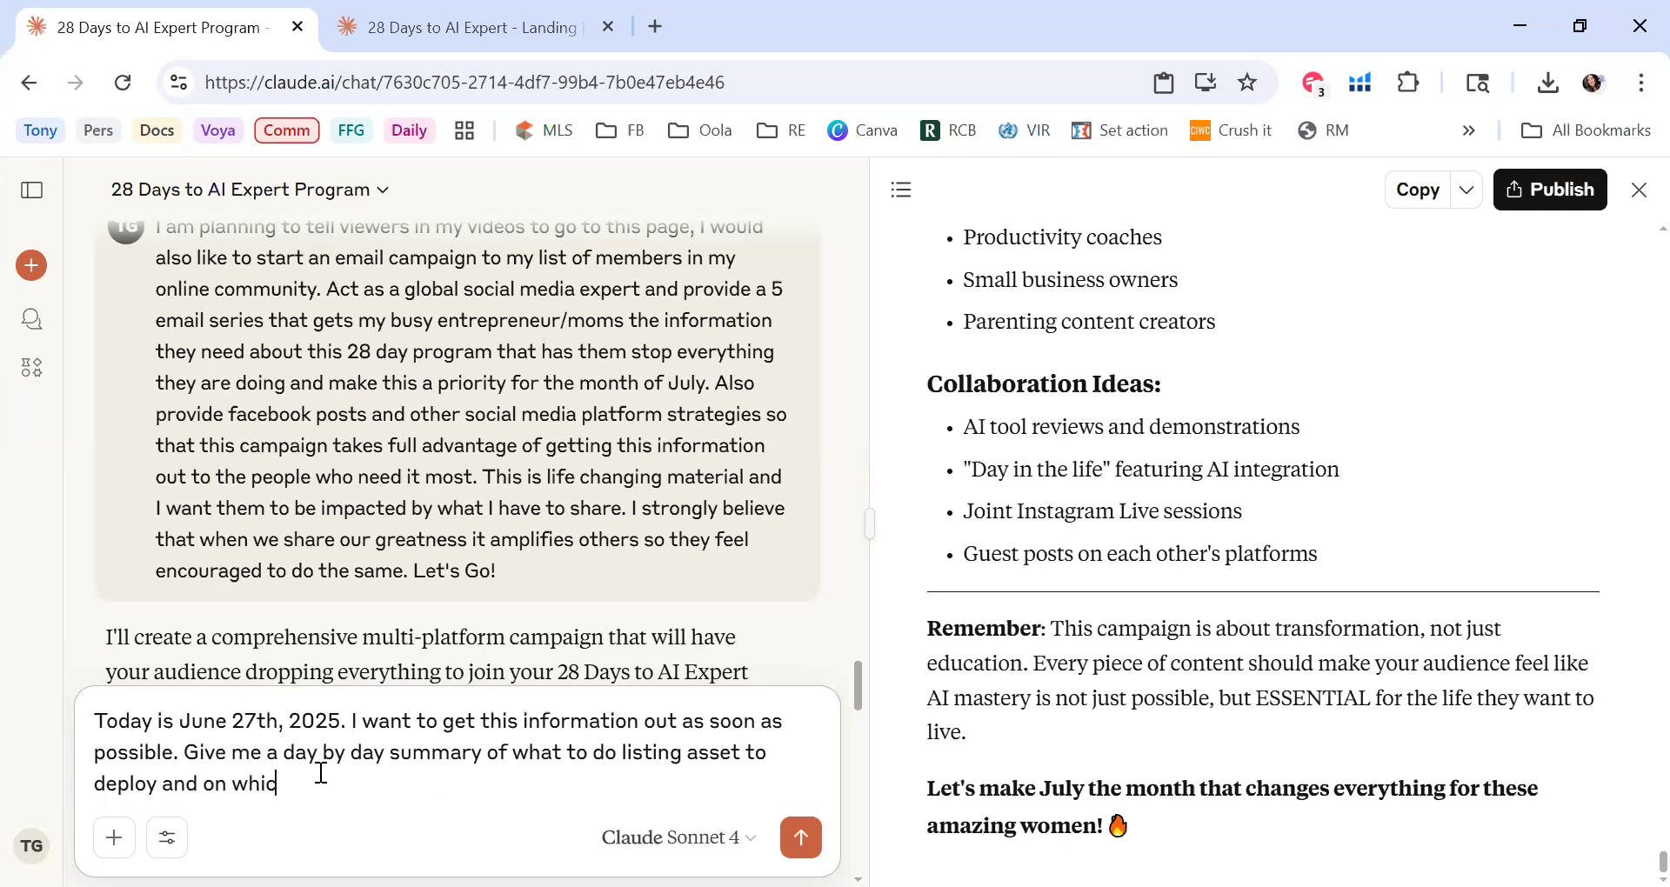
text(h platform(s))
key(Return)
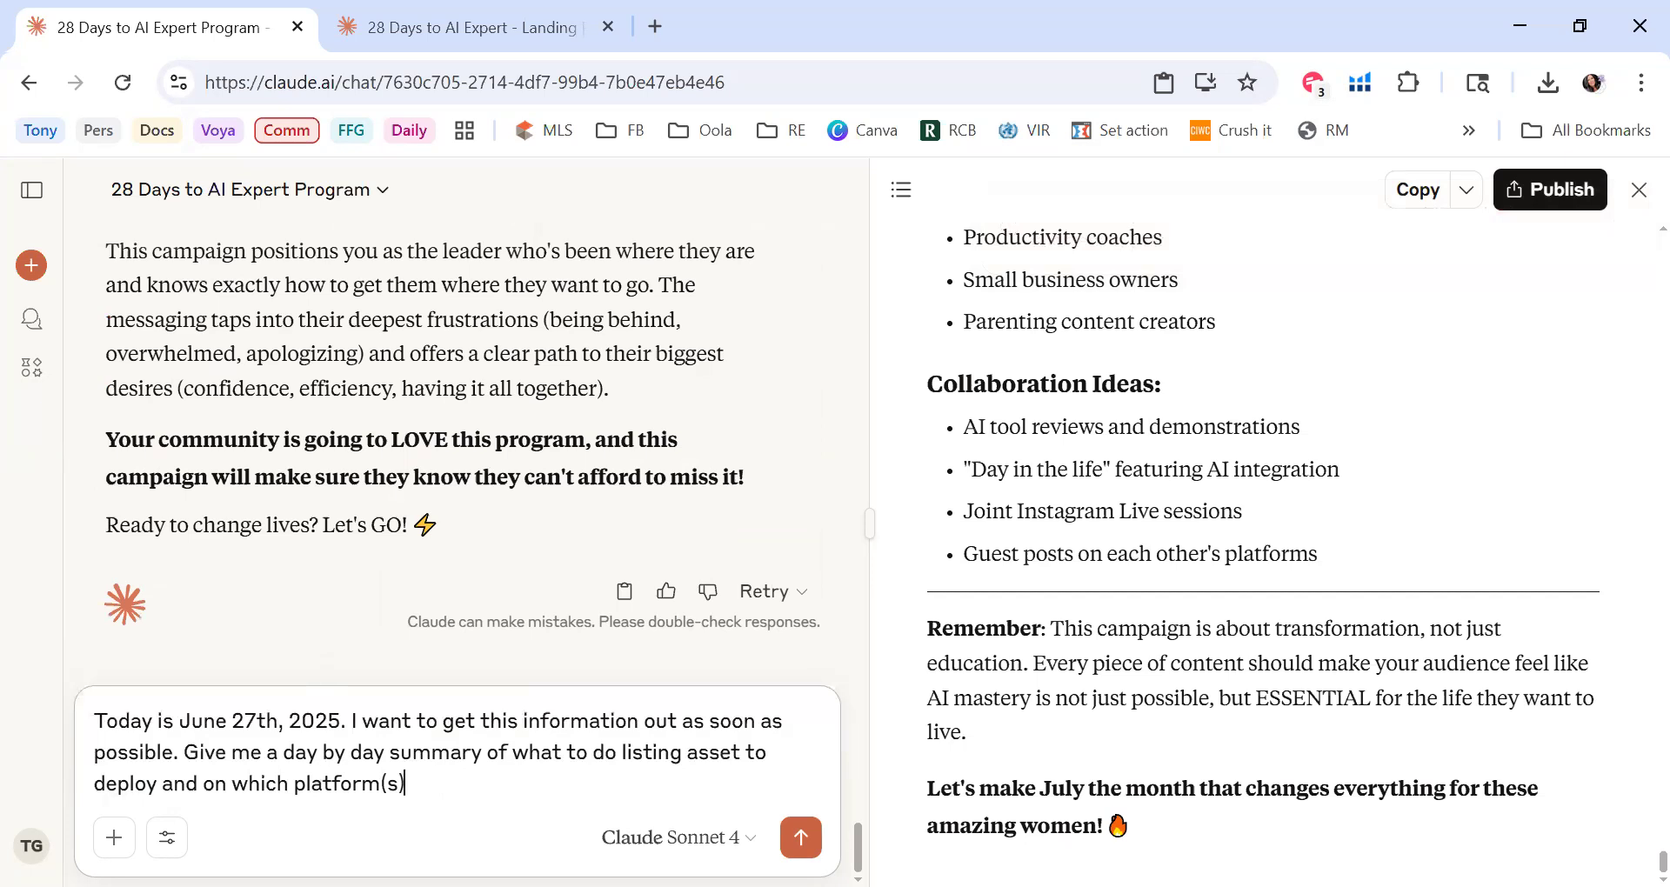
click(802, 839)
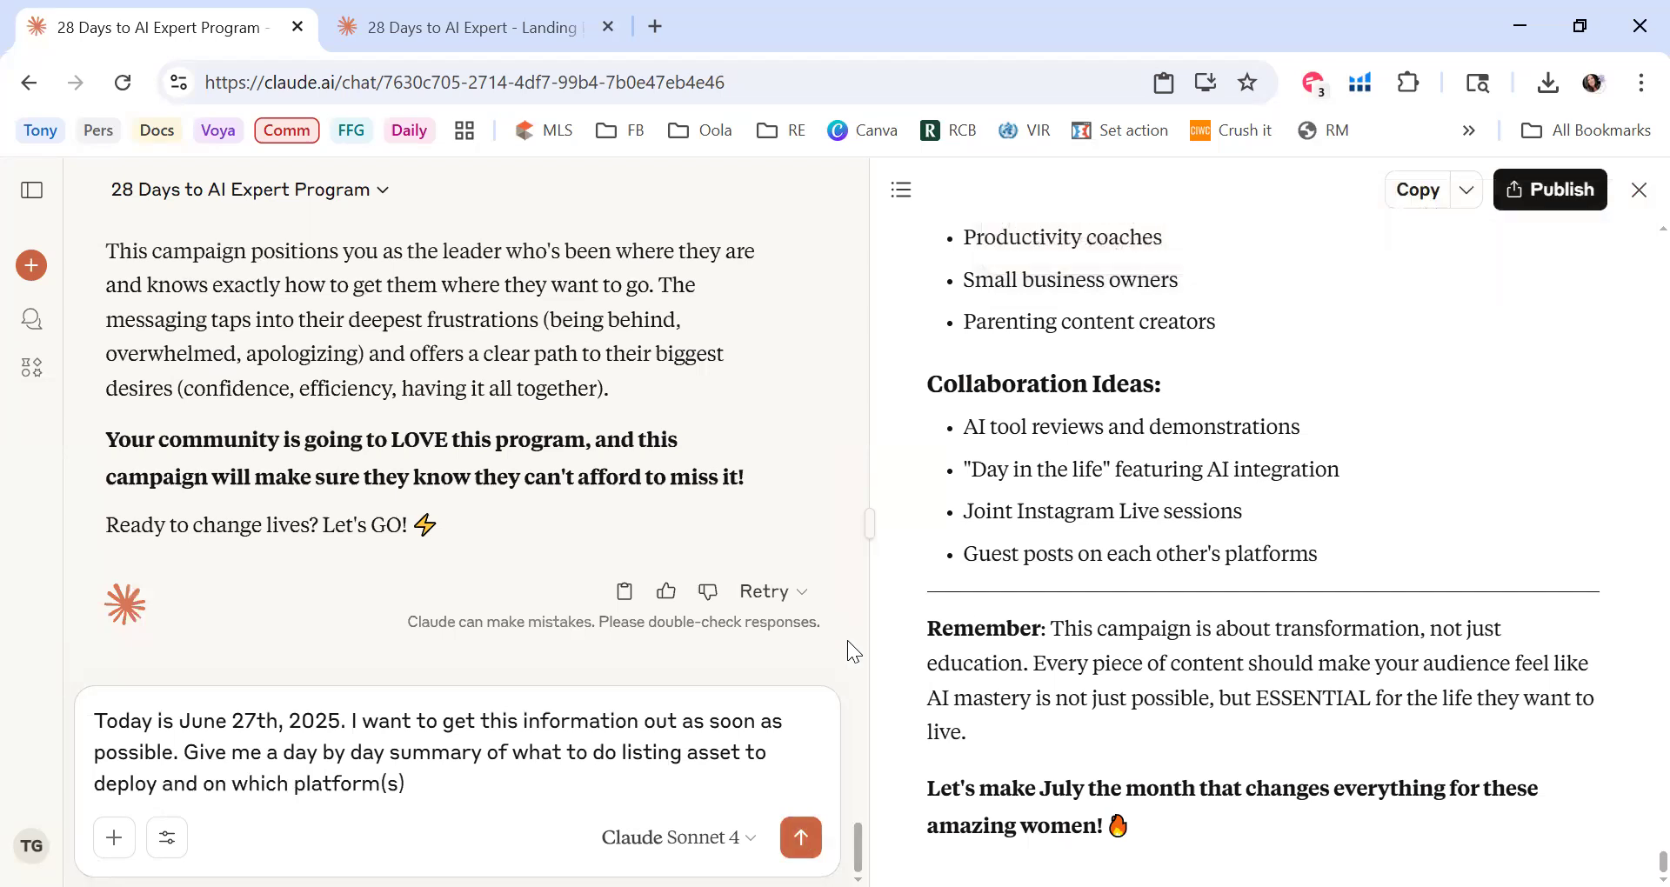
Step: Save the generated campaign document as the PDF "28 Days to AI Expert - Complete Marketing Campaign" in the Downloads folder
click(1467, 191)
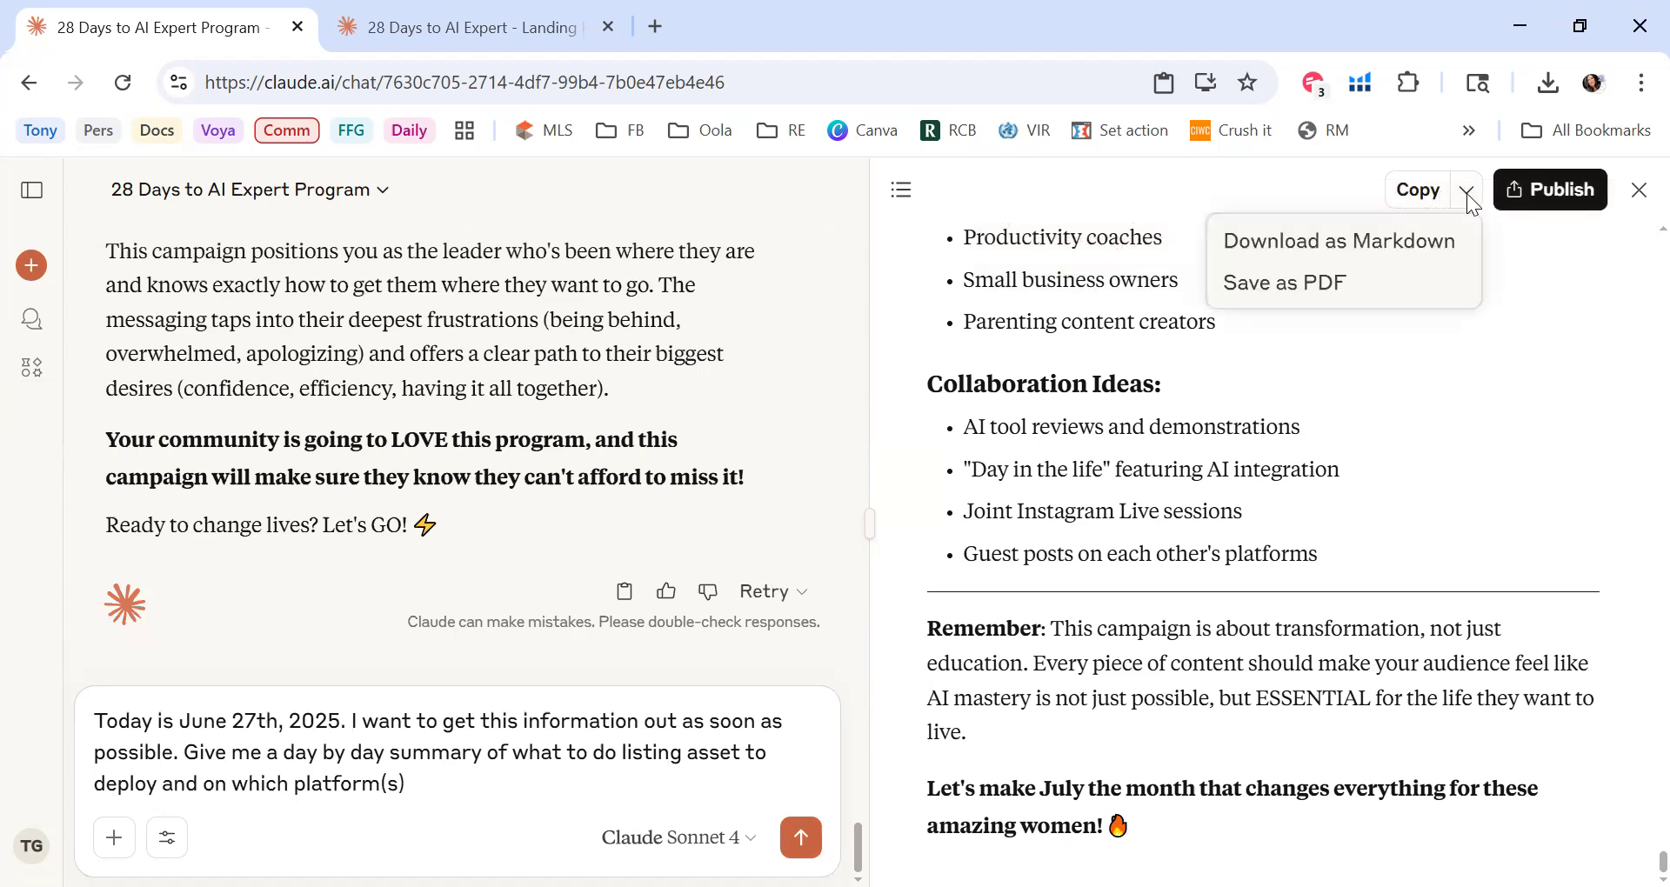
click(1280, 287)
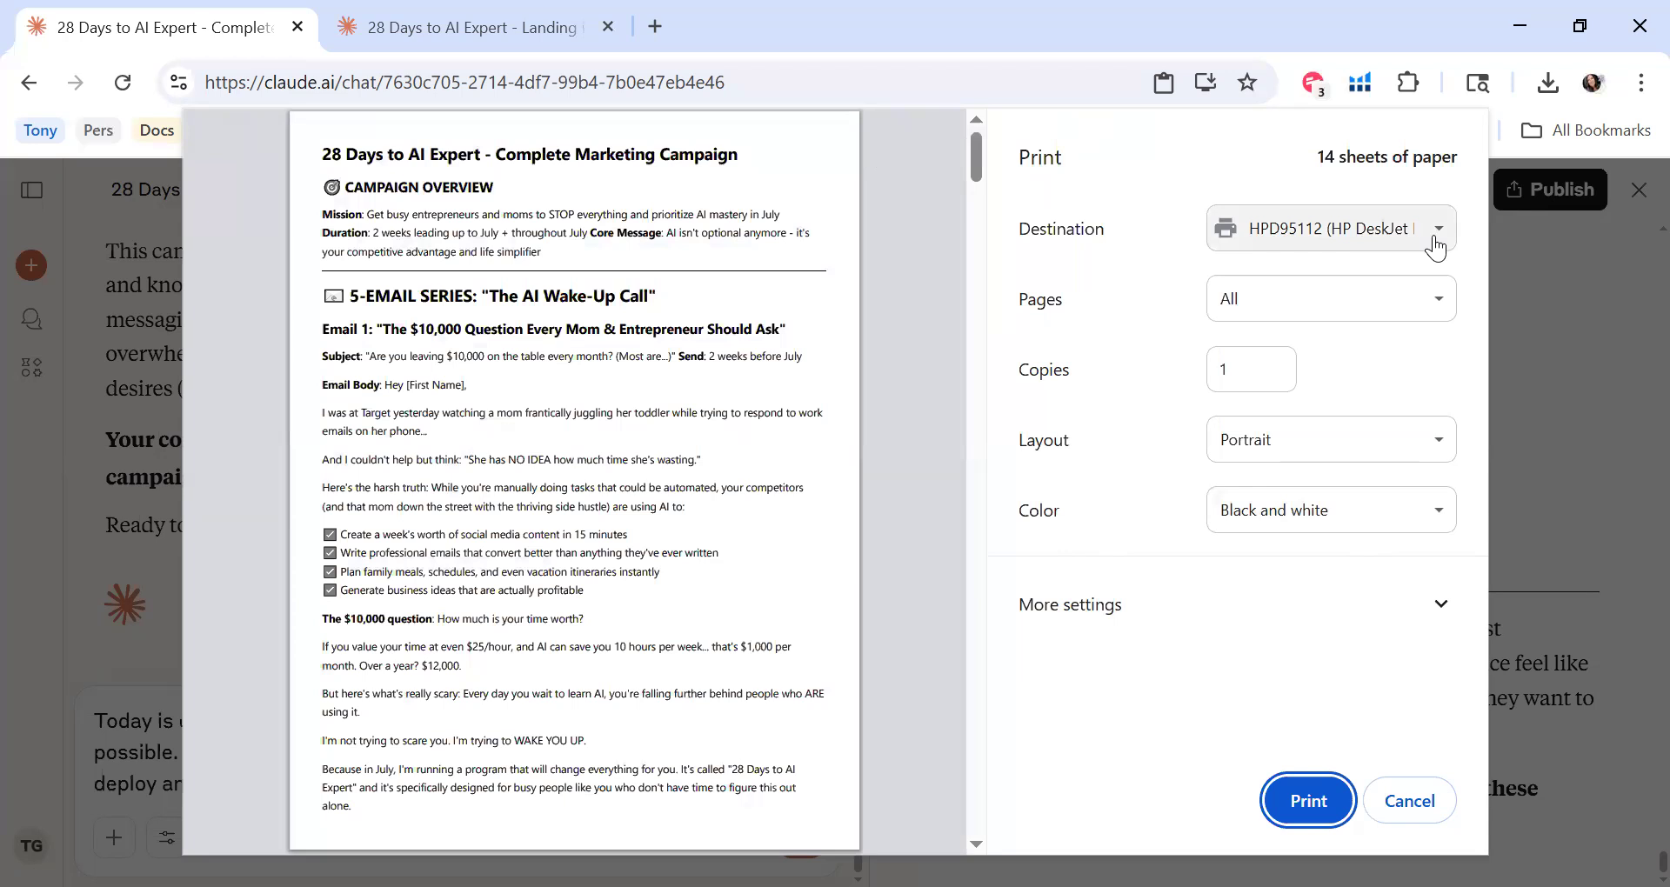
click(1437, 239)
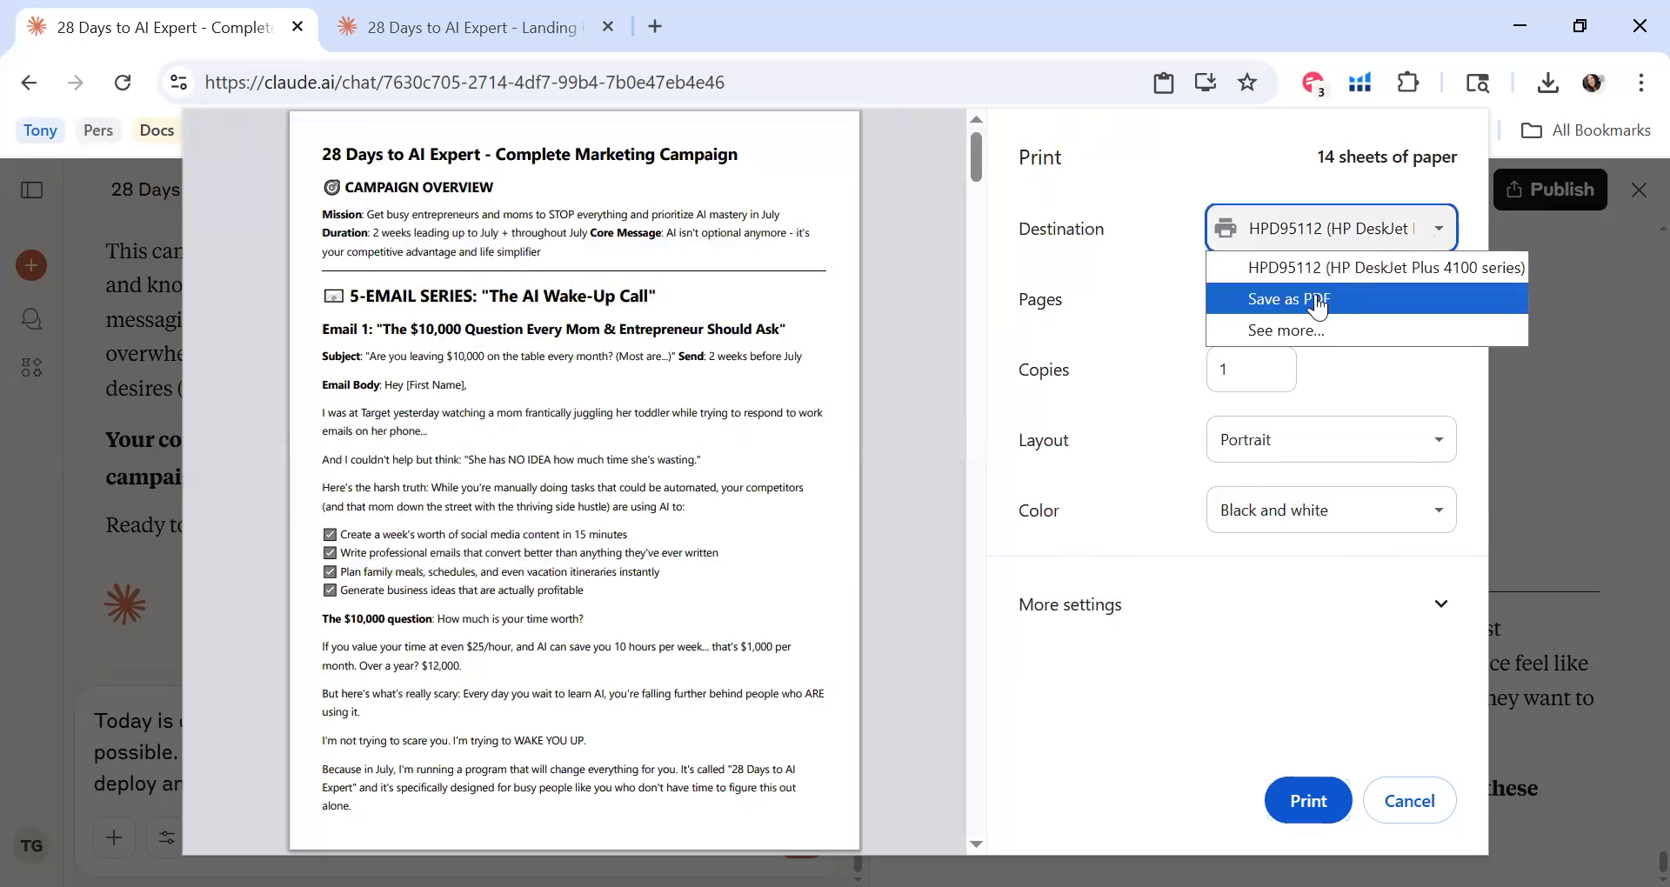
click(1320, 301)
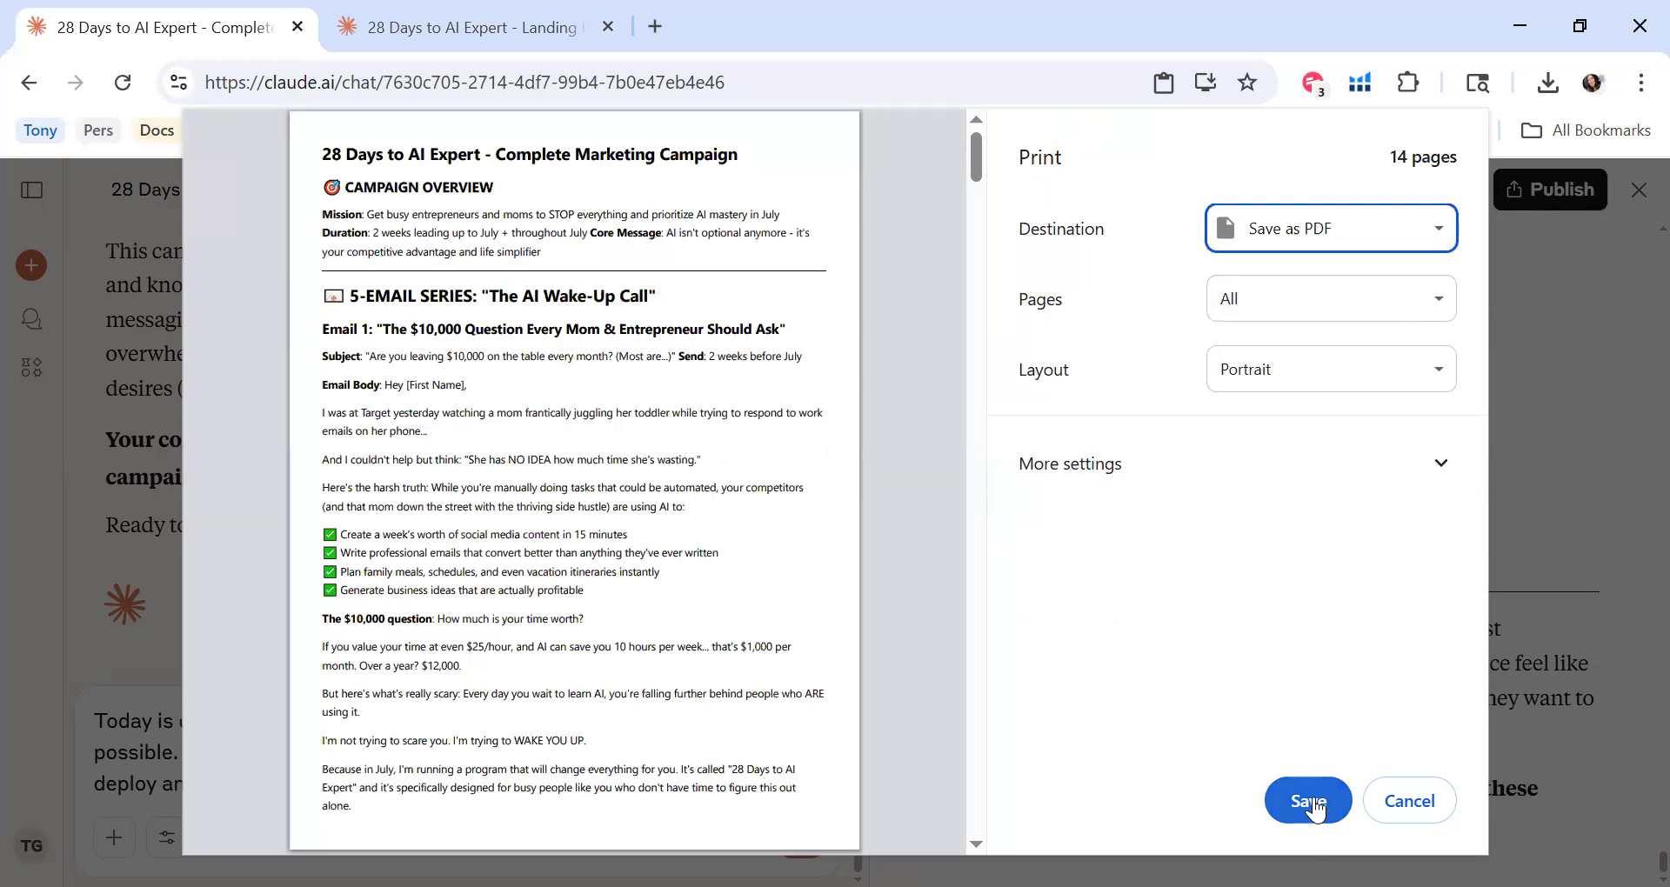
click(1311, 800)
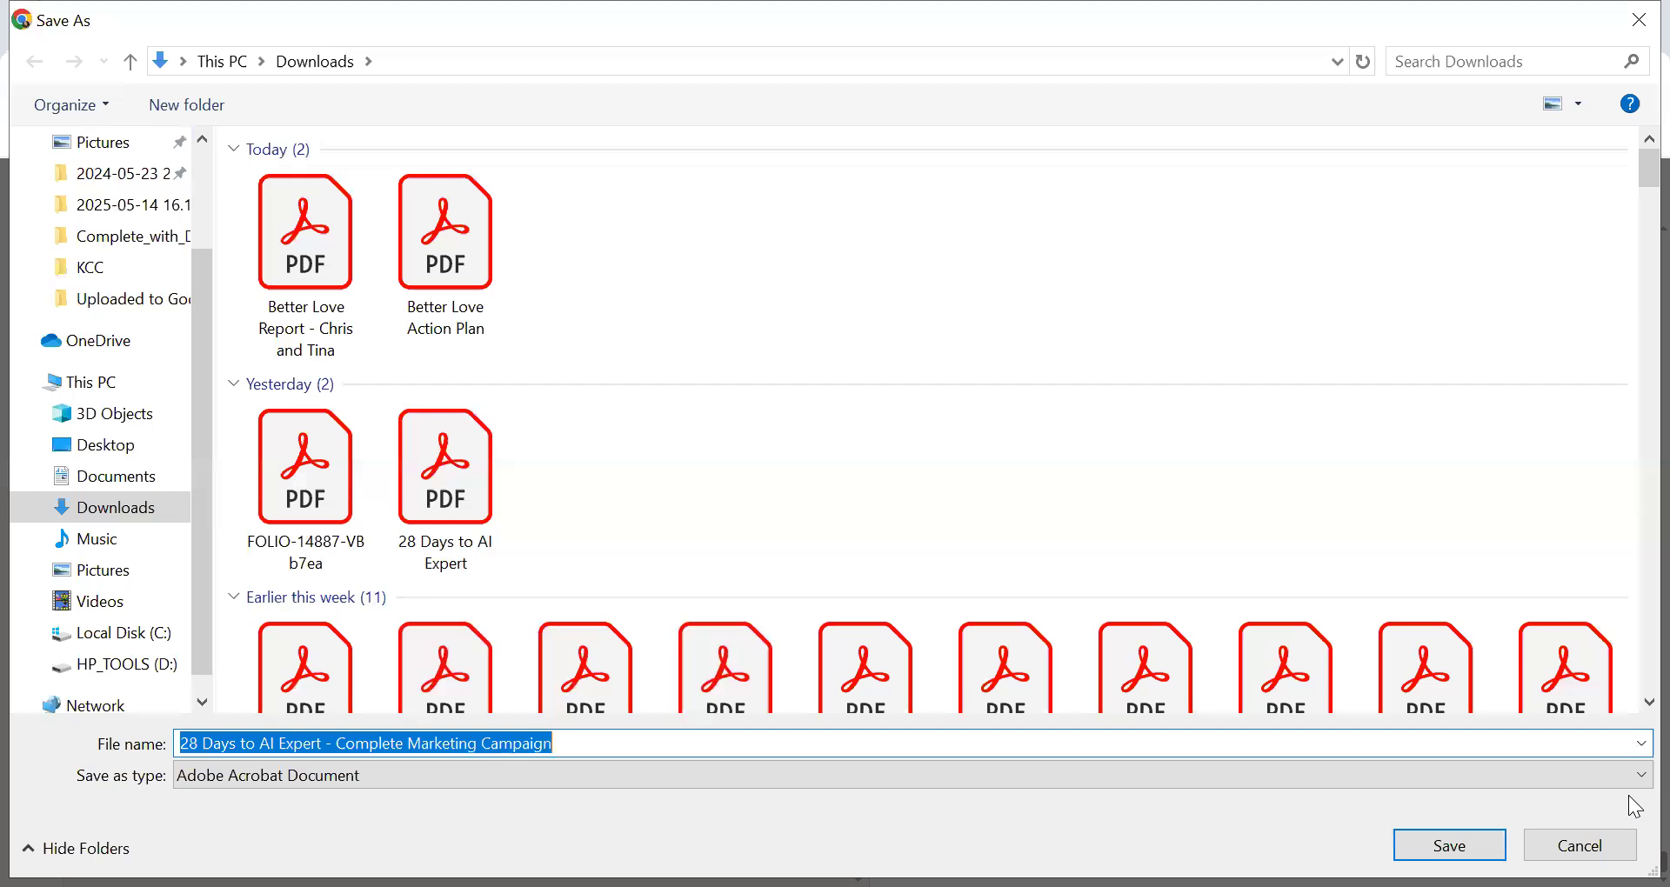
click(1448, 845)
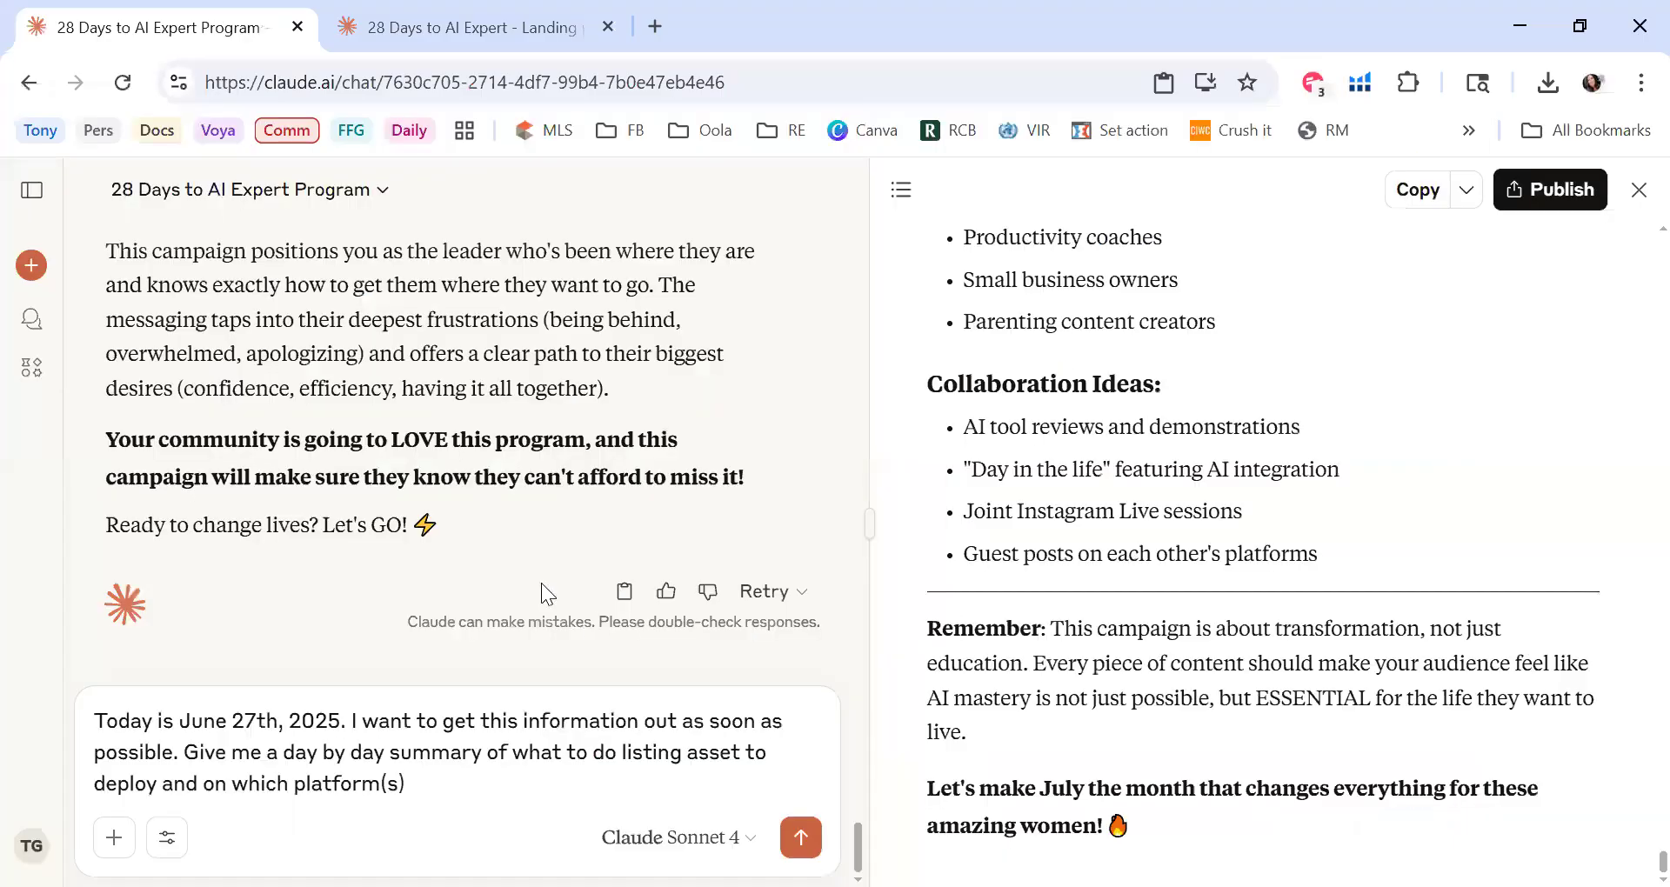
scroll(481, 772, up, 10)
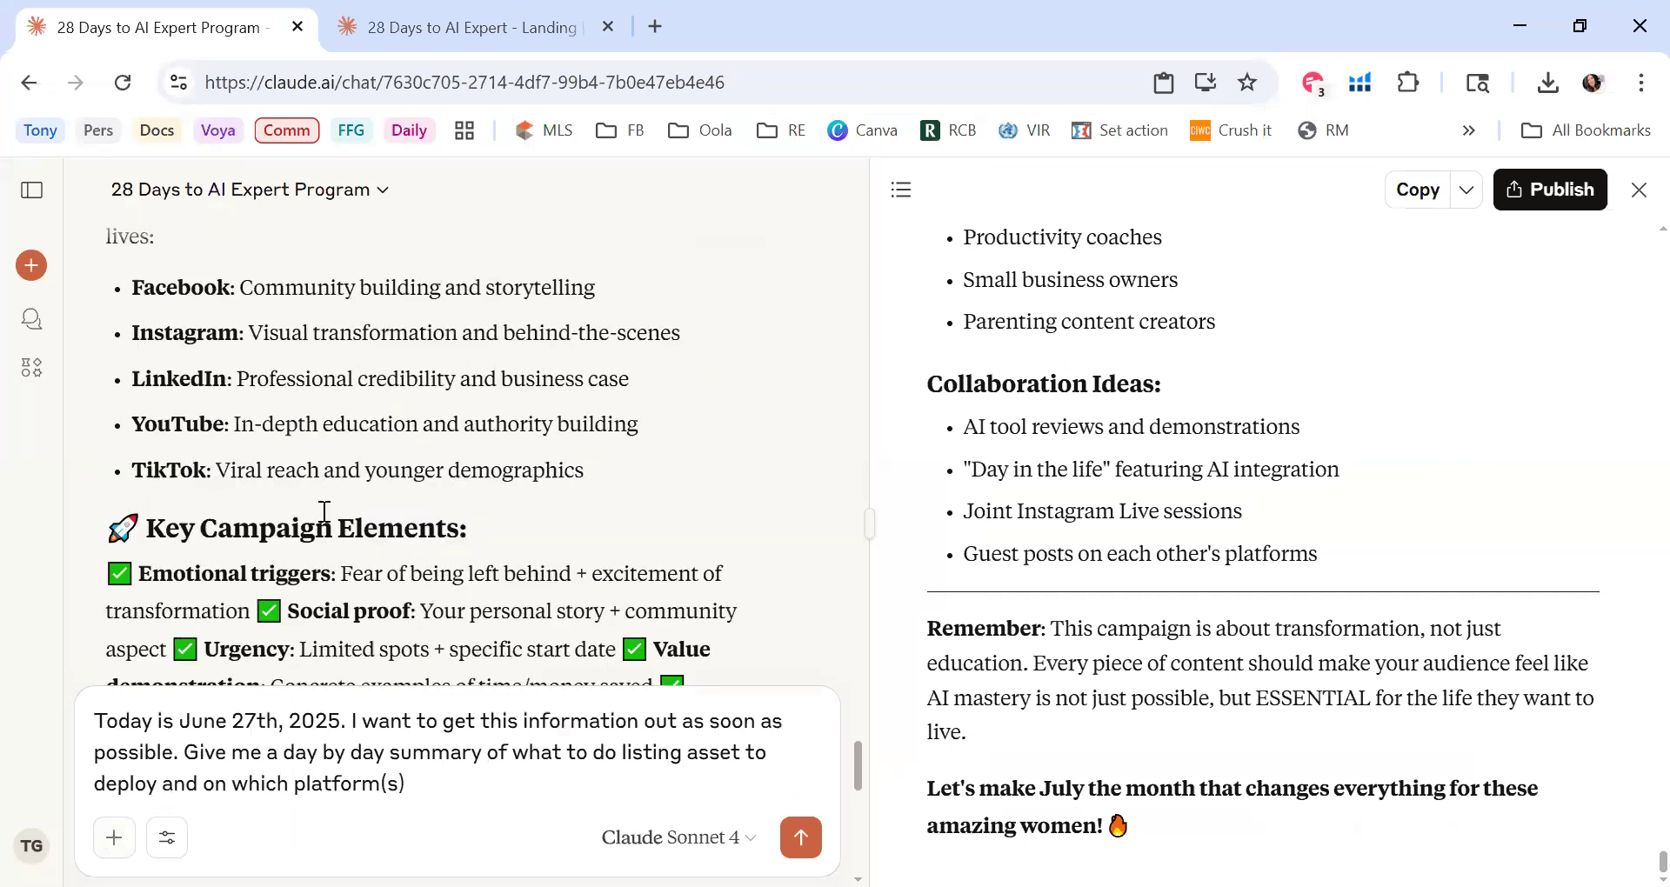
scroll(313, 628, up, 15)
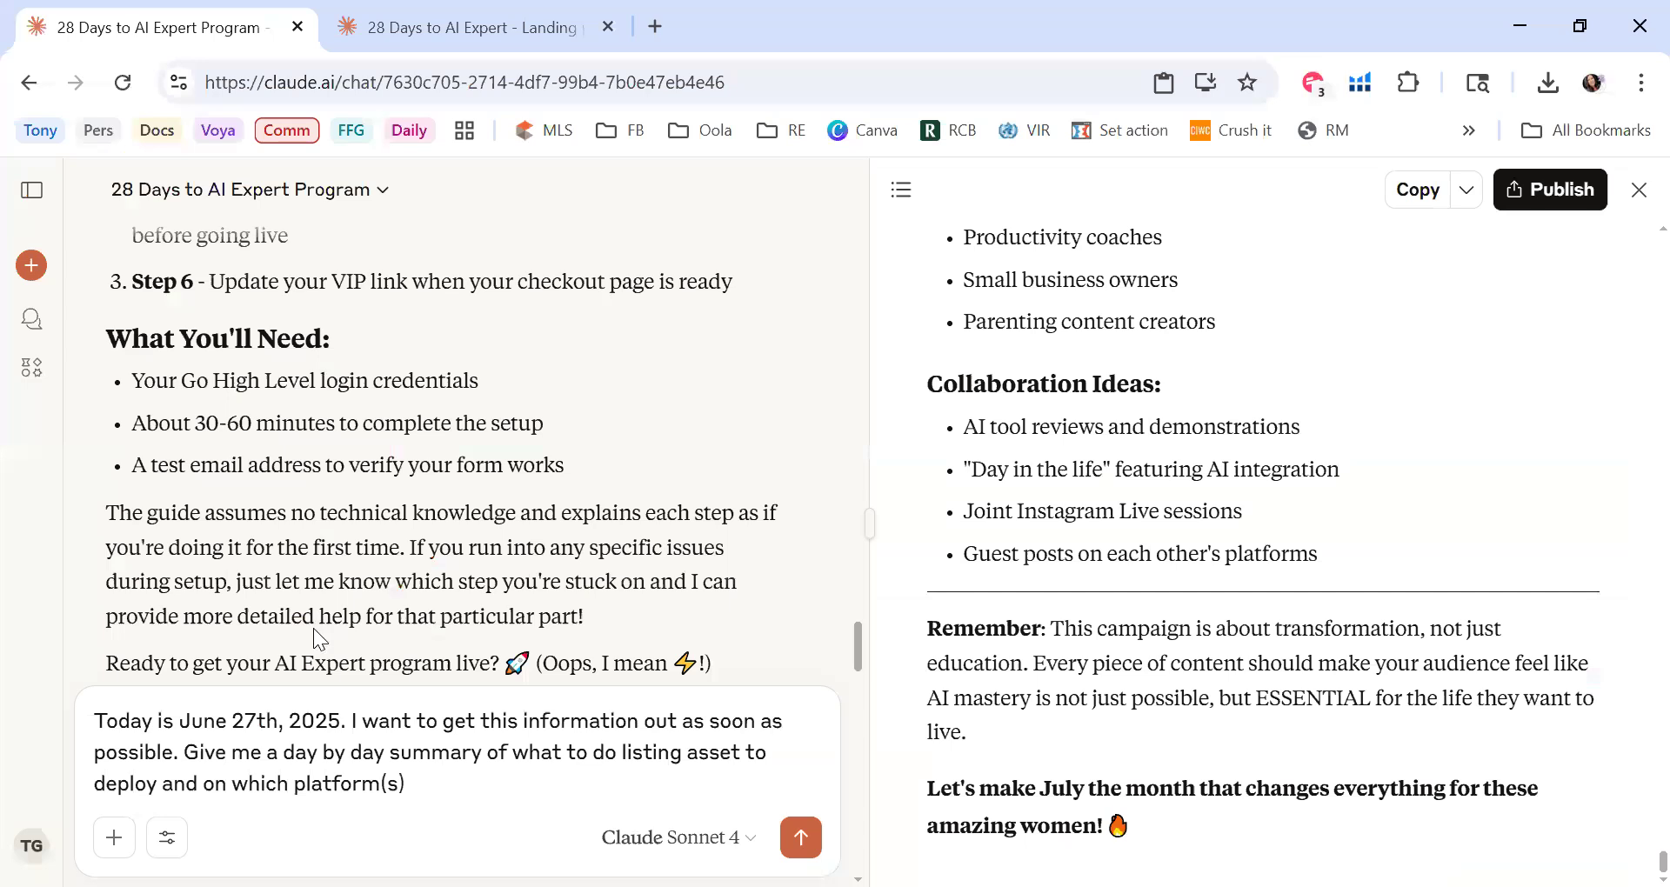
scroll(314, 630, up, 15)
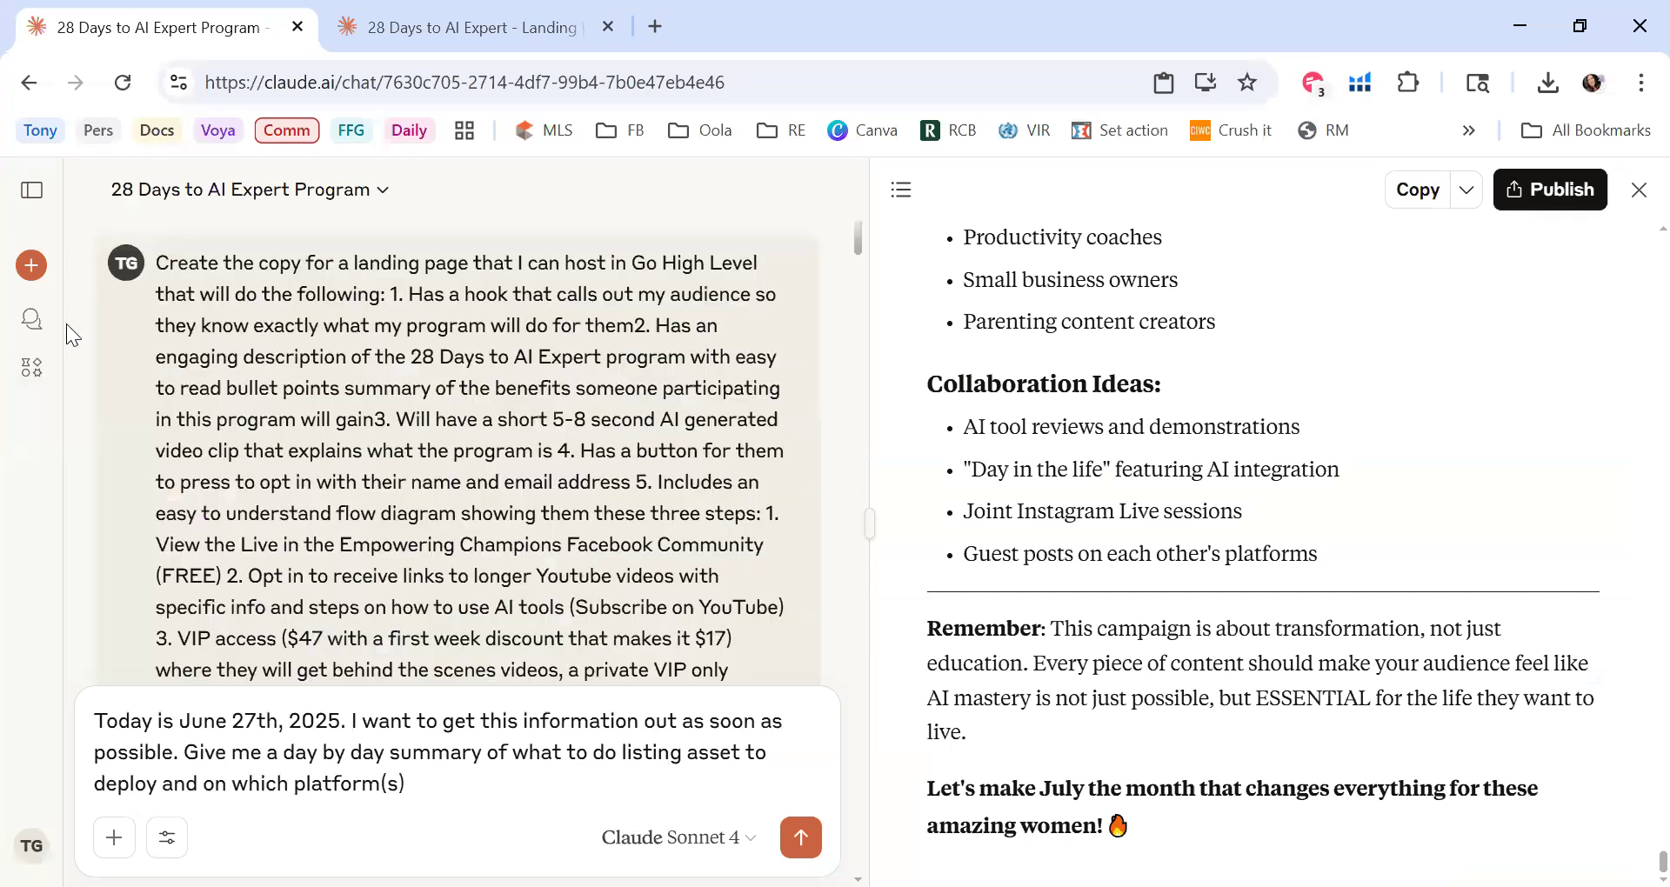
click(32, 272)
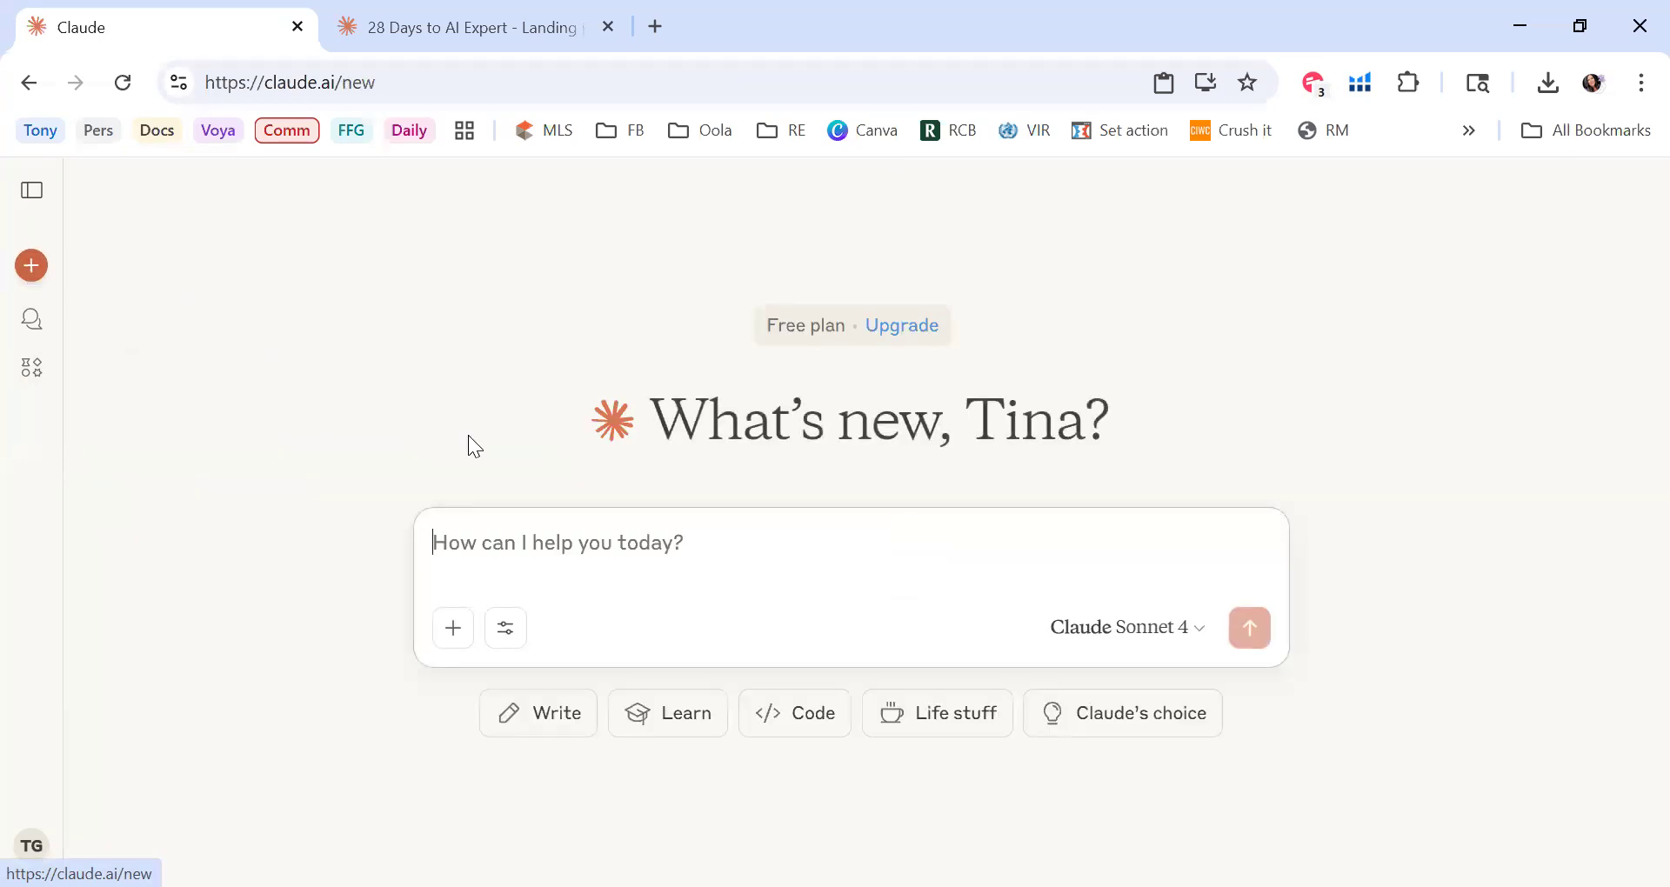
click(453, 631)
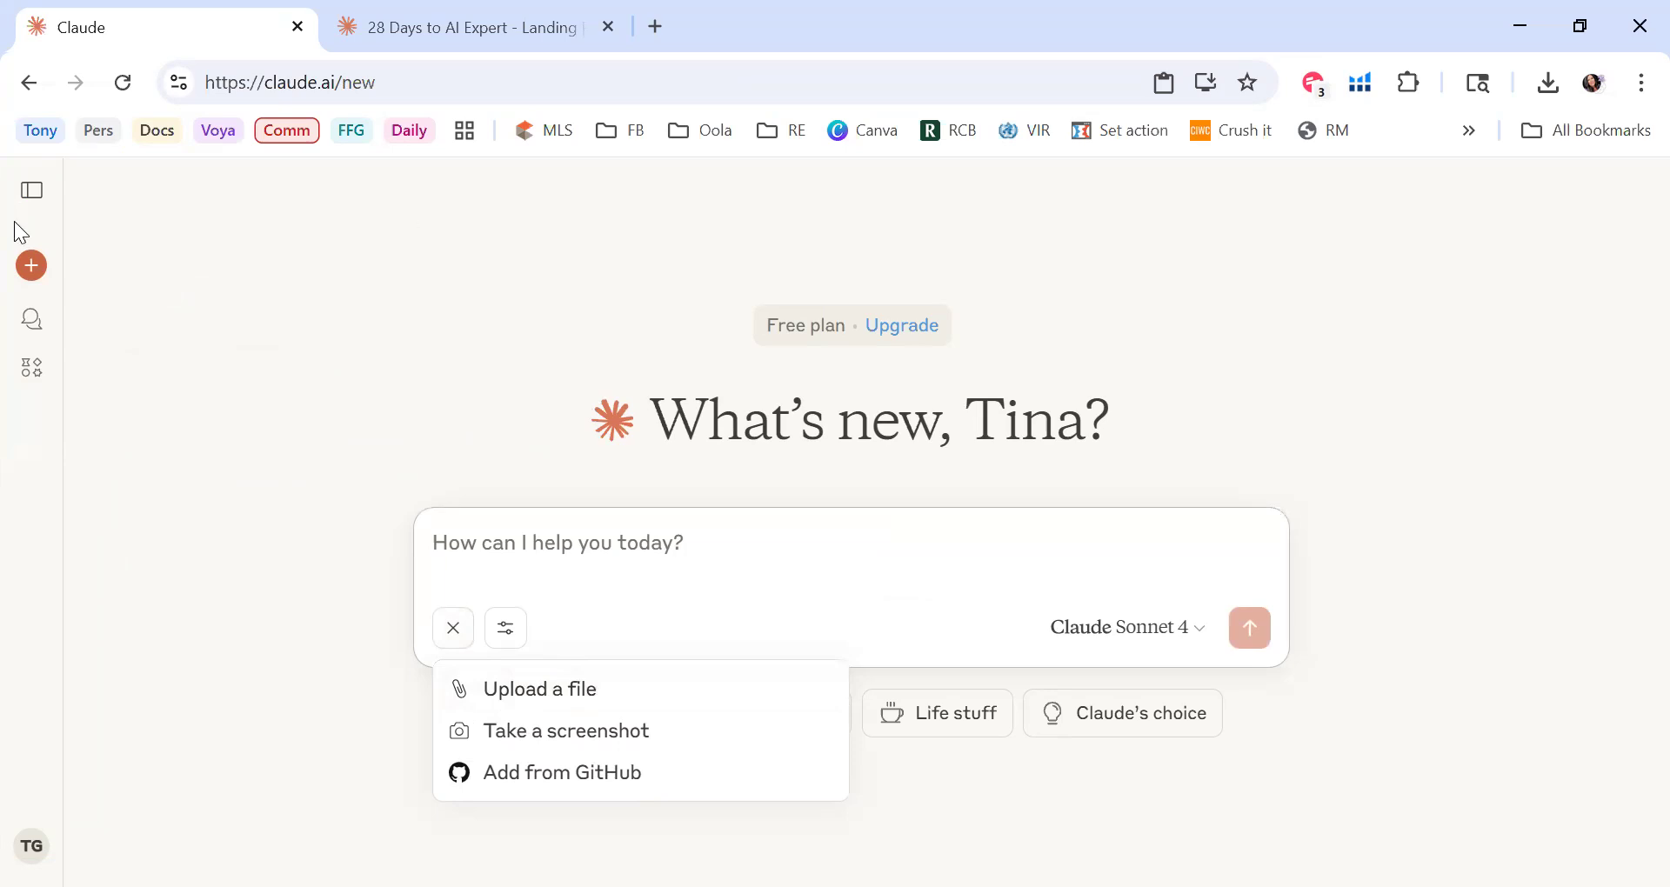
click(32, 326)
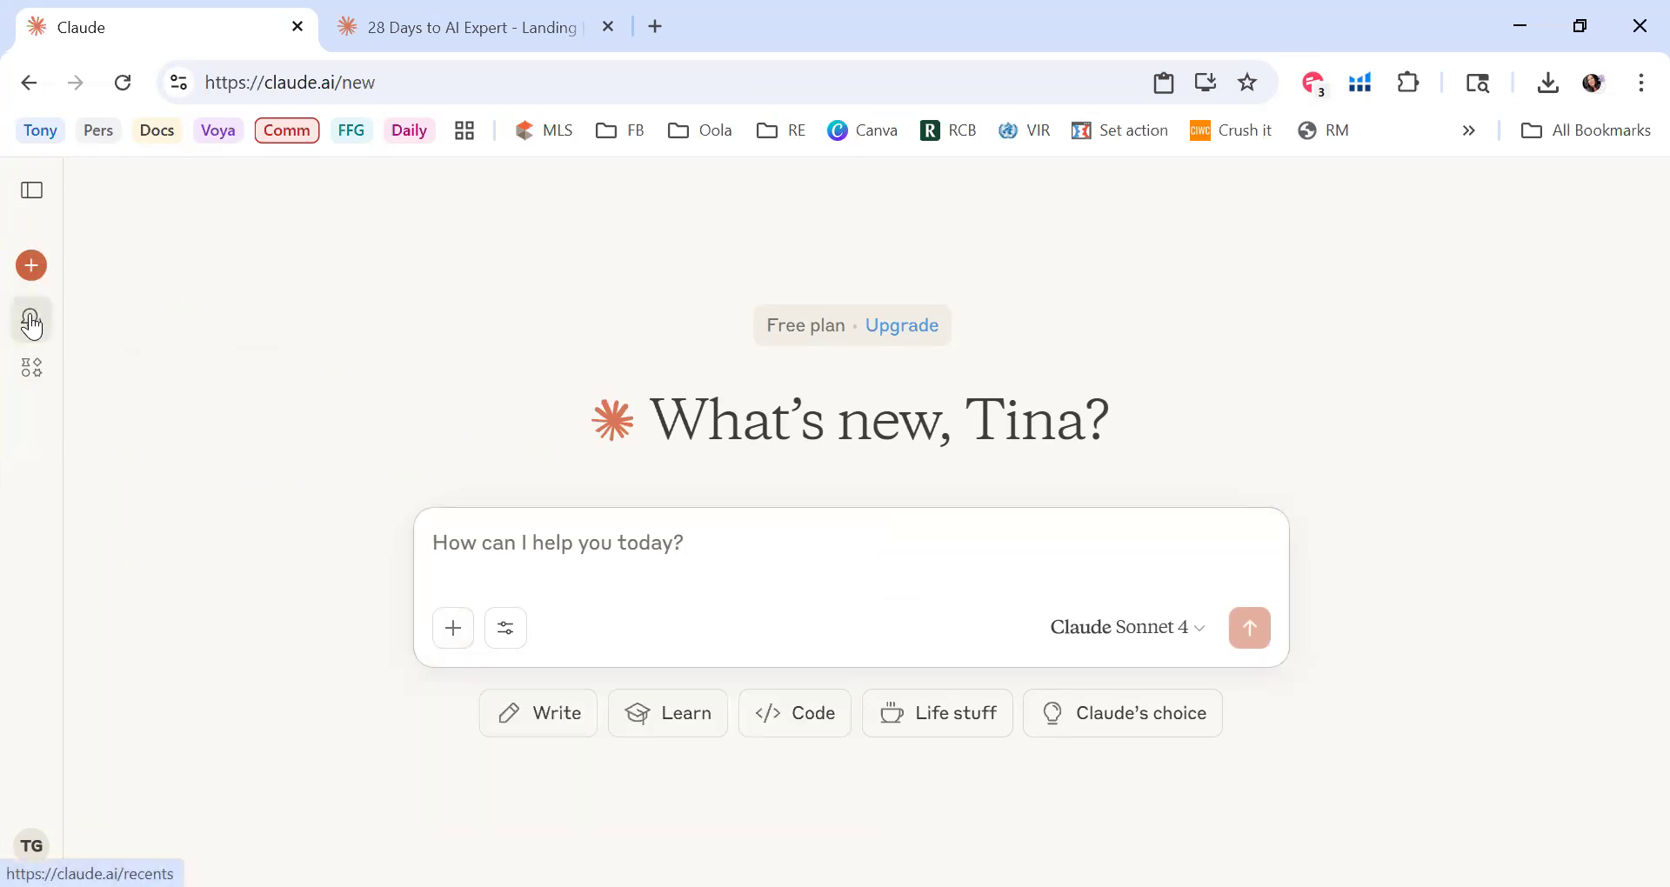
Step: Reopen the 28 Days to AI Expert Program chat, copy its unsent day-by-day summary request, and paste it into a new chat
click(32, 326)
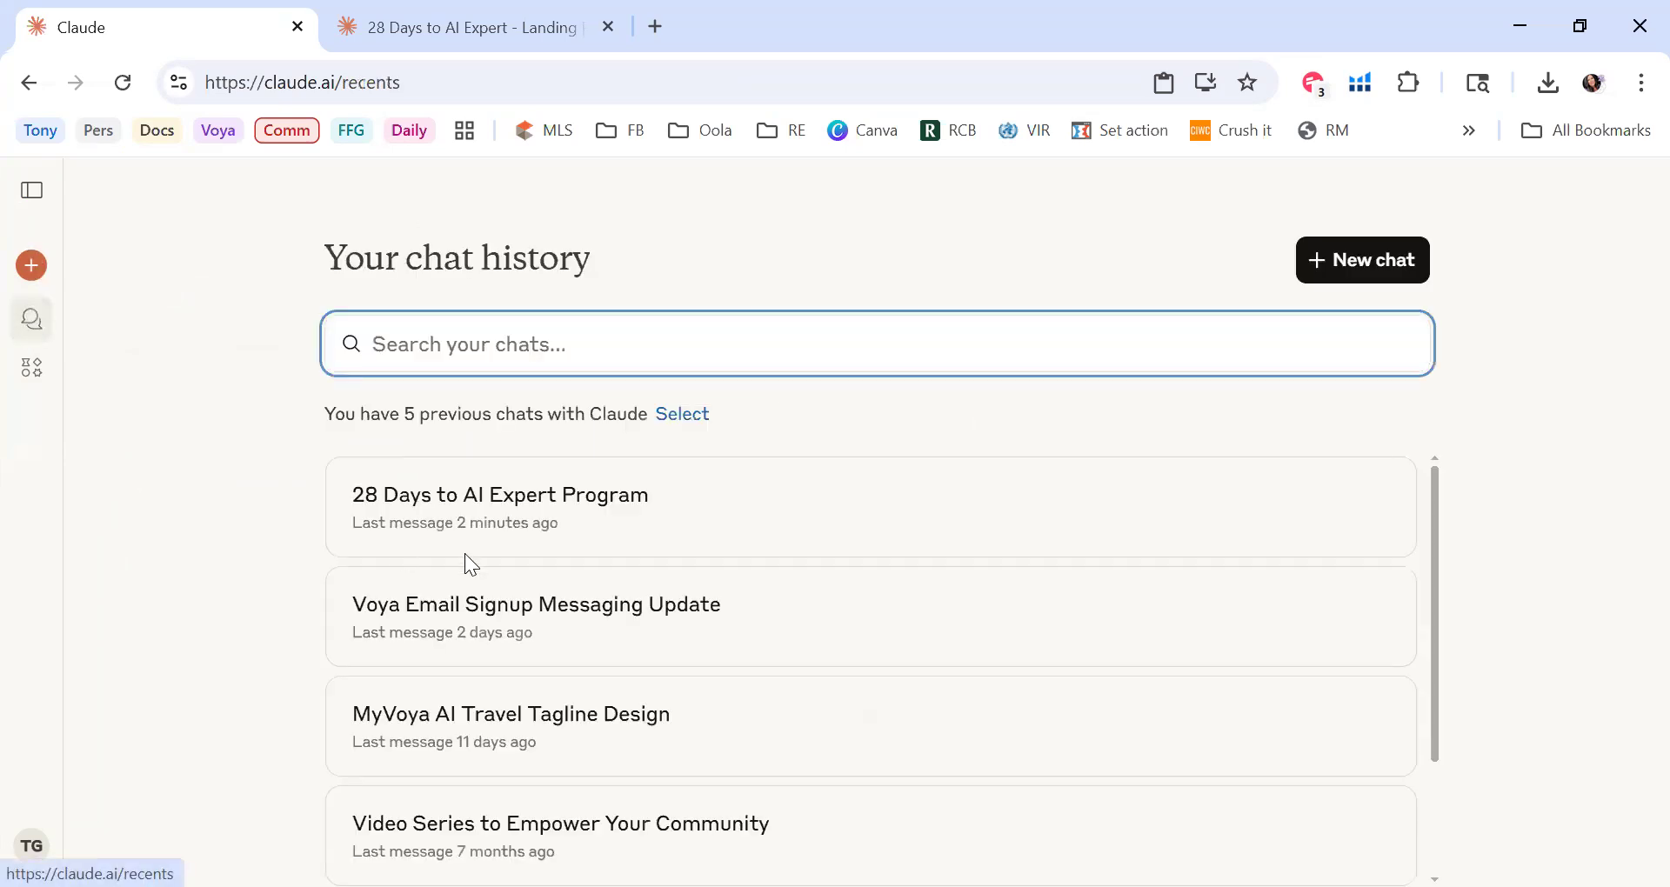
click(492, 509)
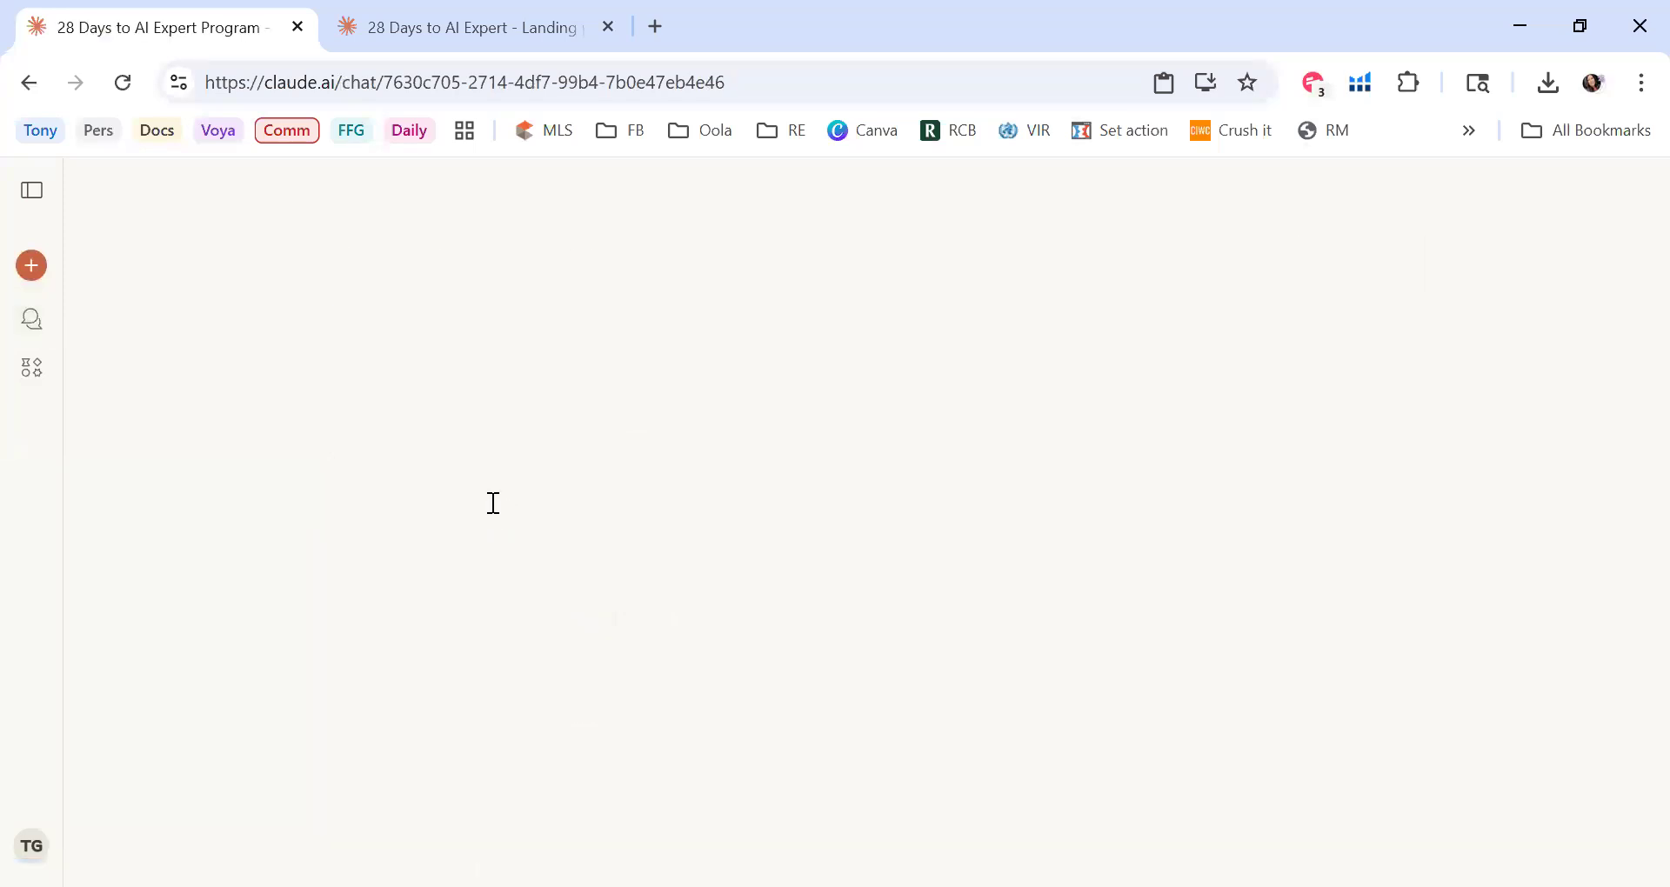
drag(1285, 795, 385, 726)
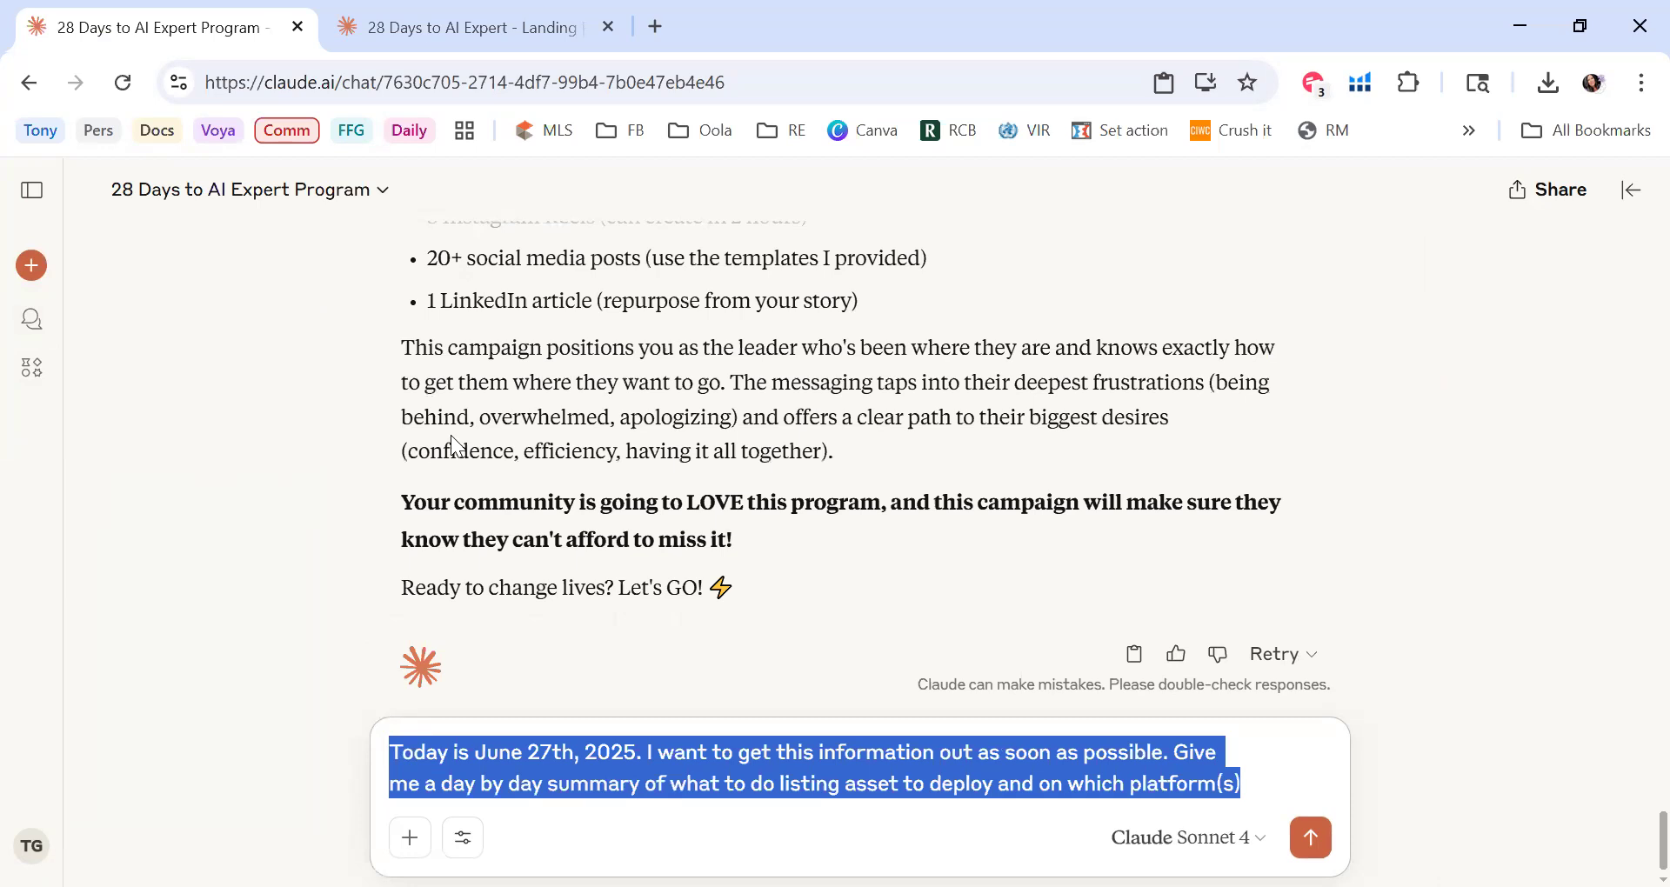
click(150, 450)
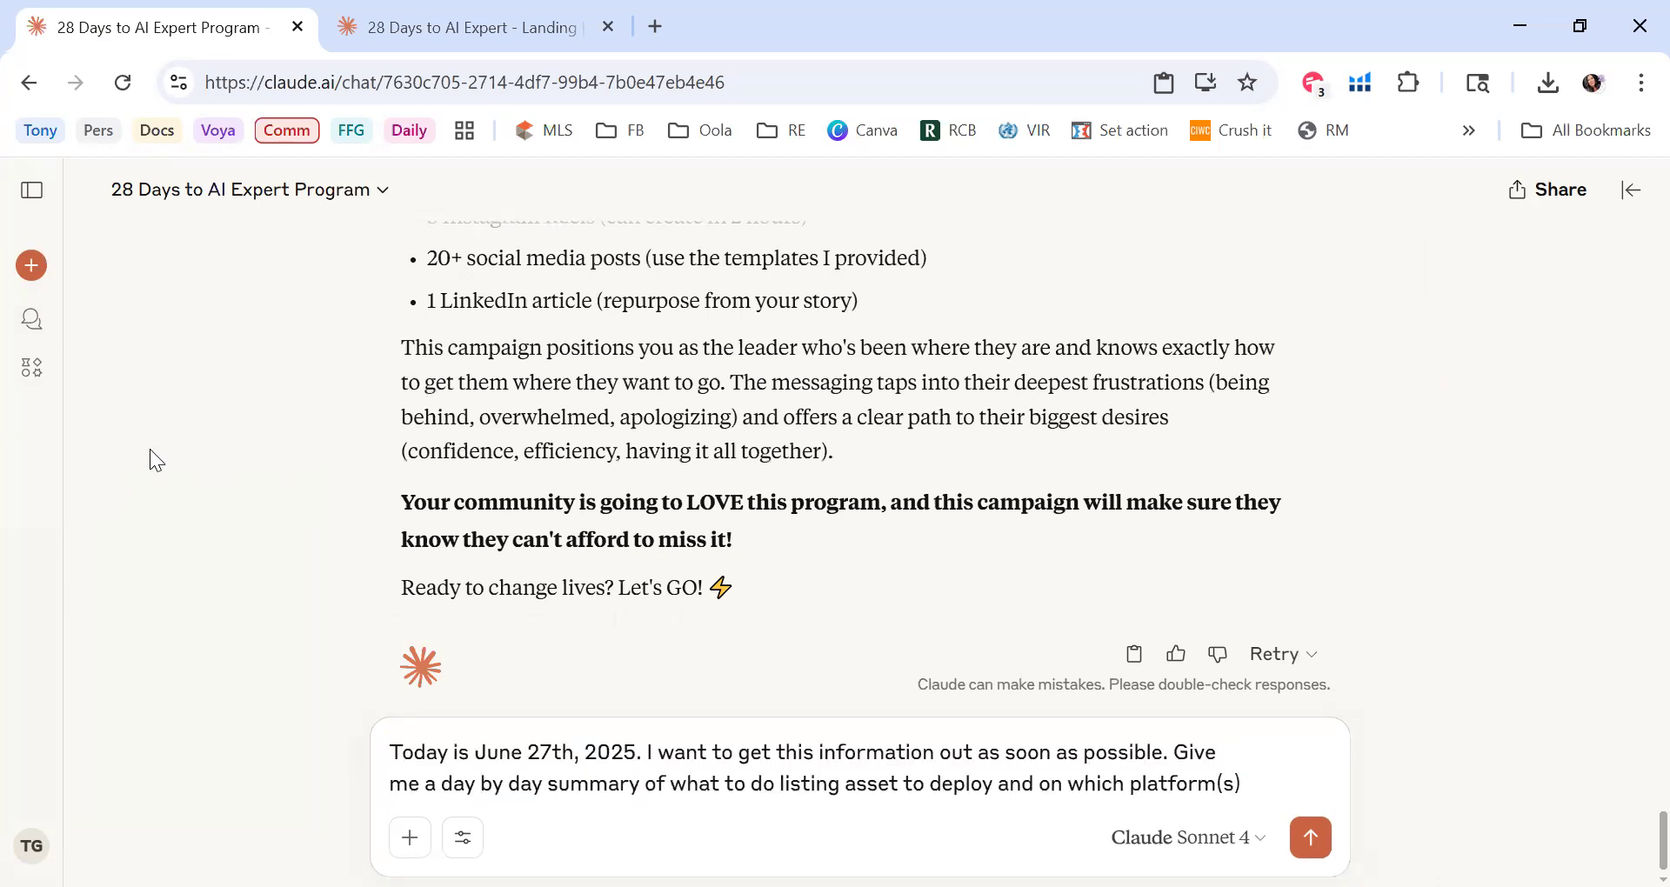
click(26, 272)
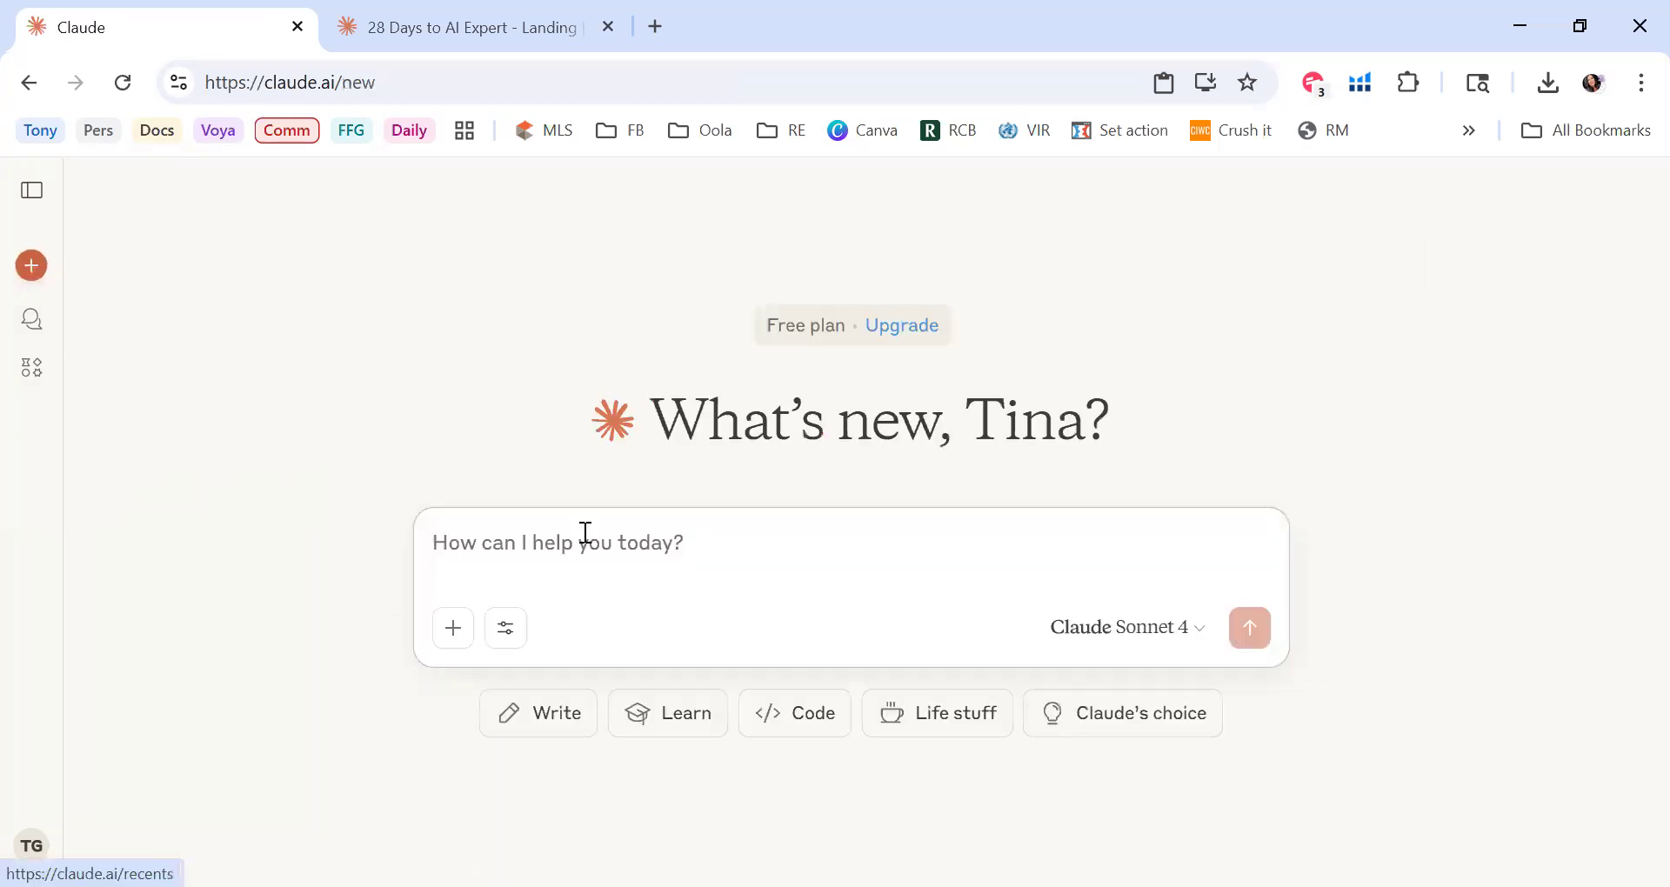
key(ctrl+v)
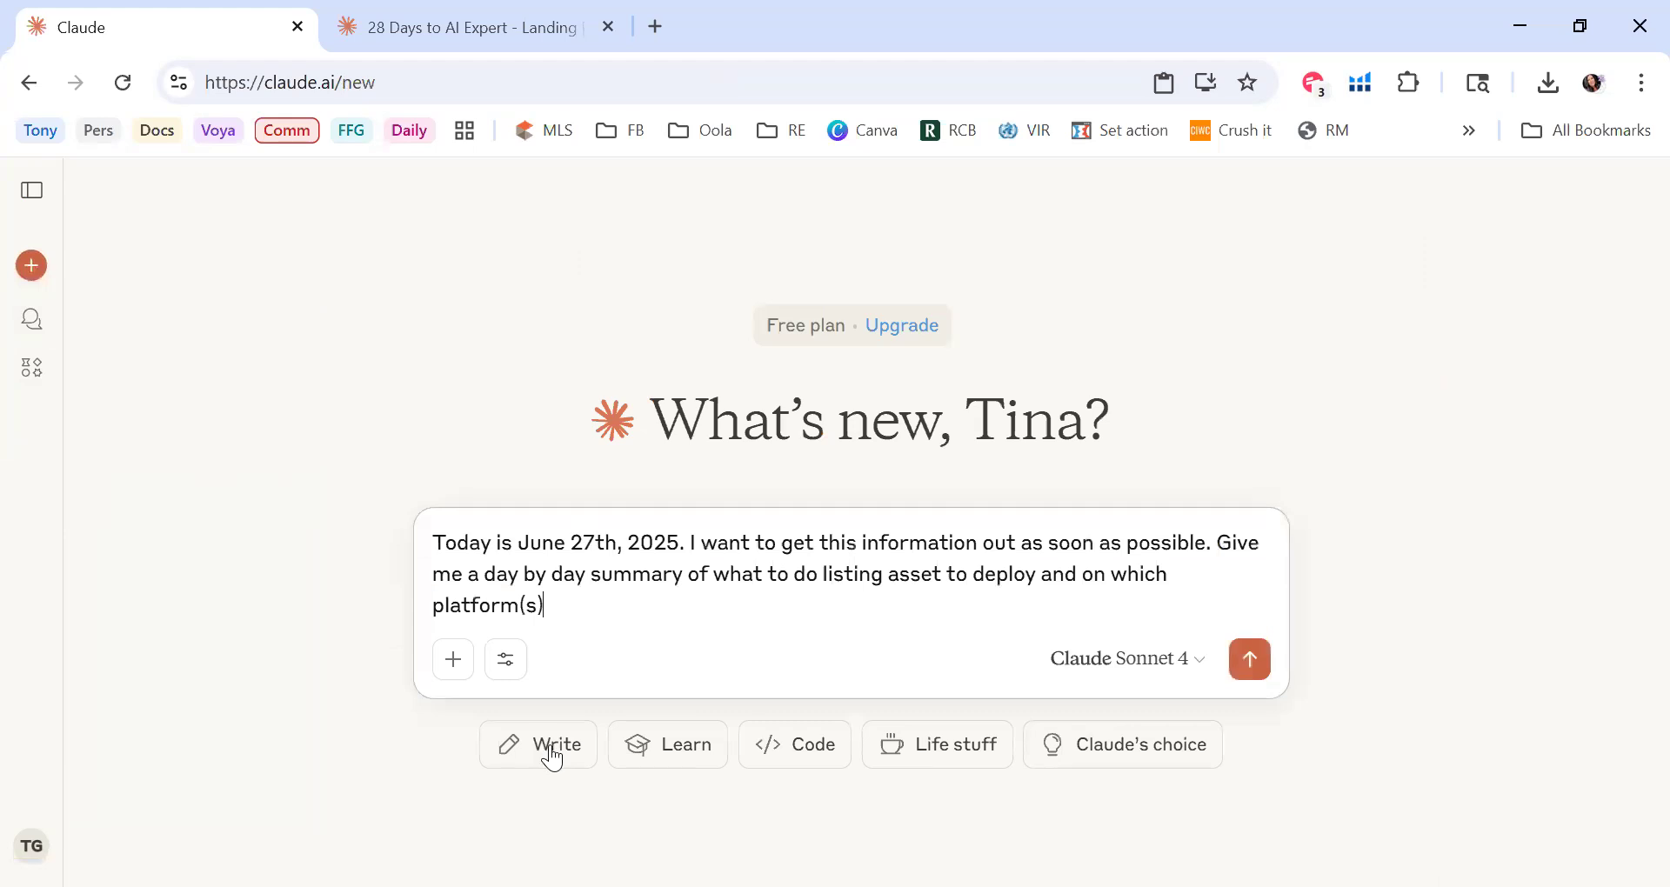
Step: Attach the PDF "28 Days to AI Expert - Complete Marketing Campaign" from Downloads to the message and send it
click(451, 665)
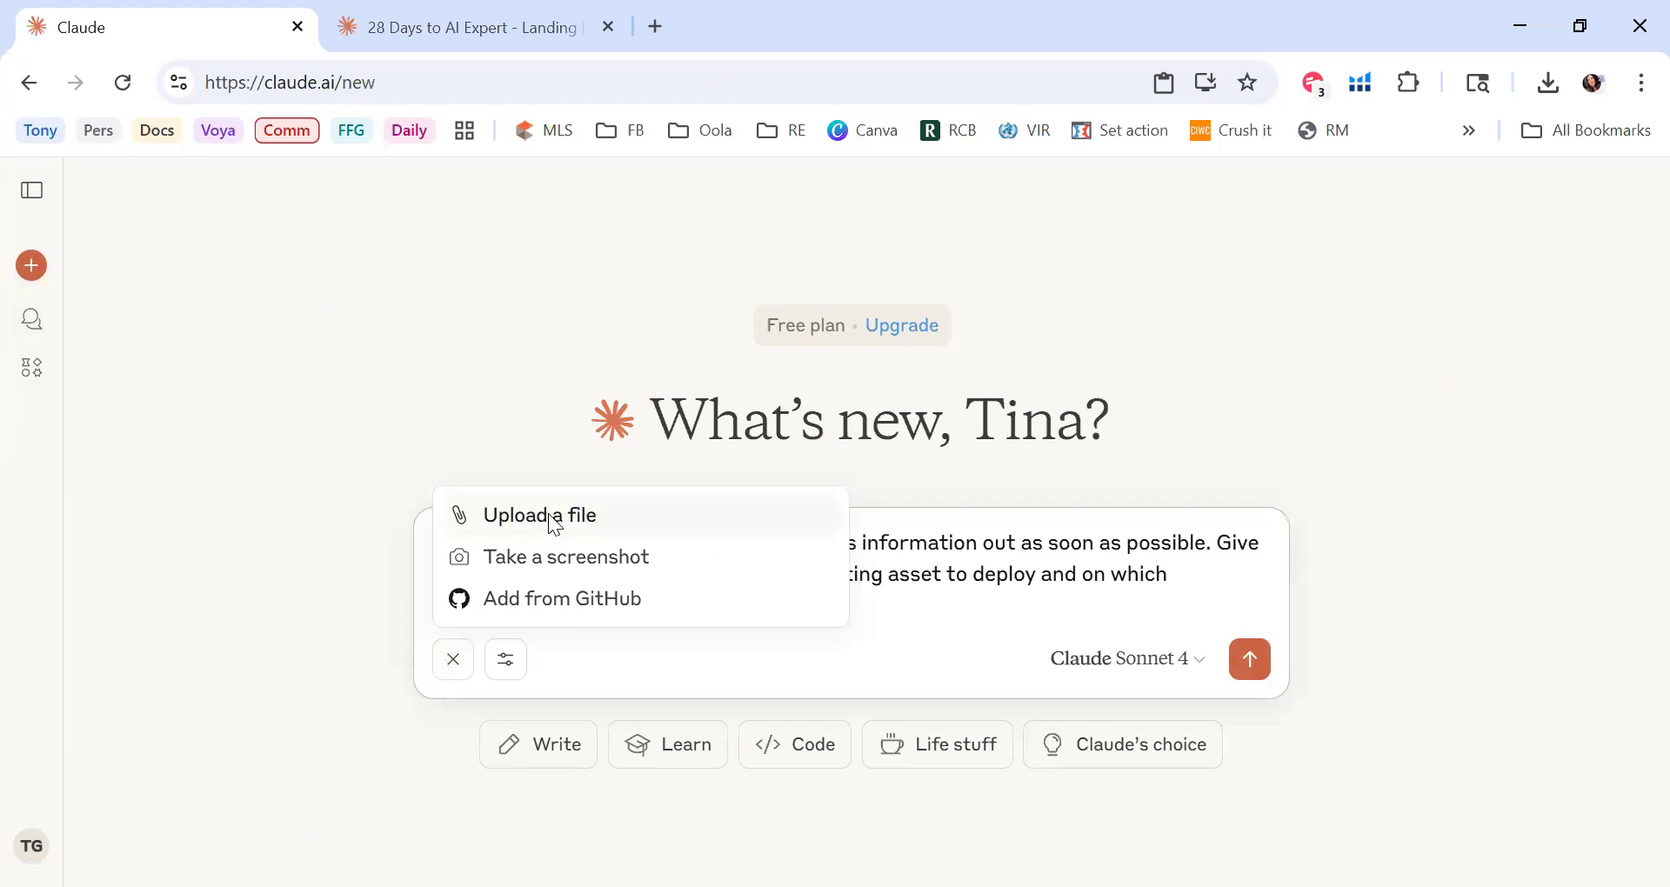
click(513, 509)
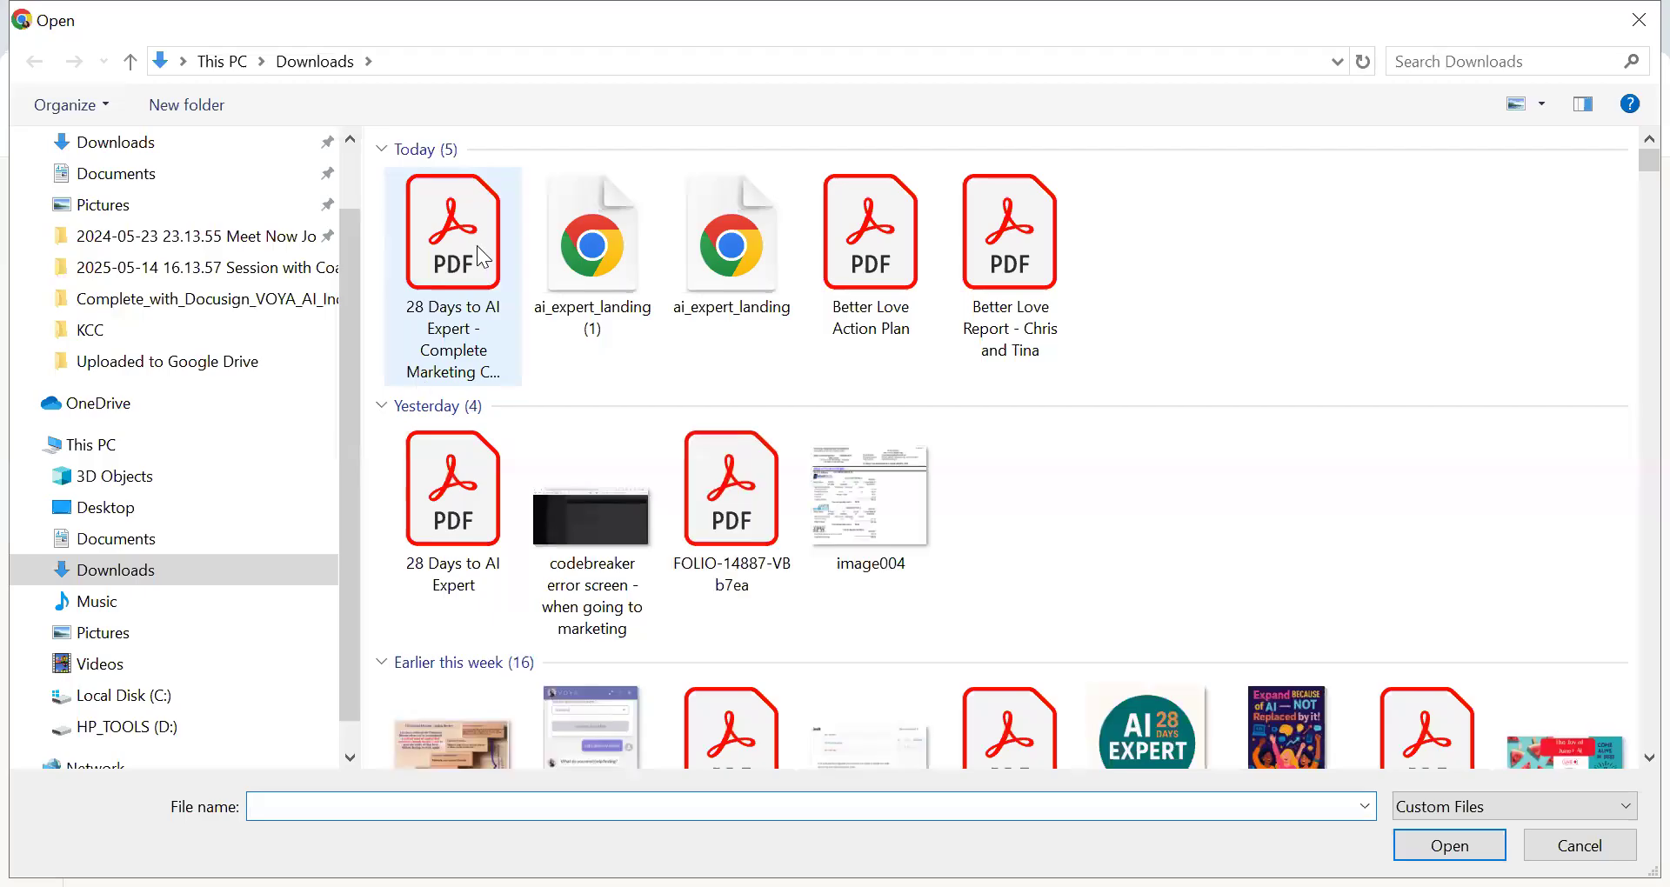
click(483, 257)
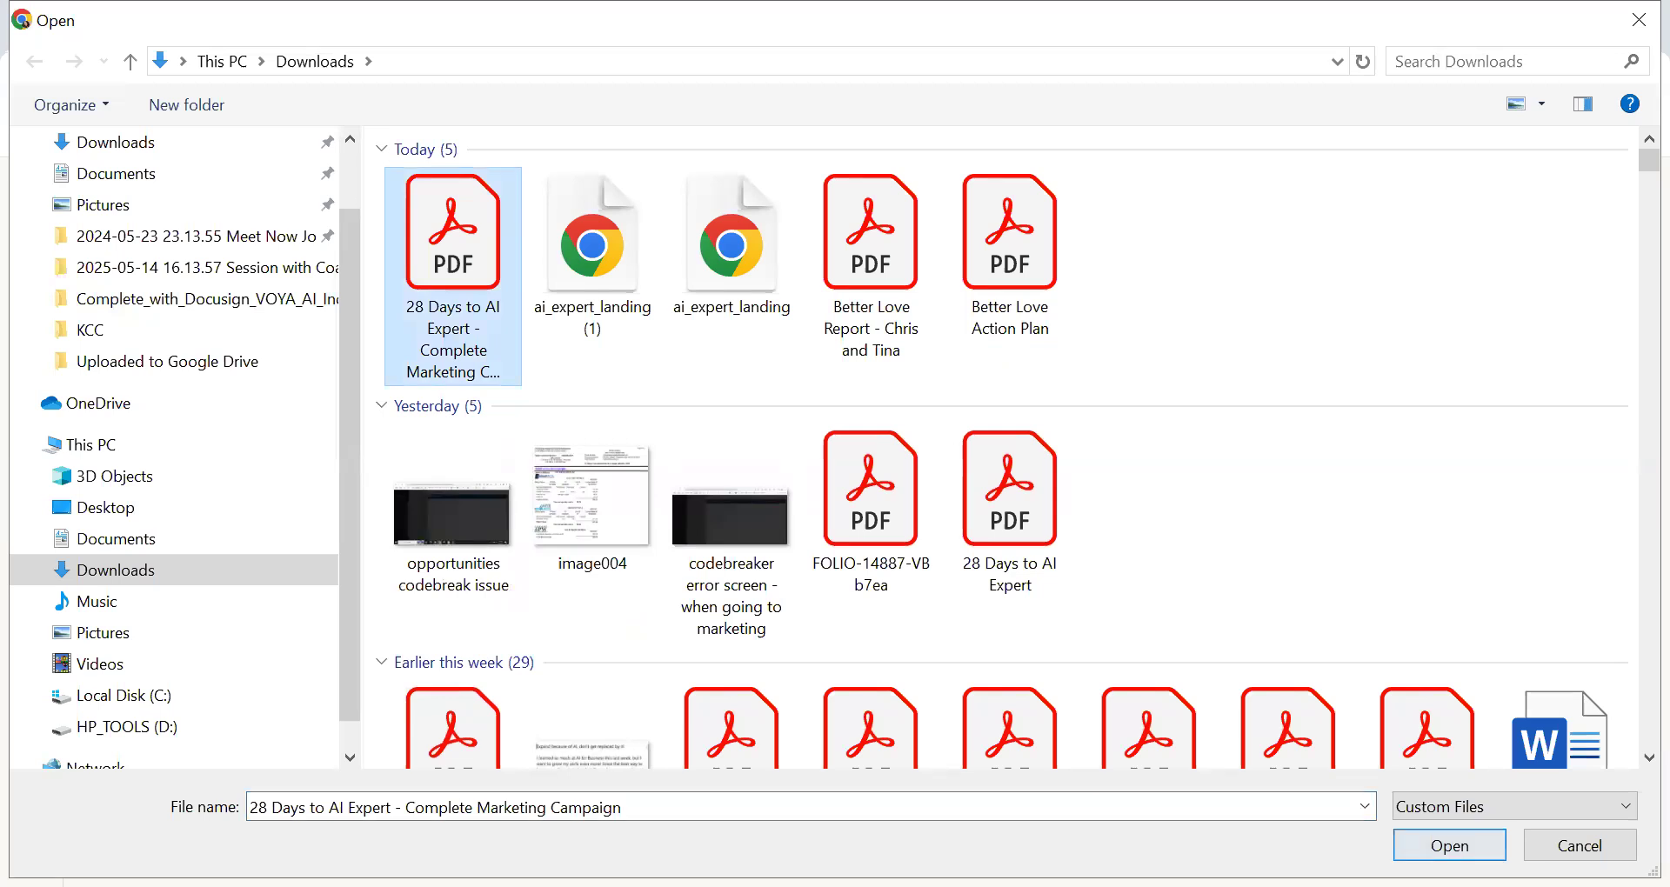
key(Return)
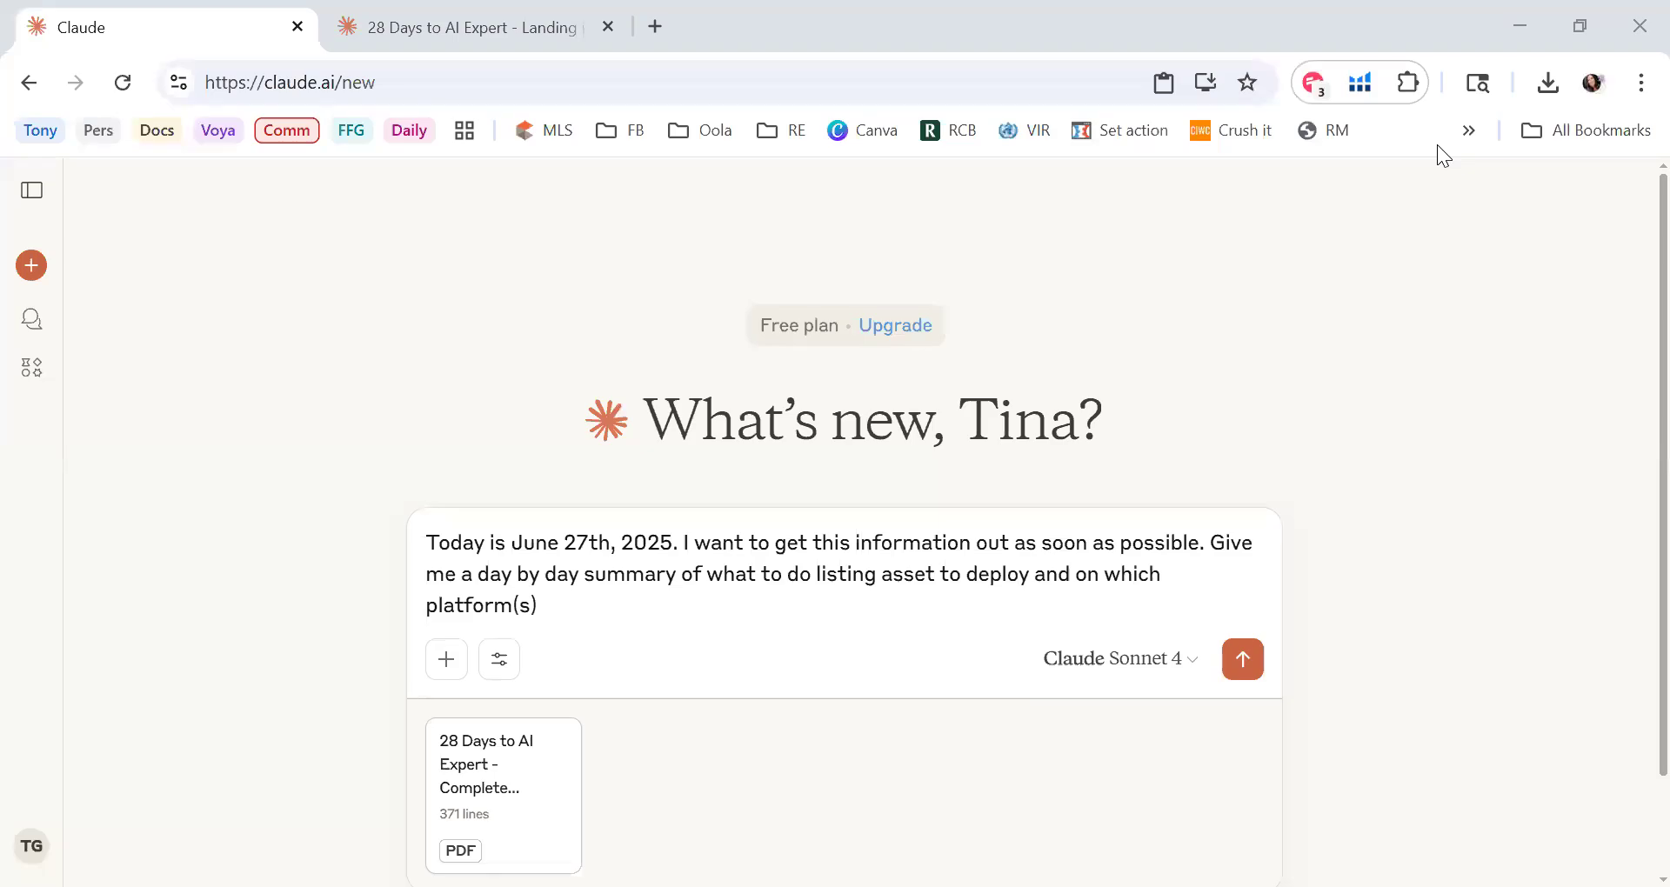
click(1237, 661)
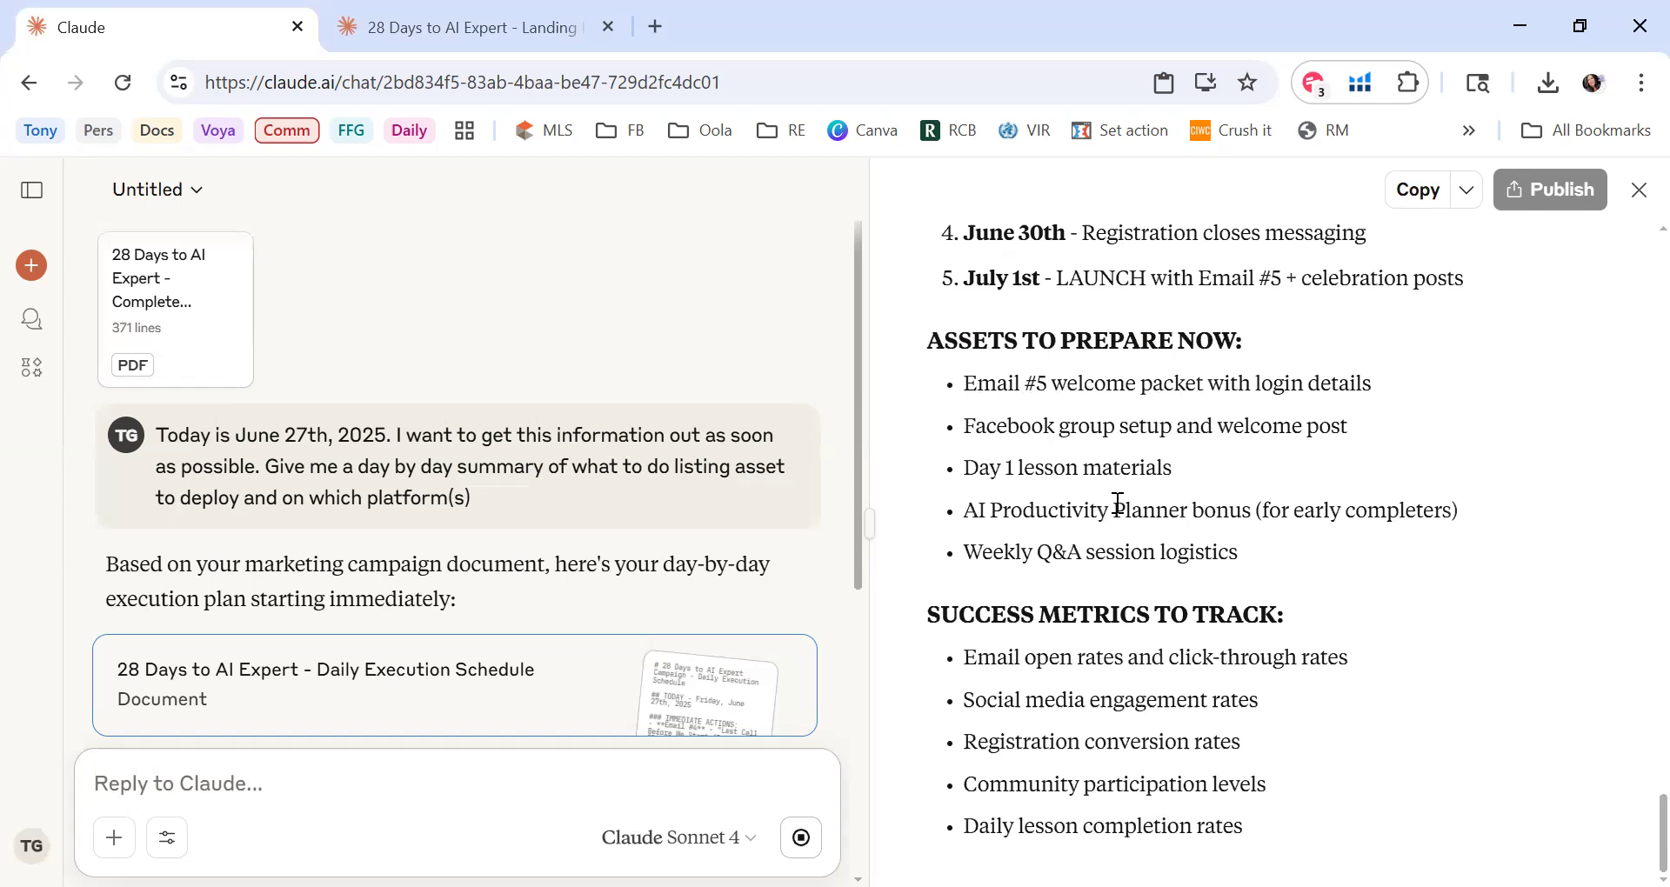
Step: Start a reply reading "You are developing this plan for me on the 27th of June 2025, so you need to recalibrate starting with email #1"
text(Yo)
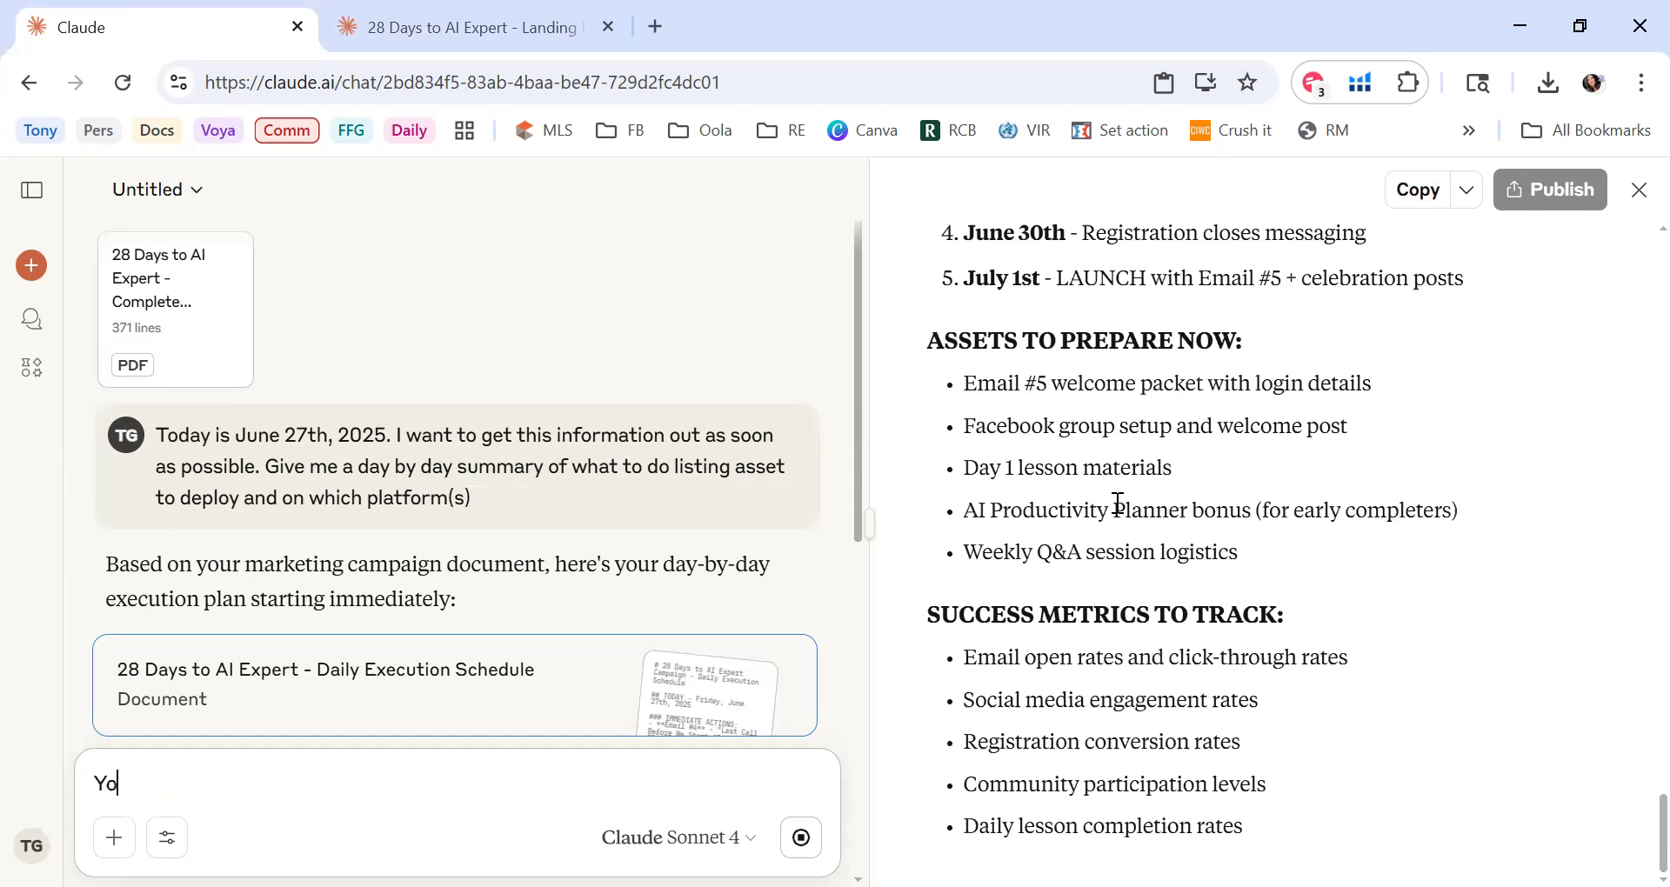
key(BackSpace)
text(ou are developing th)
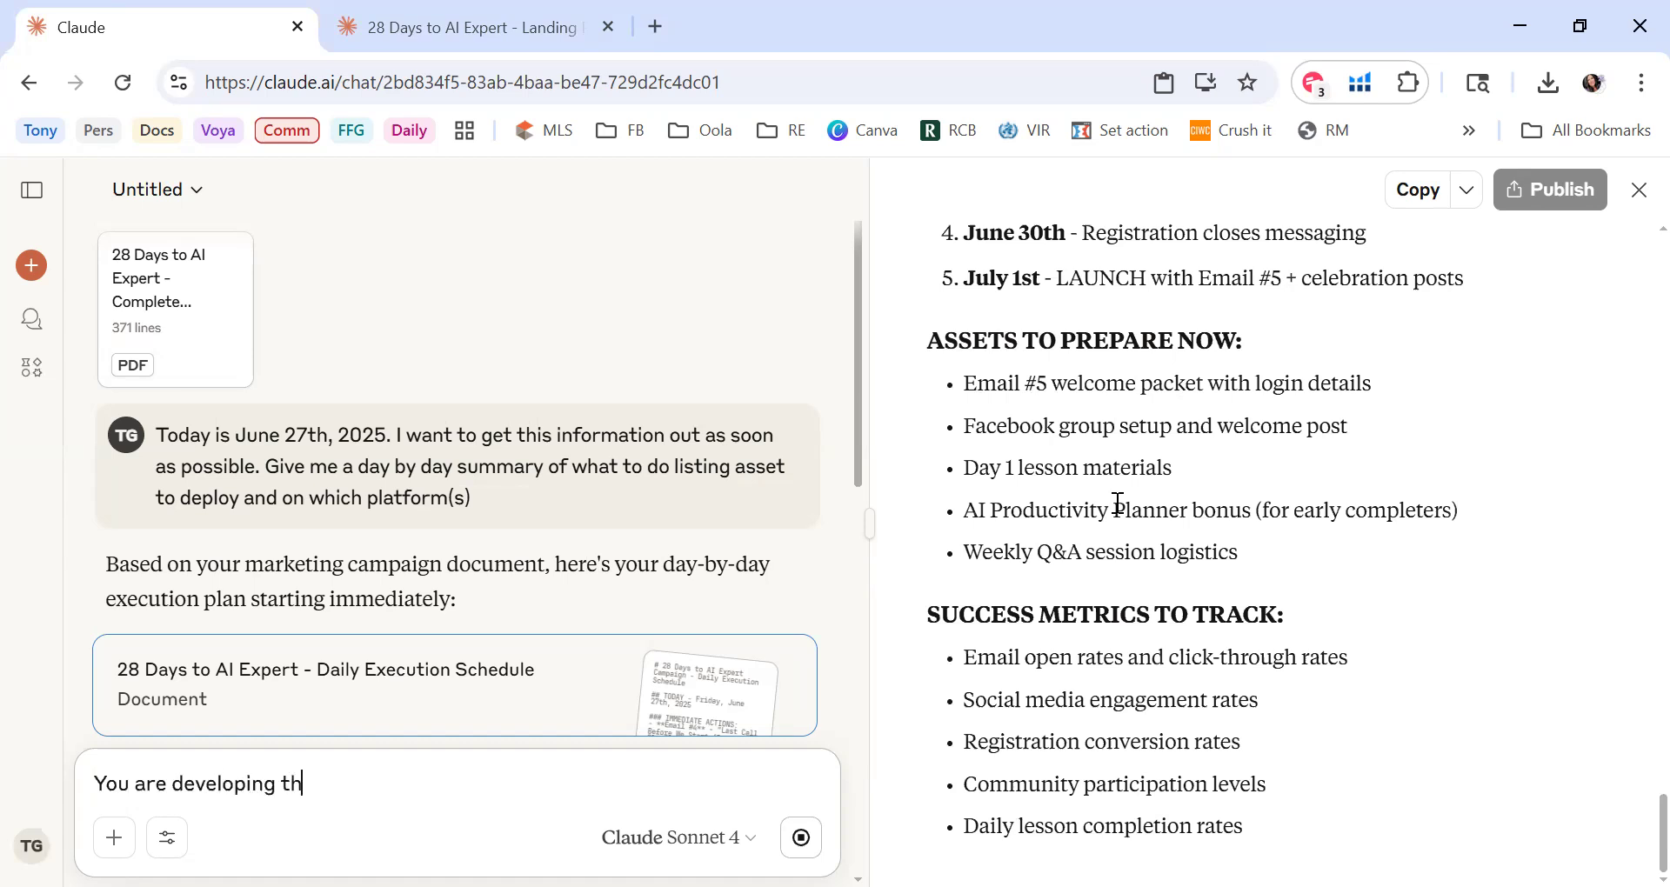
text(i s p)
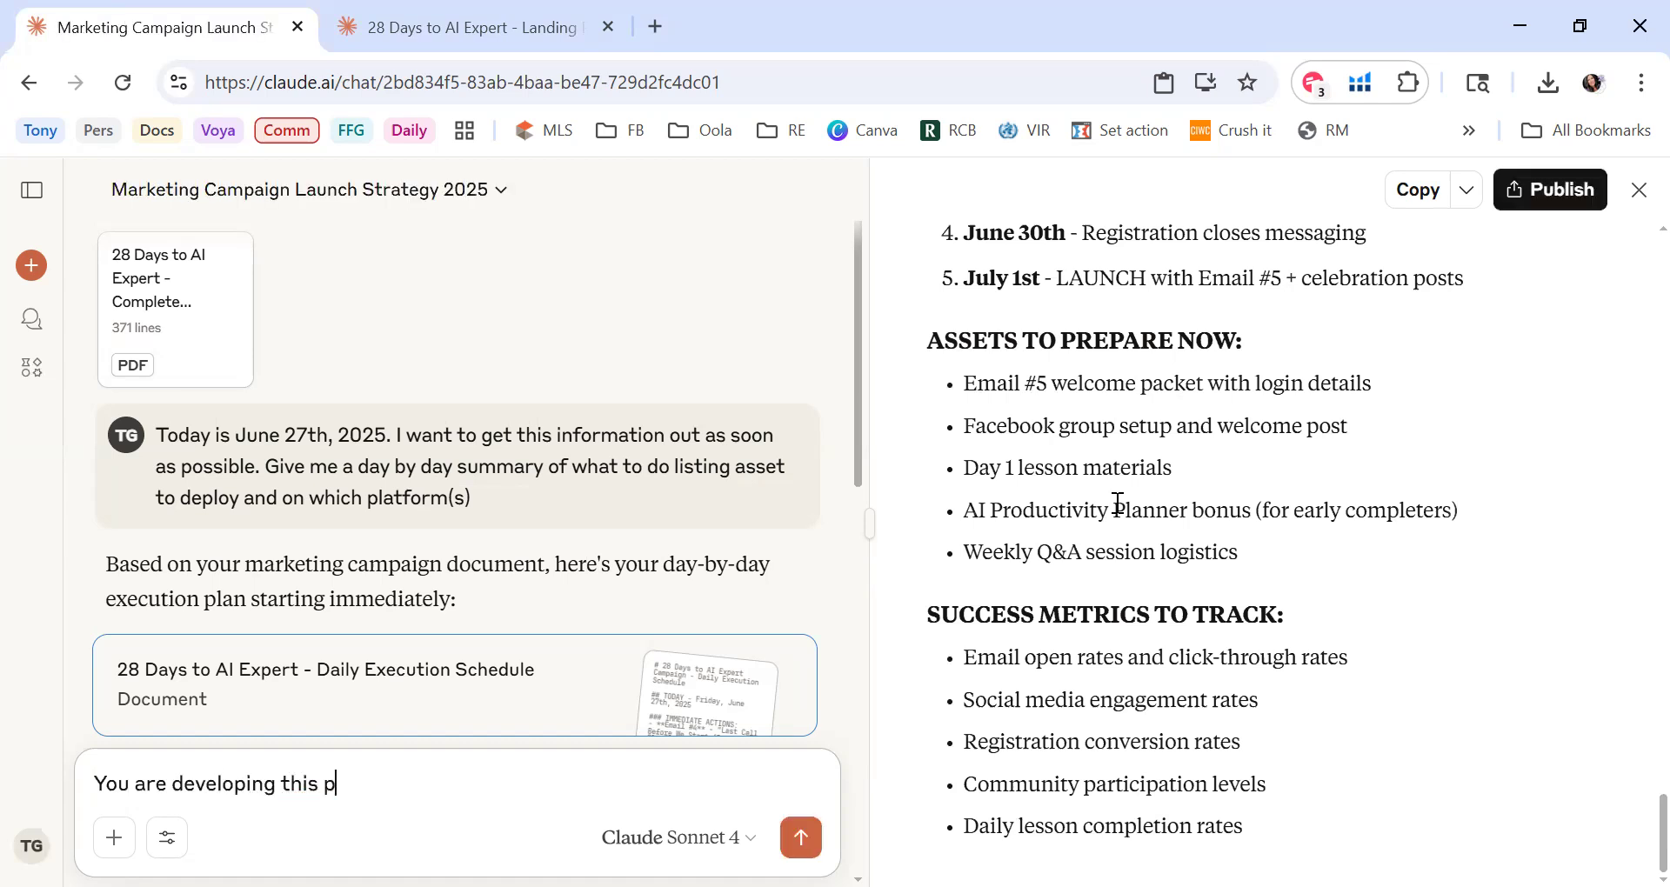
text(lan for me on the)
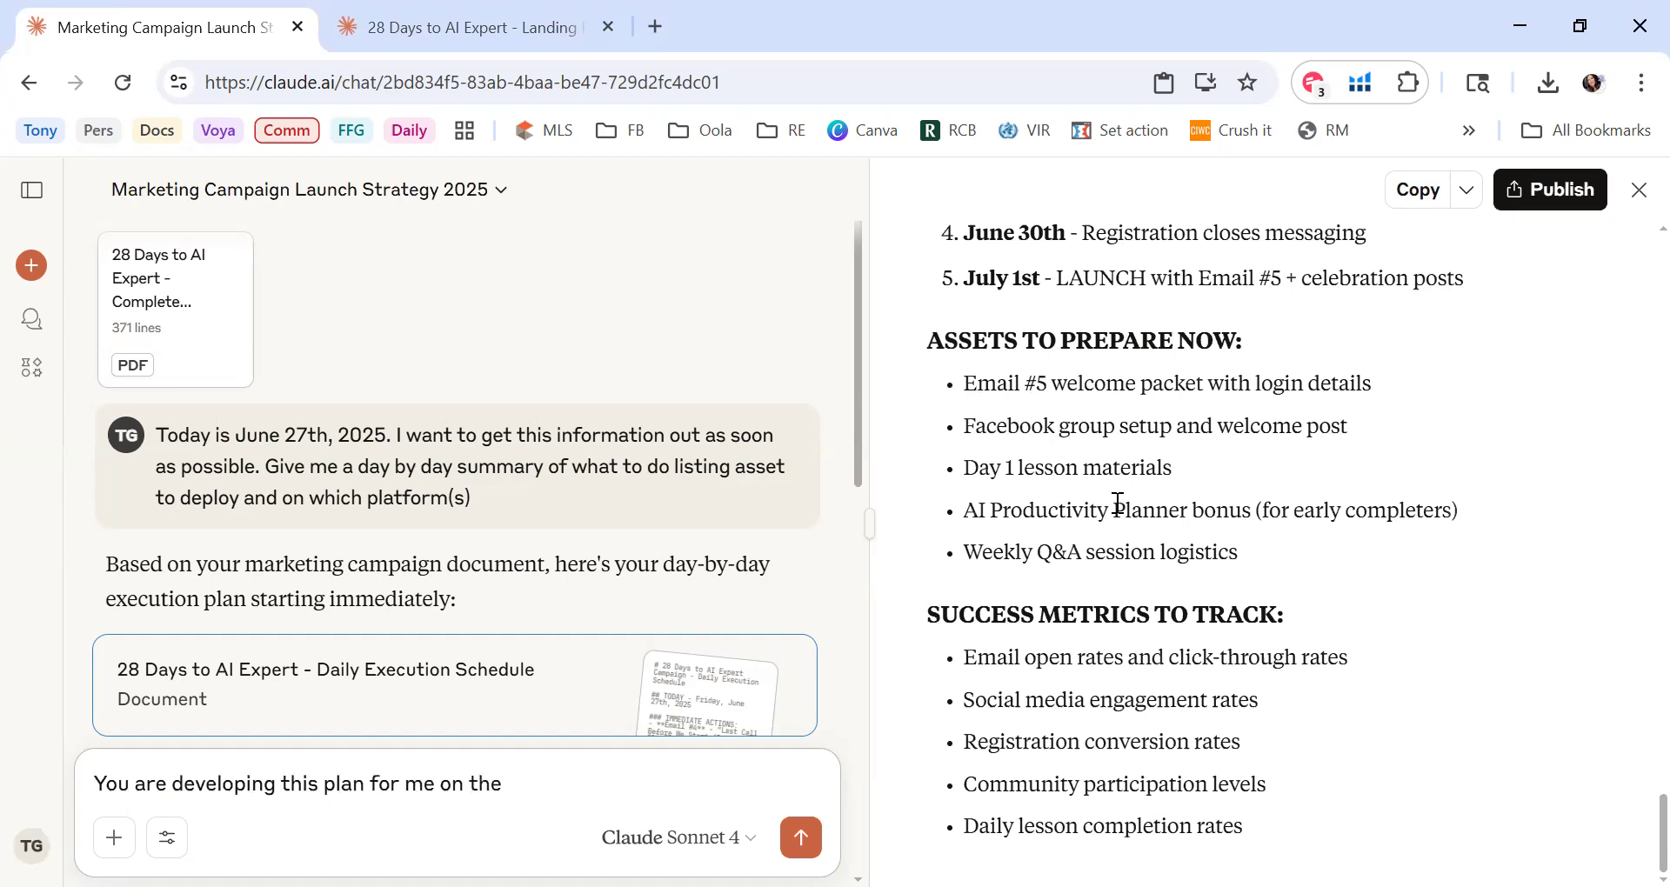
text( 27th of June 2025, so)
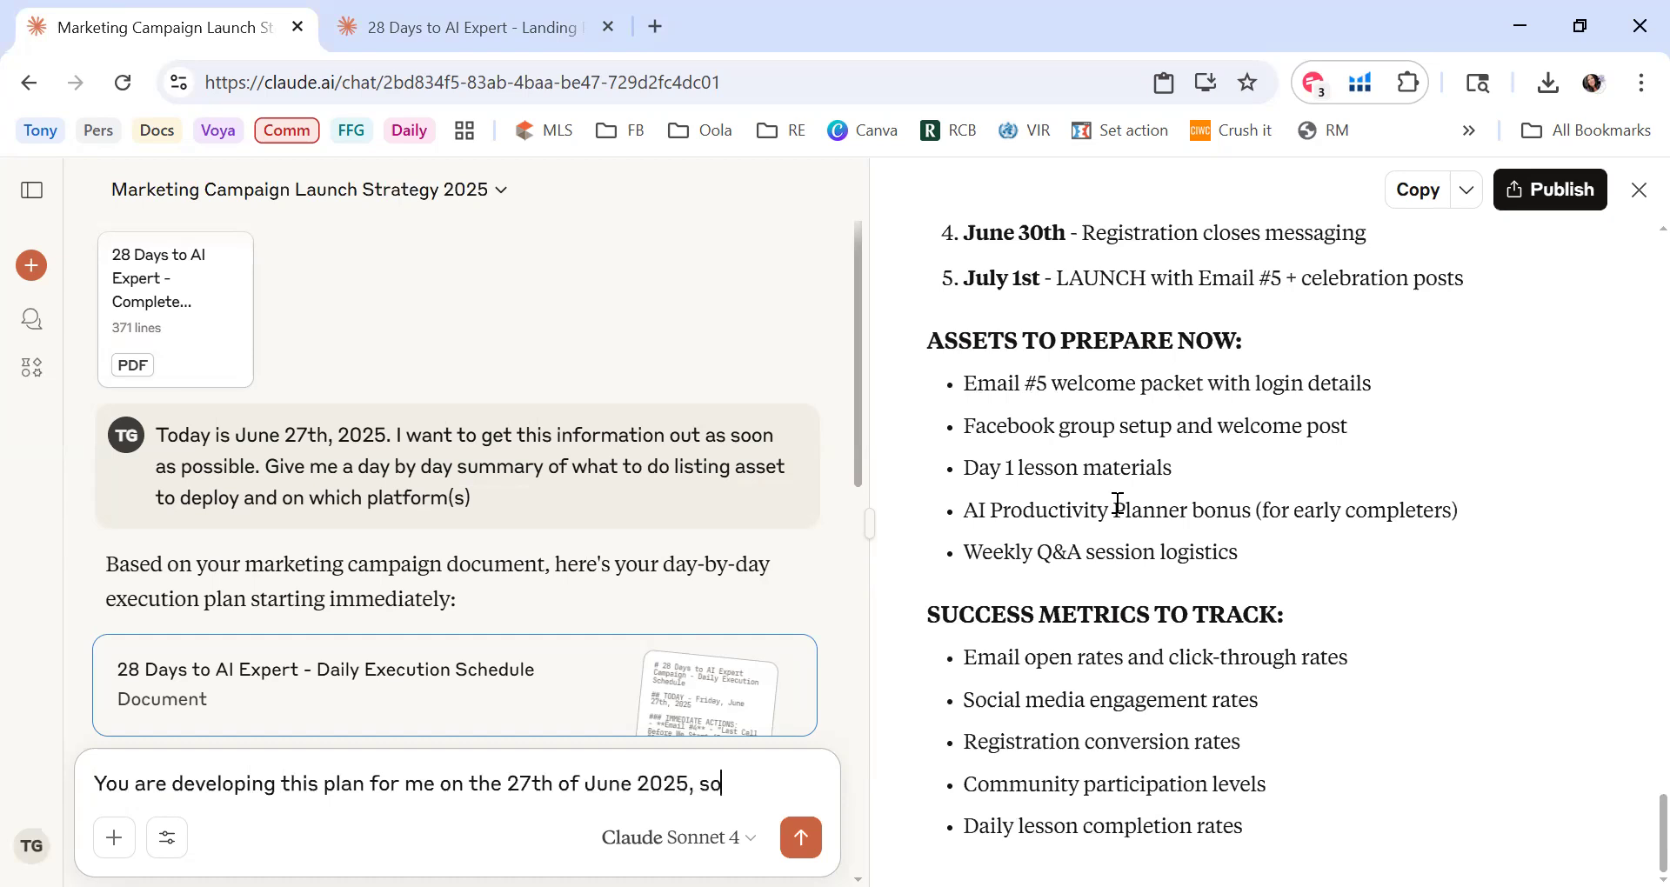
text( you need to recal)
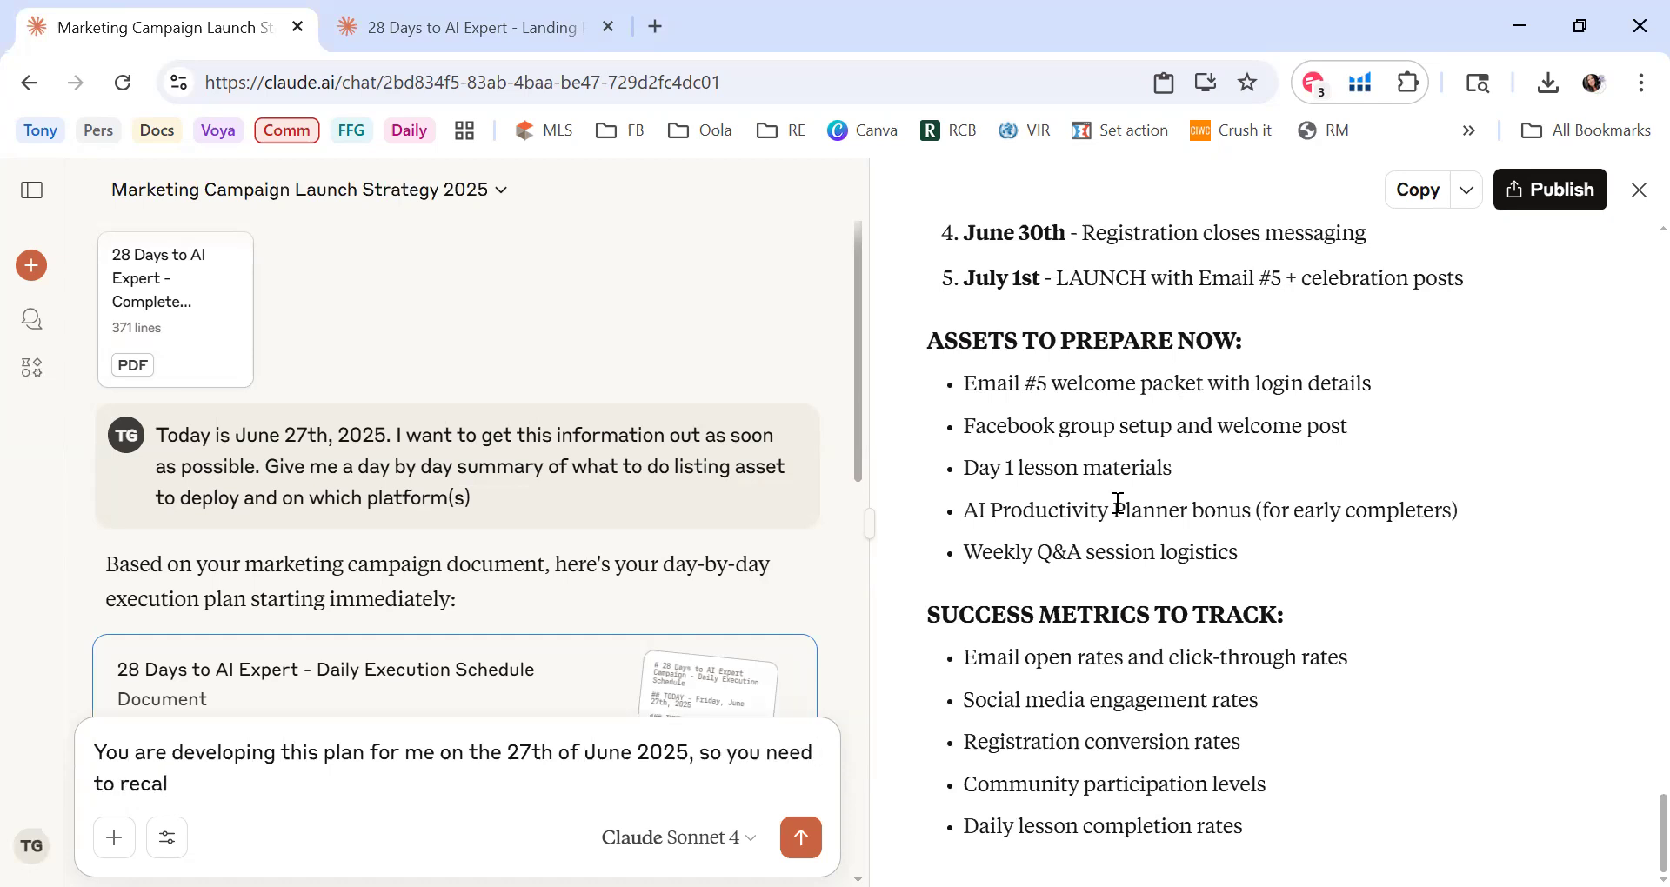
text(ibrate starting with email #1 or)
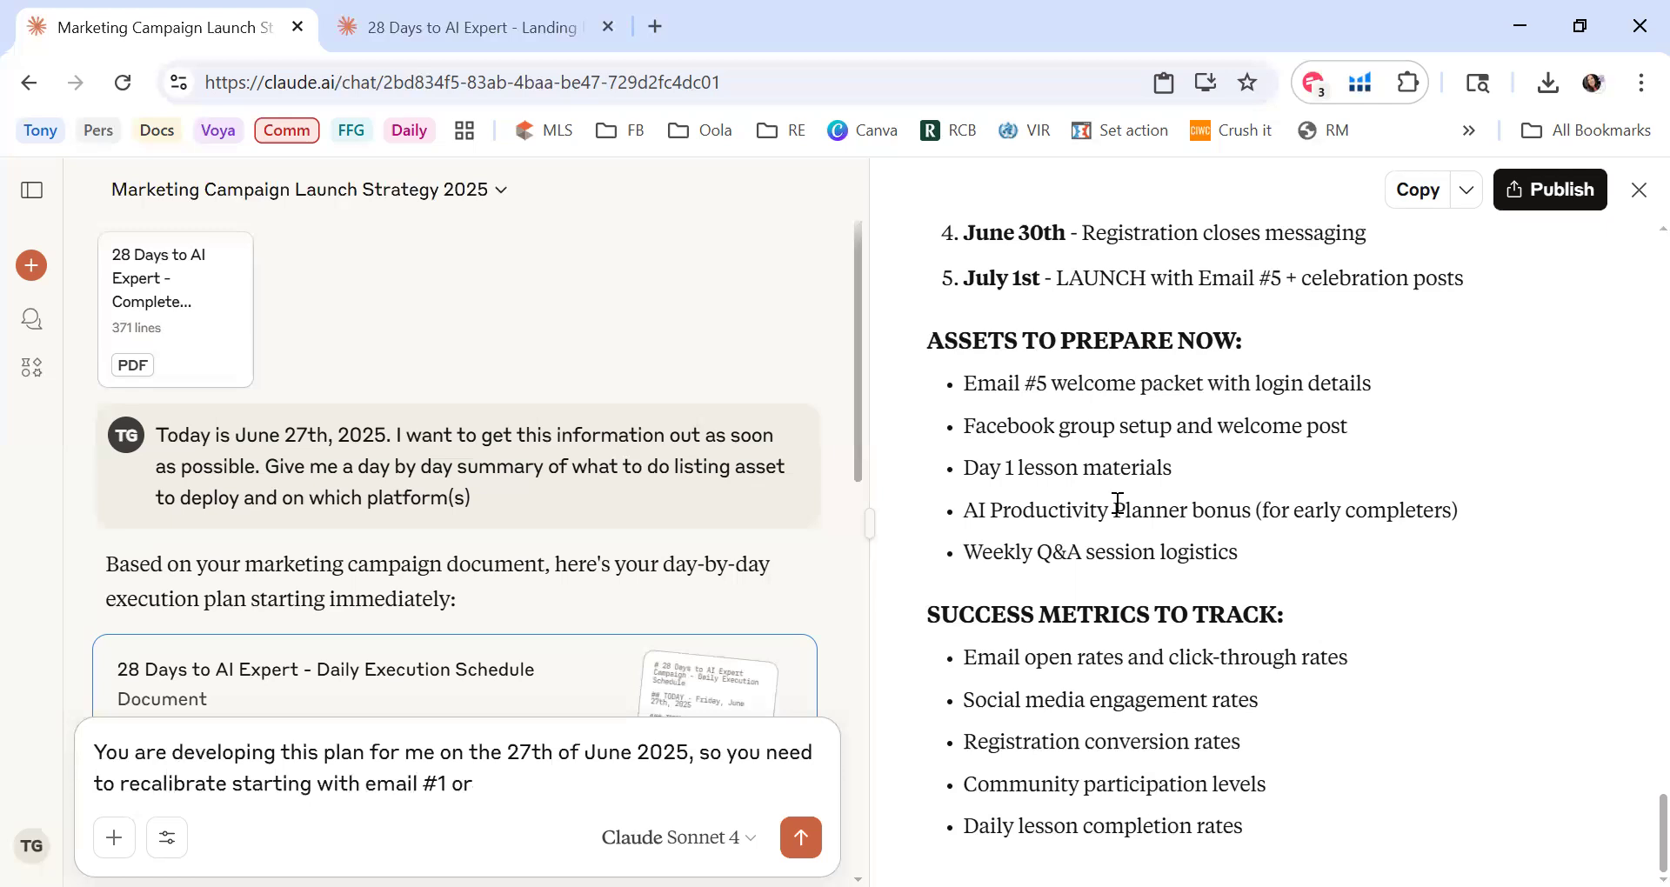
Step: Add "or the plan isn't very comprehensive unless you think emails 1-3 are irrelevant?", correct the last word's spelling, and send the message
text(the plan isn't very compre)
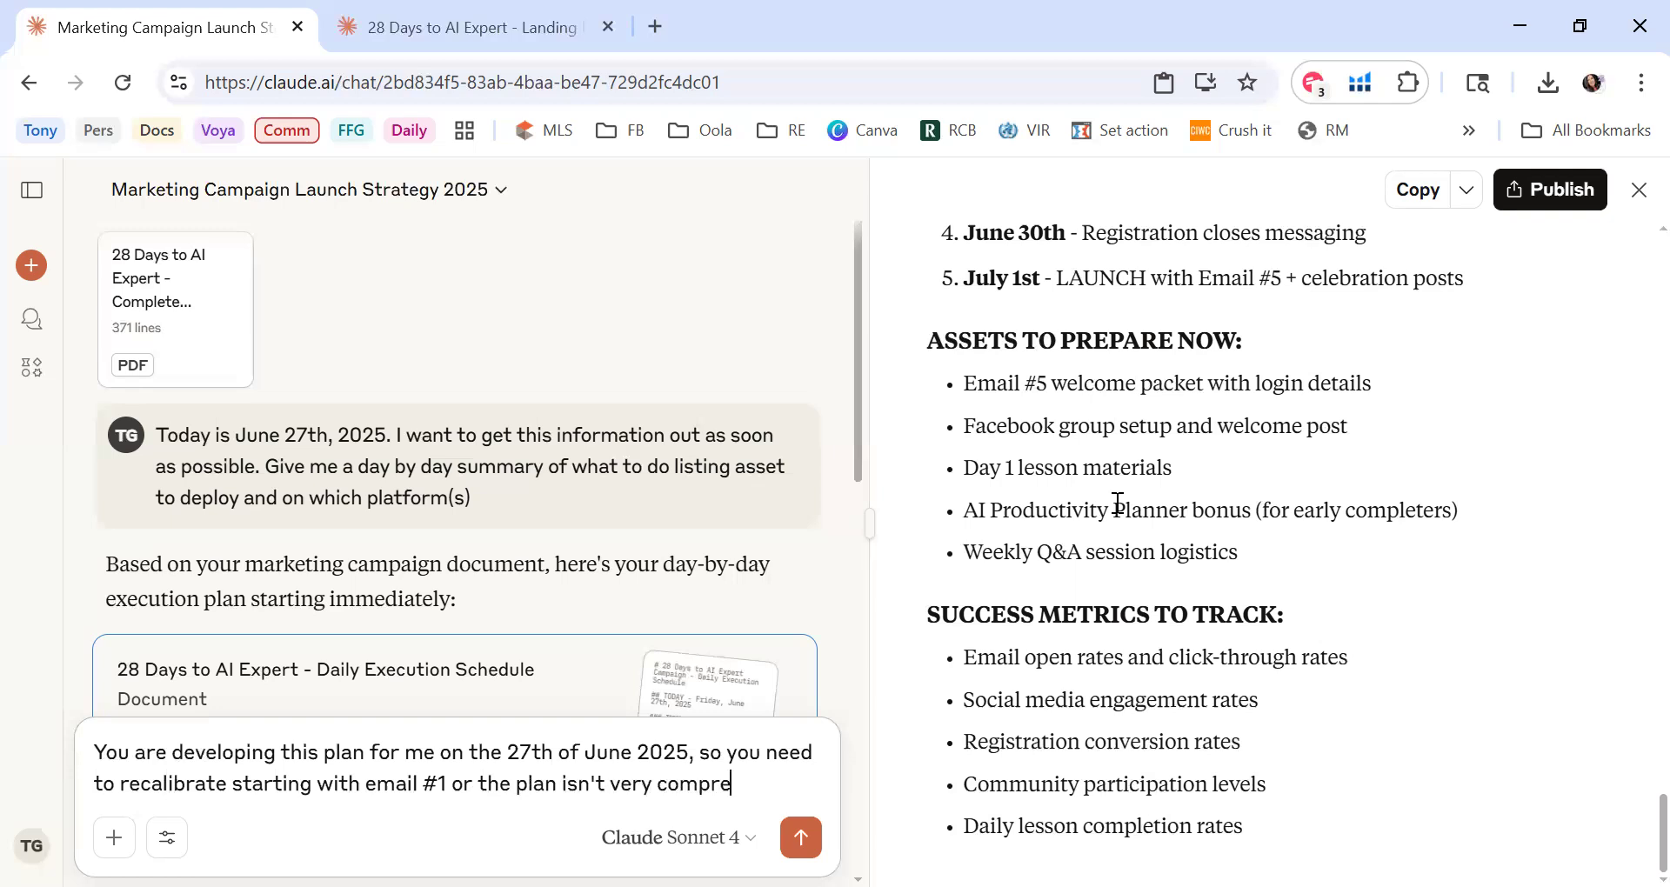
text(hensive un)
text(less you think emails 1-3 are irre)
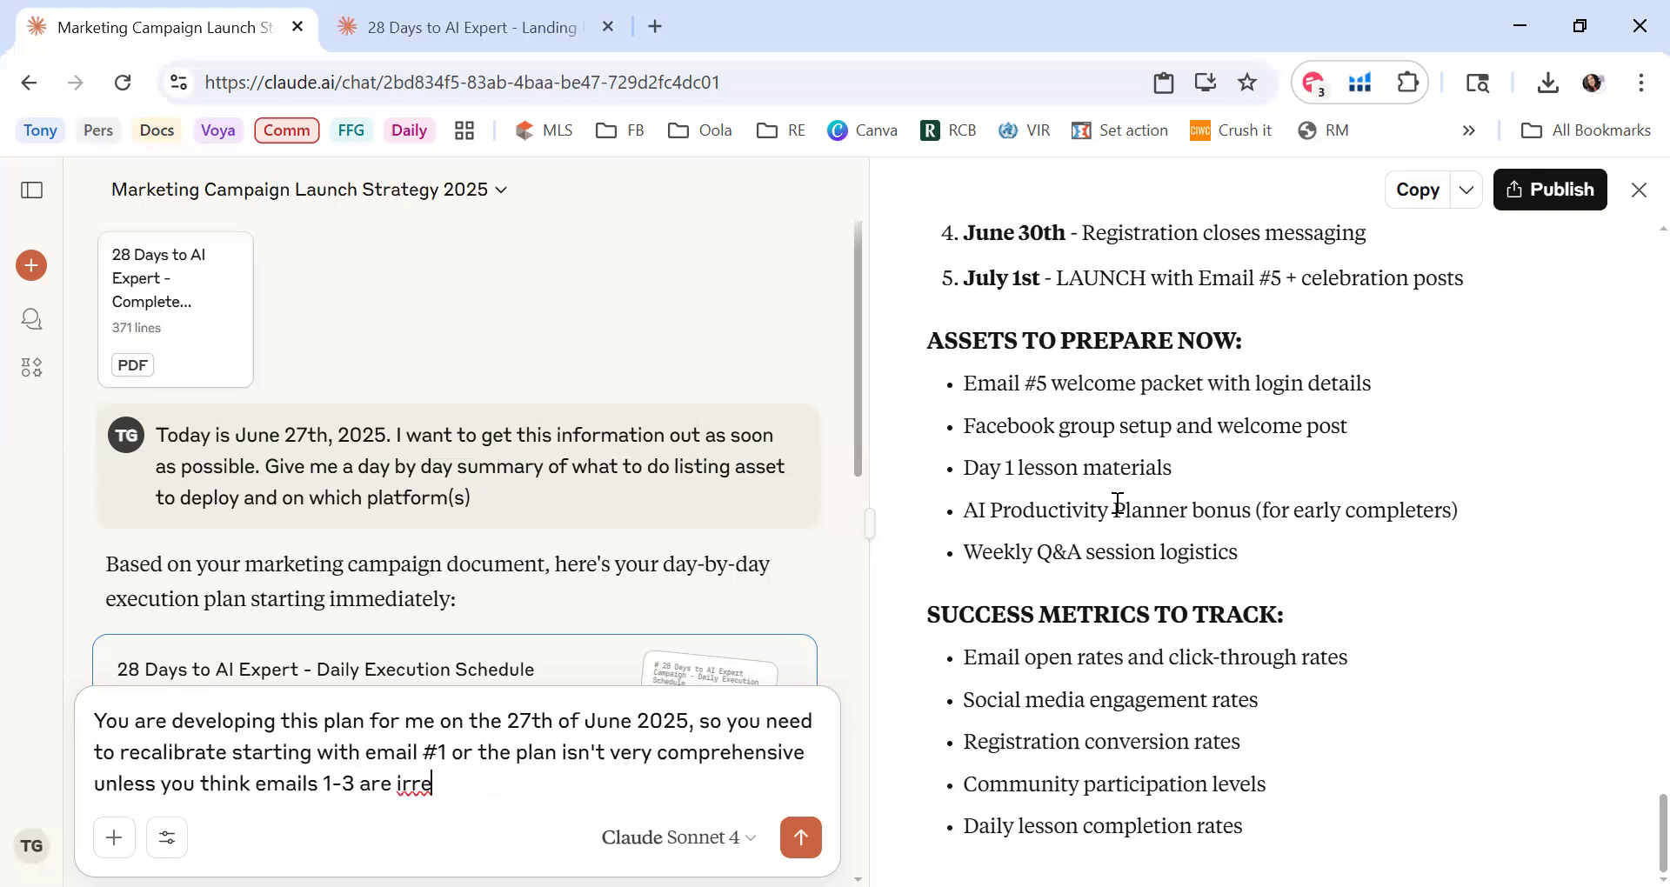
text(nt?)
right_click(445, 787)
click(578, 180)
click(801, 838)
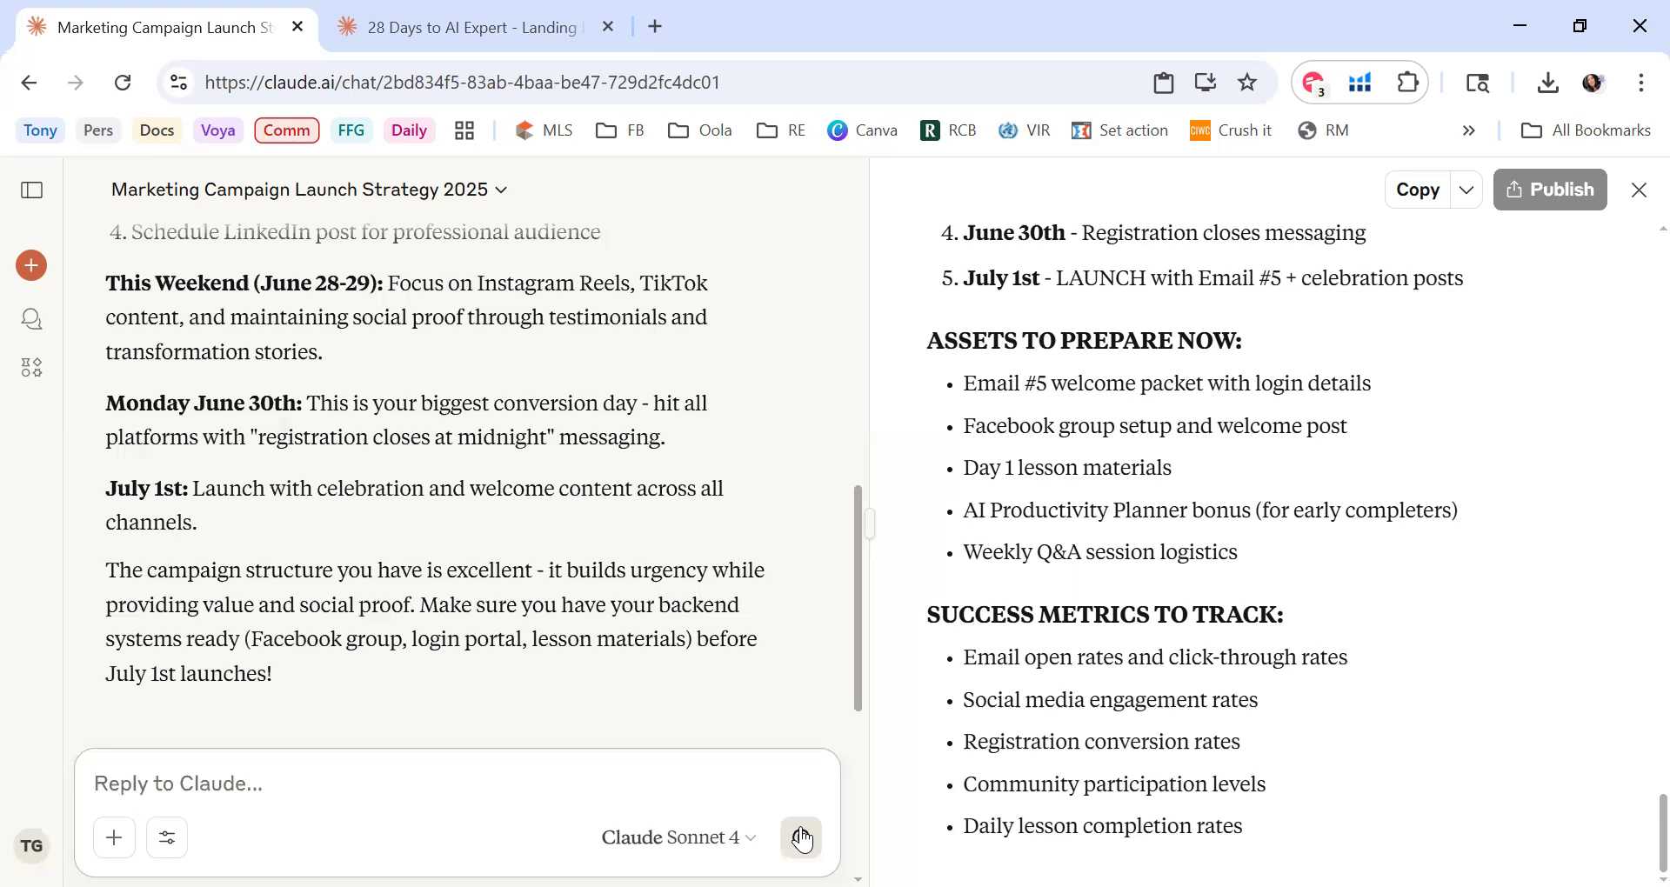
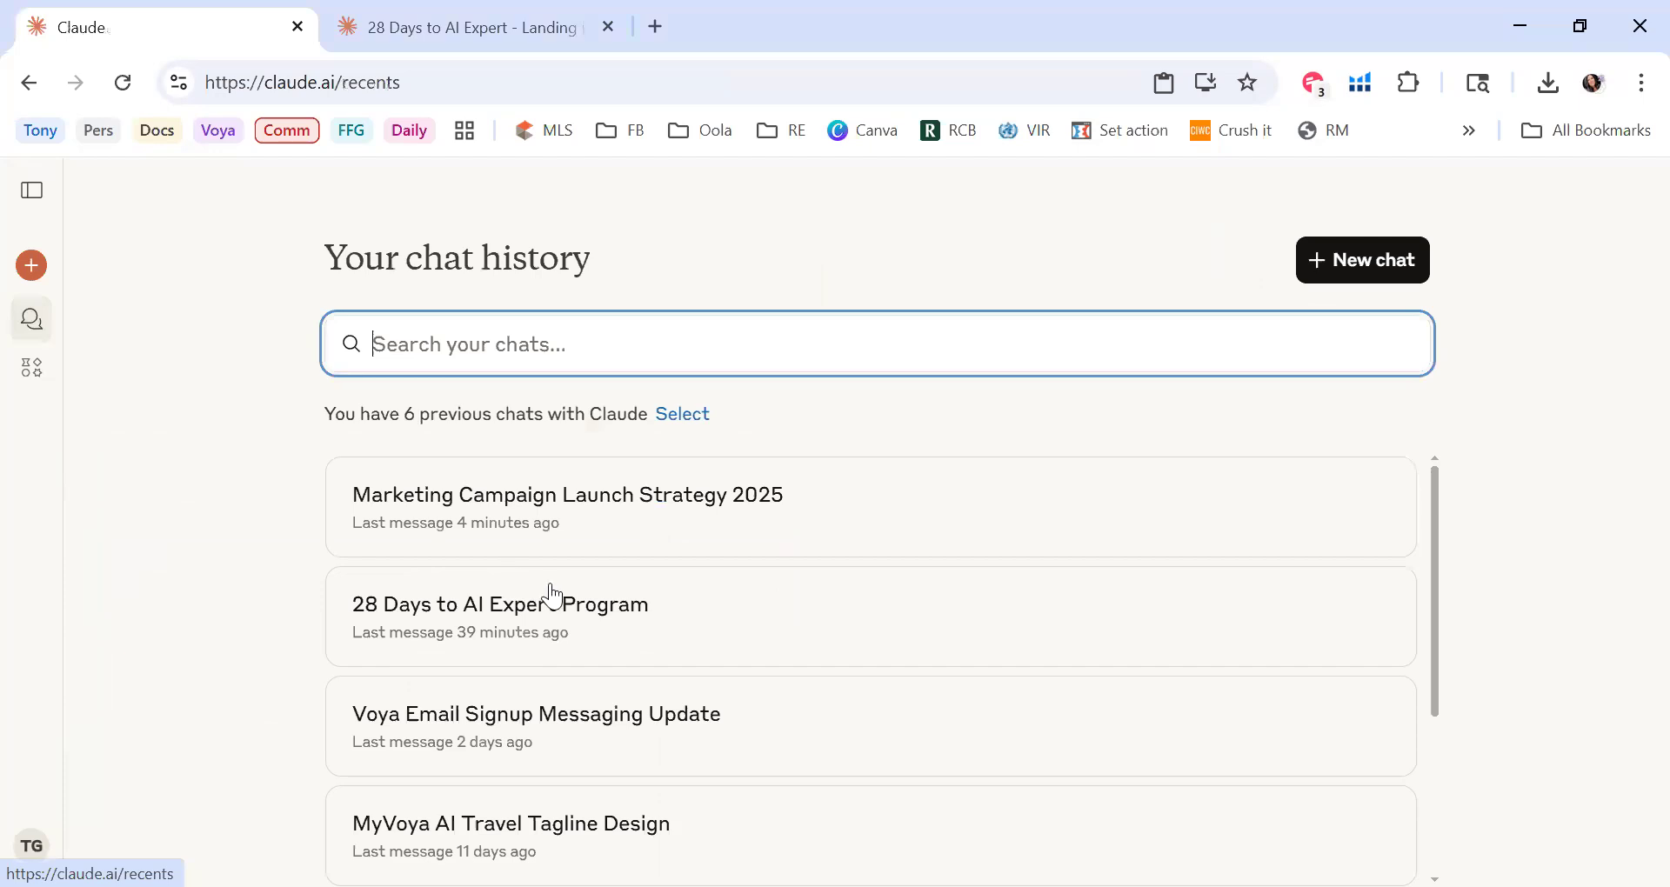
Step: Open the 28 Days to AI Expert Program chat and examine the landing page request and the reply's key features, including the video section
click(546, 625)
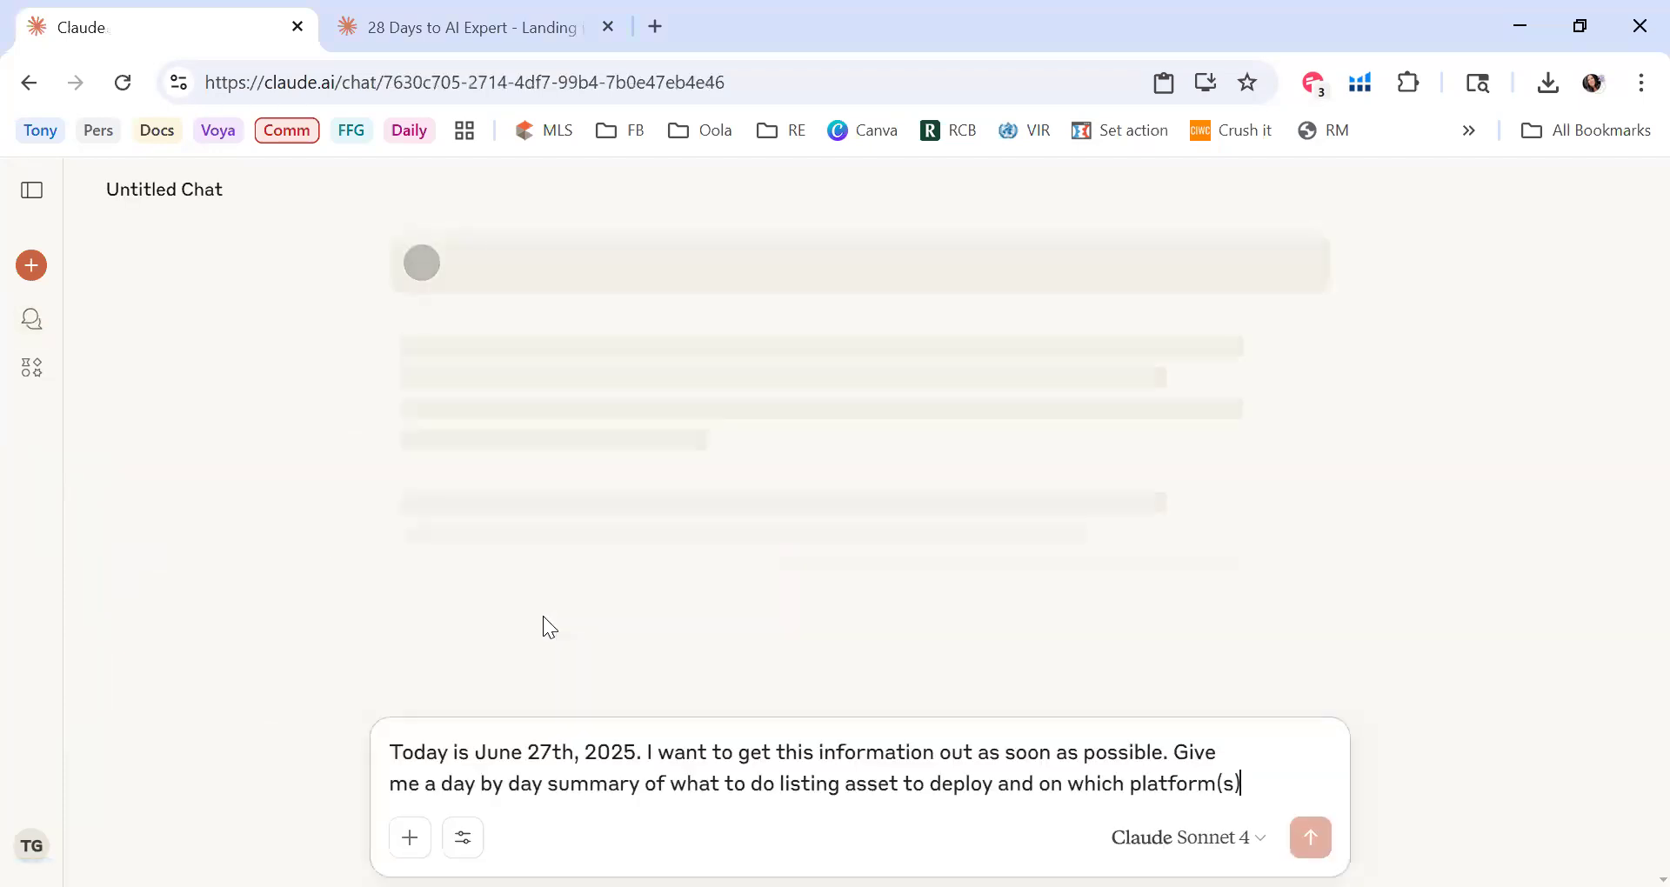
scroll(1197, 414, up, 20)
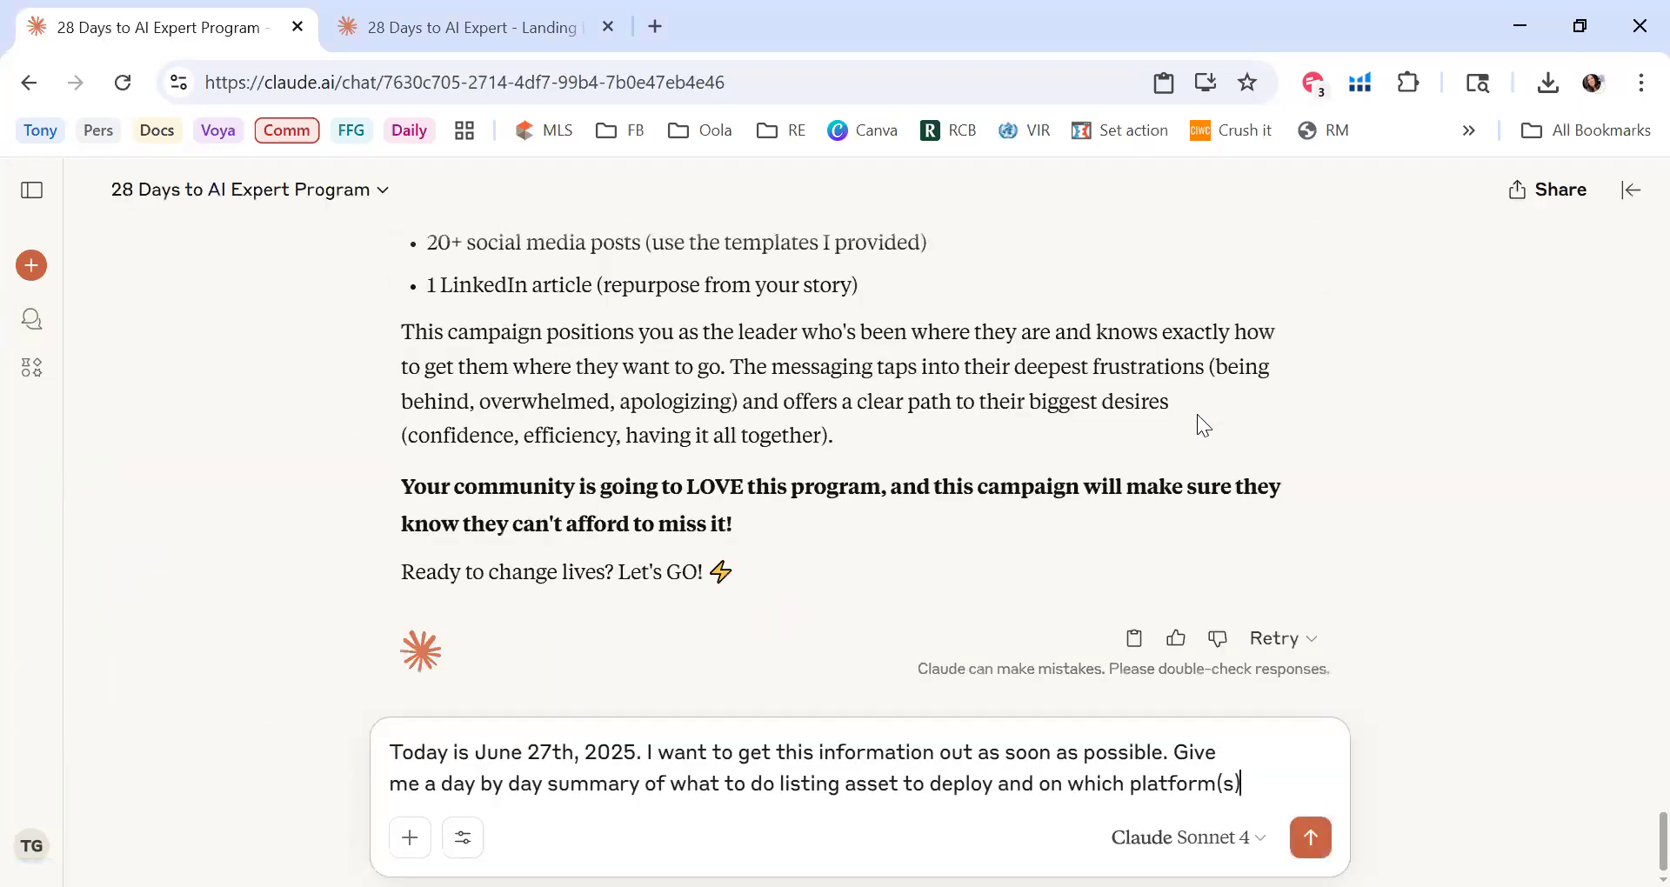
scroll(1196, 426, up, 20)
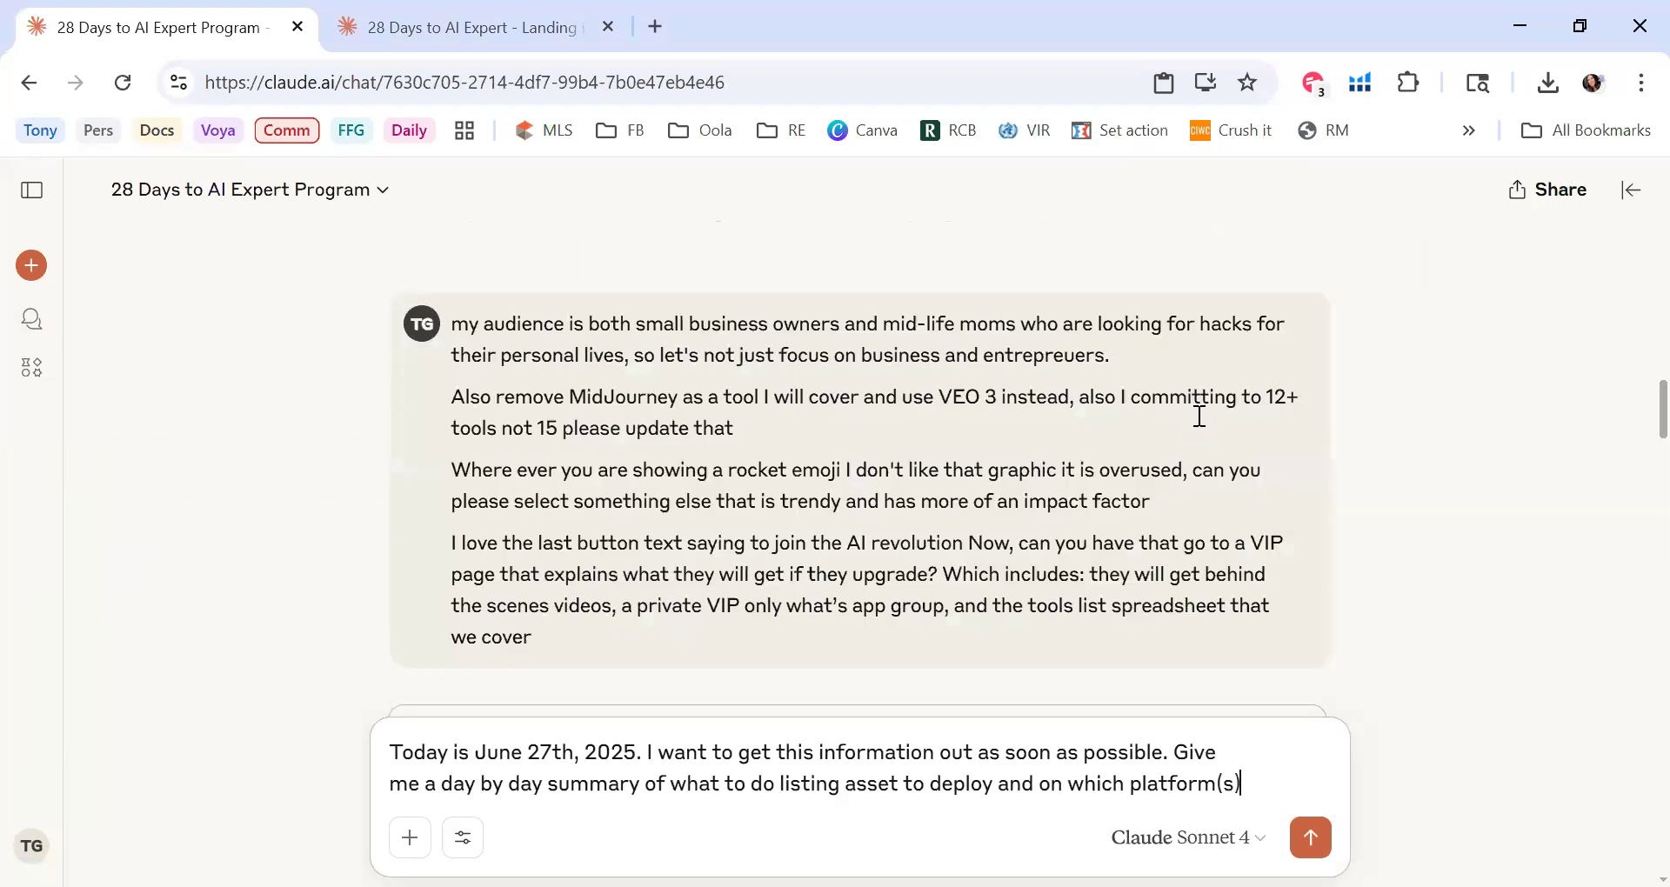
scroll(1197, 427, up, 5)
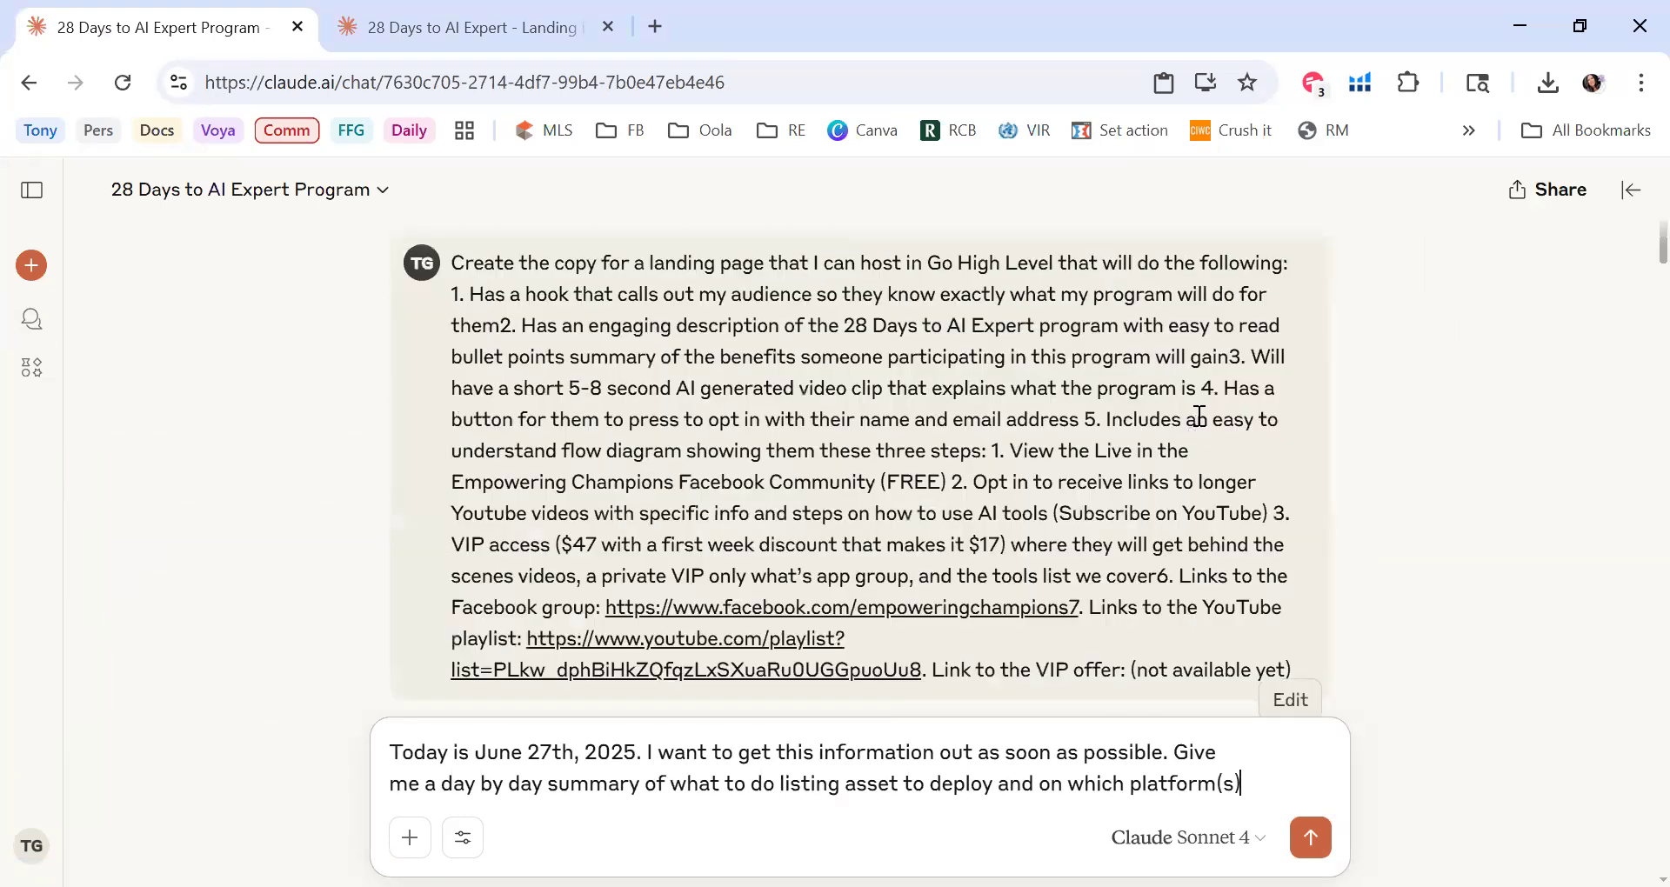
scroll(721, 411, down, 10)
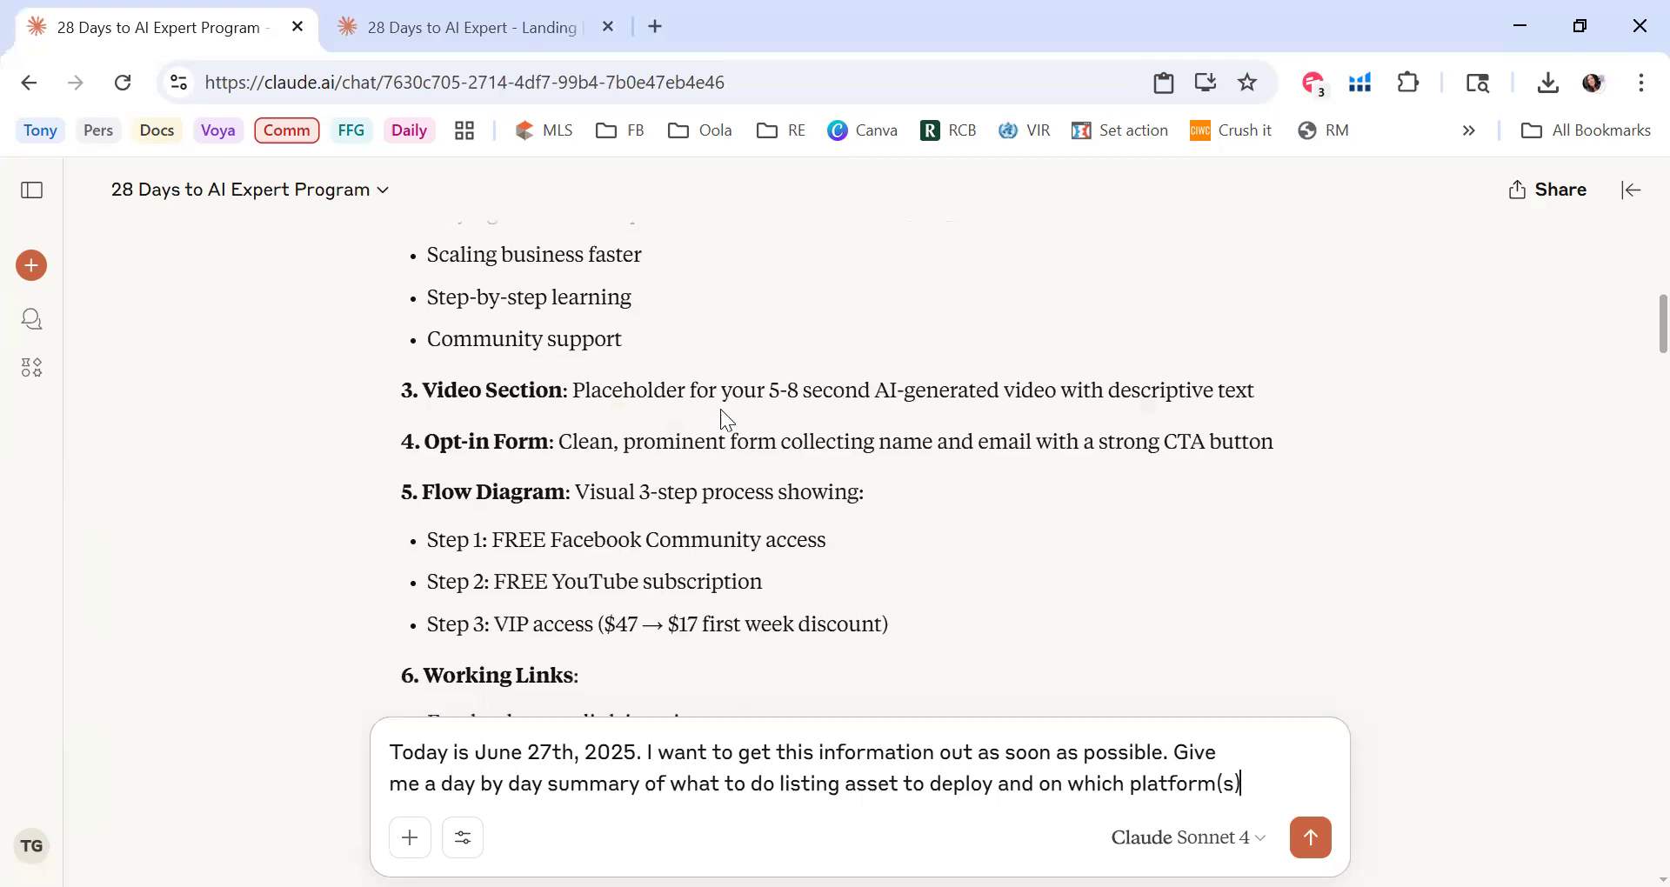
scroll(721, 408, up, 3)
scroll(720, 409, up, 1)
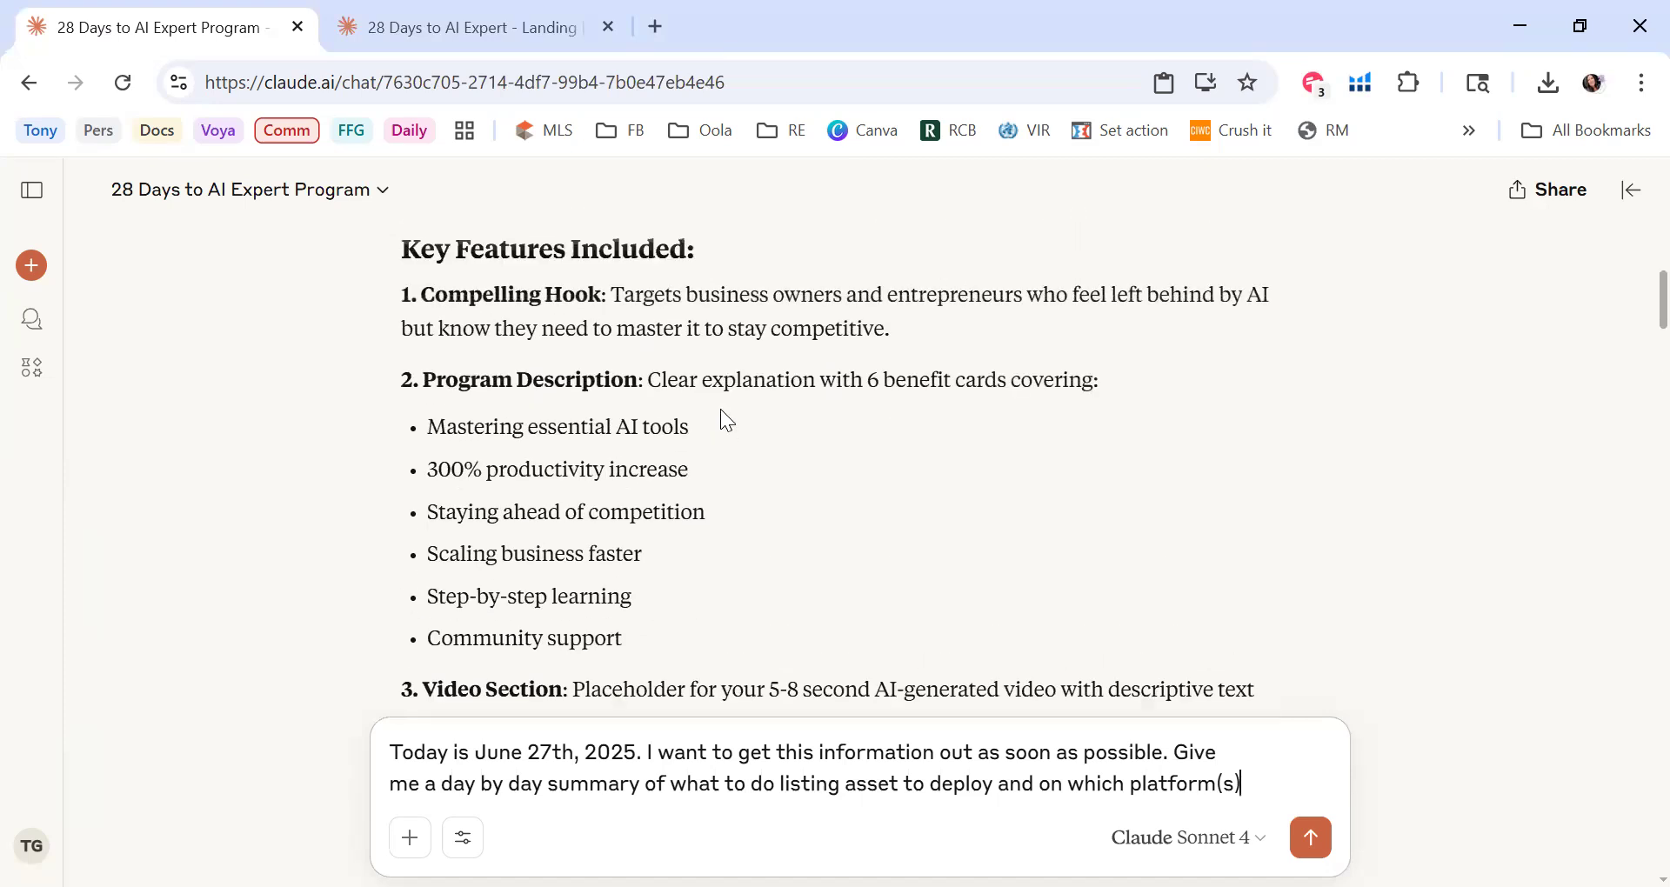
scroll(721, 409, down, 7)
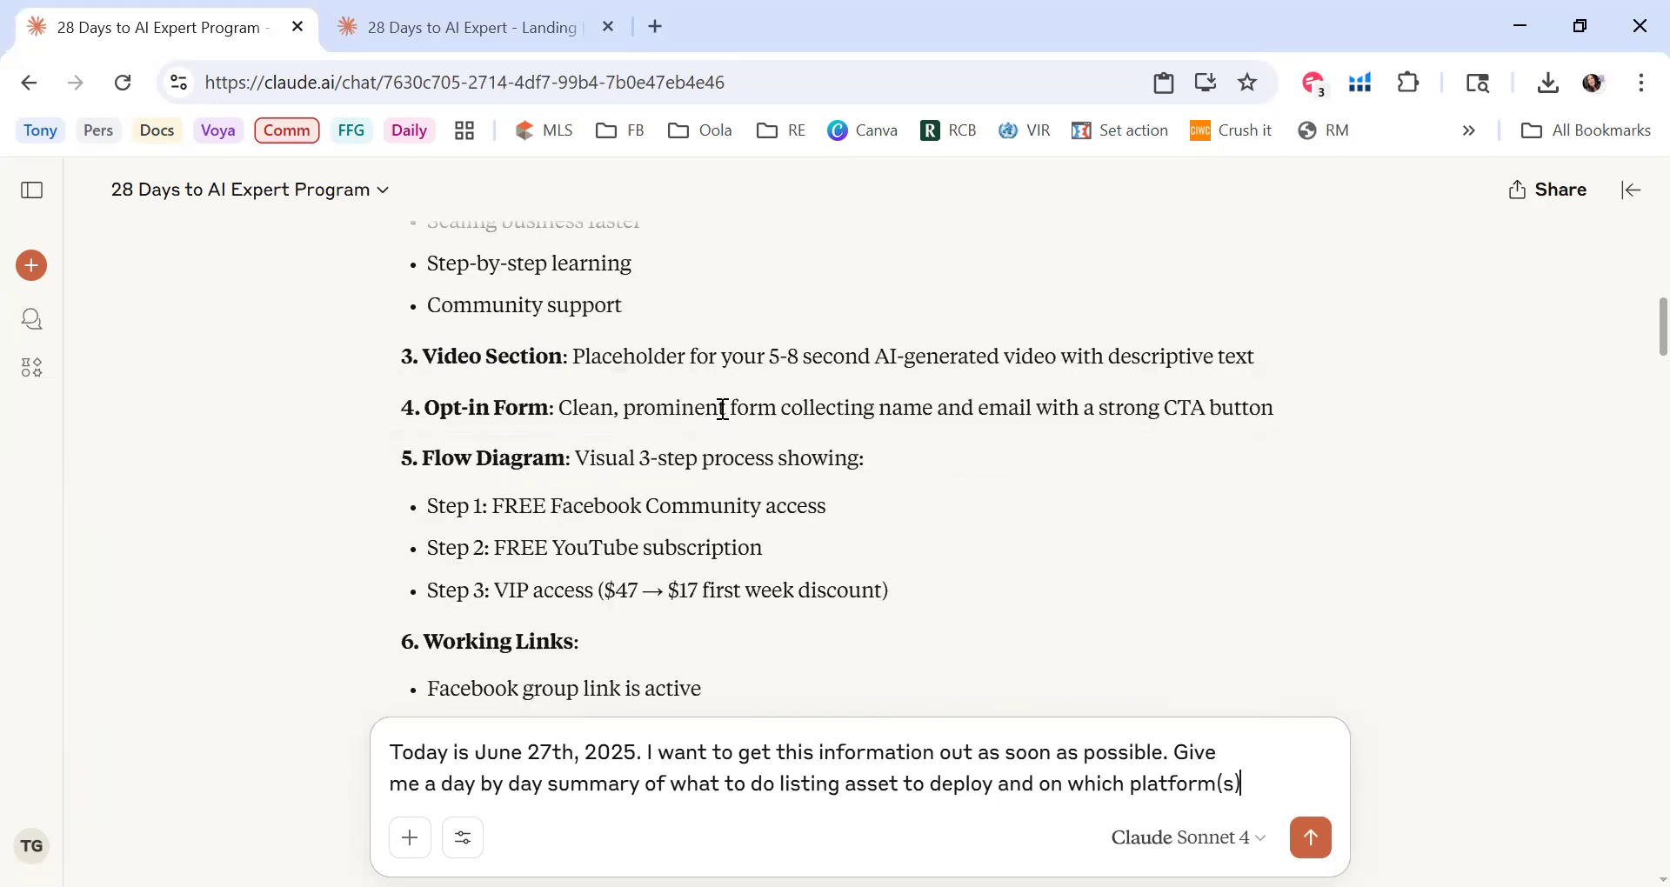
scroll(720, 409, down, 6)
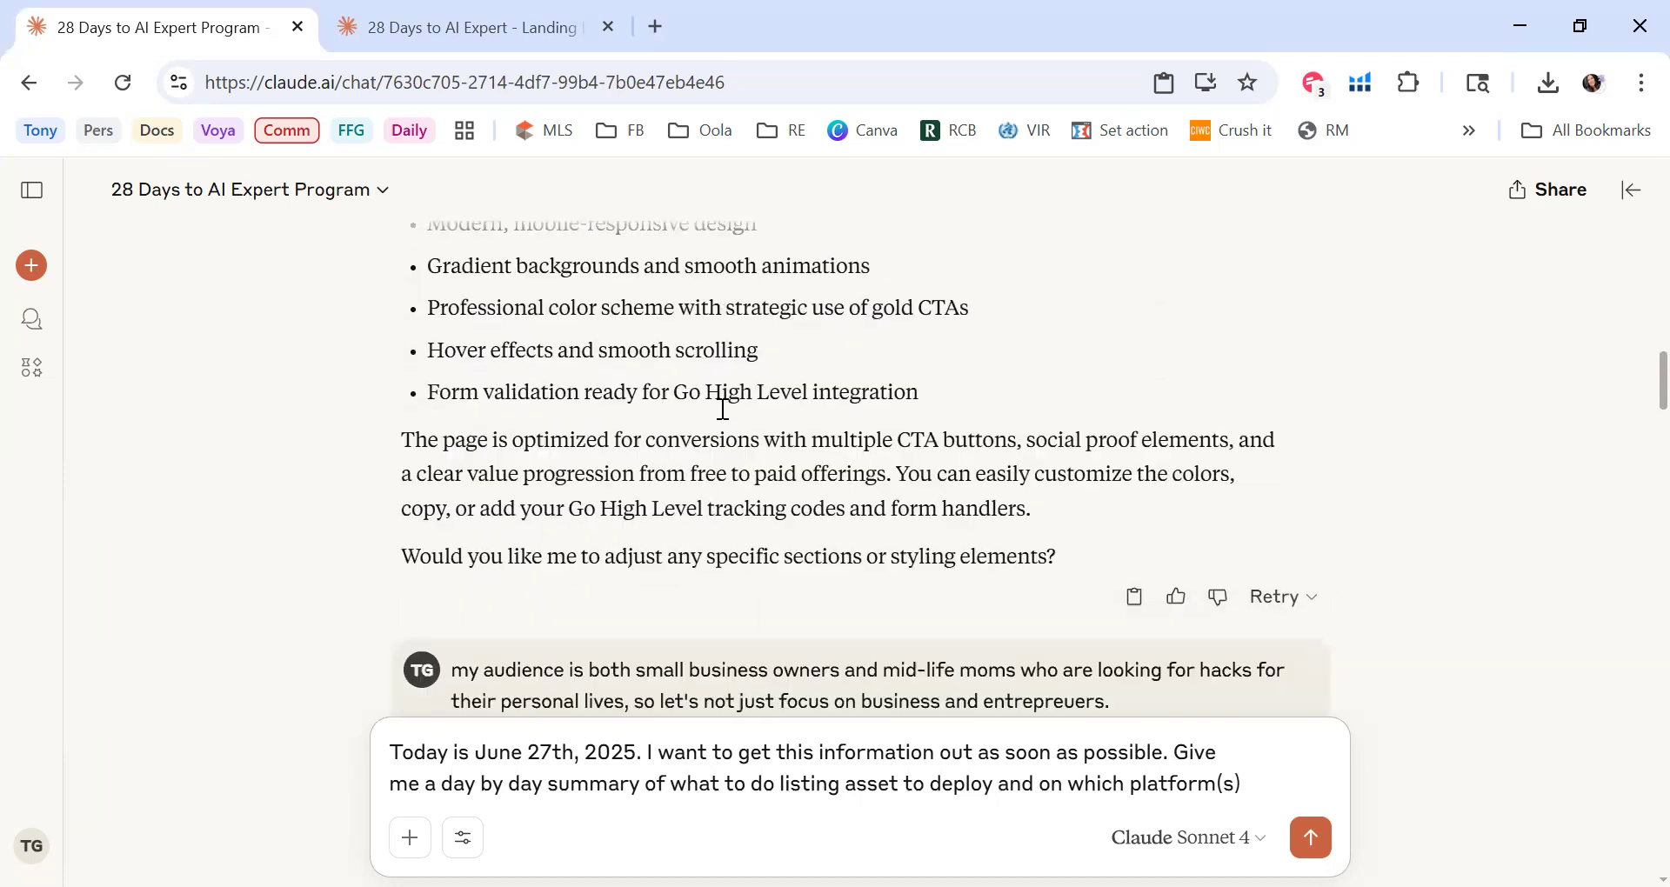
Step: Replace the unsent message with "provide the script for the 5-8 second video I want to produce for the landing page" and try to send it
drag(1266, 786, 353, 758)
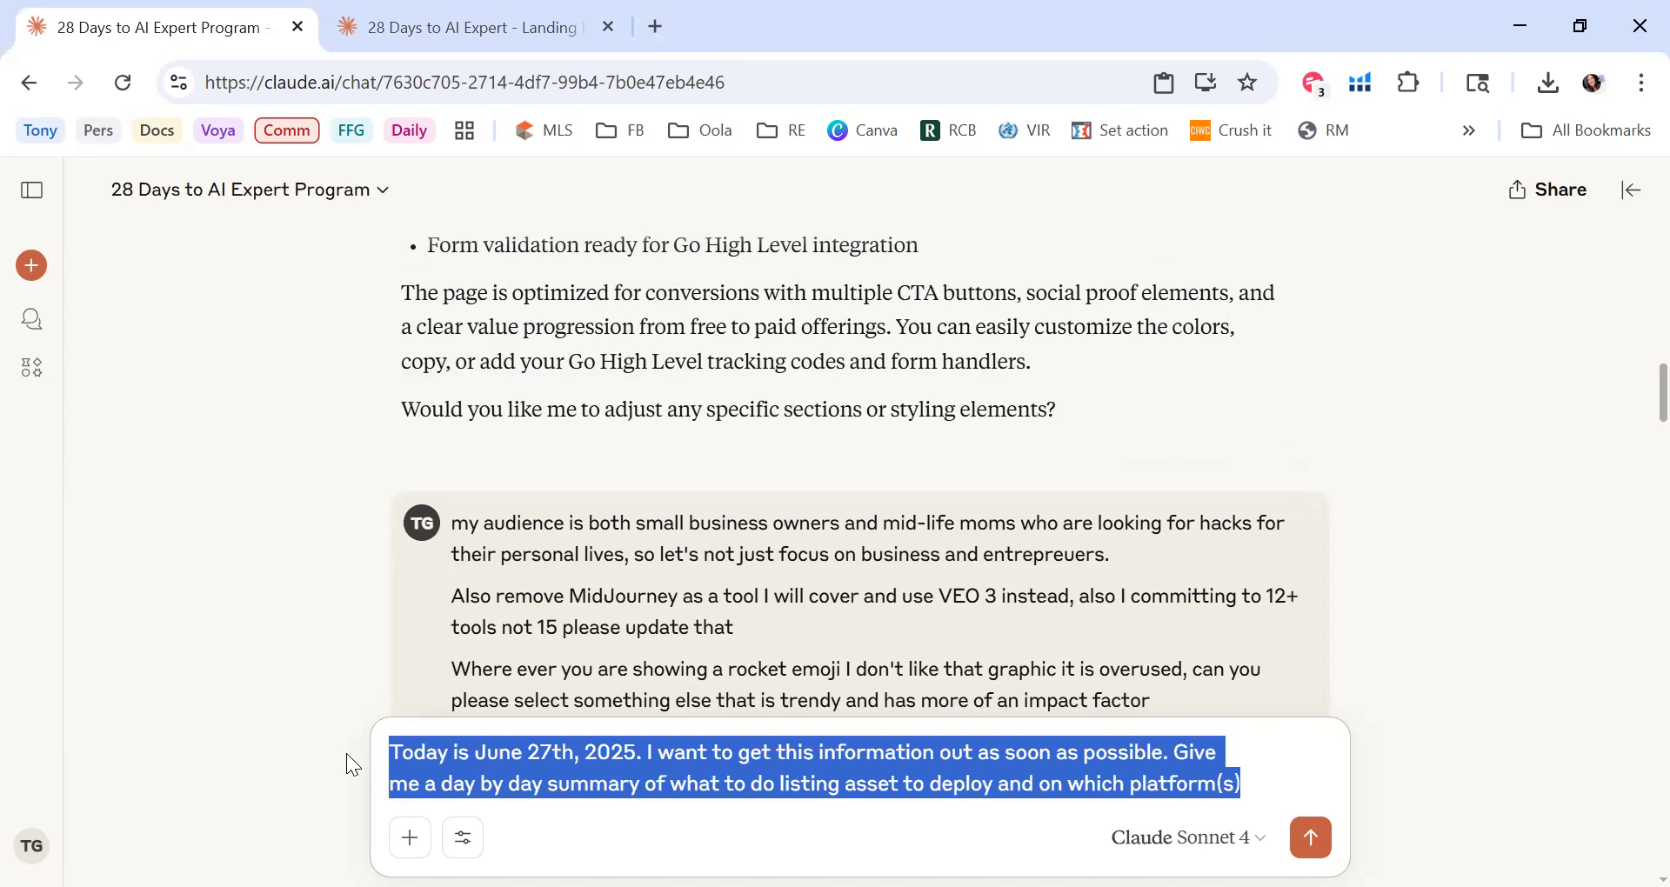
text(provide )
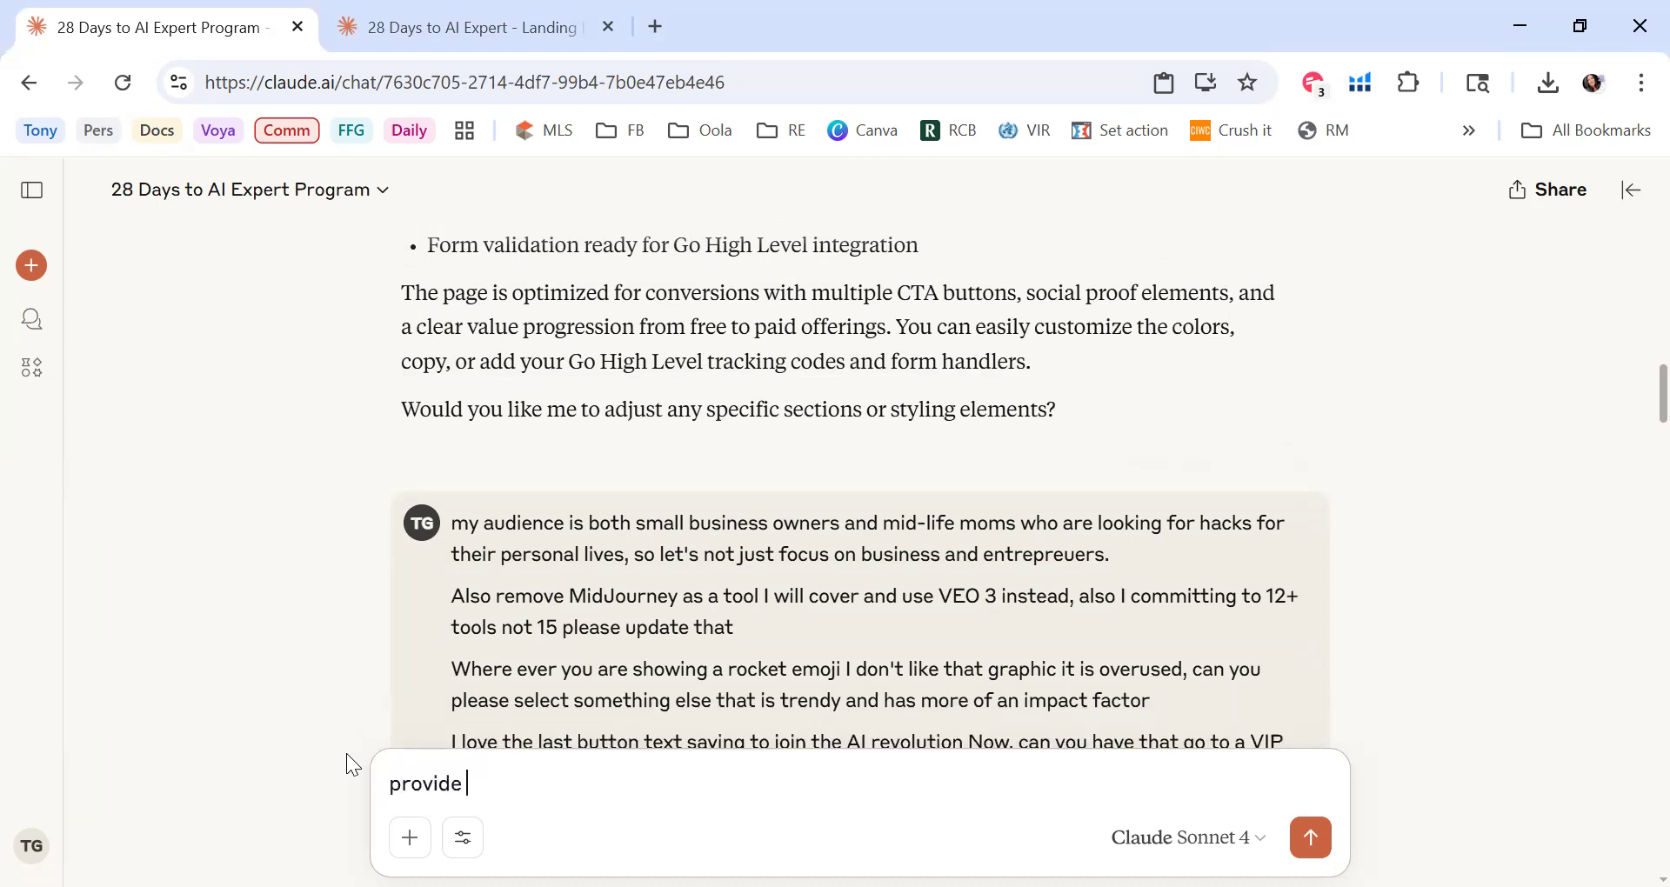
text(the script for the 5-)
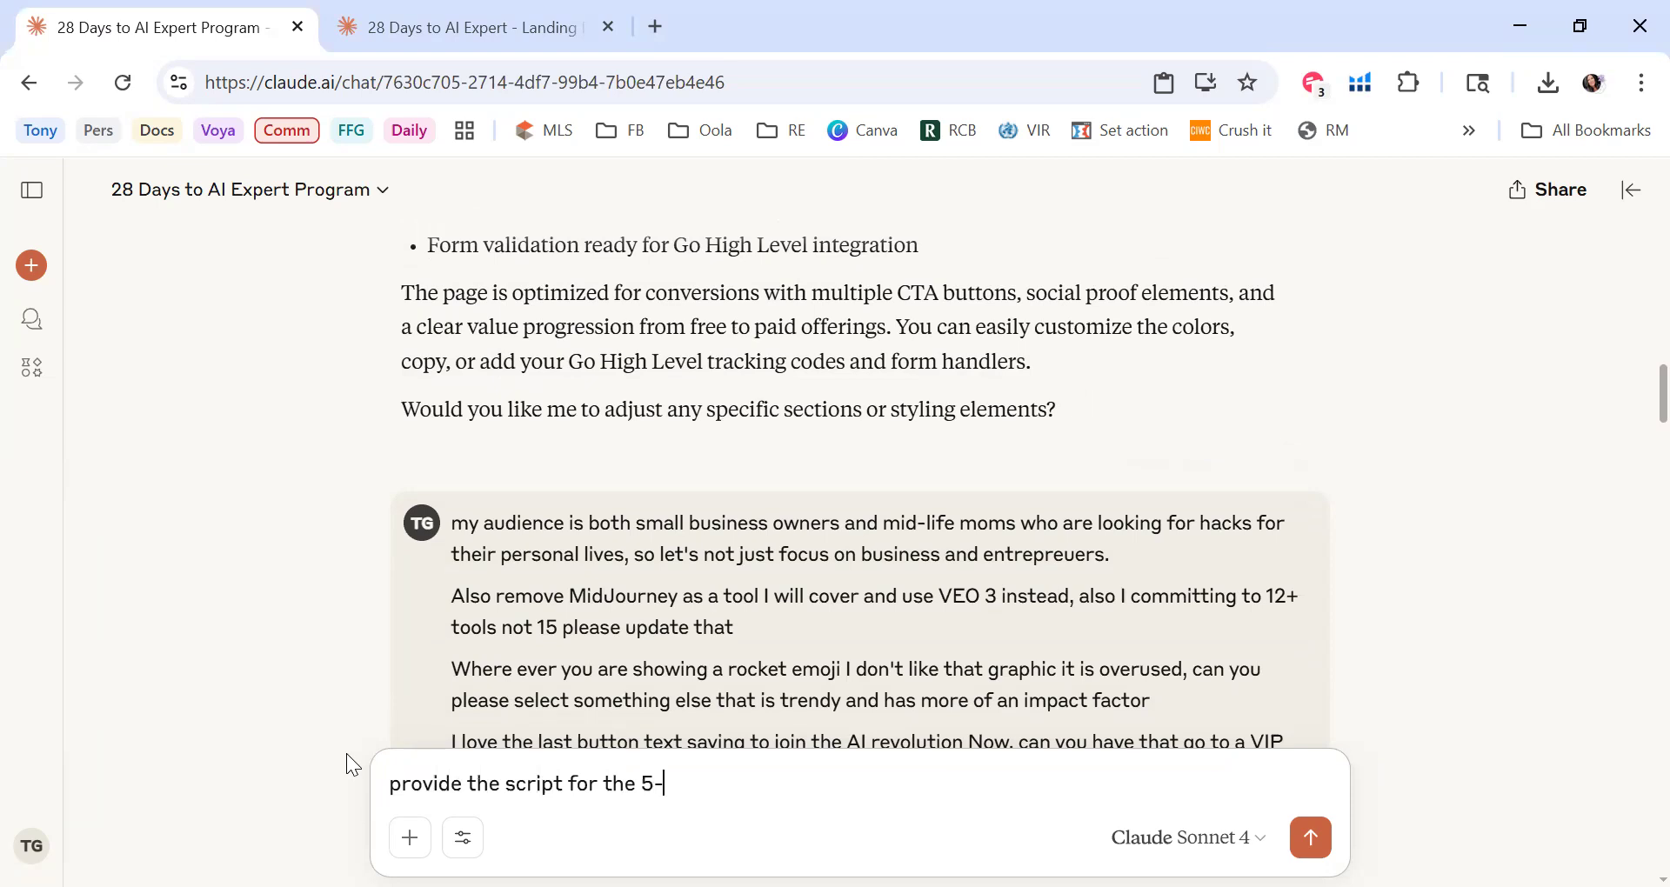
text(8 second video I w)
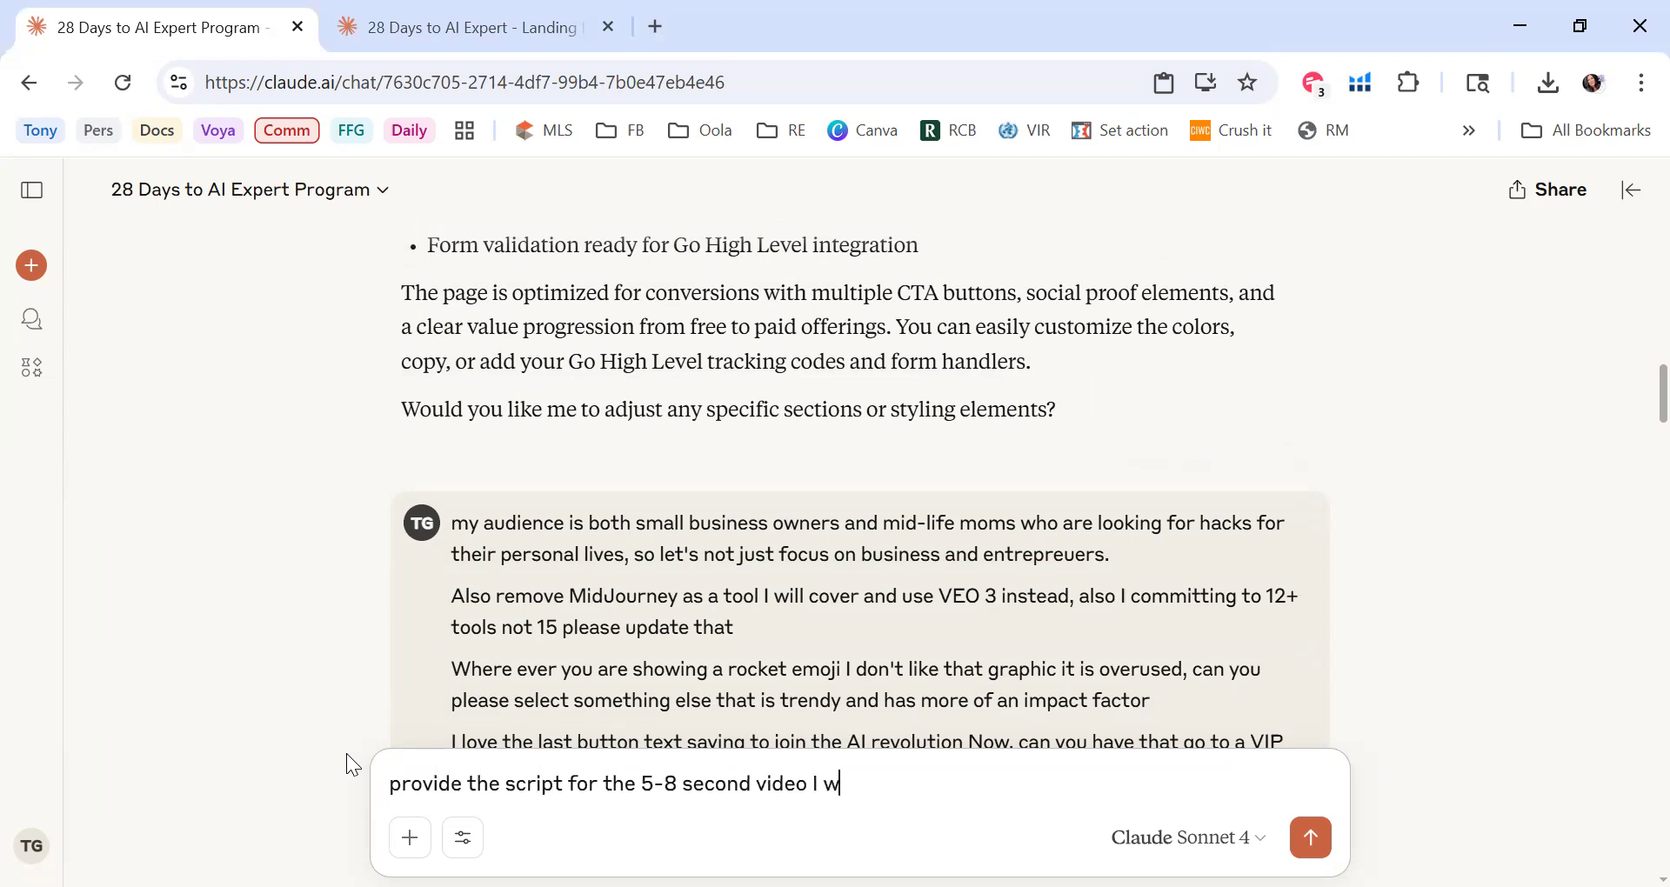
text(ant to produce for the landing page)
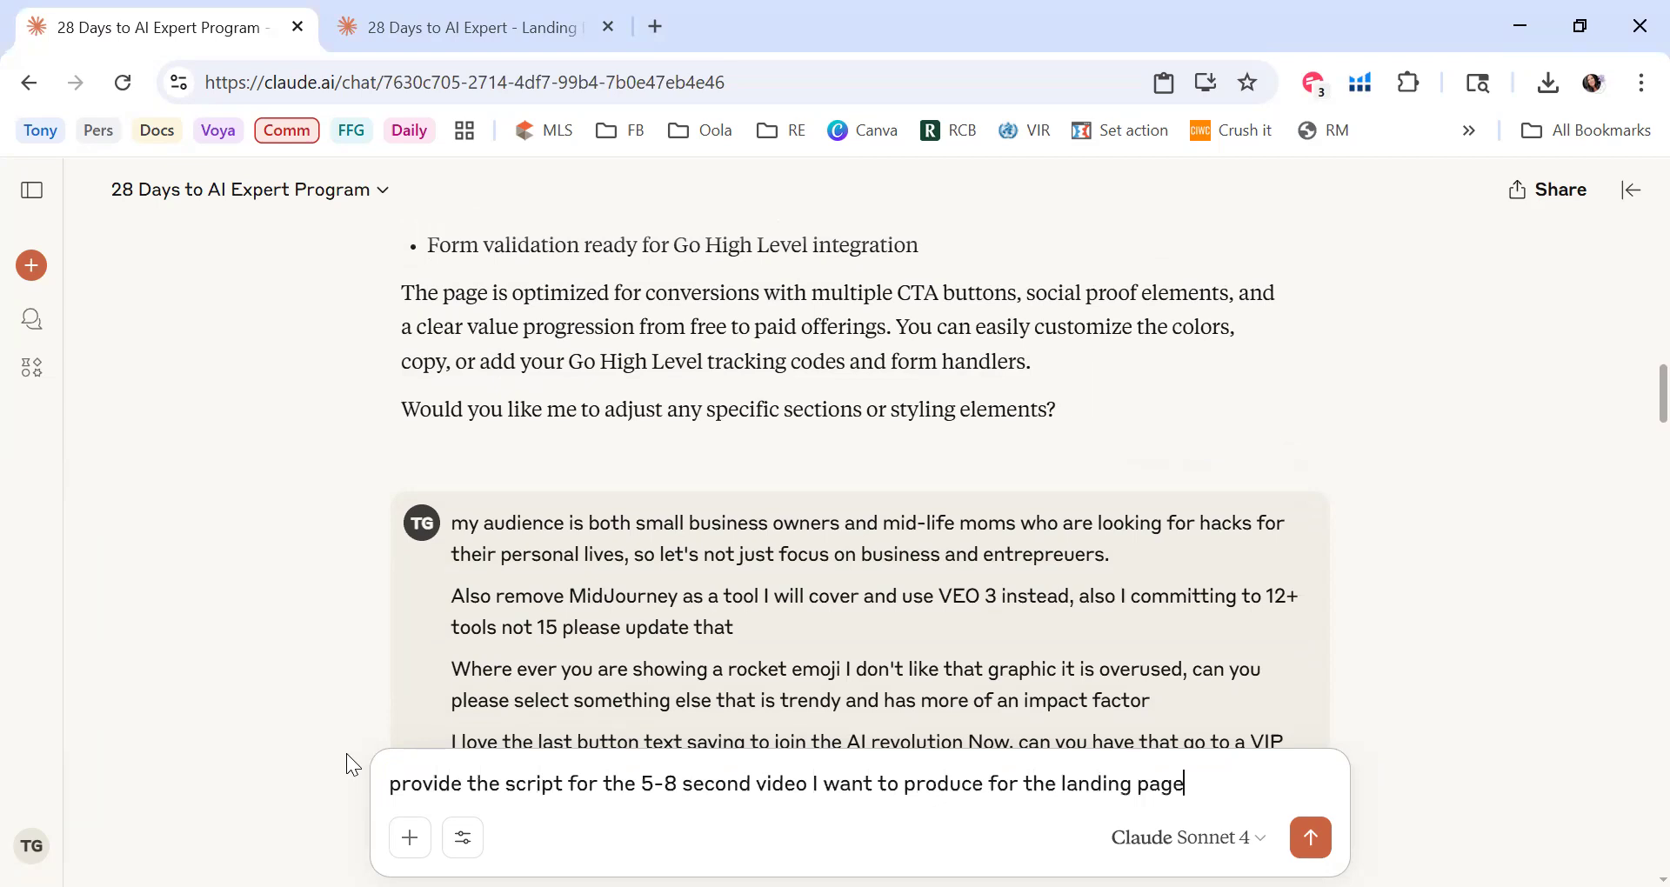
key(Return)
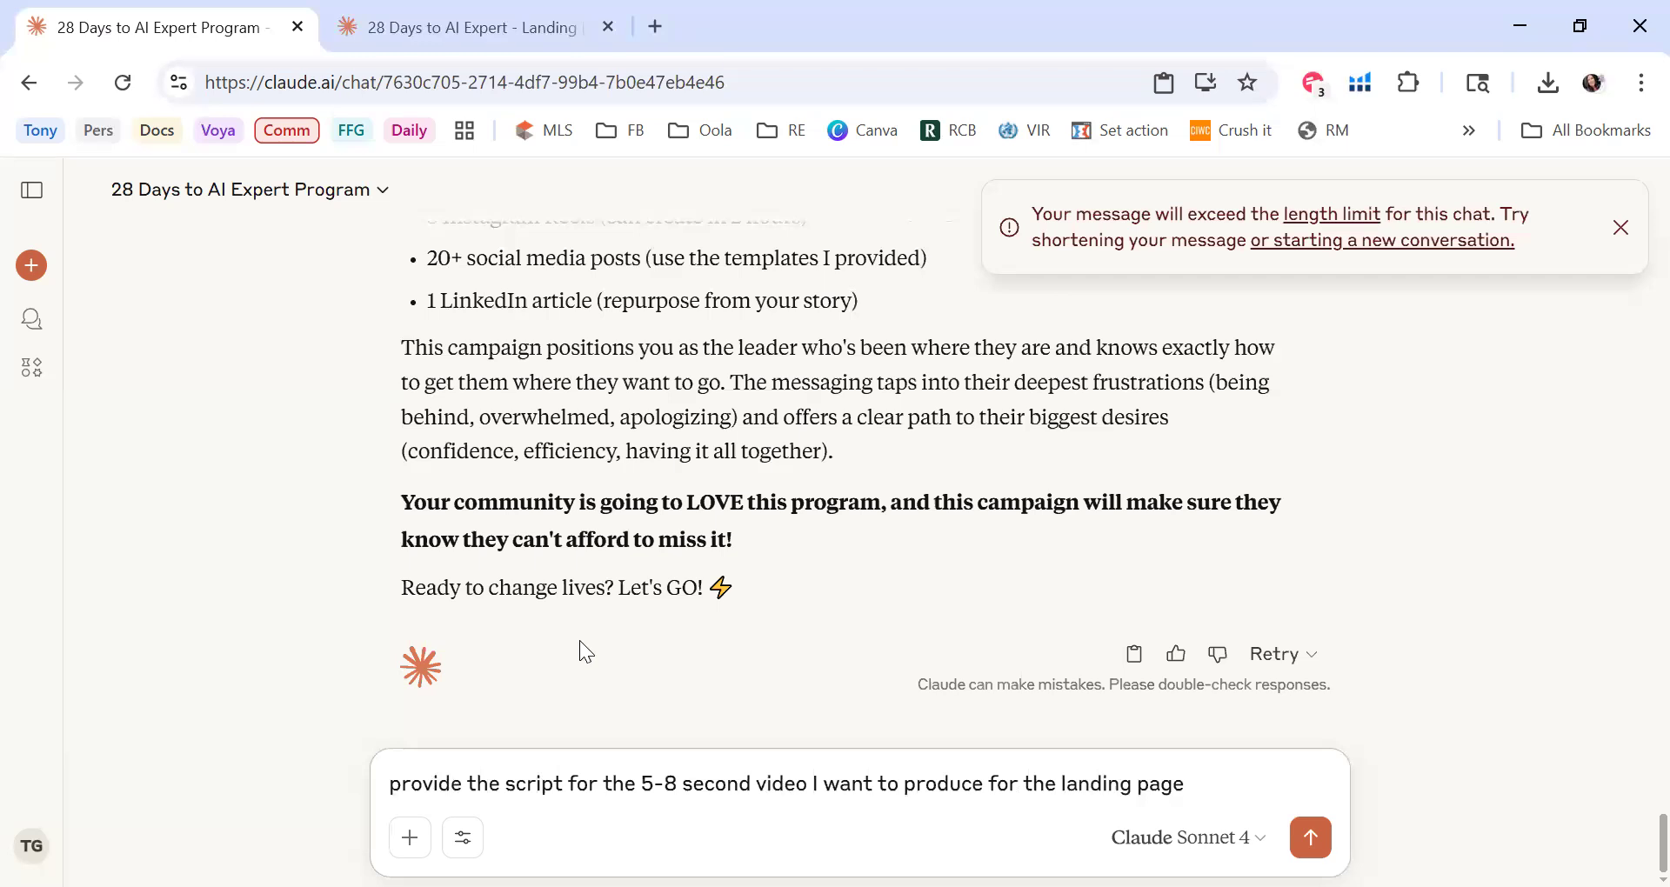
Step: Review the marketing campaign reply in the chat and select the unsent video script request
scroll(579, 642, up, 3)
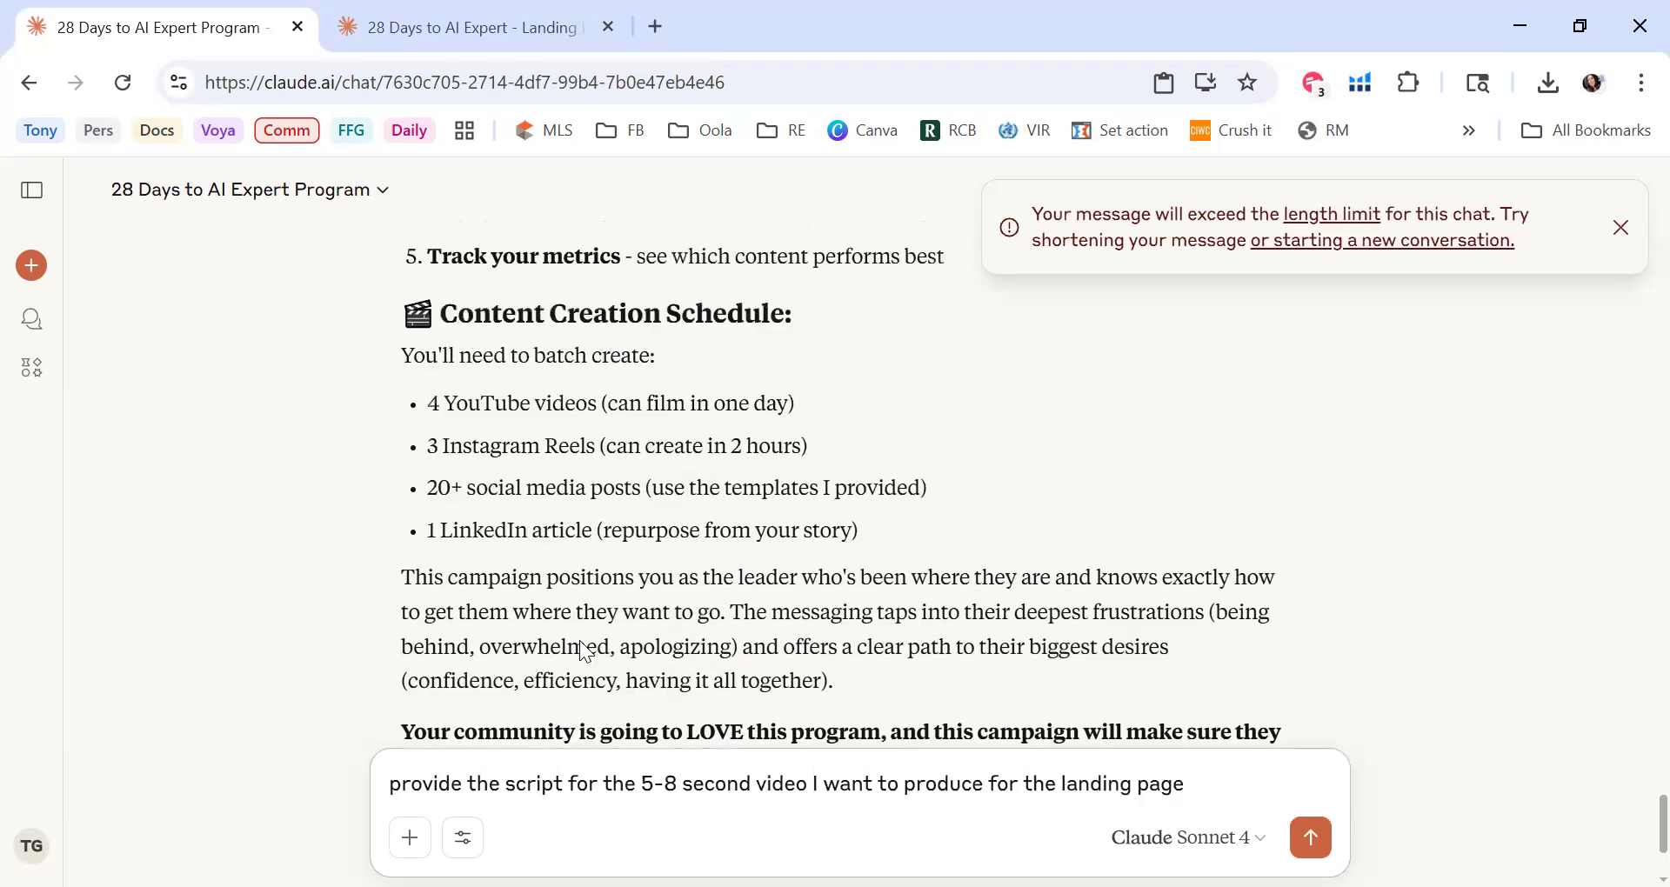
scroll(584, 651, down, 2)
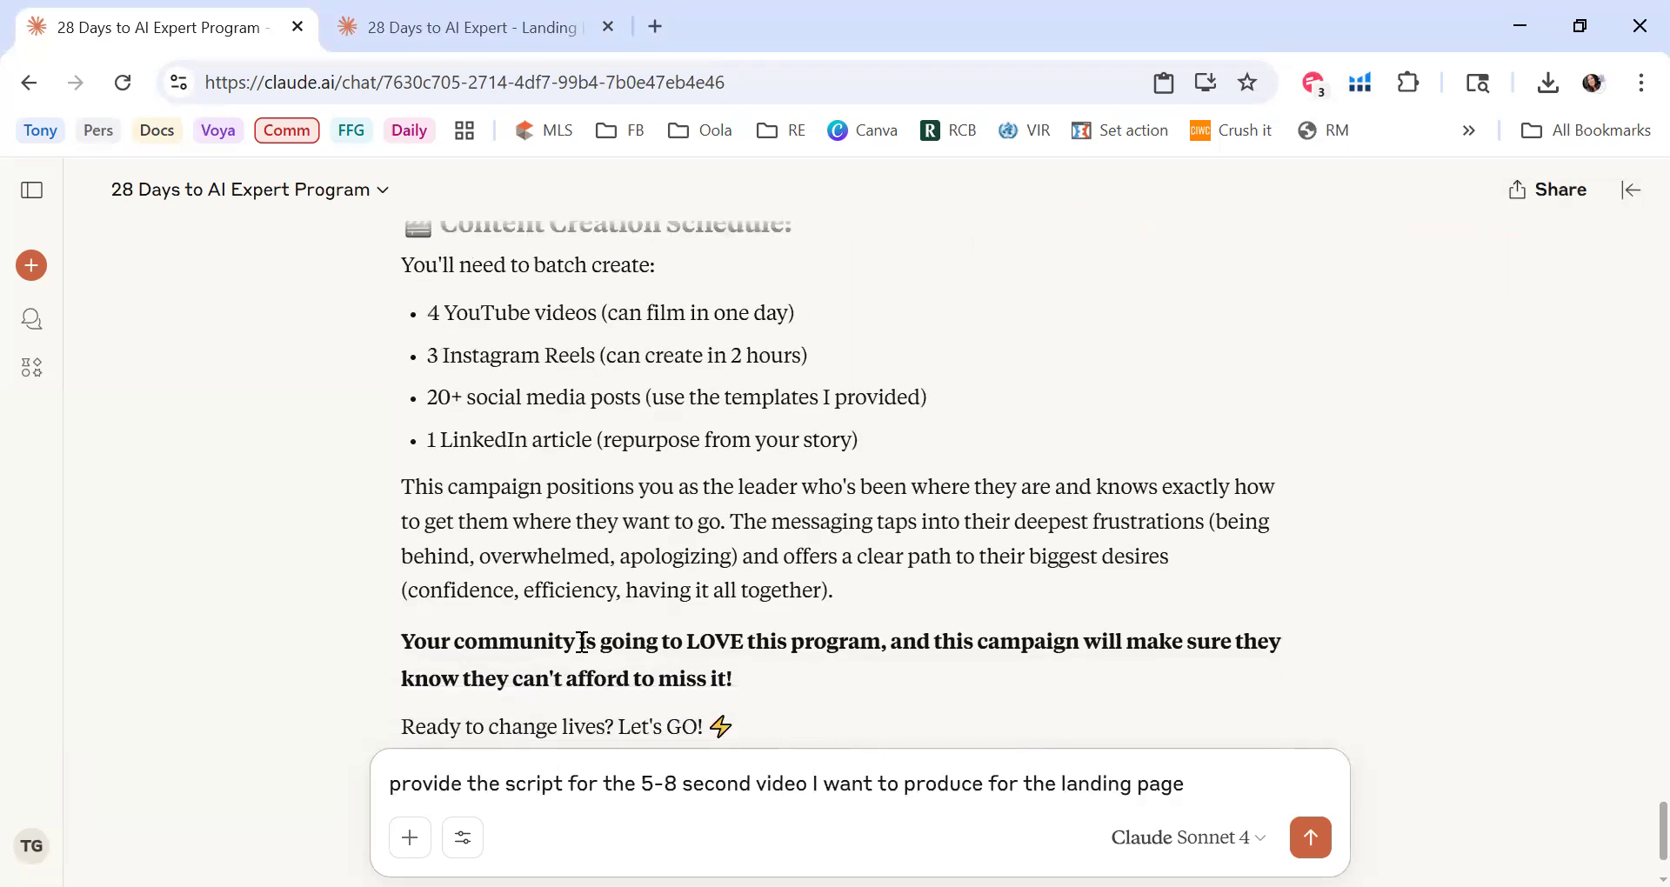
scroll(582, 642, up, 10)
scroll(580, 642, up, 10)
scroll(582, 651, down, 3)
scroll(583, 650, down, 1)
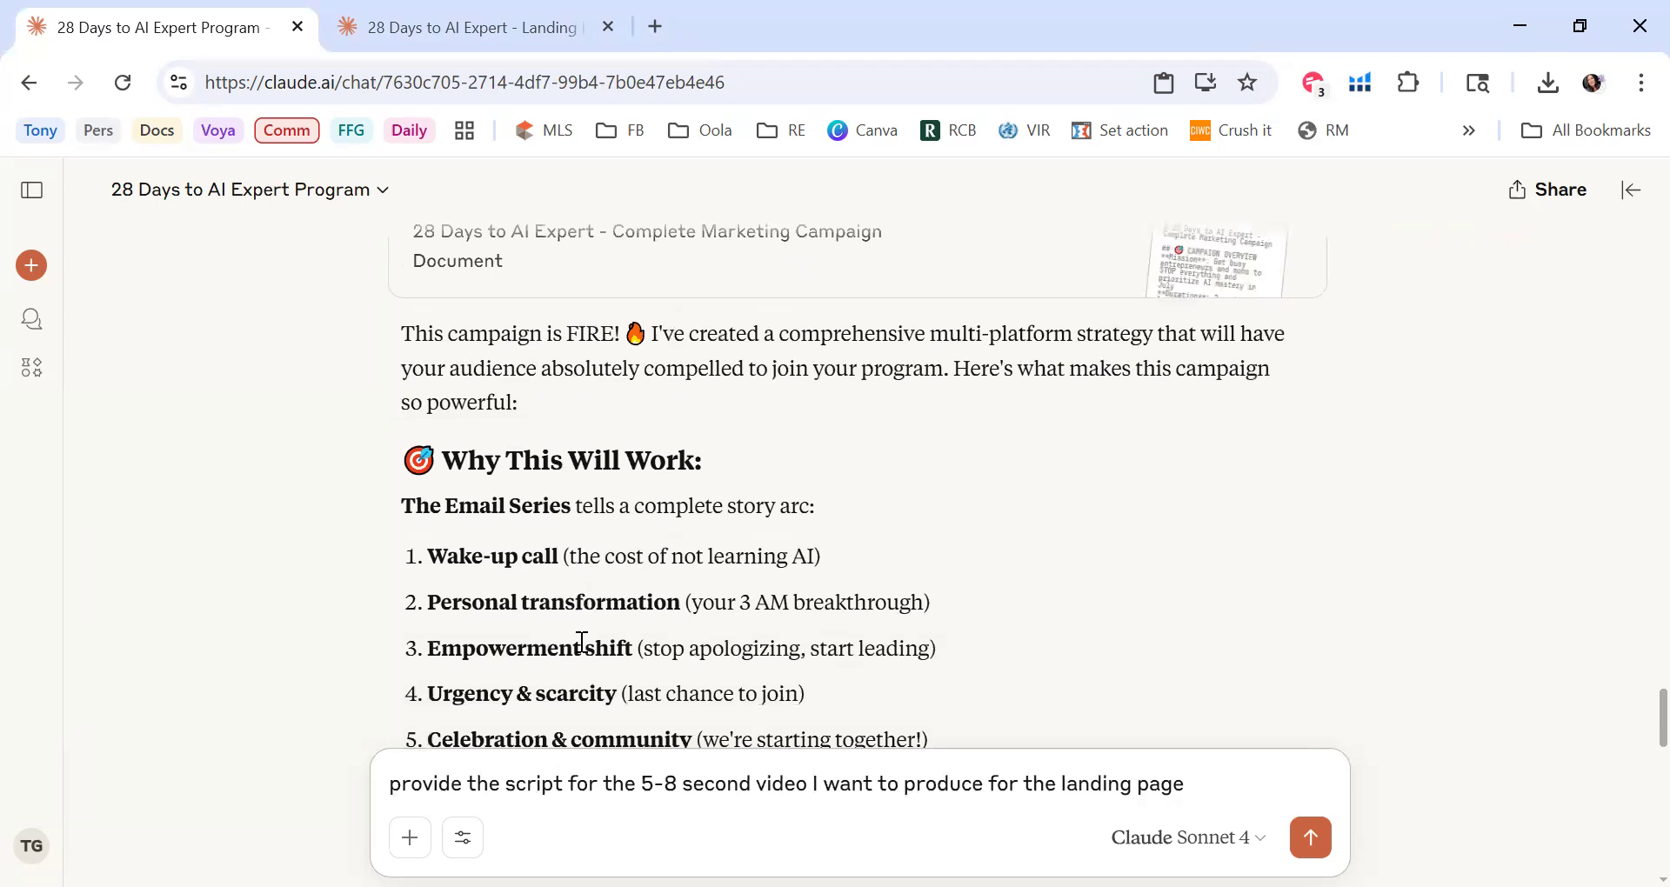
scroll(582, 642, down, 8)
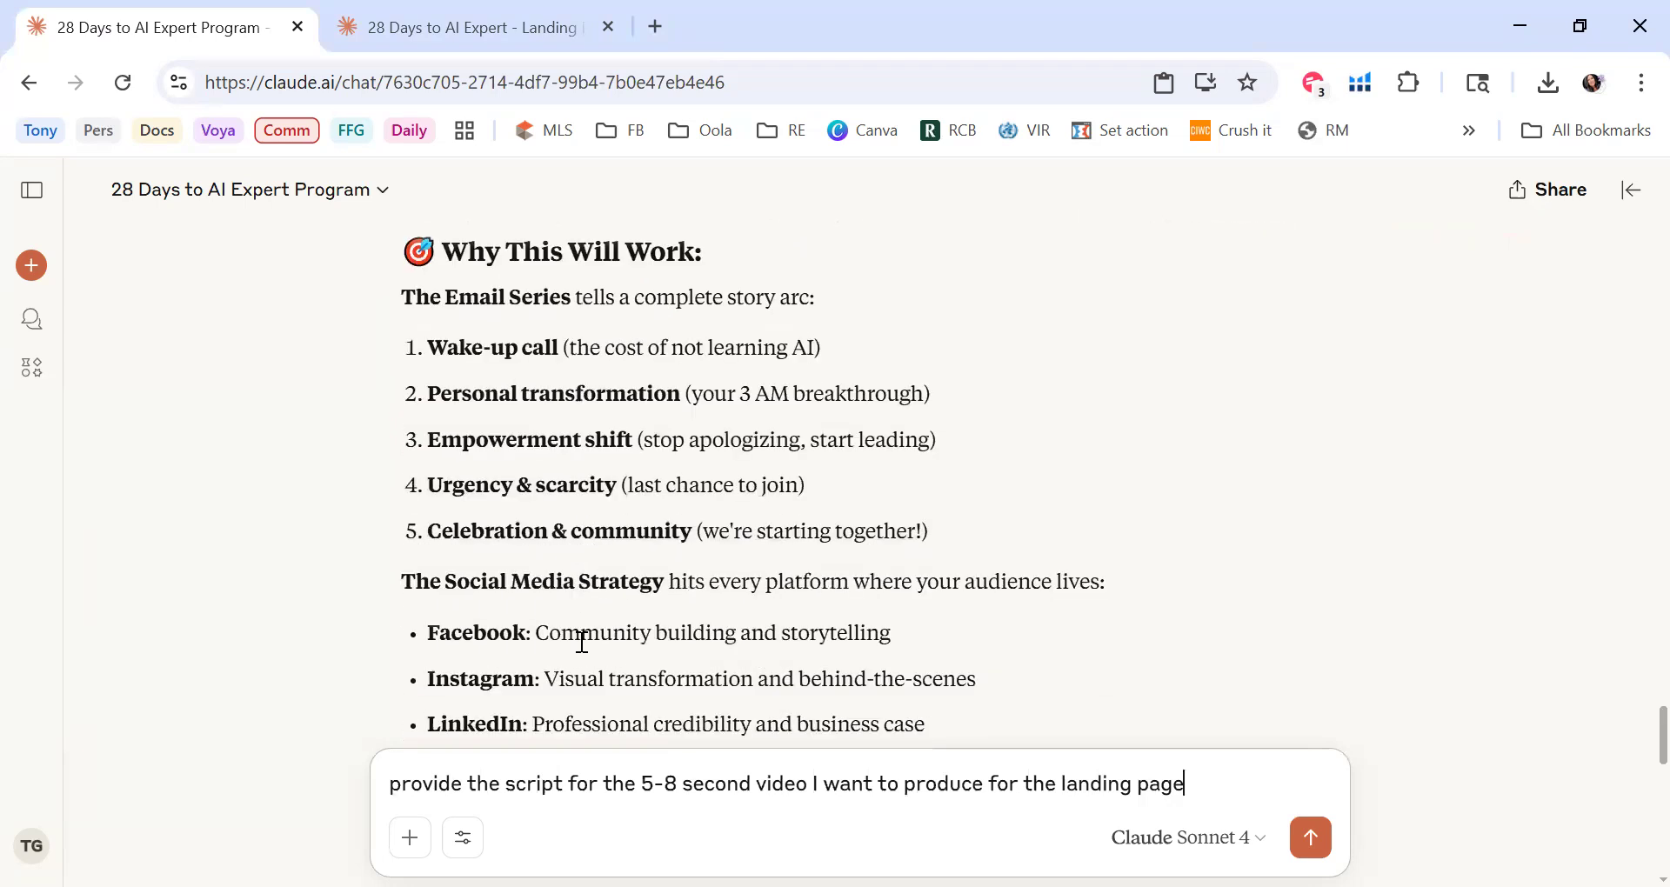
drag(1201, 781, 348, 800)
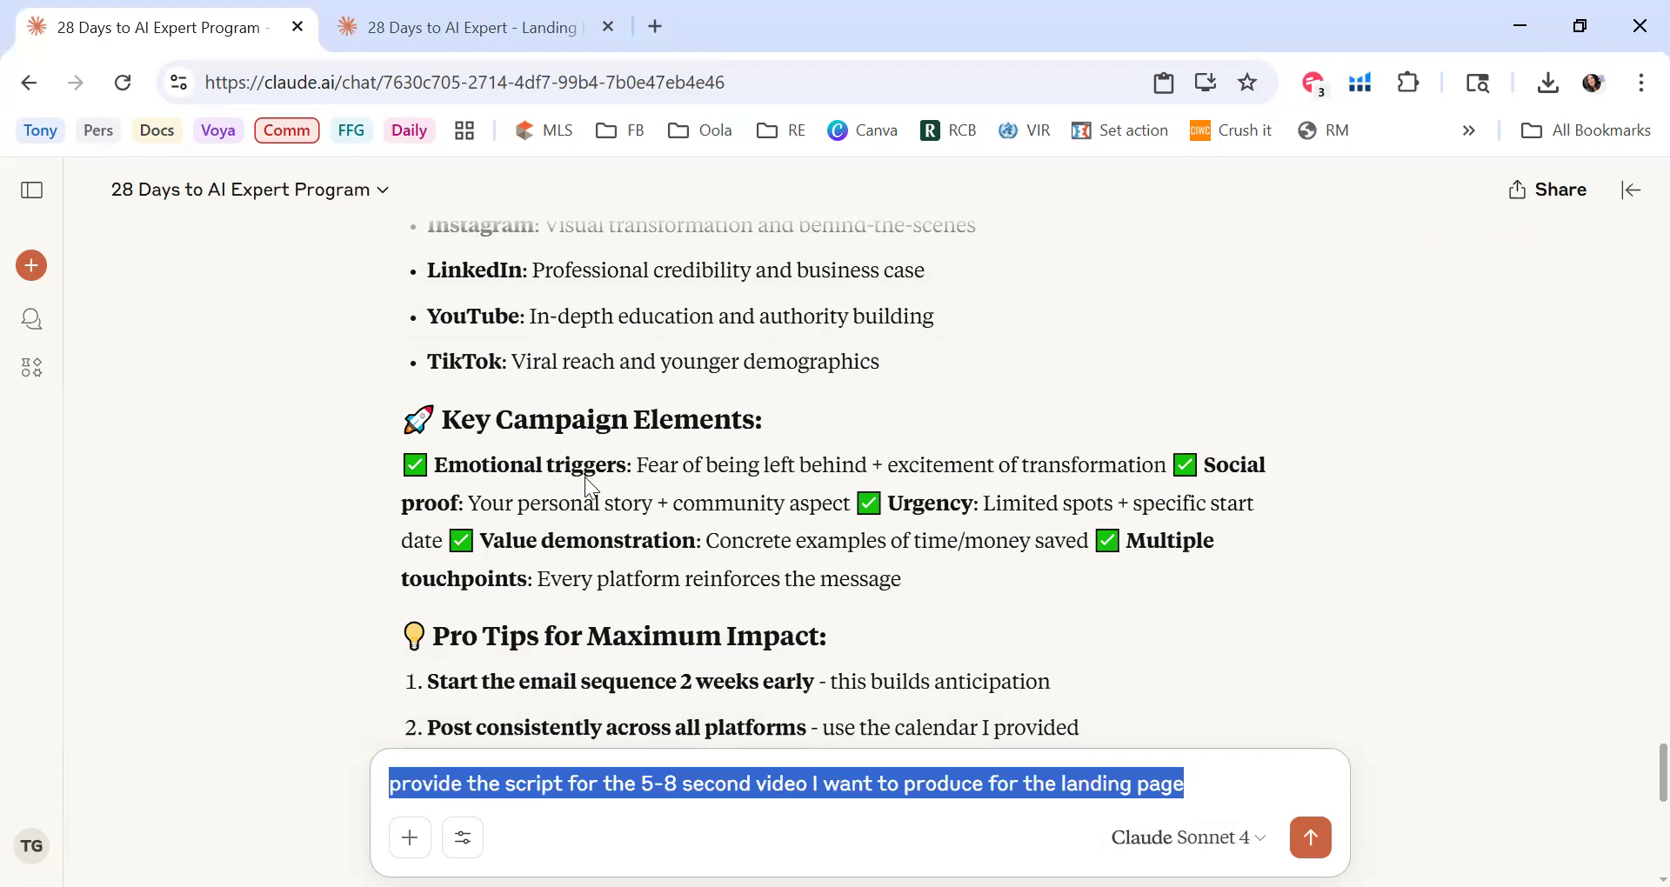
Step: Open the Go High Level Setup Guide document from the chat and skim its setup steps
scroll(585, 477, up, 15)
scroll(585, 477, up, 10)
scroll(600, 461, down, 4)
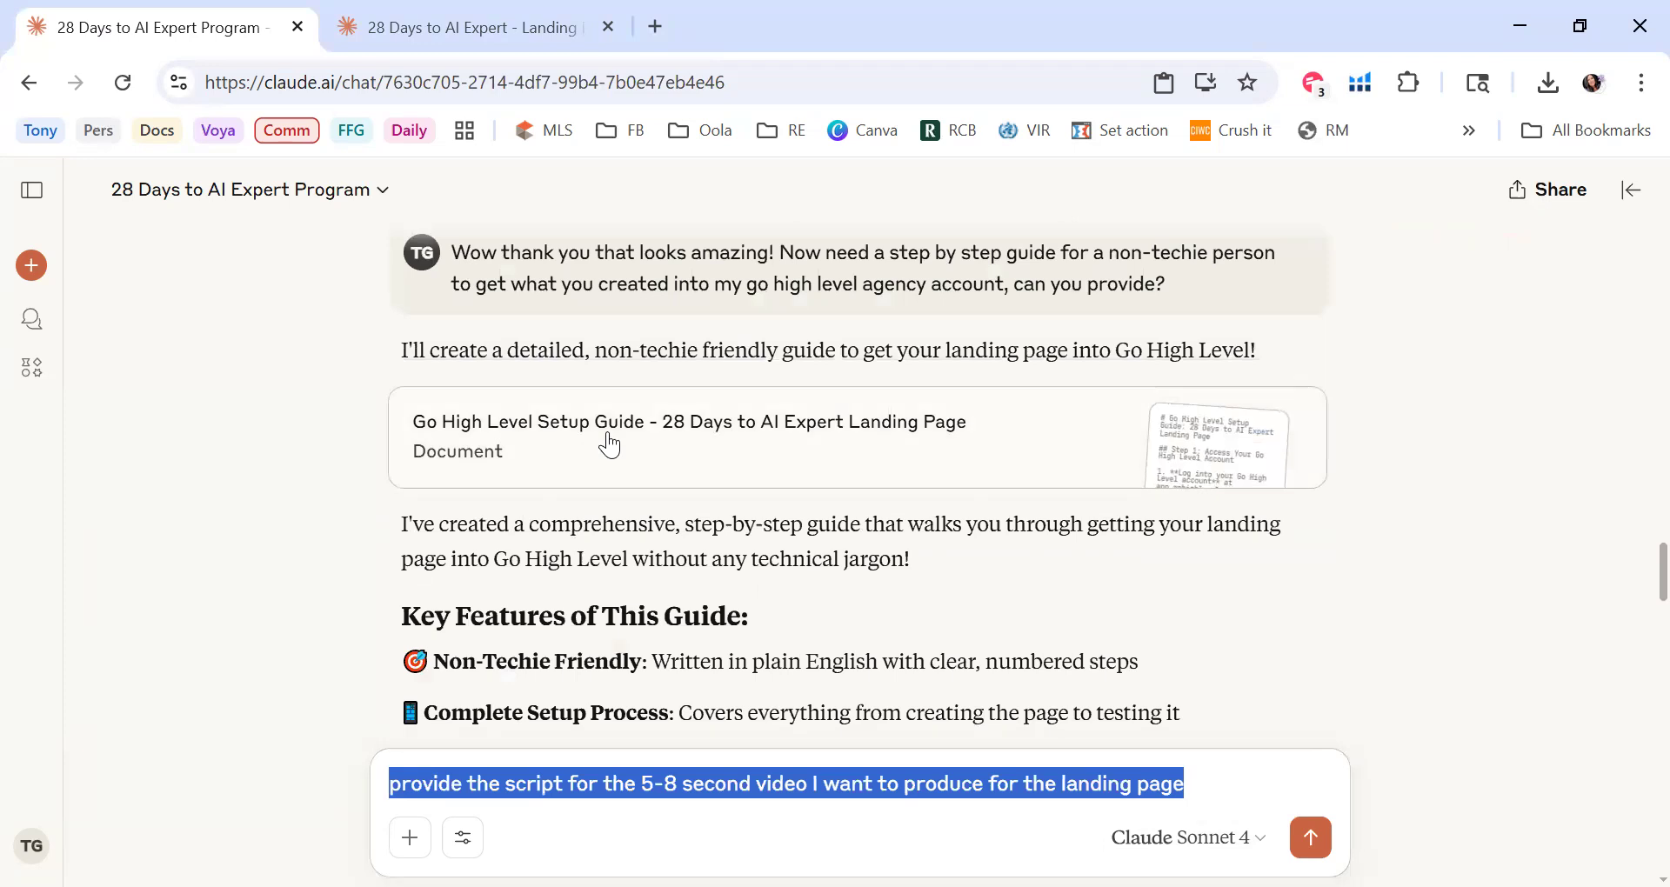
click(607, 433)
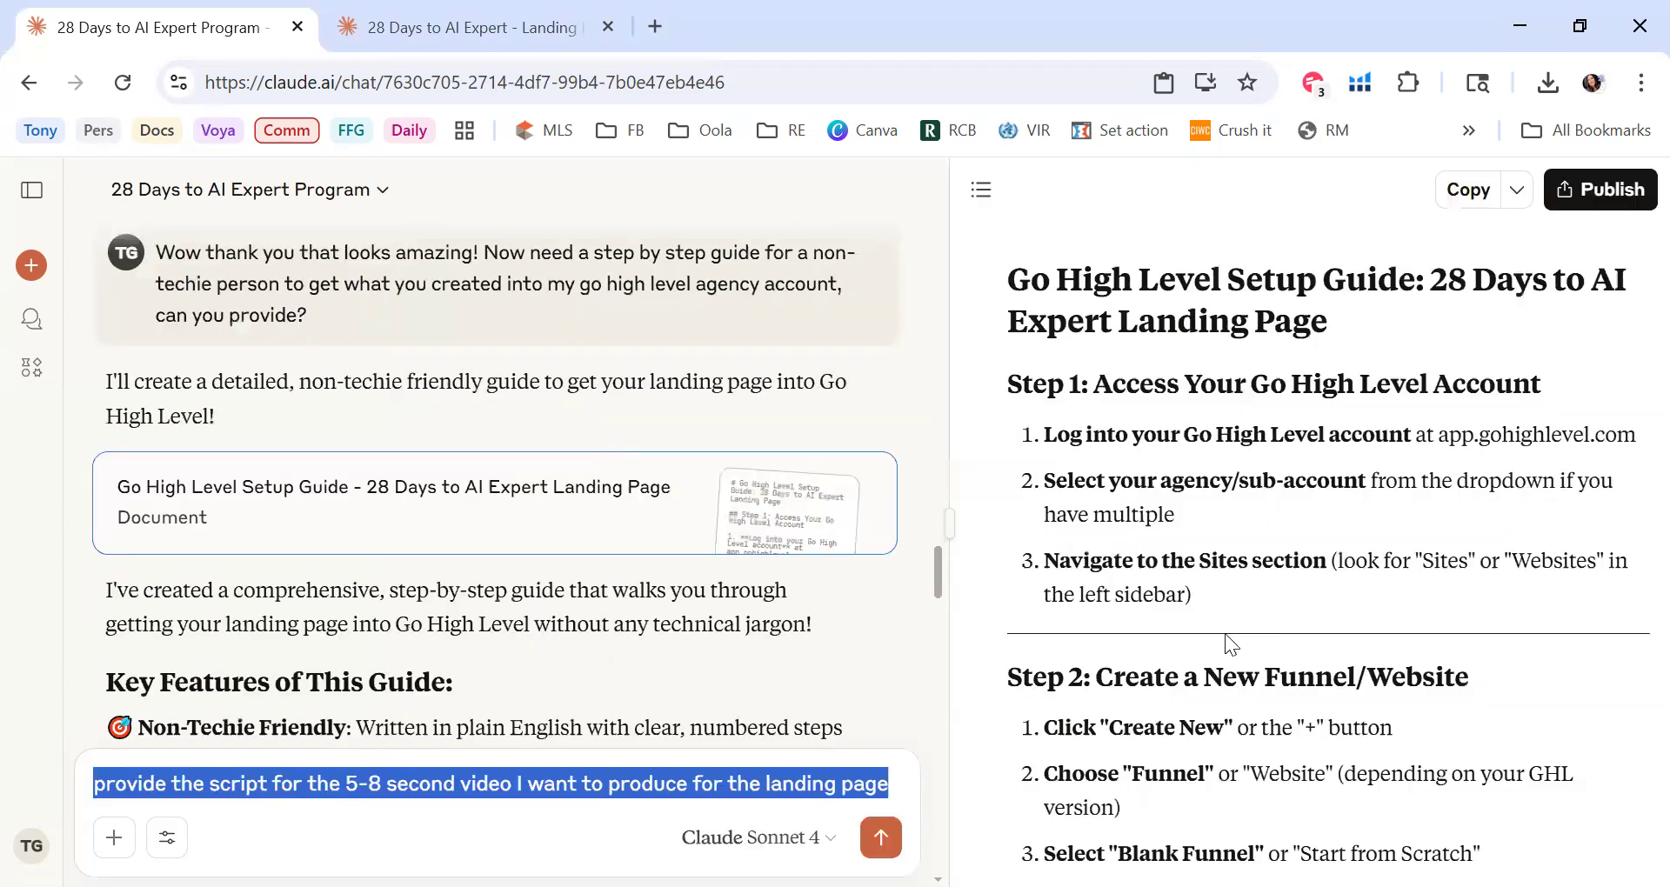
scroll(1220, 635, down, 12)
scroll(1220, 635, down, 3)
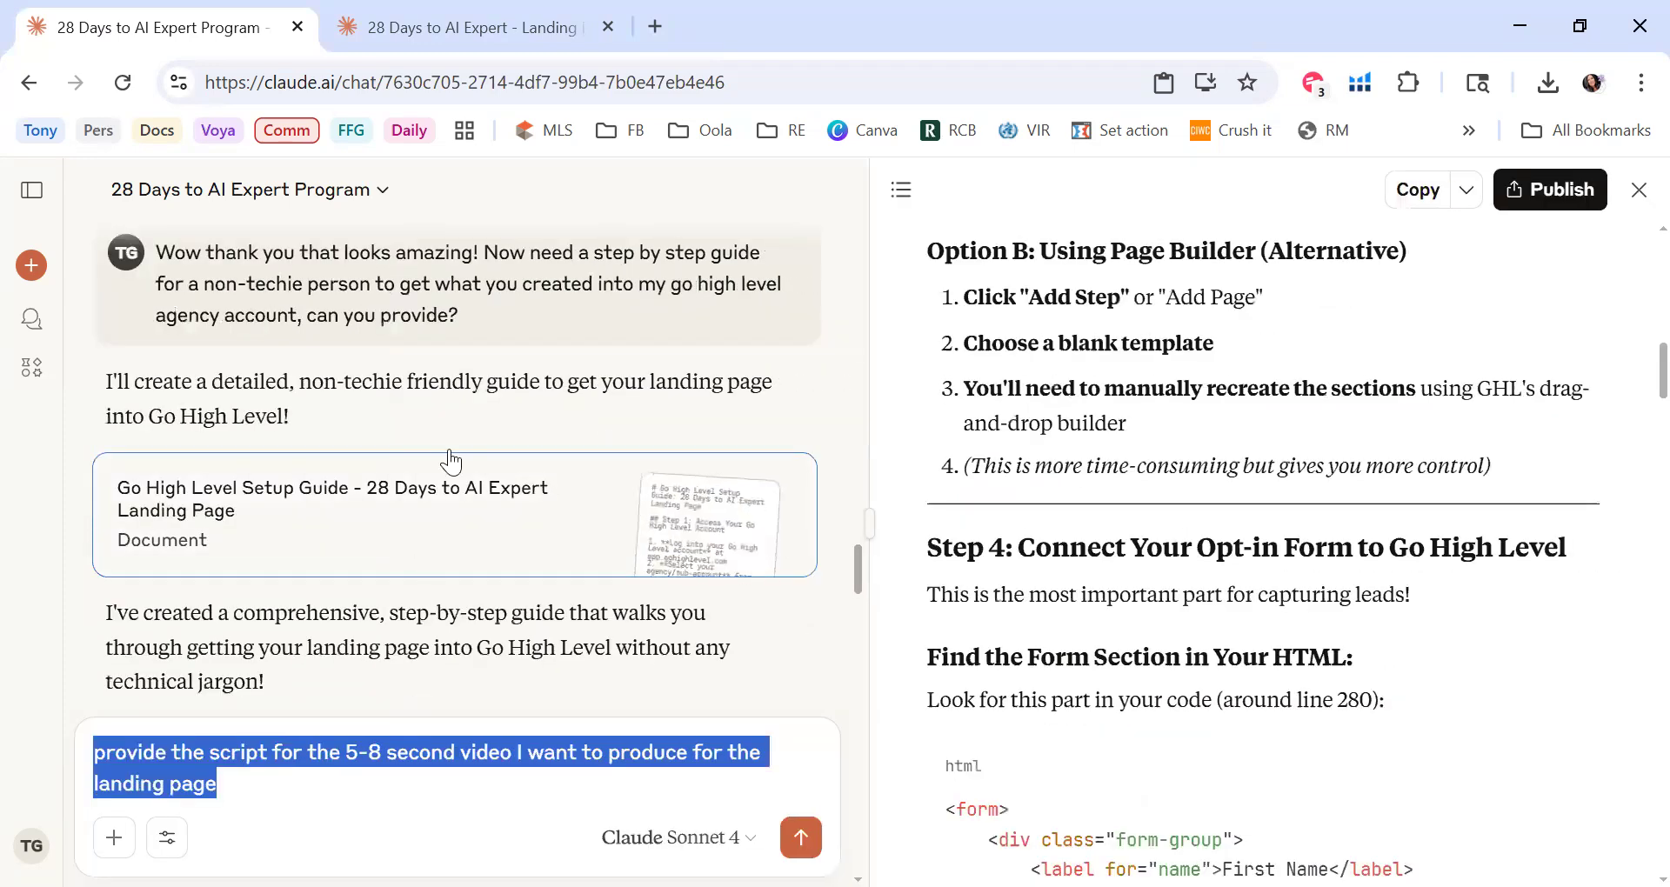
Step: Find the first landing page reply in the chat and open its "28 Days to AI Expert - Landing Page" artifact
scroll(446, 445, up, 5)
scroll(445, 445, up, 3)
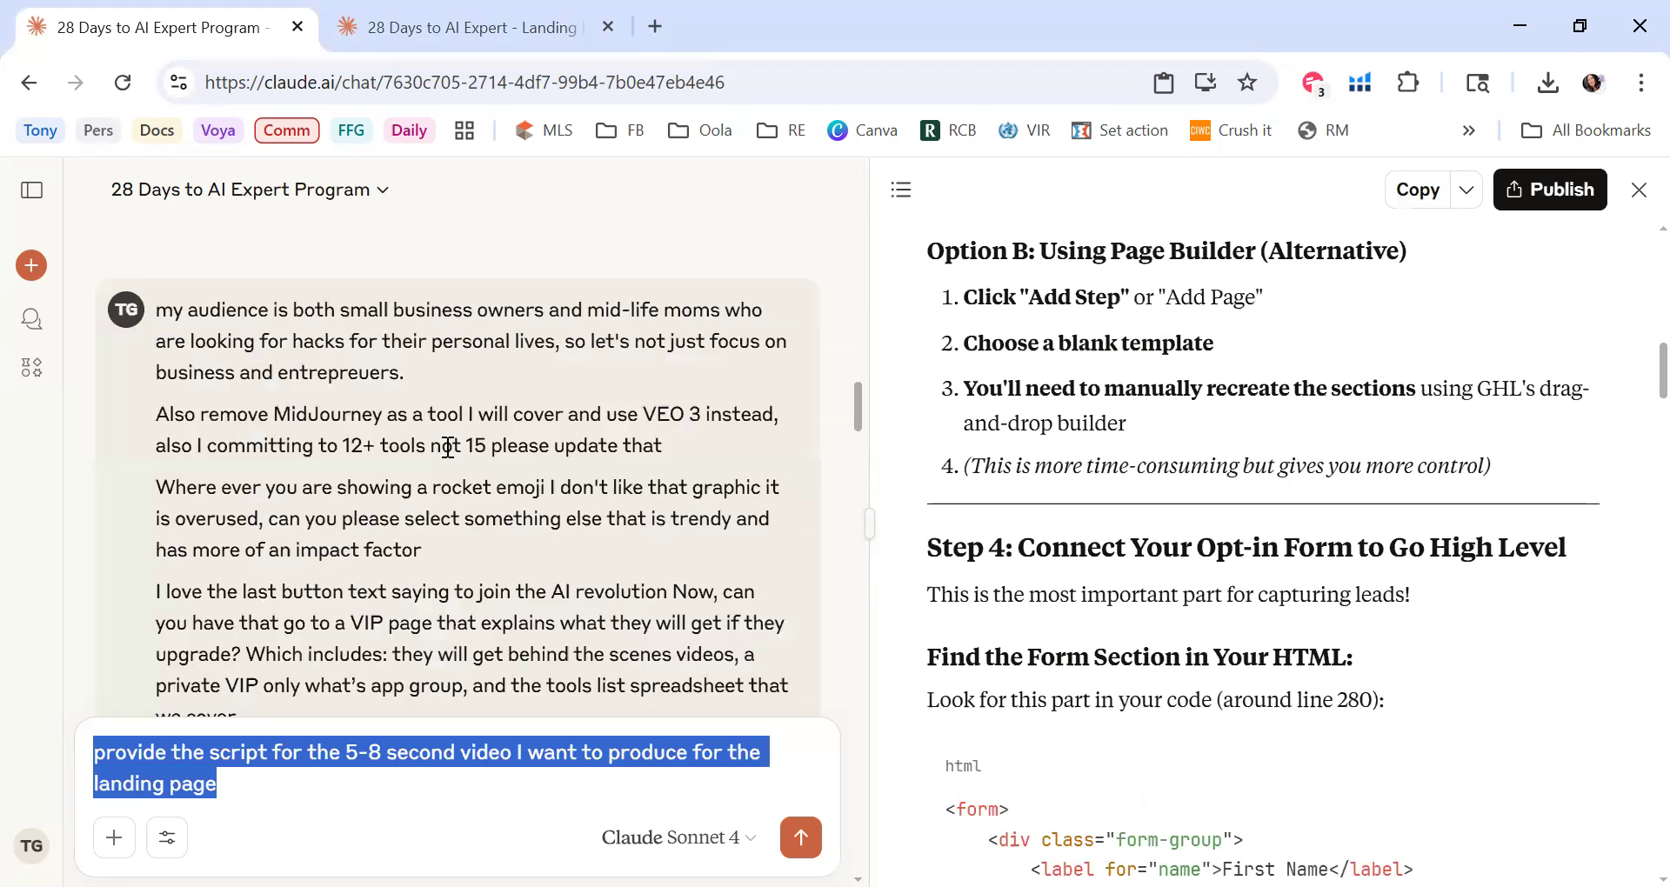
scroll(448, 448, up, 10)
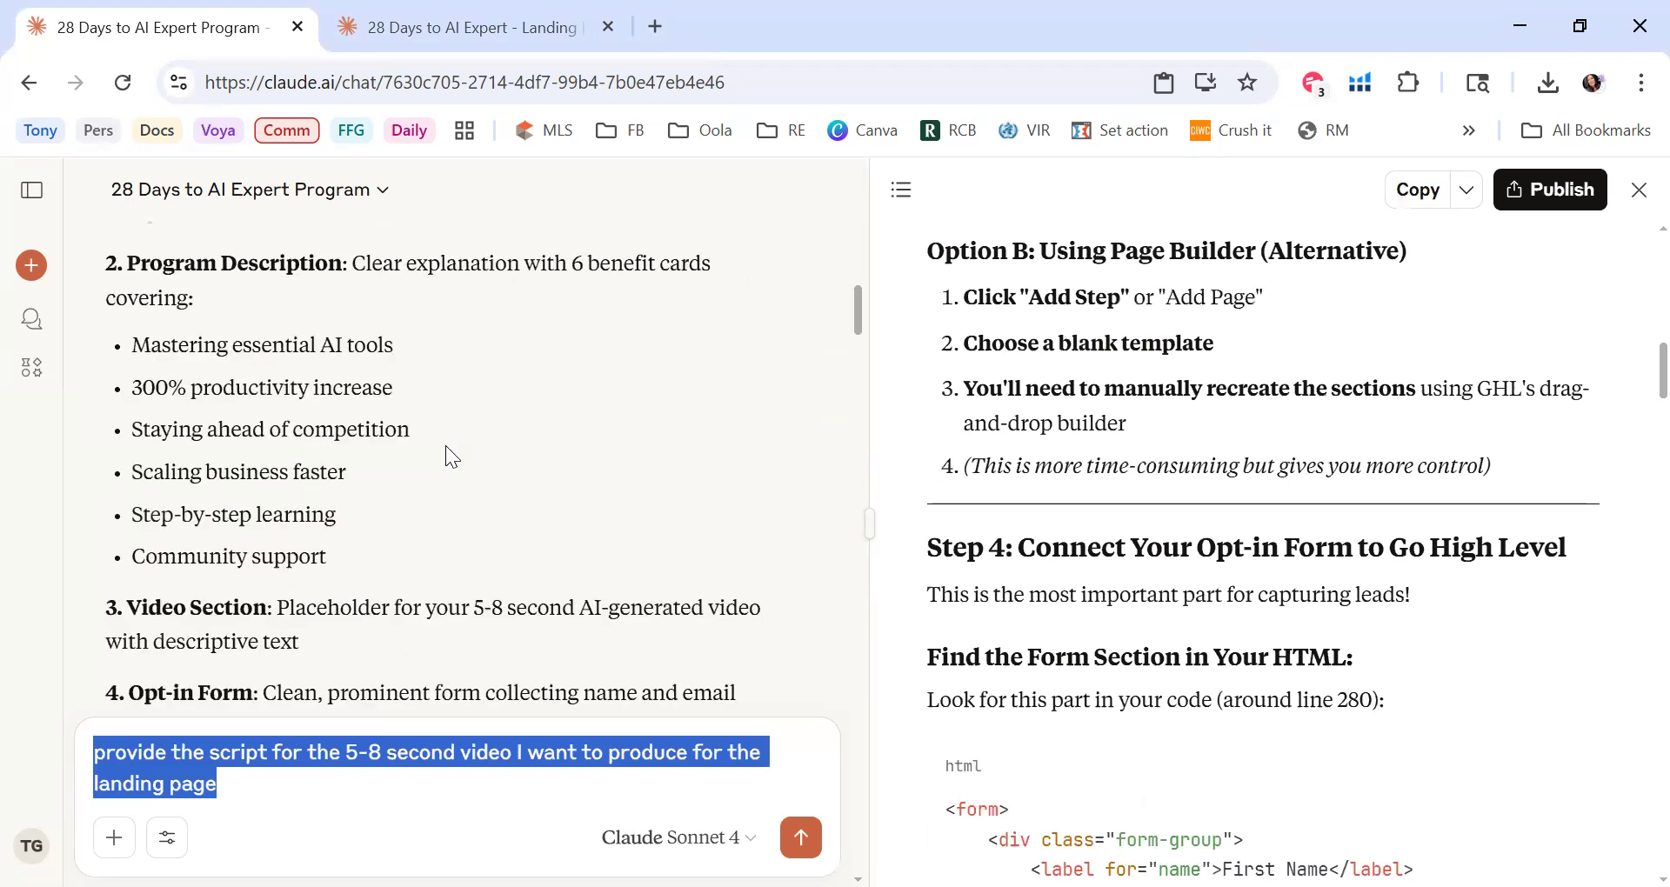
scroll(445, 445, up, 5)
click(352, 443)
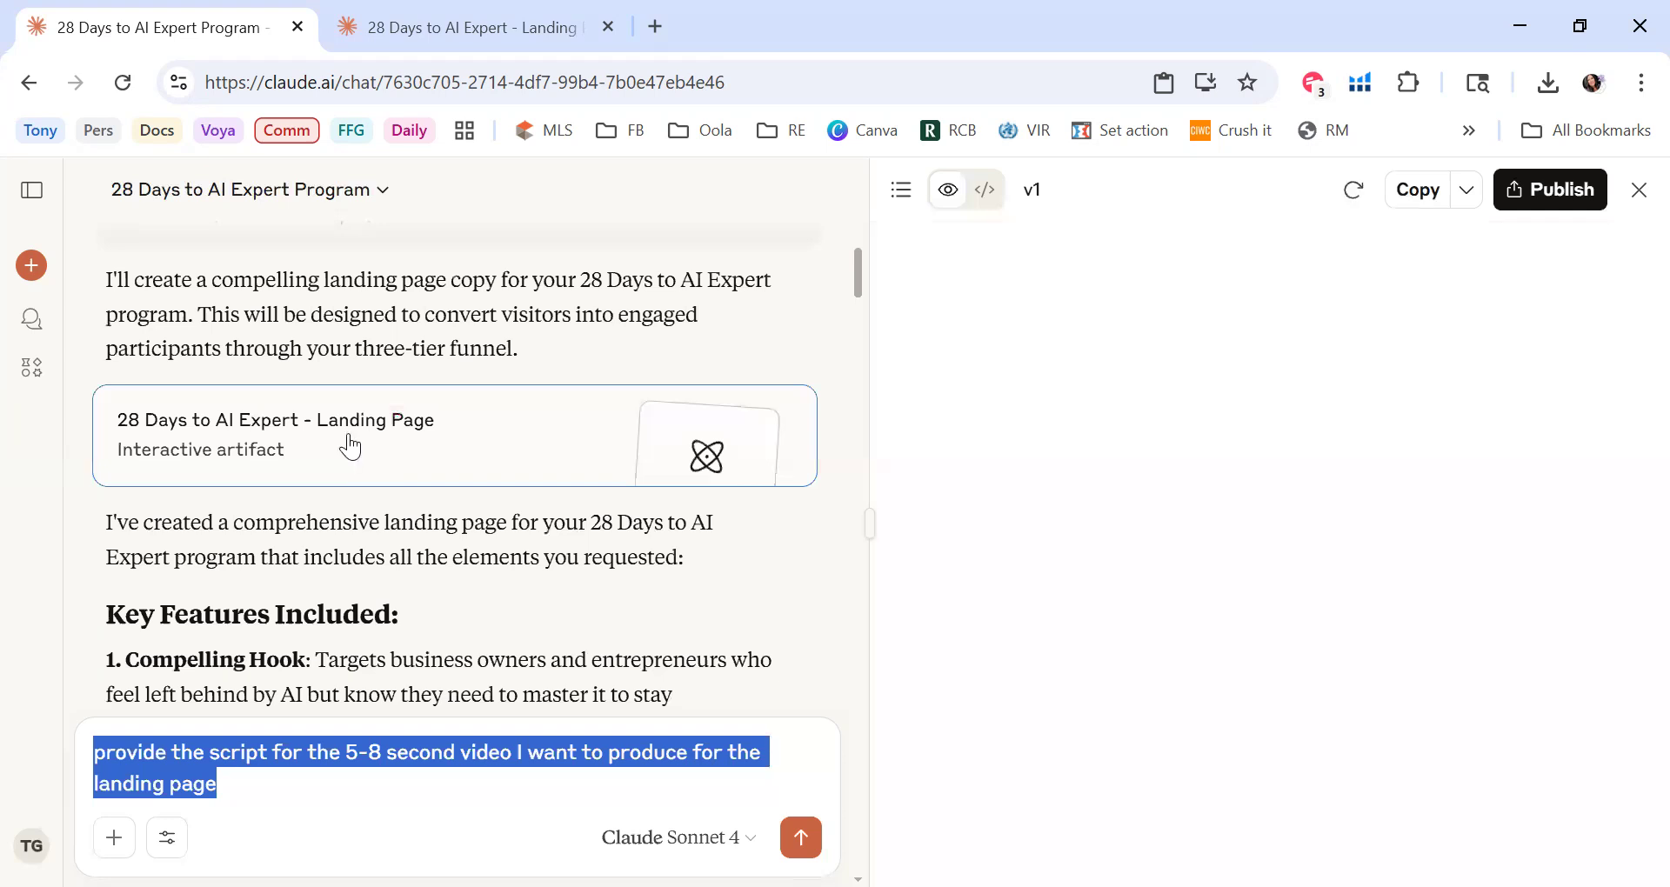
Step: Copy the quoted description from the landing page's AI-Generated Video Placeholder, from "Discover how" to "implement immediately"
scroll(1118, 630, down, 5)
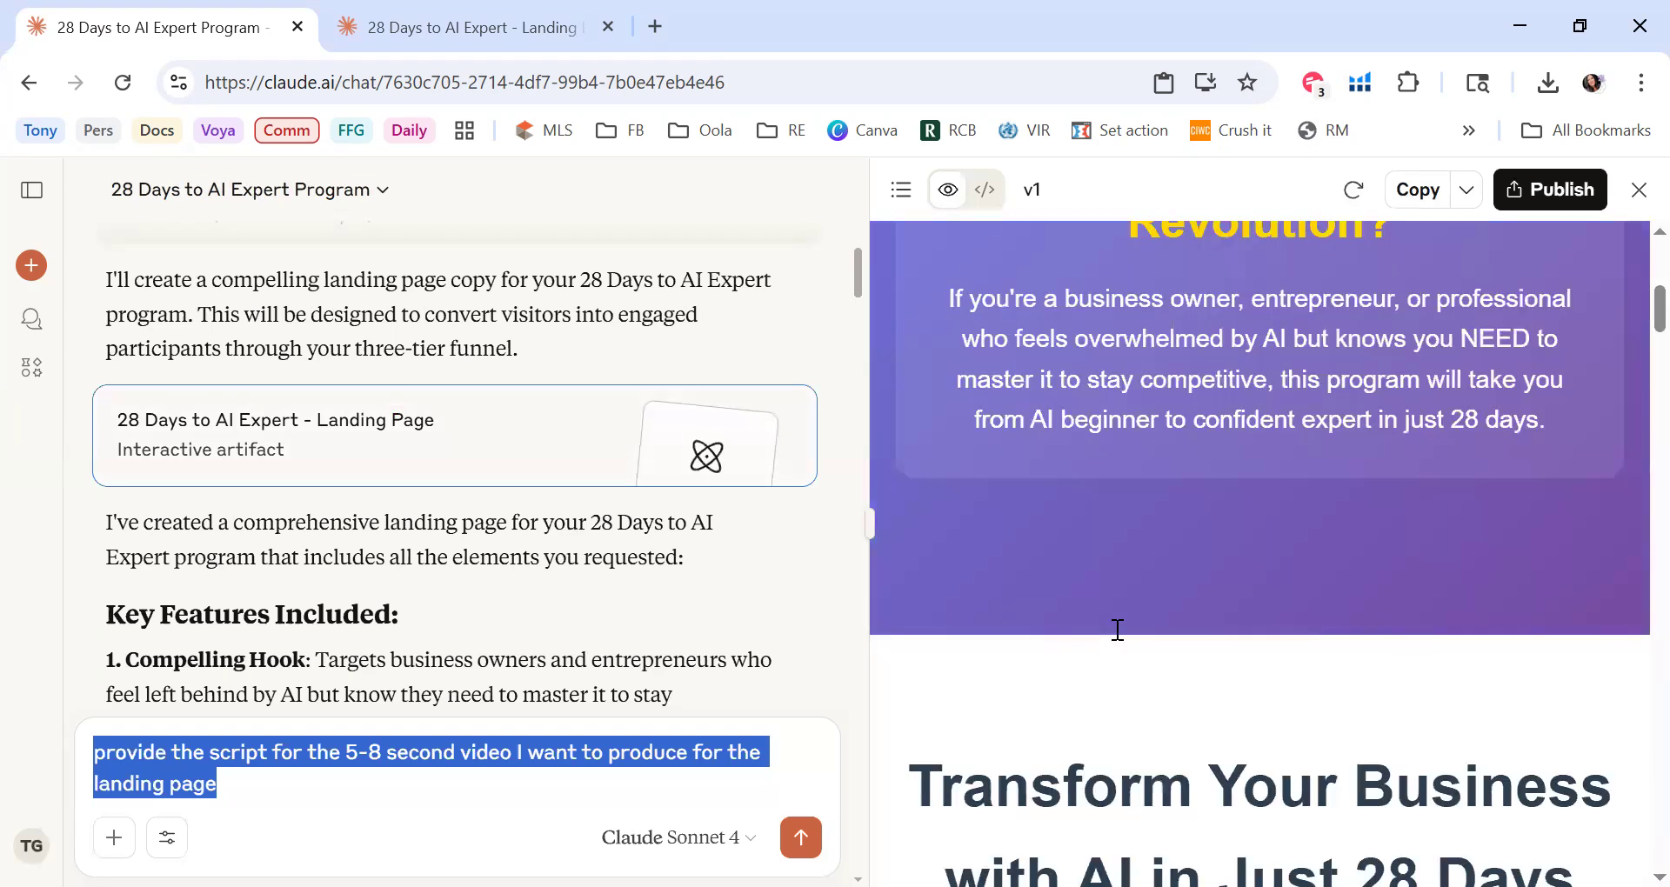
scroll(1117, 630, down, 5)
scroll(1118, 630, down, 5)
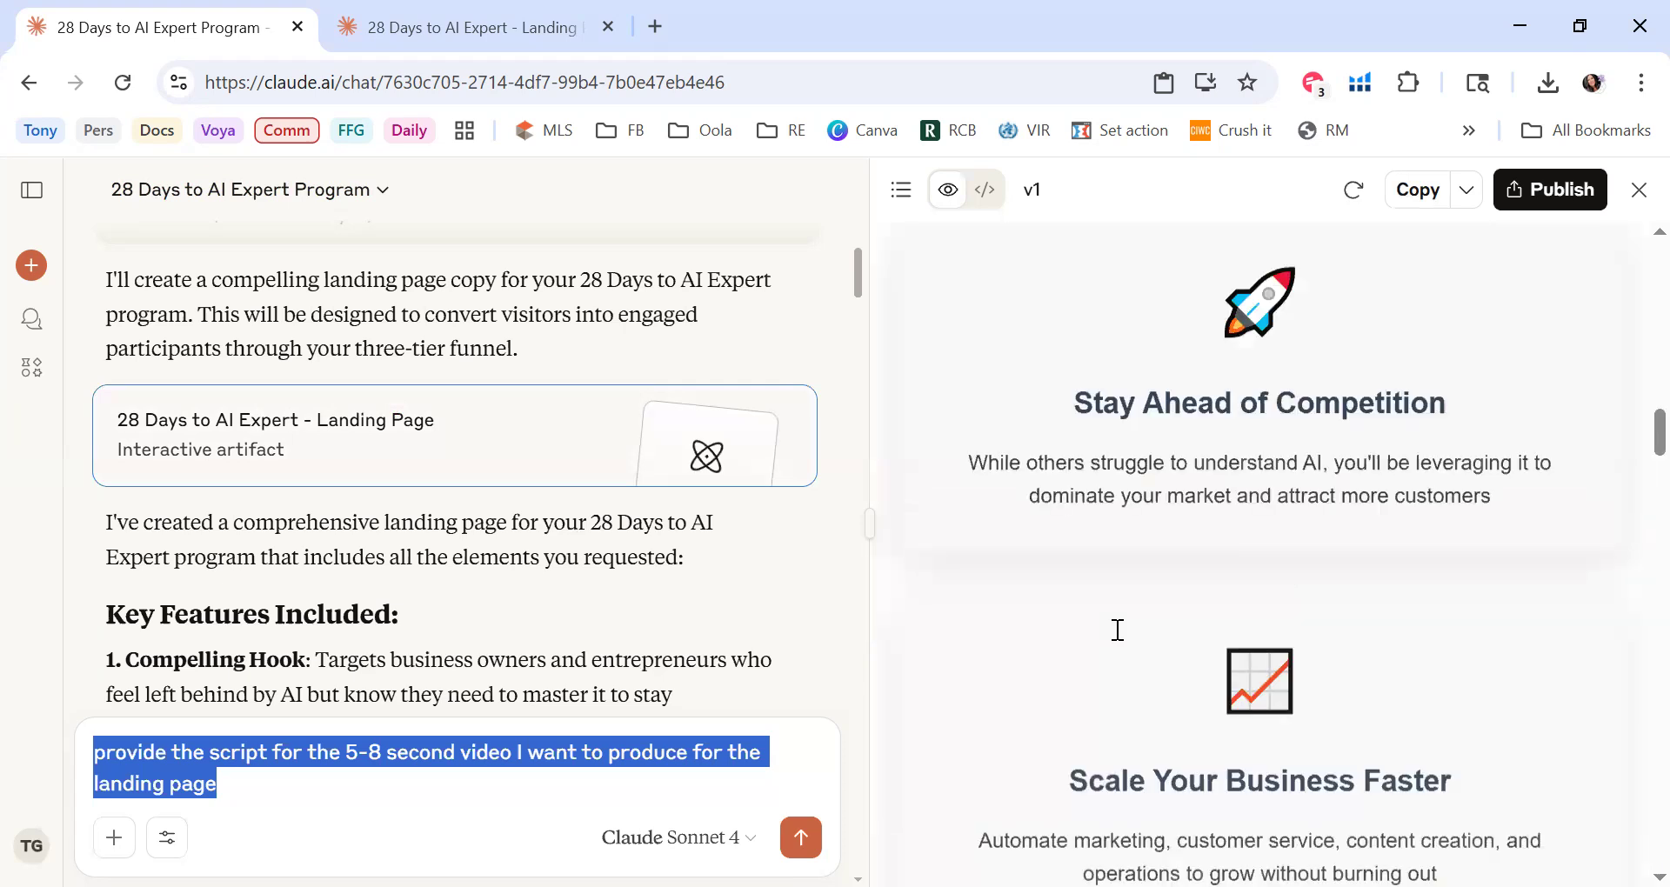
scroll(1136, 477, down, 5)
scroll(1142, 484, down, 5)
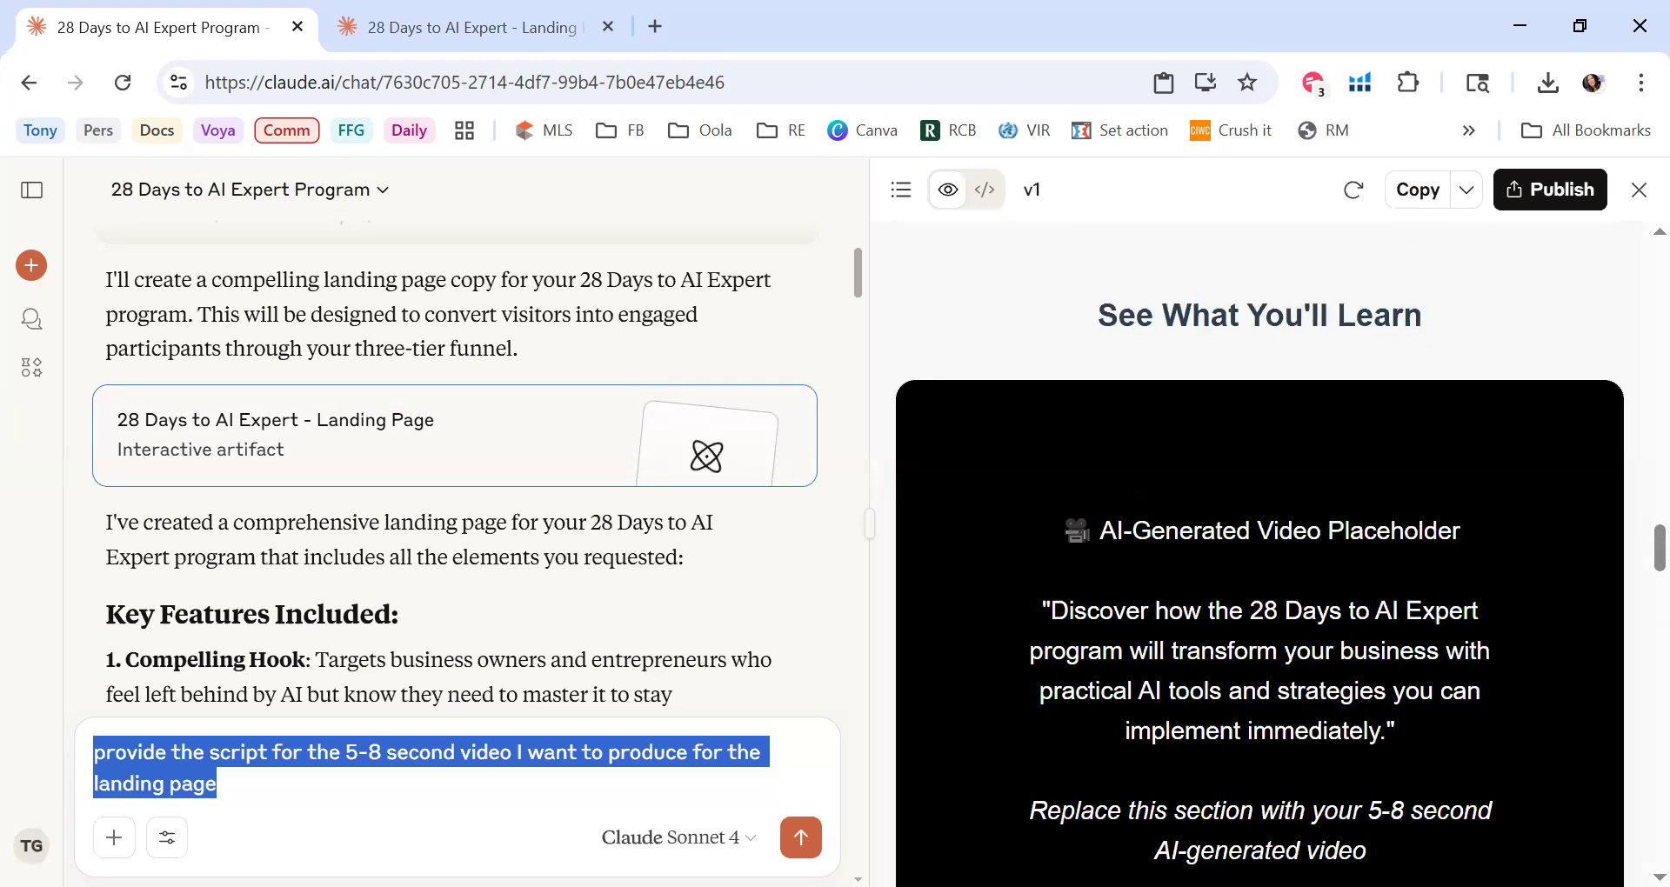
scroll(1183, 475, down, 2)
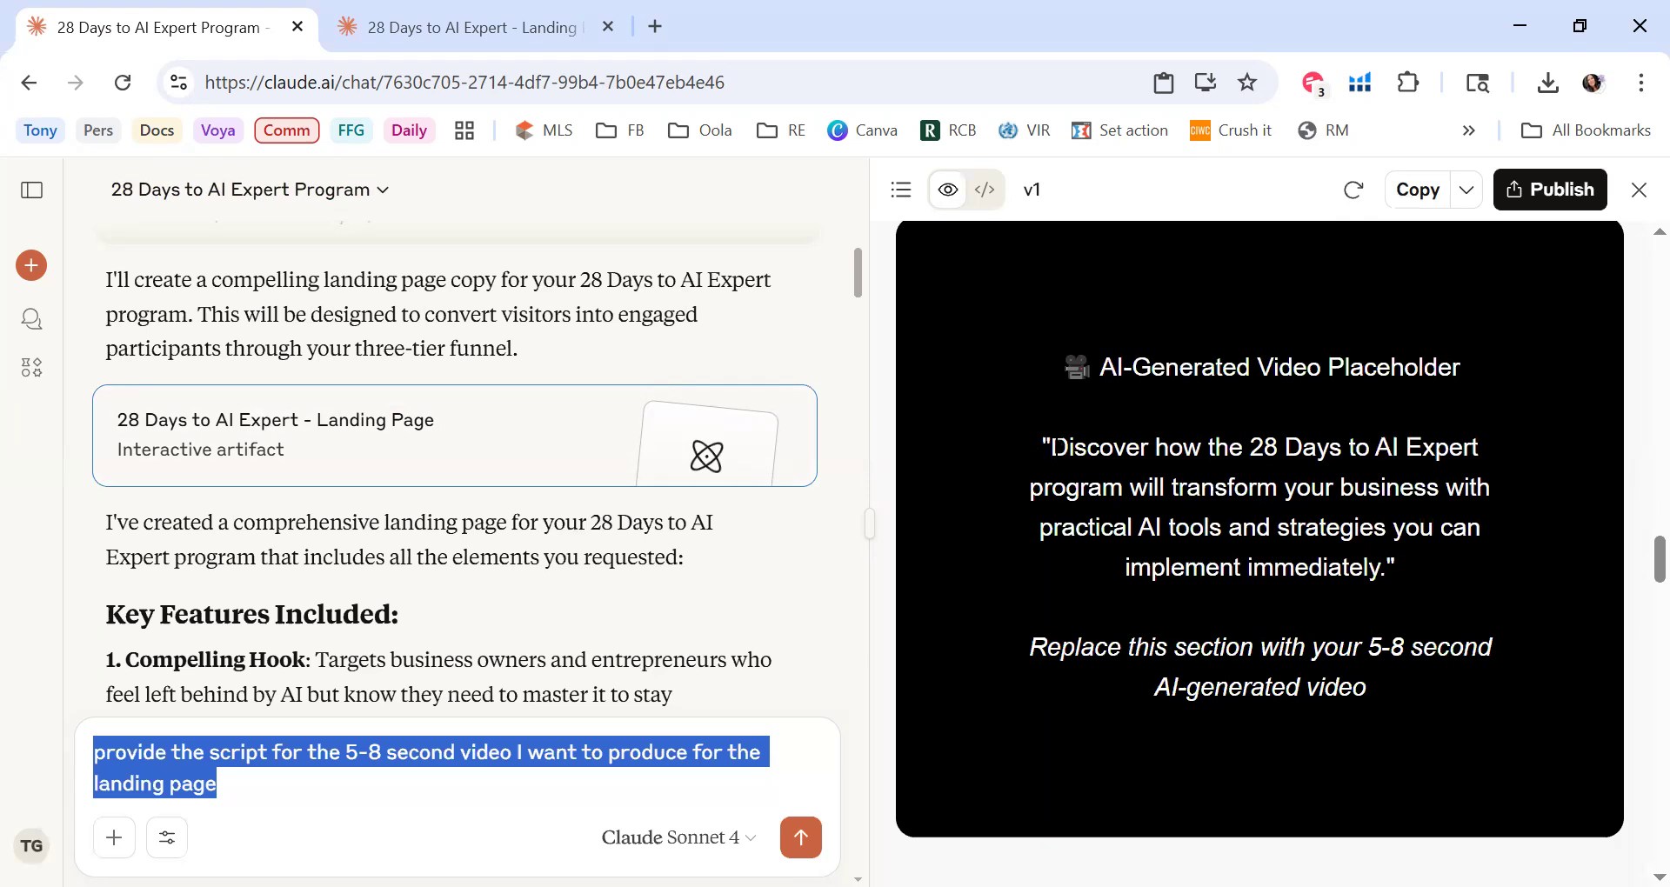
drag(1050, 447, 1277, 529)
drag(1382, 568, 1383, 570)
key(ctrl+c)
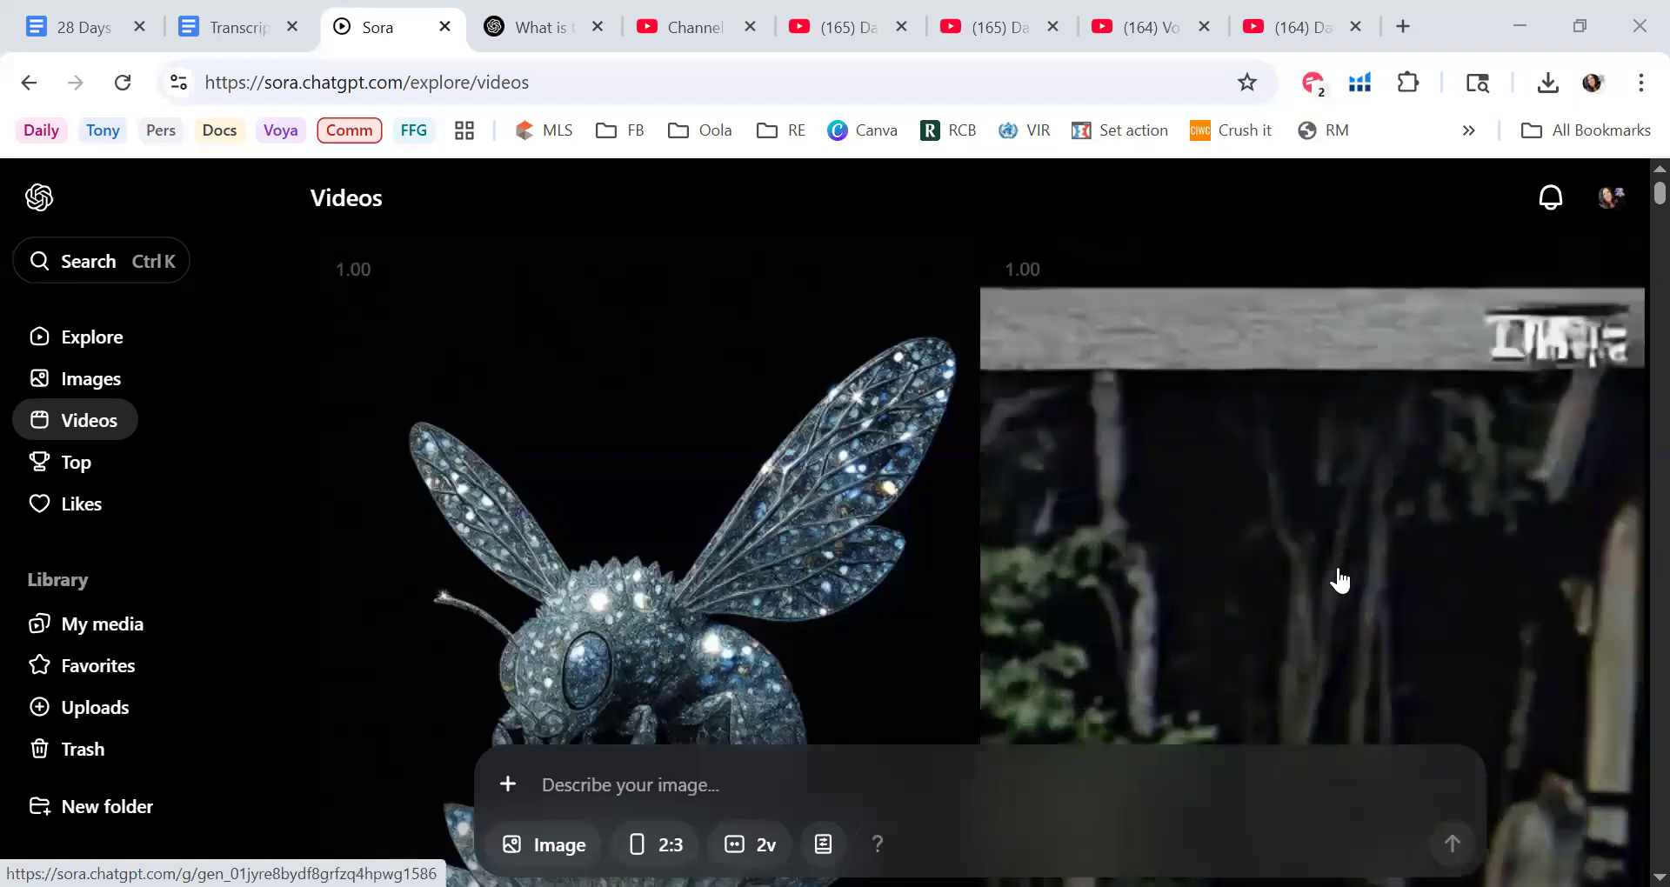
Step: In Sora, browse the community videos feed for examples of AI-generated clips
scroll(1341, 581, down, 4)
scroll(1340, 581, up, 2)
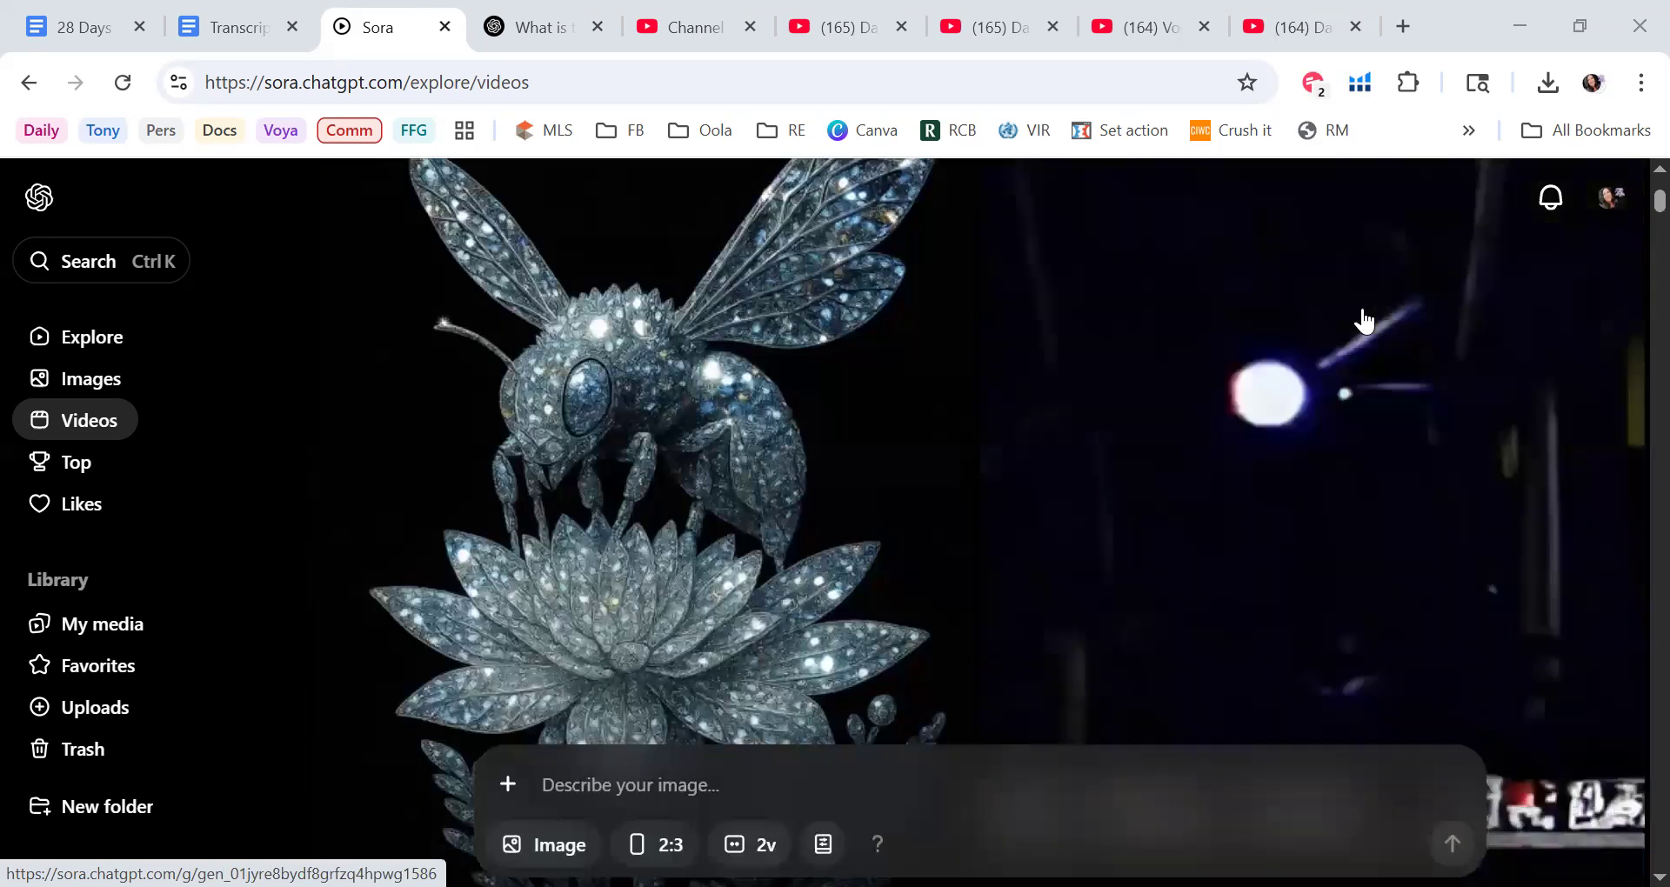
scroll(1363, 322, down, 4)
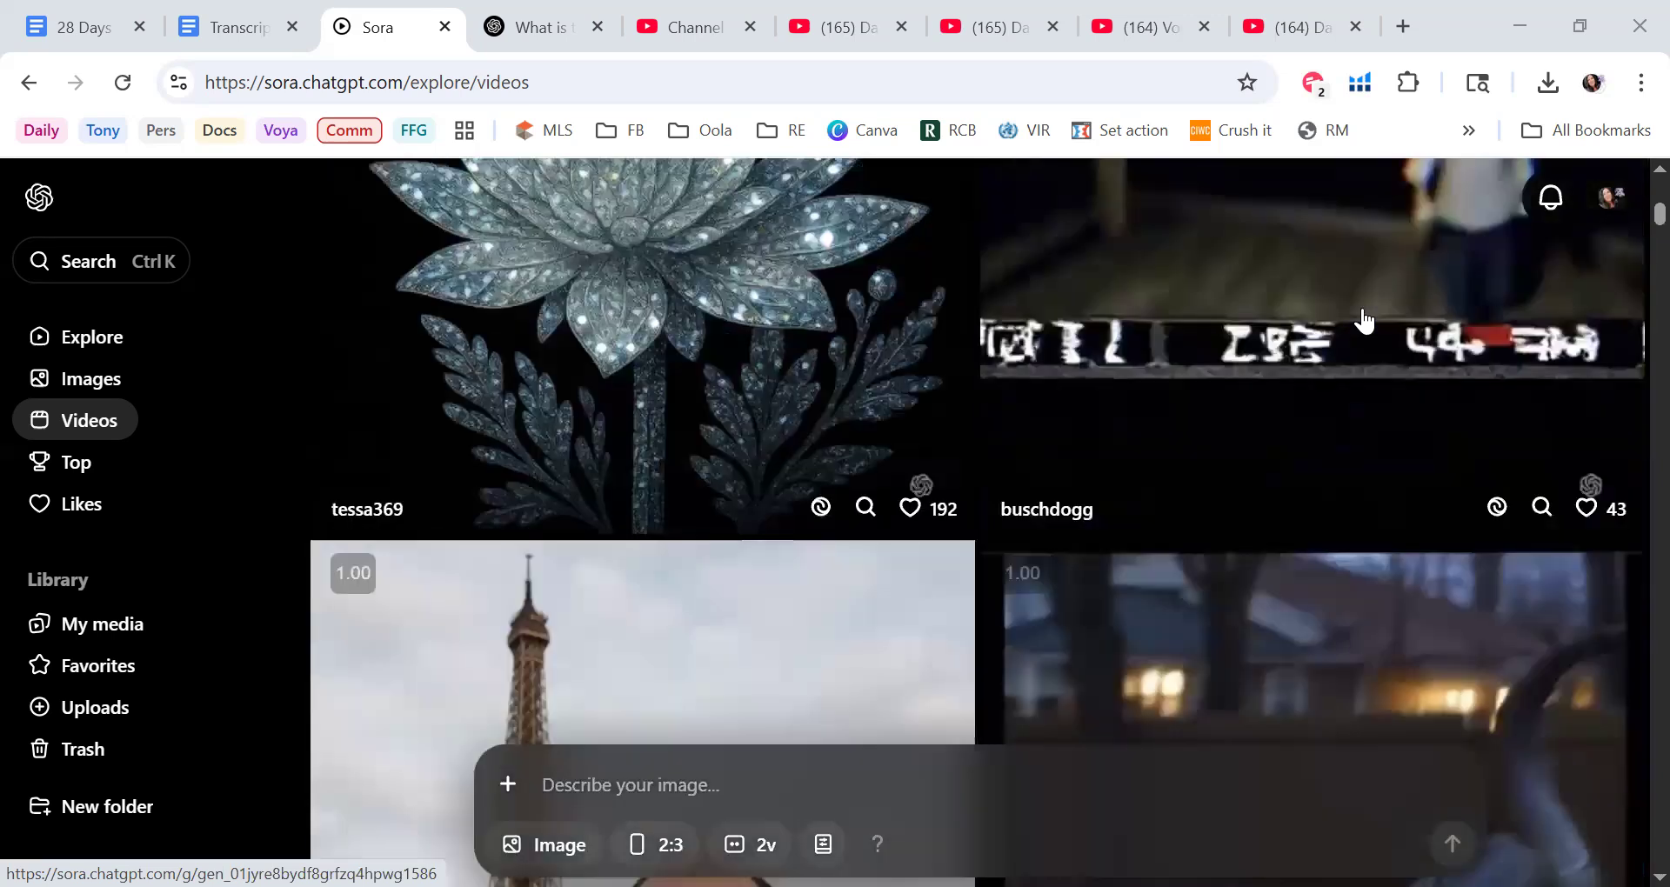
scroll(1364, 322, down, 4)
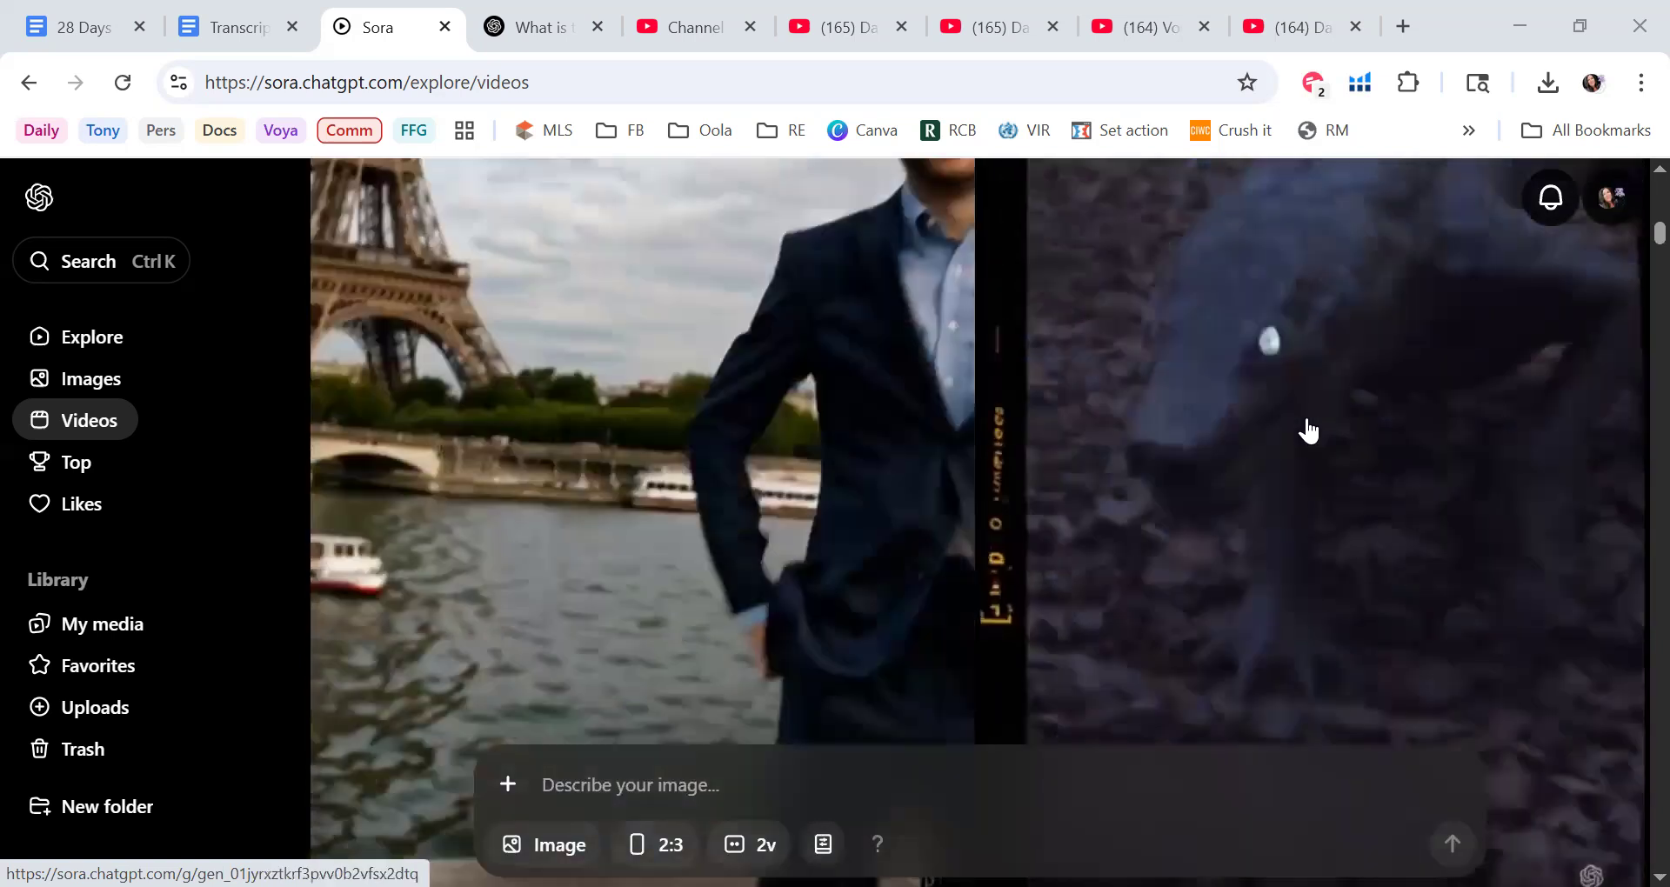
scroll(1308, 430, down, 3)
scroll(1308, 430, down, 3)
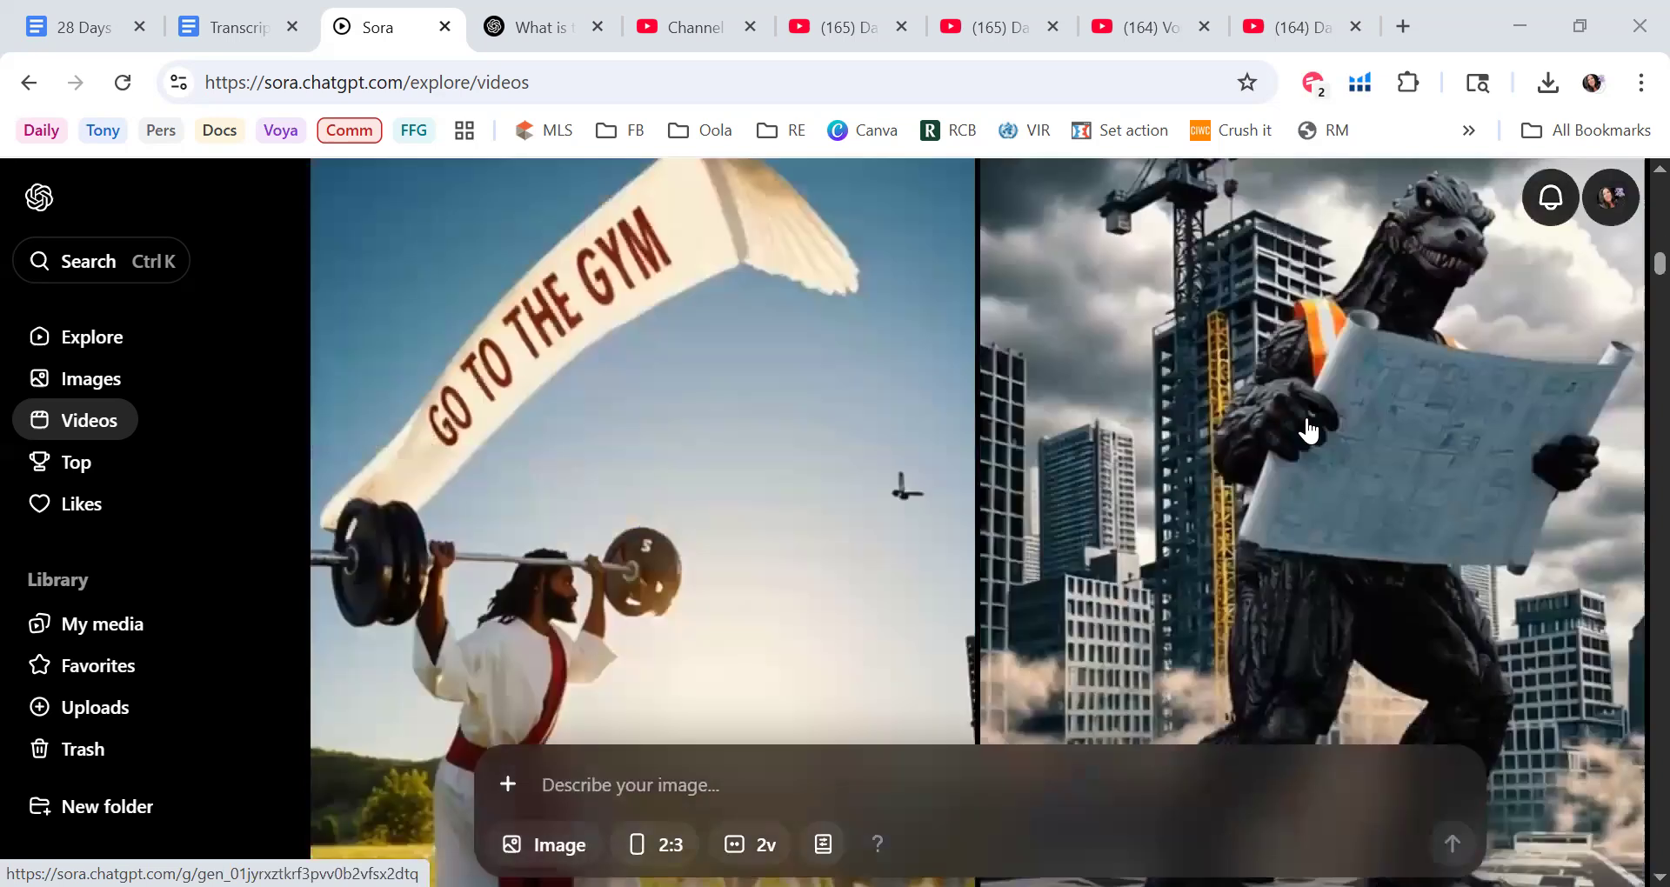
scroll(1308, 430, down, 3)
scroll(1308, 430, down, 3)
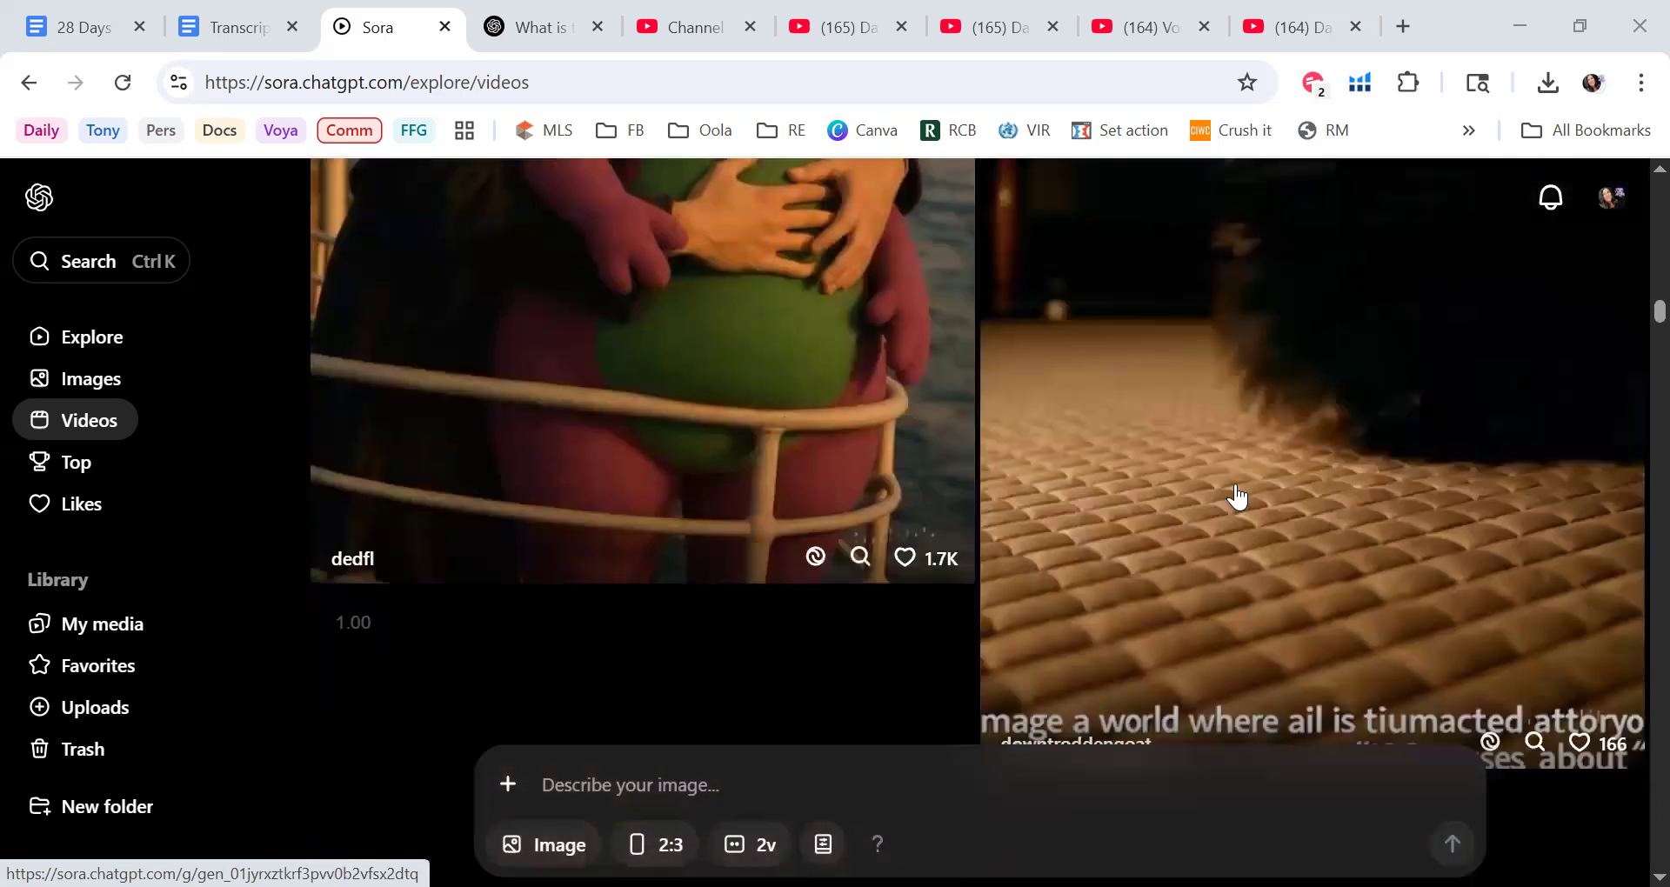
scroll(1235, 496, up, 5)
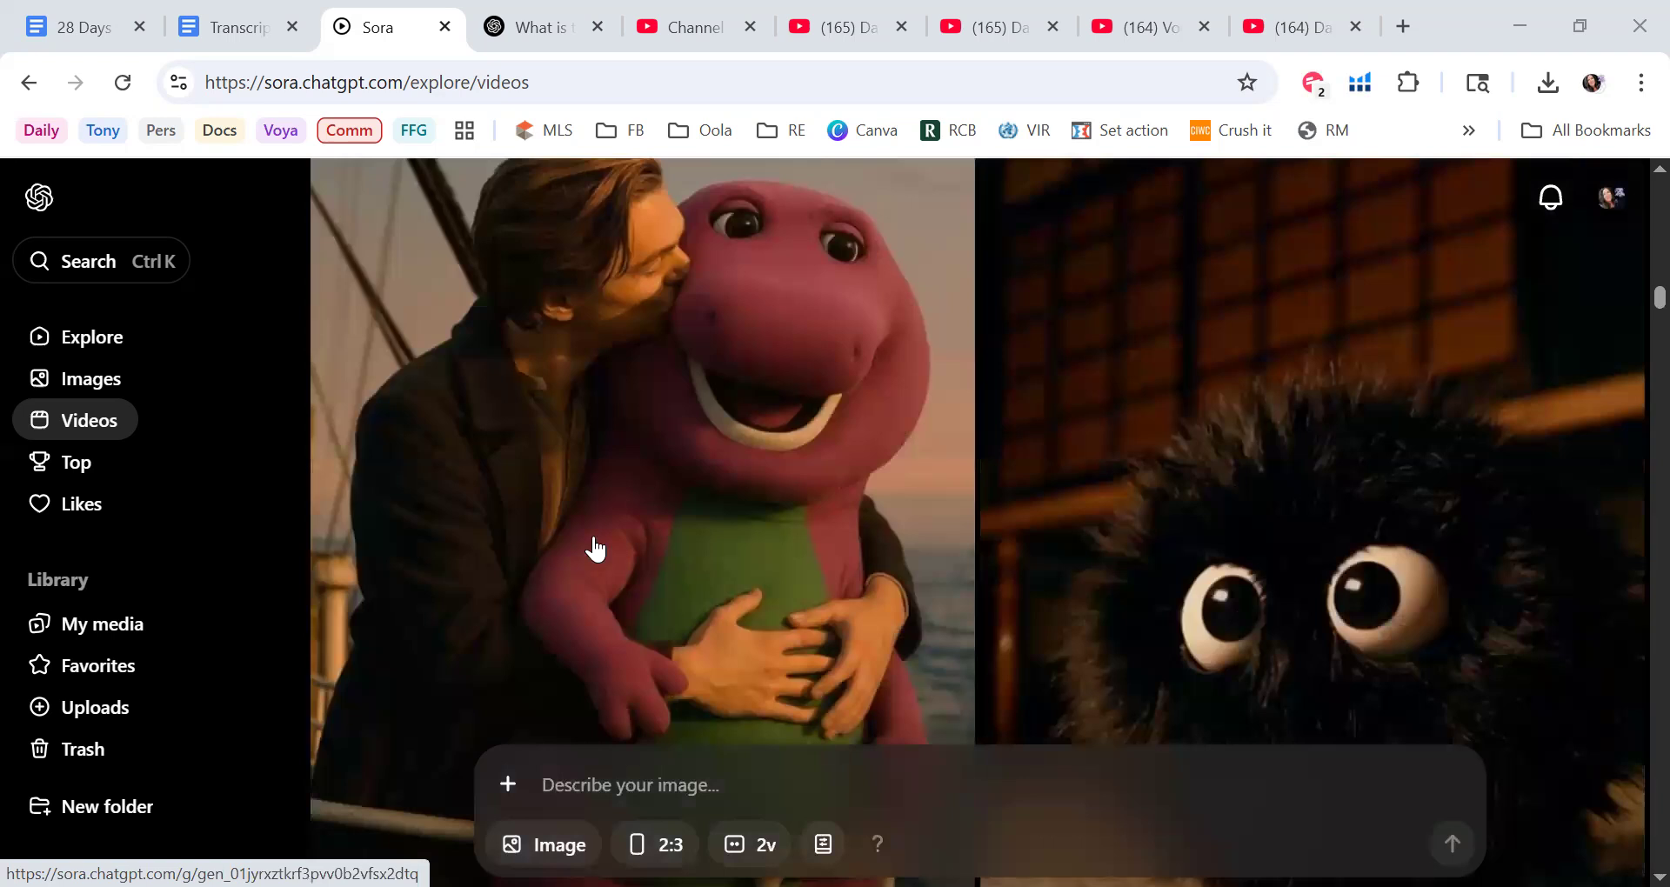
scroll(595, 548, up, 1)
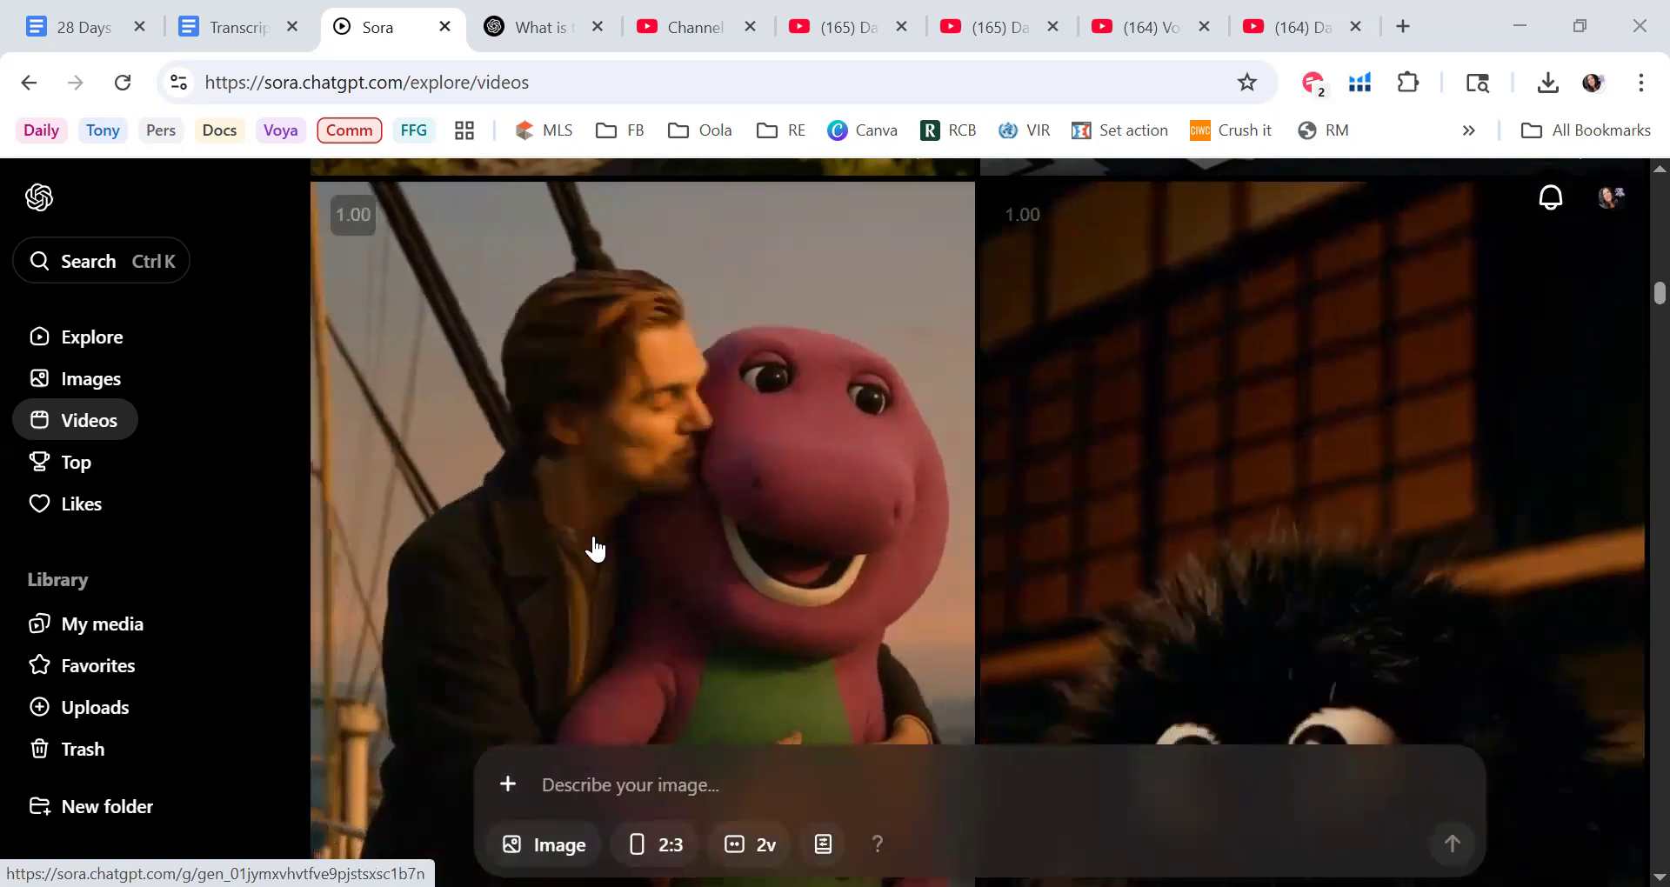
scroll(595, 548, down, 5)
scroll(595, 548, down, 5)
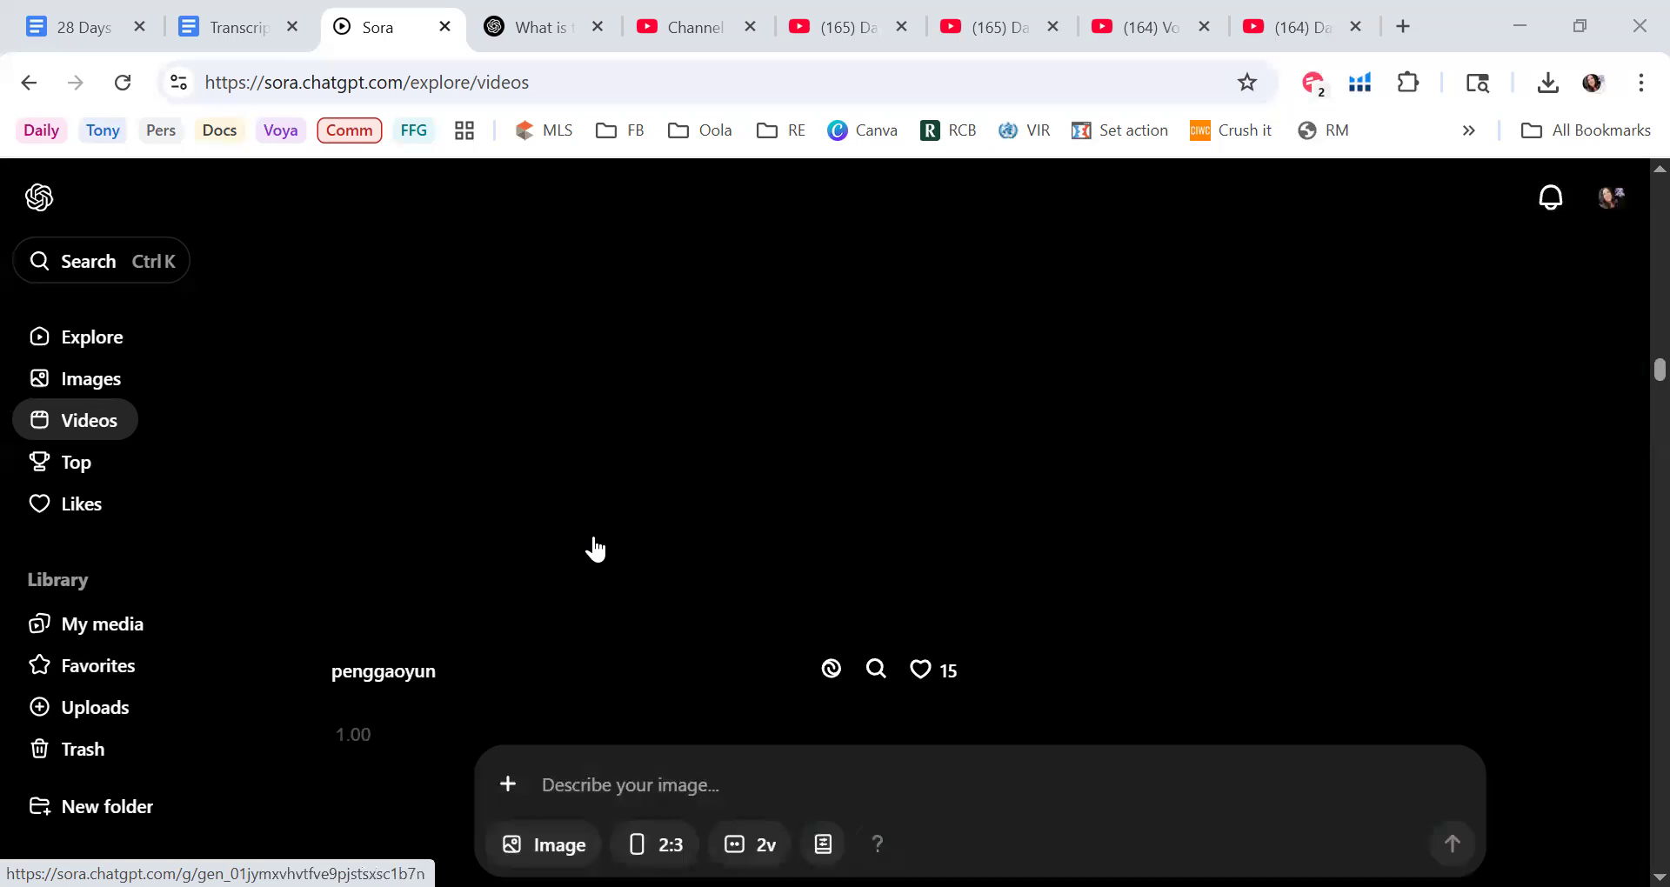
scroll(595, 548, down, 5)
scroll(595, 548, down, 5)
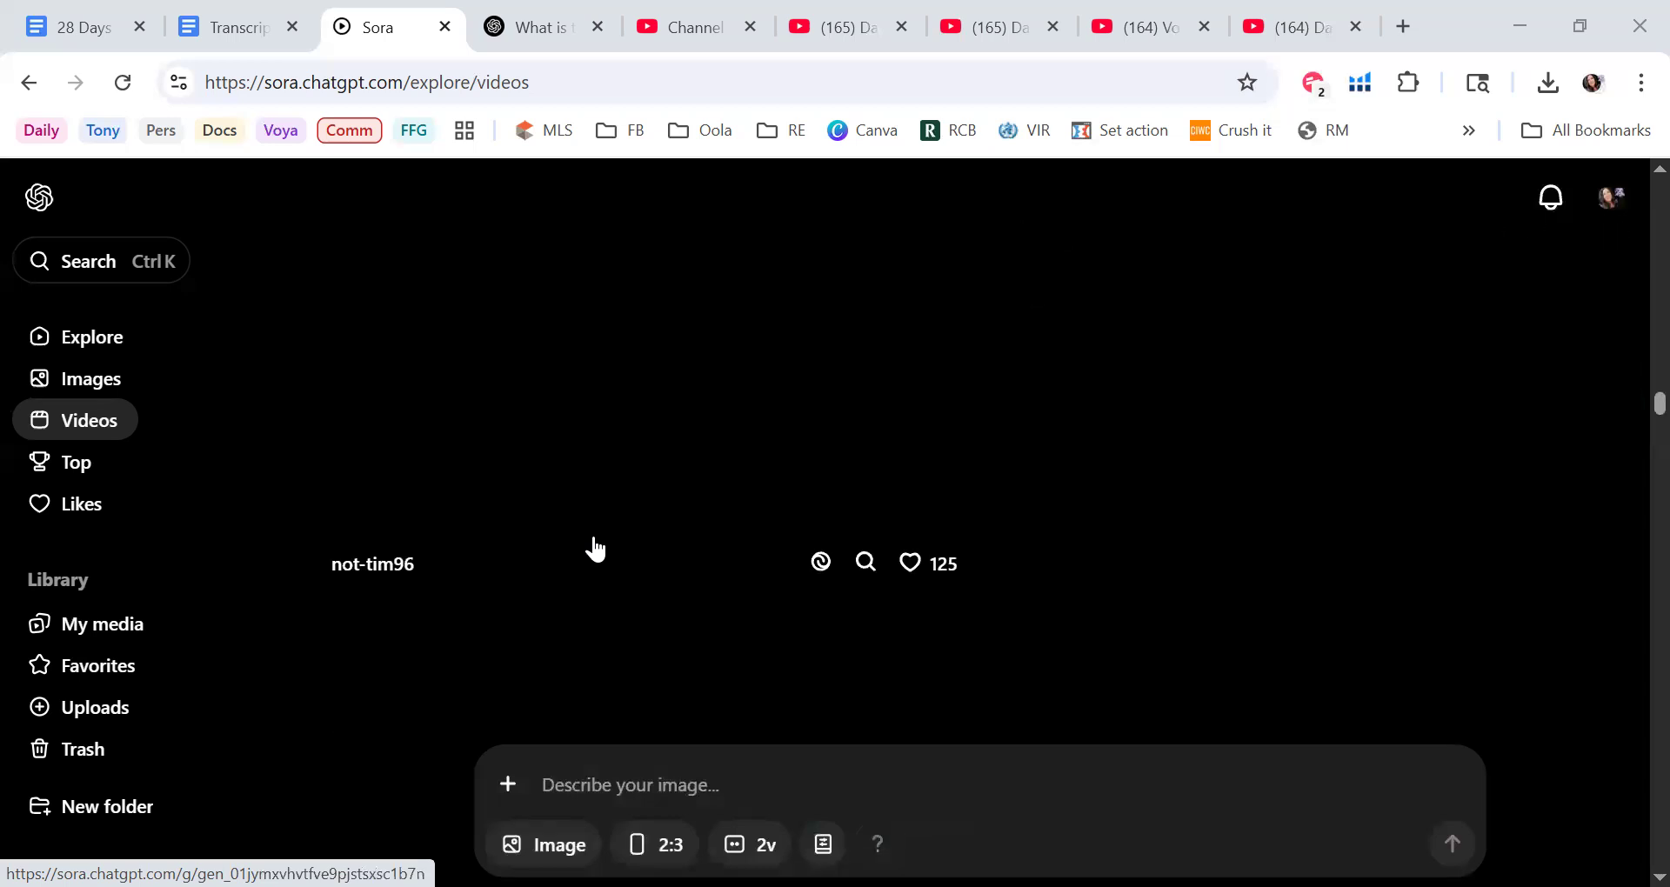
scroll(594, 548, down, 5)
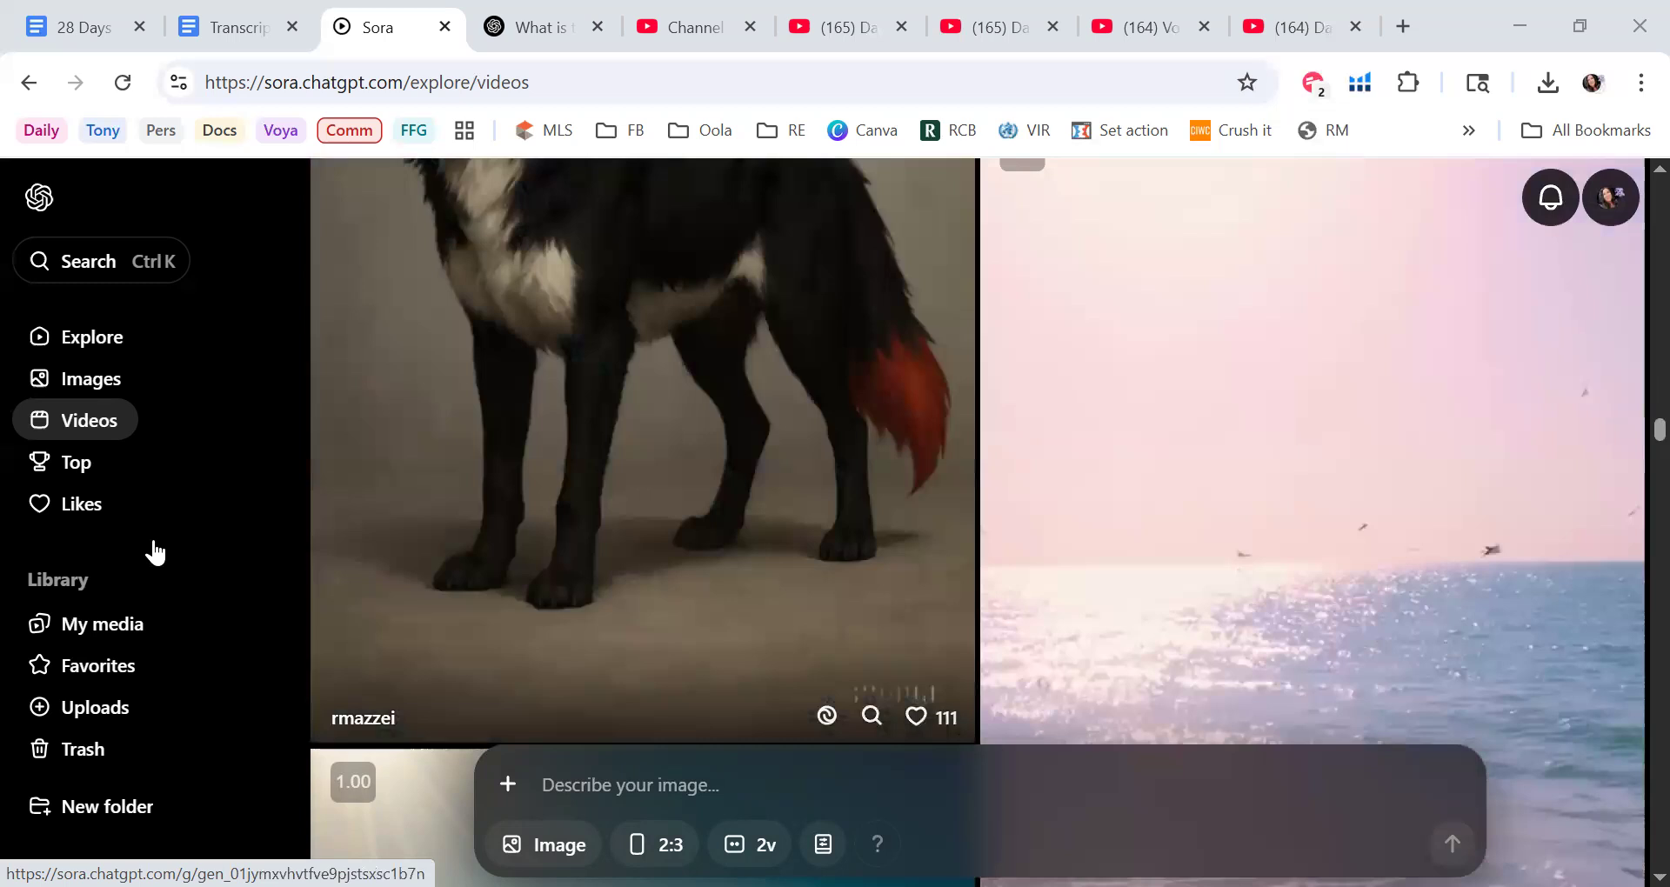
scroll(757, 396, up, 3)
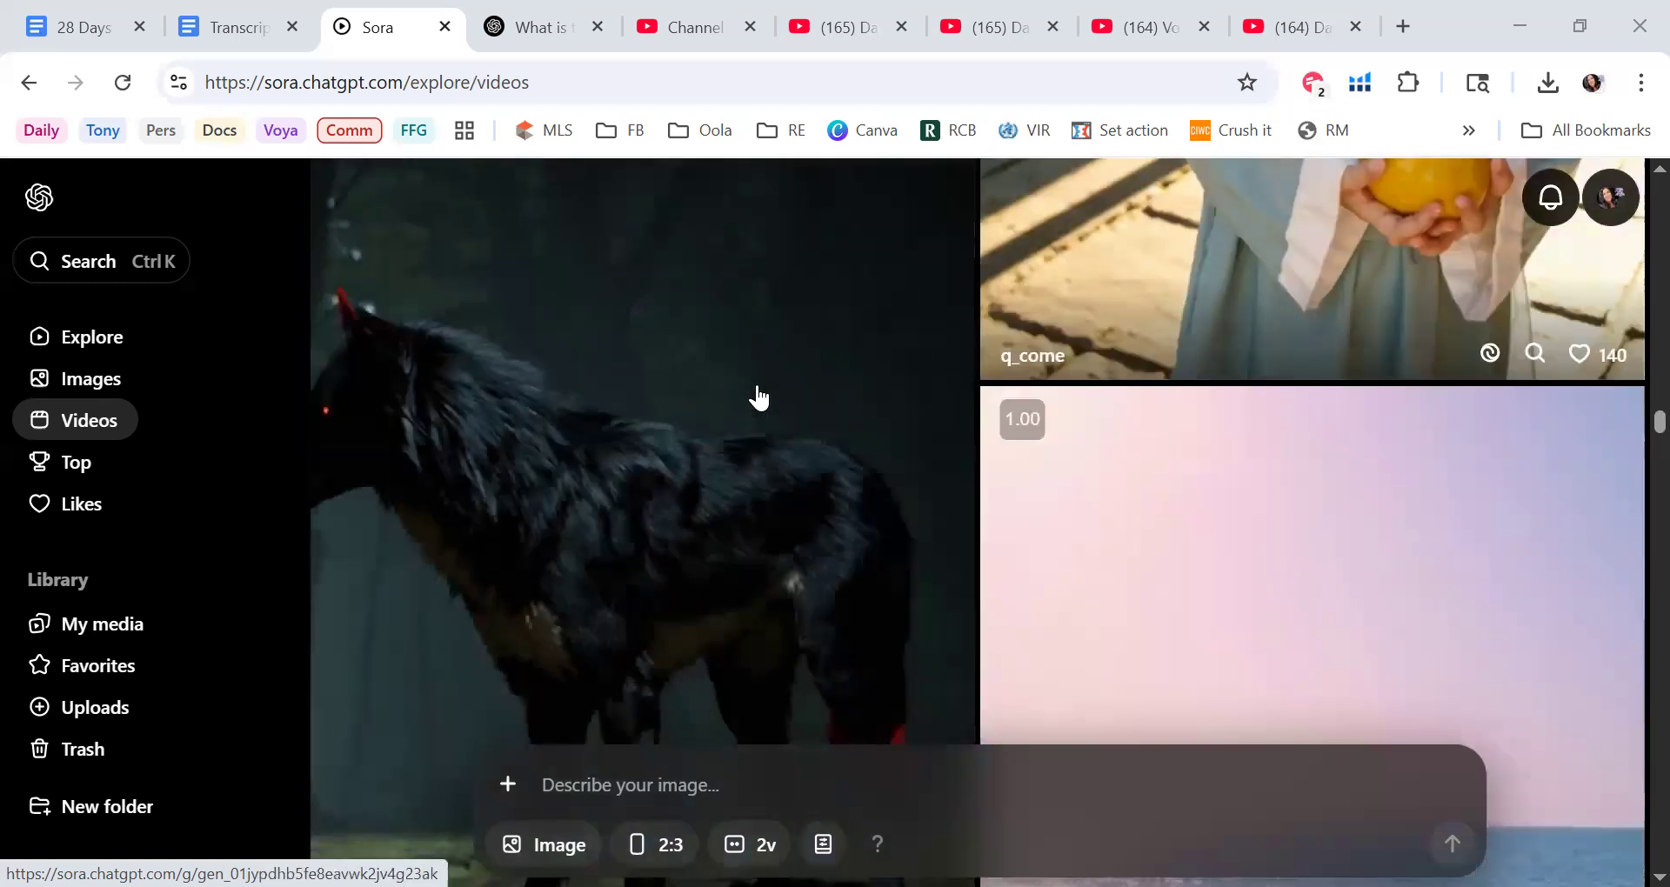
scroll(759, 397, down, 5)
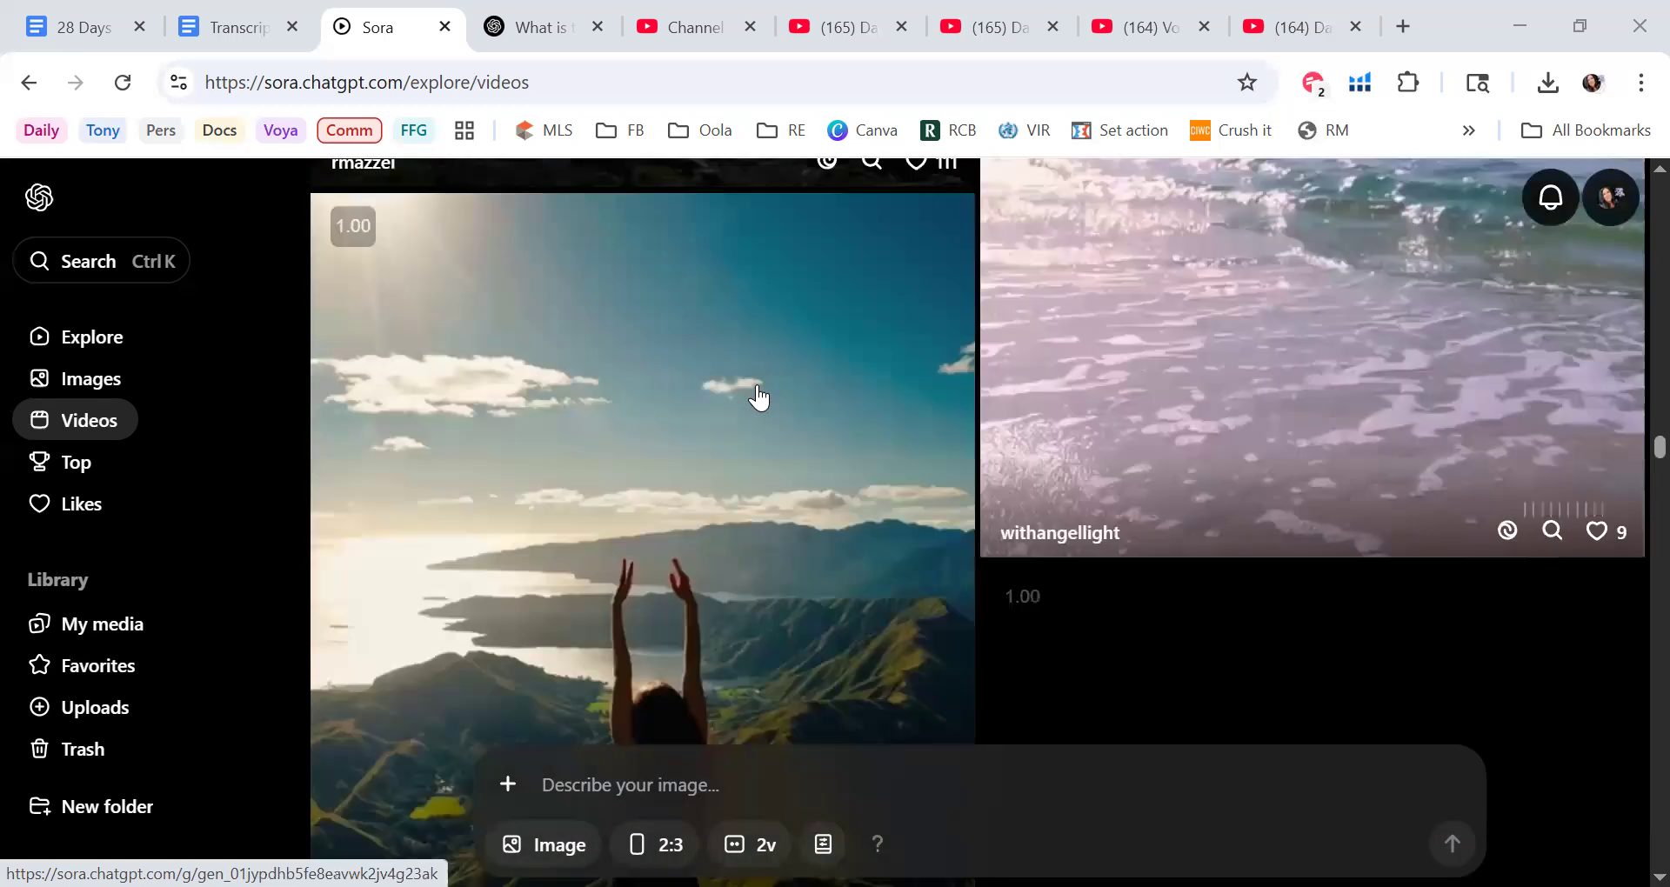
scroll(758, 397, down, 5)
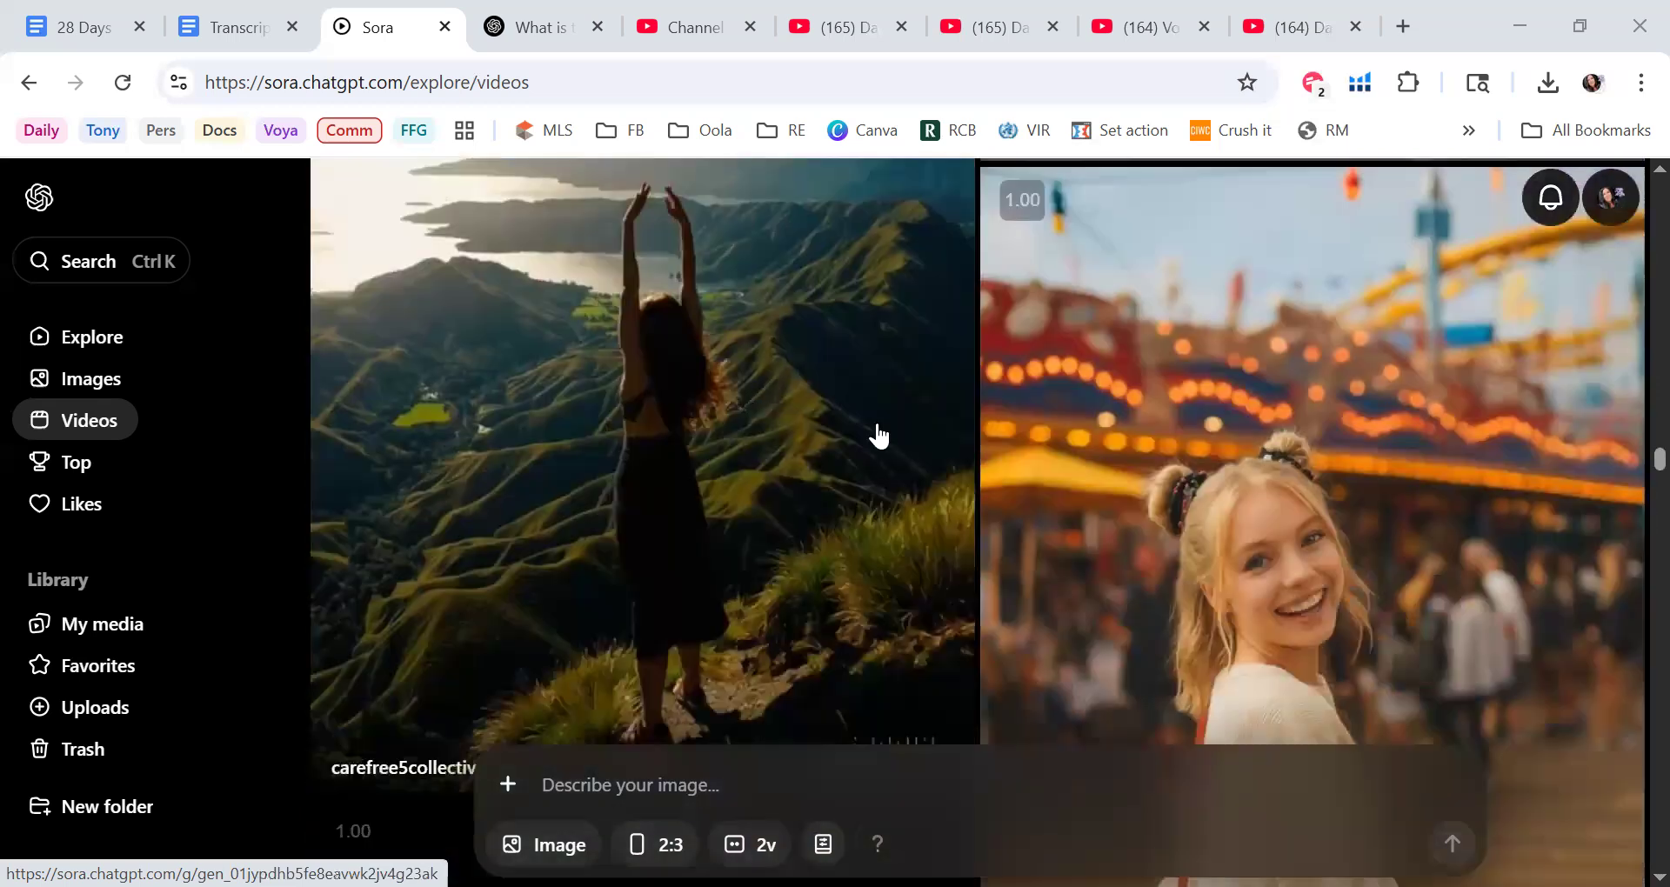
scroll(879, 436, down, 3)
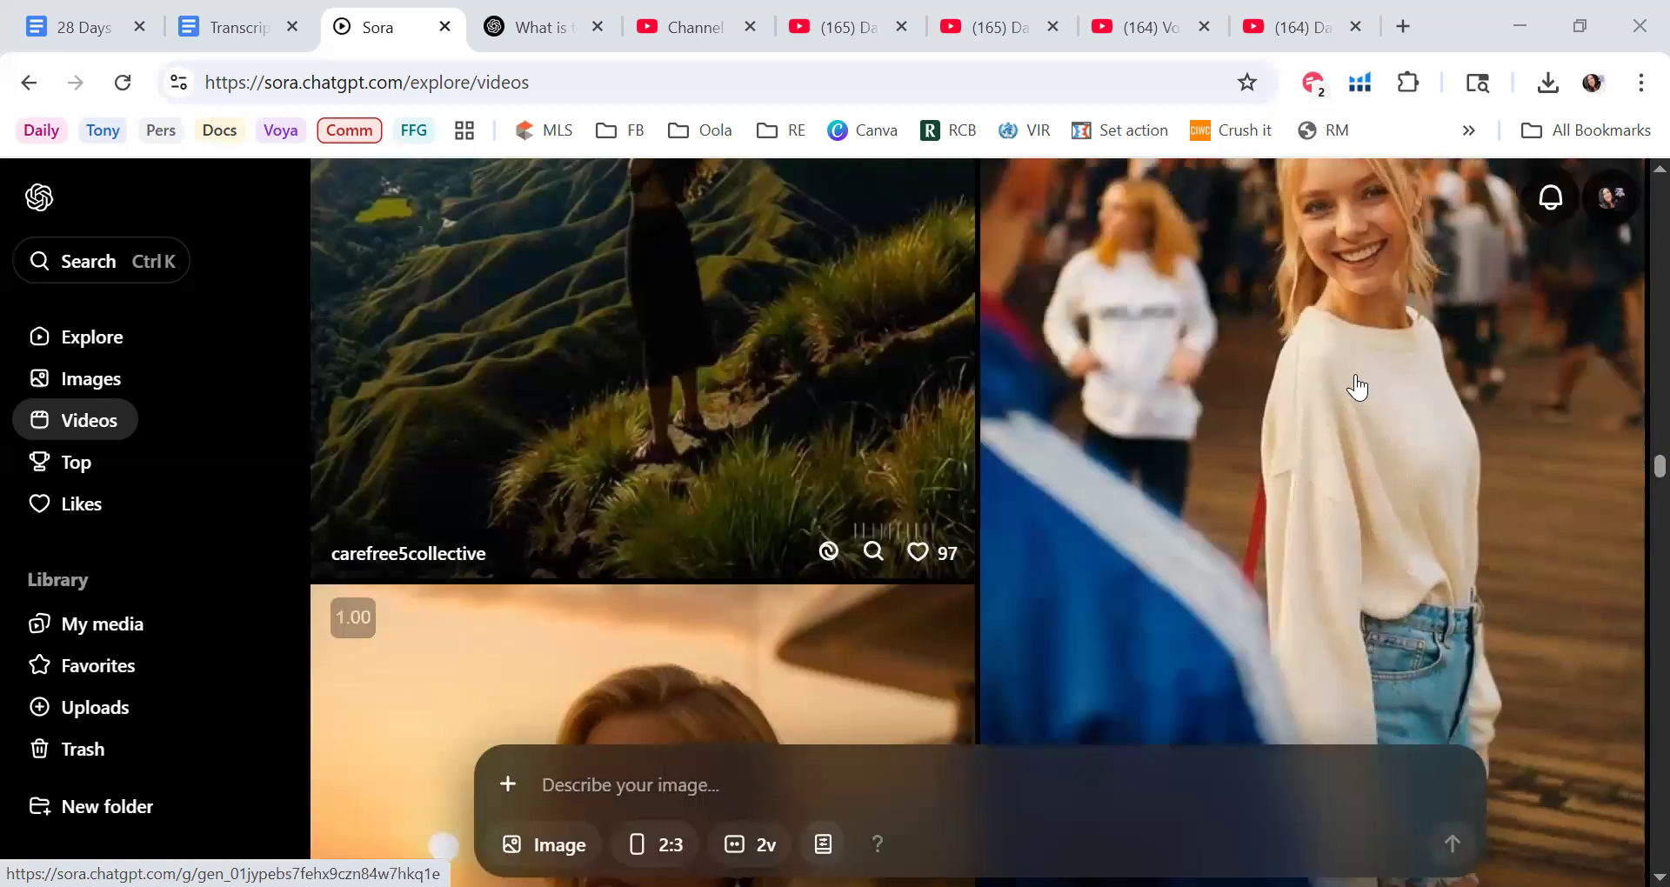
scroll(1357, 383, down, 8)
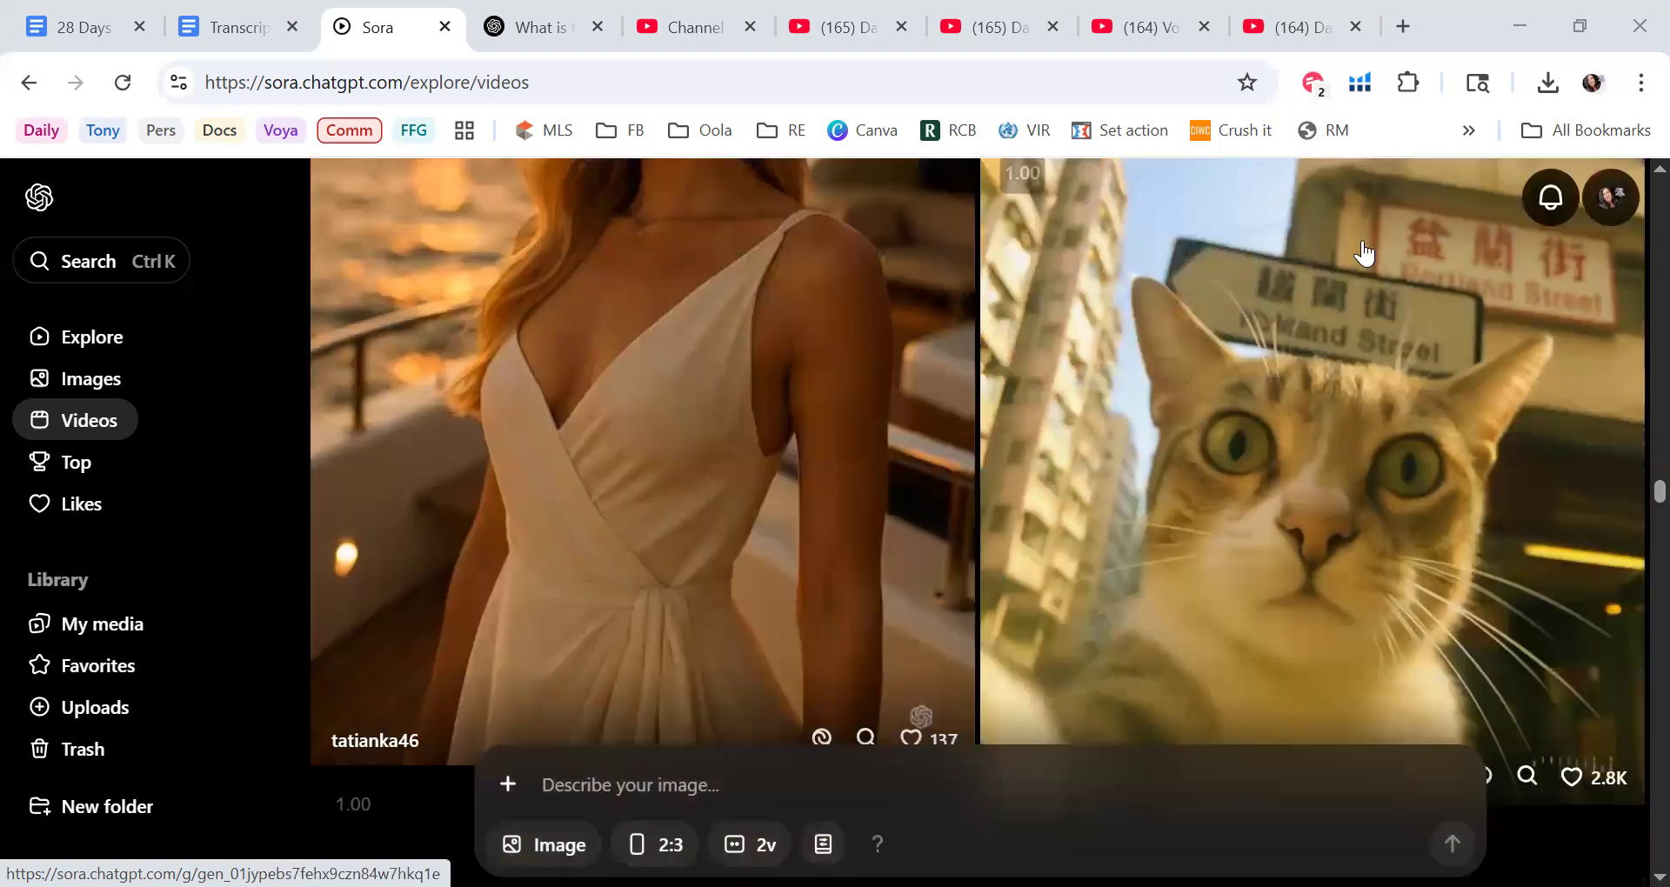
scroll(1363, 253, down, 8)
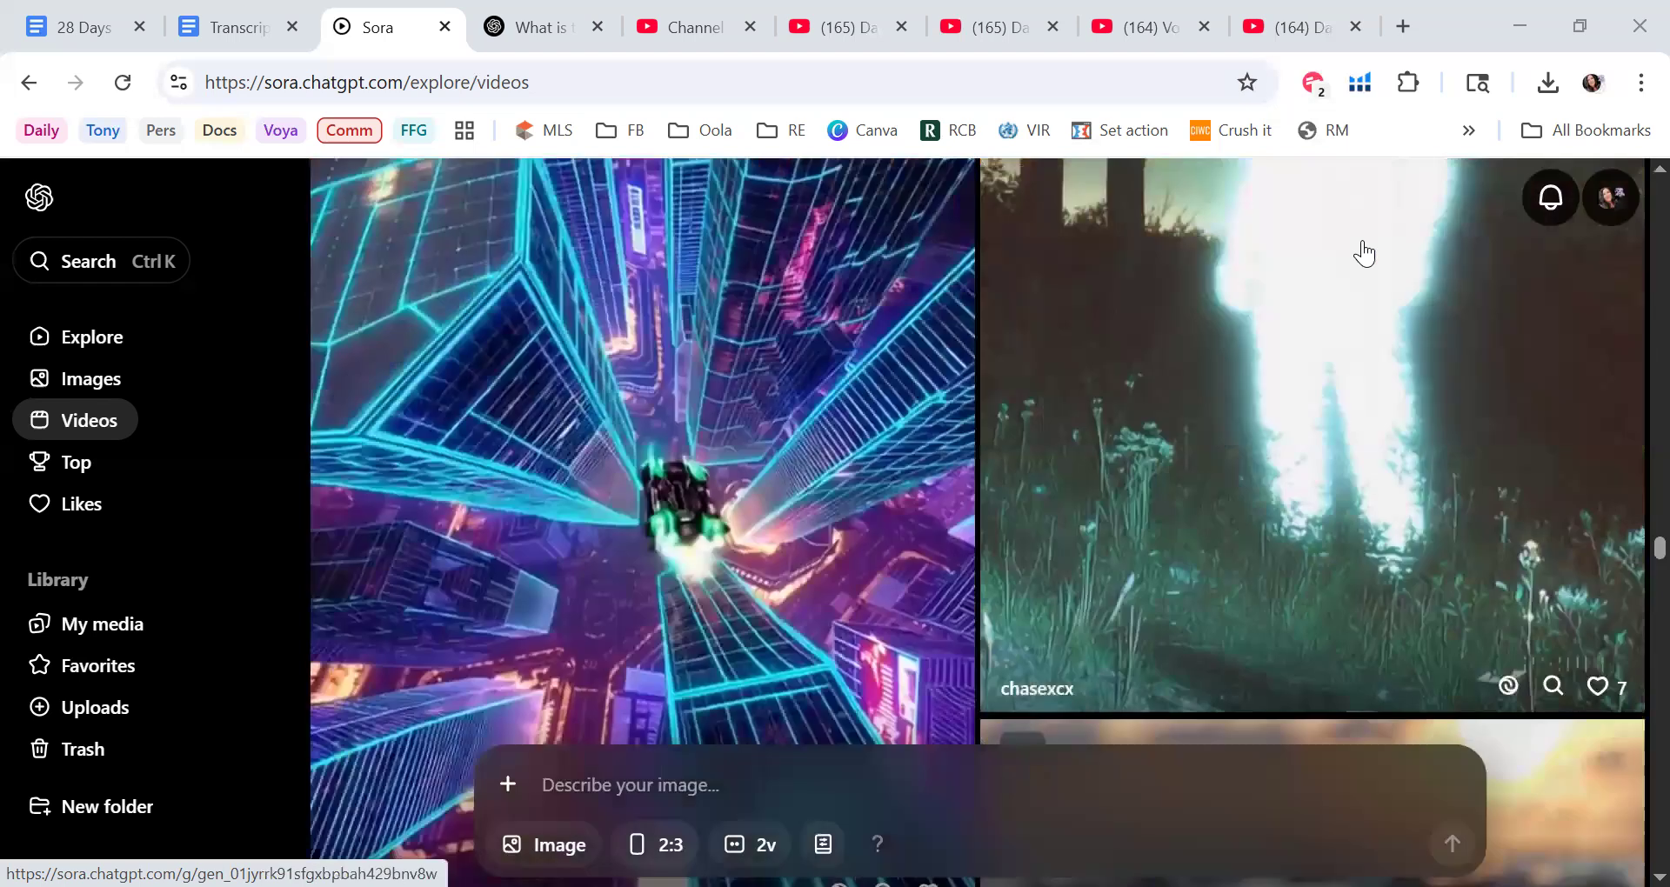
scroll(1363, 253, down, 6)
scroll(1363, 253, down, 8)
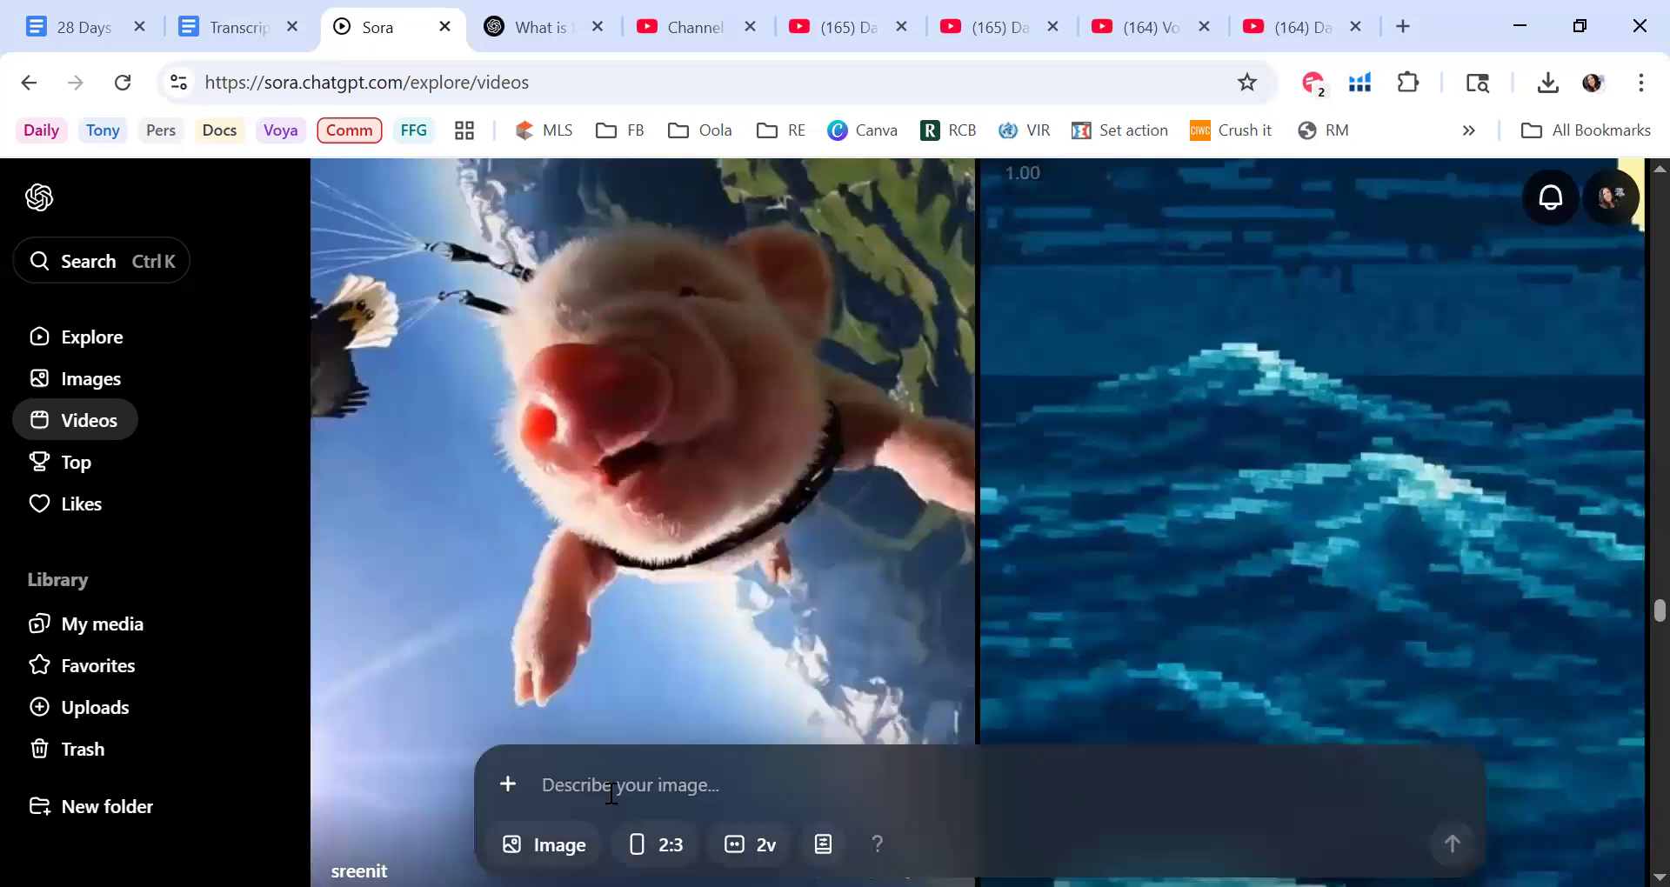
Step: Paste the copied 28 Days to AI Expert video description into Sora's prompt
key(ctrl+v)
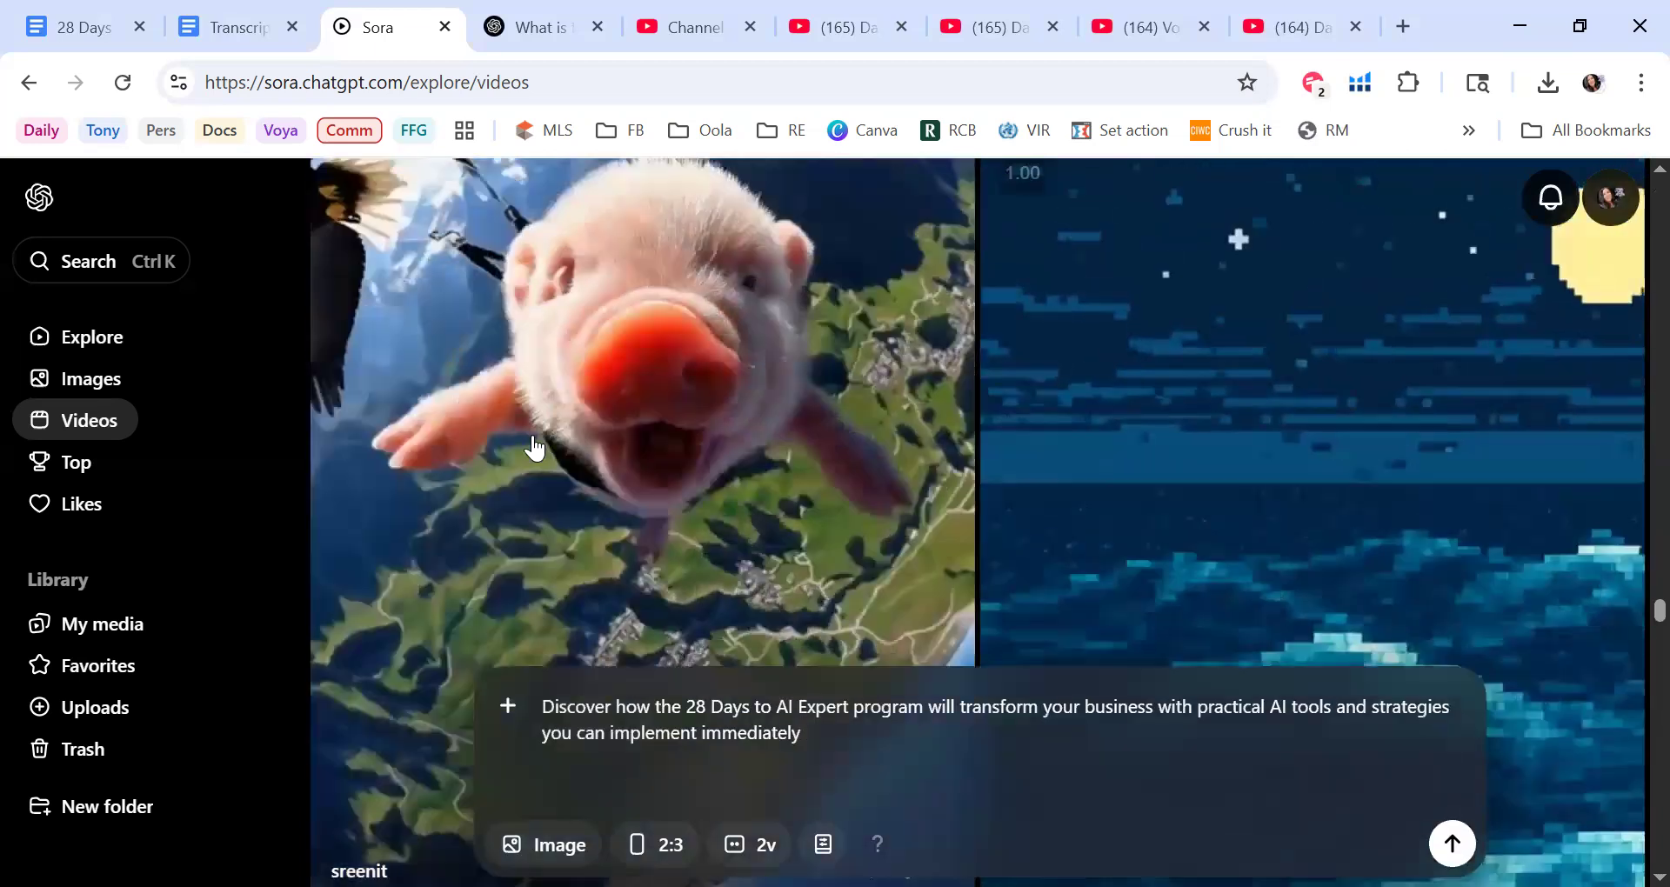
Step: Open the skydiving pig video from the feed and select its remix prompt text to examine it
right_click(532, 435)
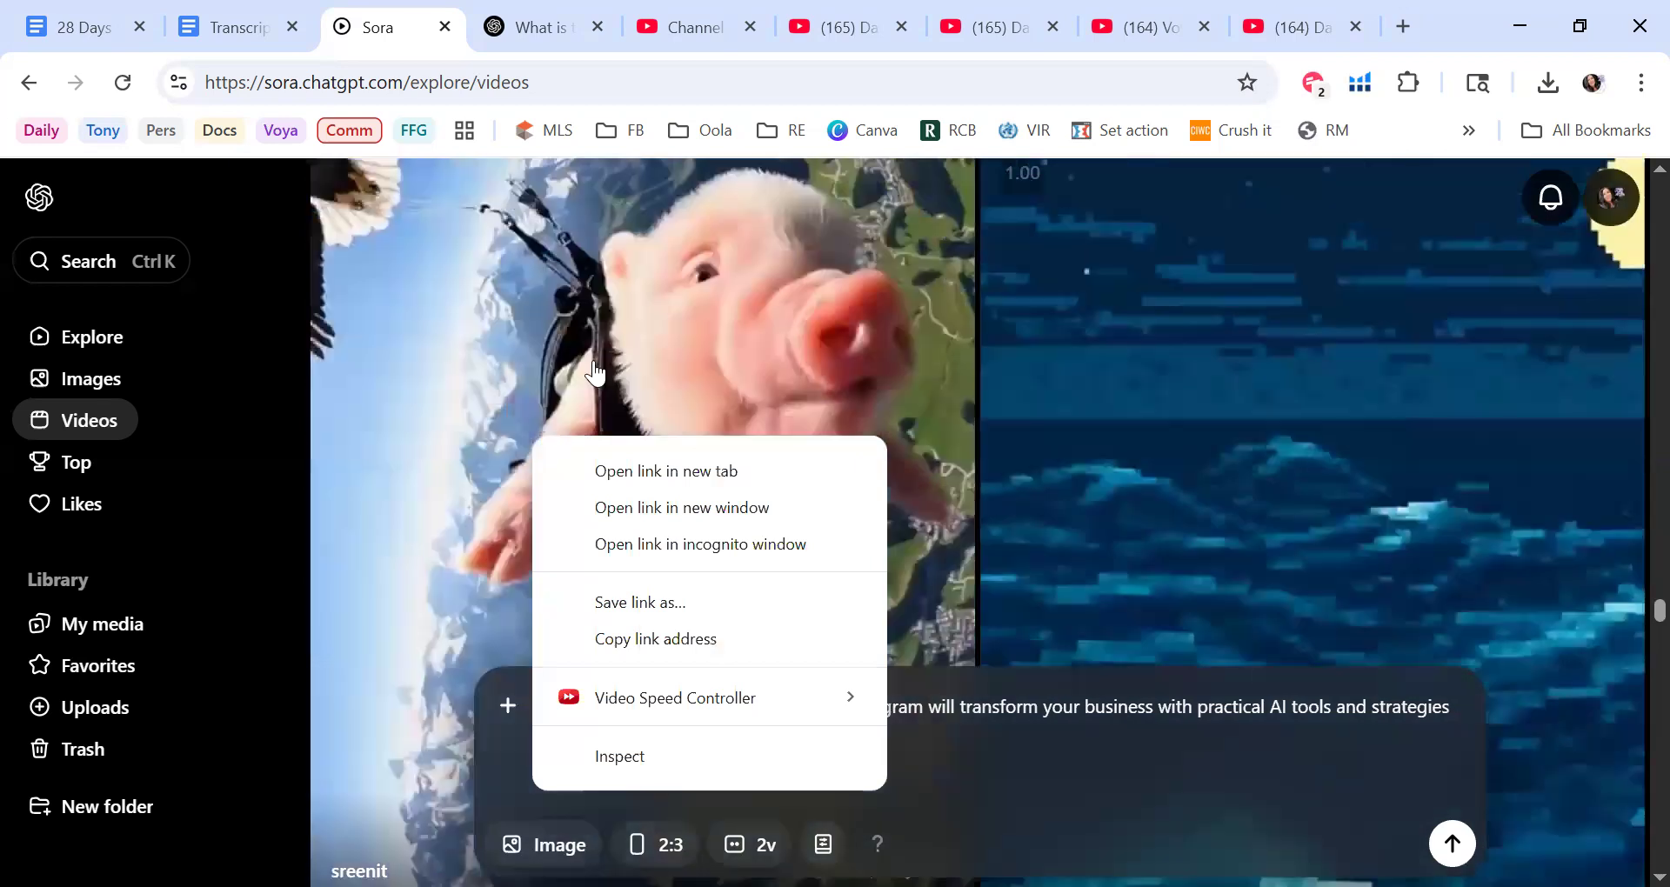
click(595, 374)
click(595, 374)
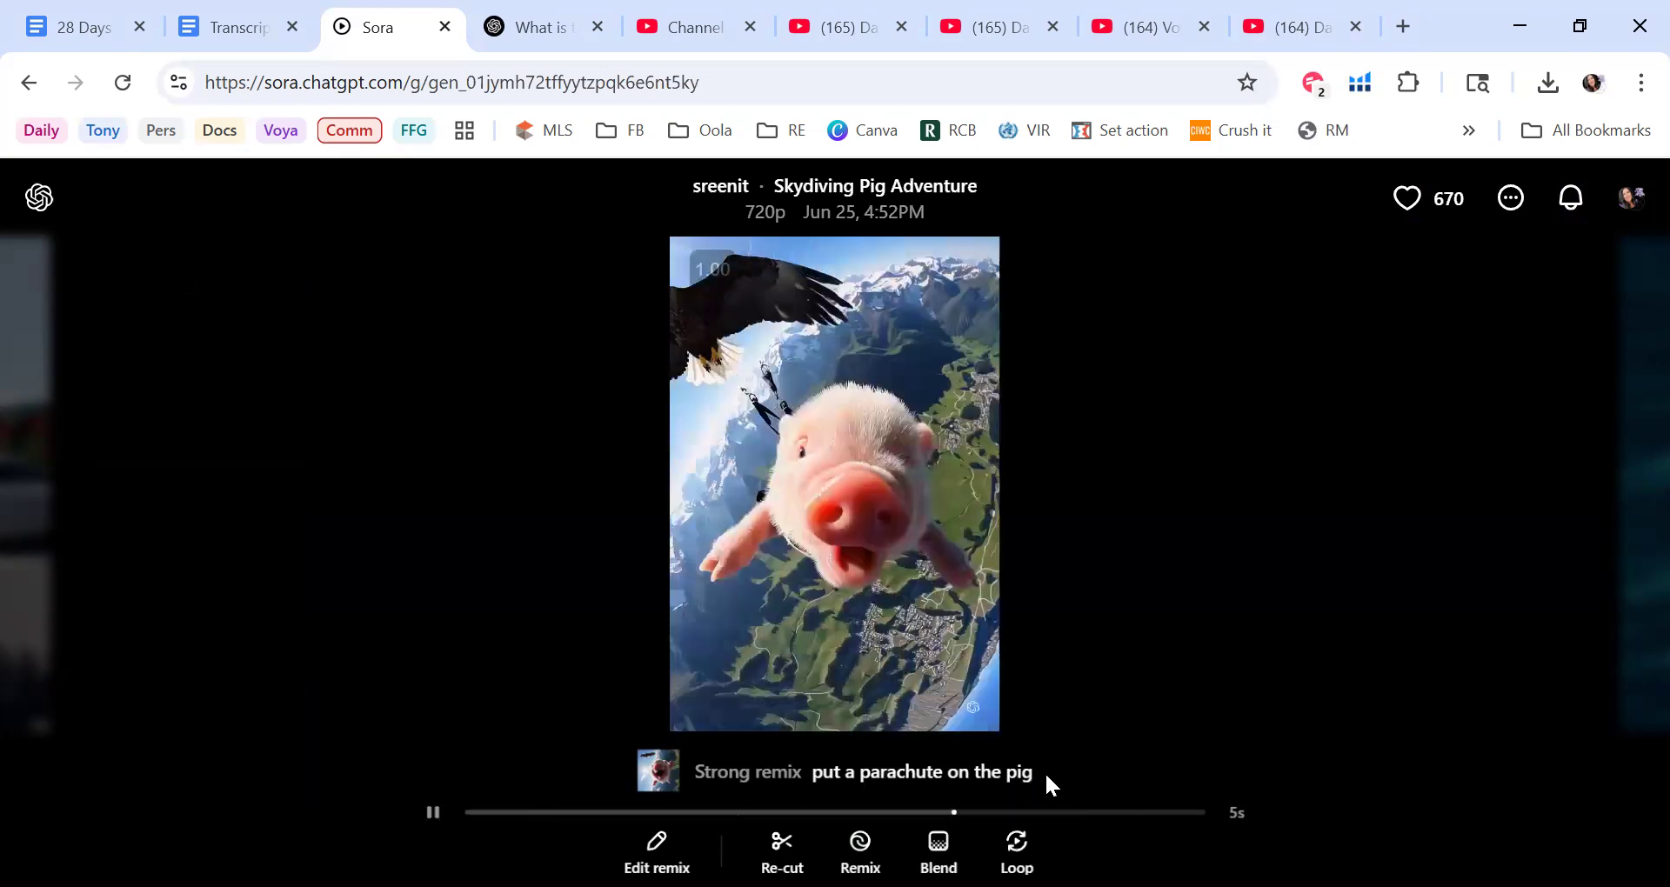
drag(1032, 773, 696, 765)
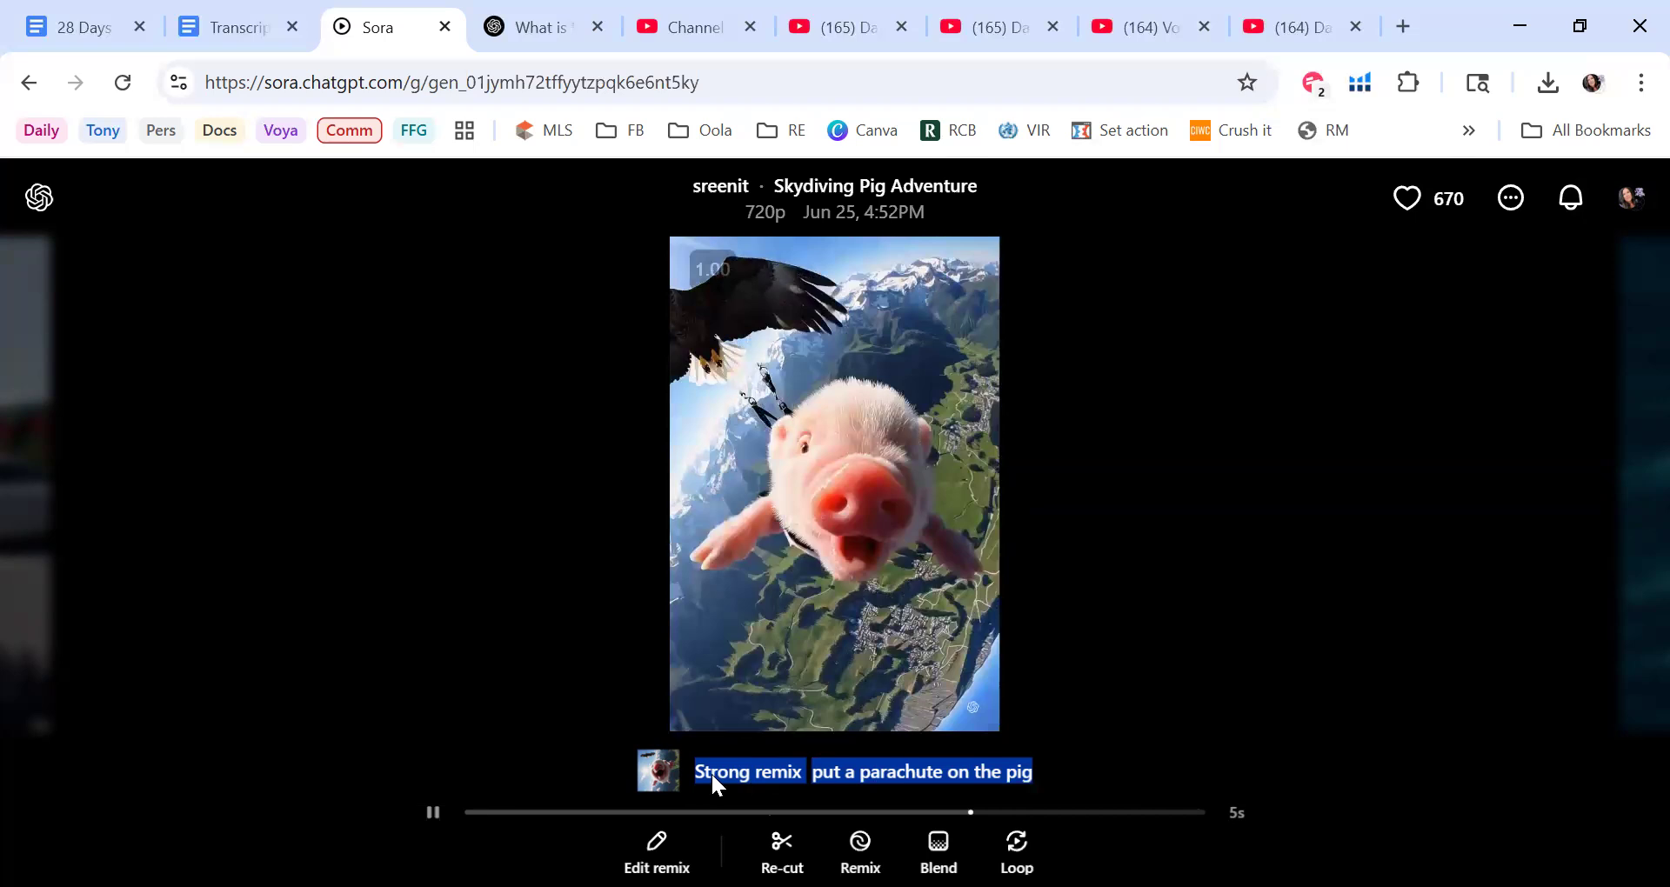
Step: Open the pig video's remix for editing and view the remix strength choices, leaving Strong selected
click(657, 848)
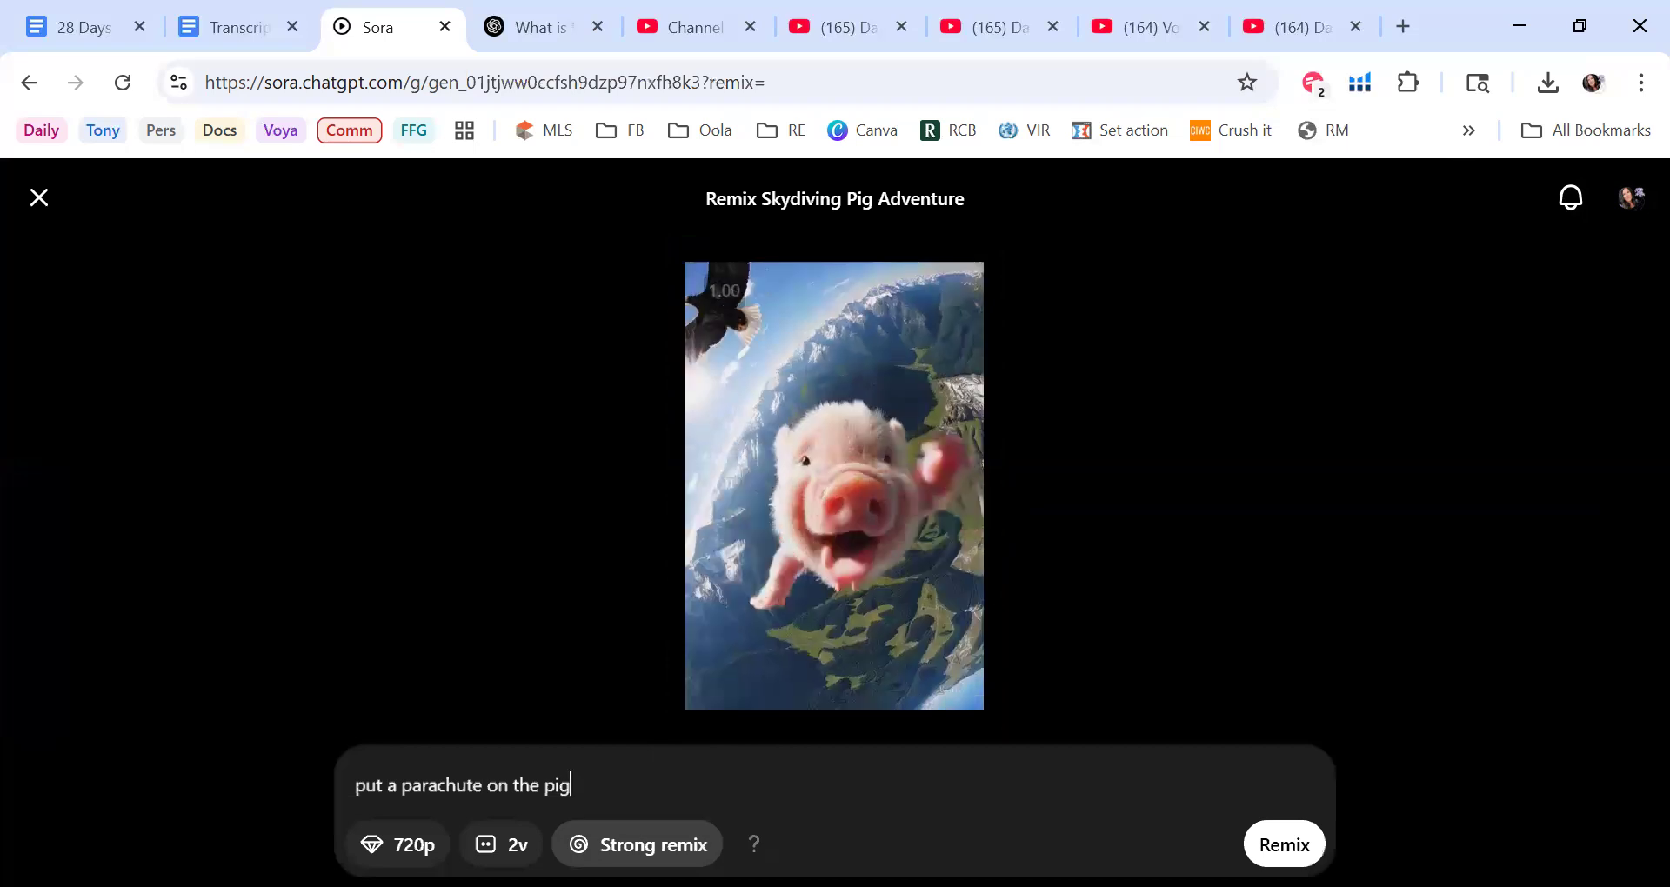
click(644, 846)
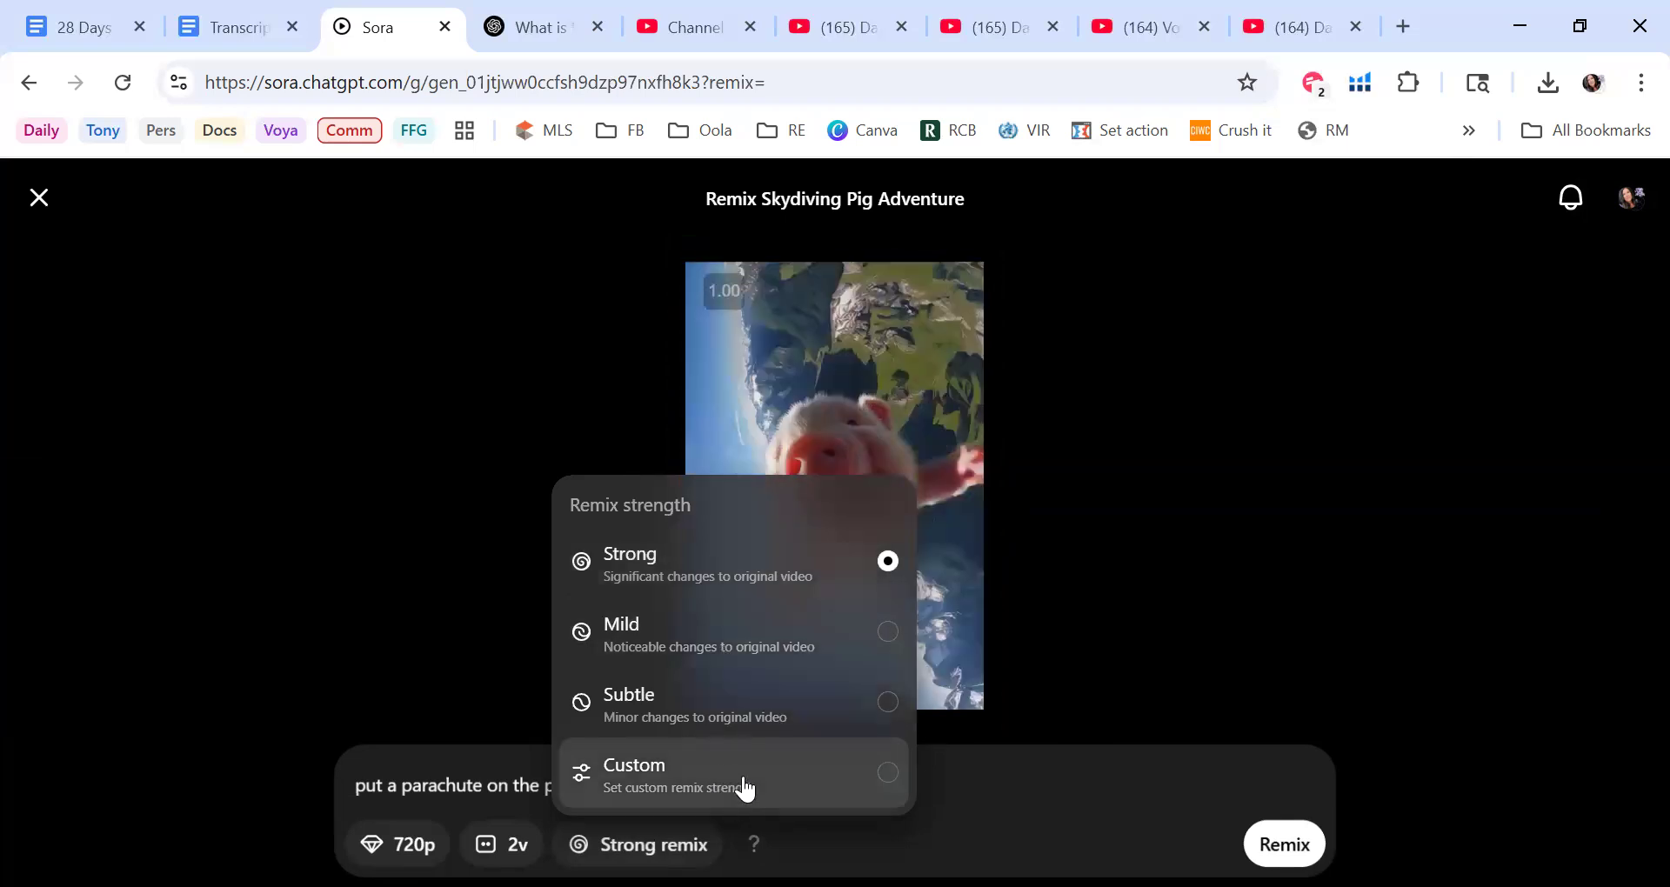
click(983, 795)
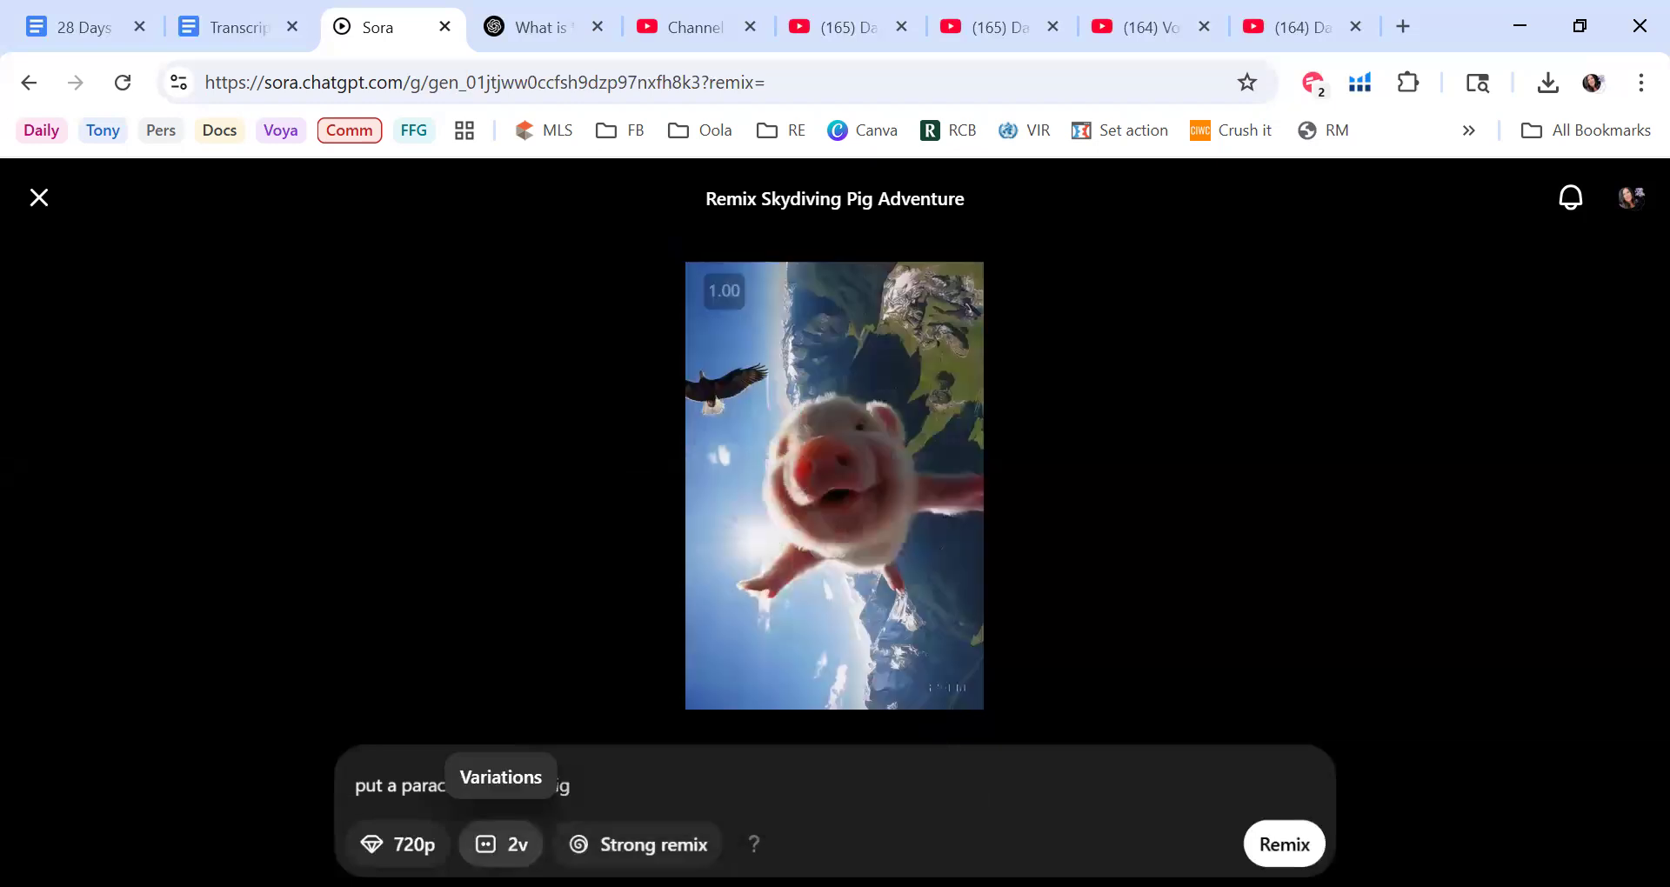
Step: View the remix's variation choices, leaving 2 videos selected, and return to the community videos feed
click(501, 844)
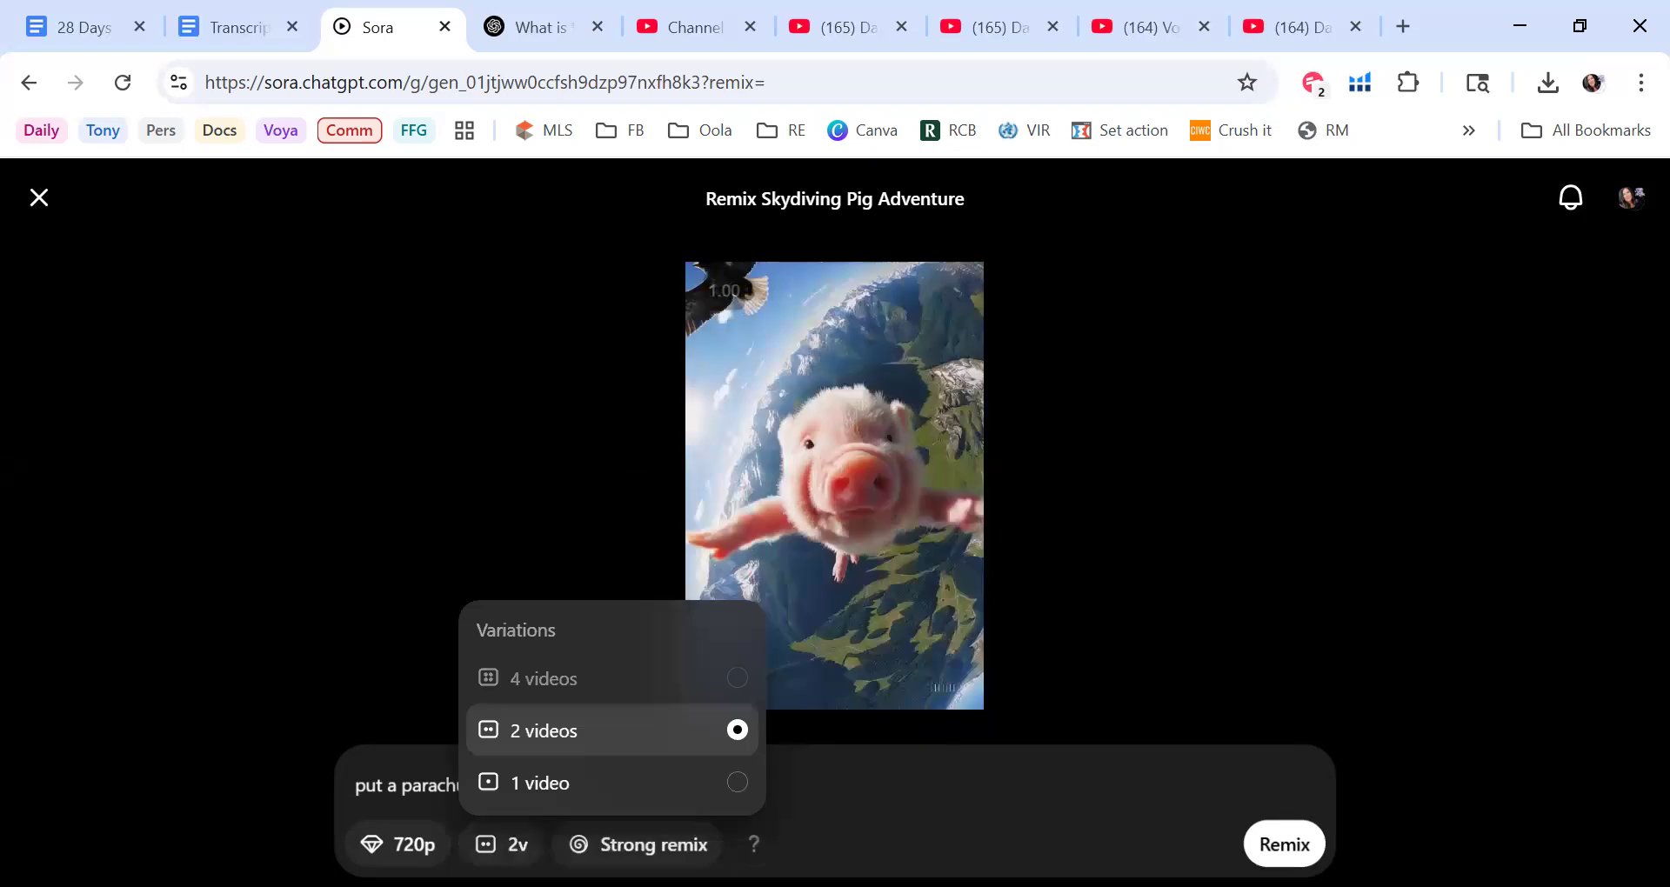
click(397, 843)
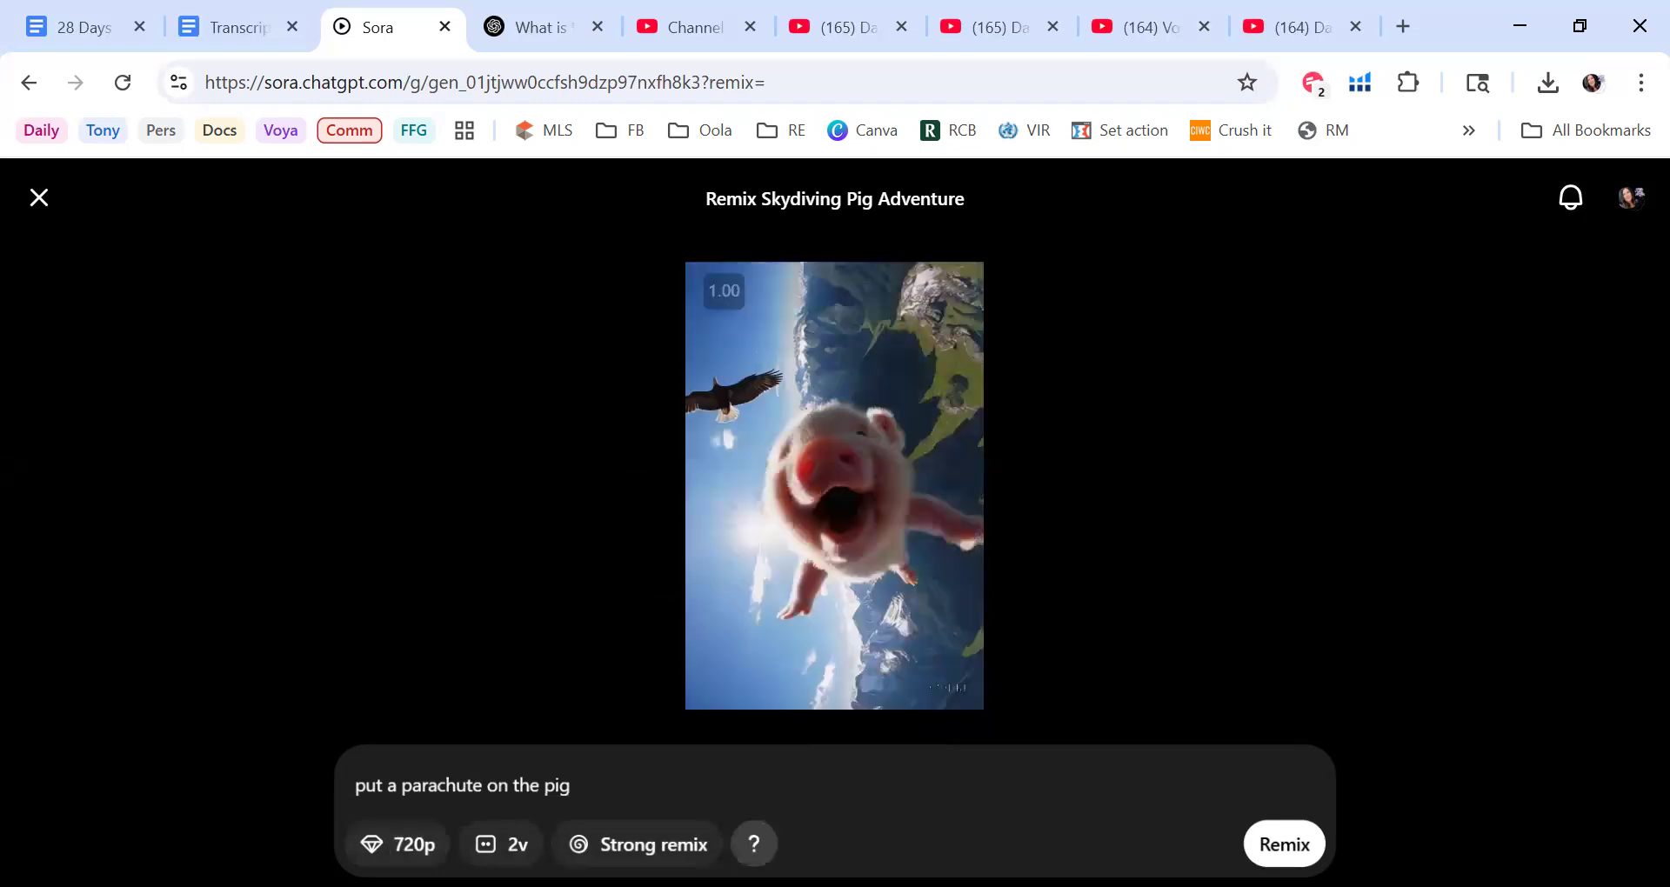
mouse_move(754, 844)
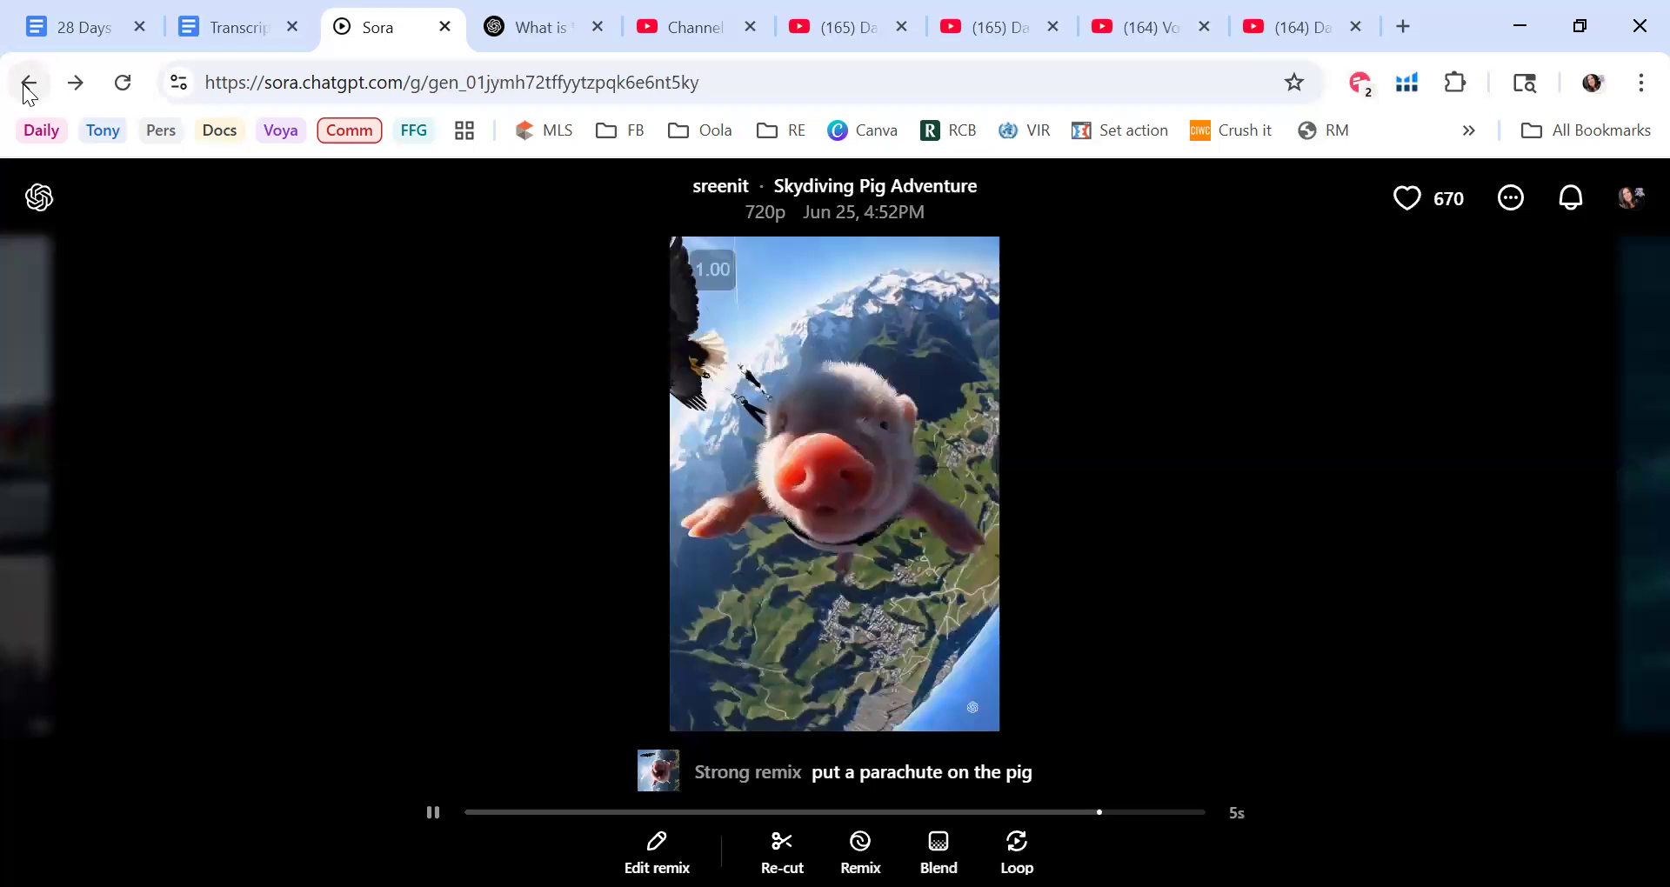
click(28, 87)
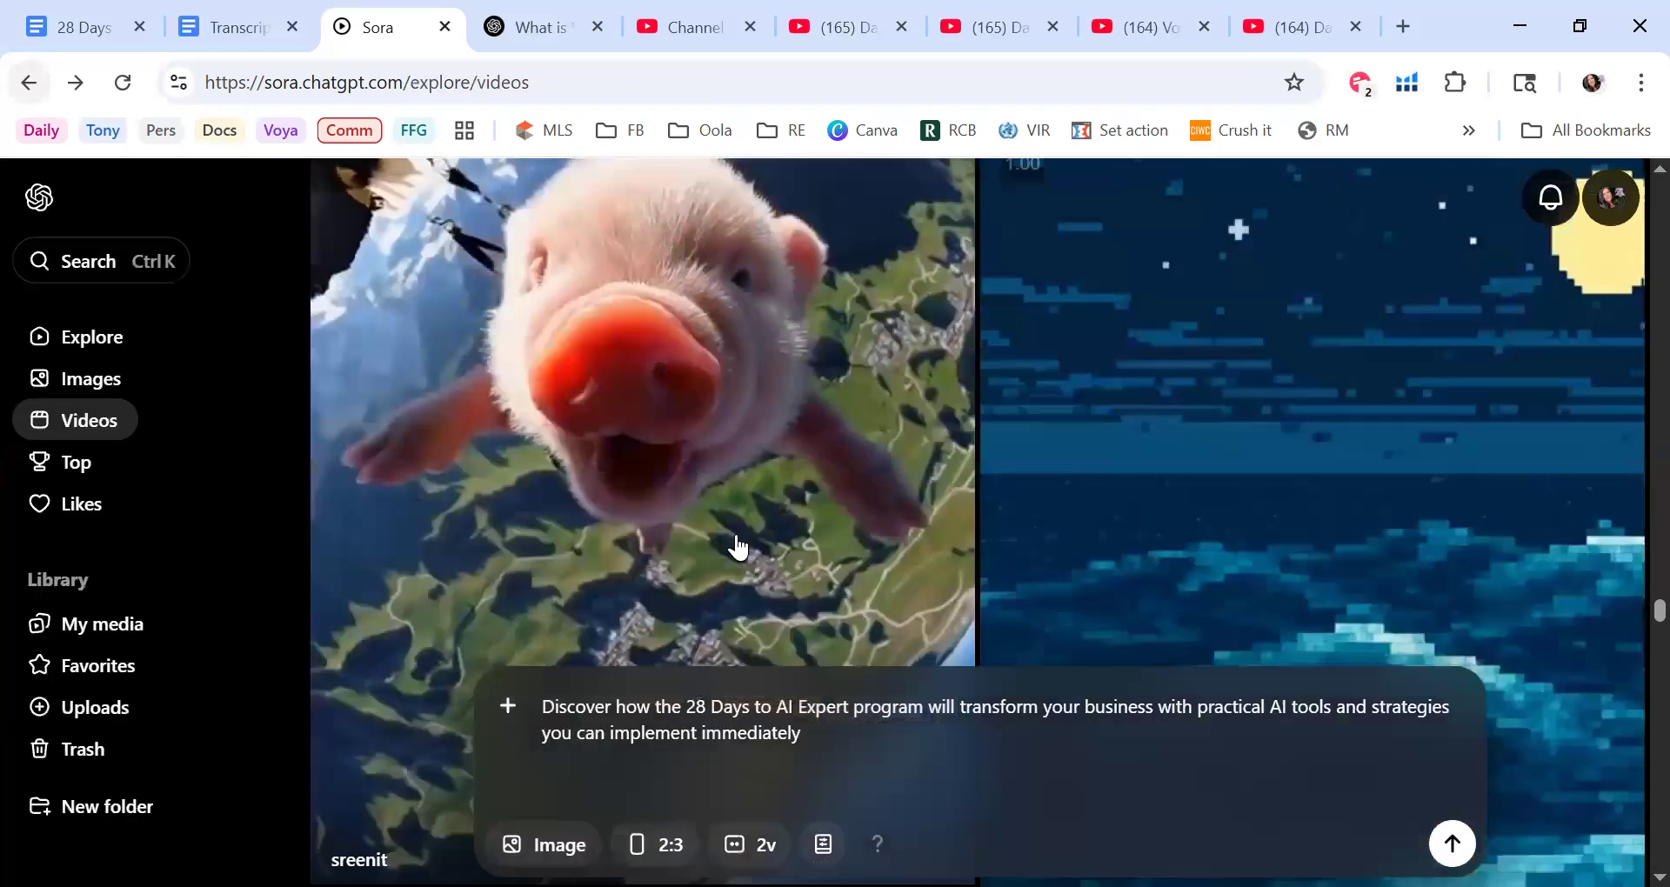
Step: Open the Philosophers in Agora video from the feed to examine its prompt, and return to the feed
scroll(741, 532, down, 7)
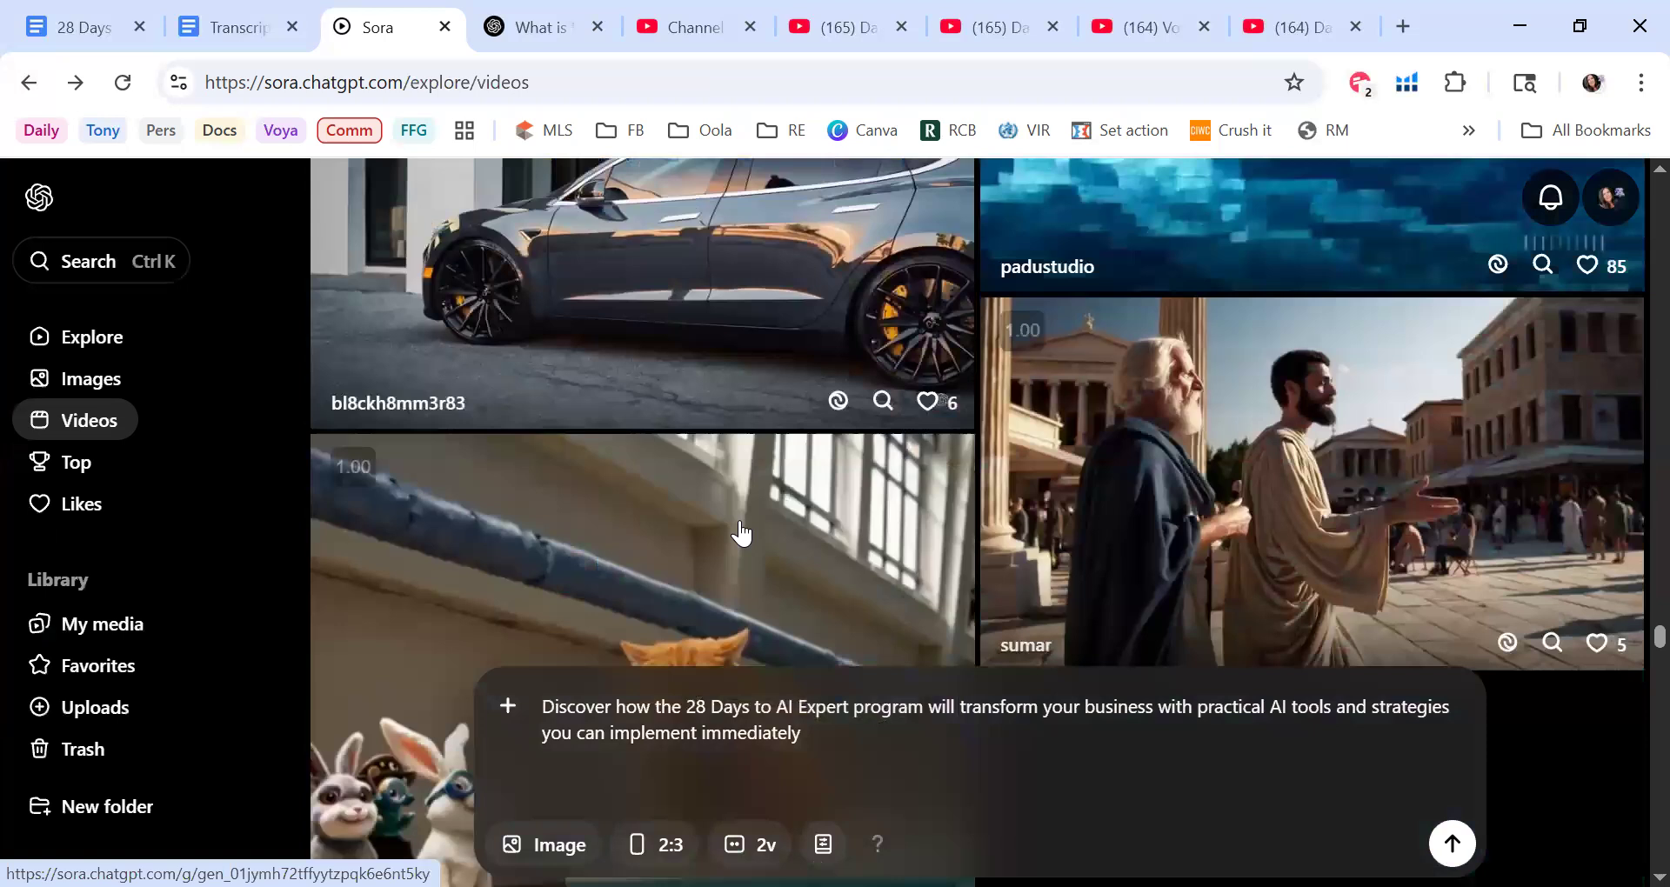
scroll(1316, 552, down, 1)
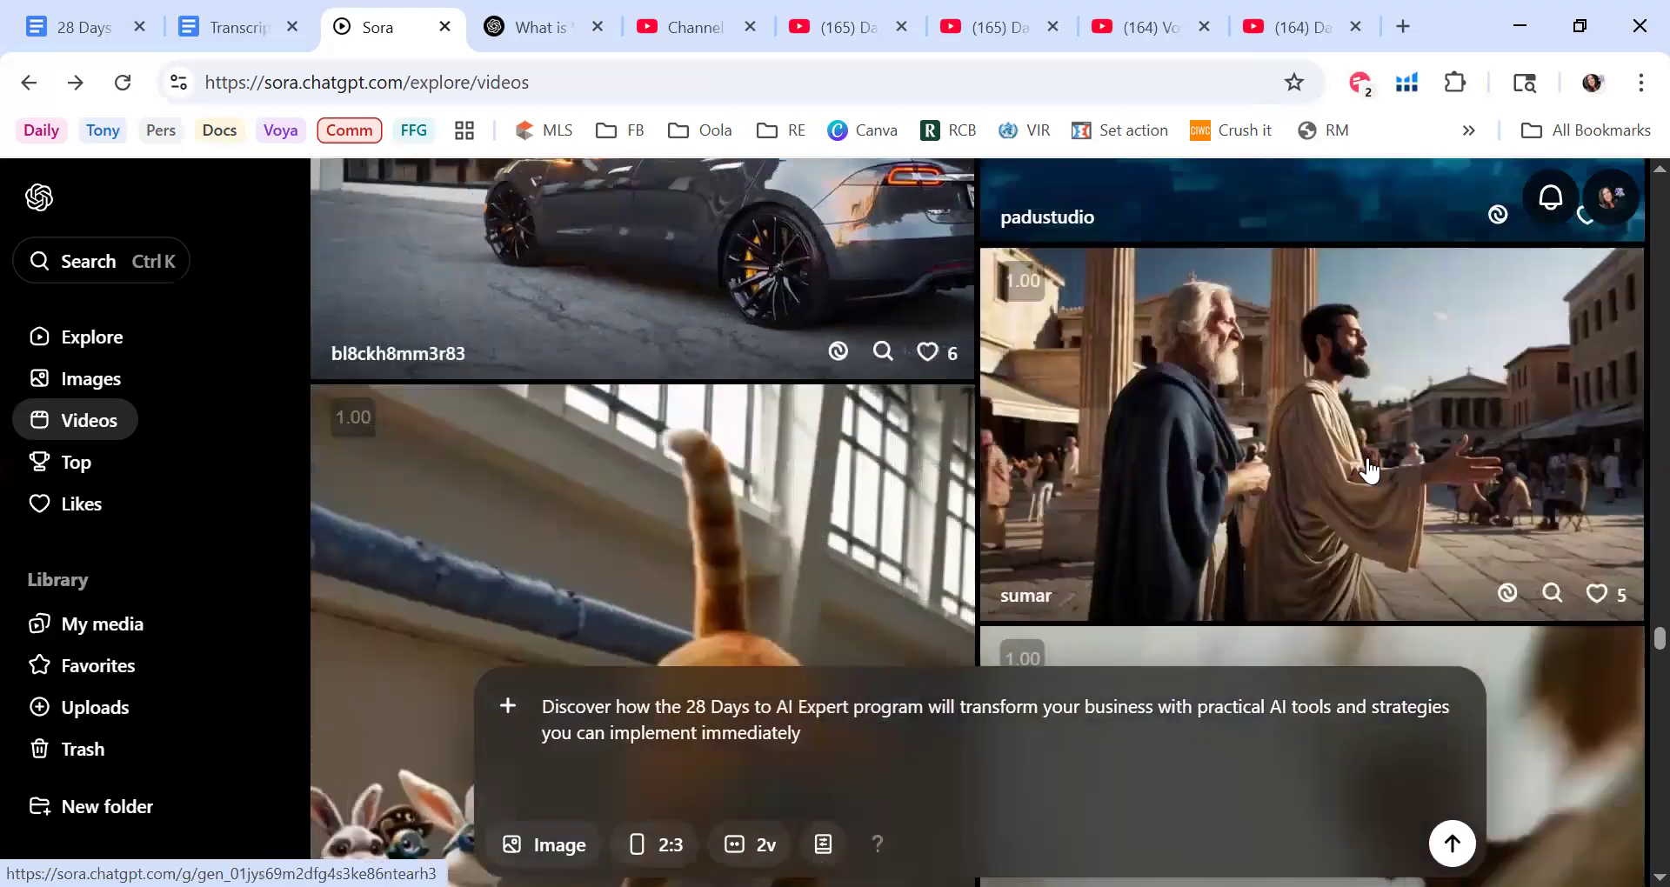
click(1369, 471)
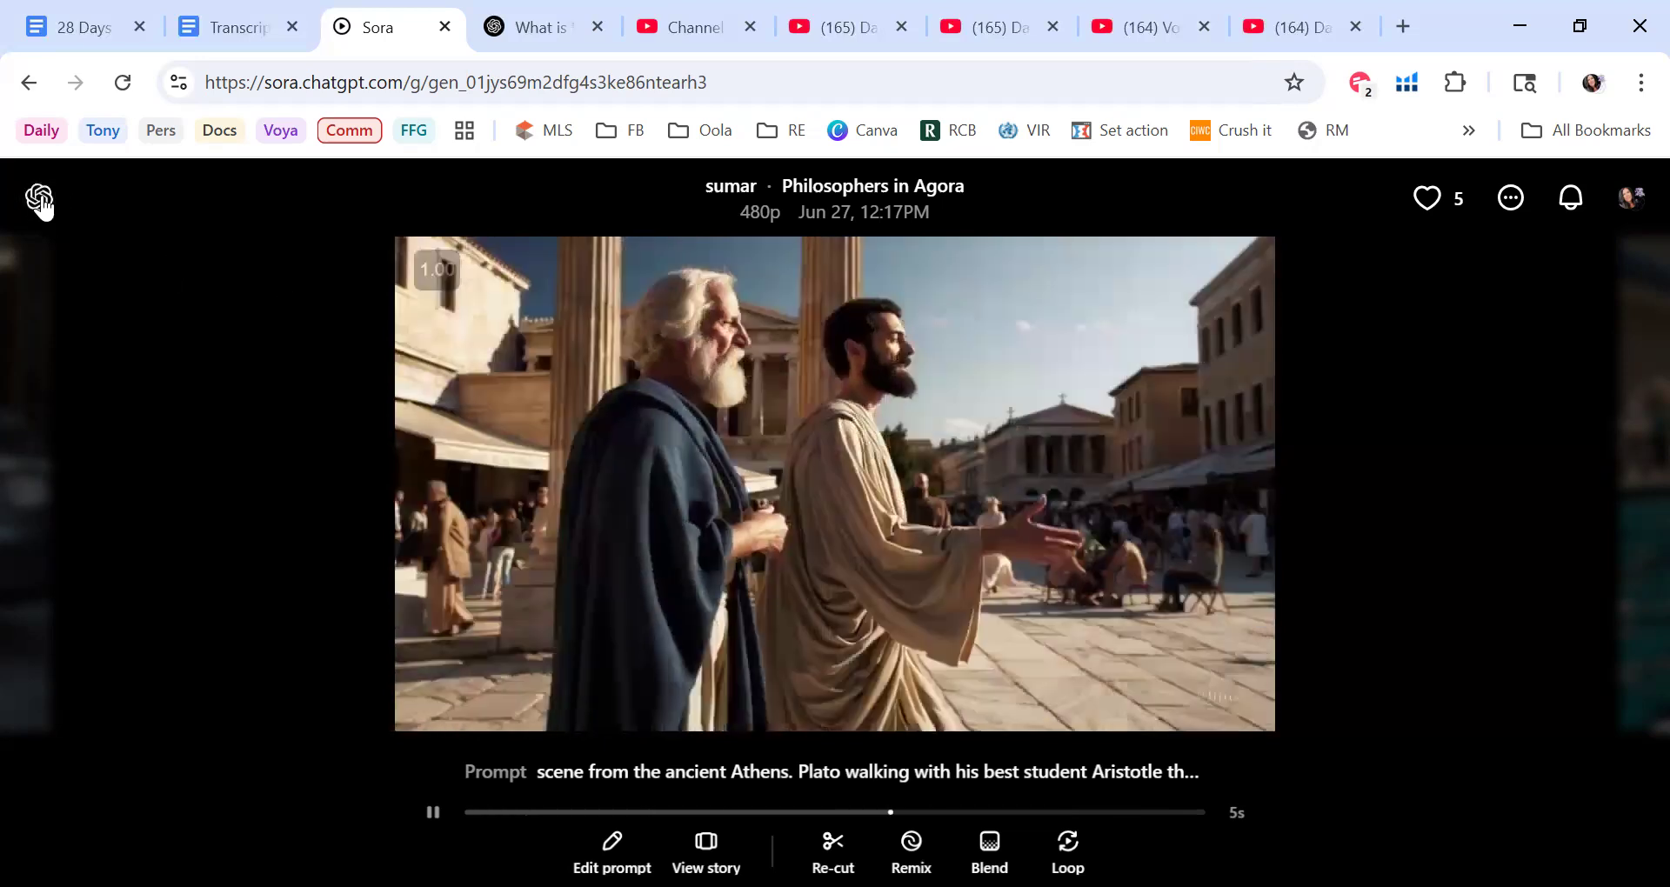
click(39, 198)
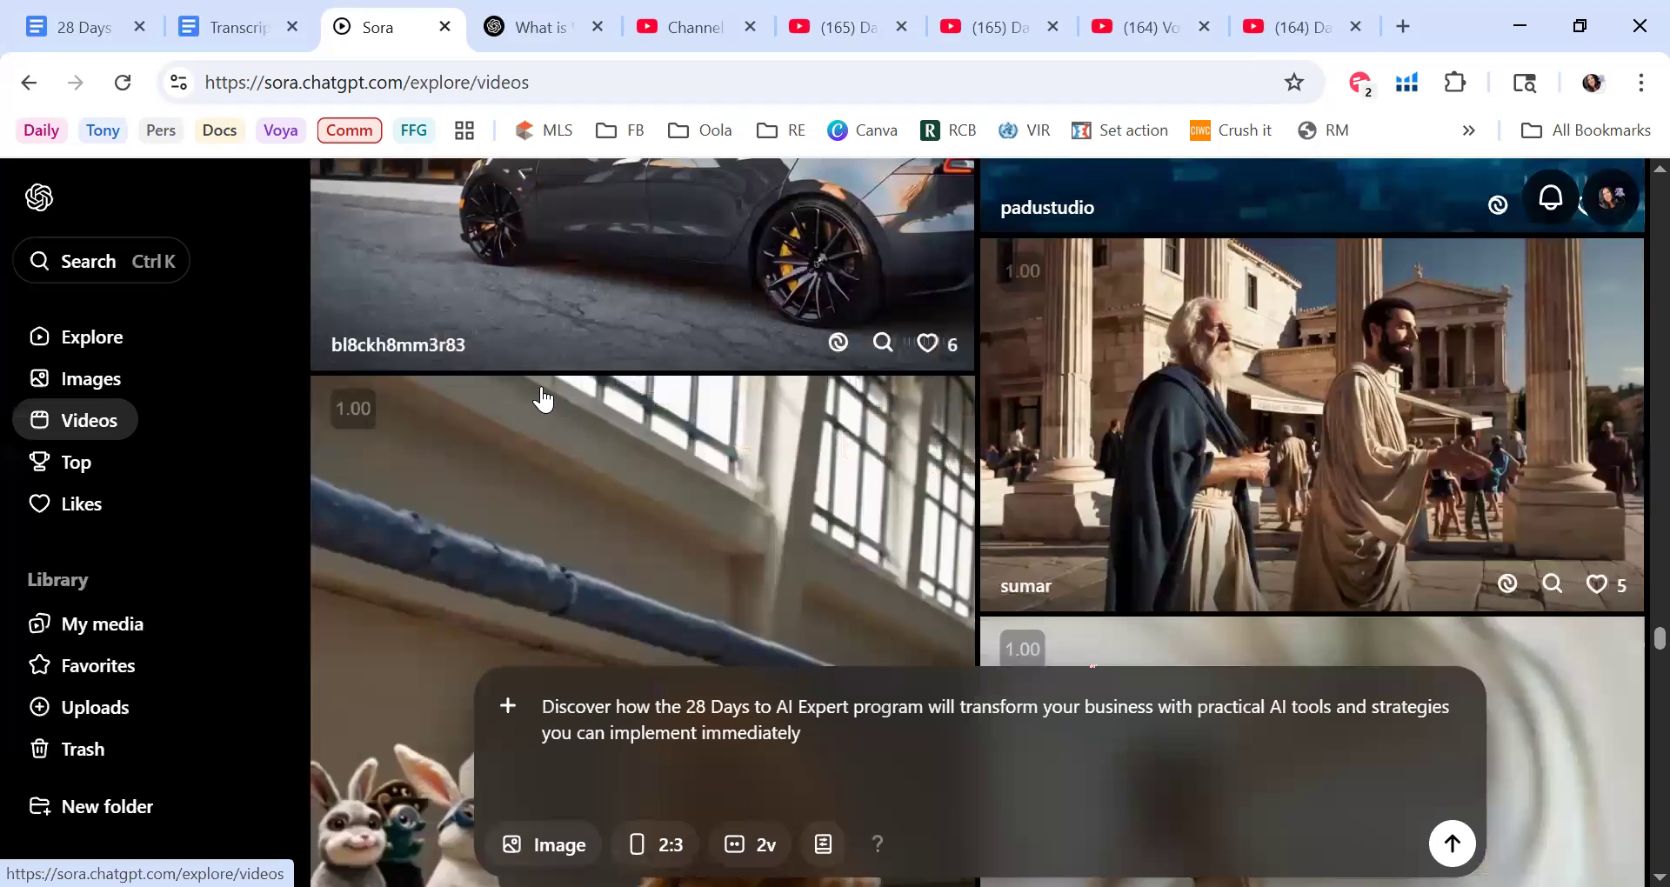
Step: Browse further down the community videos feed to examine more styles of AI-generated clips
click(543, 400)
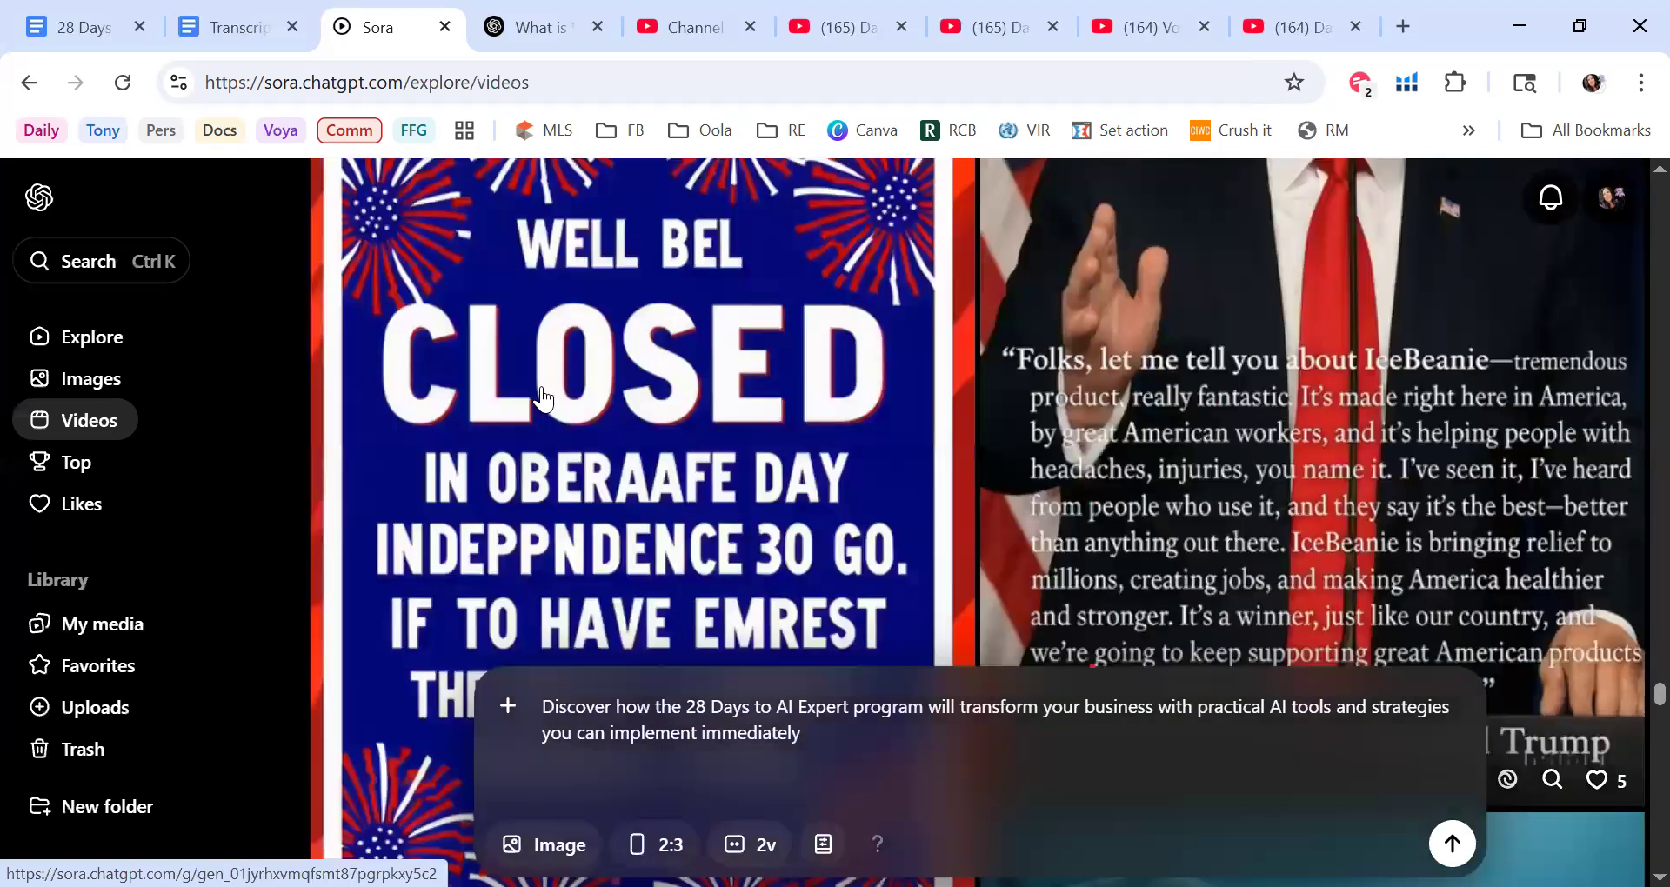
scroll(543, 400, down, 4)
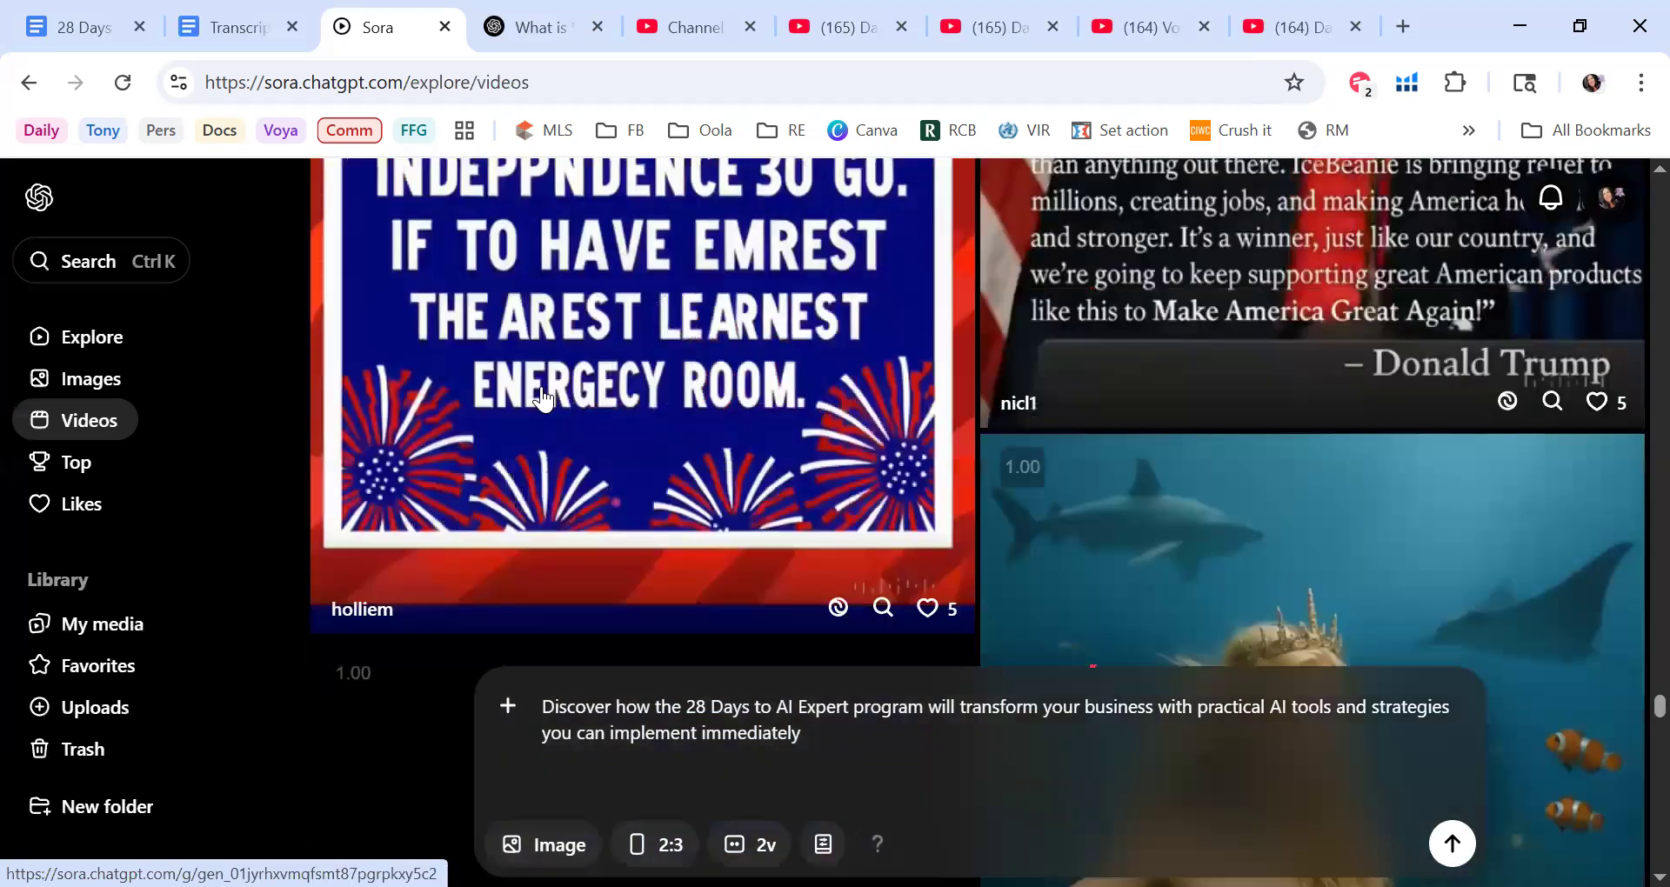
scroll(542, 400, down, 3)
scroll(543, 400, down, 1)
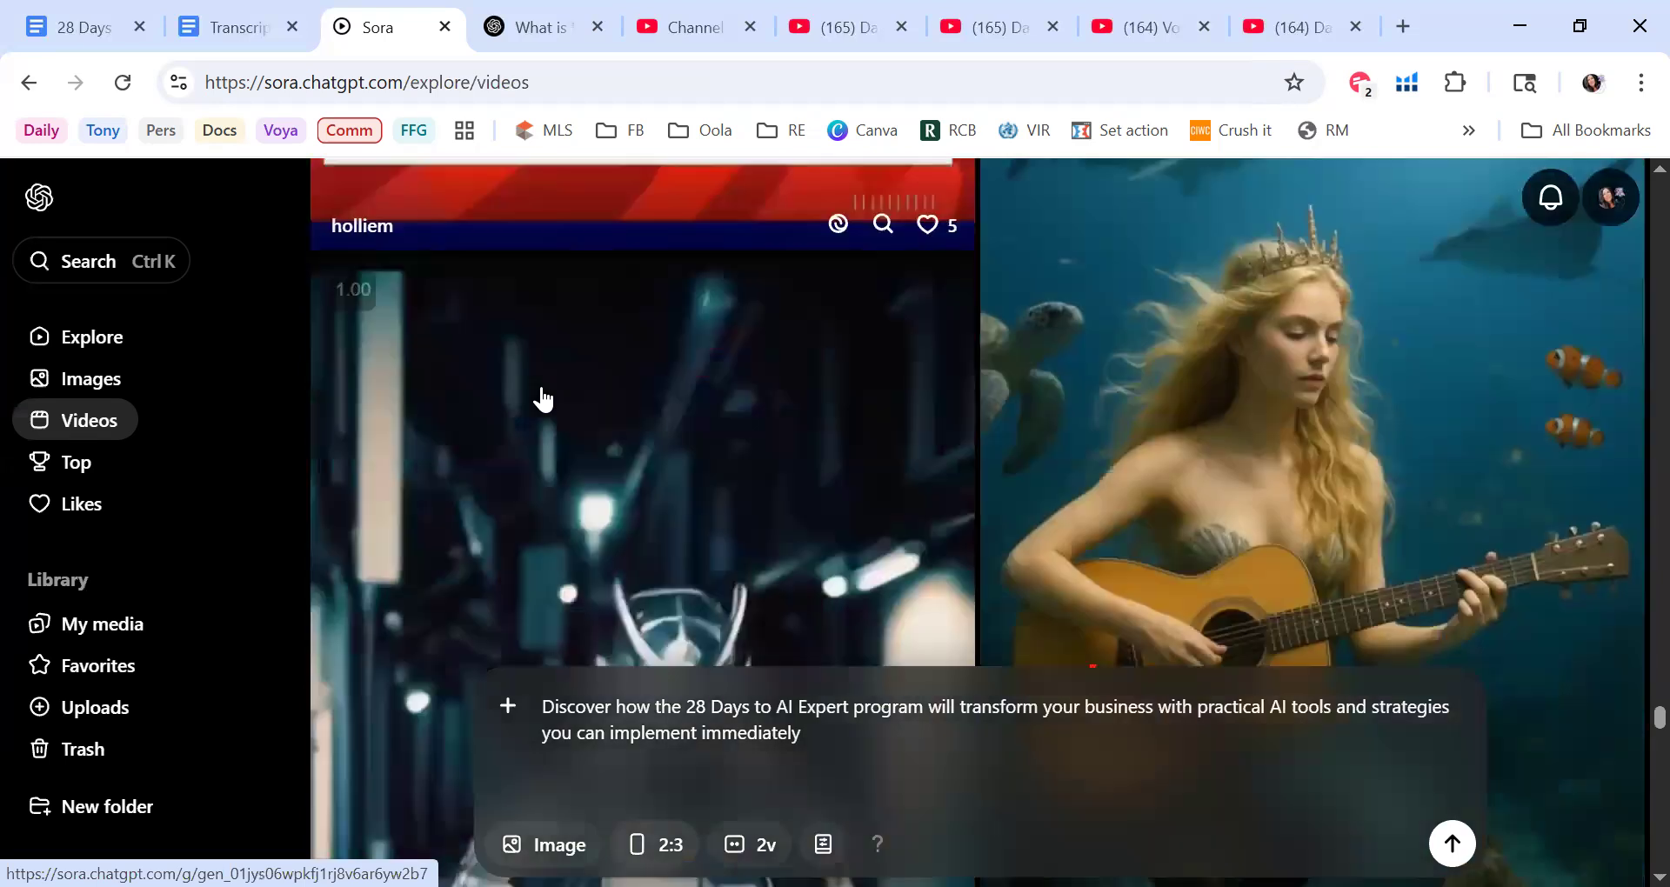
scroll(543, 400, down, 3)
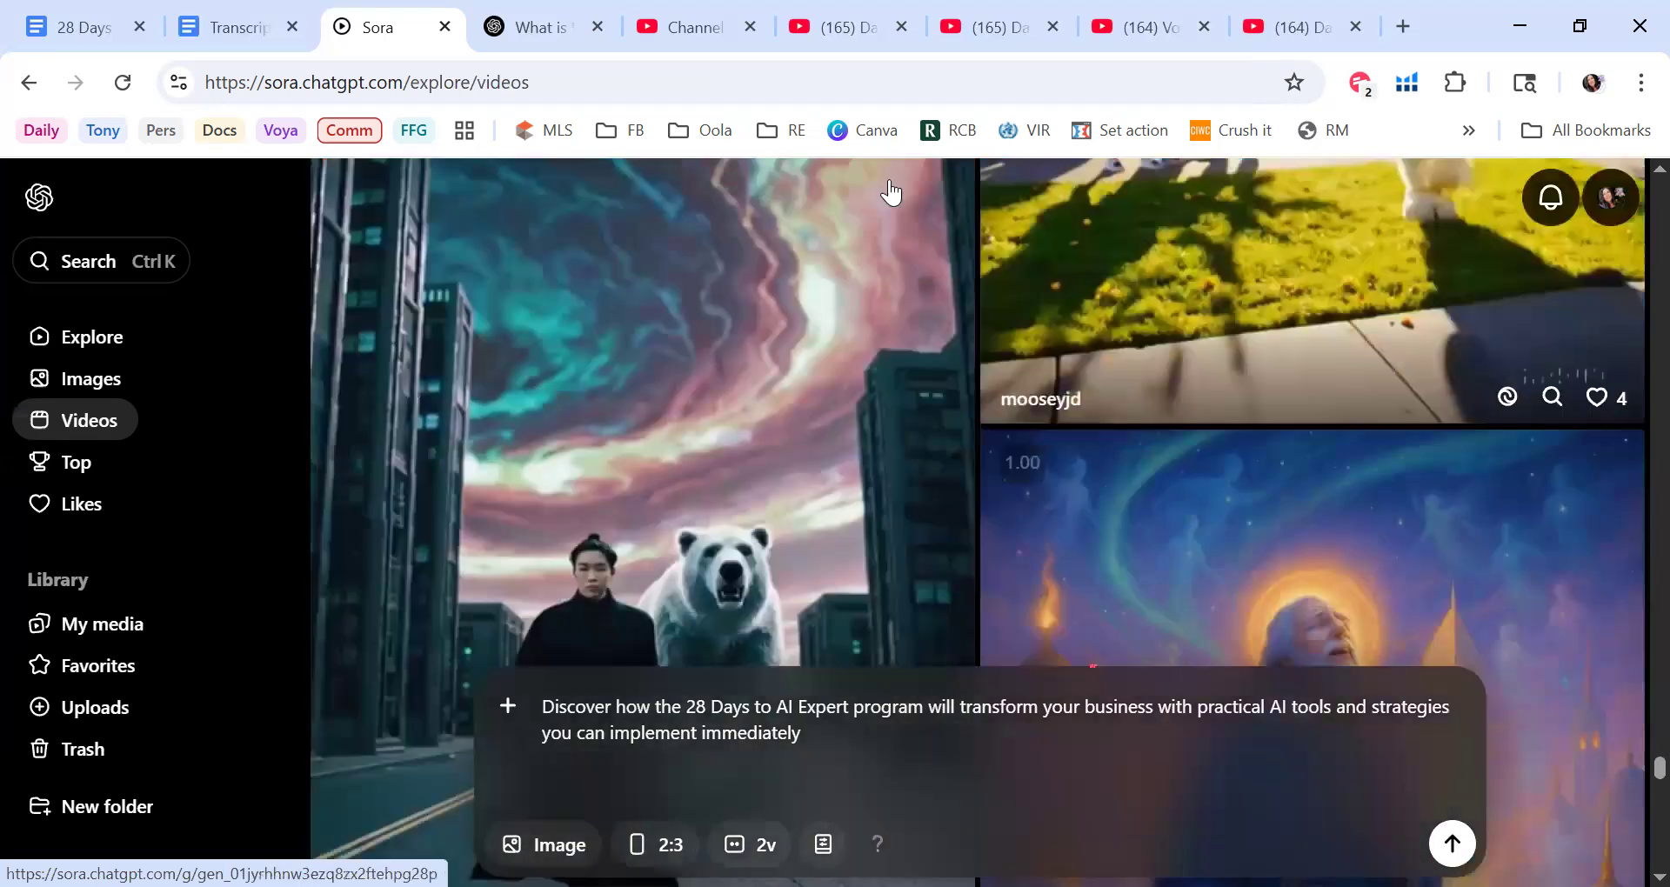
scroll(687, 419, down, 3)
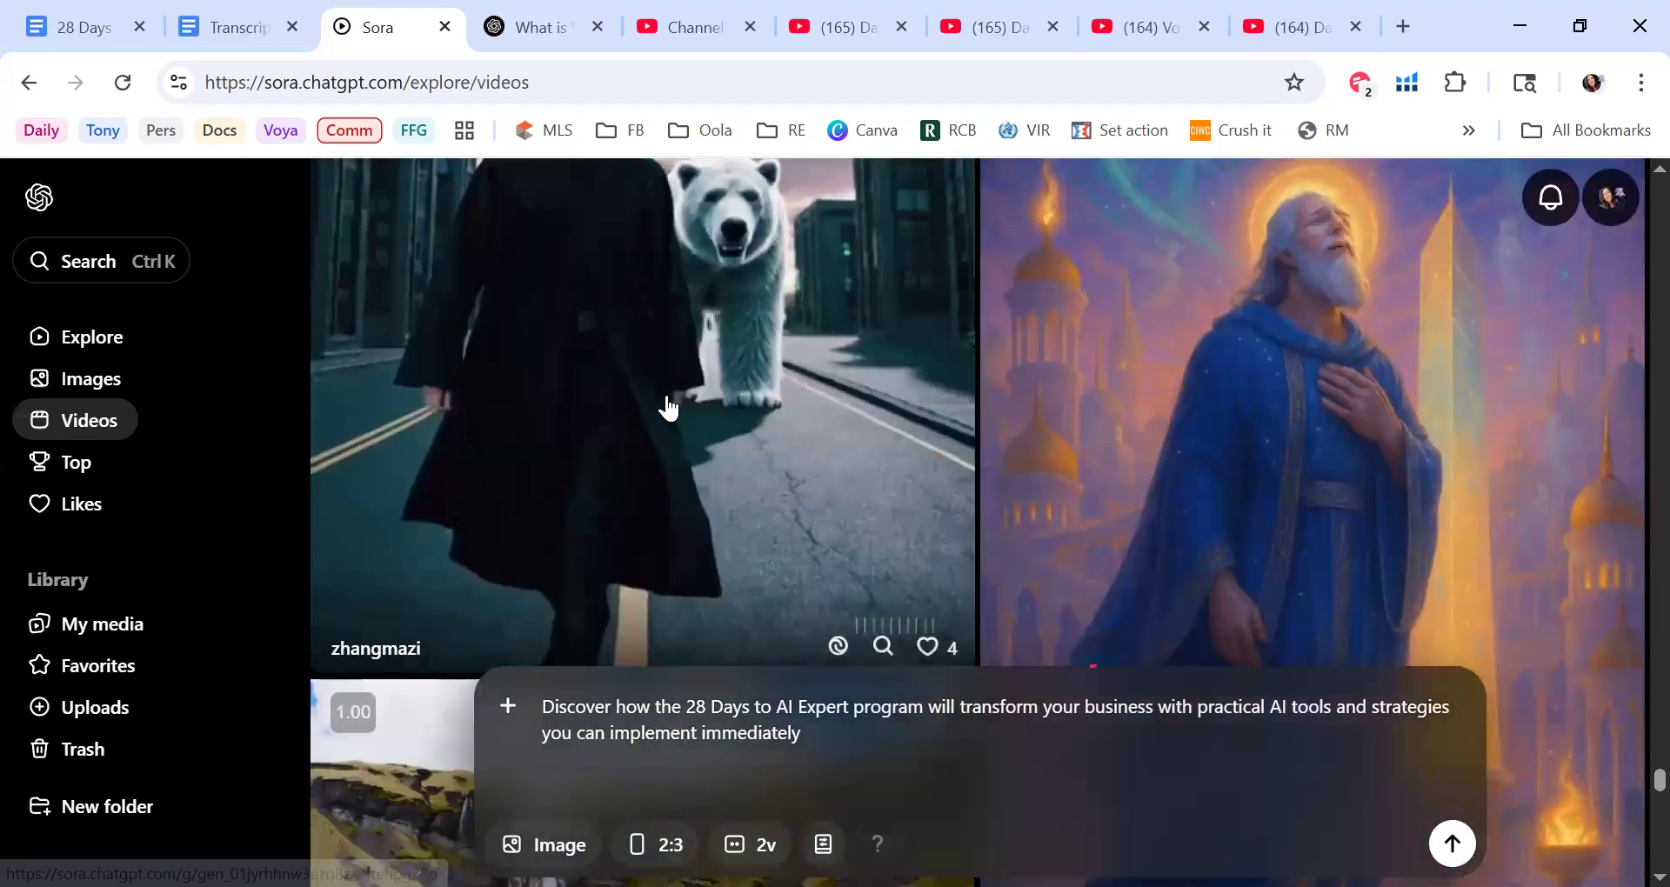
scroll(668, 407, up, 2)
scroll(668, 407, up, 1)
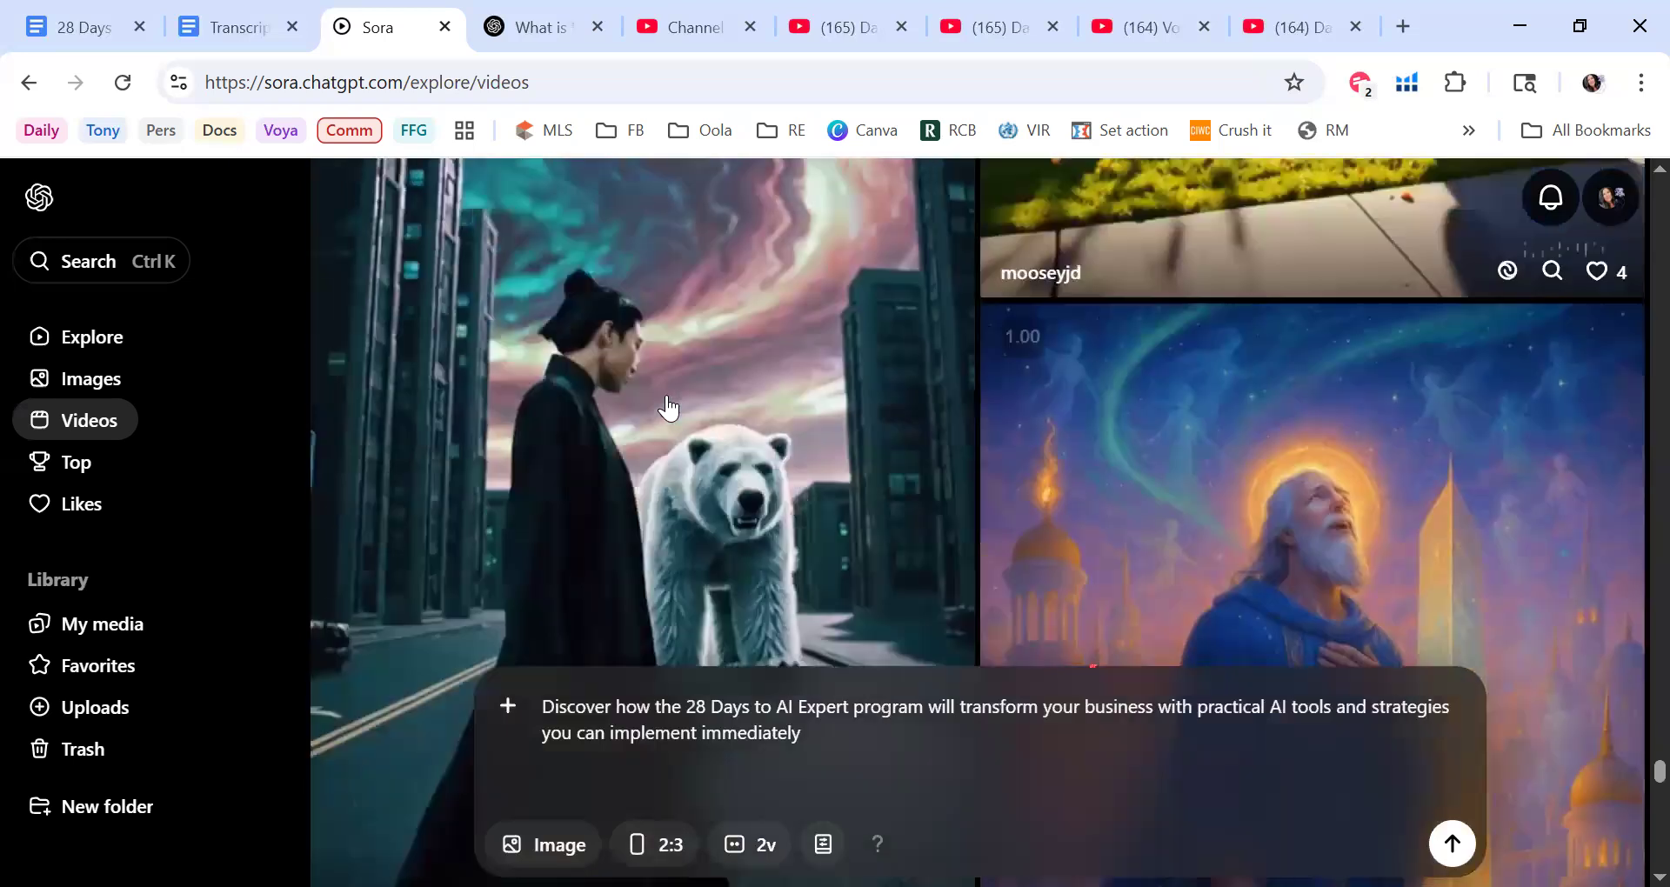
scroll(668, 407, down, 5)
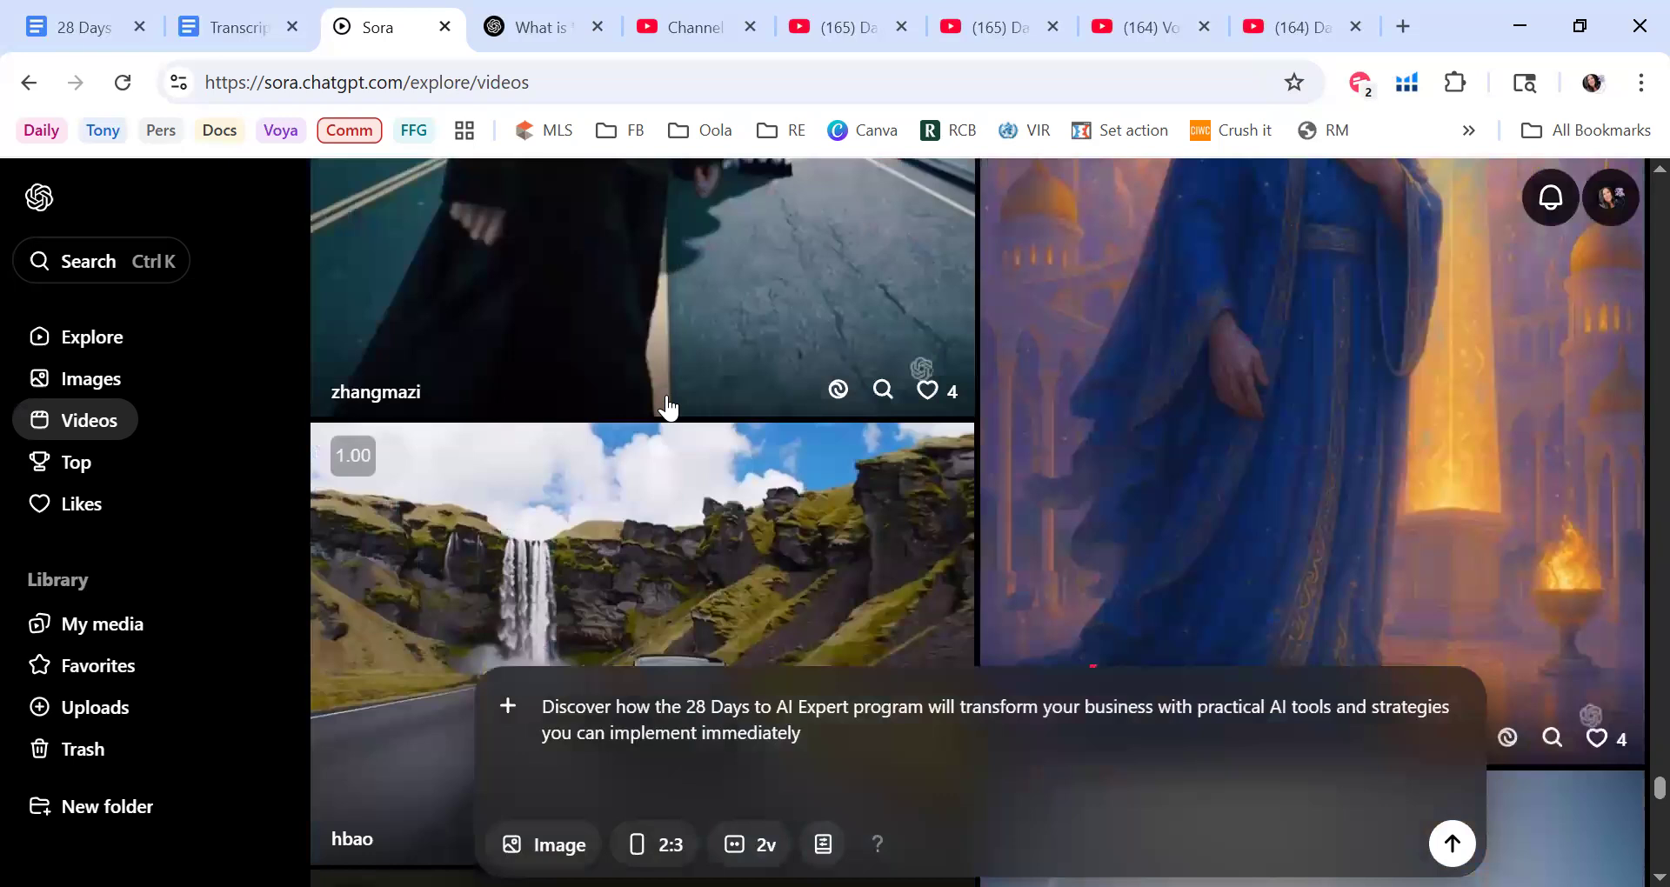
scroll(668, 407, down, 3)
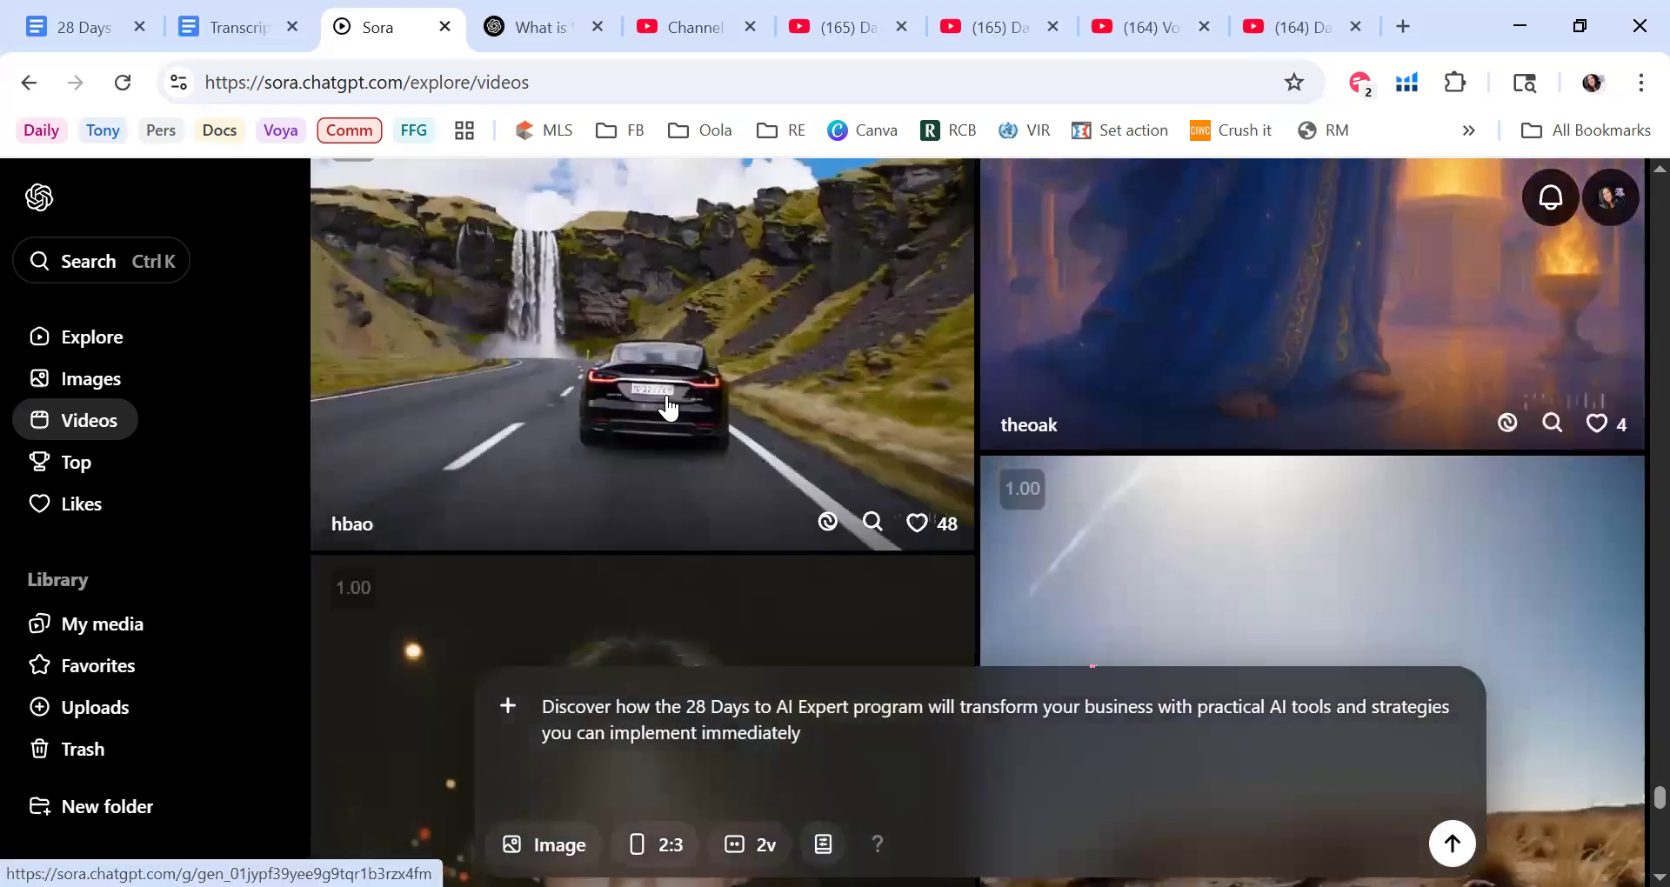
scroll(668, 407, down, 4)
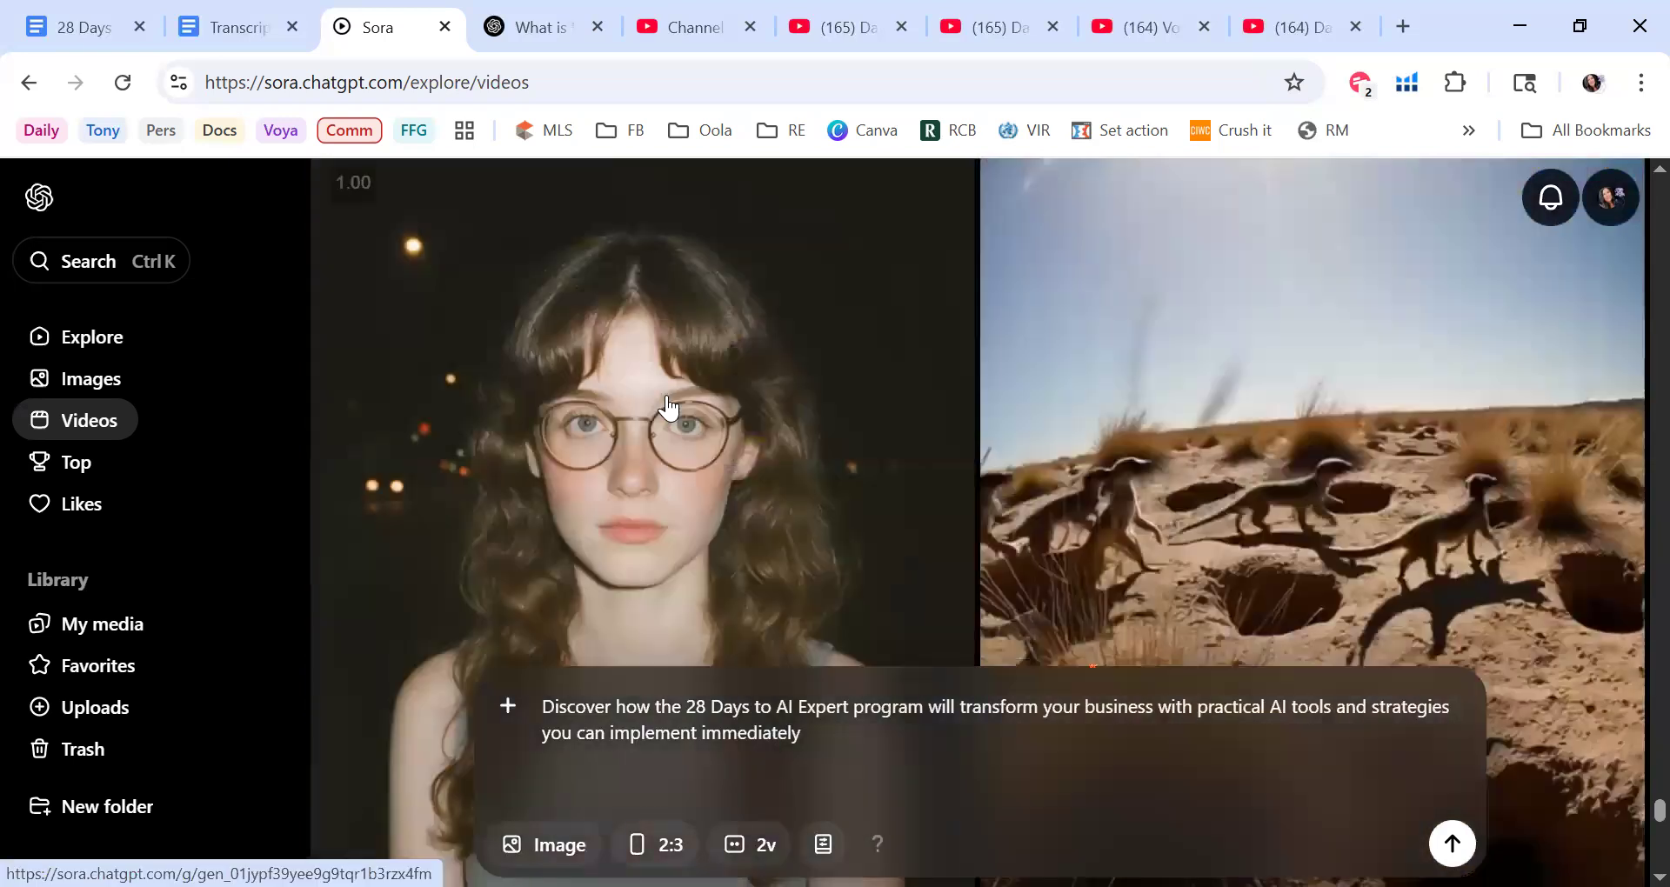
scroll(666, 395, down, 4)
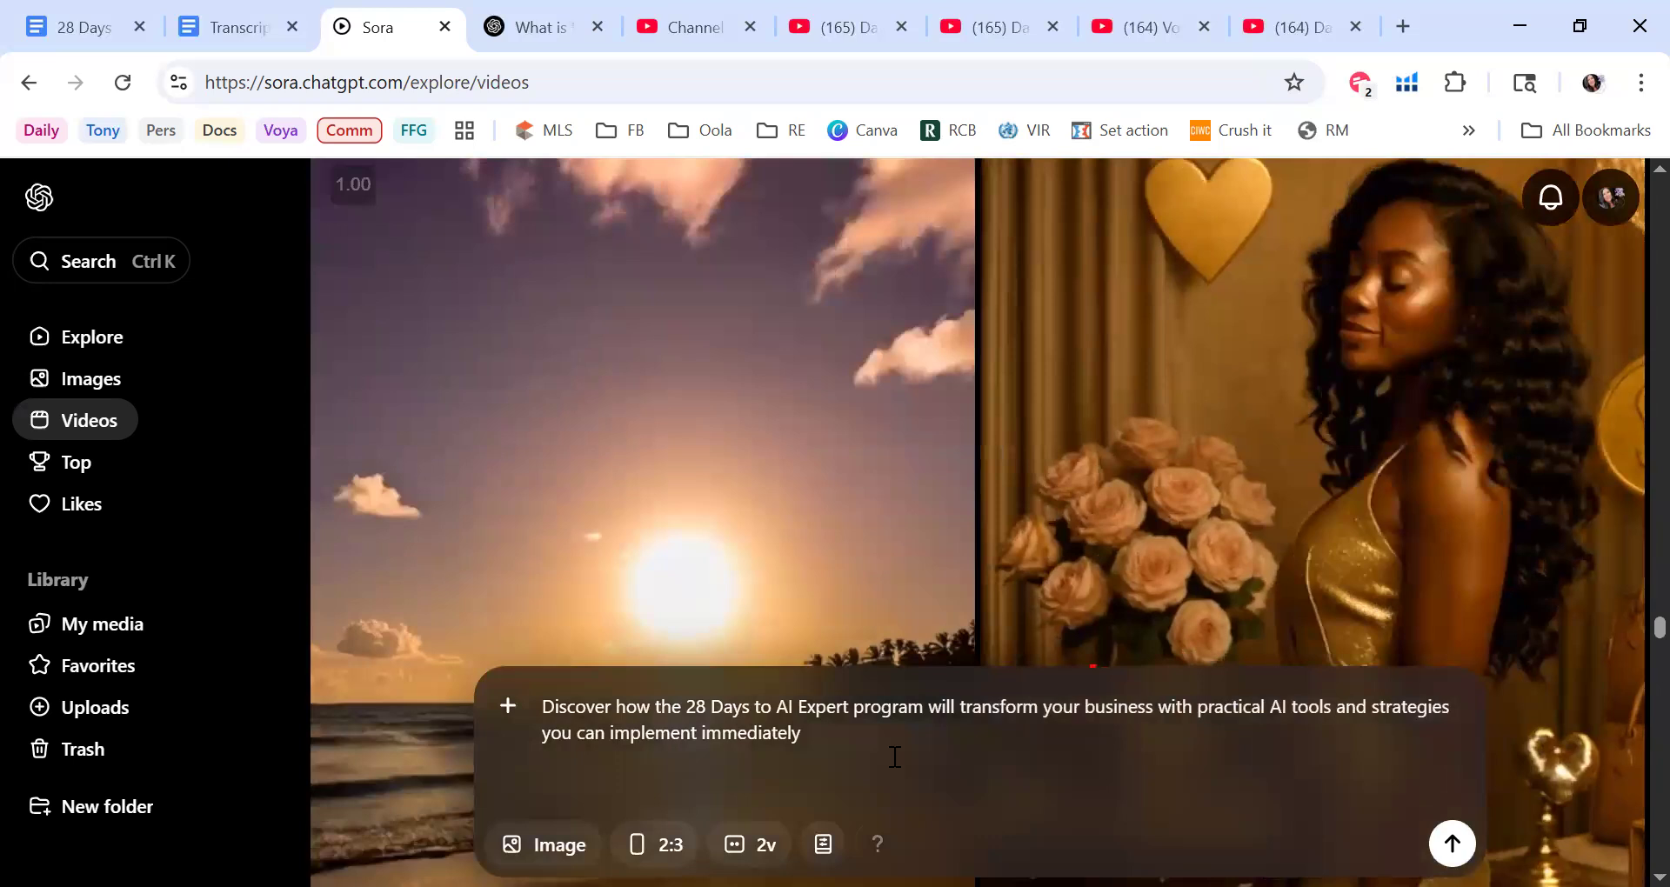
scroll(894, 757, down, 5)
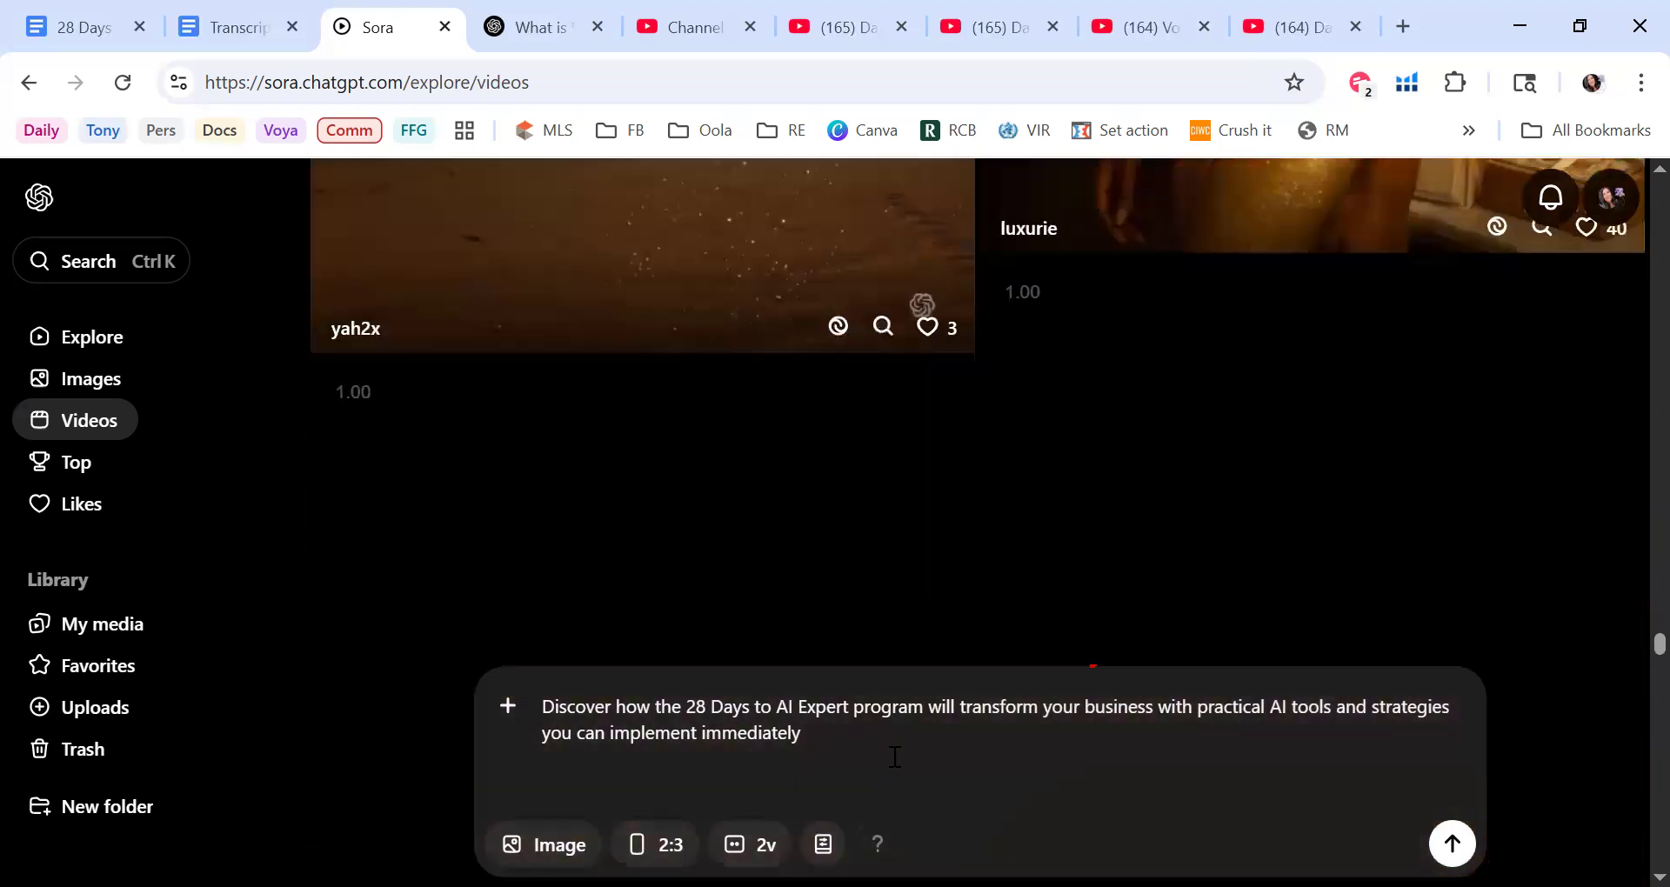
Step: Insert "Video of a mid-life mom" at the start of the prompt, before the 28 Days to AI Expert description
click(546, 705)
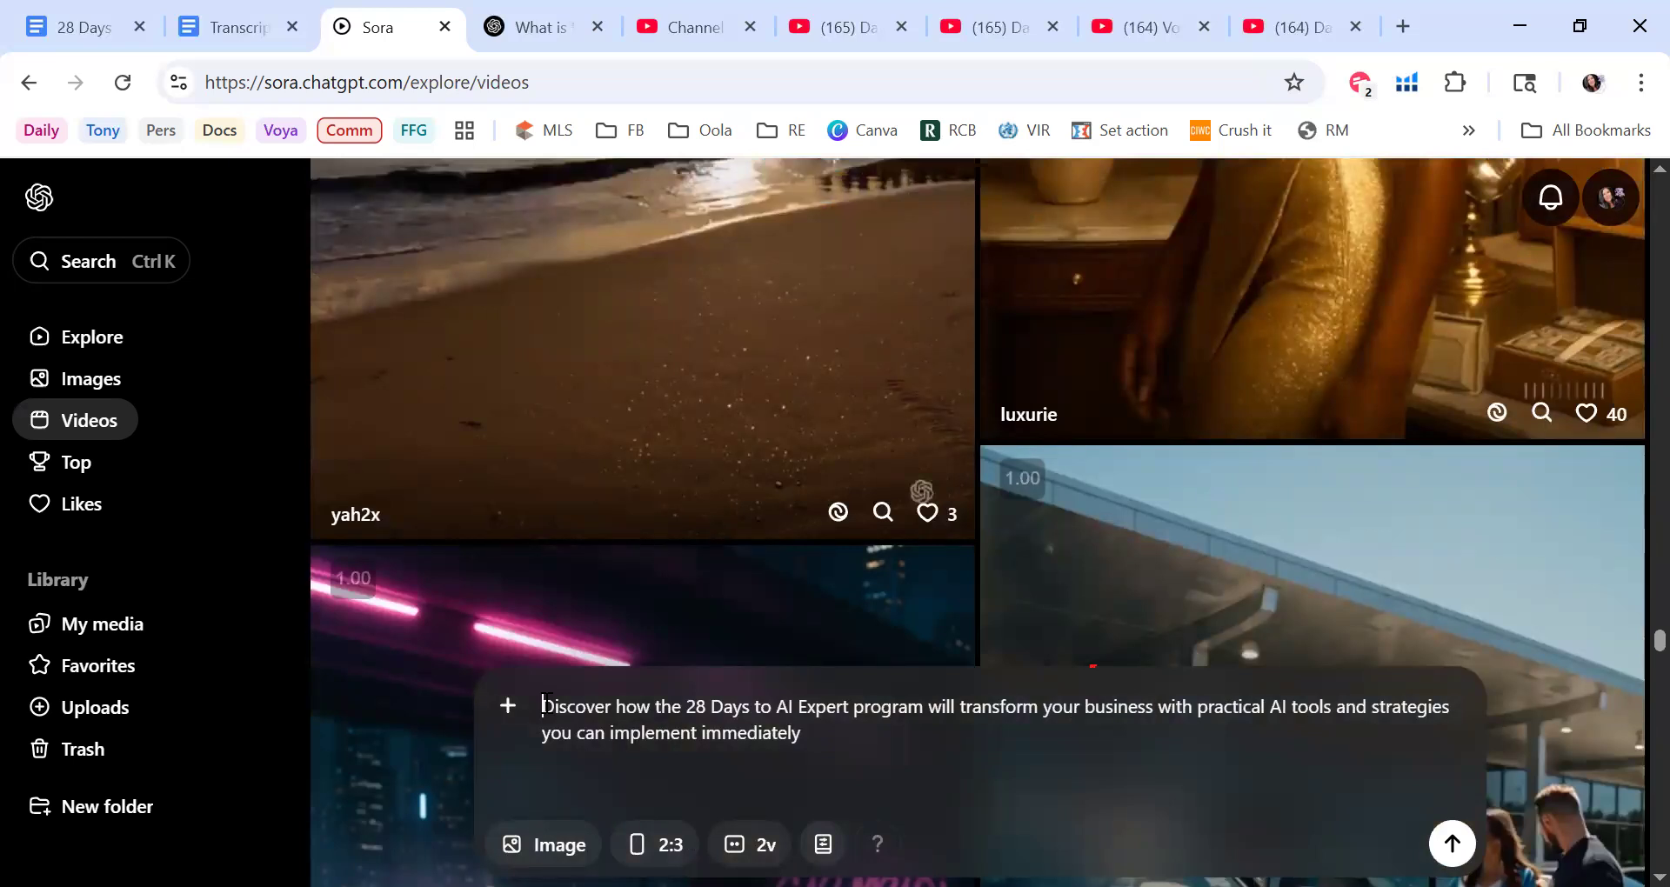
text(Video of )
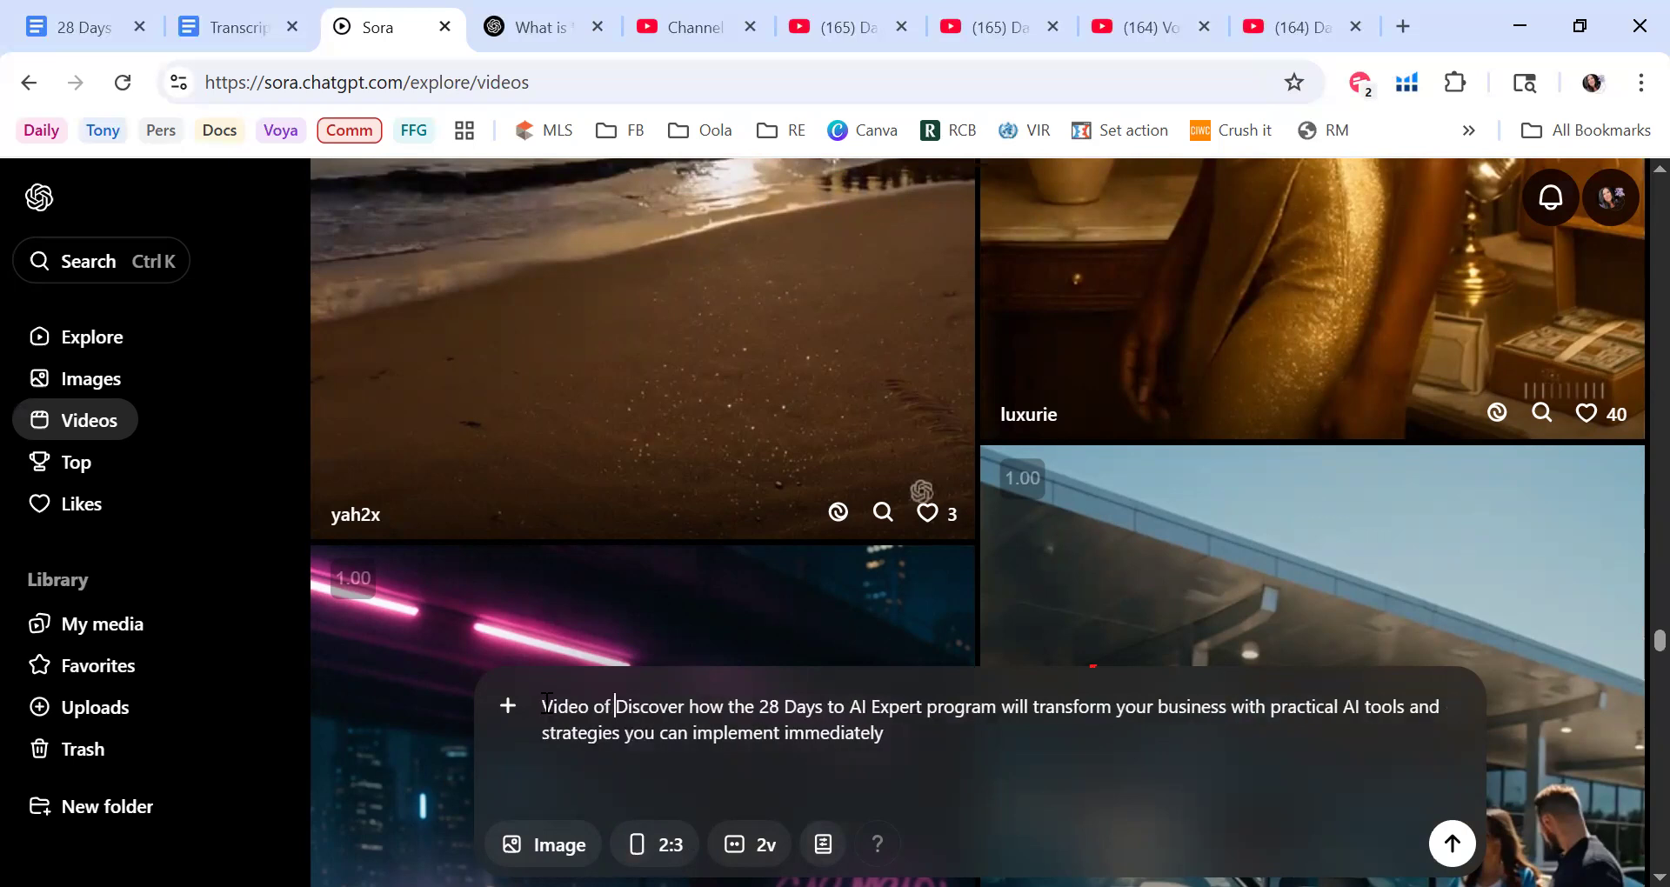
text(a)
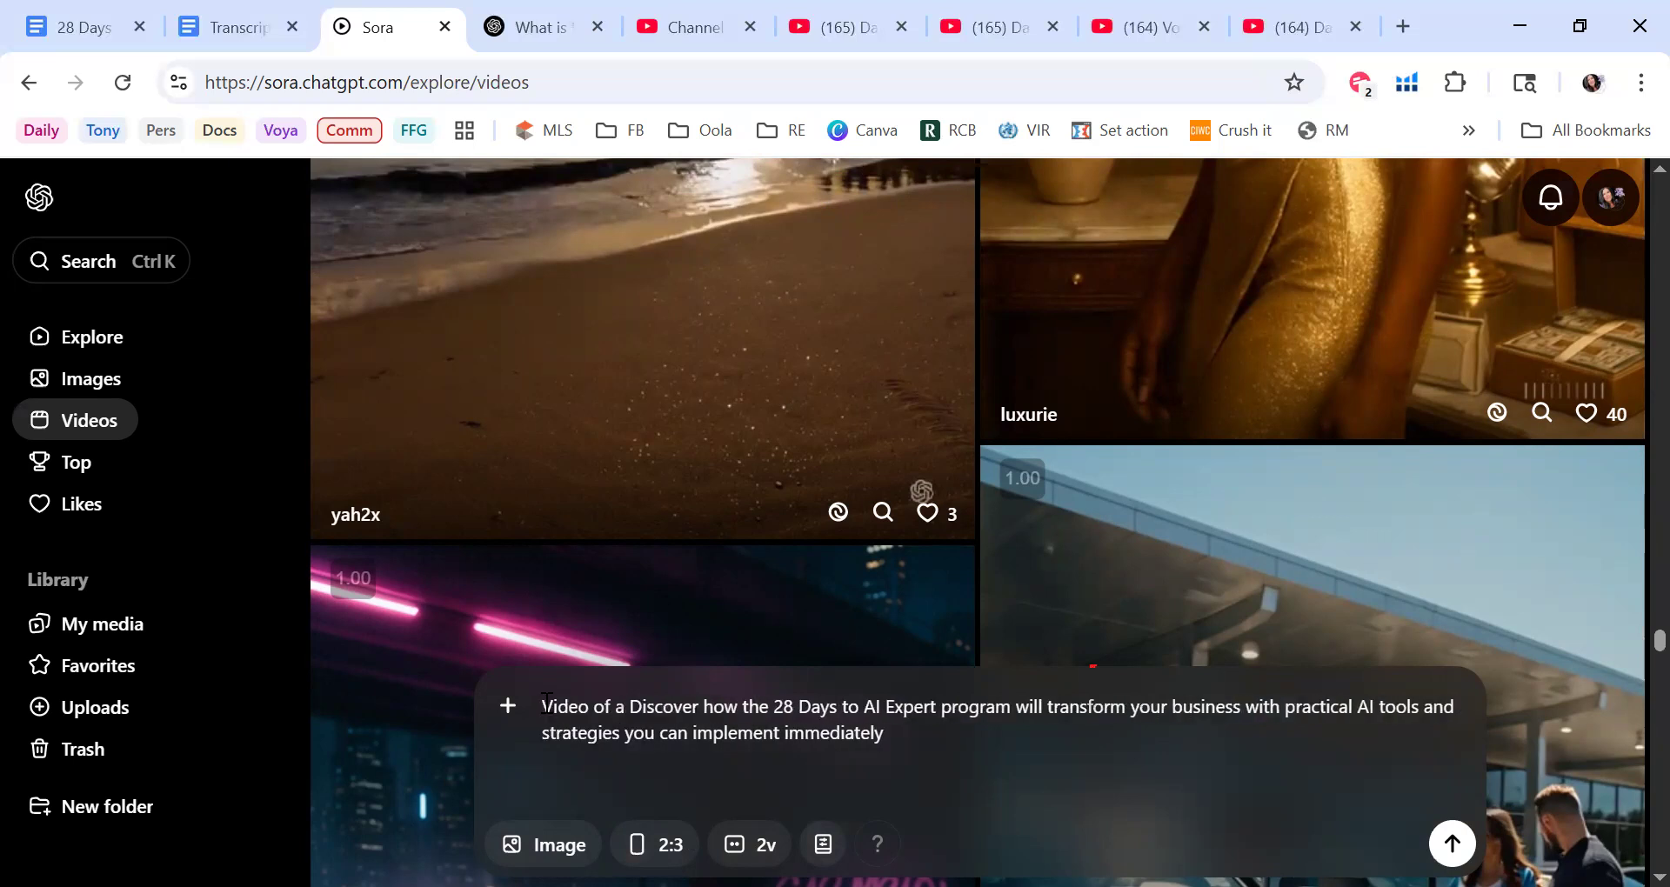
click(642, 755)
drag(642, 755, 543, 695)
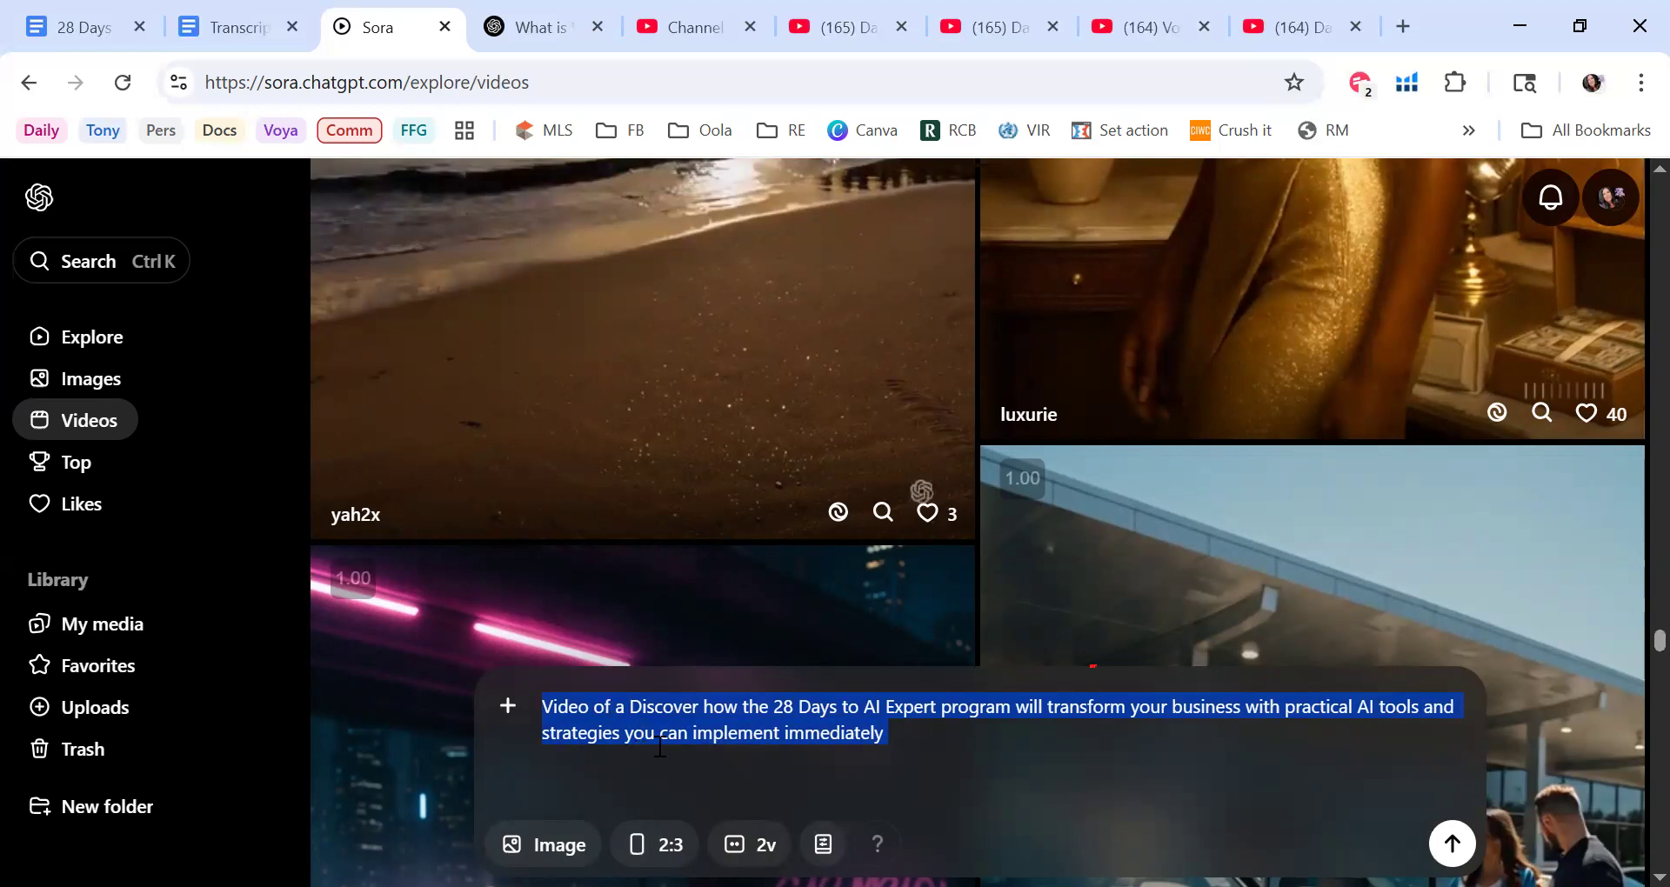
click(635, 709)
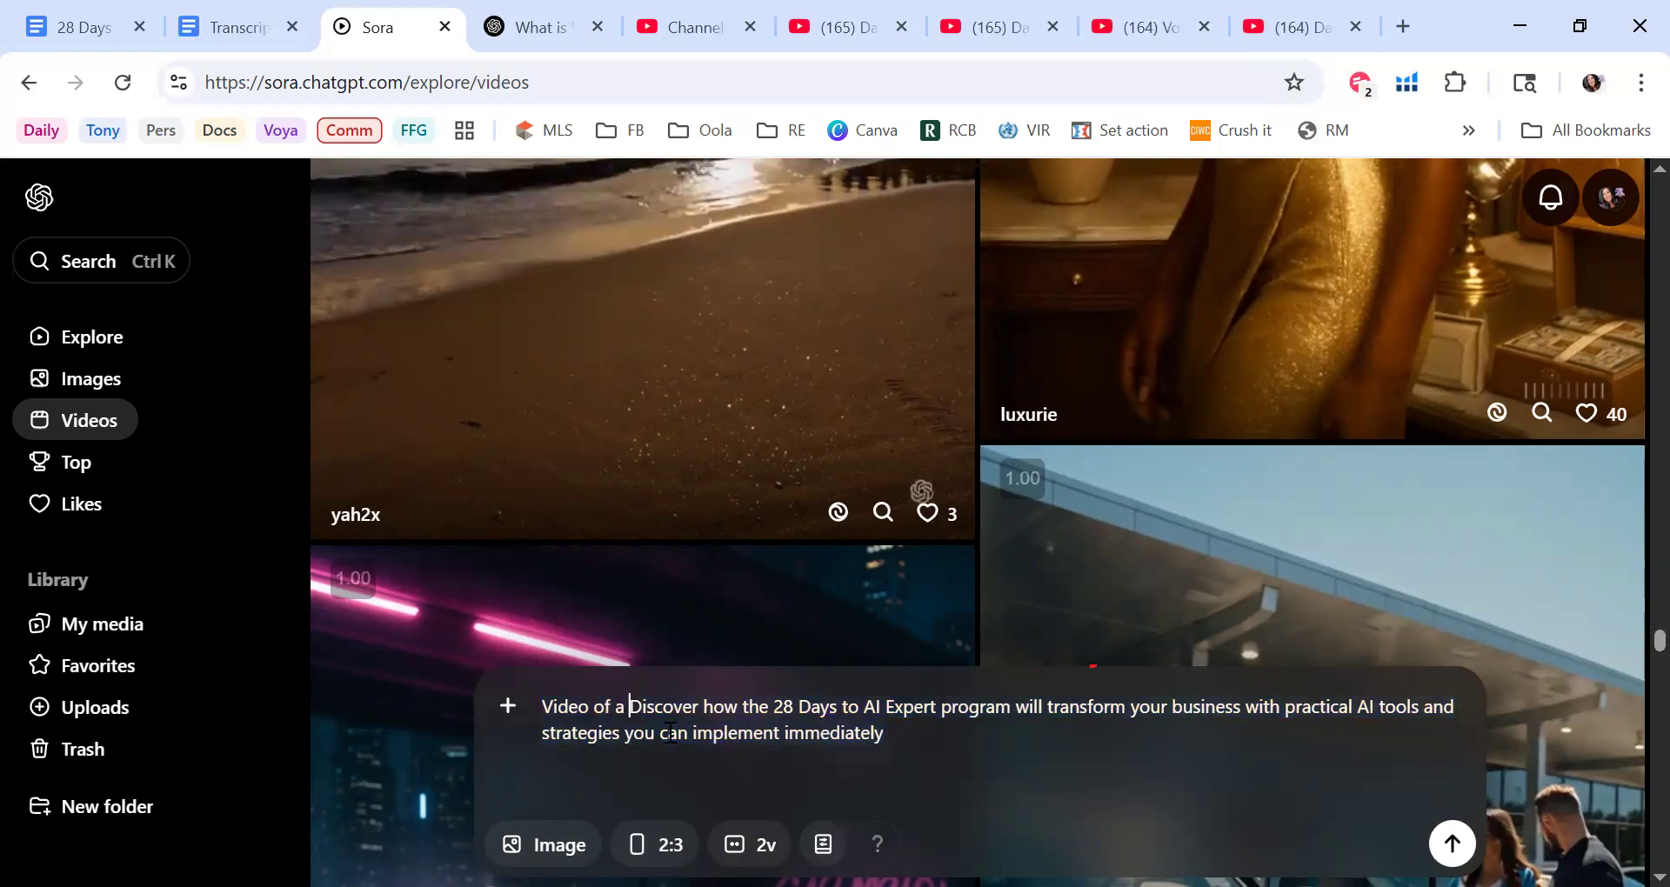
text(fi)
key(BackSpace)
key(BackSpace)
text(mid=)
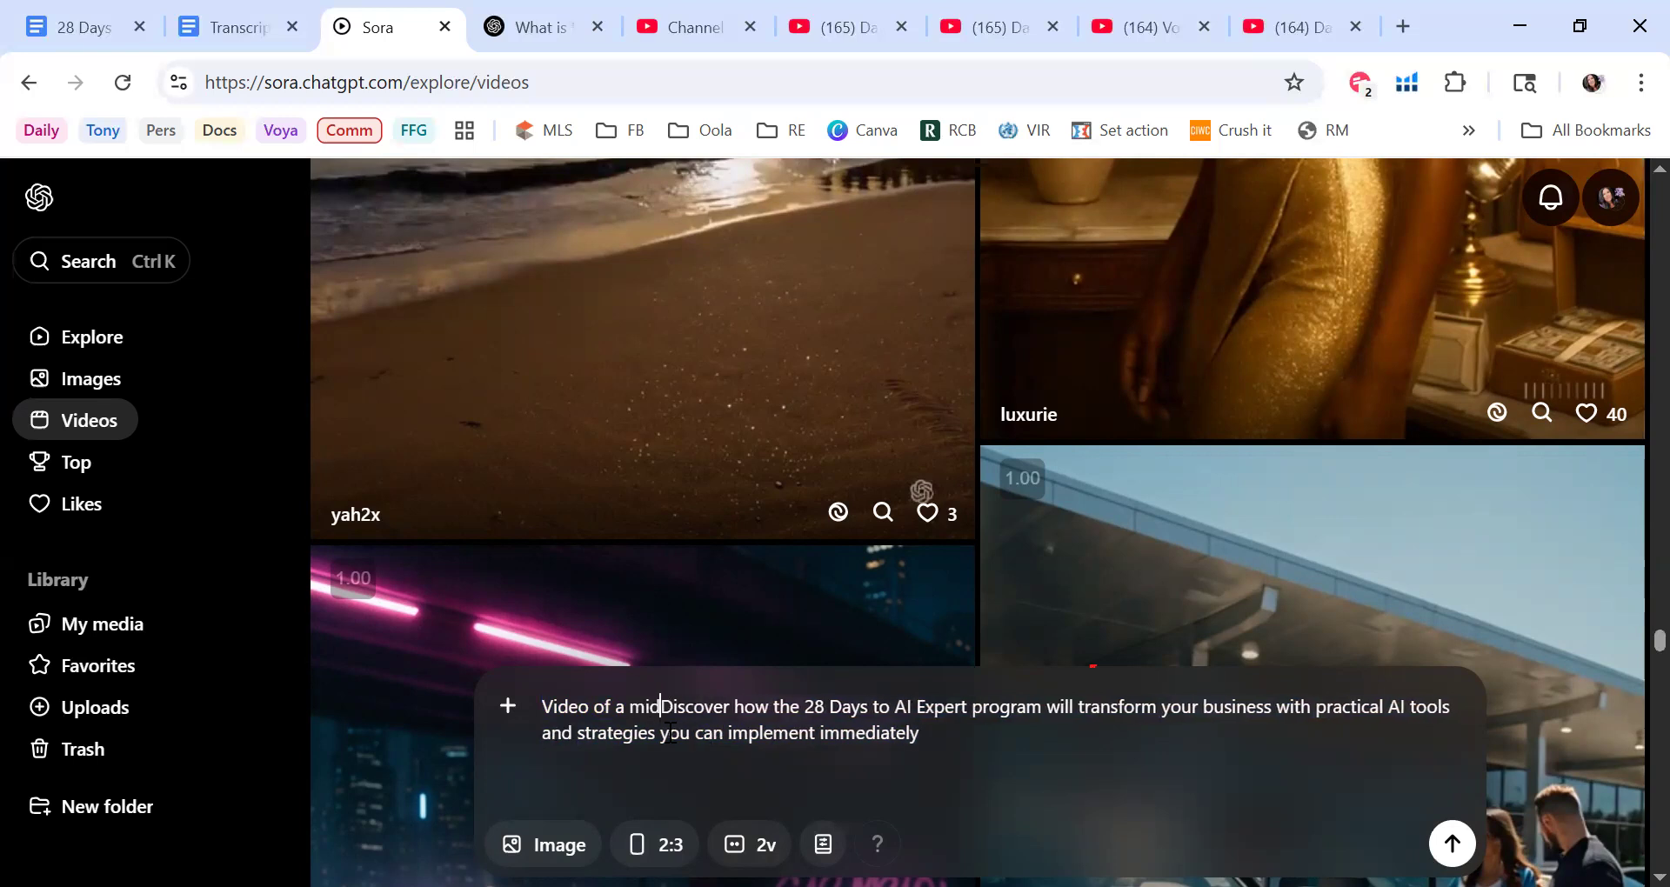
text(life)
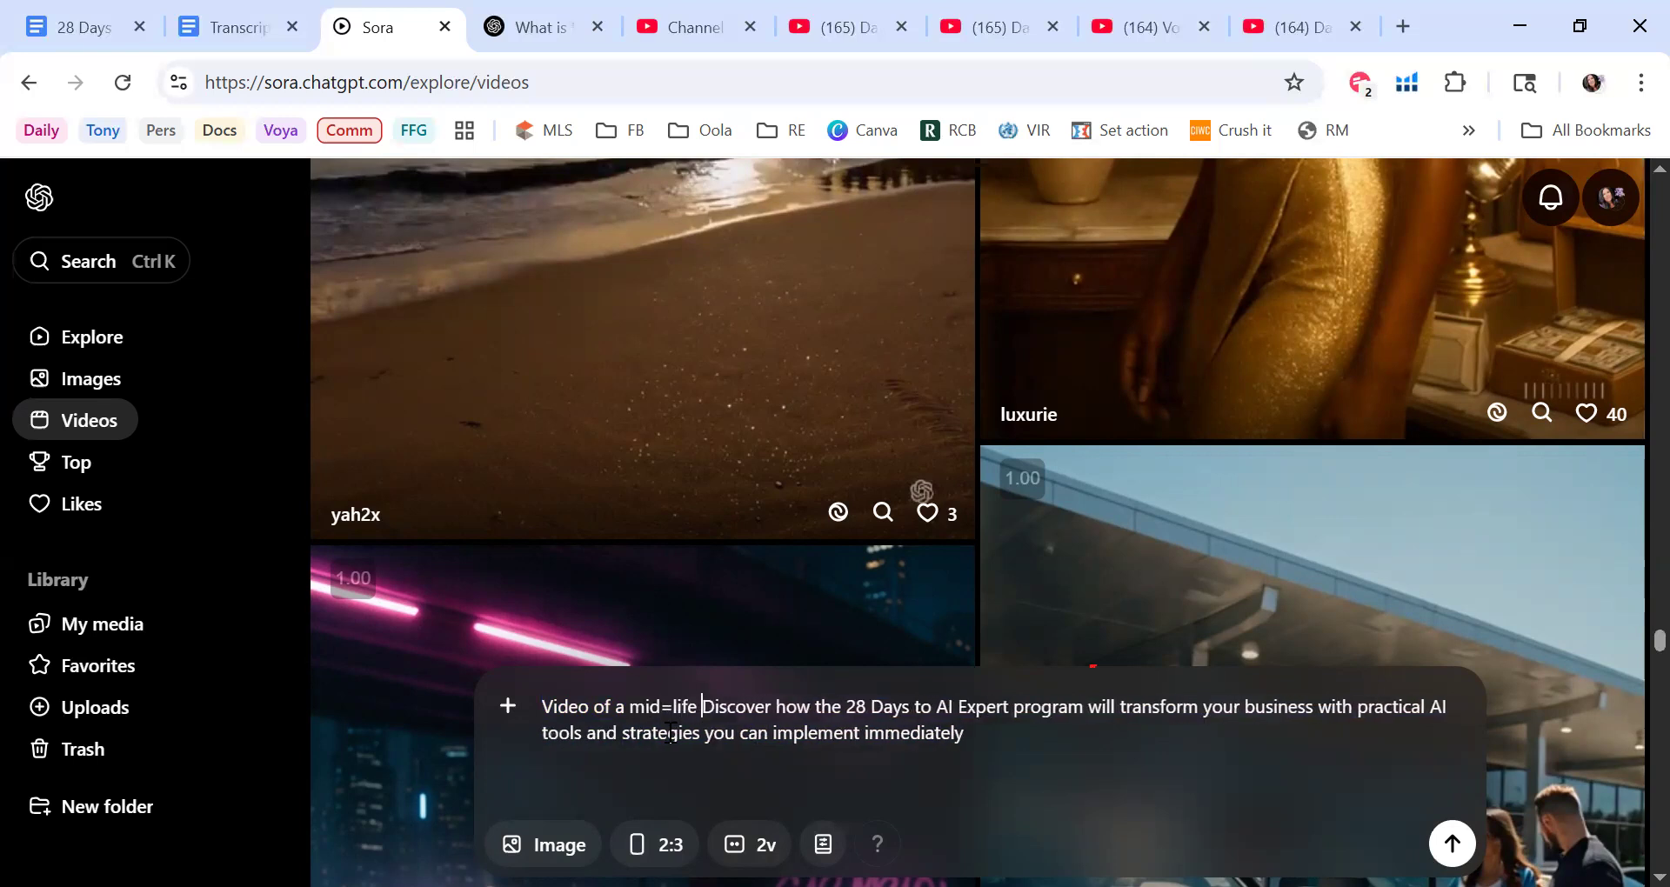
key(BackSpace)
key(BackSpace)
key(BackSpace)
key(BackSpace)
key(BackSpace)
text(-life mom)
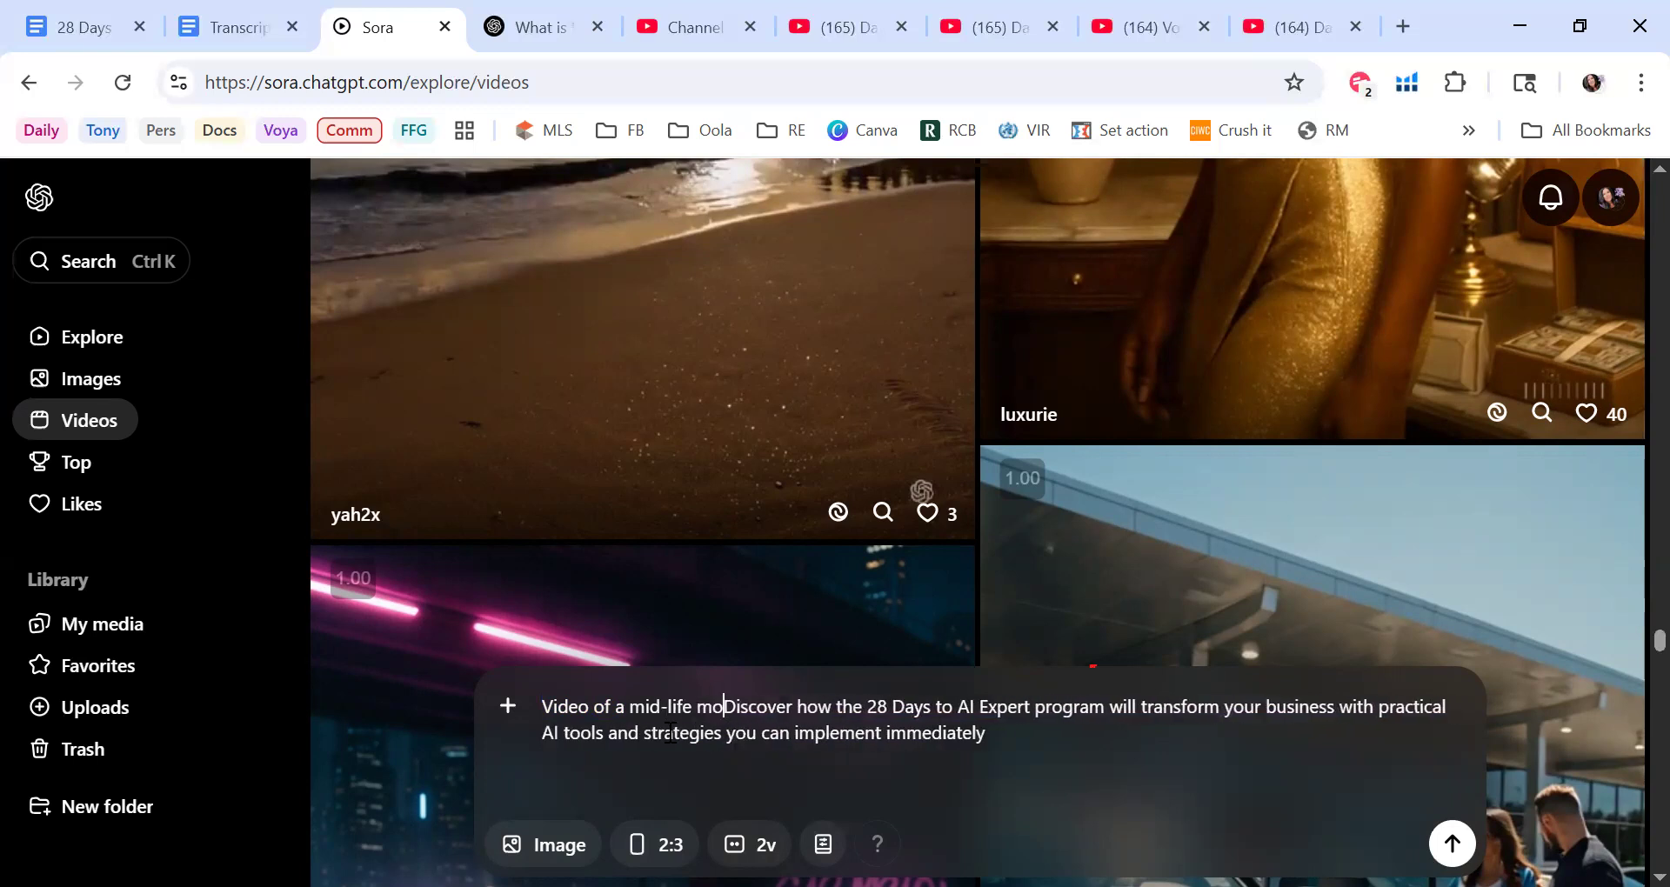
Step: Extend the prompt after "mid-life mom" with "with entrepreneurial aspirations being sprayed by a fire hose,"
text( with ent)
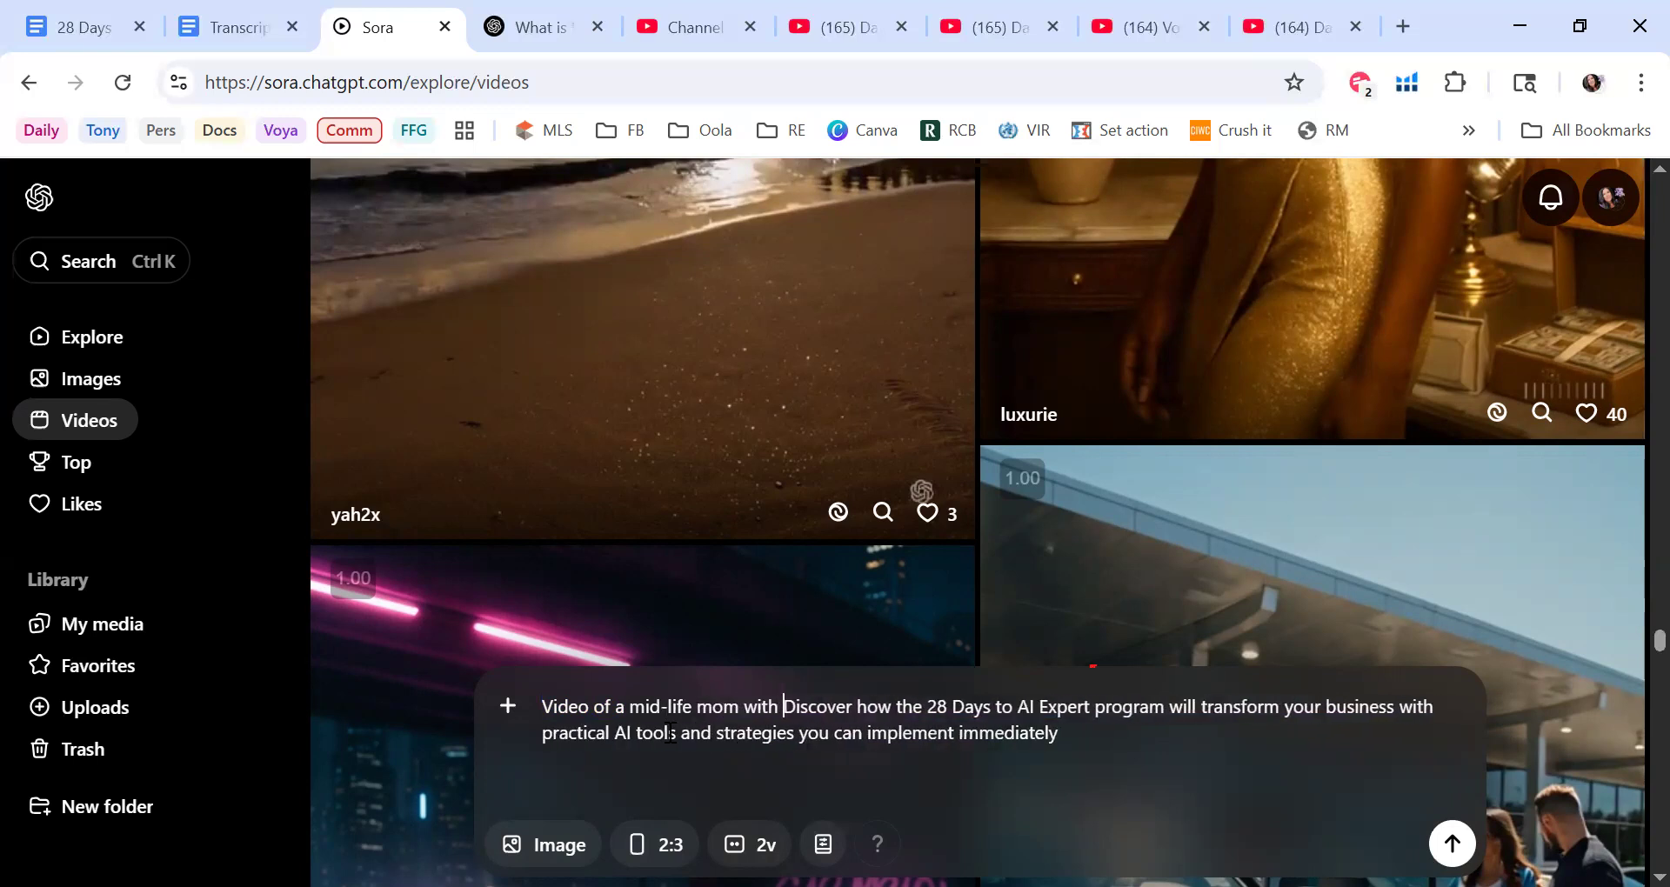
text(repreneu)
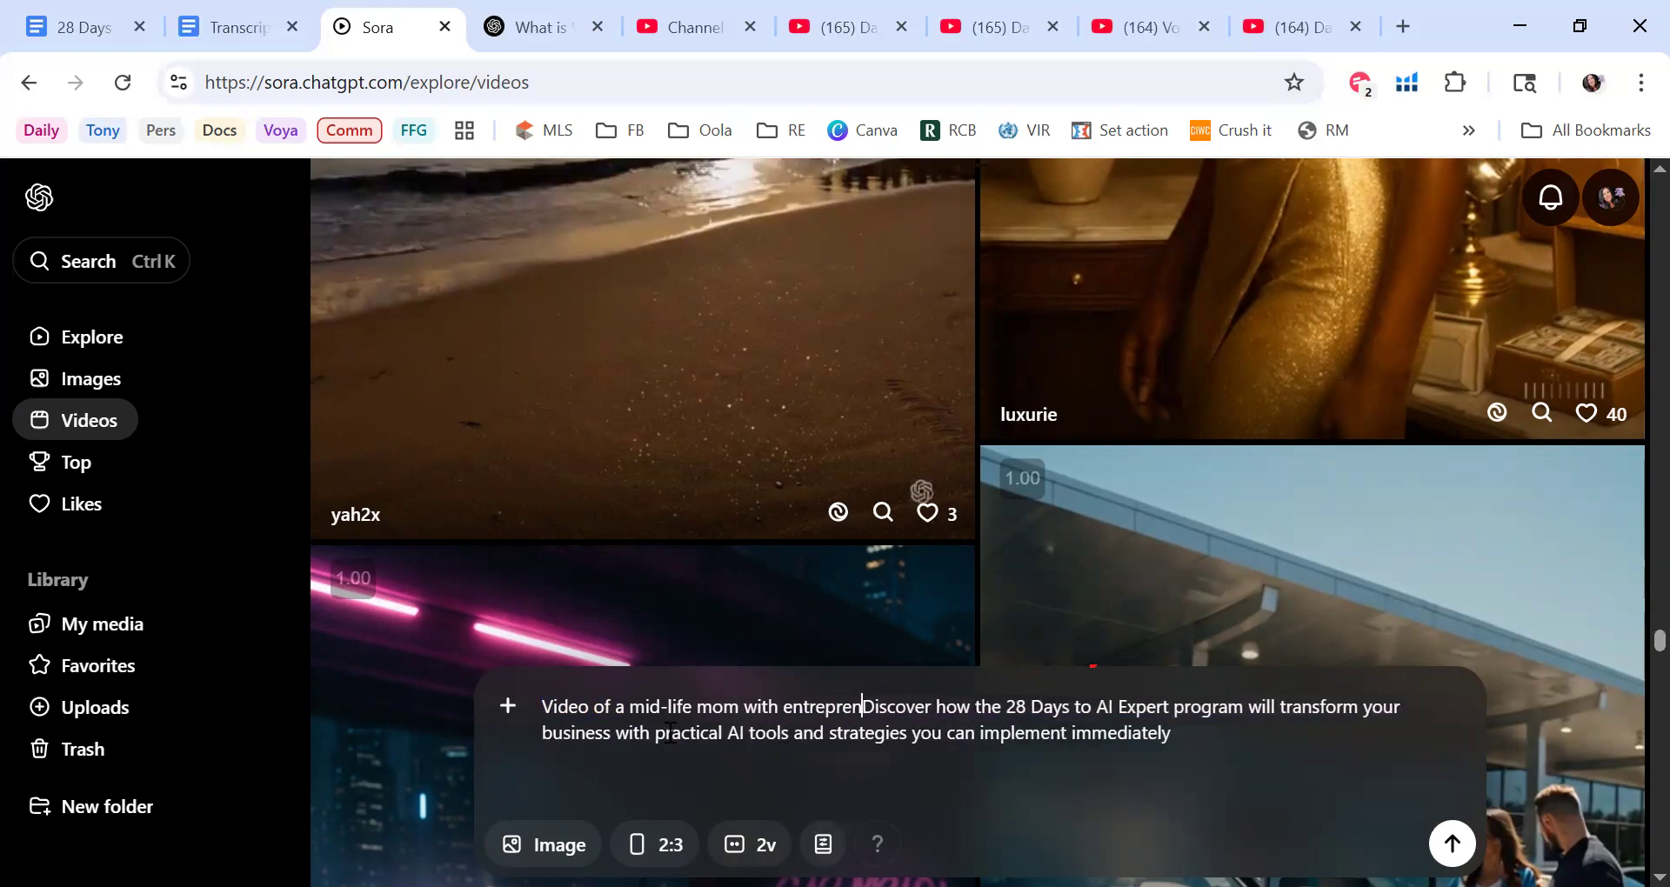
text(r)
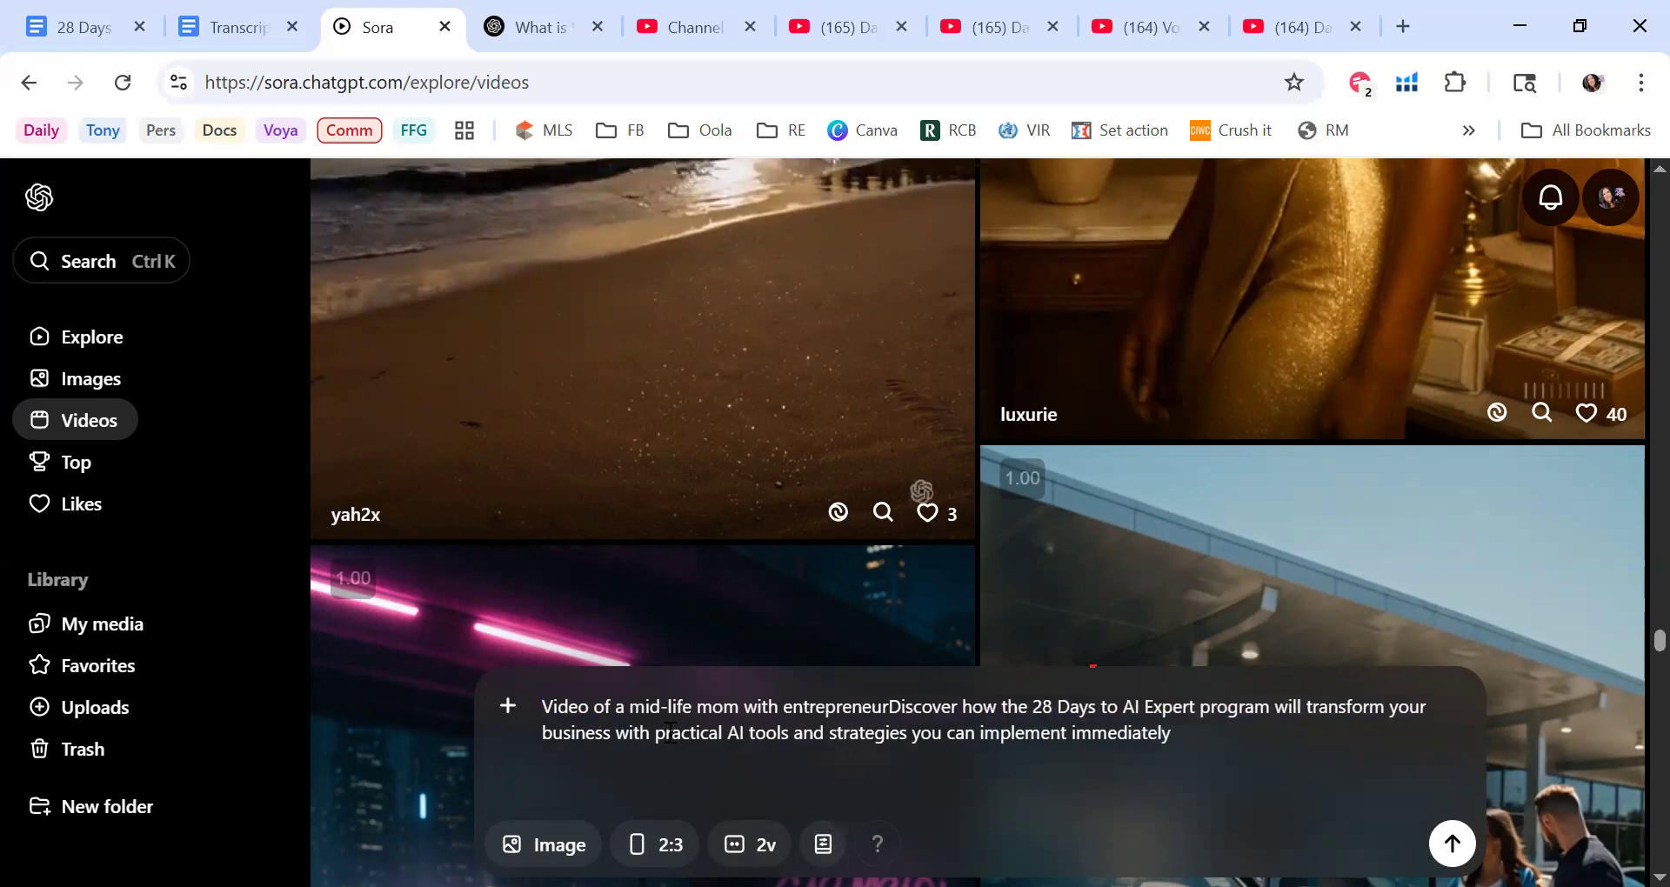
text(ial )
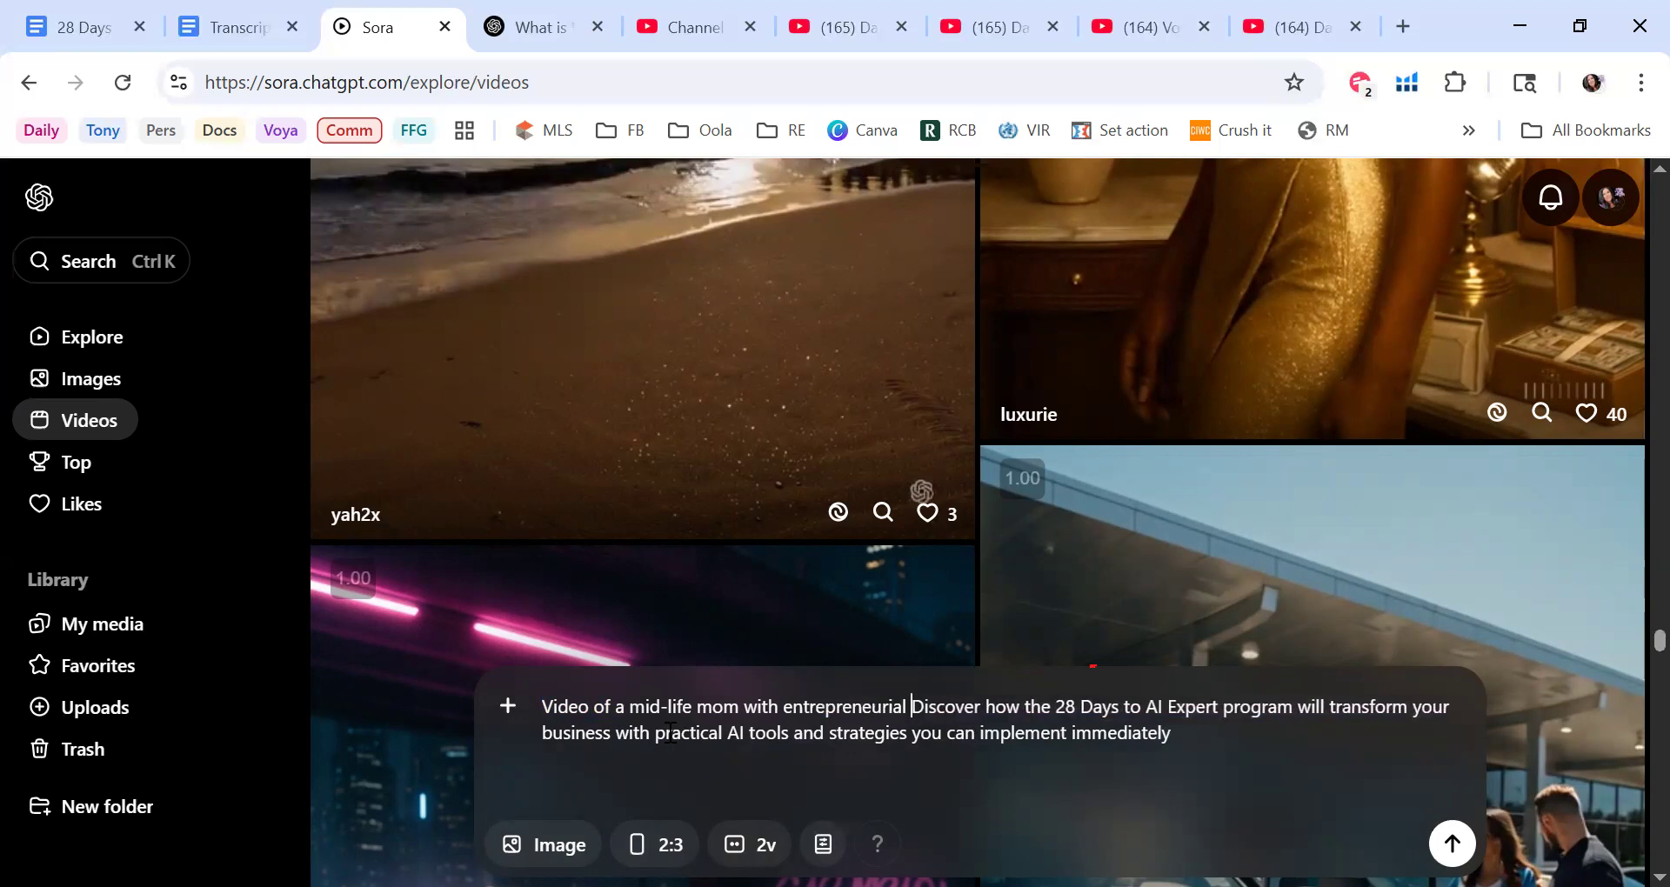
text(aspirations being)
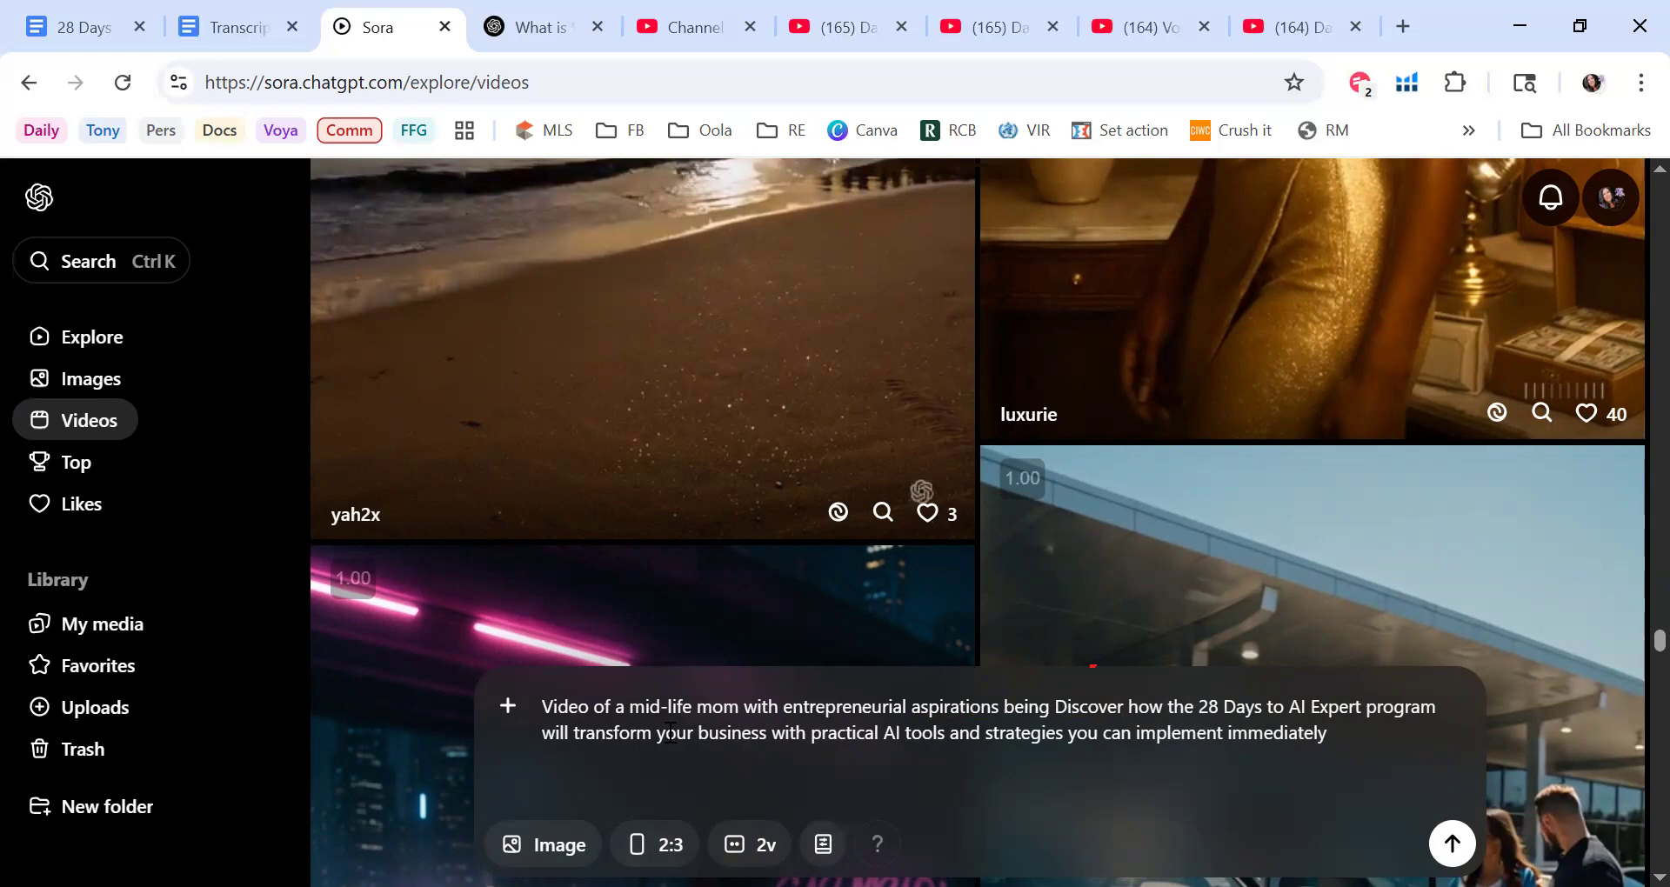
text(spray)
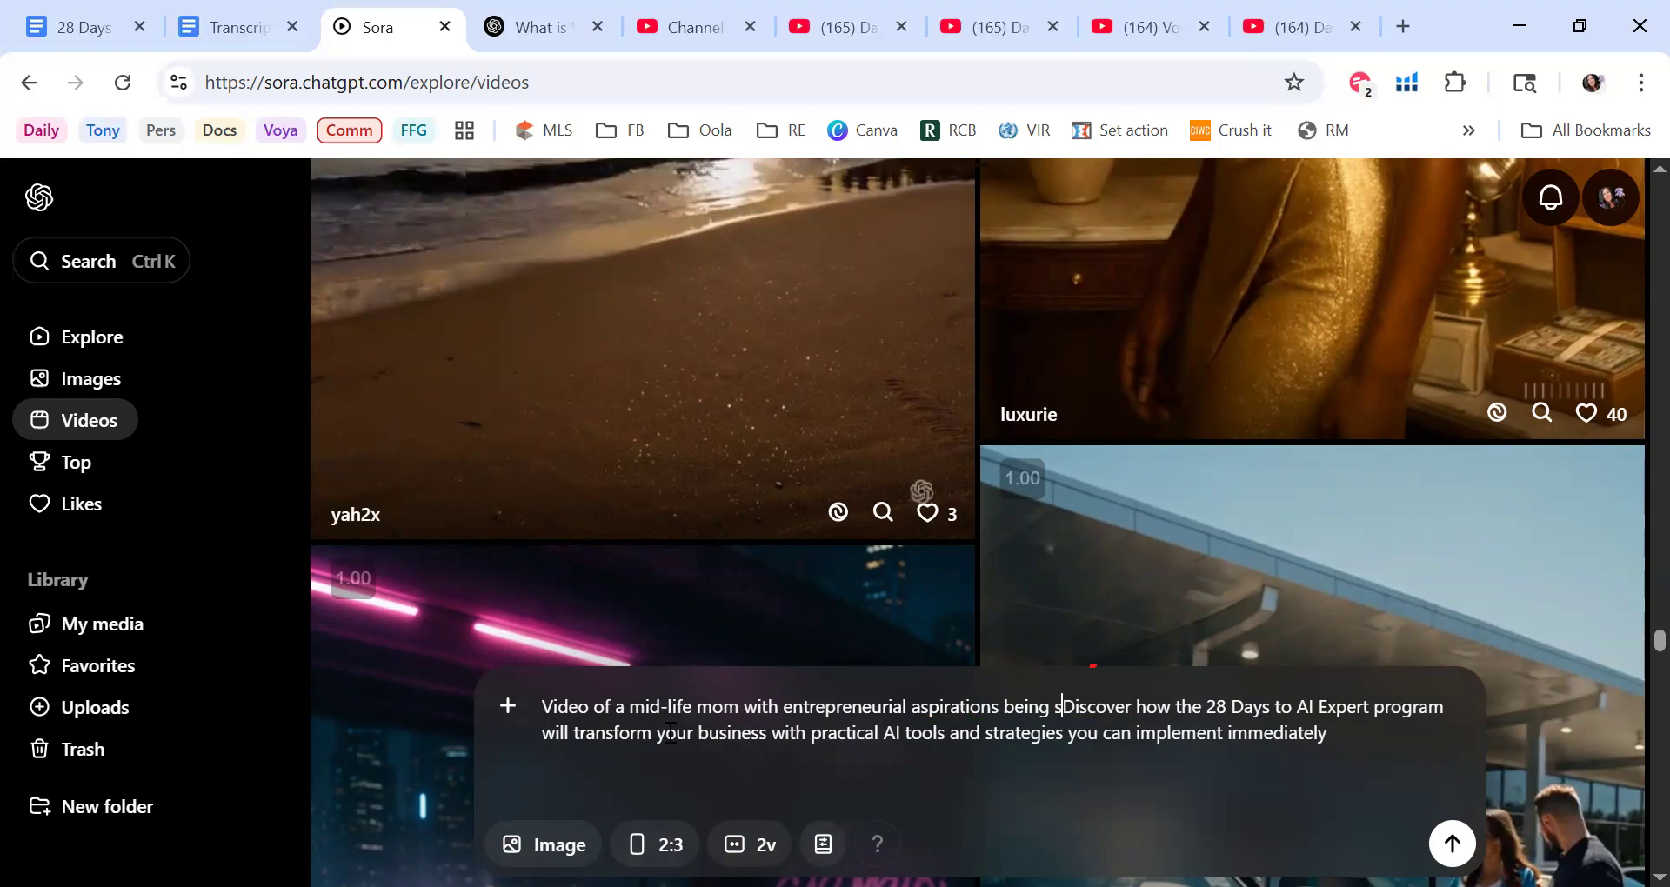
text(ed )
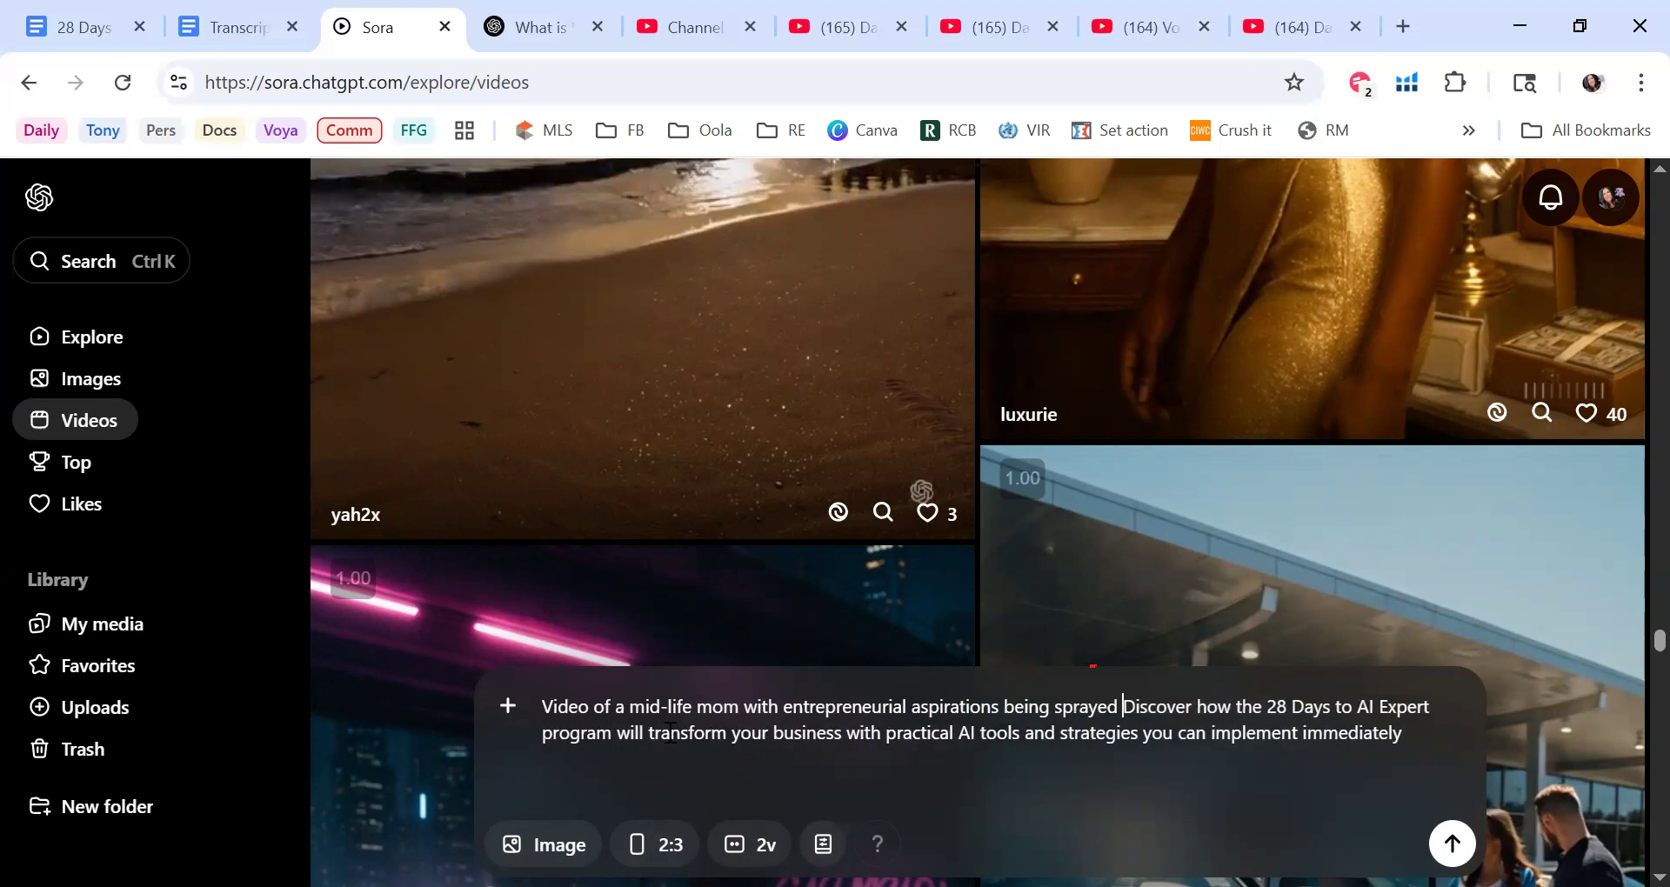
text(by a fi)
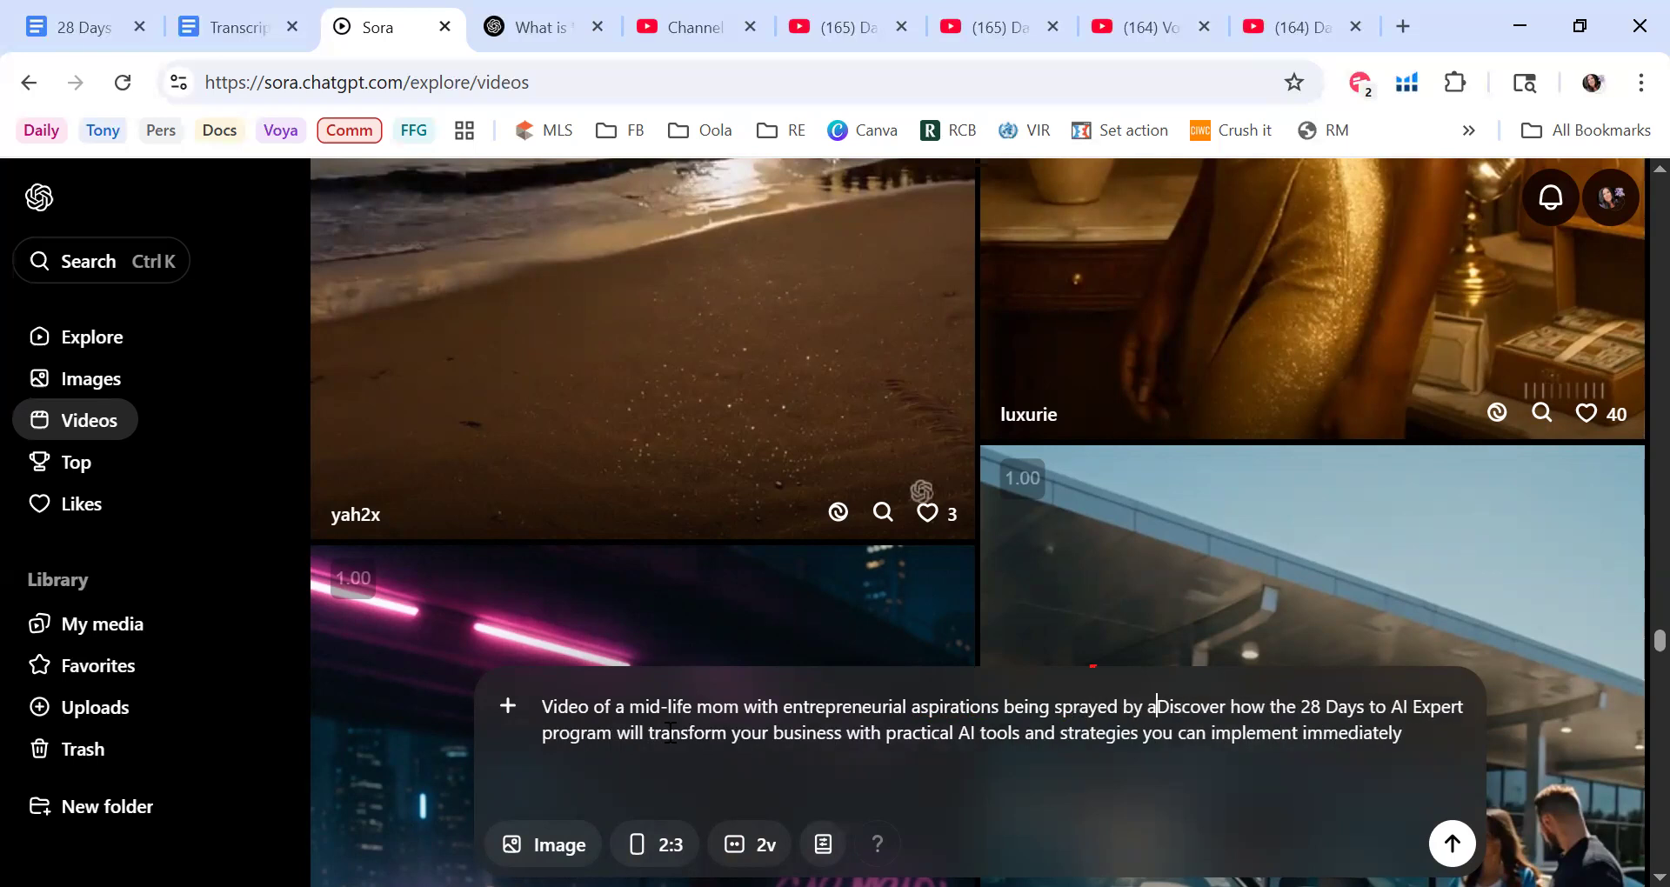
text(re hos)
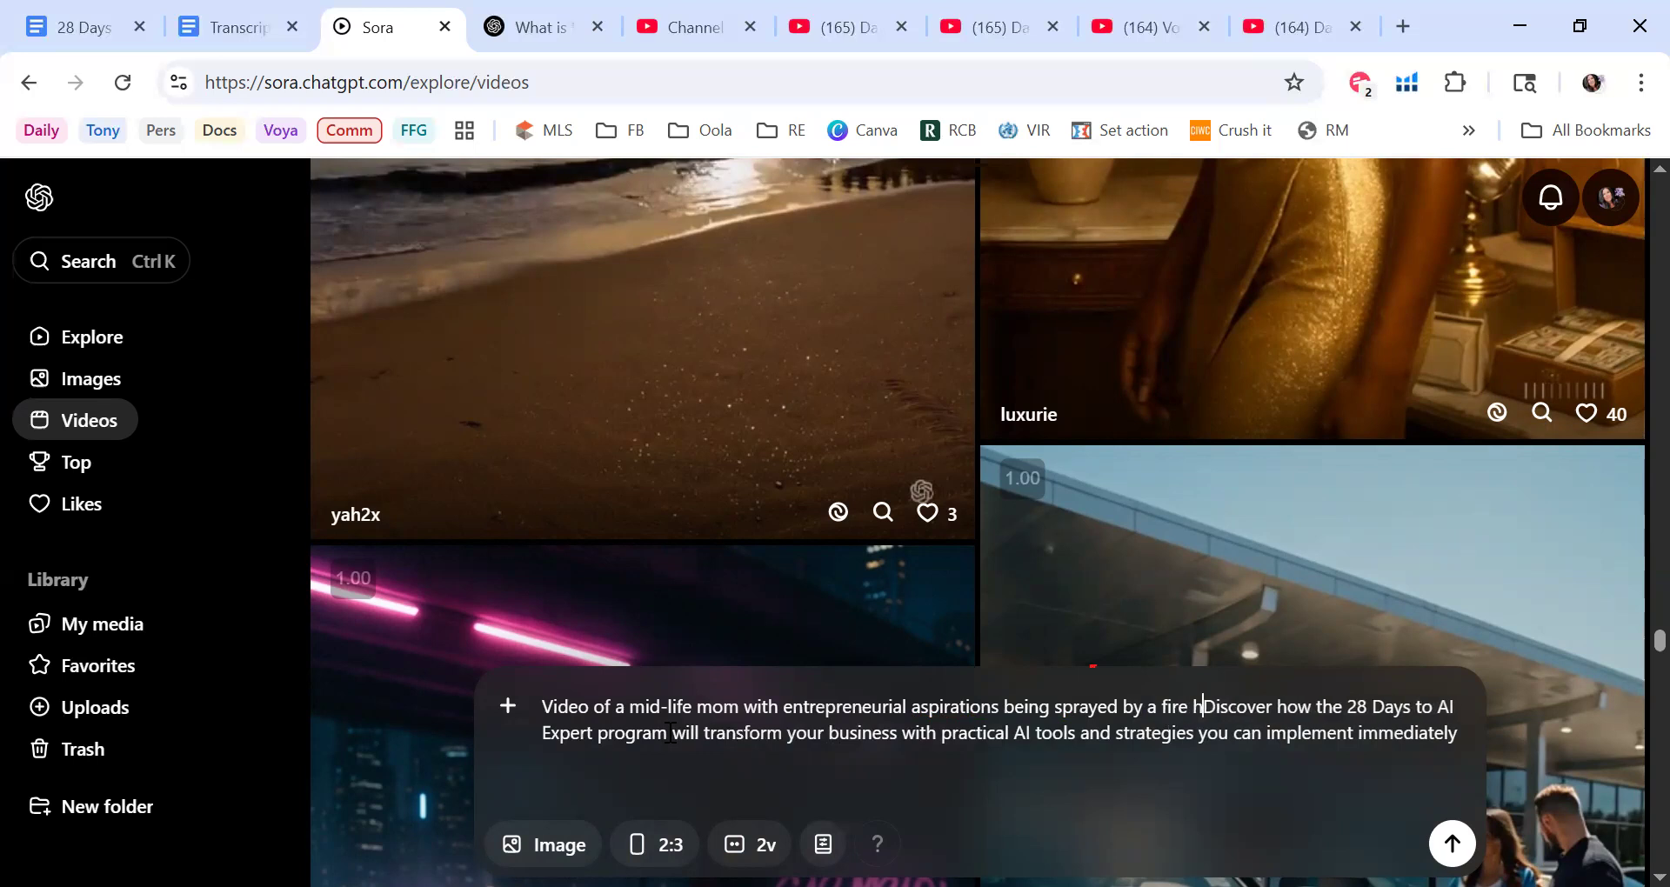
text(e, )
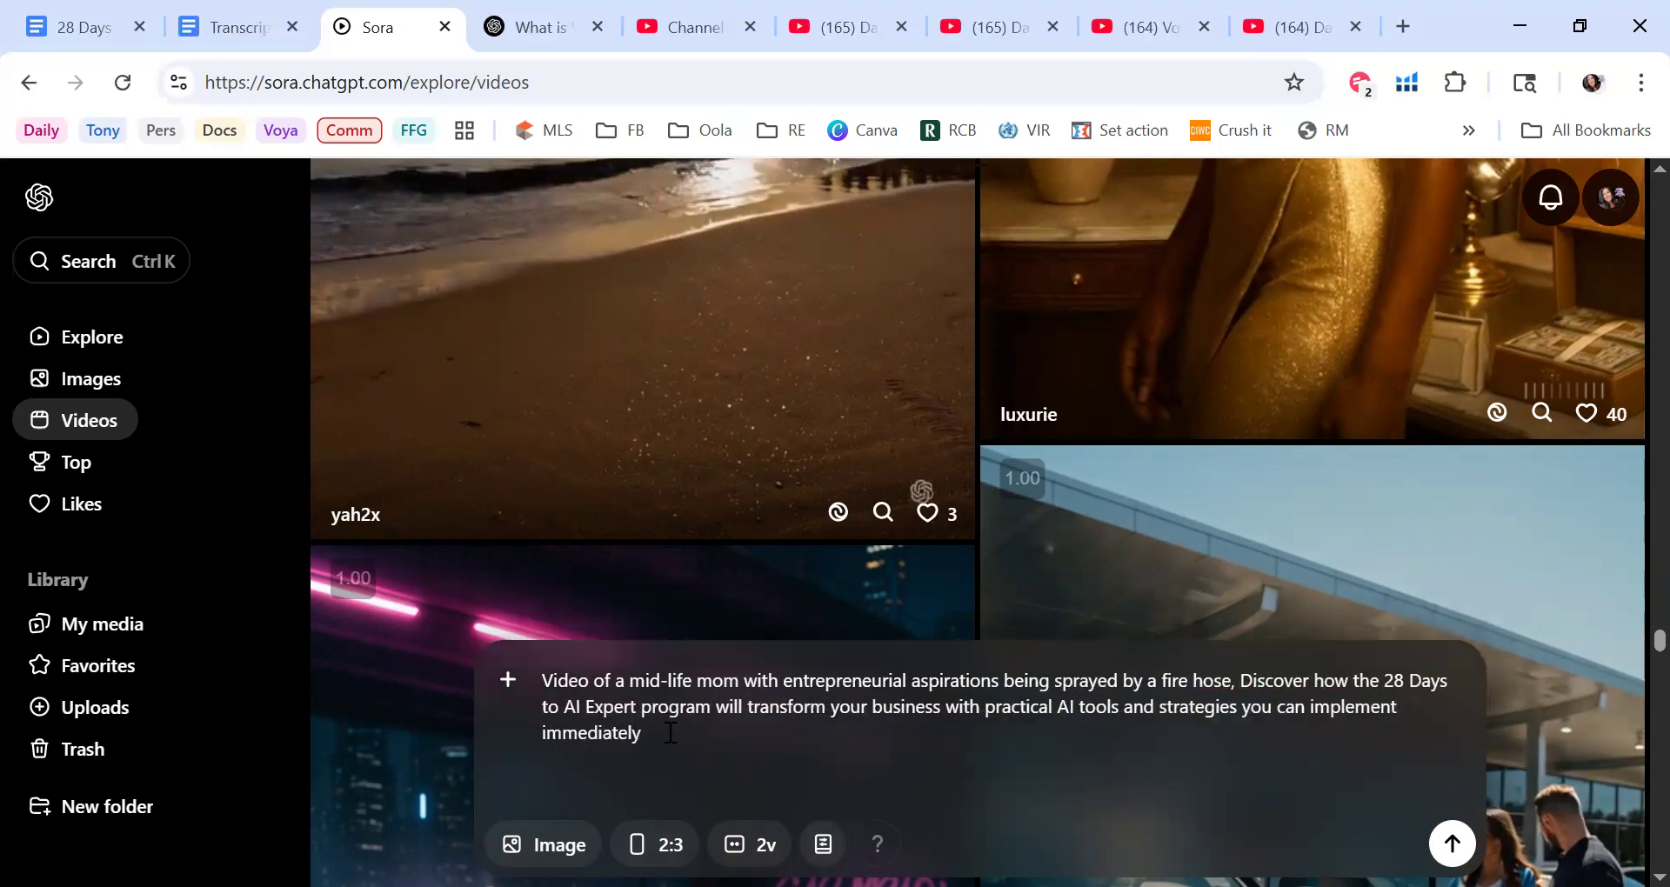
text(then have her)
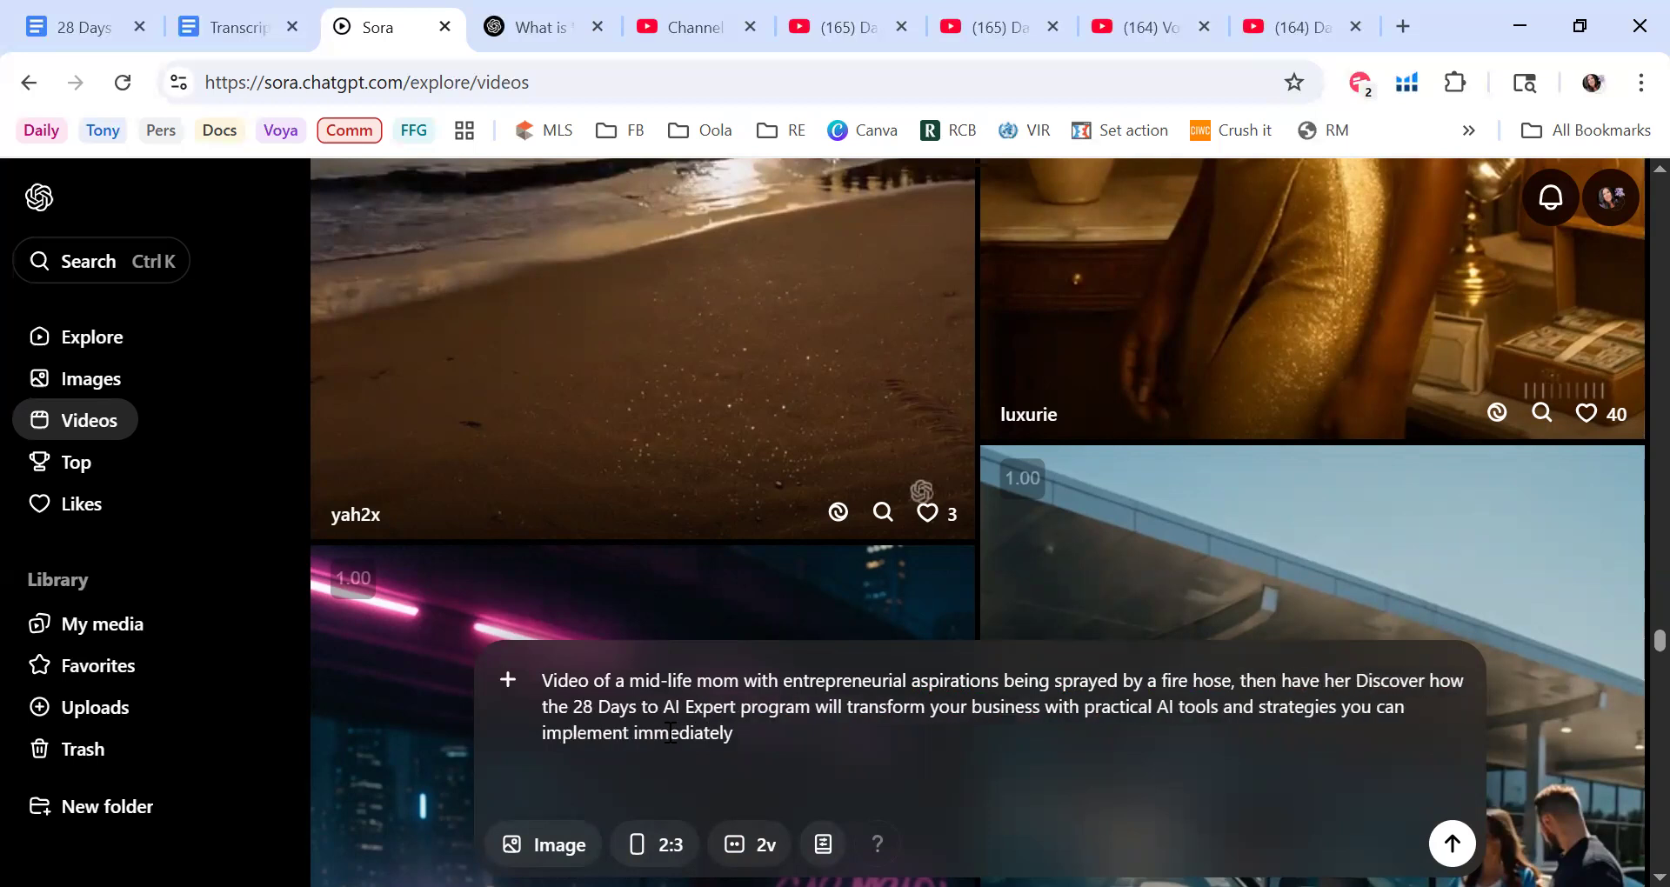
key(BackSpace)
key(BackSpace)
key(BackSpace)
key(BackSpace)
key(BackSpace)
key(BackSpace)
key(BackSpace)
key(BackSpace)
key(BackSpace)
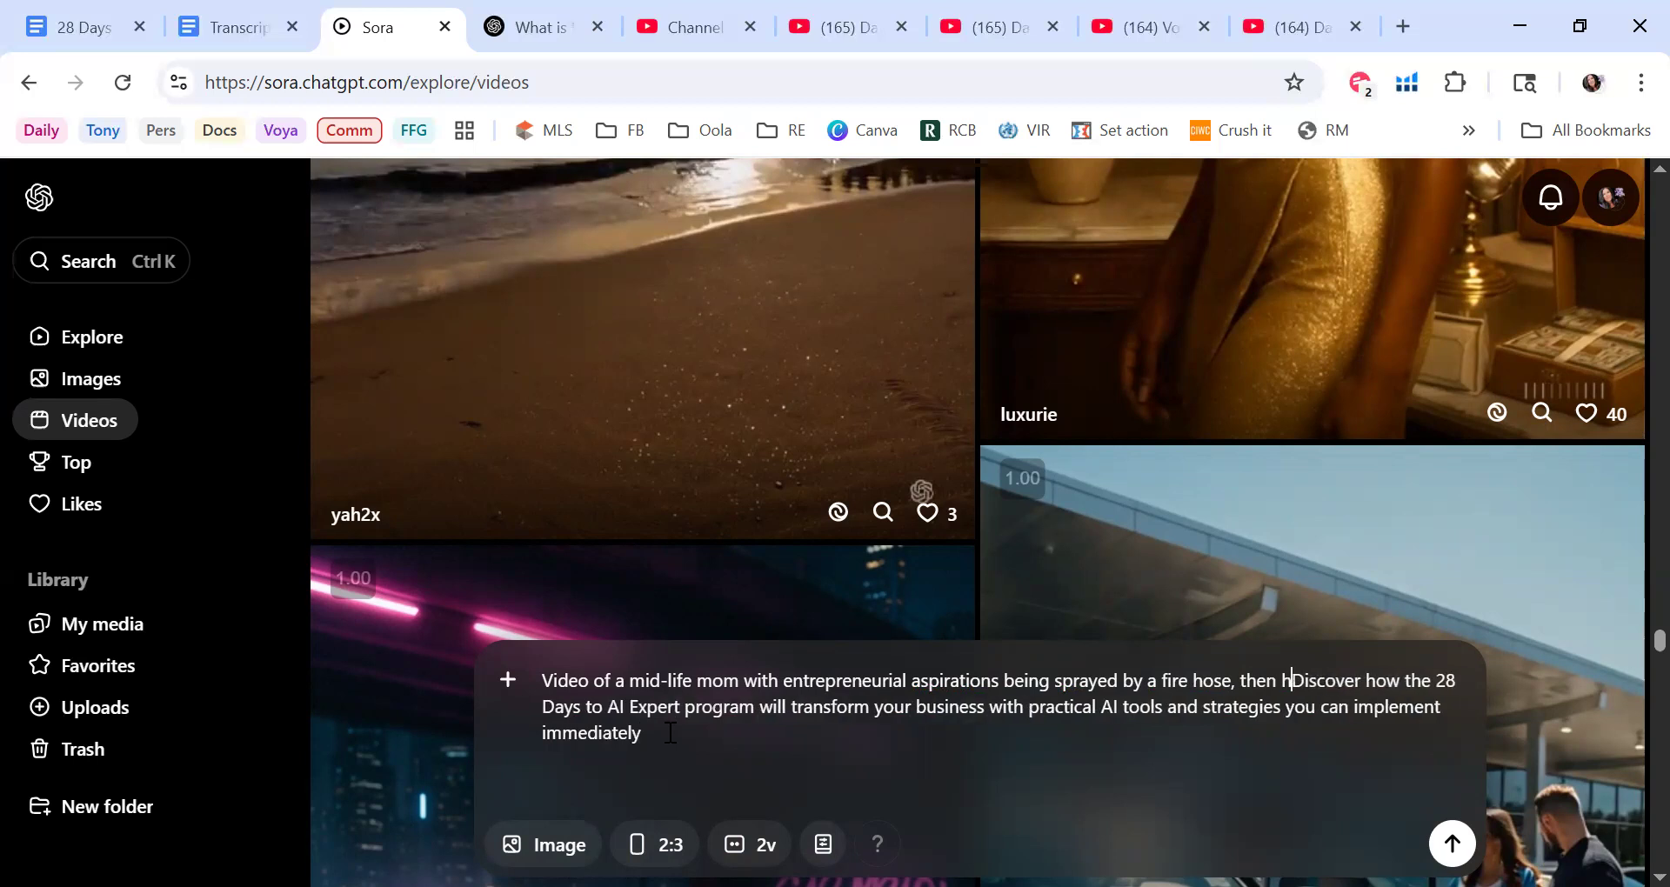
text(switch)
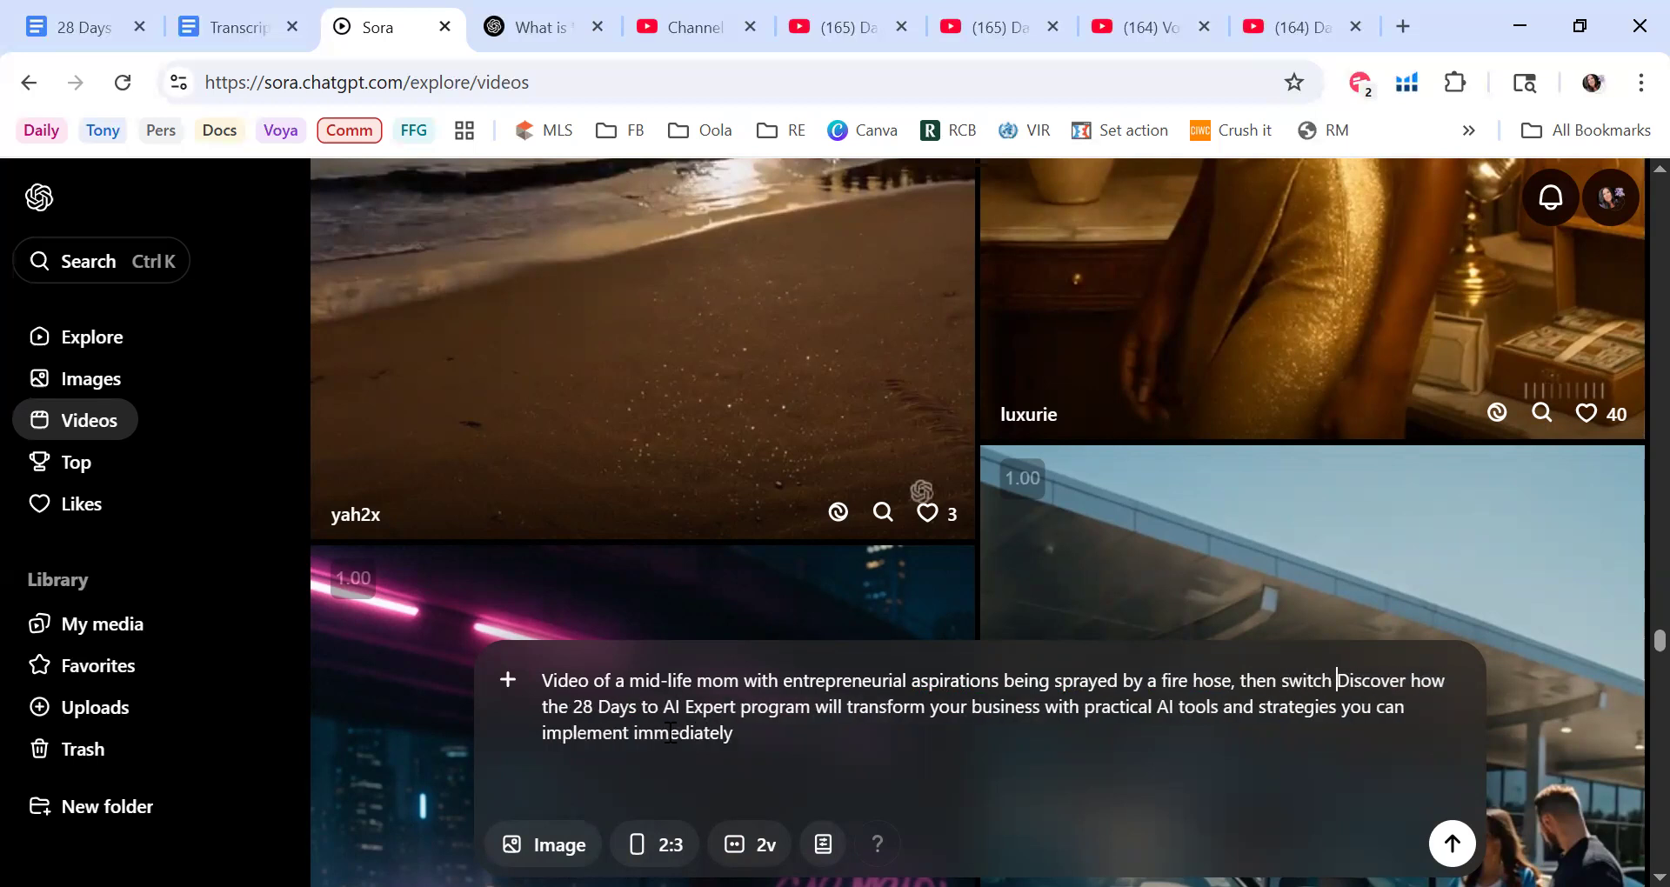
key(BackSpace)
key(BackSpace)
key(BackSpace)
key(BackSpace)
key(BackSpace)
key(BackSpace)
key(BackSpace)
key(BackSpace)
key(BackSpace)
key(BackSpace)
key(BackSpace)
key(BackSpace)
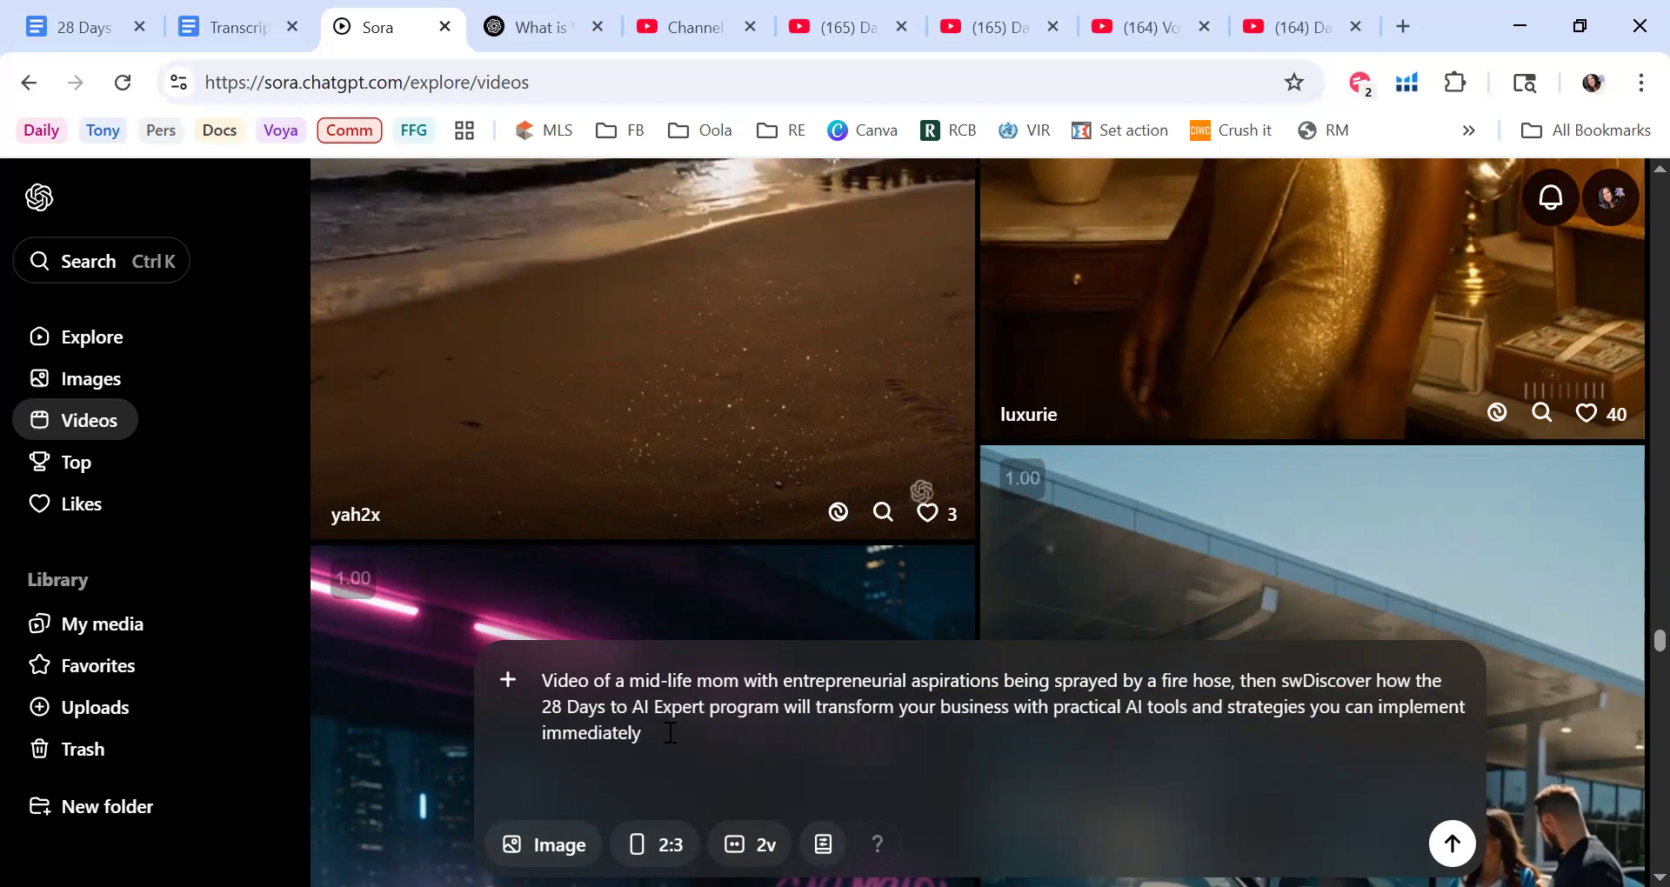
Step: Add the caption text with the words "Tired of being hit with AI information through a firehose"? after the fire hose description
text(with )
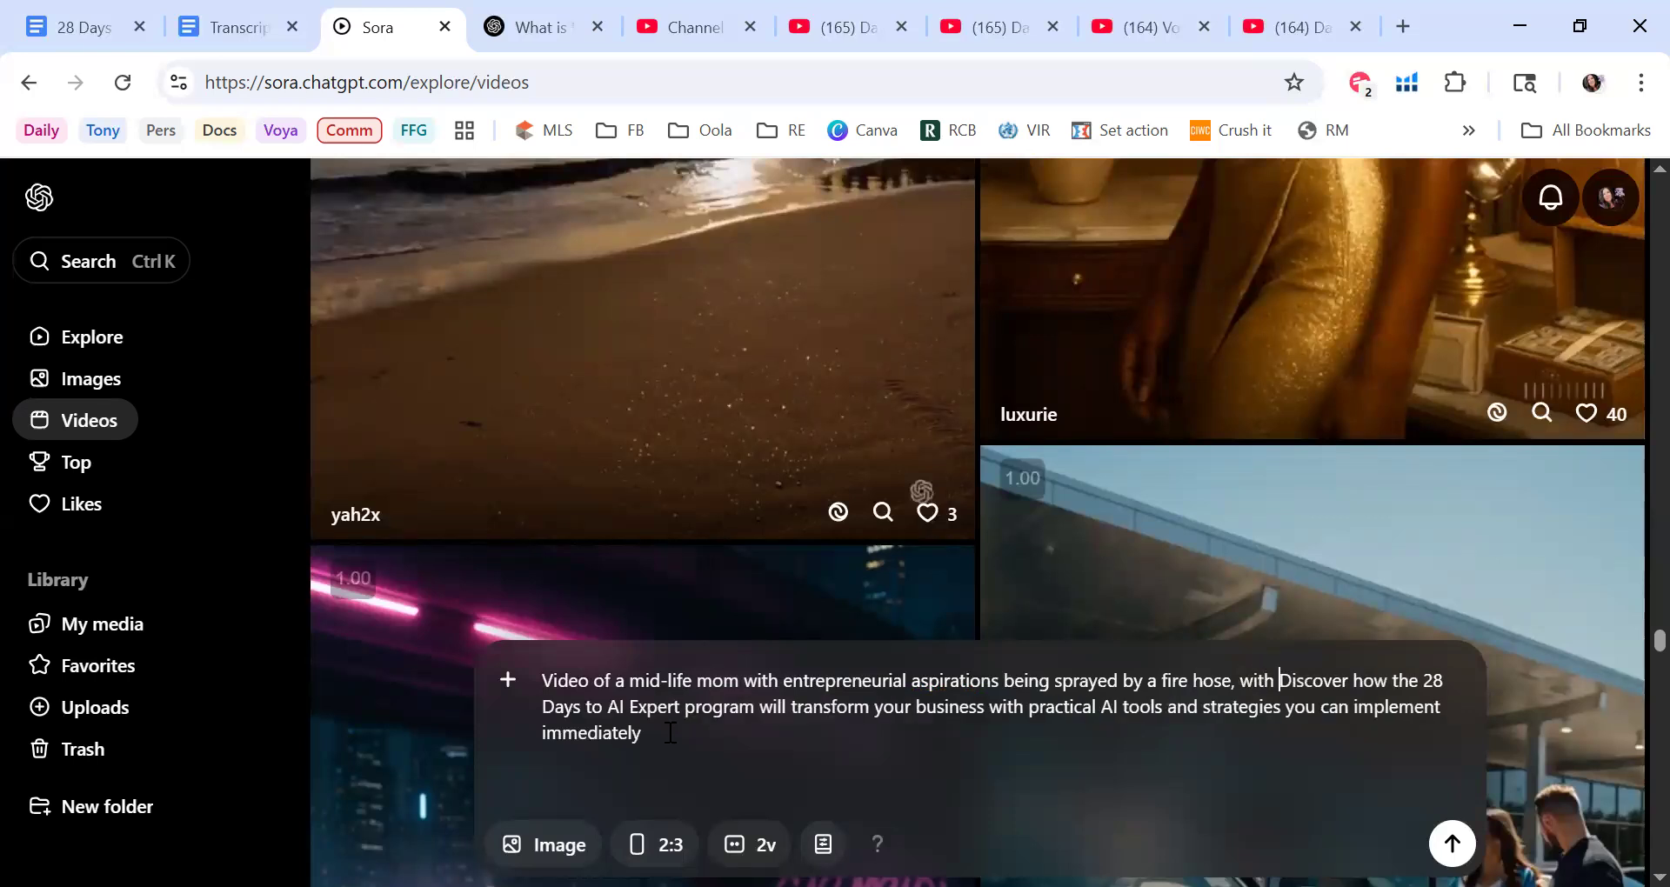
text(the words )
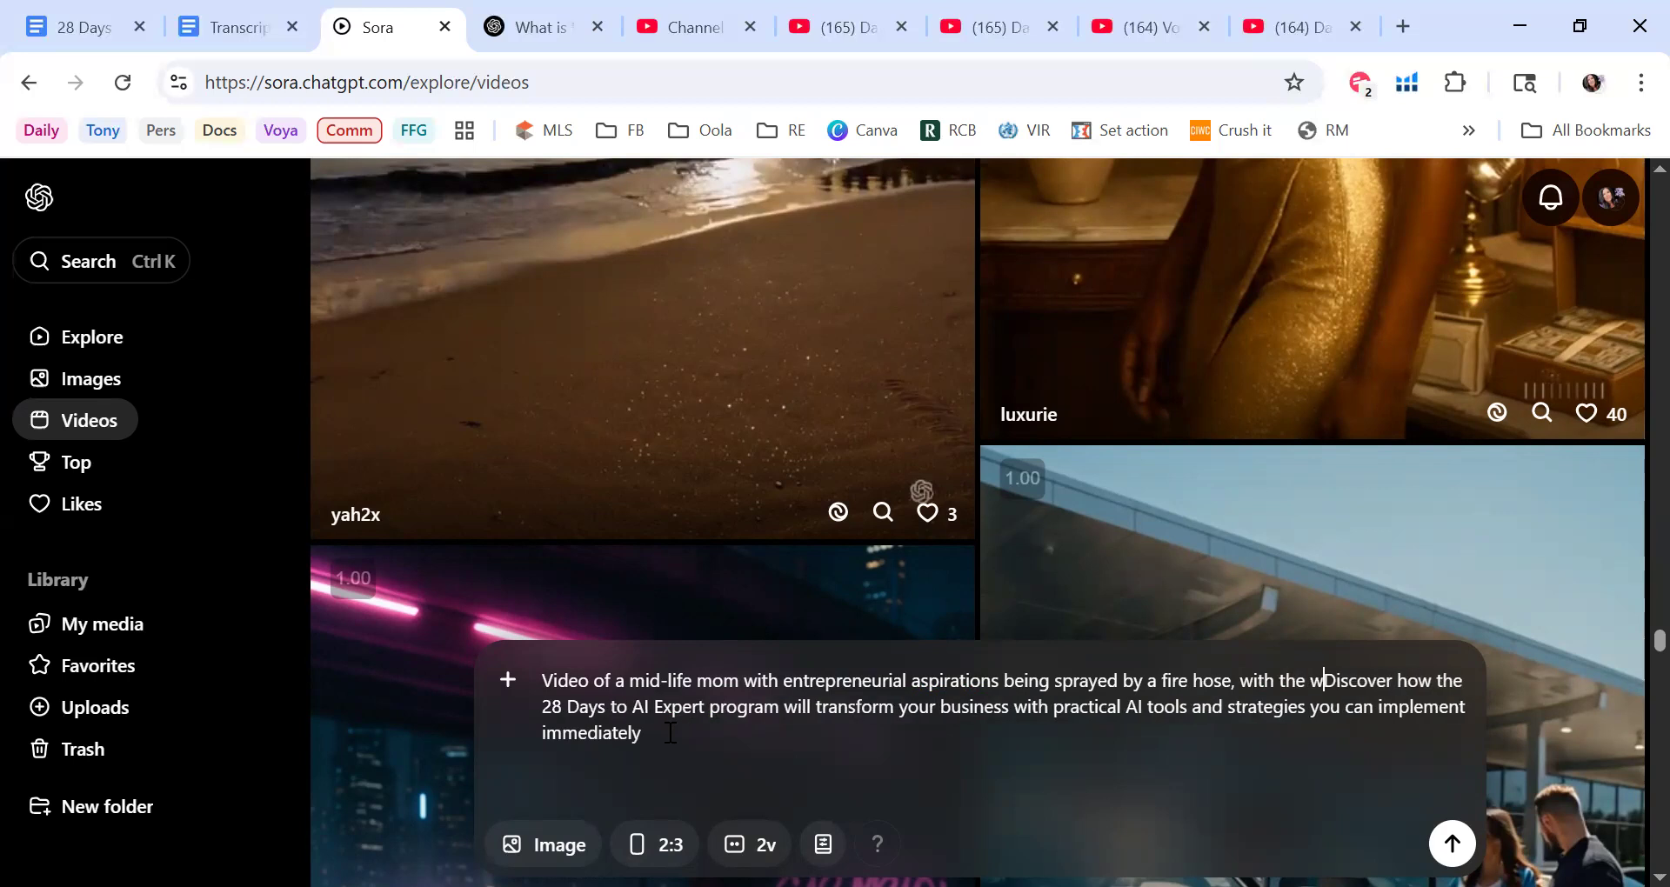
text("Tired o)
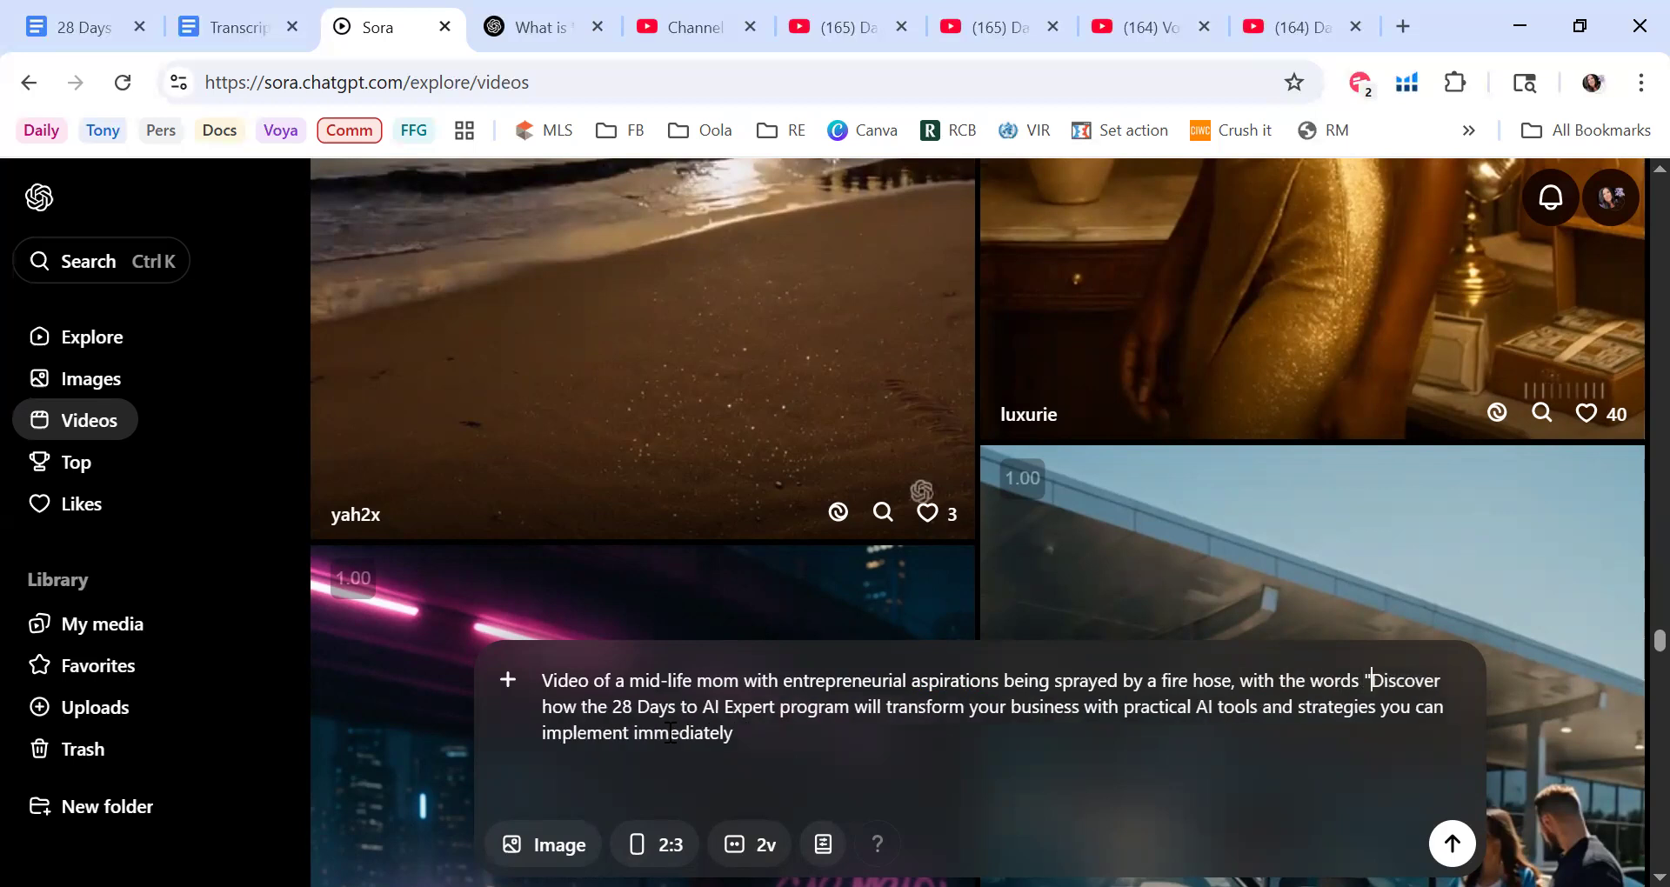
text(f being )
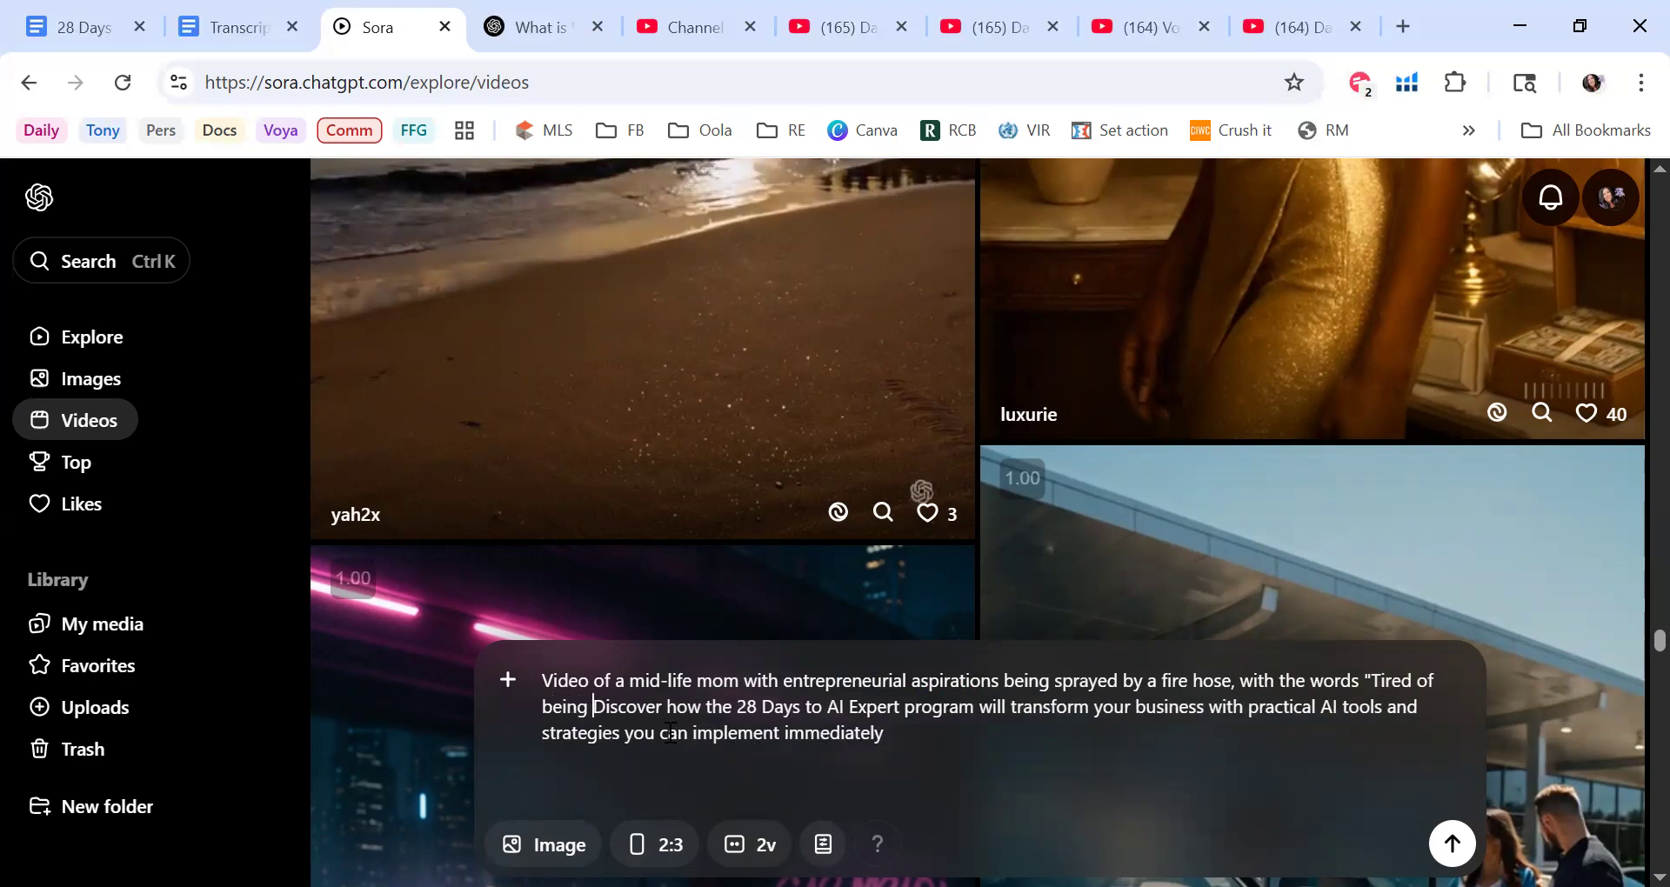
text(hit with AI )
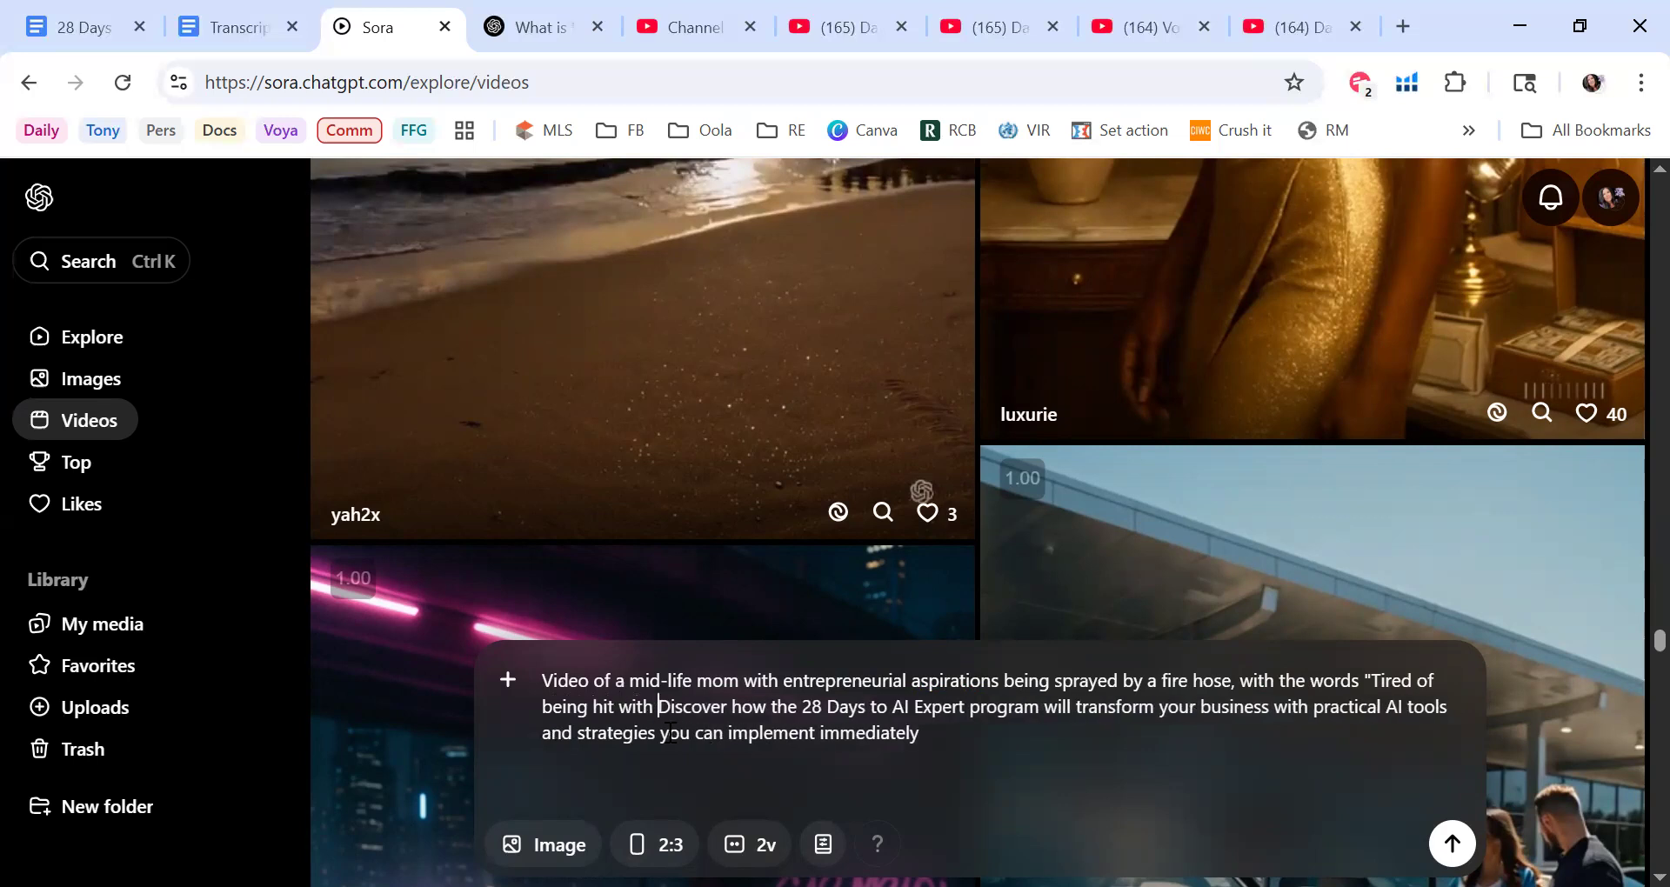
text(information )
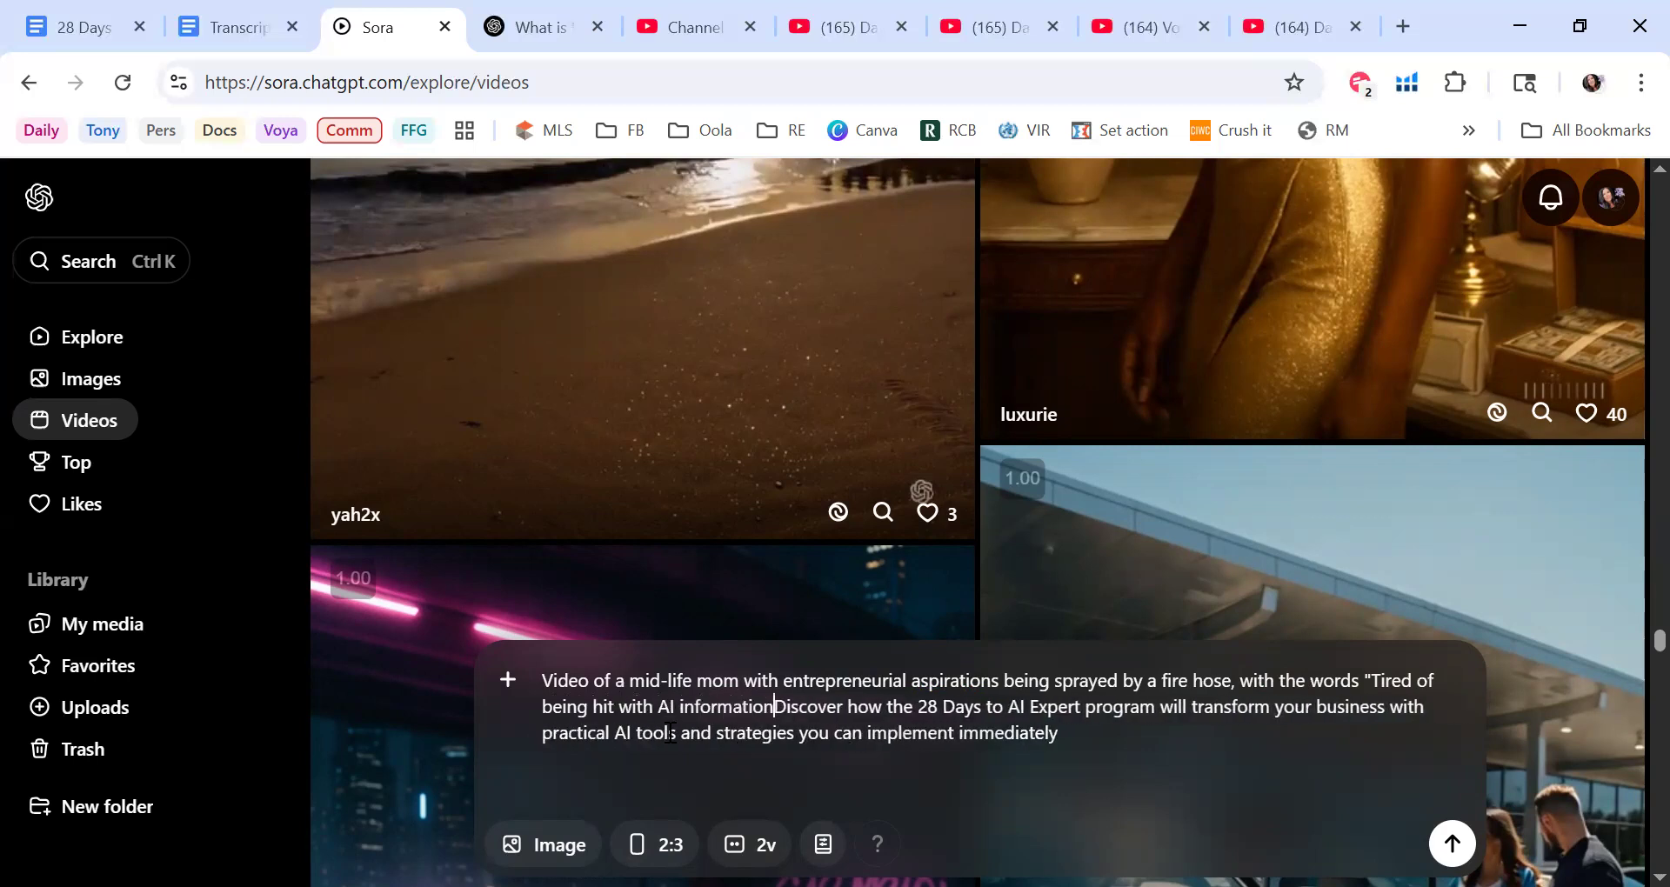
text(through a )
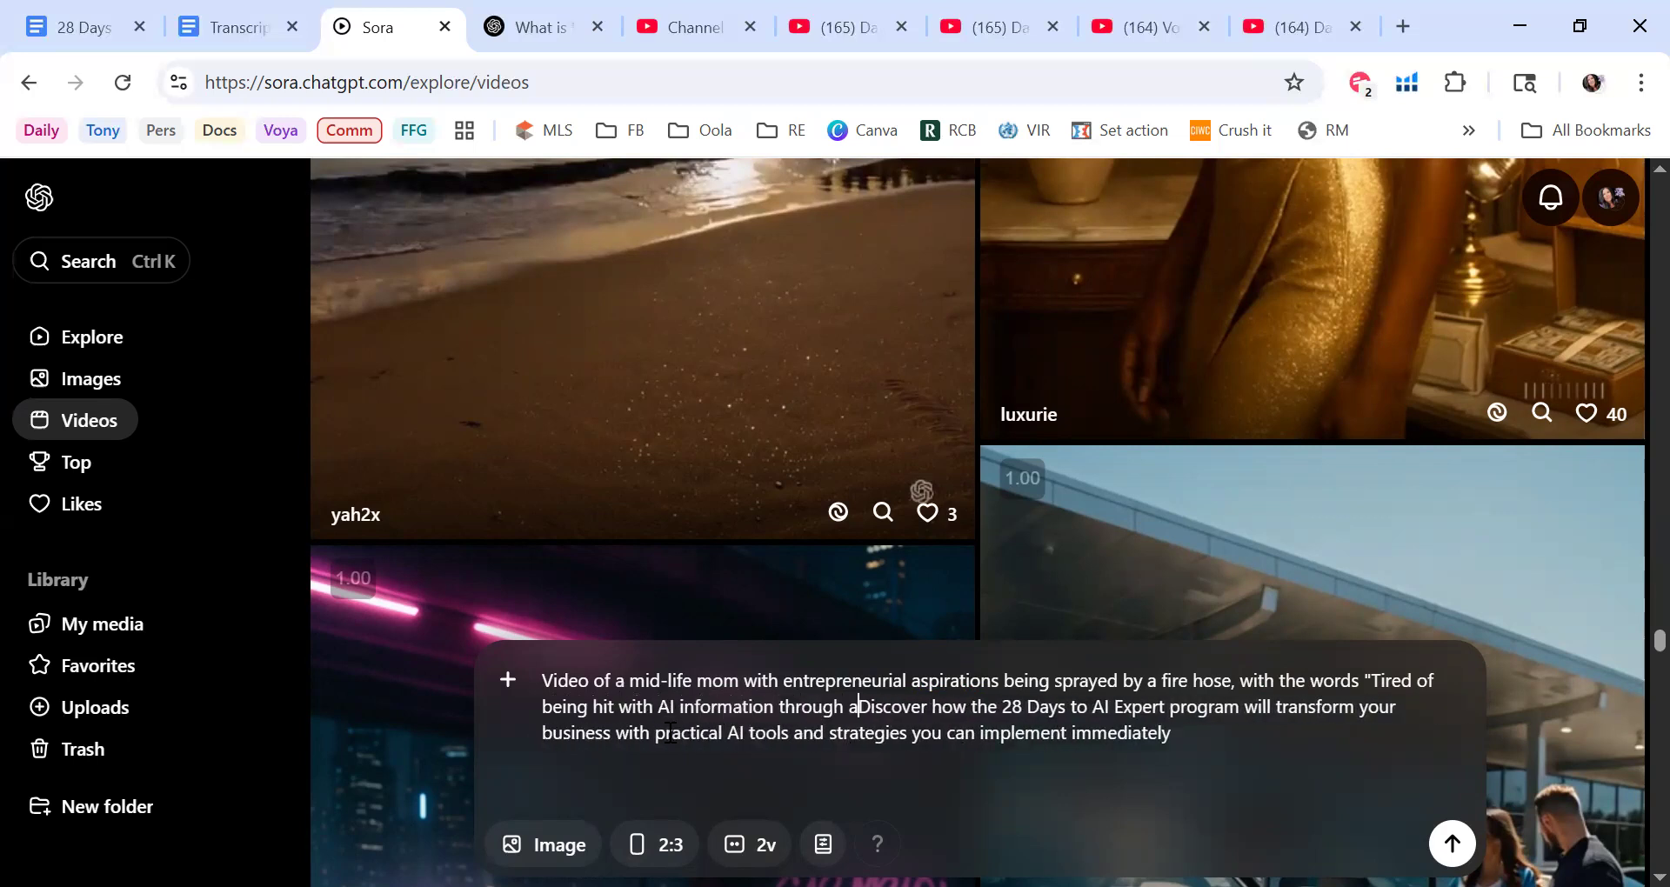
text(firehose)
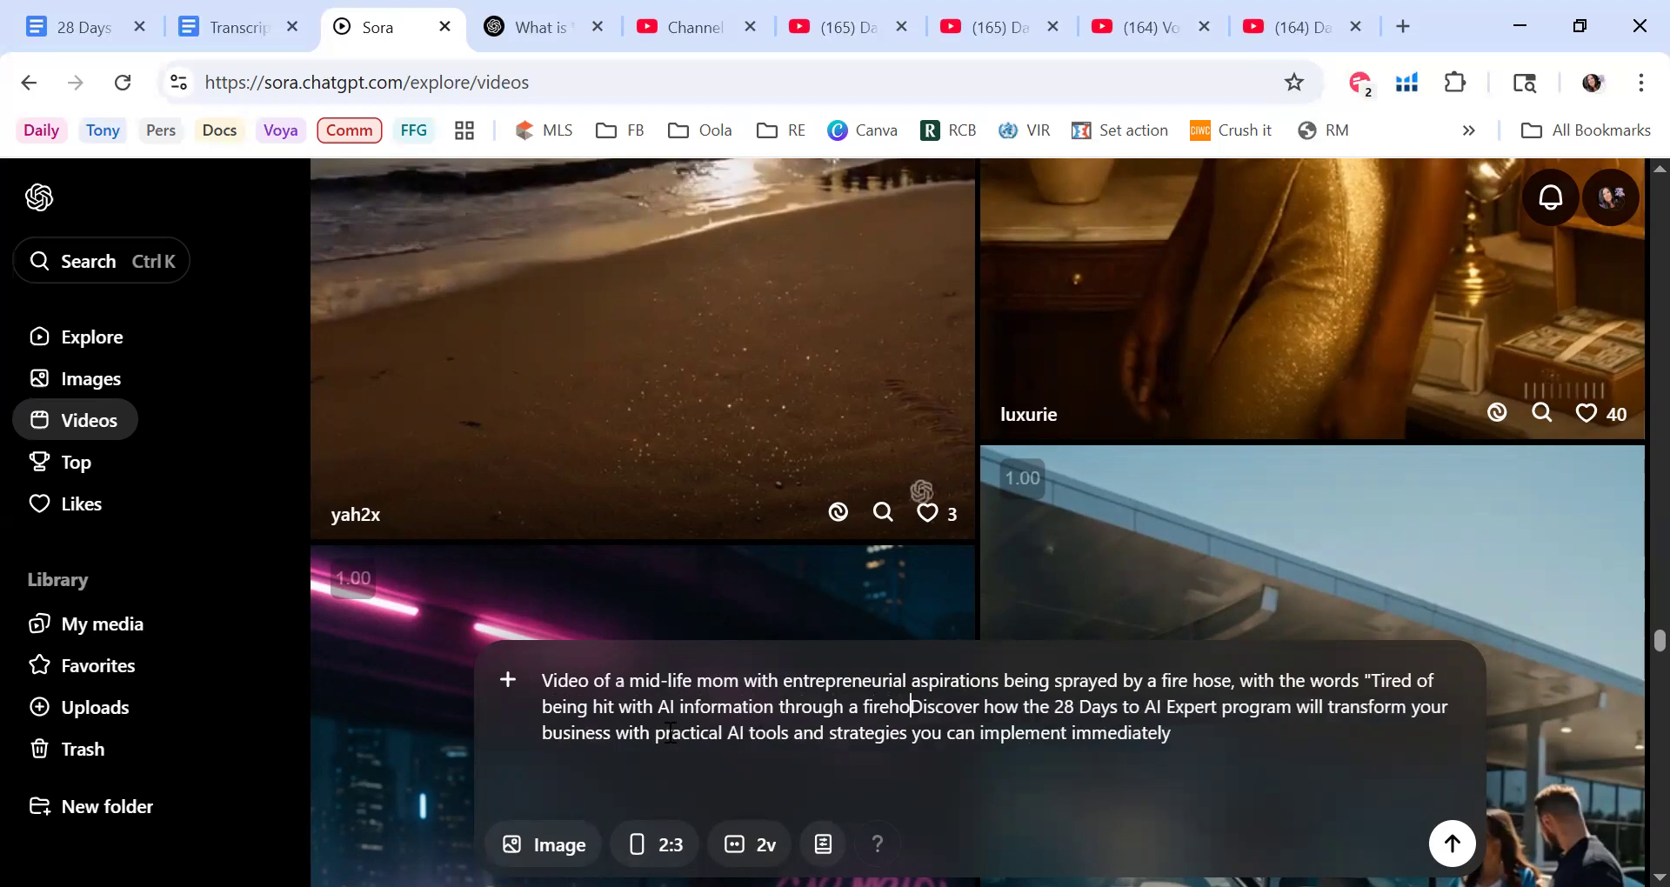
text("?)
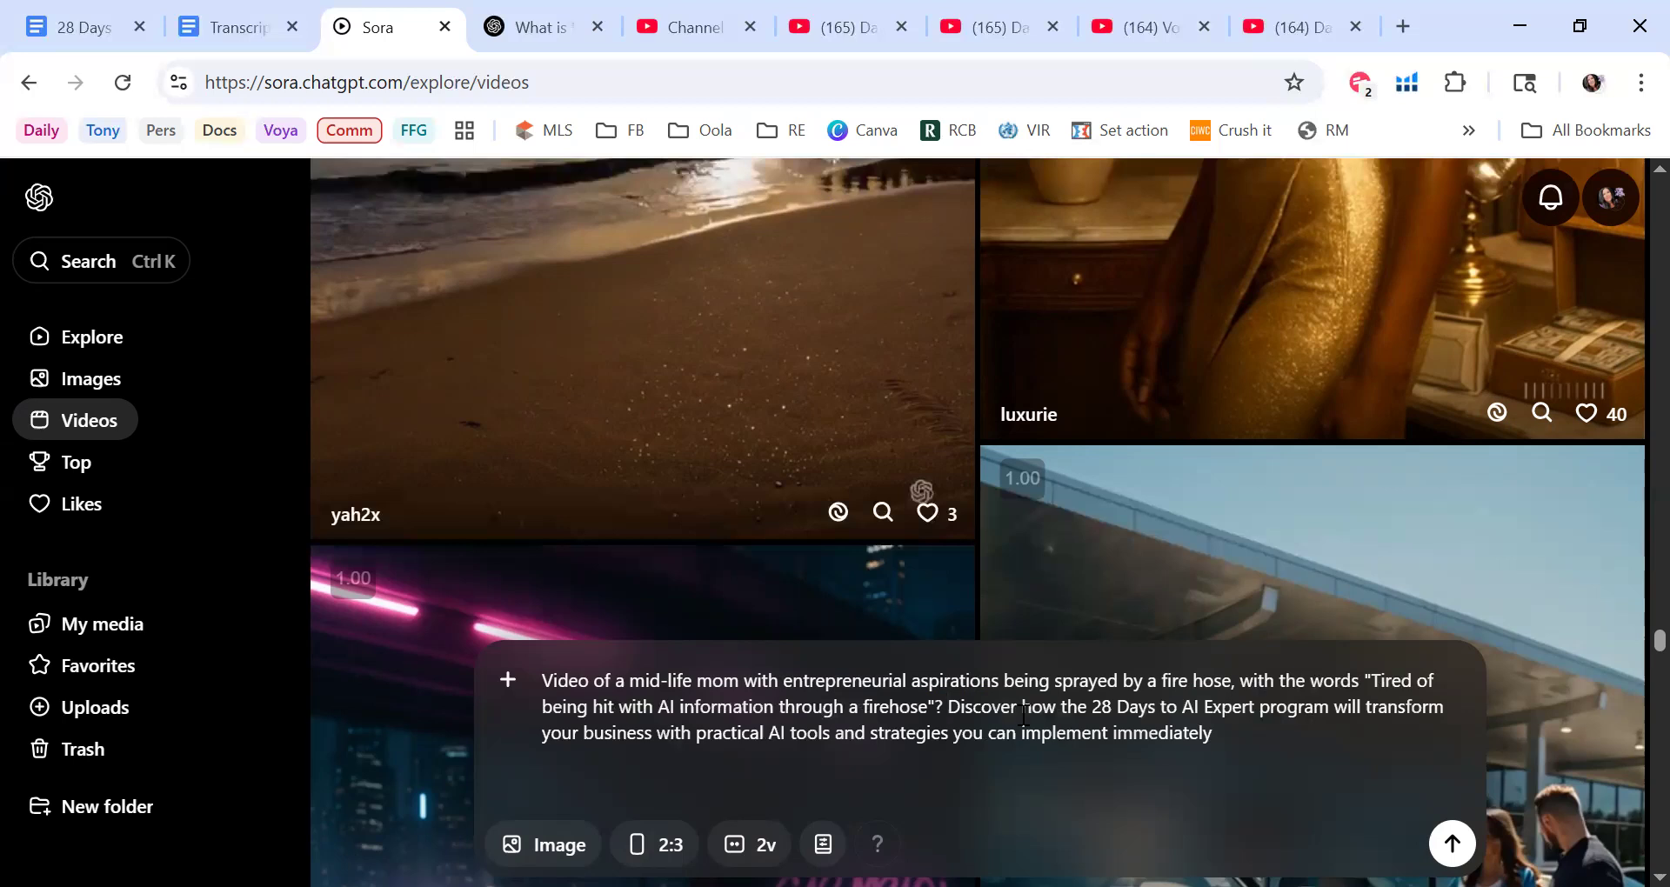
Step: Continue the prompt with "and have a helpful guide" before the sentence starting with "Discover"
text(n)
key(BackSpace)
text(adn)
key(BackSpace)
key(BackSpace)
text(nd have a helpful )
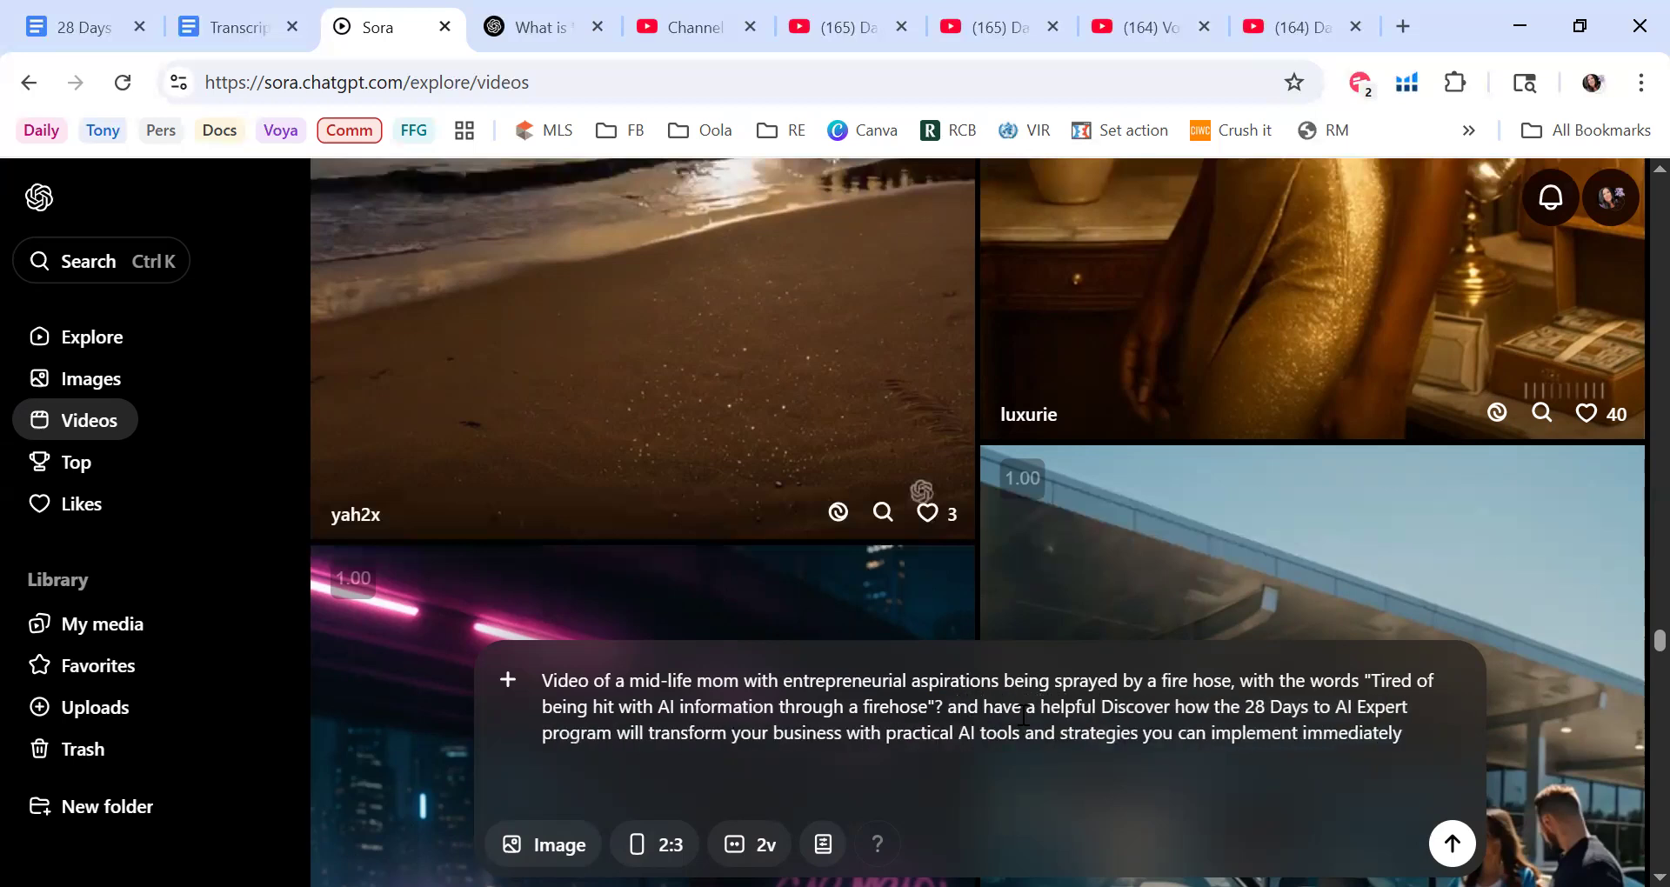
text(guide)
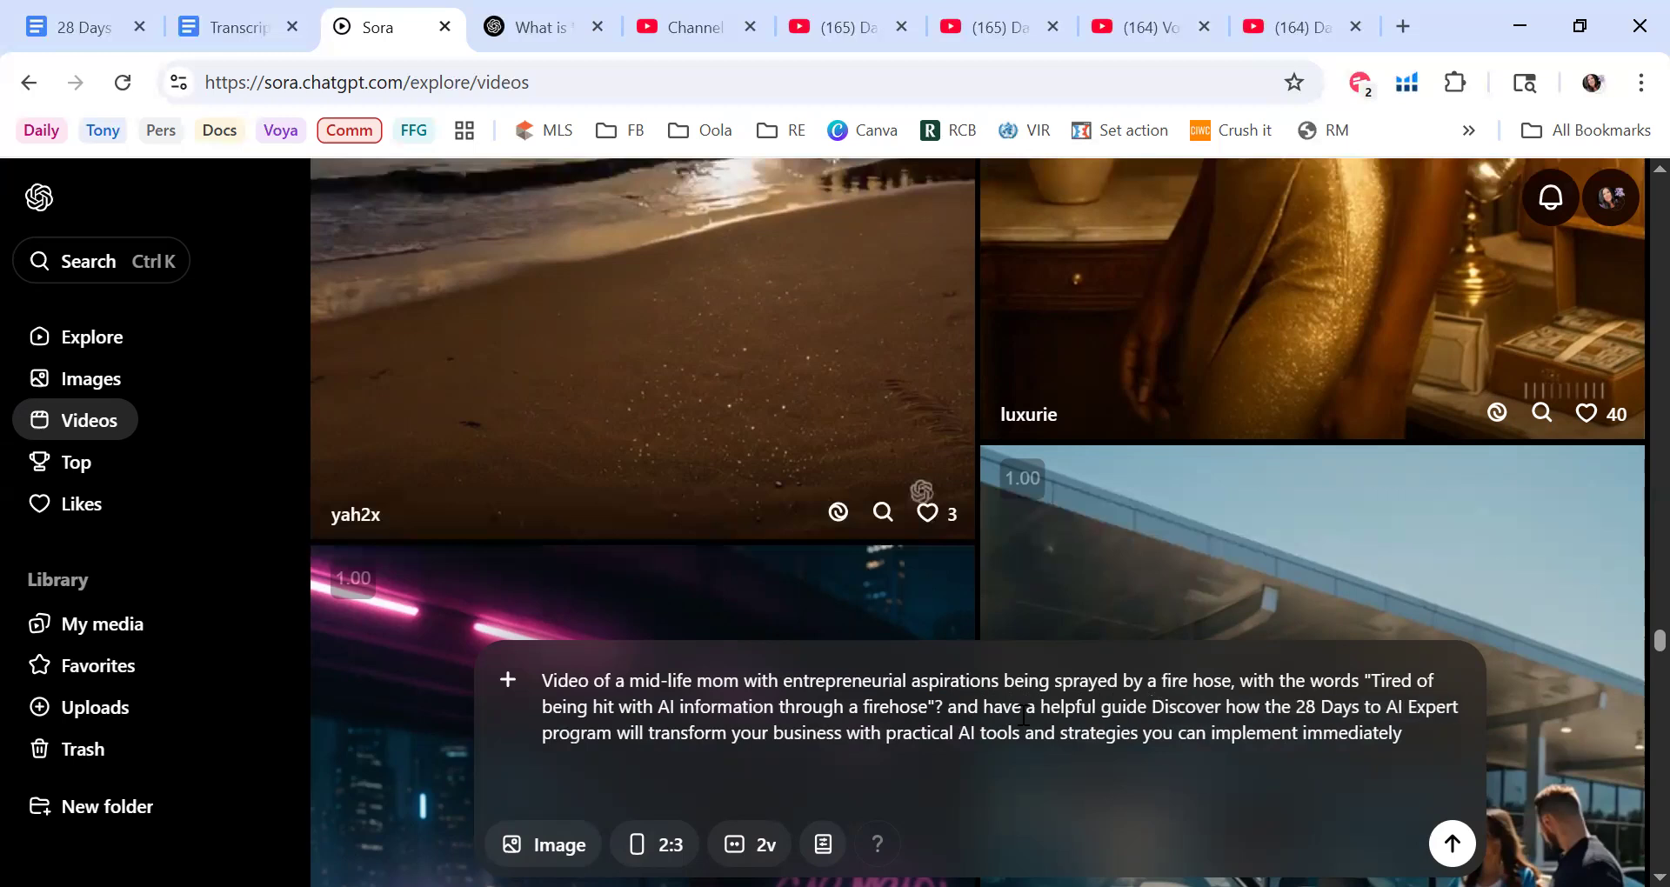
Step: Insert "looking AI" between "helpful" and "guide" in the prompt
key(Left)
key(Left)
key(Left)
key(Left)
key(Left)
key(Left)
text(lookin g)
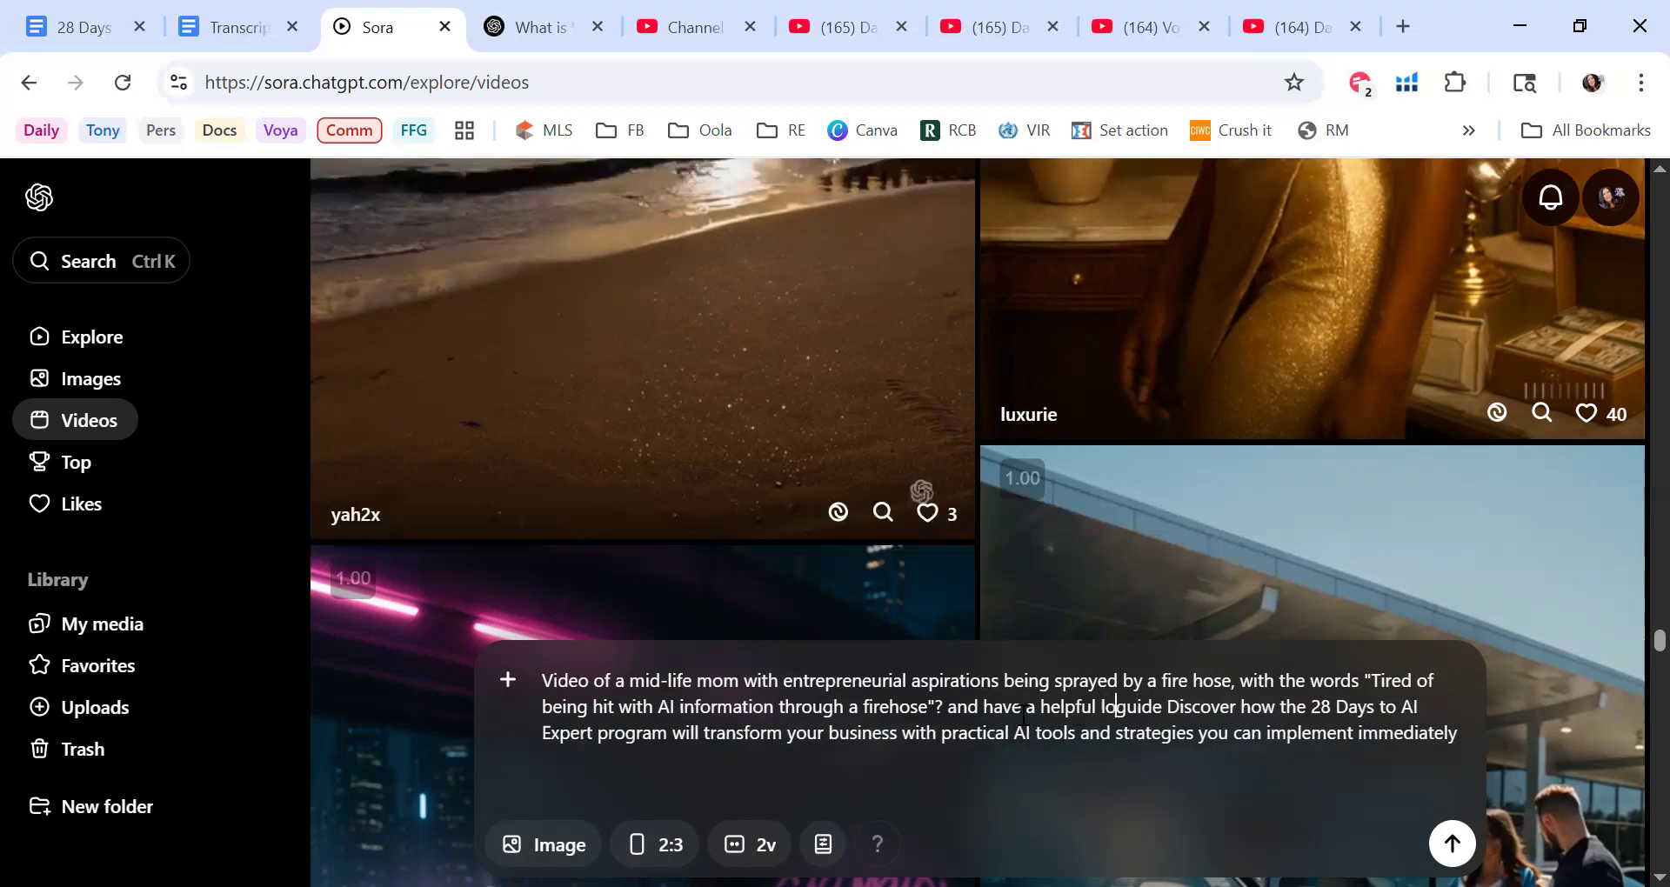
key(BackSpace)
key(BackSpace)
text(g AI )
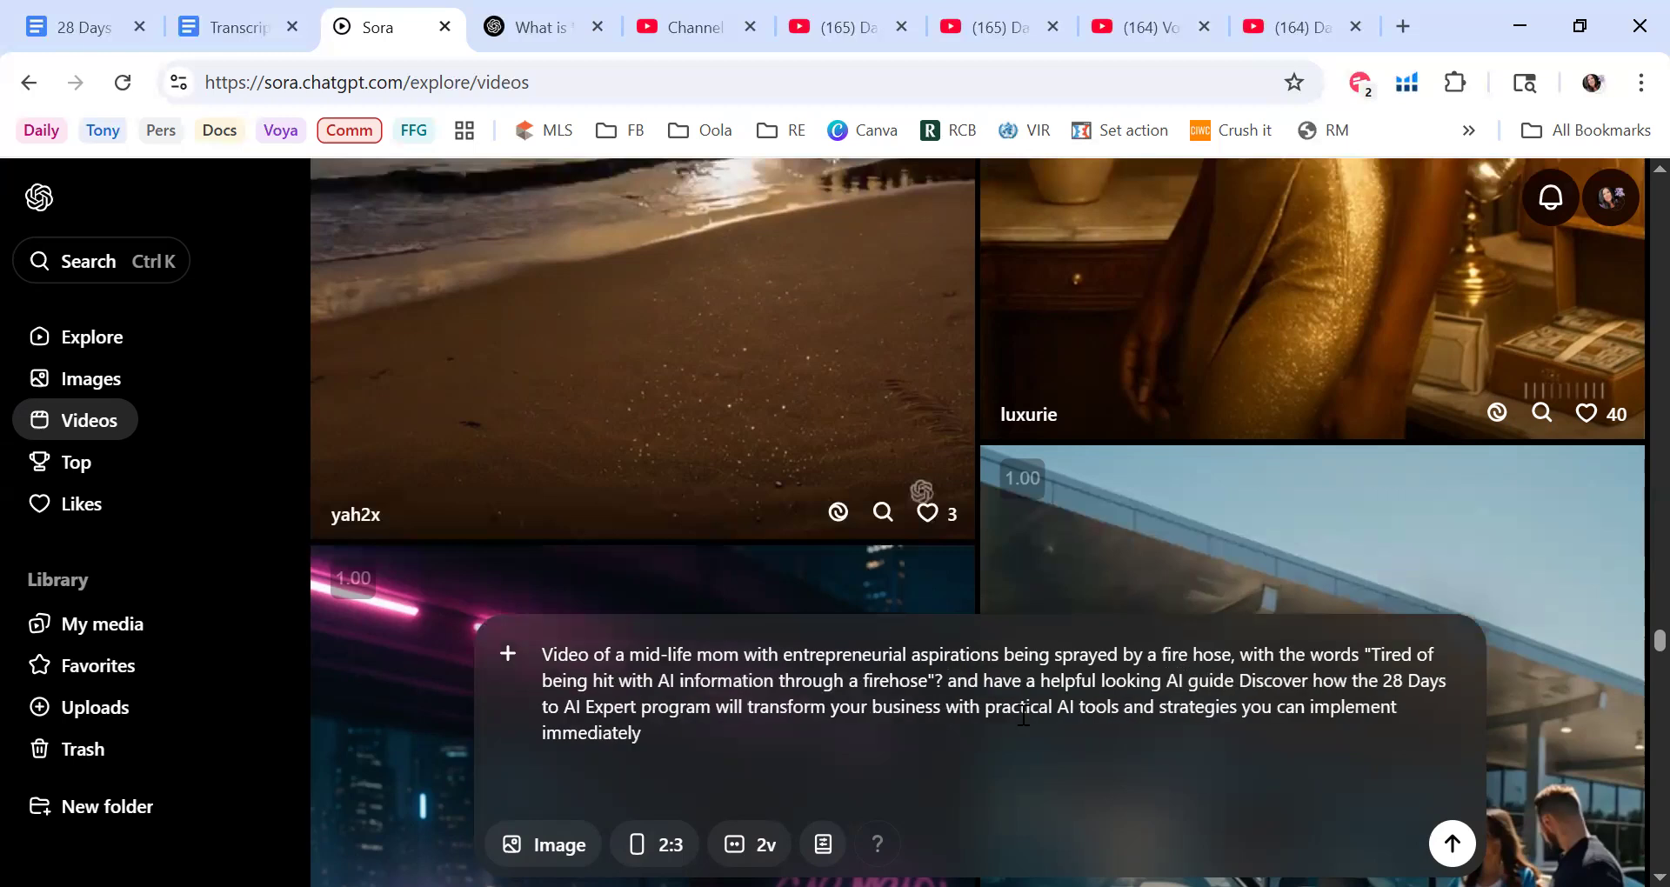
Step: Describe the guide character further by adding "Tech Cartoon woman in a purple spacesuite" after "helpful looking AI"
text(Tech C)
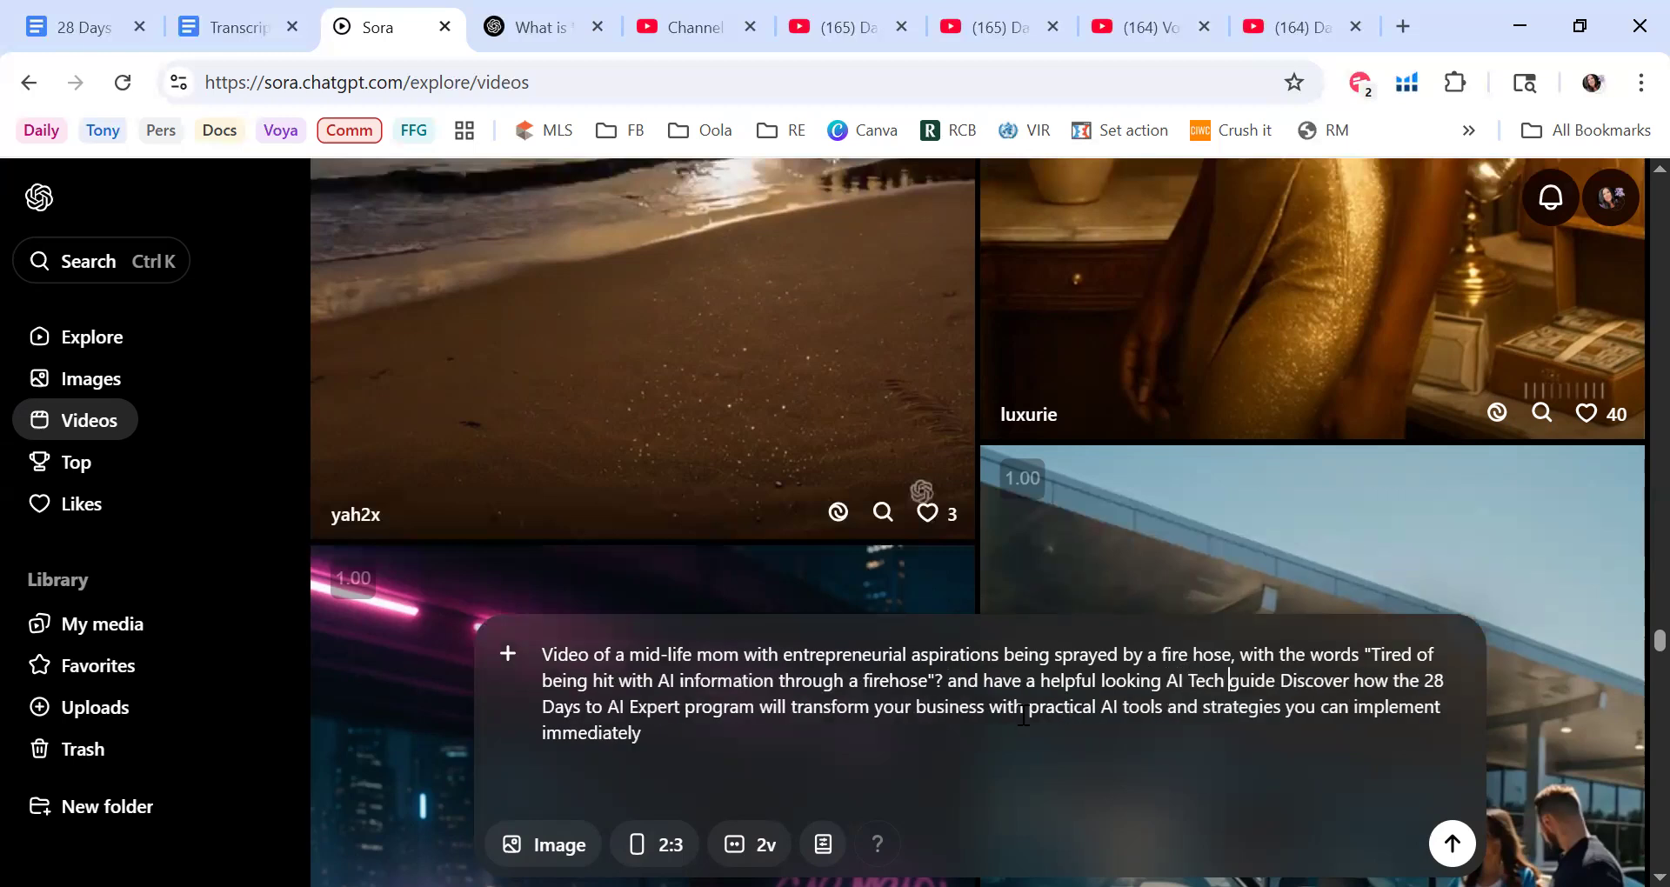
text(artoon)
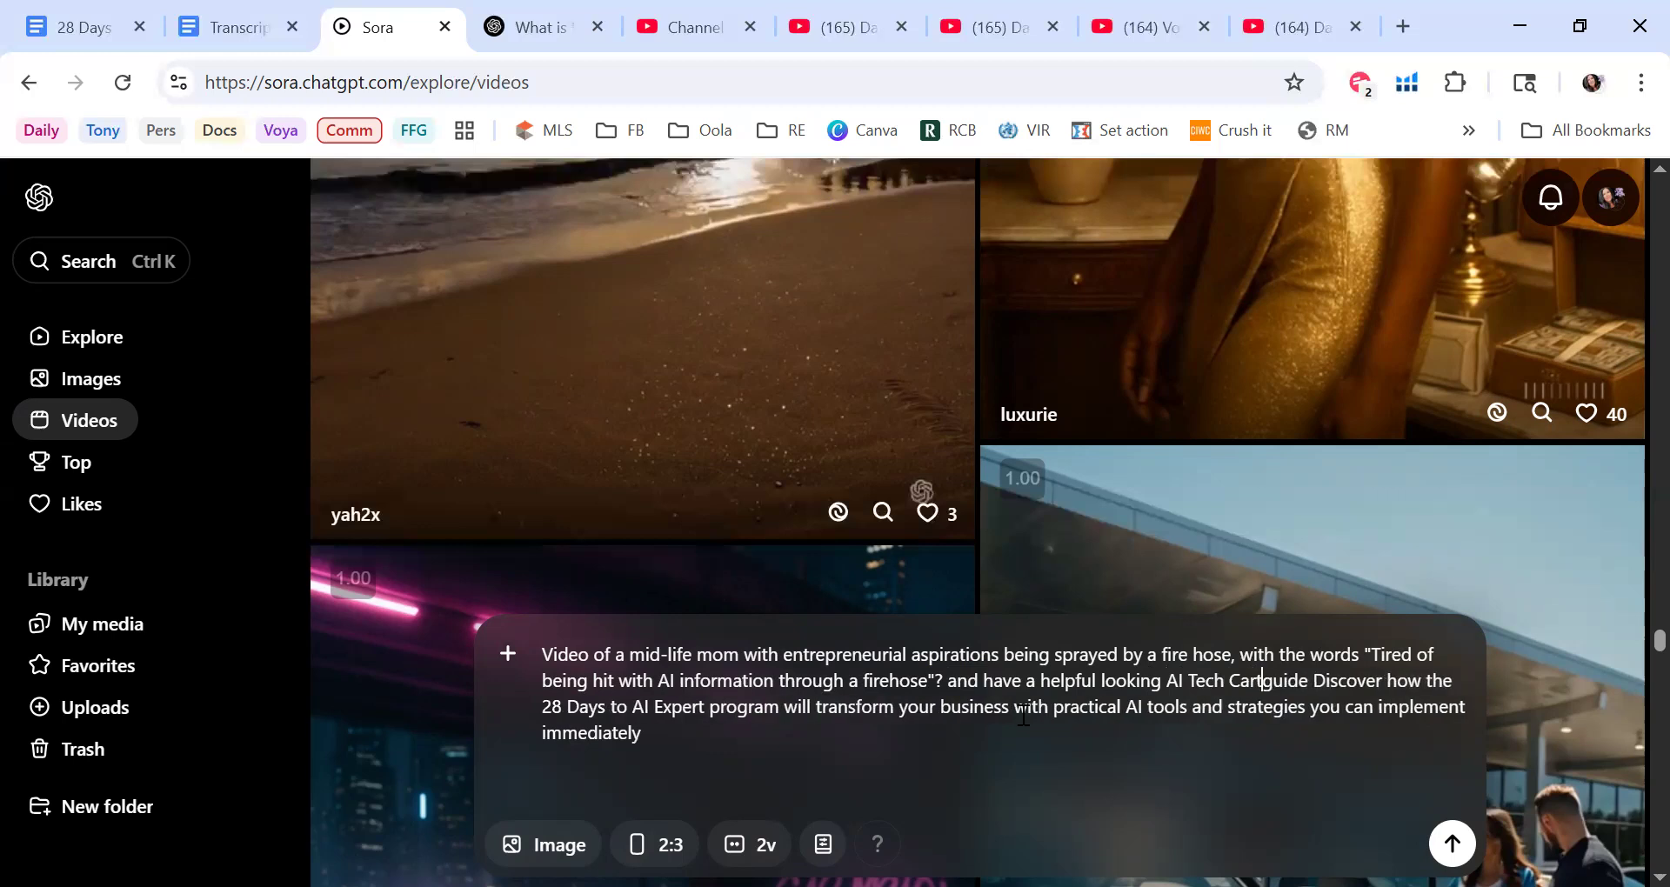
text( woman in a purple)
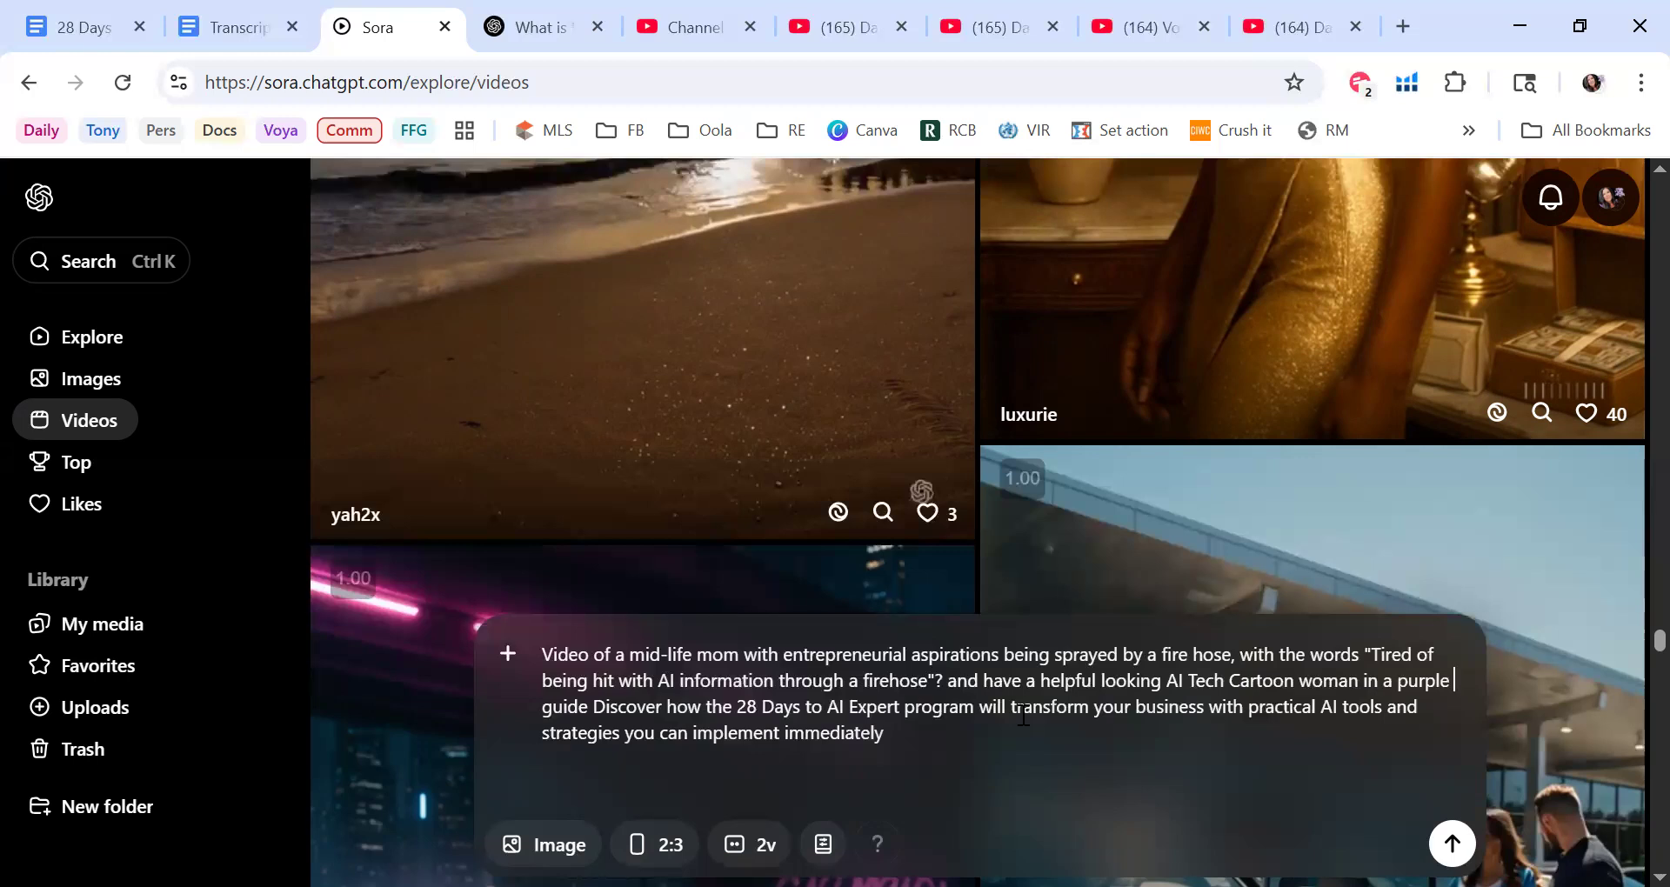
text(space)
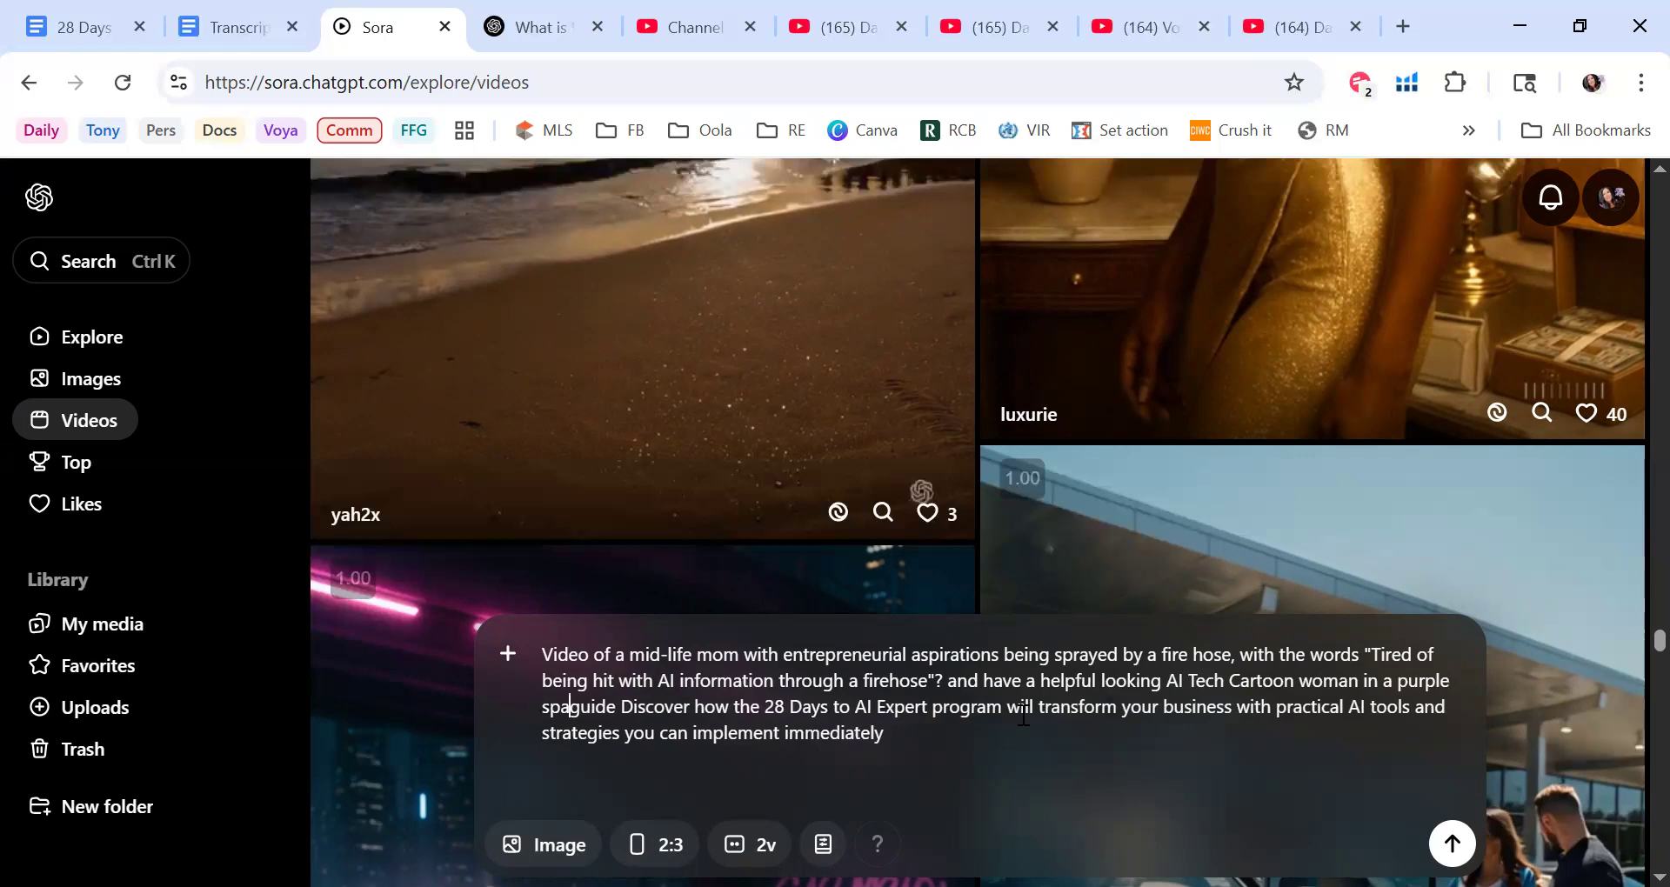
text(suite )
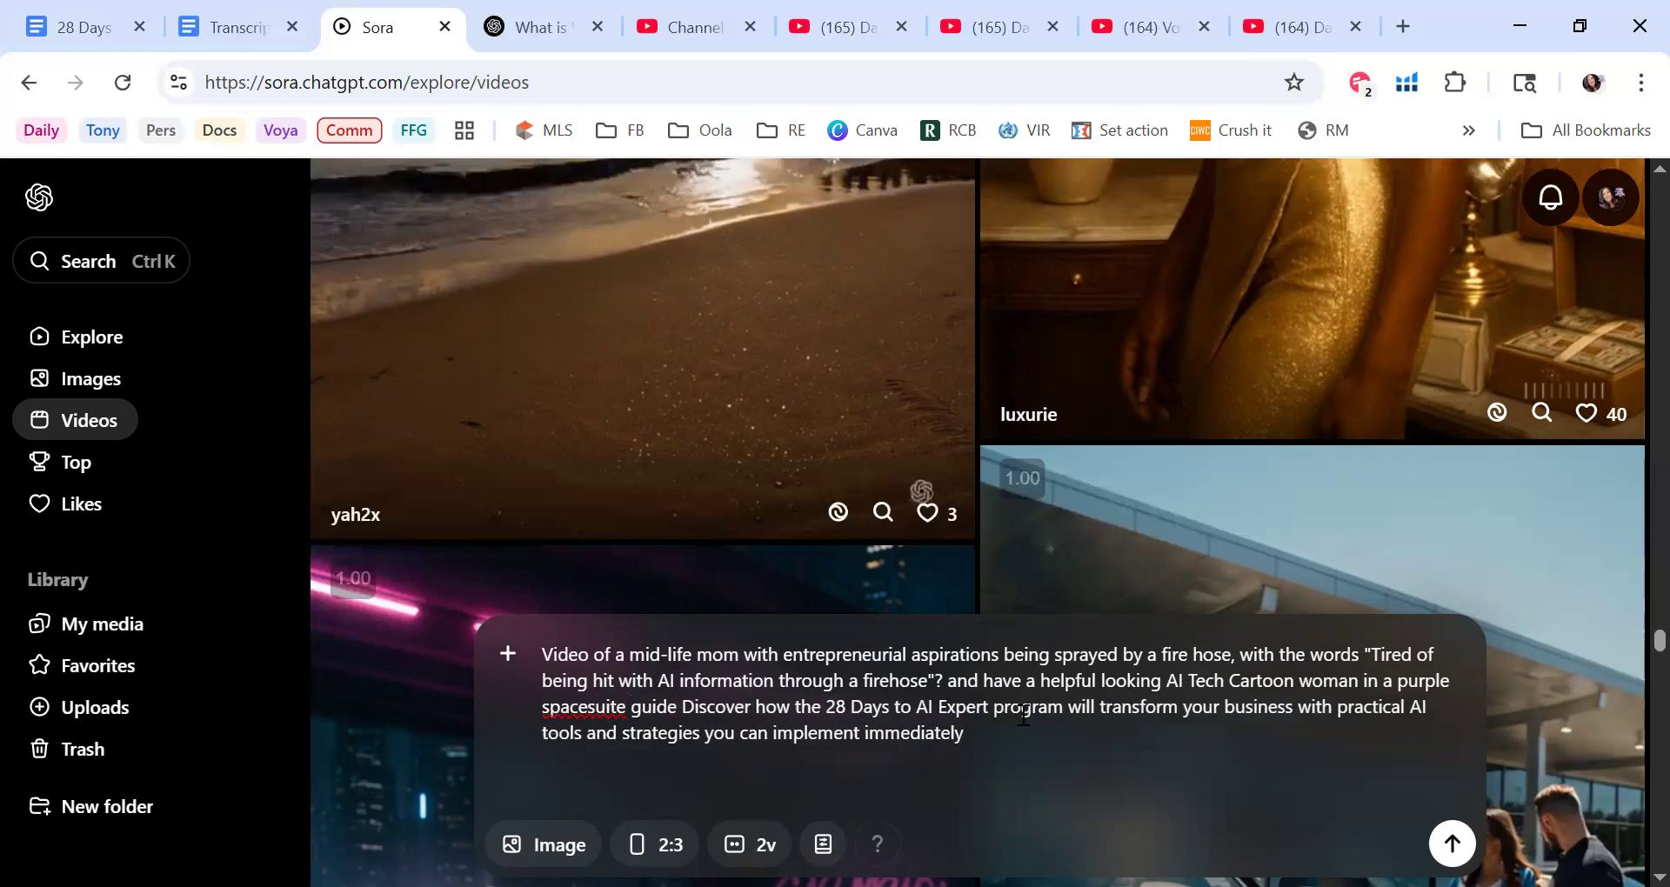
Step: After "spacesuite", have the character say "Let Coach", the coach's first name, and "hold your hand in the AI Space instead" in quotes
text(say, )
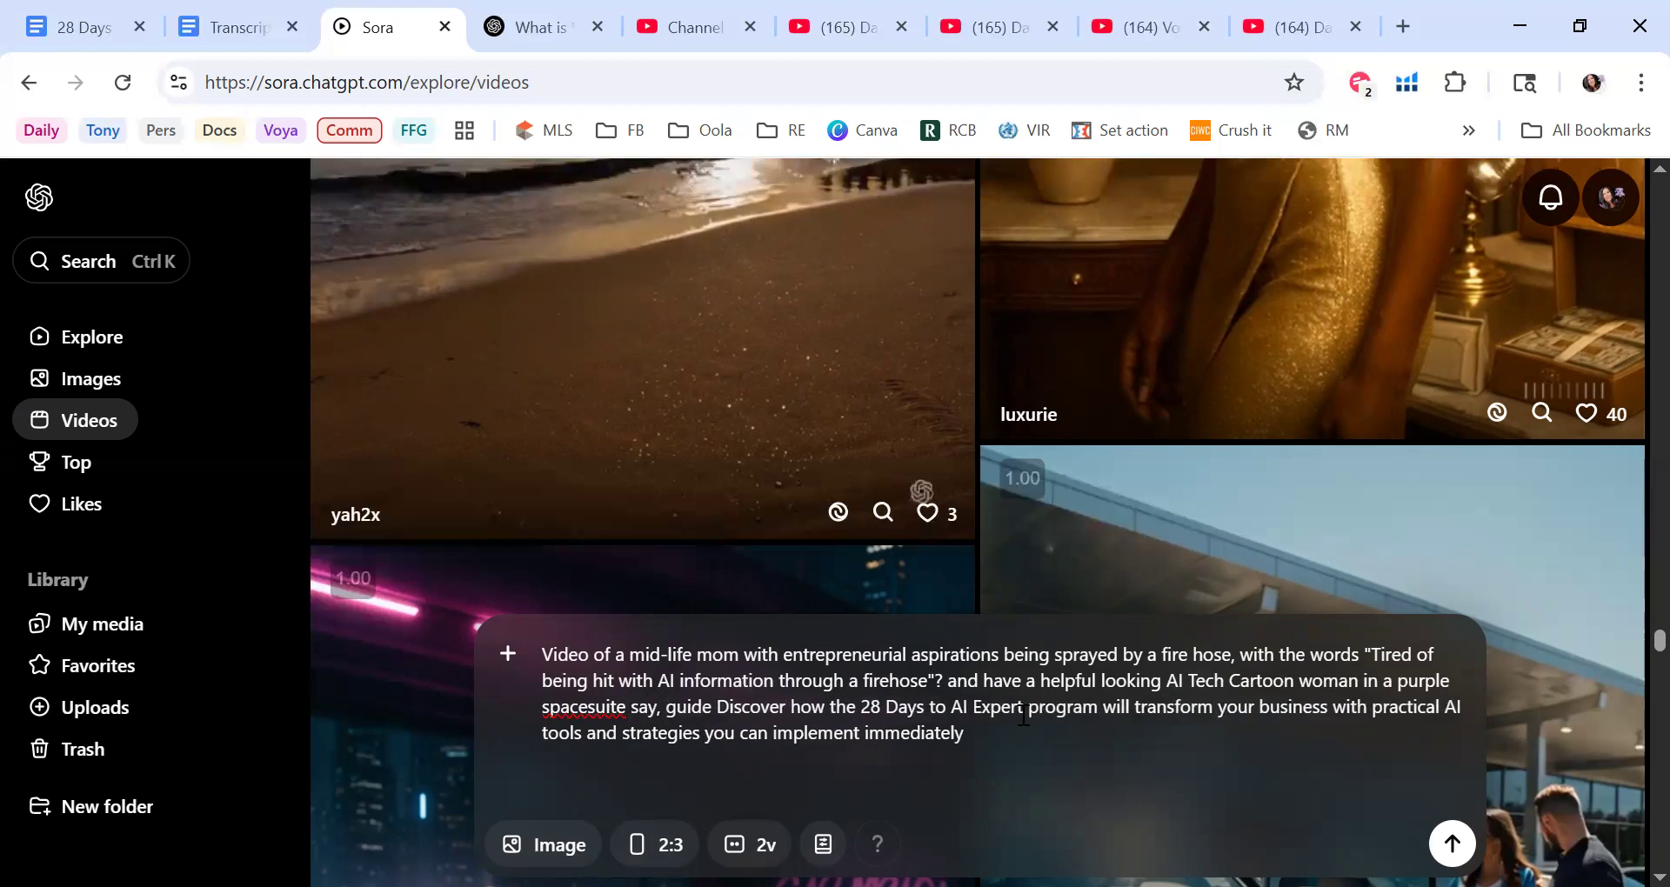
text("Let Coach)
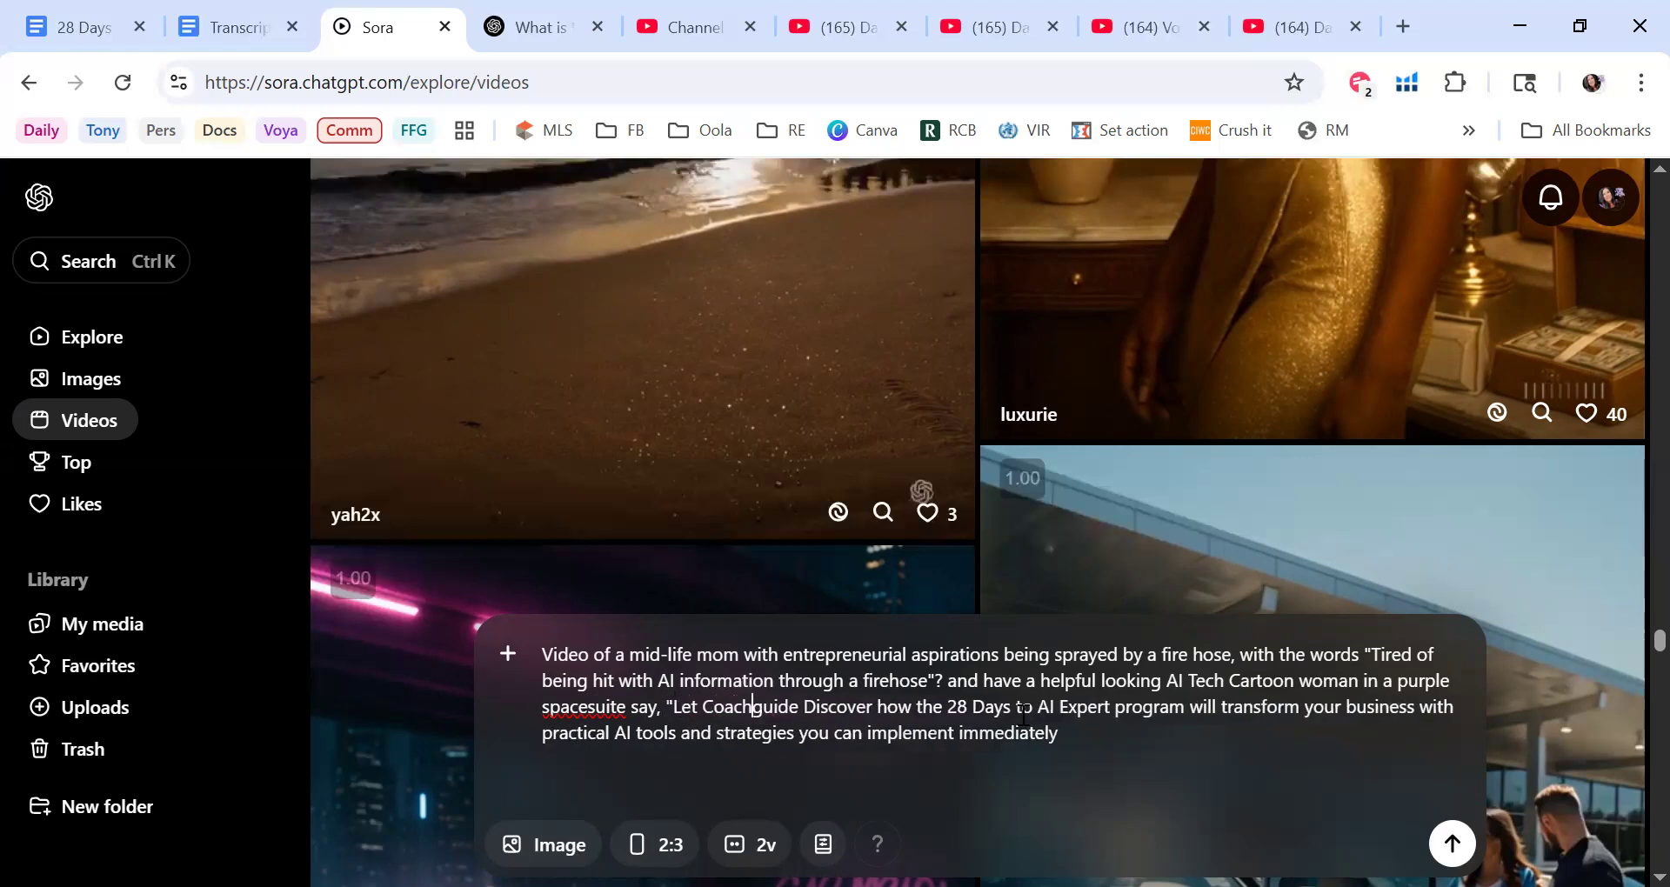
text( Tine)
key(BackSpace)
text(a hold your)
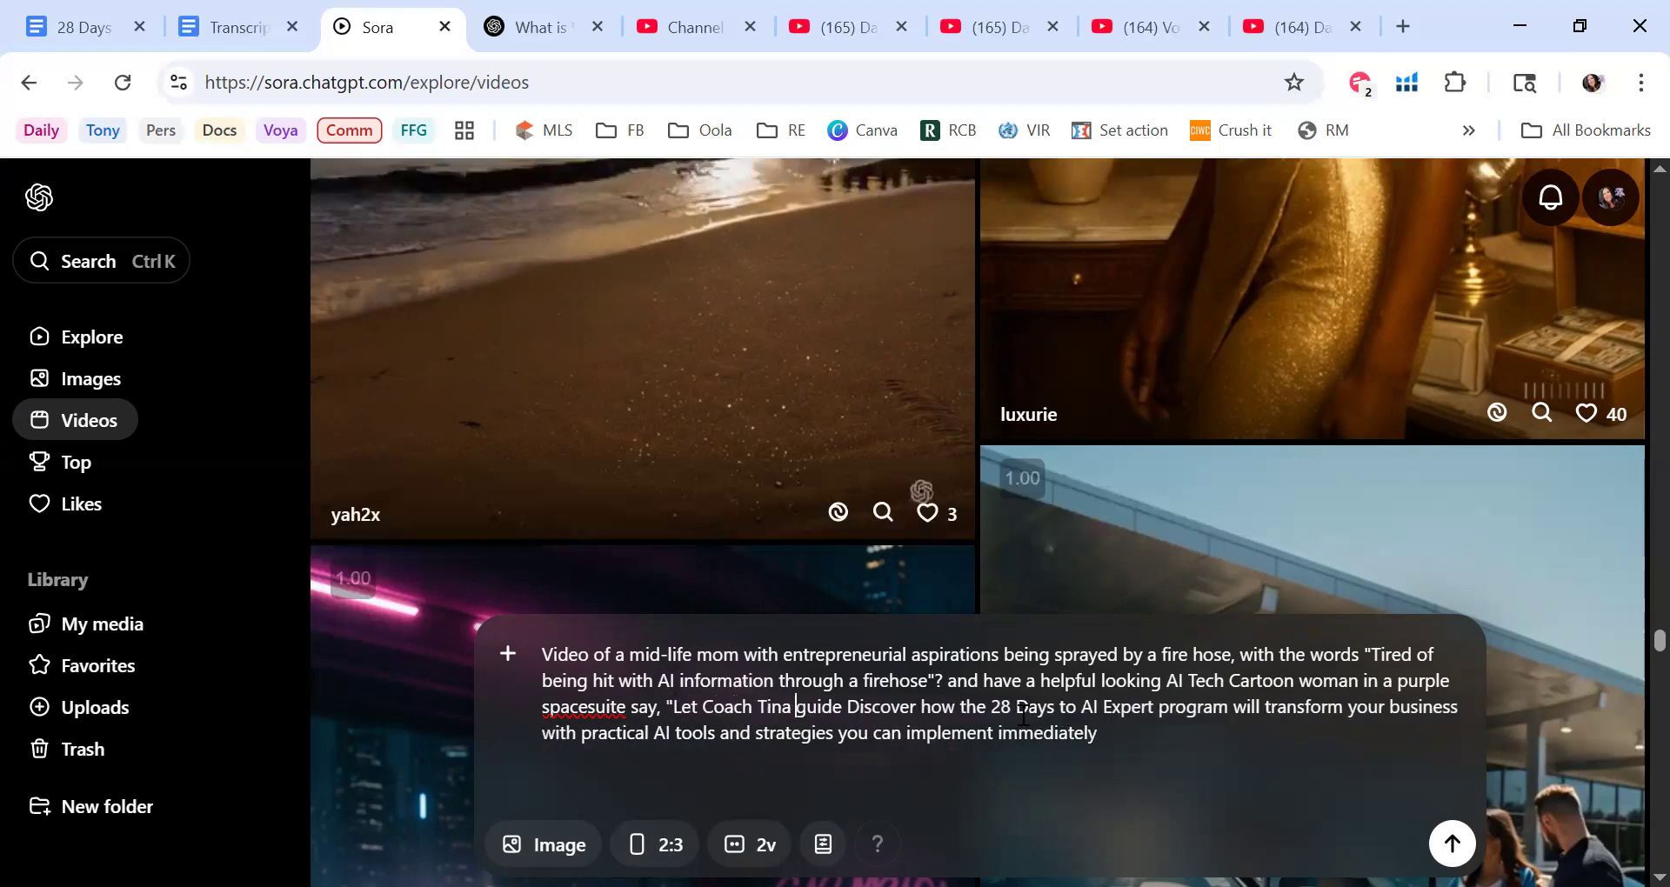
text( hand in )
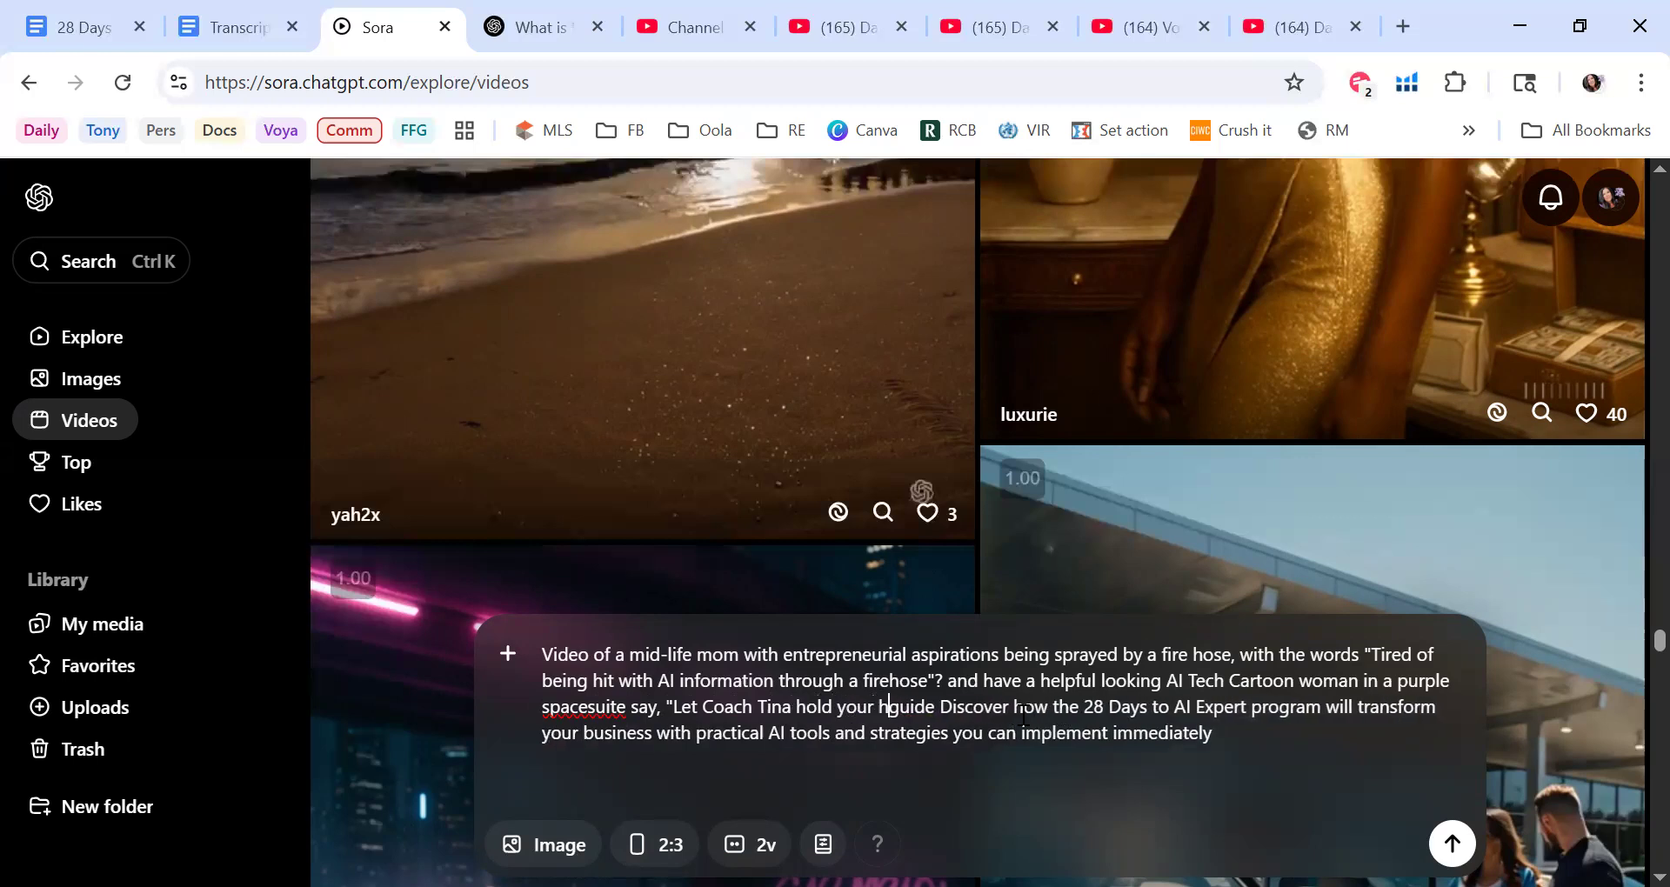
text(the AI Spa)
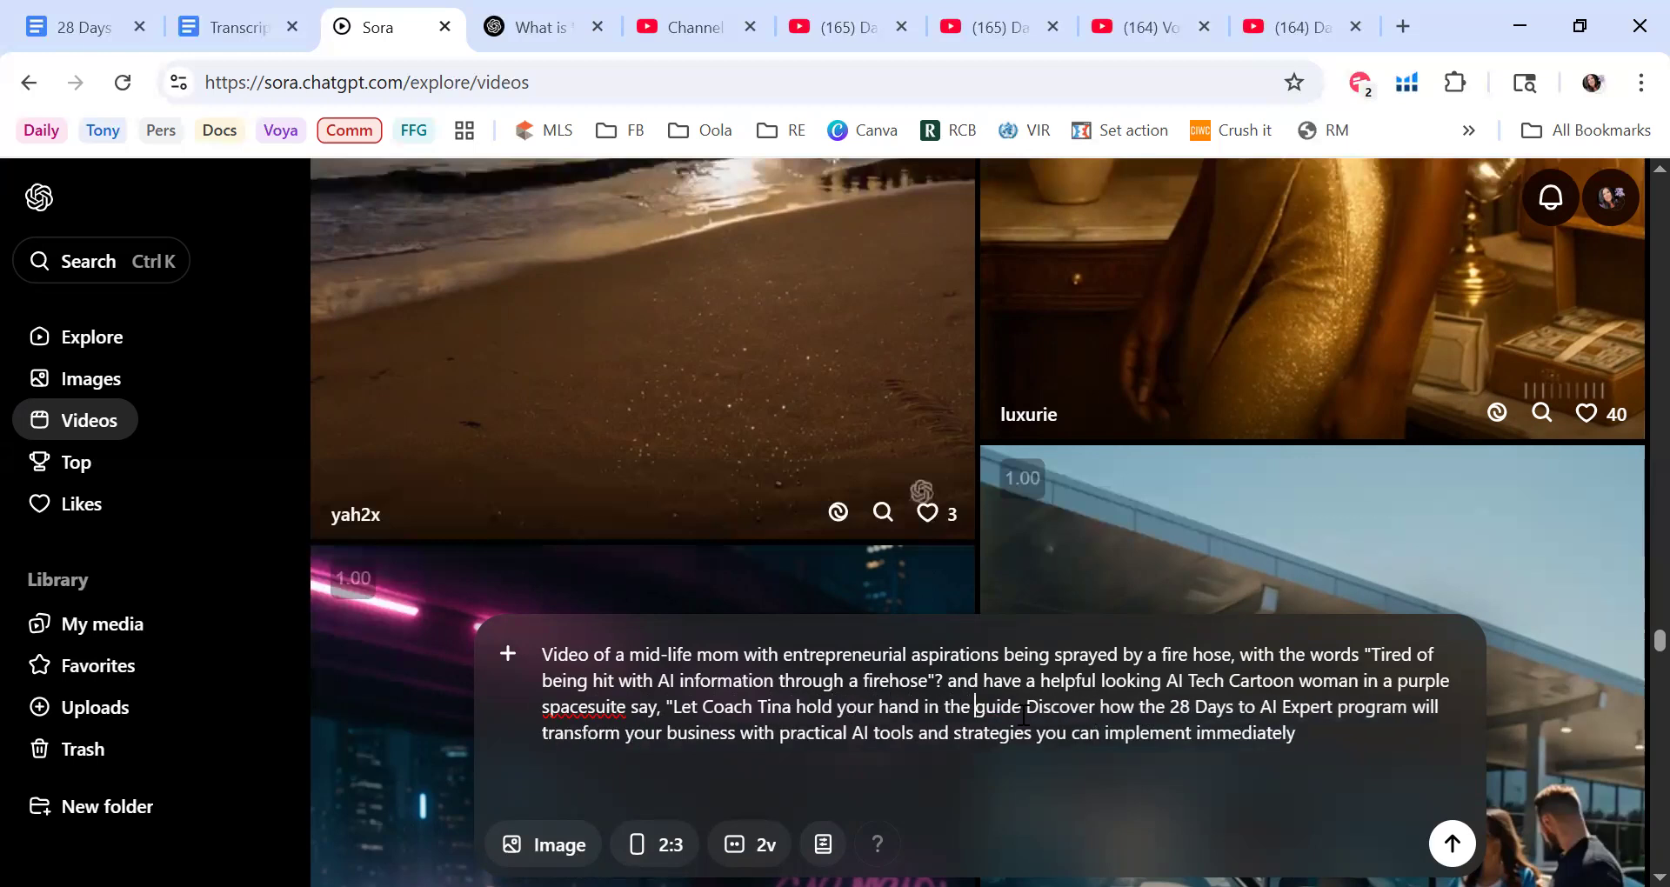
text(ce ins)
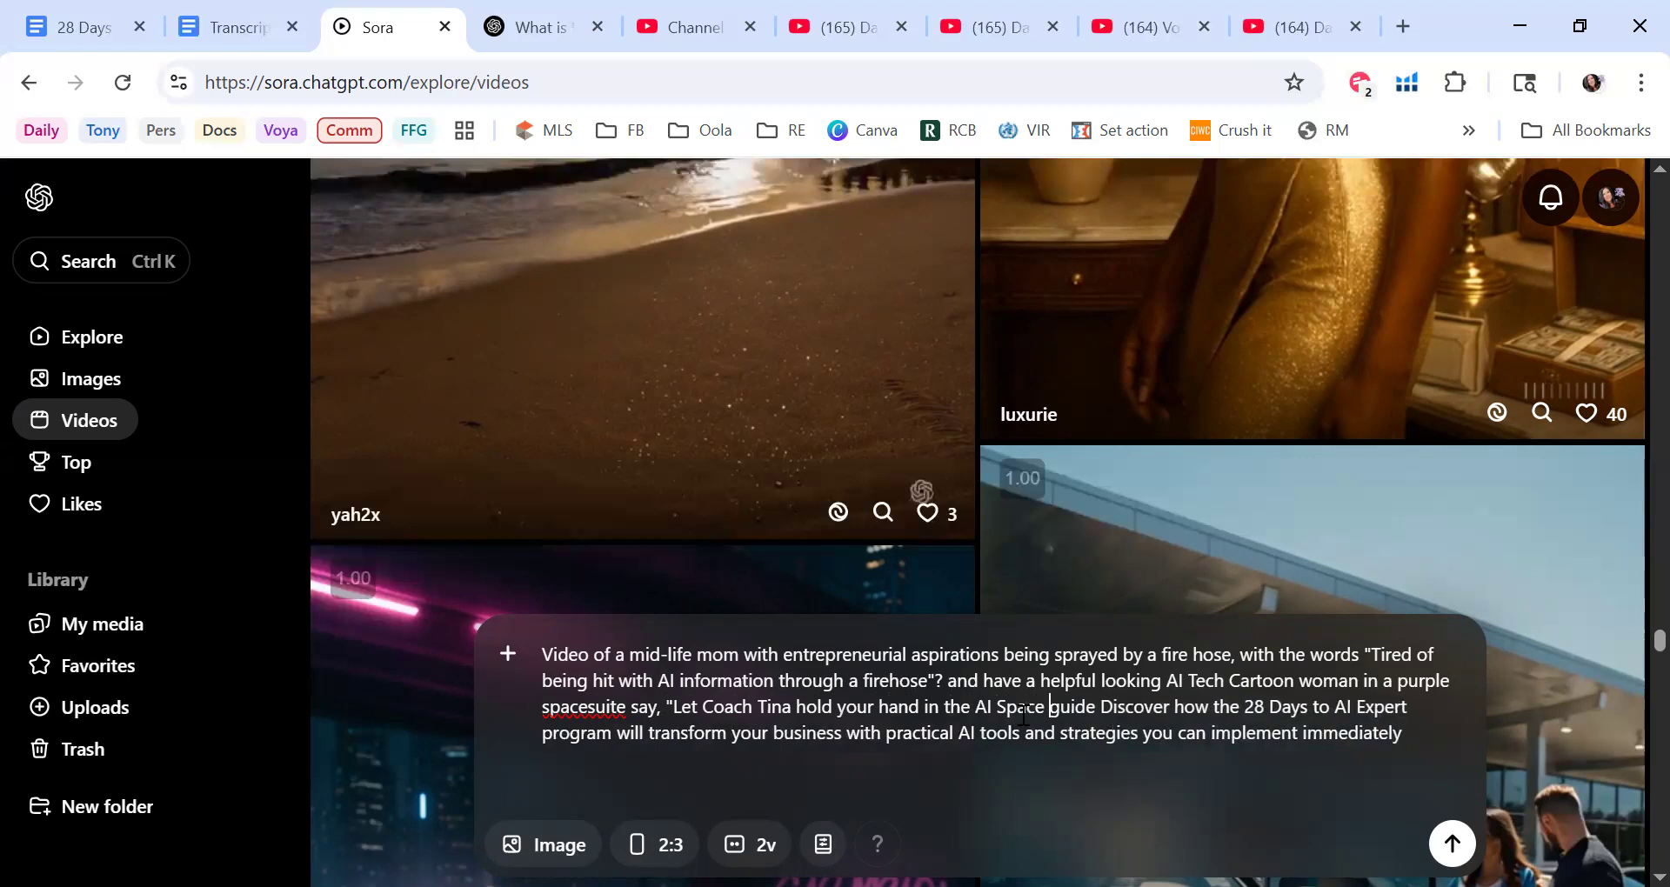
text(tead")
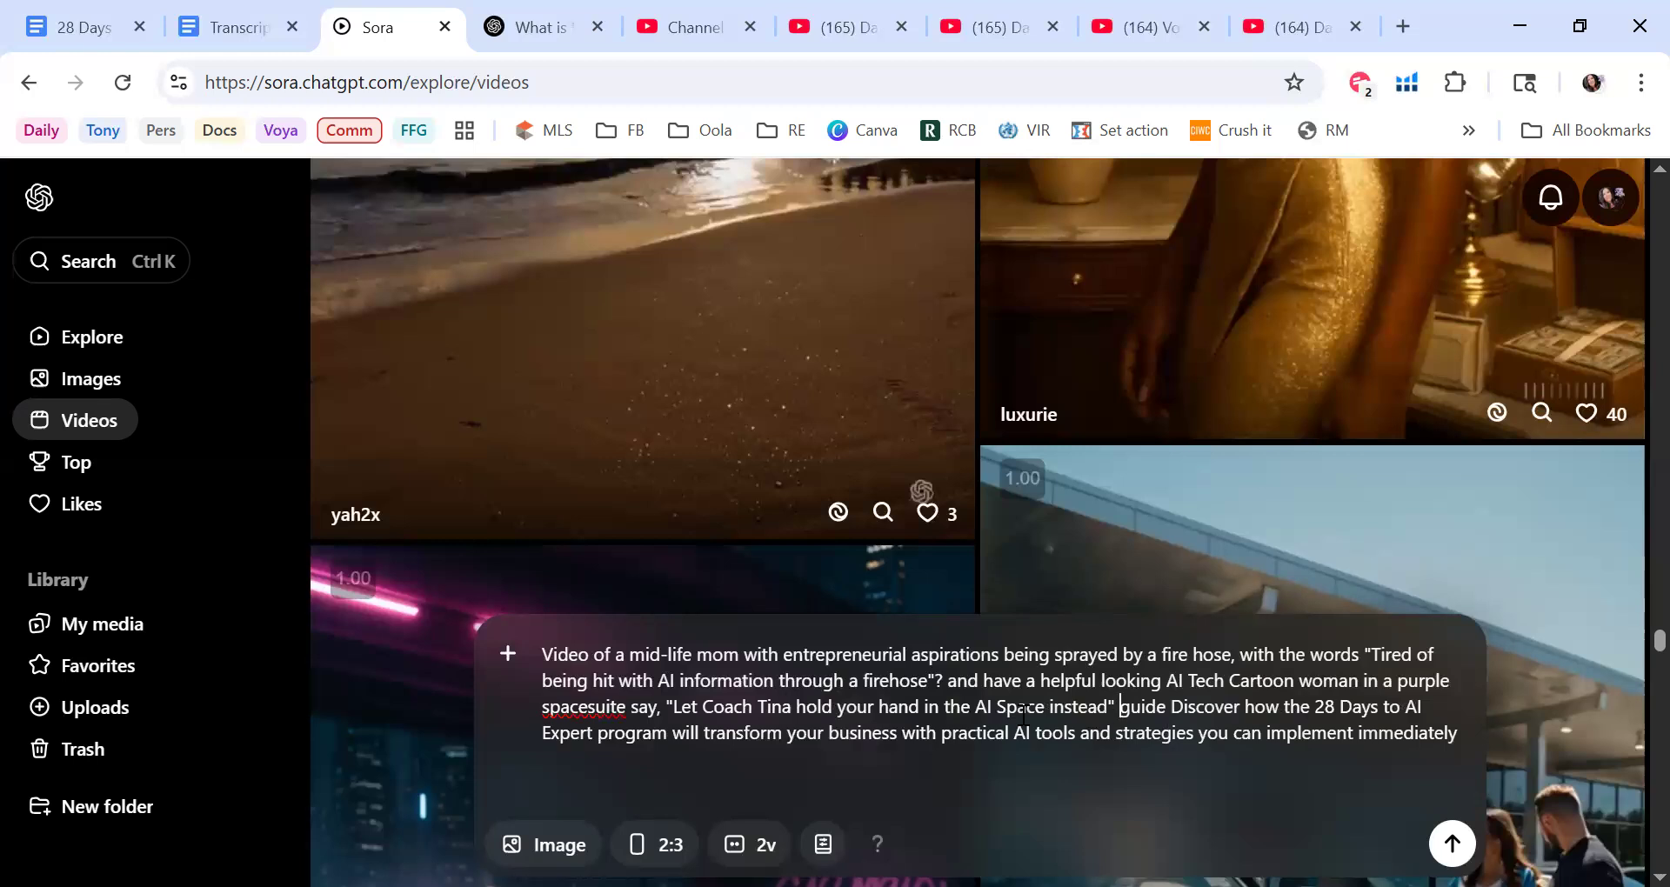
Step: Reword the closing sentence to begin with 'and "be your guide to discover' and insert "life and" before "business"
text( and ")
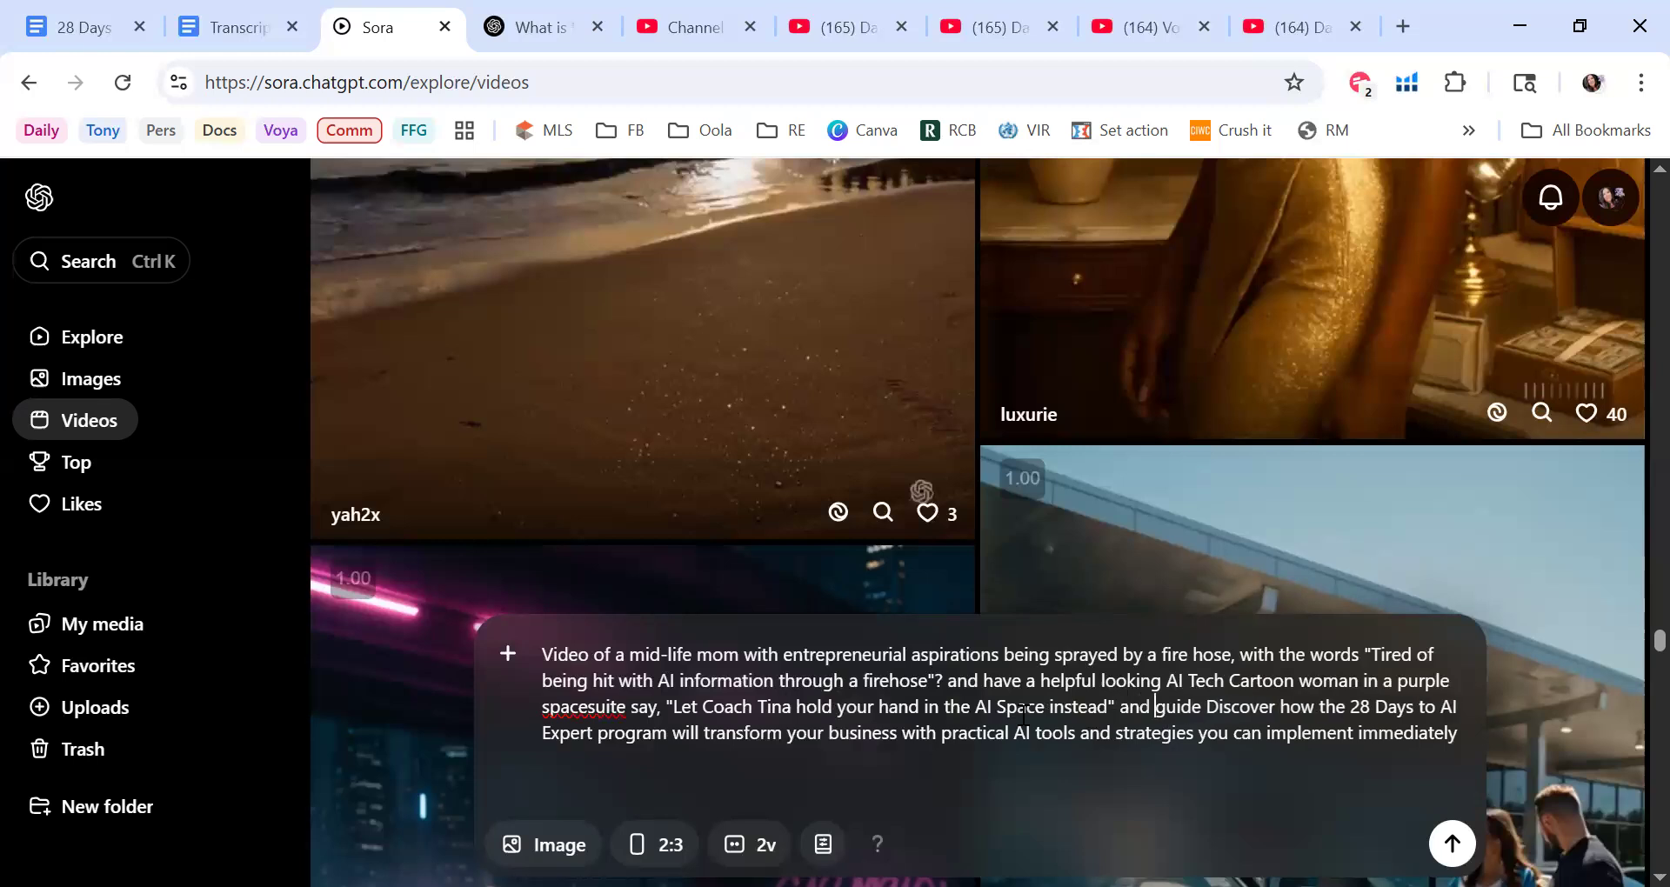
text(be your)
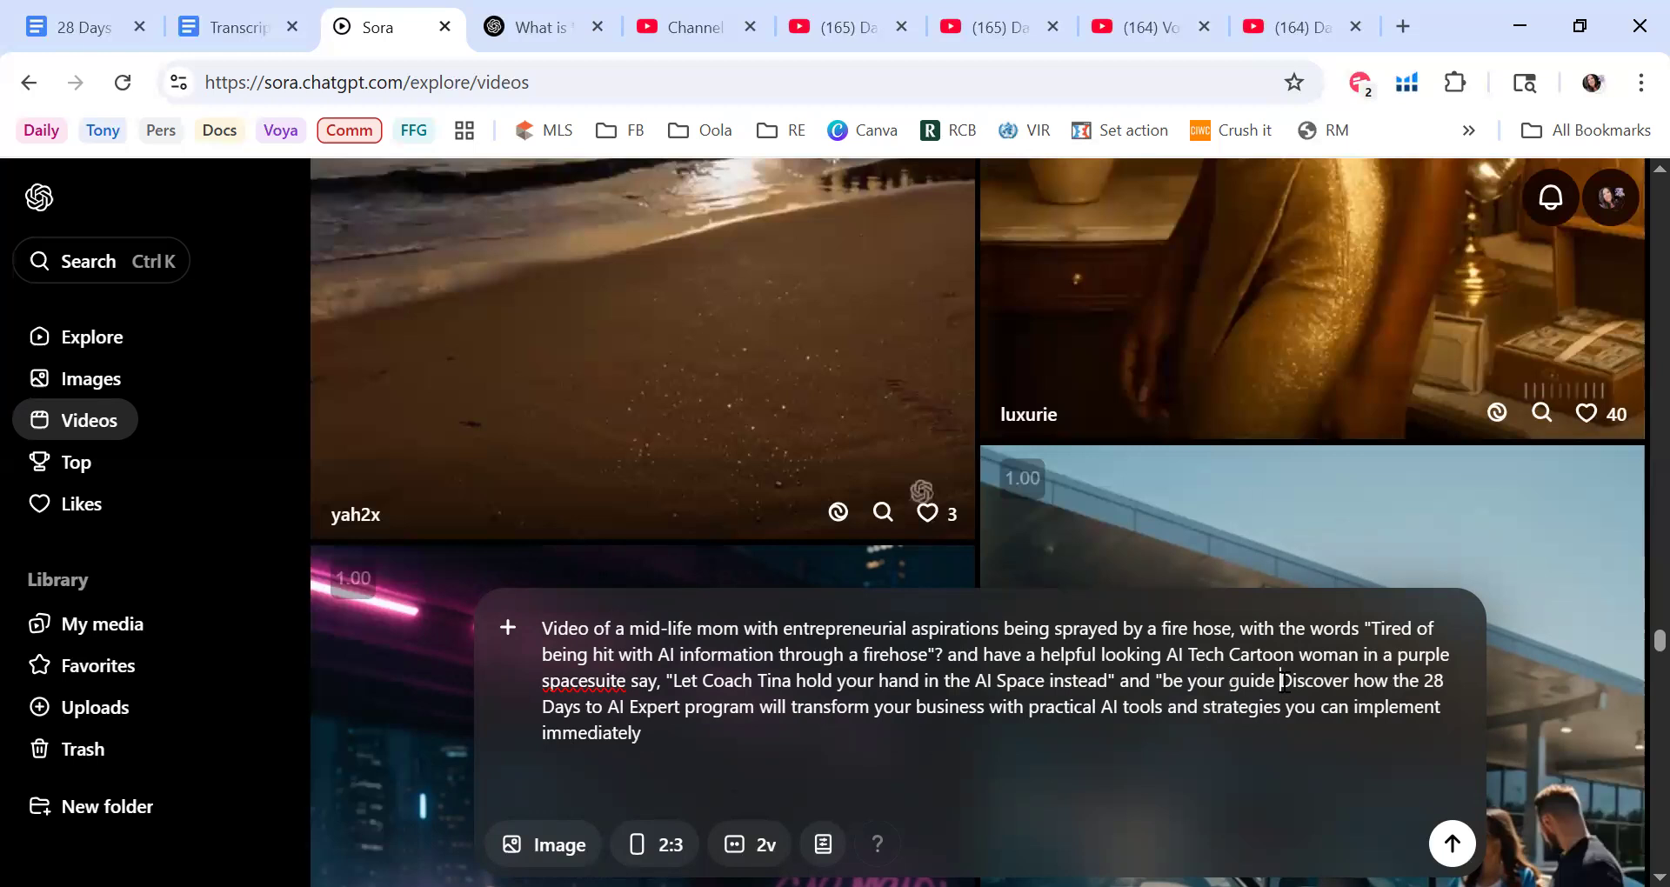
drag(1279, 682, 1291, 682)
text(to d)
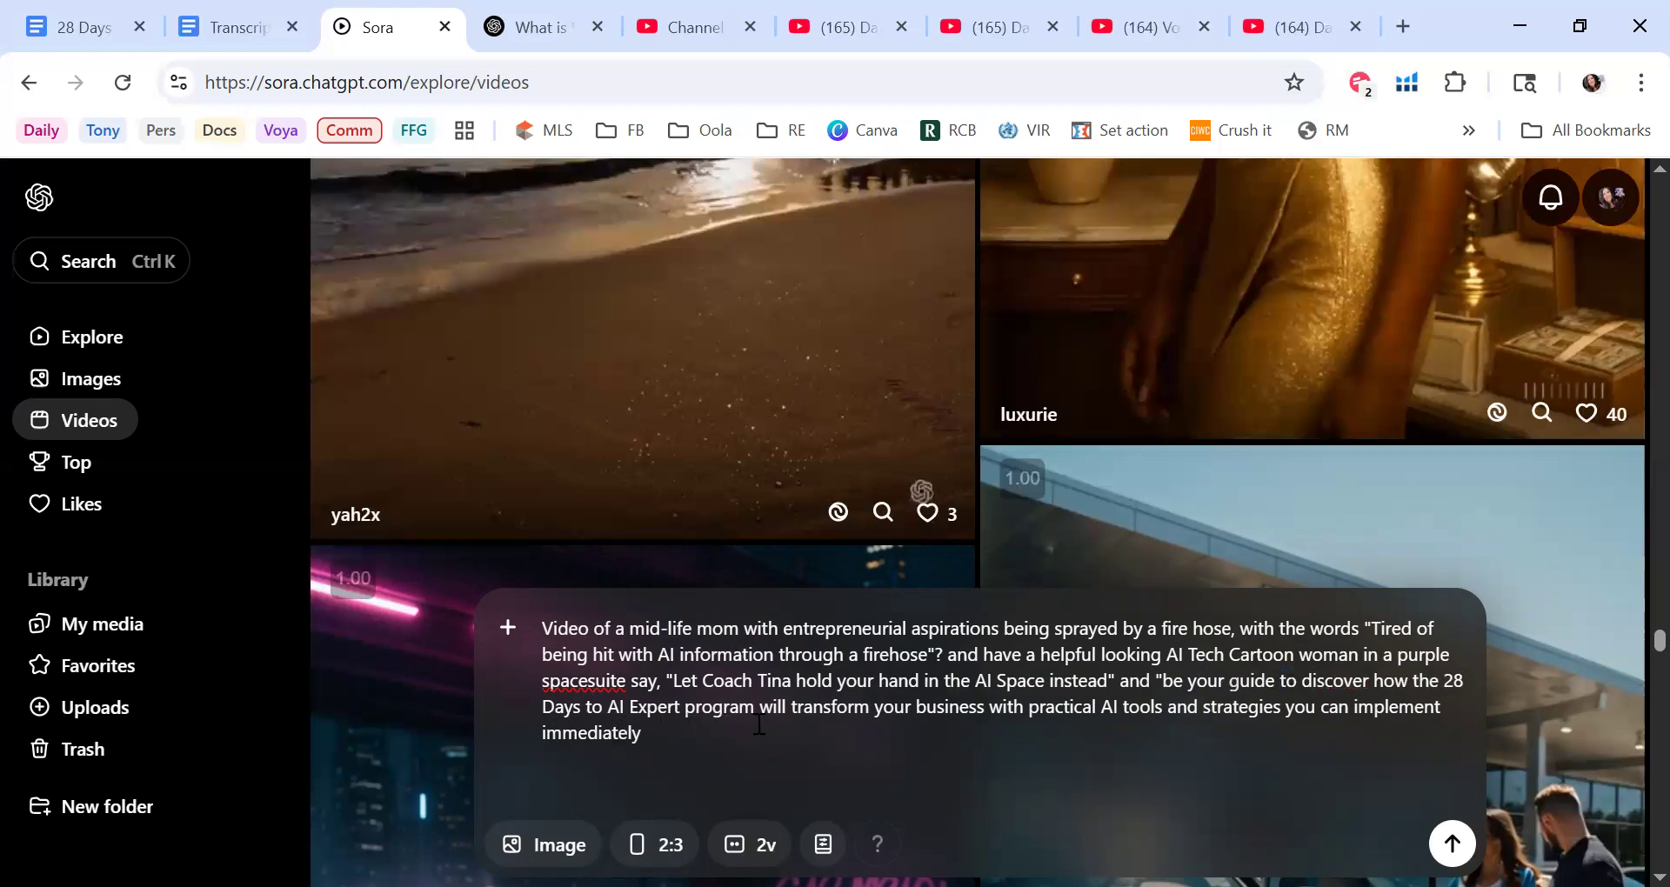
click(916, 706)
text(life and)
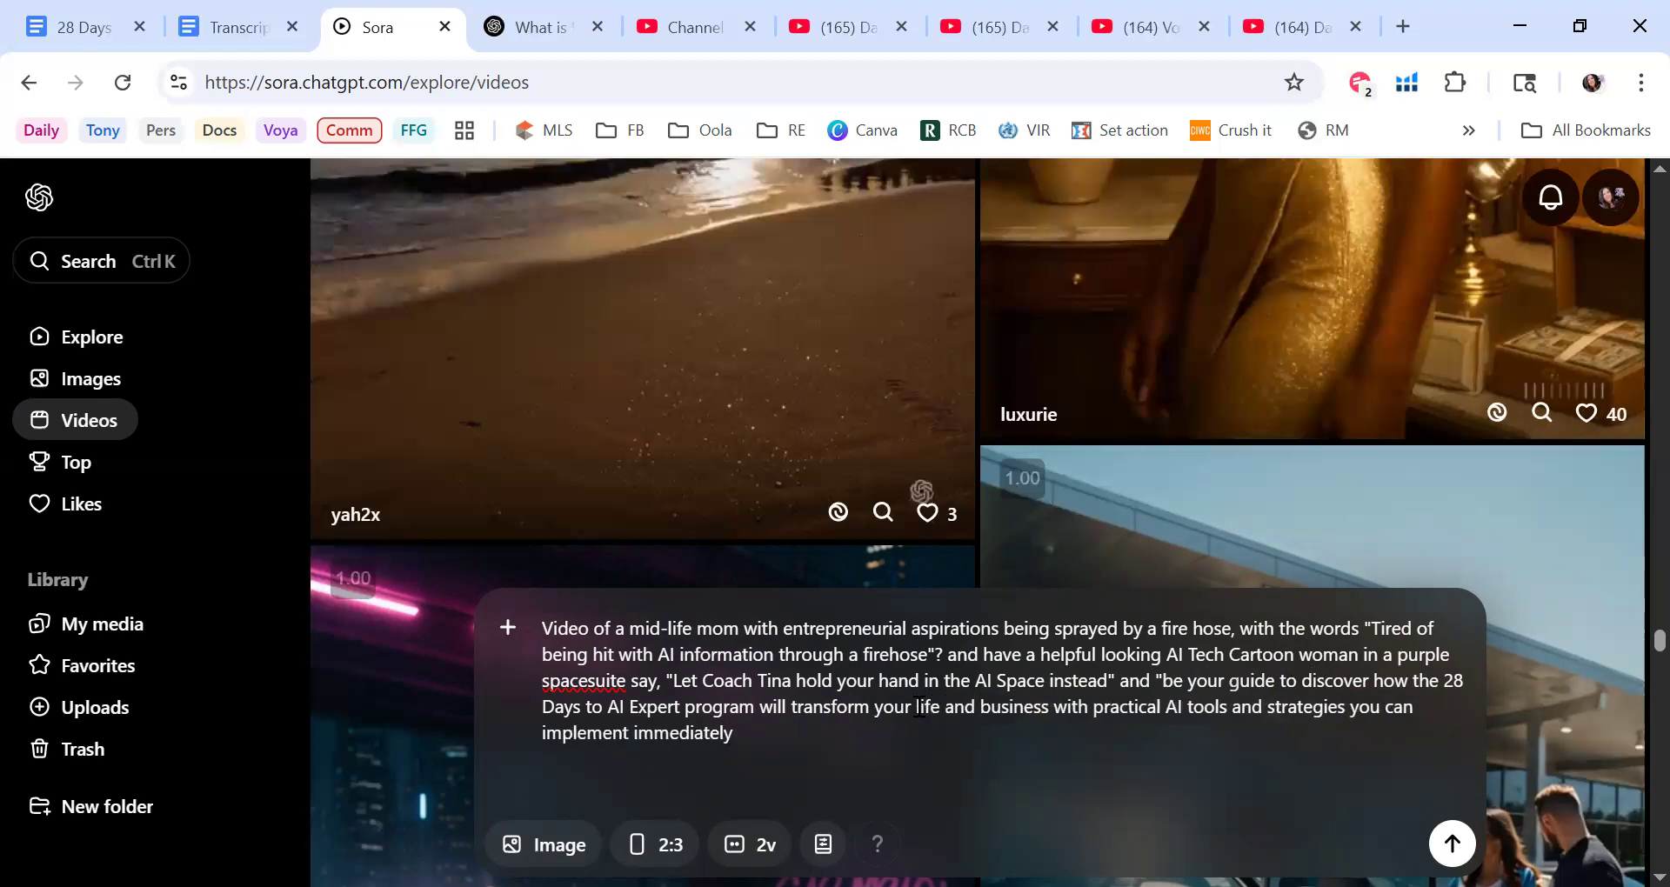
Step: Close the final quote and add "and have her reach her hand out in a friendly manner like someone who was going to help you would"
click(777, 735)
text(" and have her reach her hand )
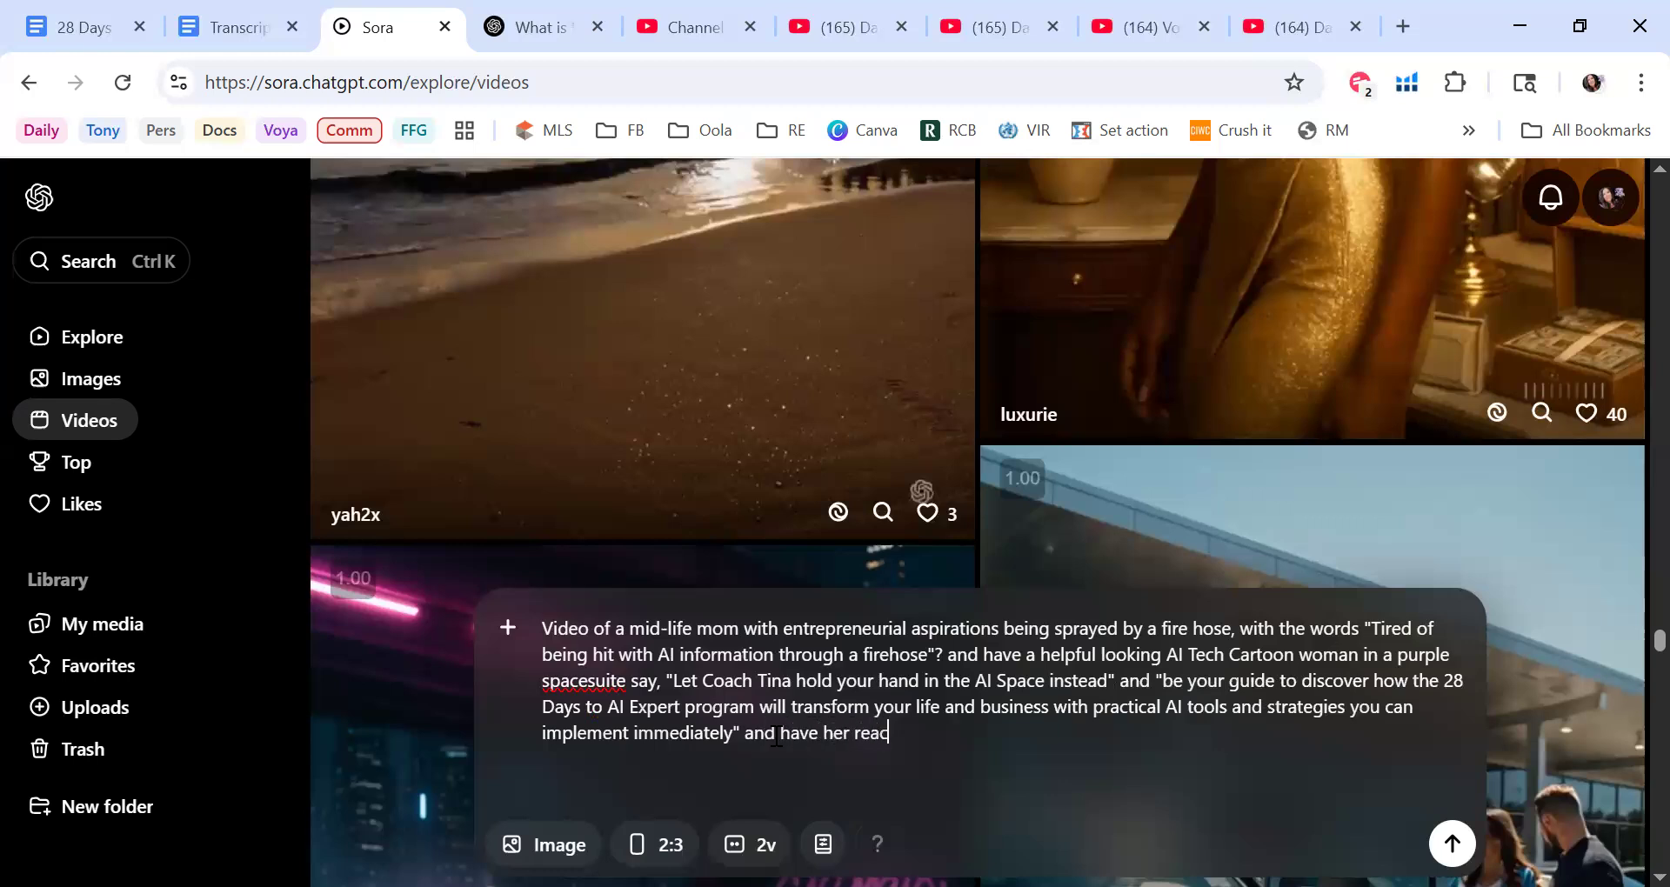
text(out to)
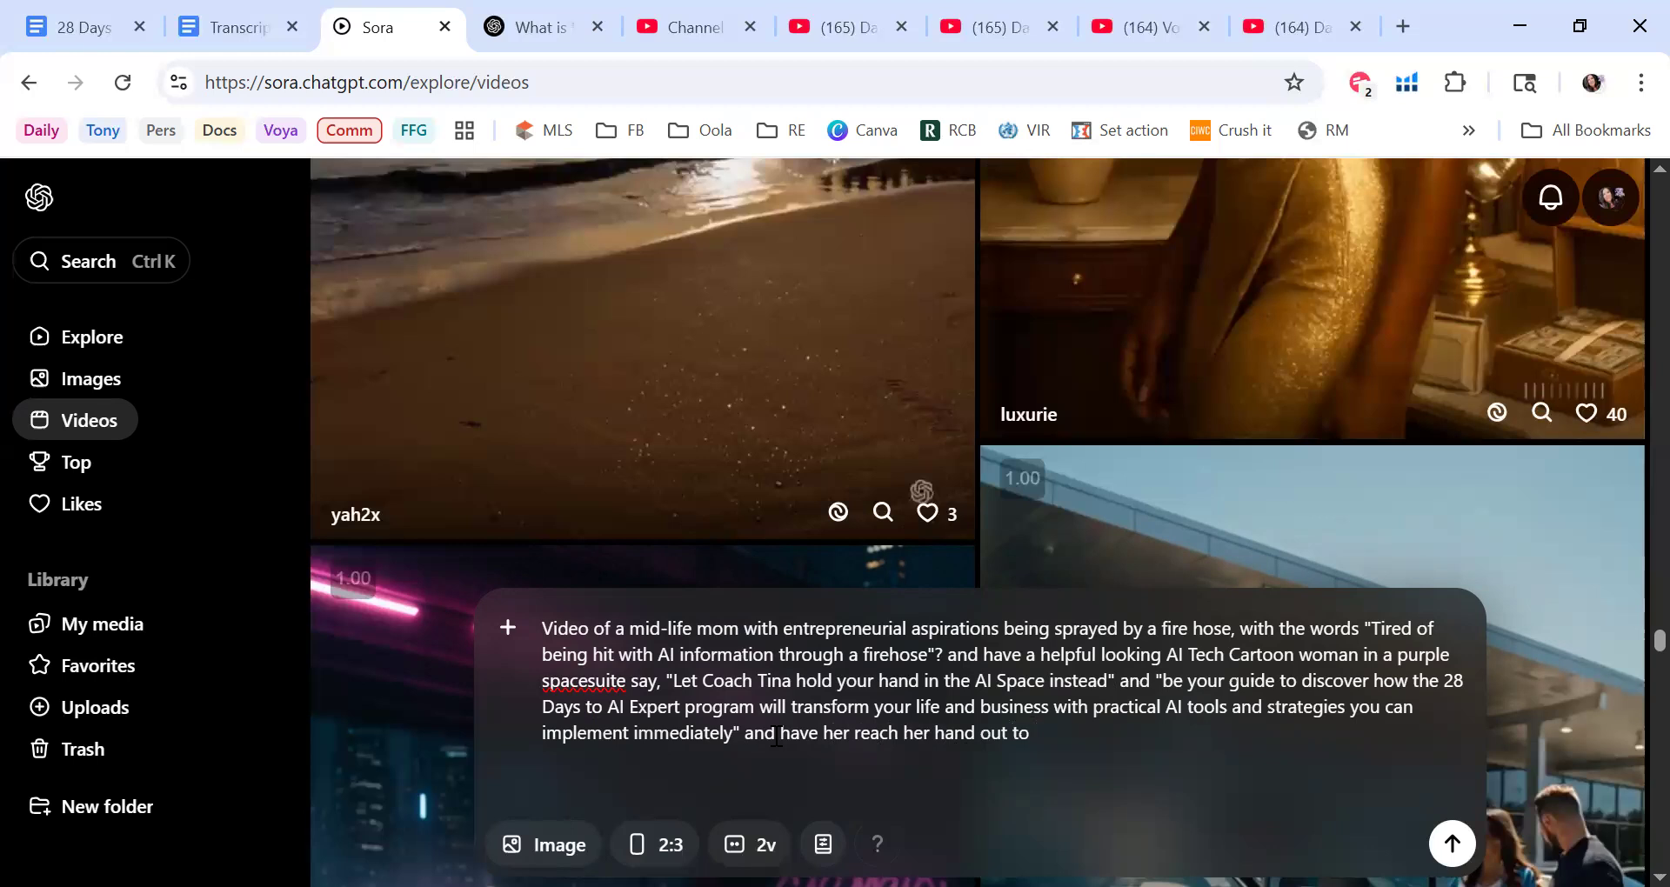
key(BackSpace)
key(BackSpace)
key(BackSpace)
text(in a friendly manner like)
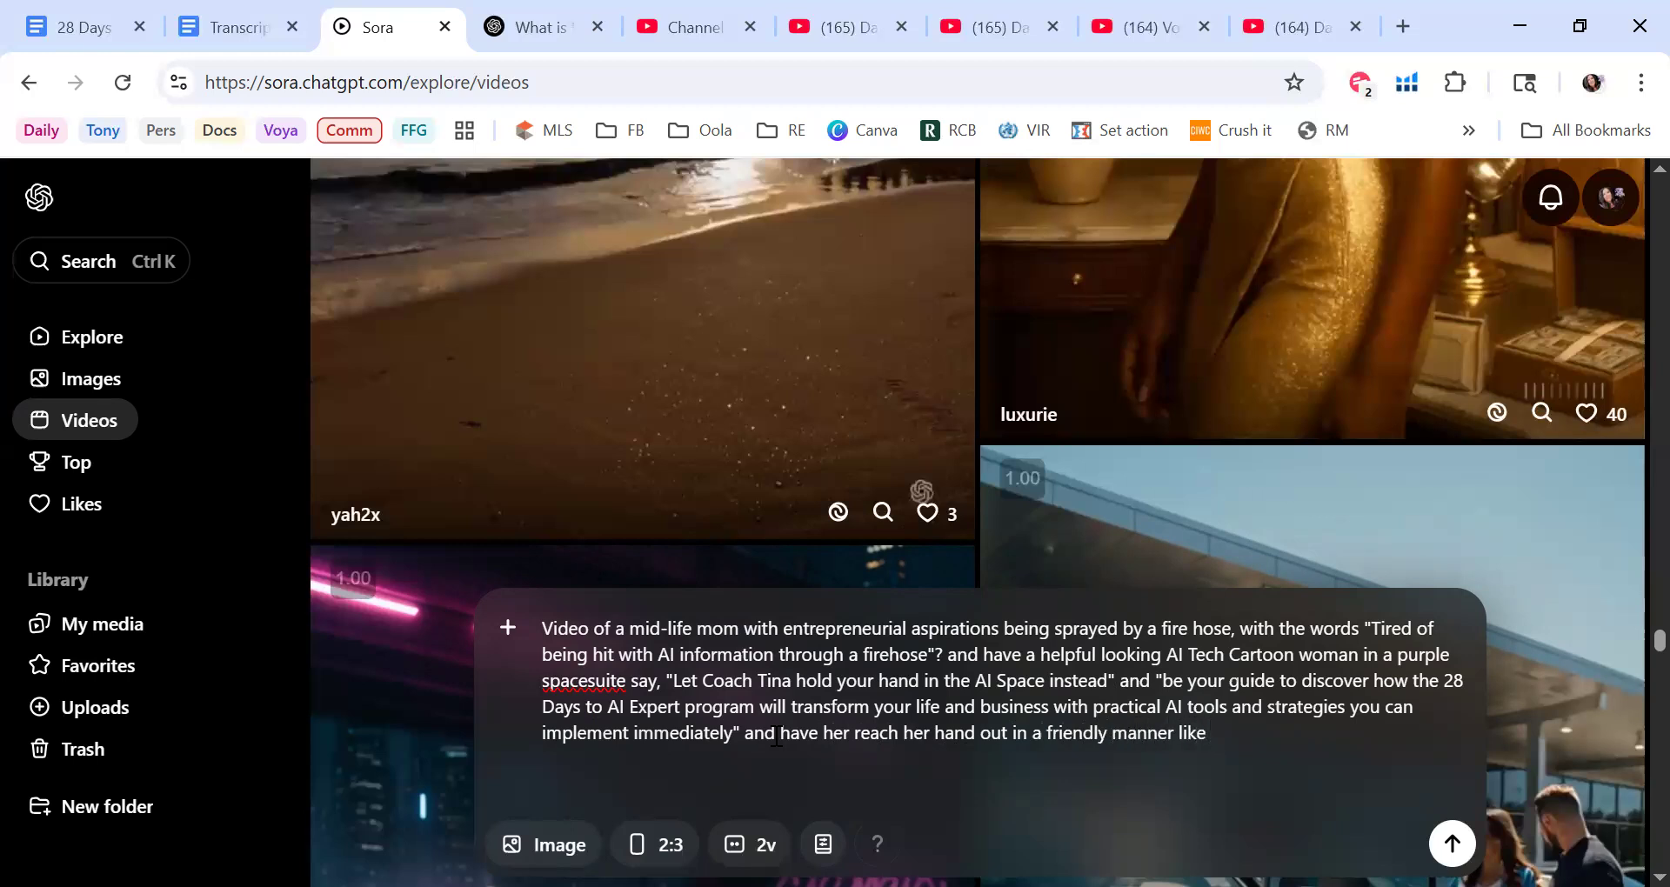
text( someone who was going to help yo uwould)
key(BackSpace)
key(BackSpace)
key(BackSpace)
key(BackSpace)
key(BackSpace)
key(BackSpace)
key(BackSpace)
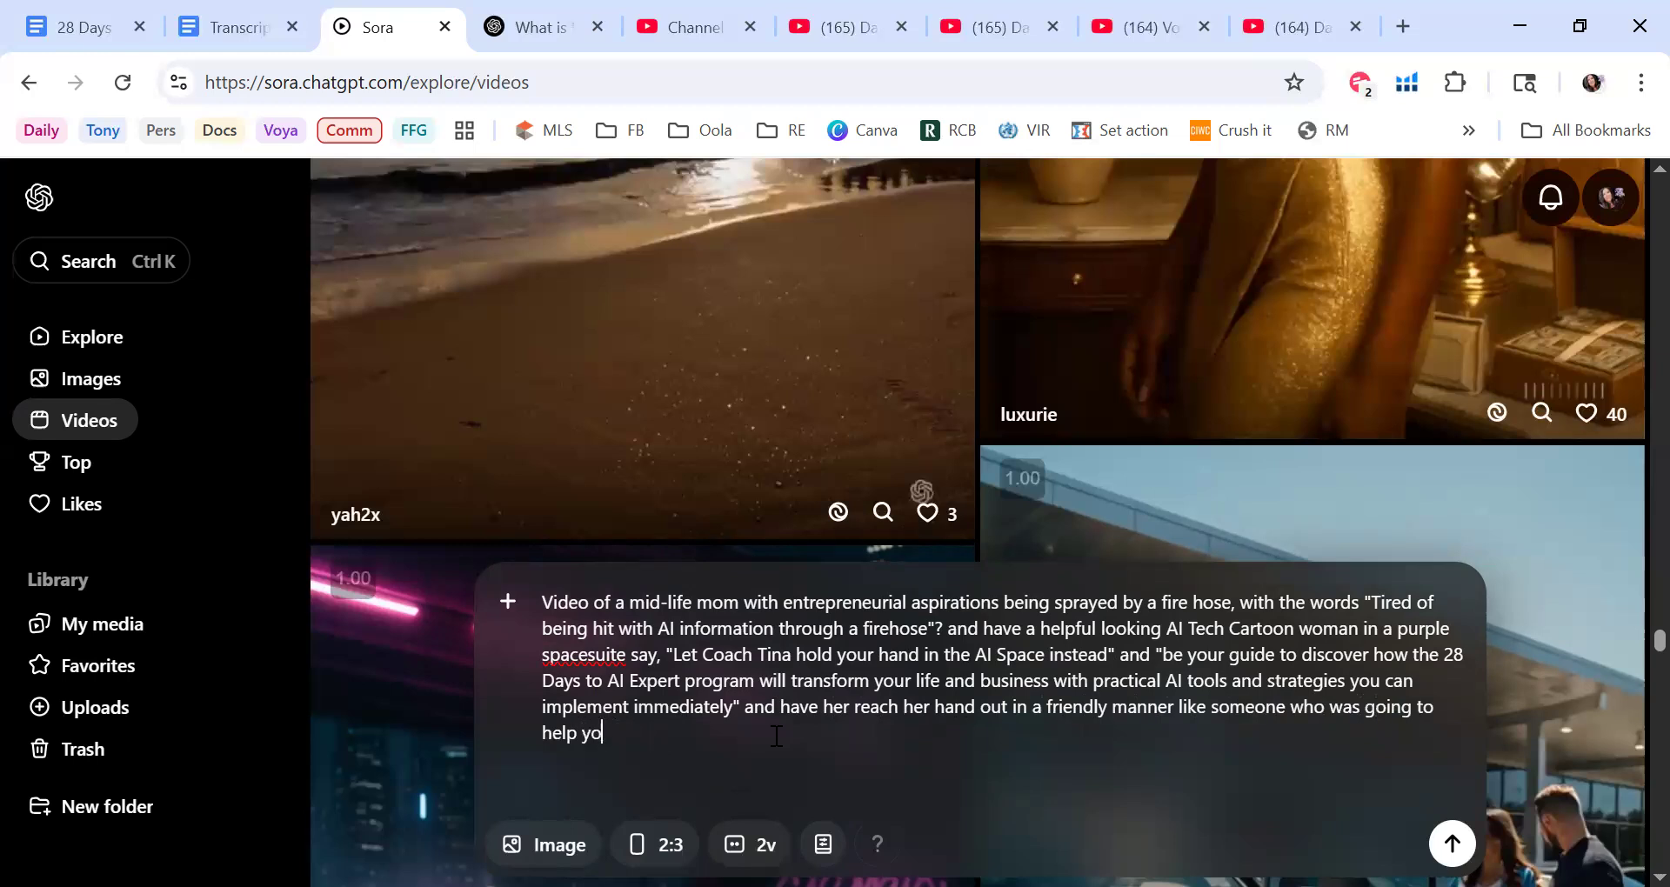
text(u would)
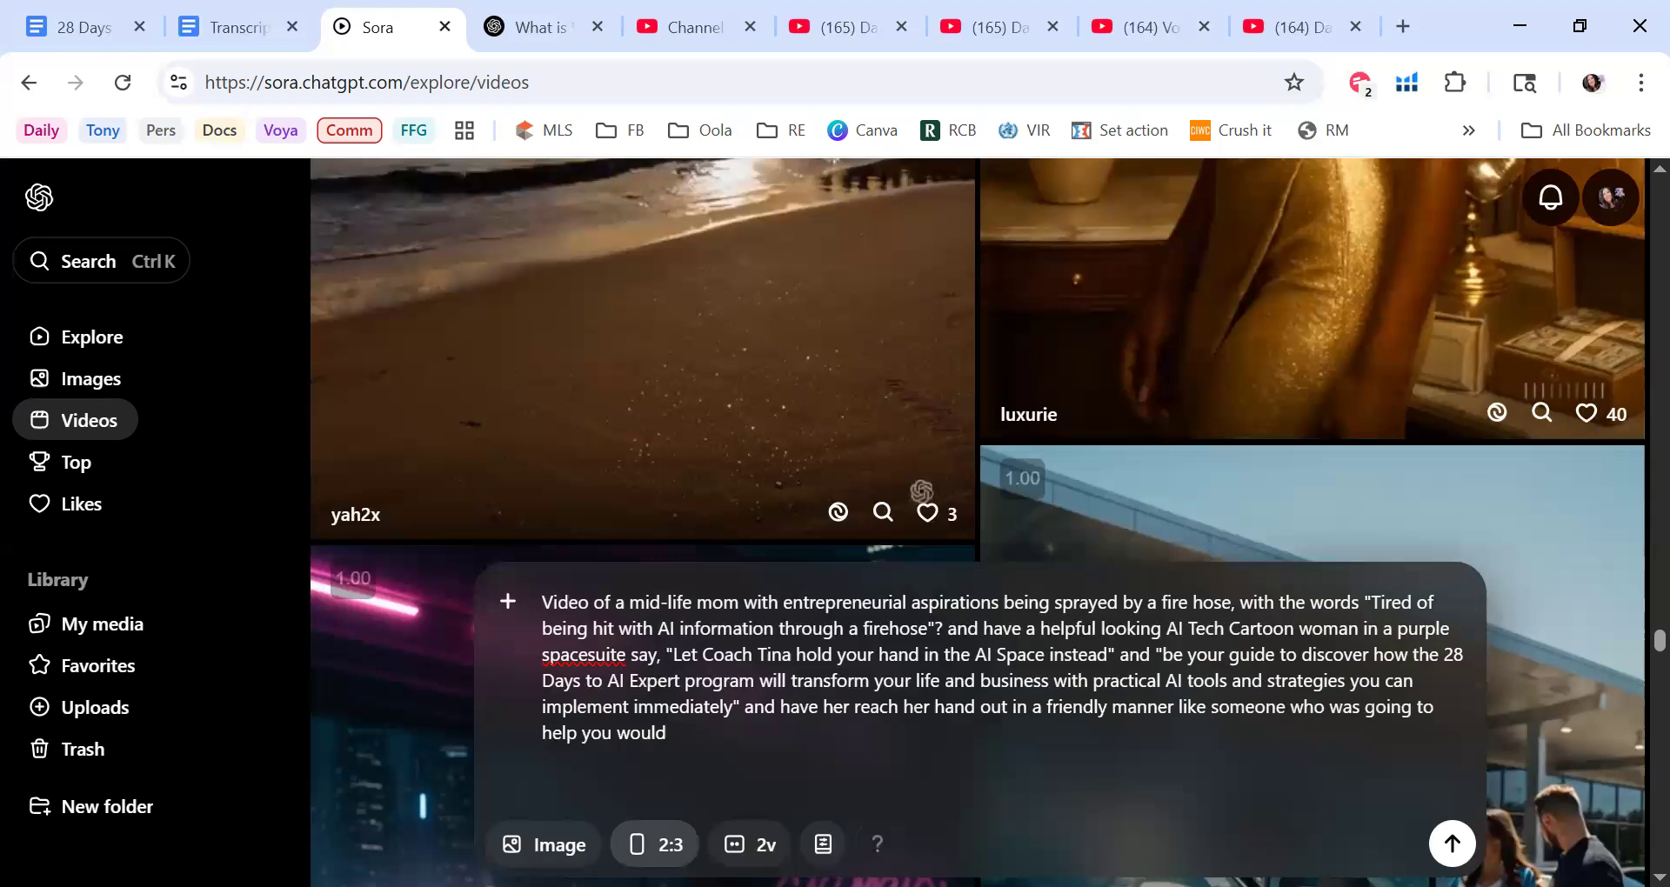
Step: Set the output to video with a 16:9 aspect ratio and 720p resolution, and check the available durations
click(566, 845)
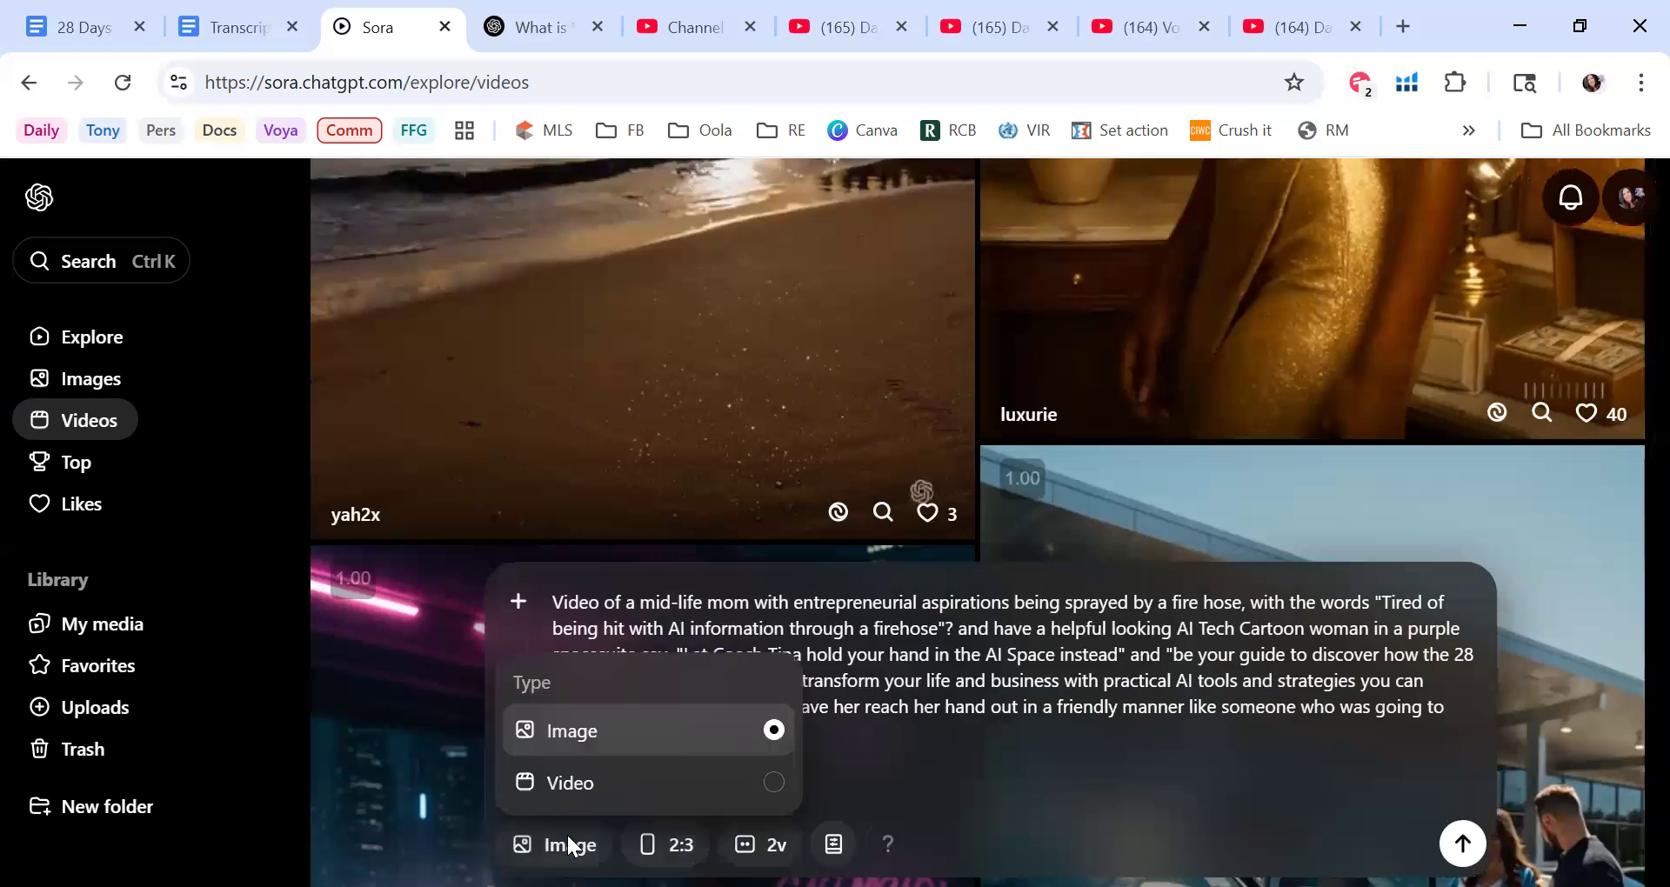
click(565, 783)
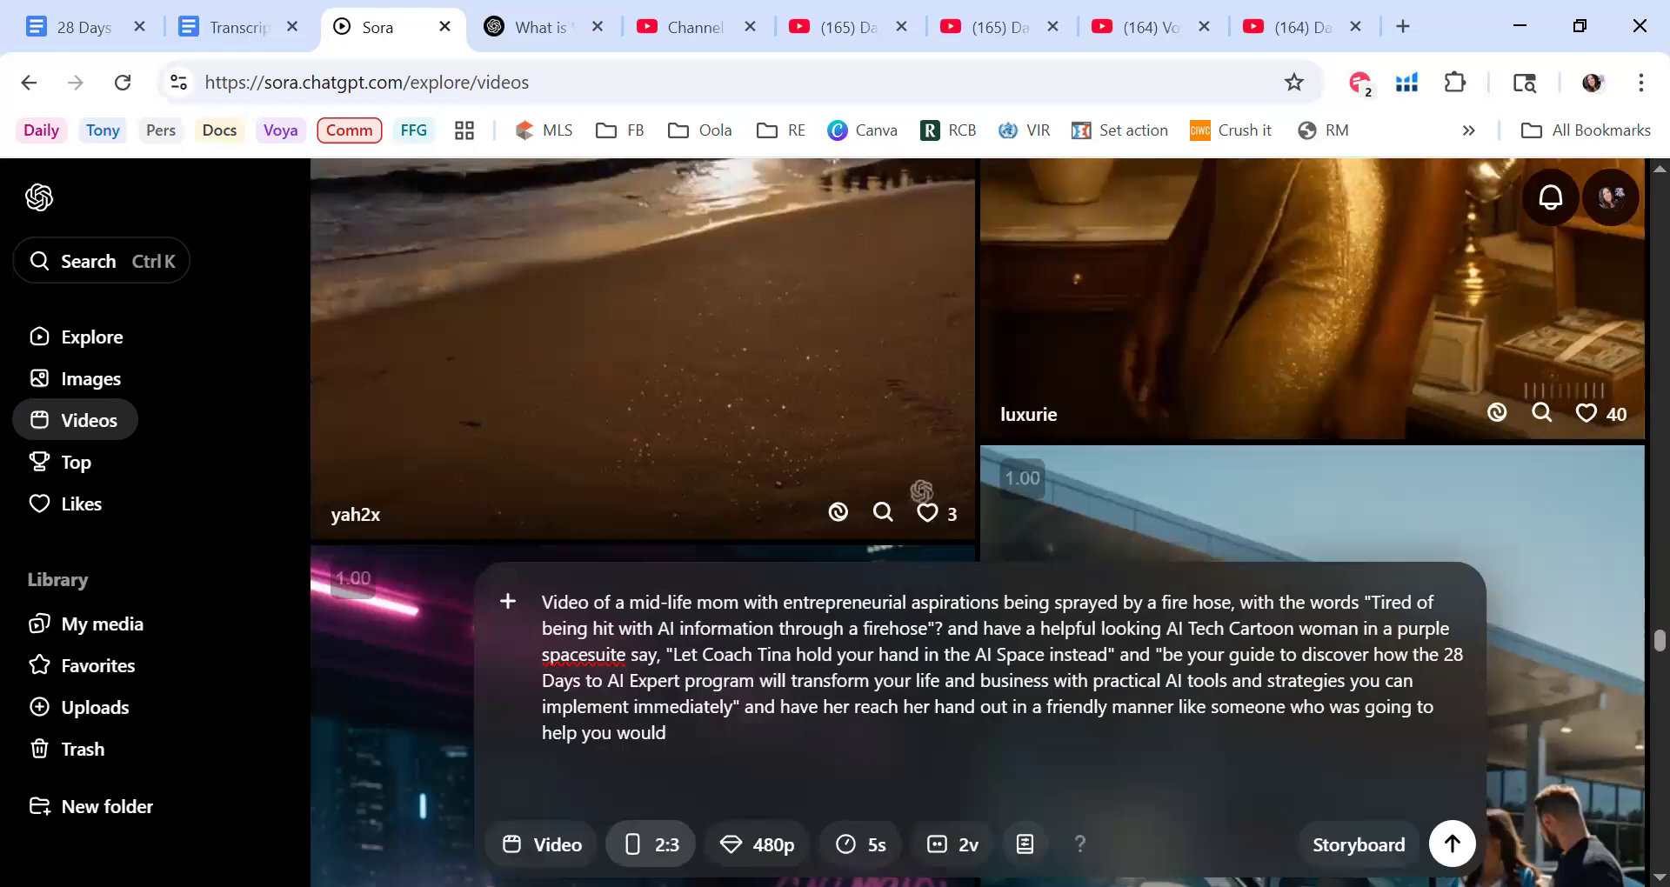
click(659, 845)
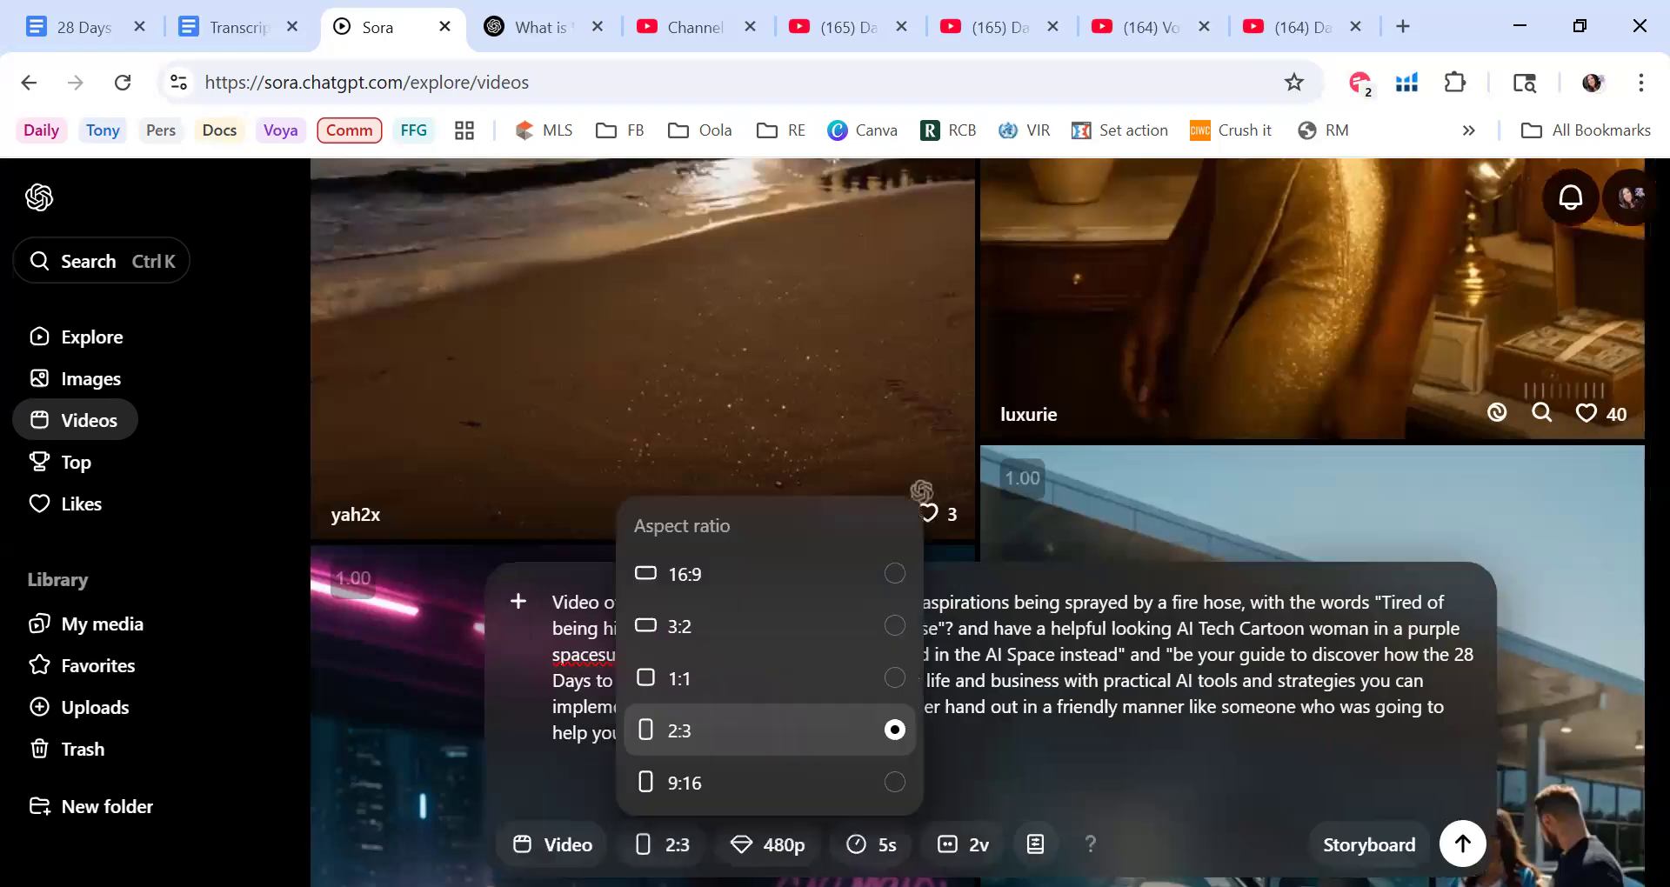
click(729, 582)
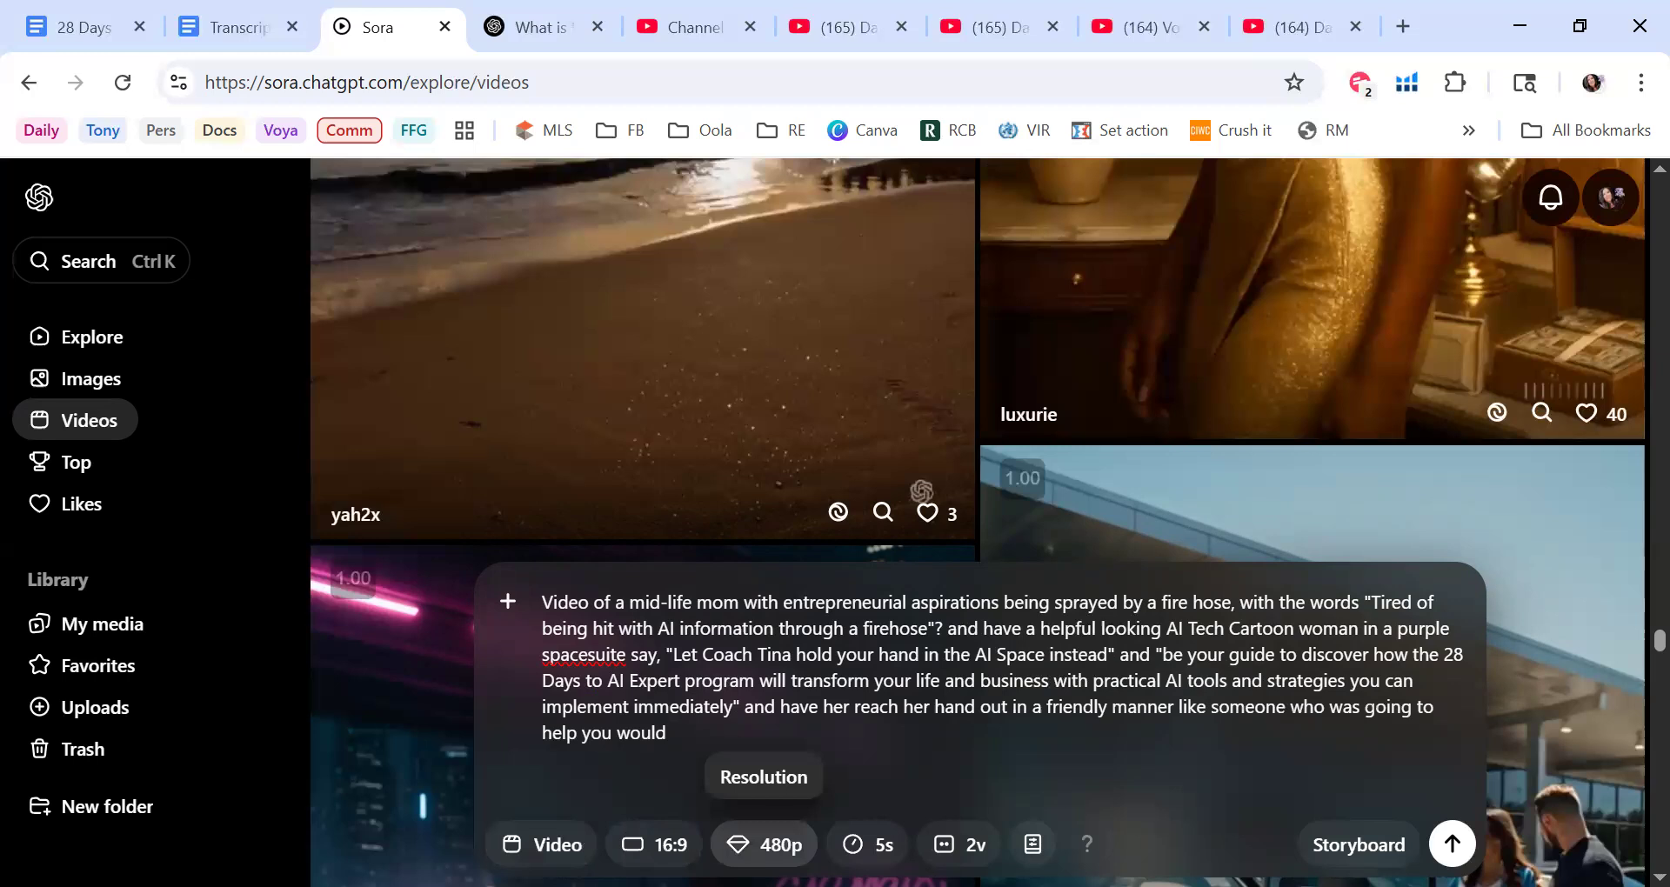
click(764, 844)
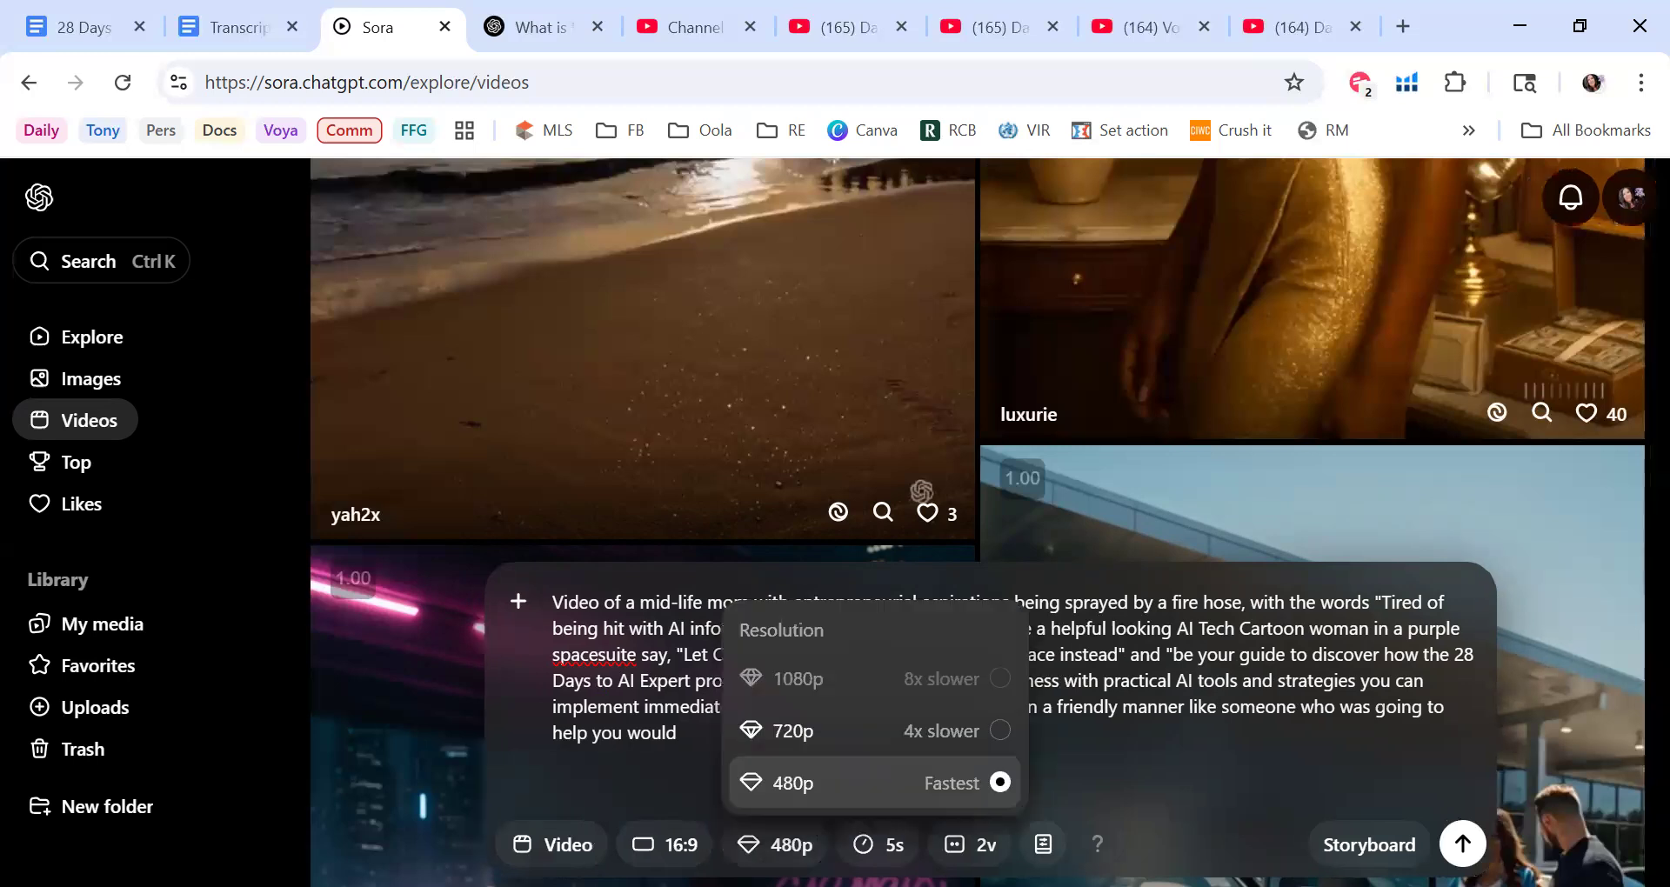
click(818, 734)
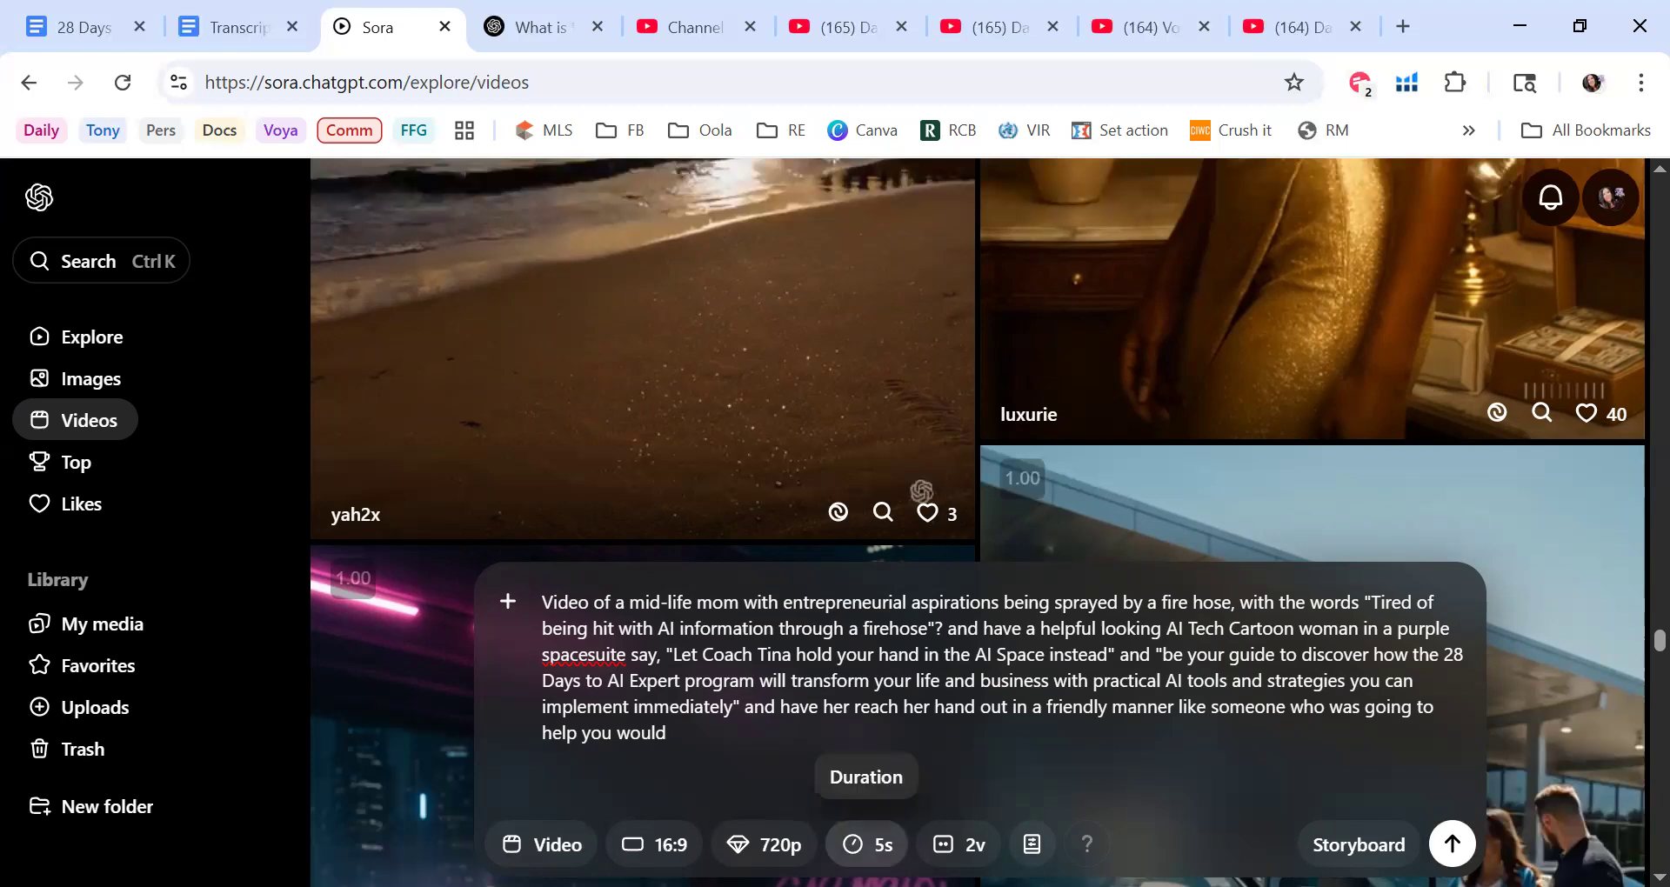
click(867, 845)
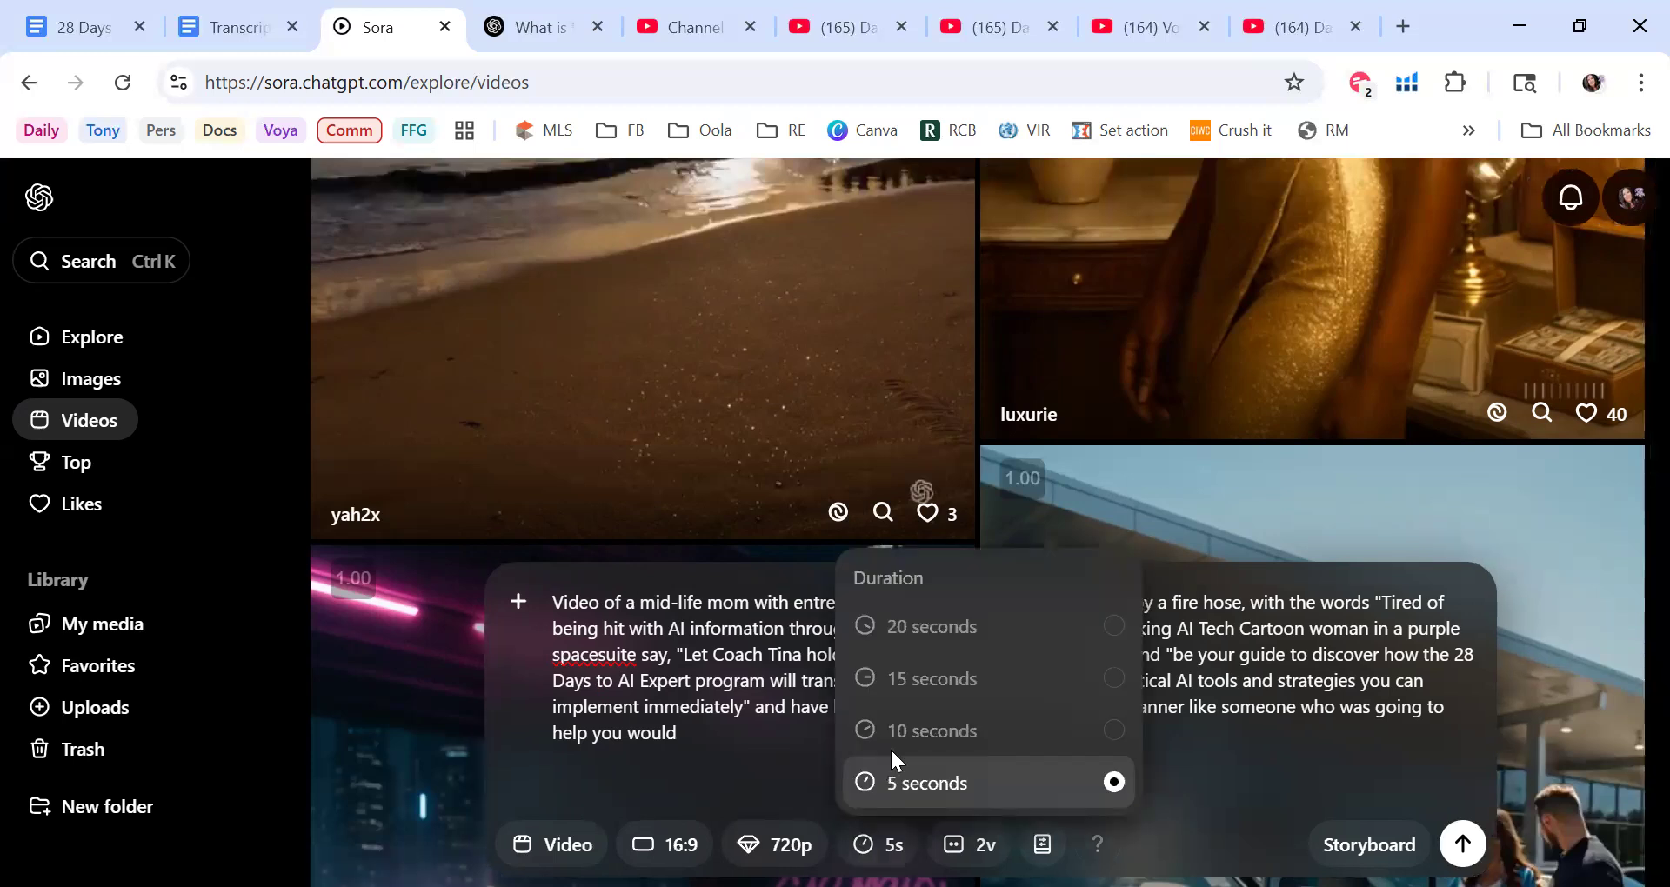
click(1273, 771)
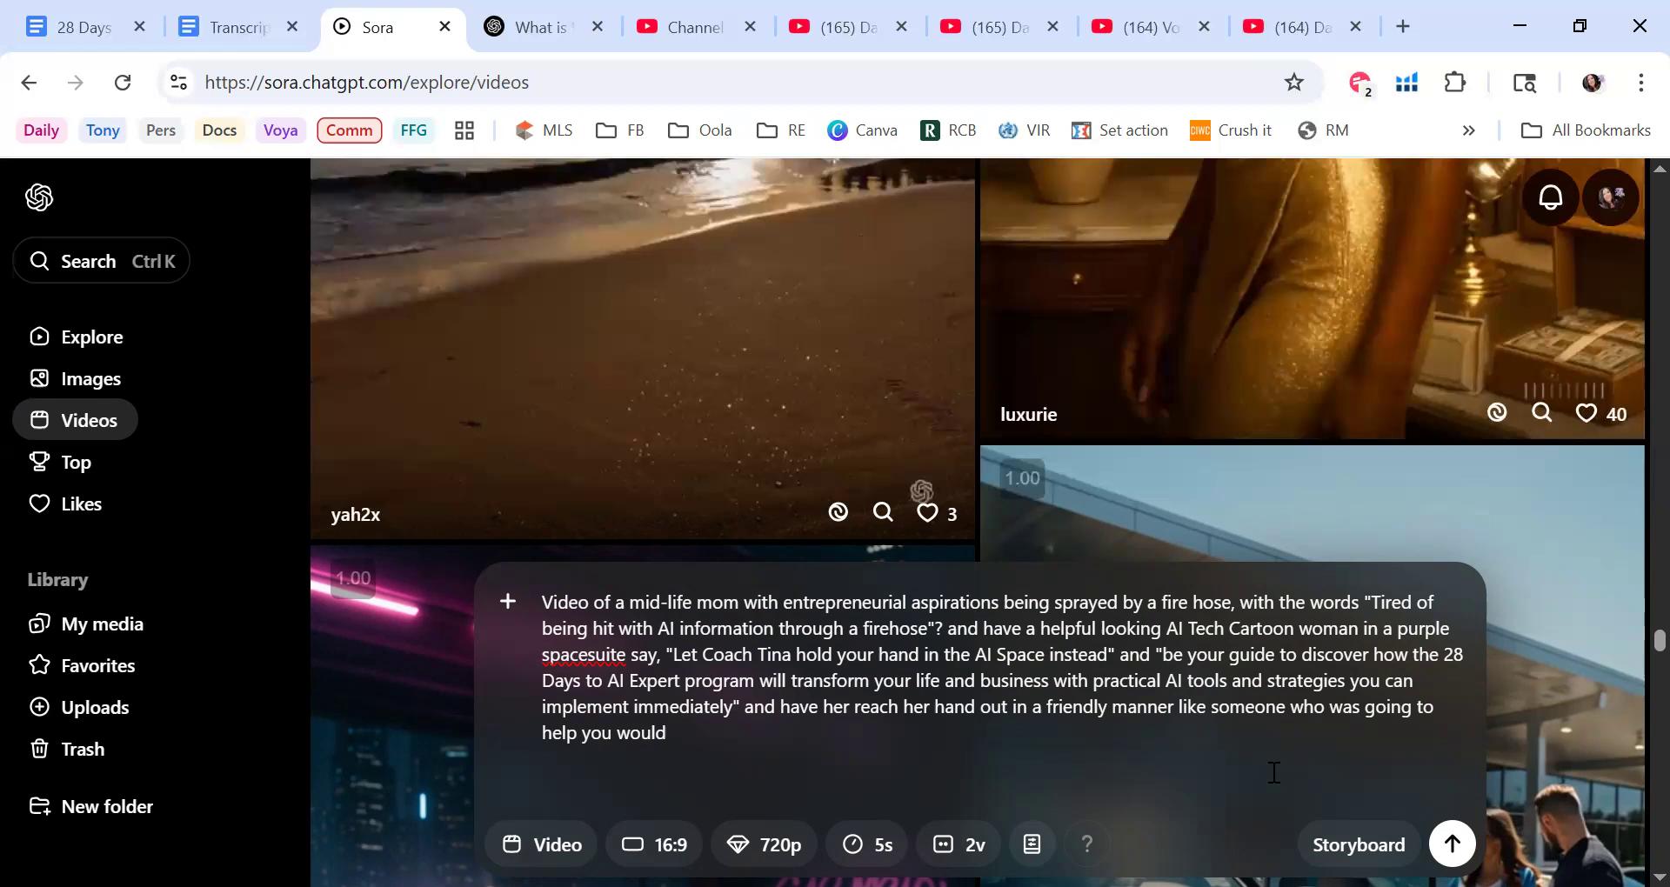
Step: Insert "end with these words on the screen" before the quoted "be your guide" text
drag(1151, 656, 1128, 655)
click(1154, 655)
text(end with )
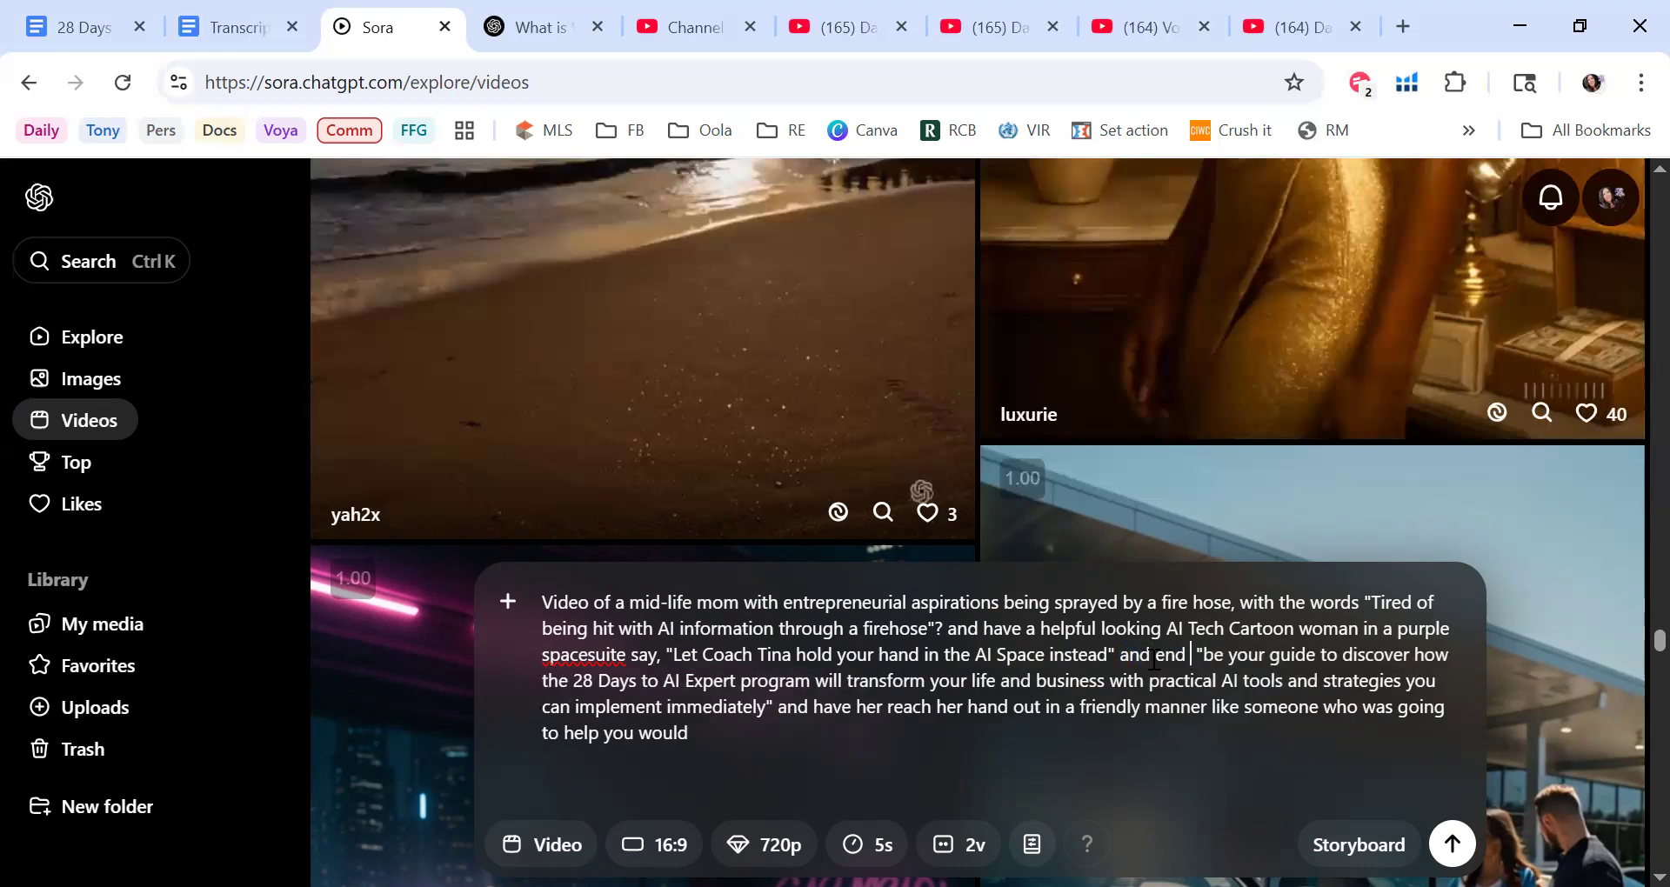
text(these)
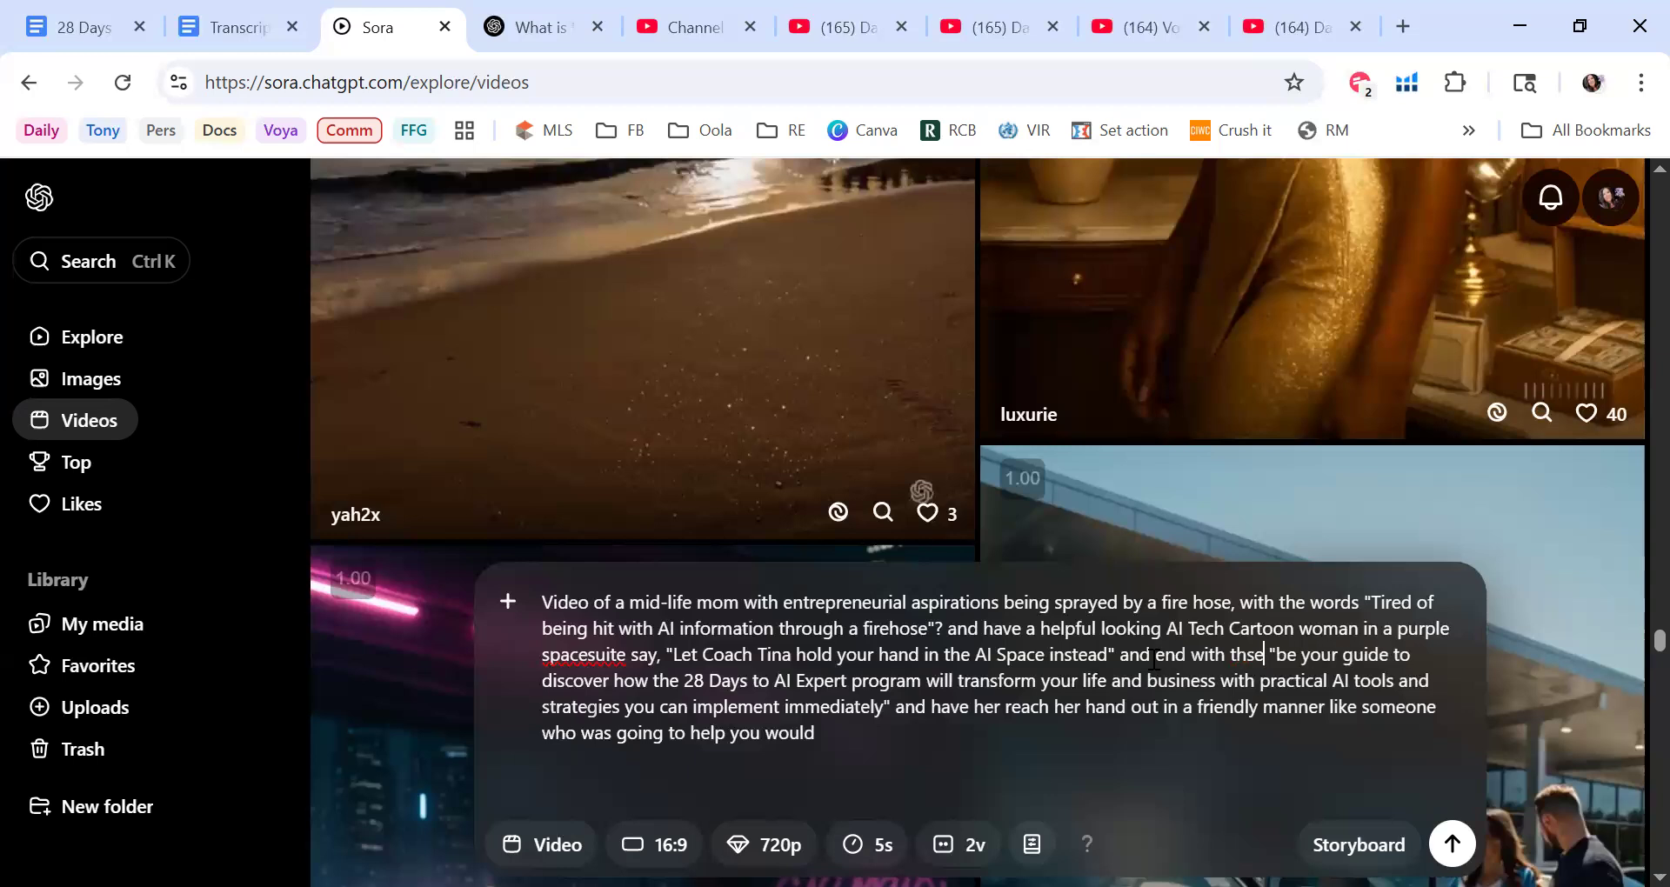
text( words on)
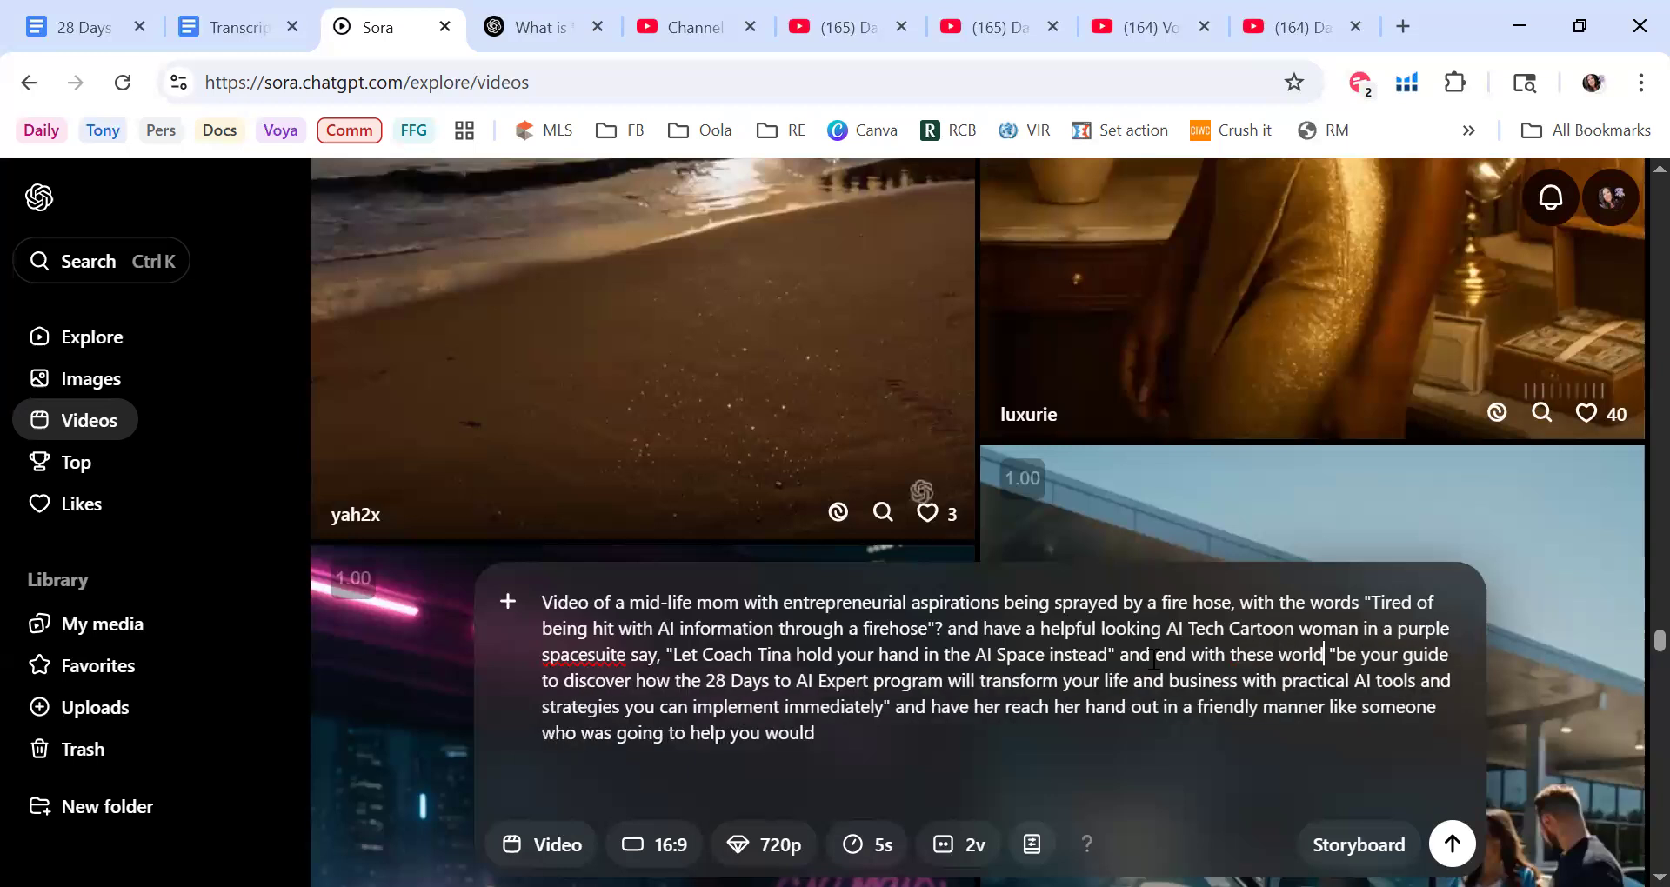
text( the scree)
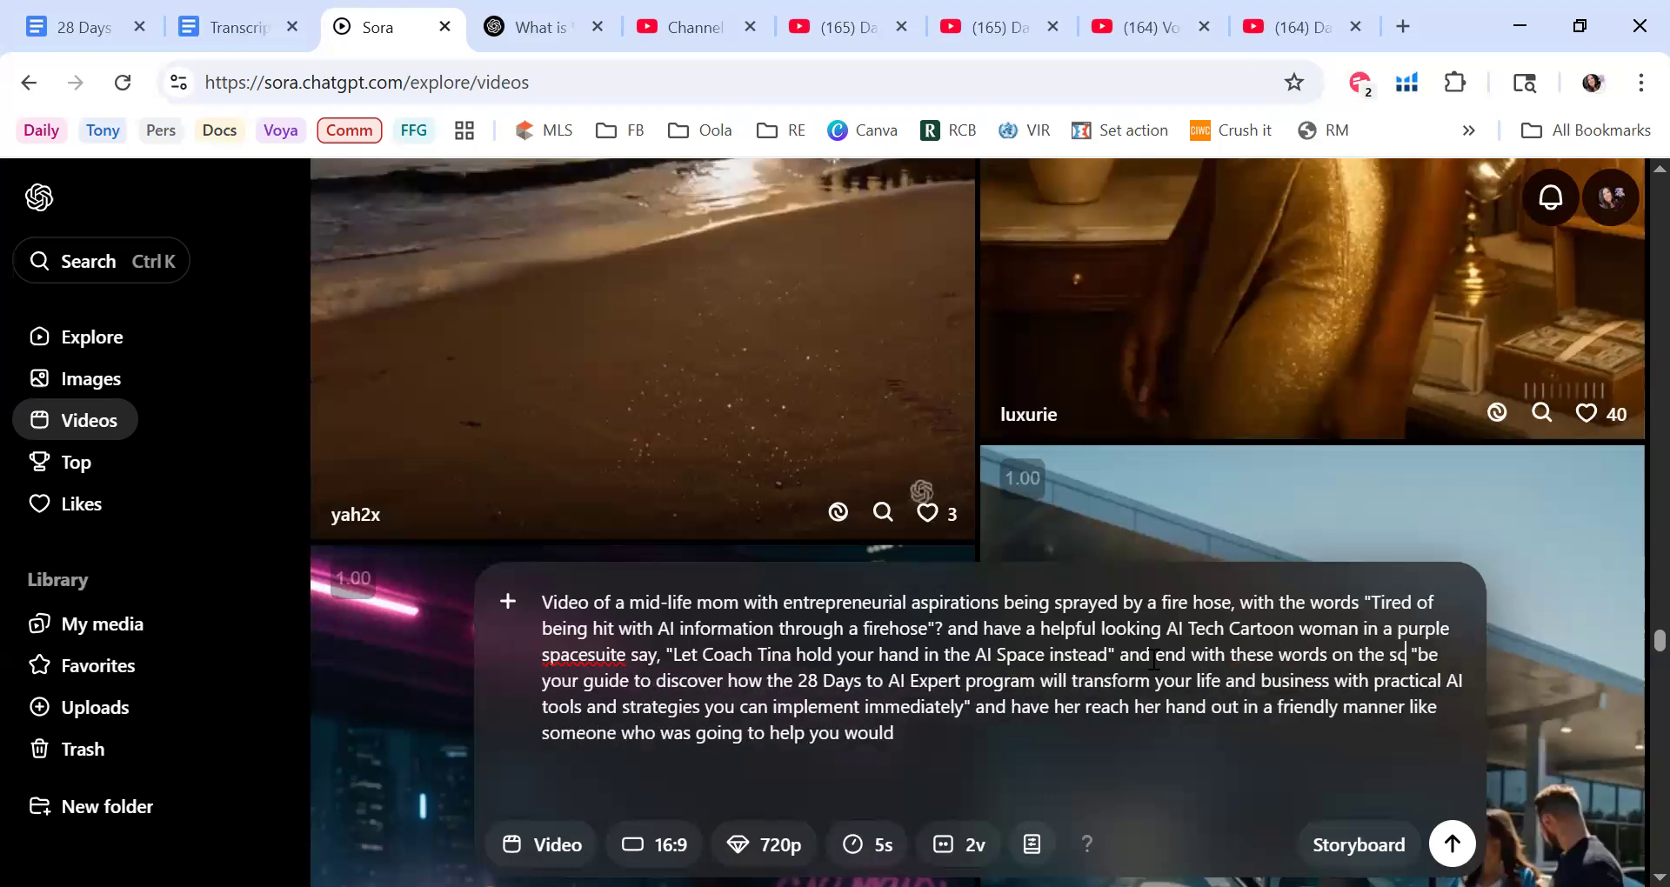
text(n)
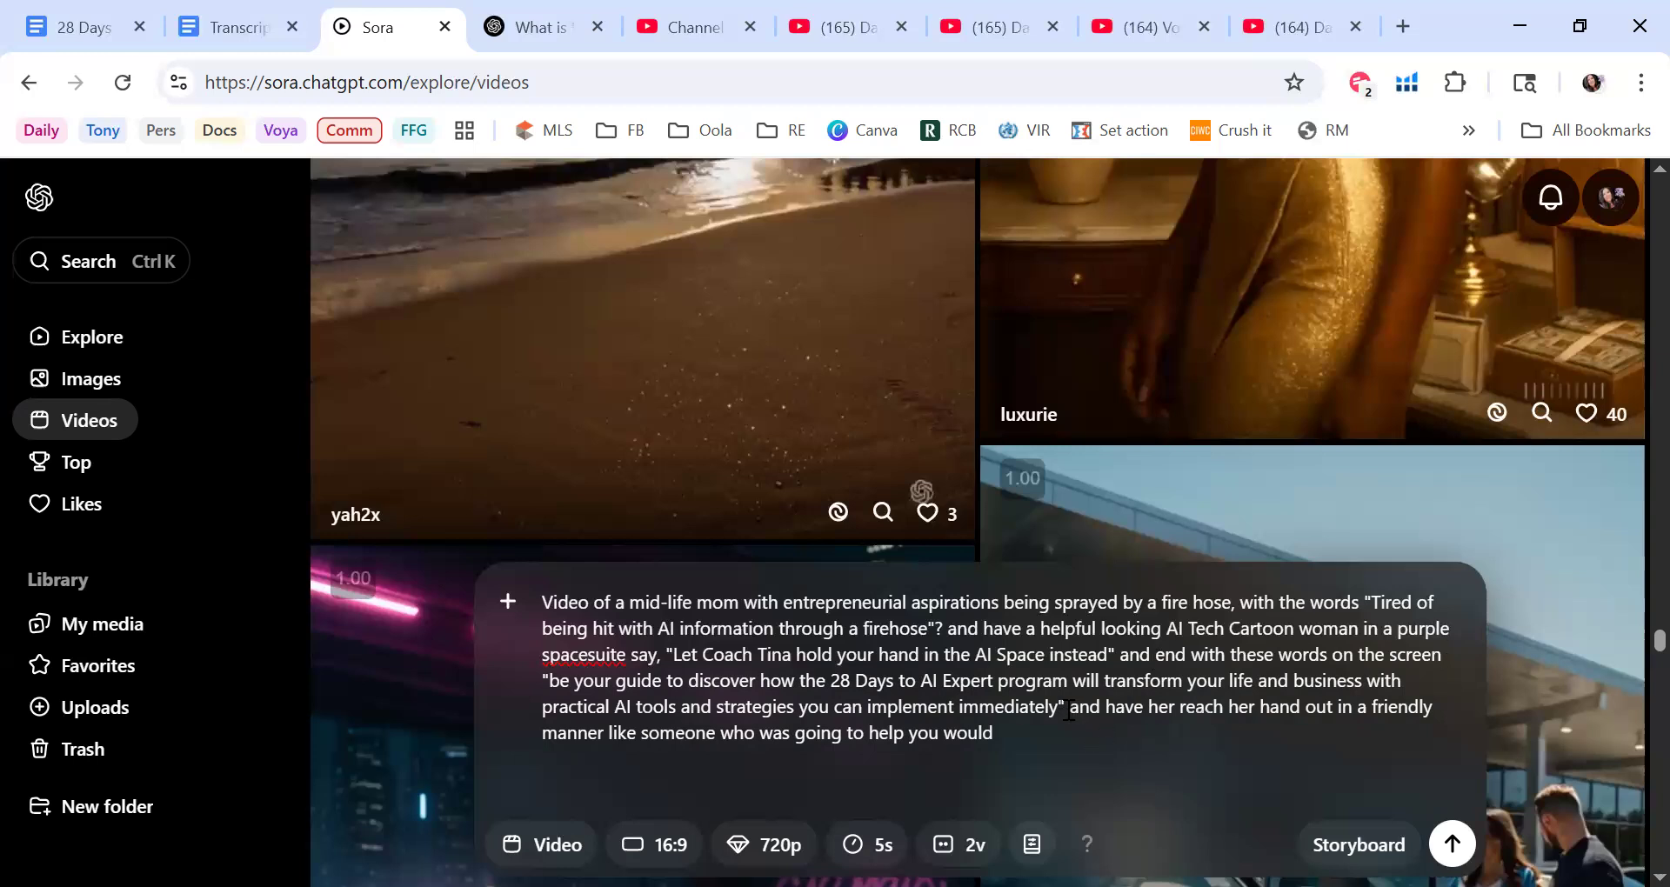
Step: Move the phrase about her reaching out her hand from the prompt's end to directly after the "AI Space instead" quote
drag(1068, 708, 1076, 729)
key(ctrl+c)
key(BackSpace)
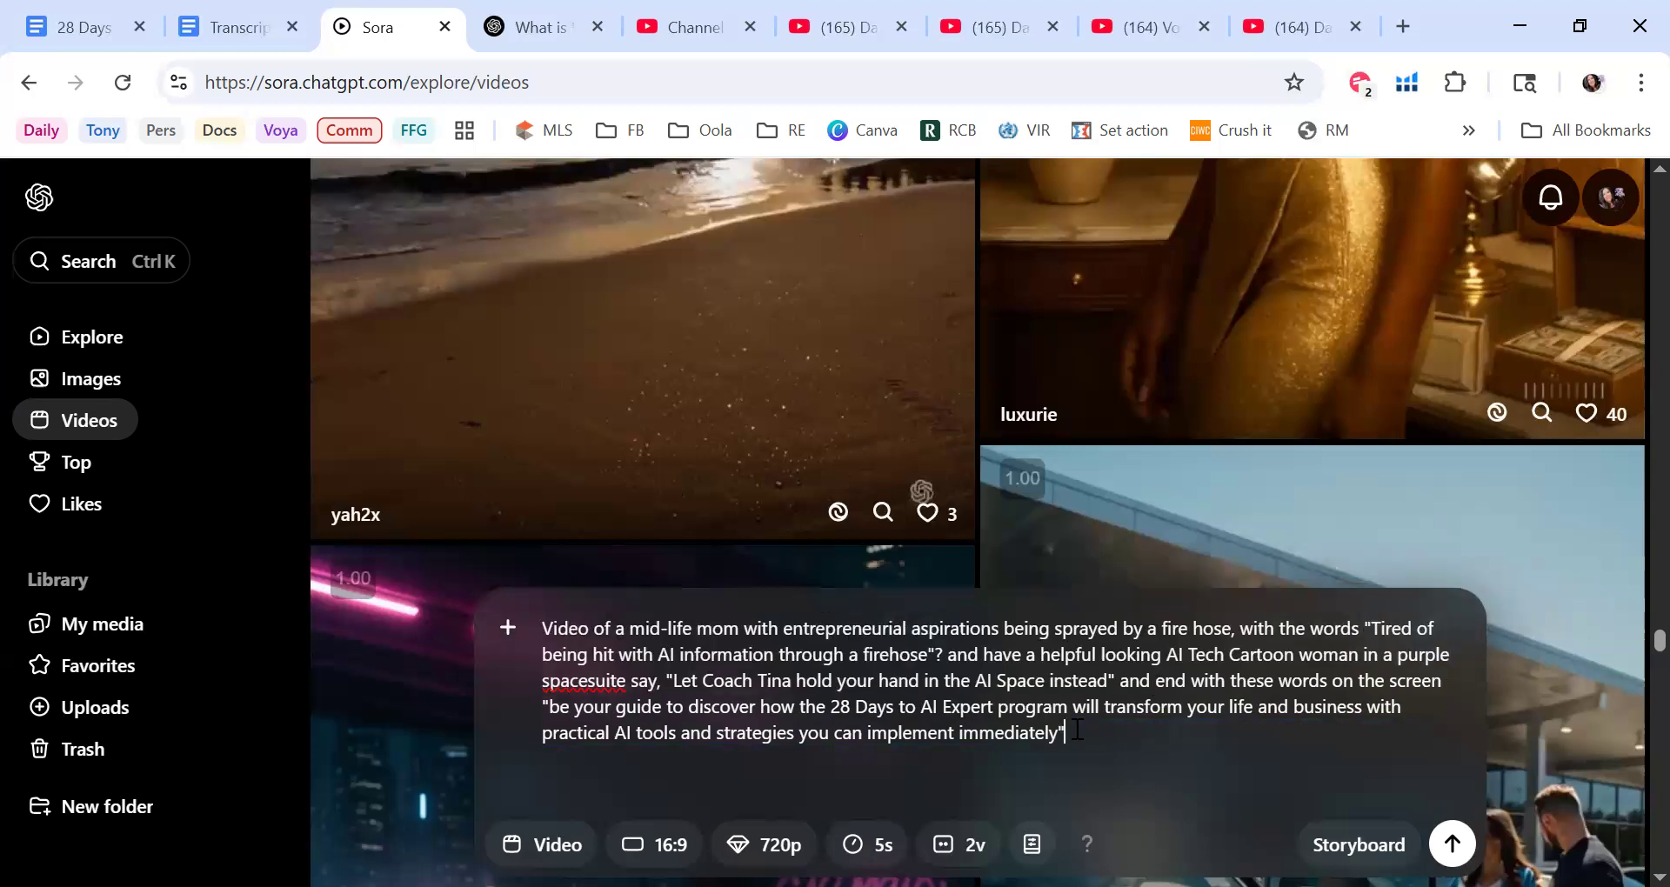
click(1122, 678)
key(ctrl+v)
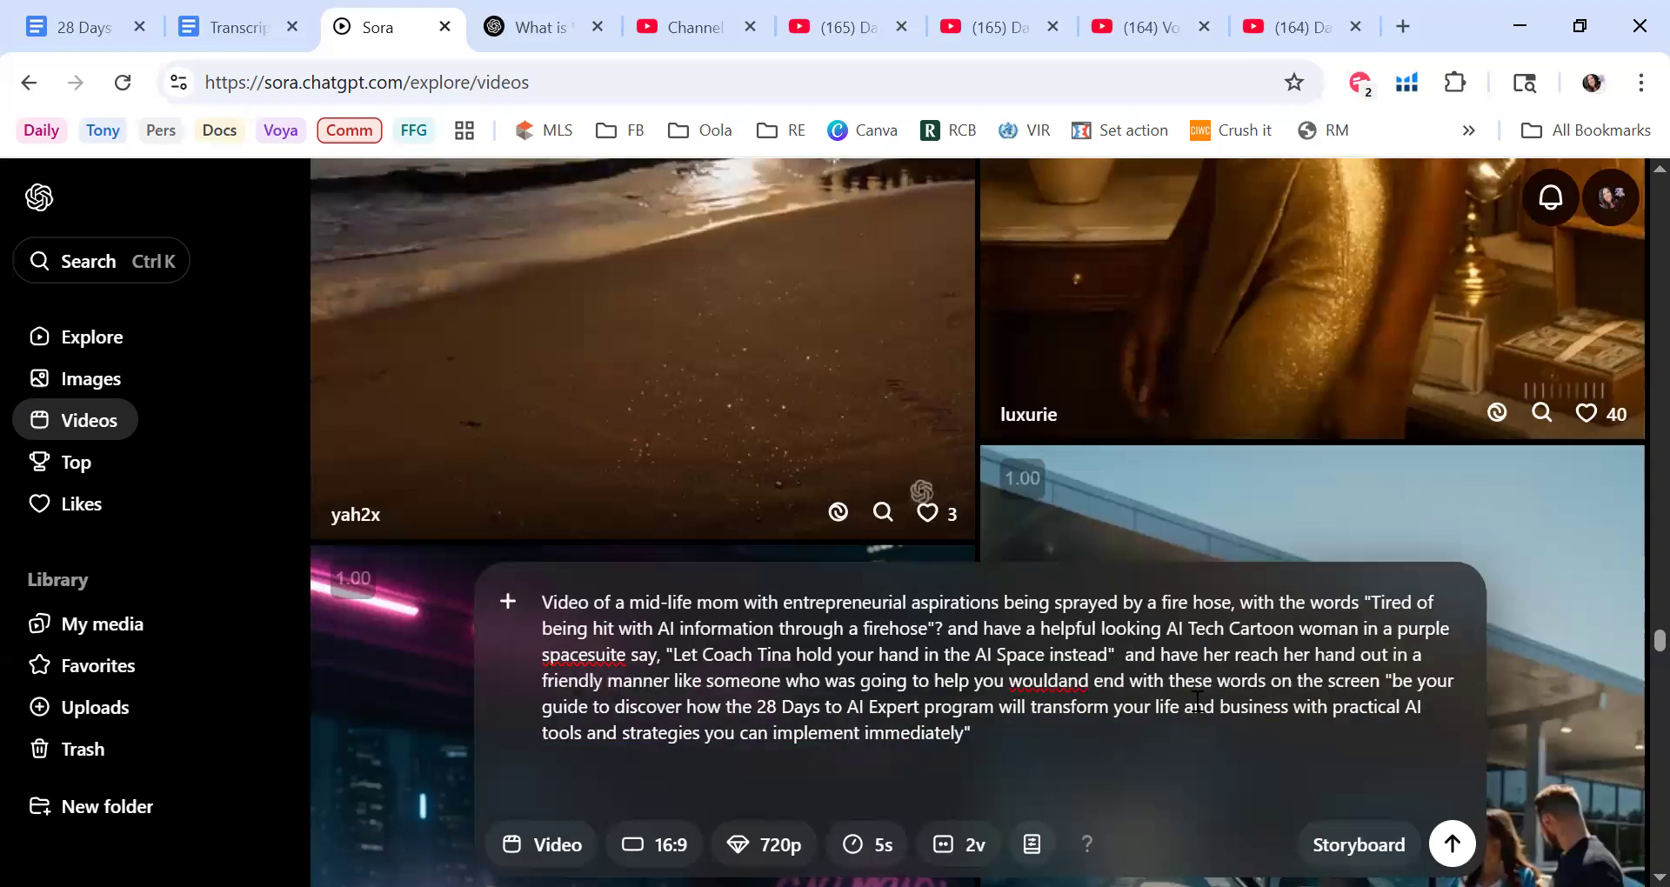
Step: Split the sentence after "help you would" with a period and start the new one with "End" in place of "and end"
key(Delete)
key(Delete)
key(Delete)
key(Delete)
key(Delete)
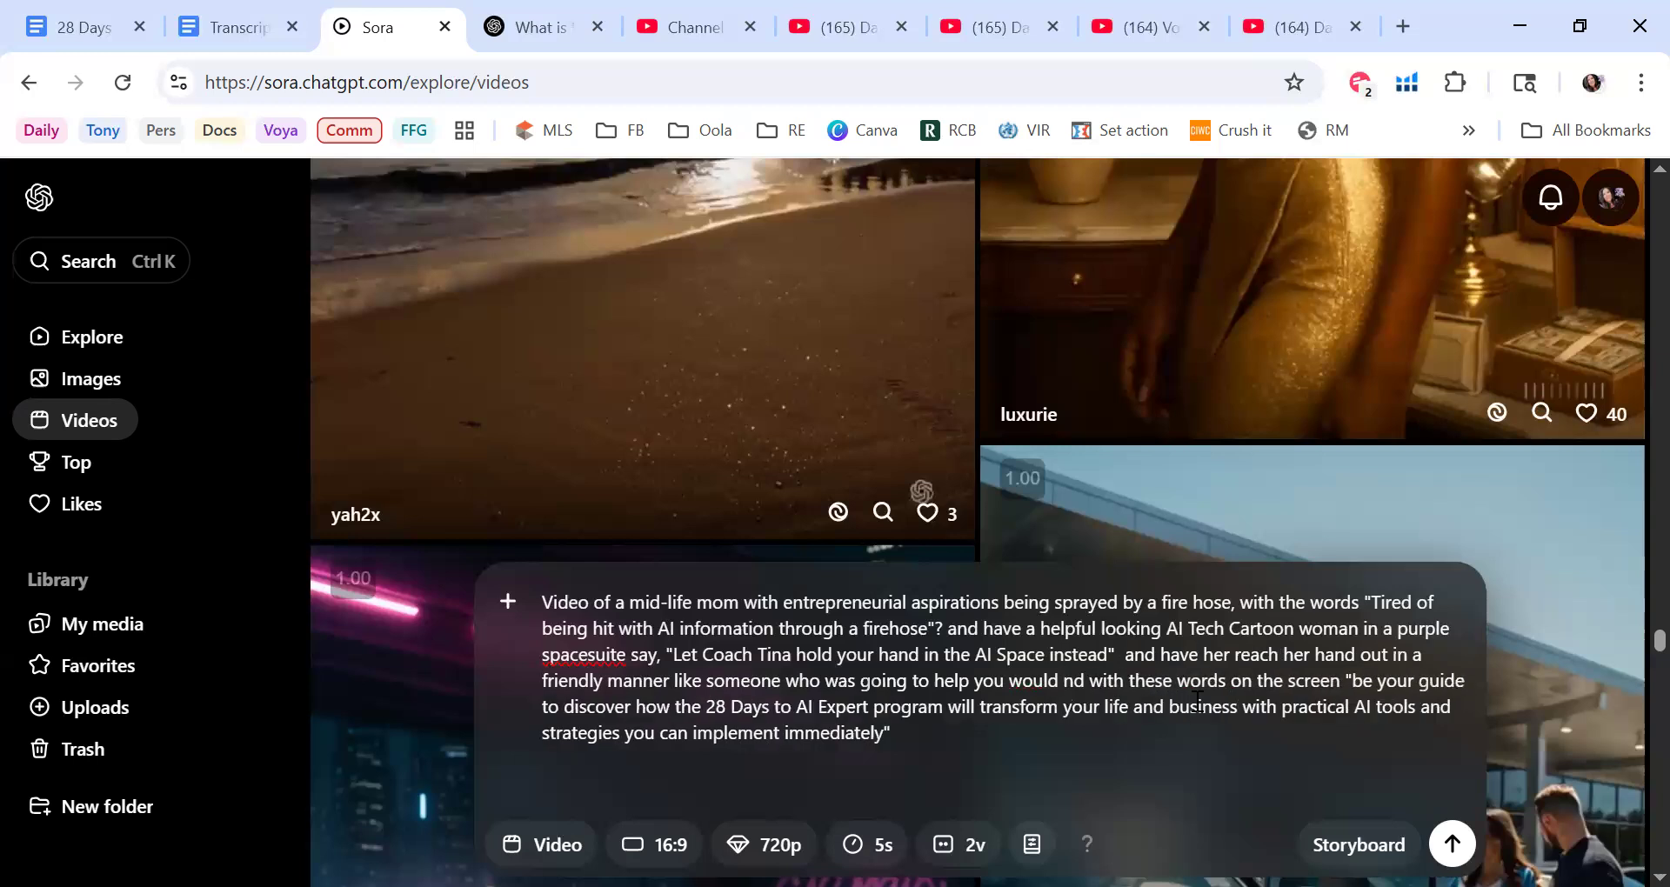
text(E)
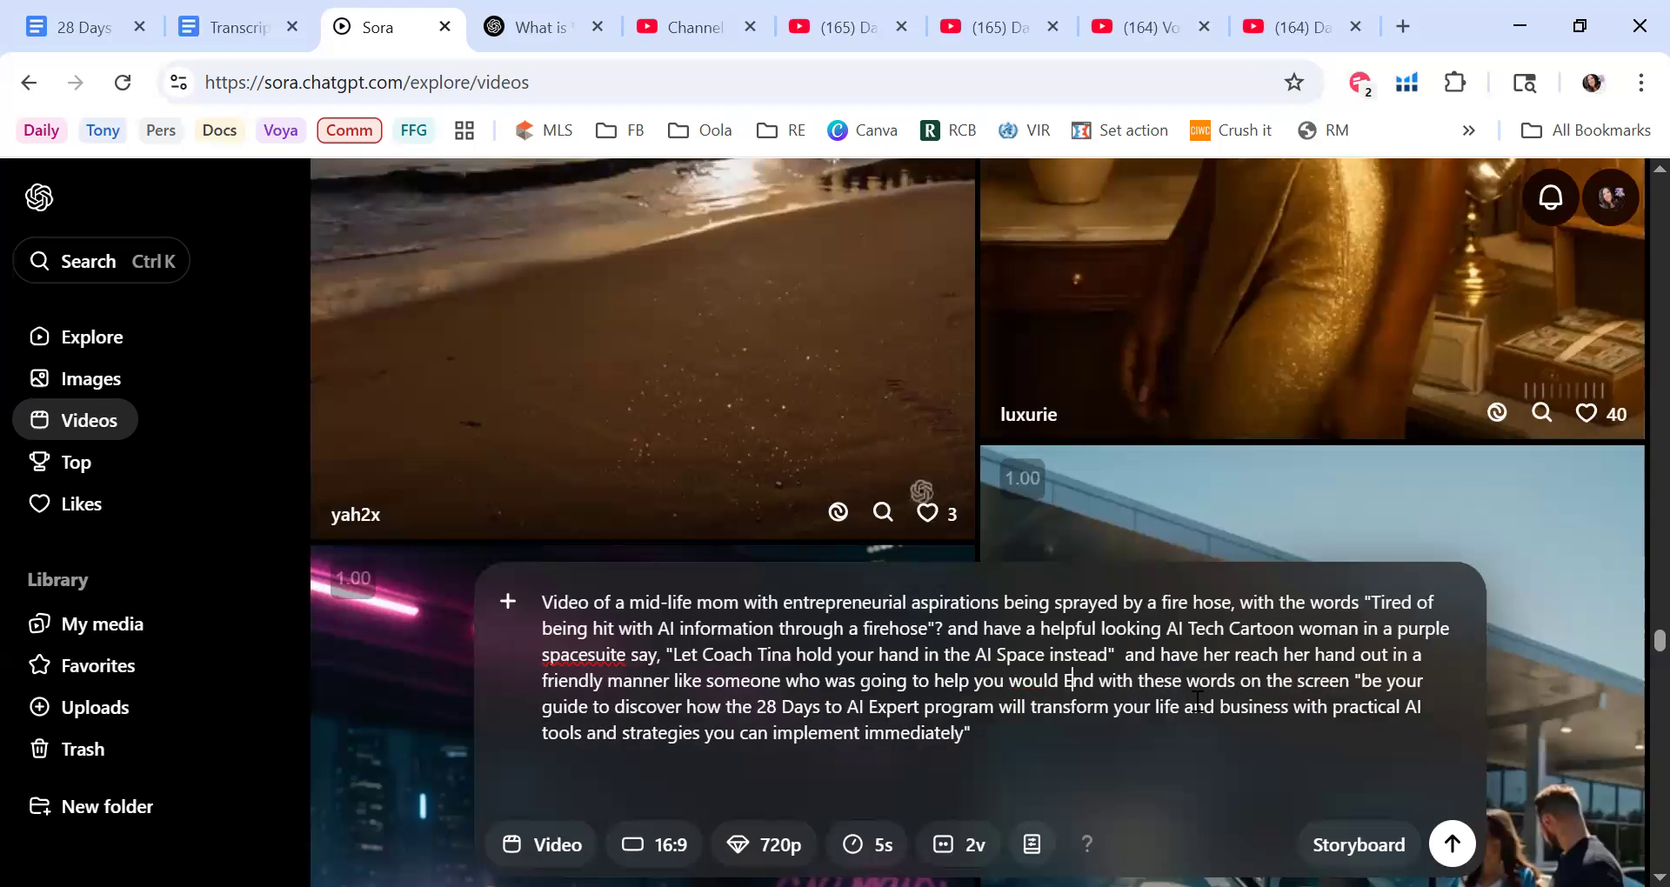
text(.)
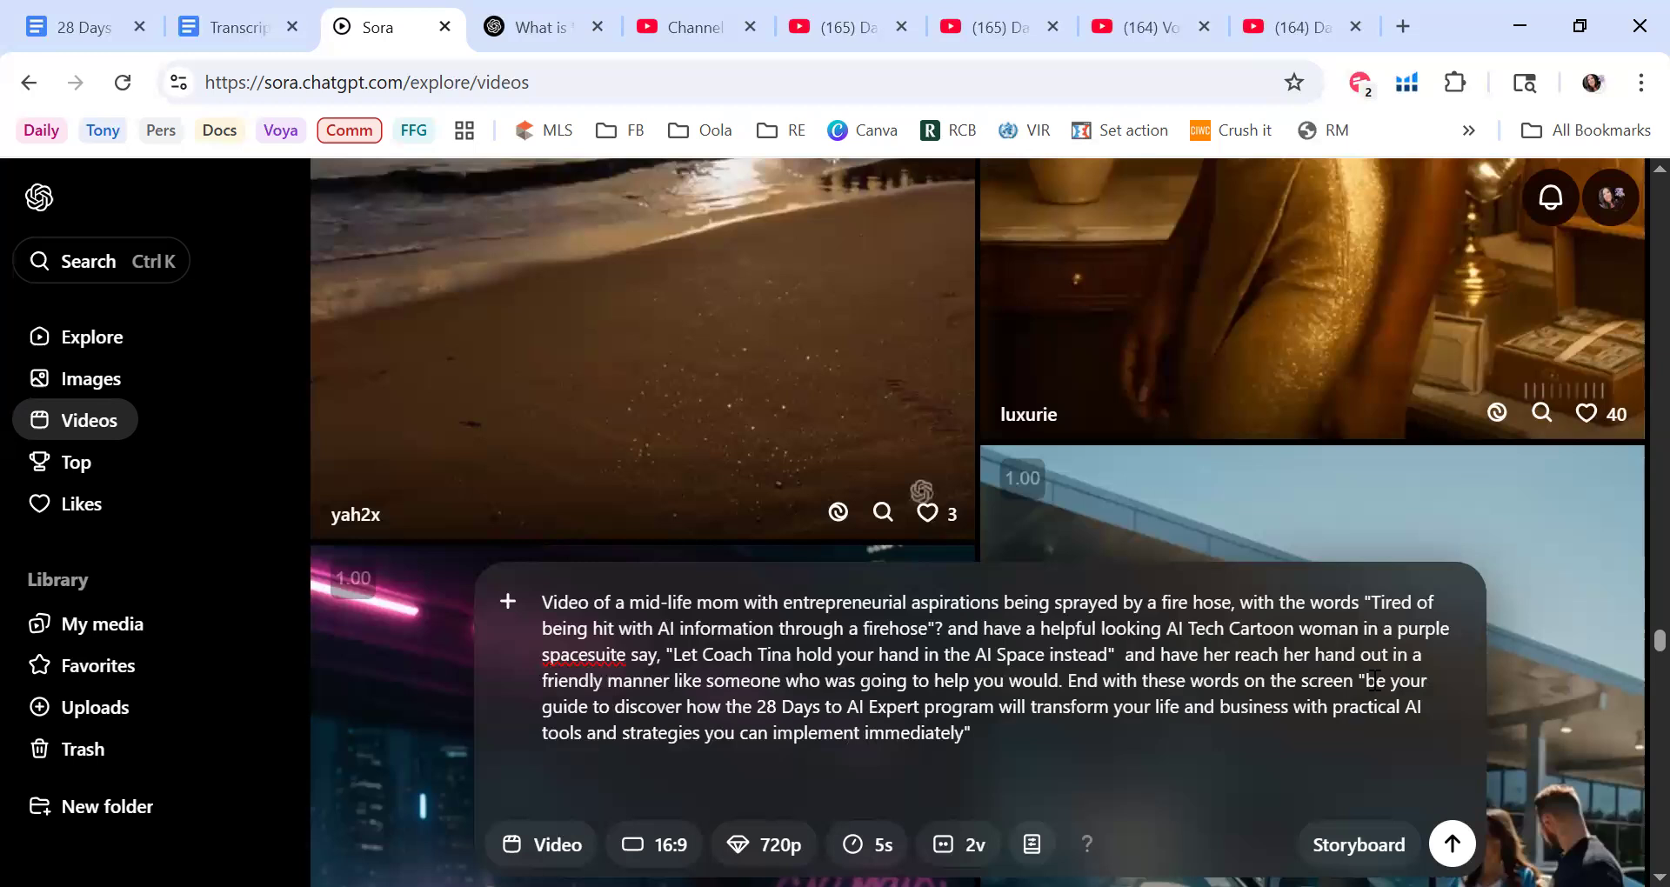
Step: Begin the closing on-screen quote with "Let Coach" and the coach's first name before "be your guide"
drag(1375, 680, 1369, 680)
text(LET)
key(BackSpace)
key(BackSpace)
key(BackSpace)
key(BackSpace)
text(Let Coach Tina b)
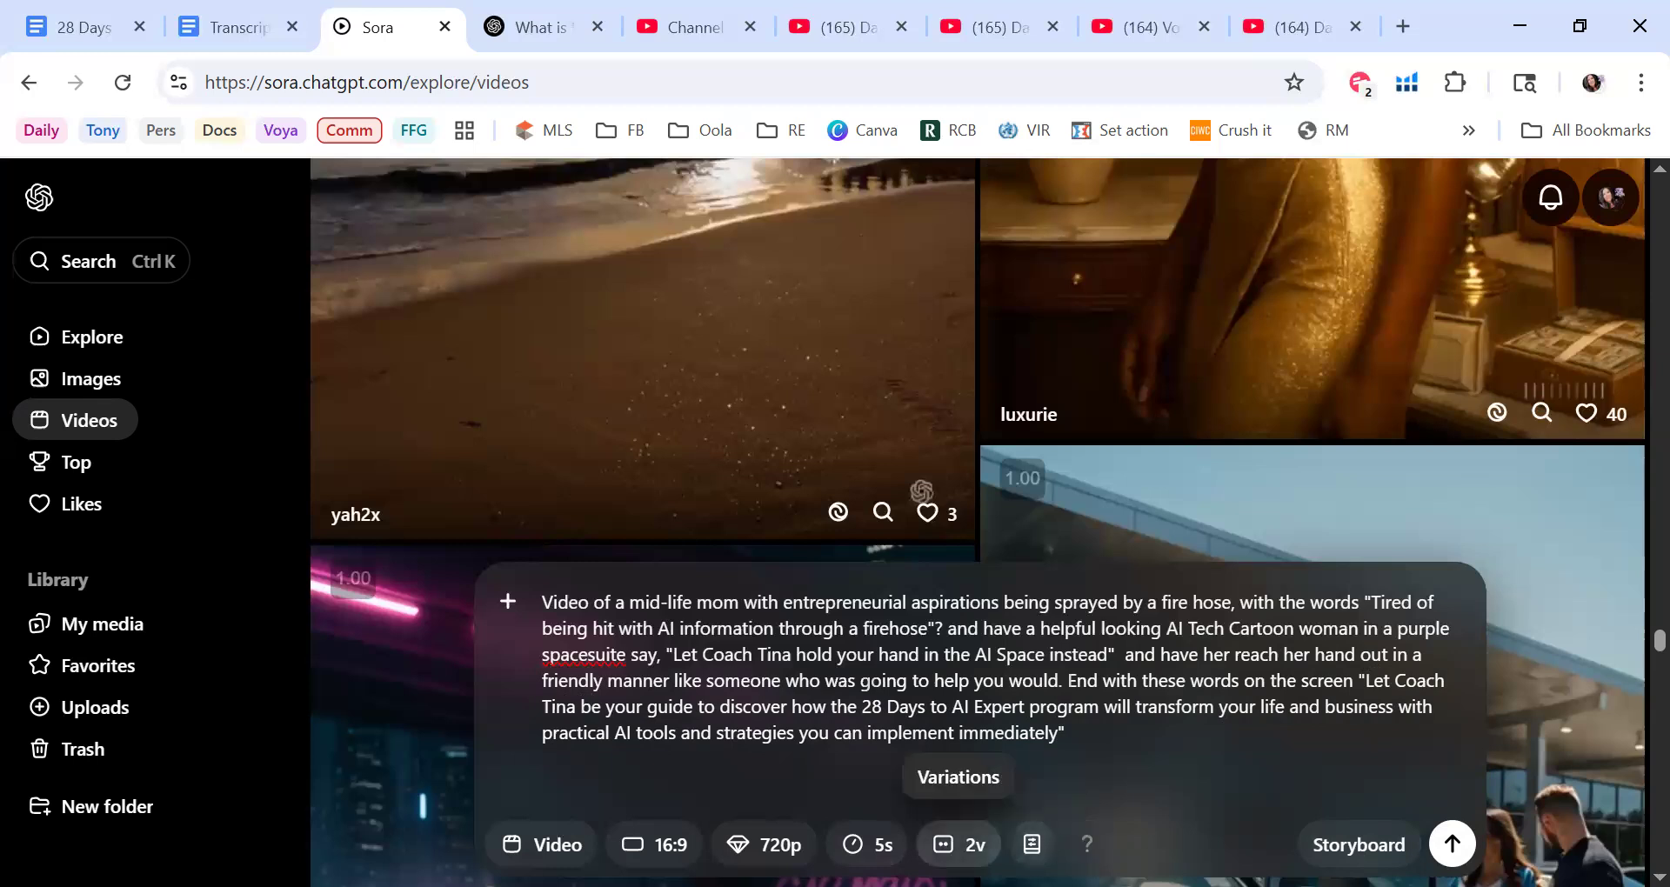
Step: Set the number of variations to 1 video and look through the presets, keeping None
click(960, 845)
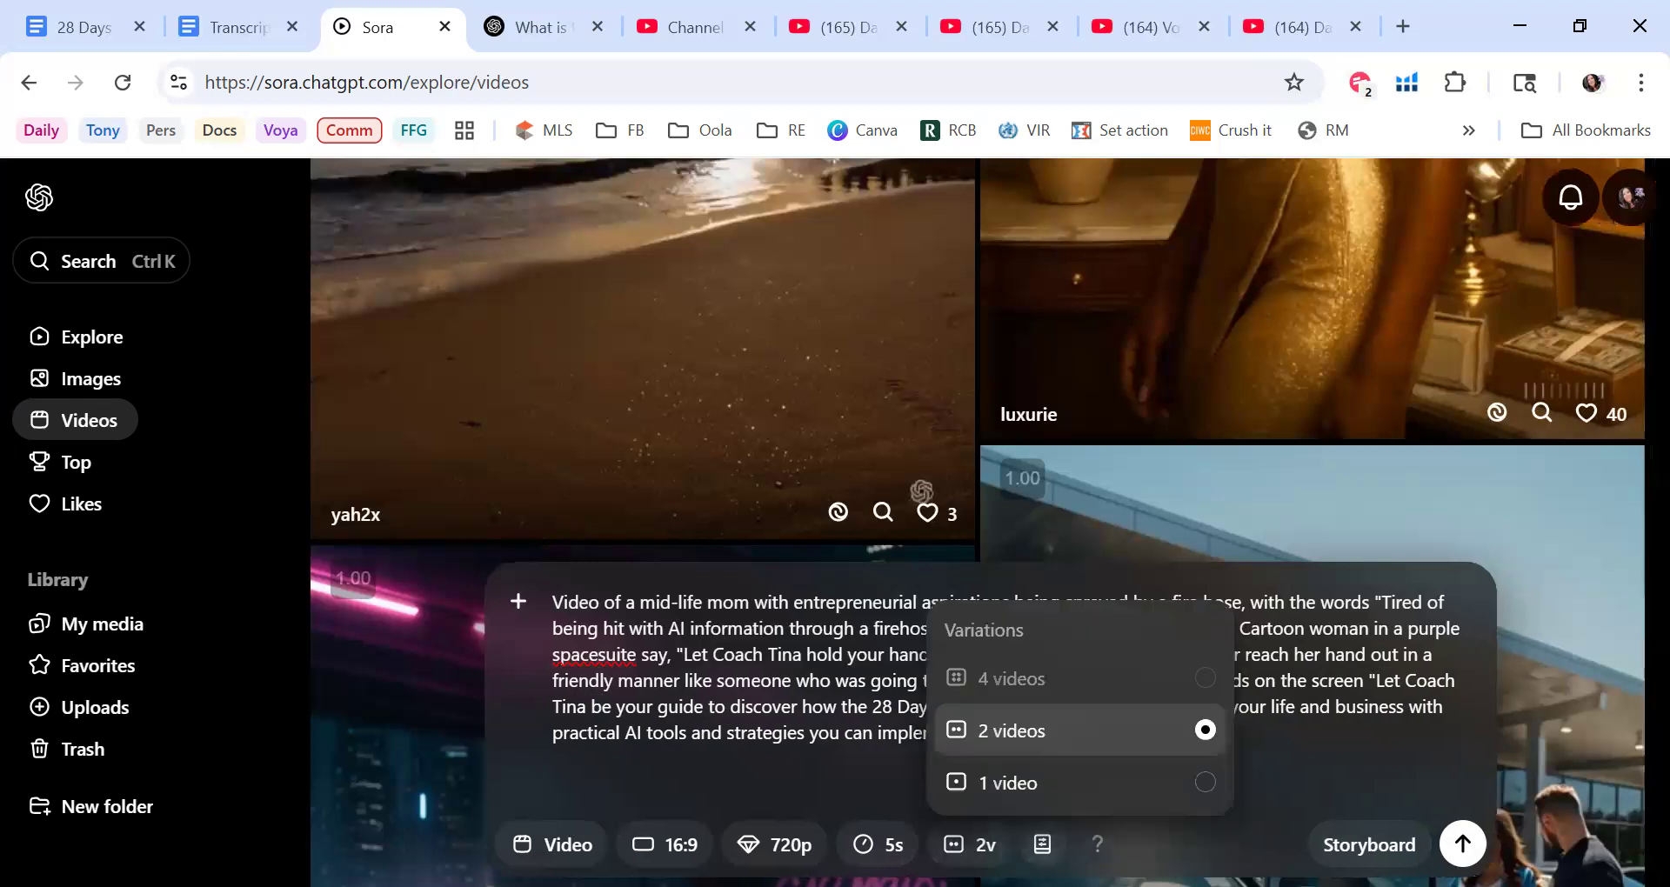
click(1009, 782)
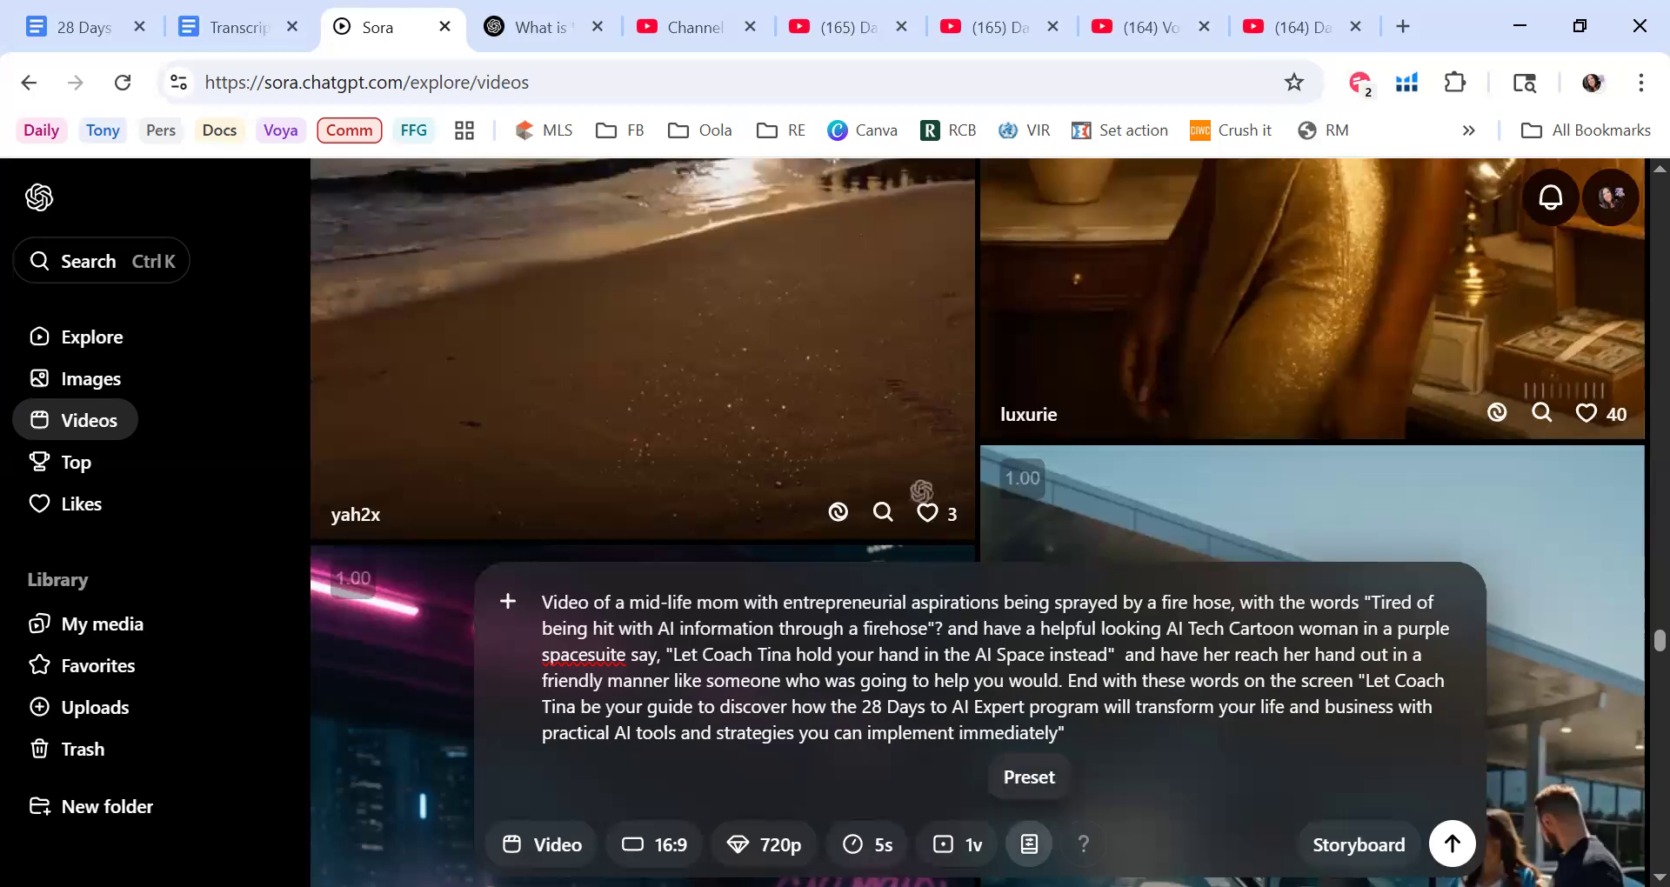
click(1029, 844)
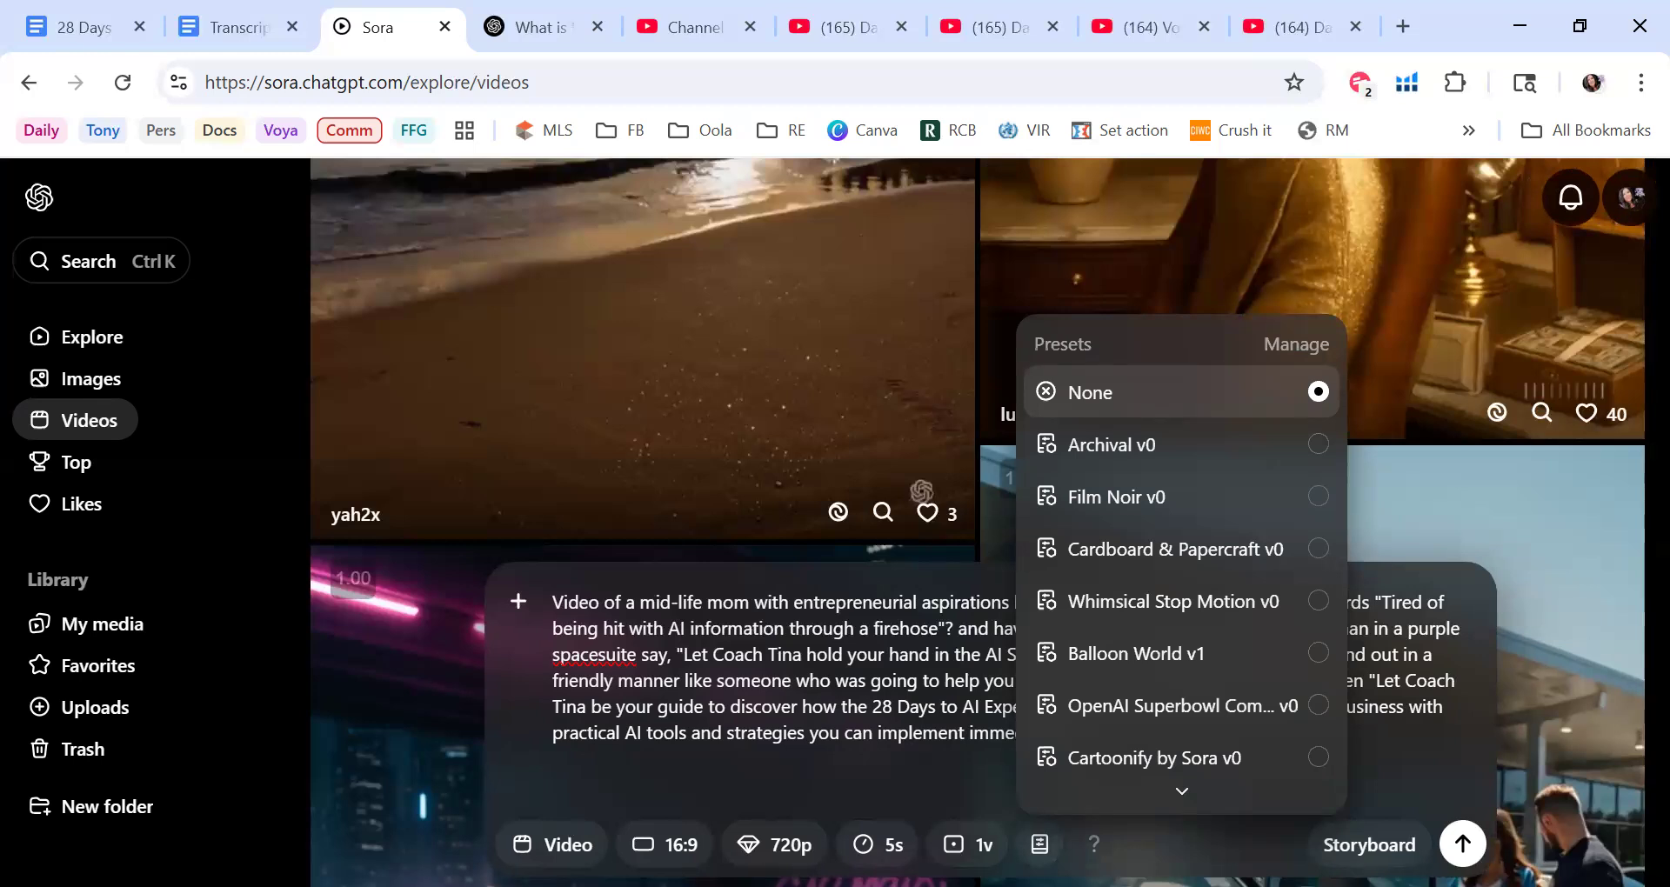
click(1090, 843)
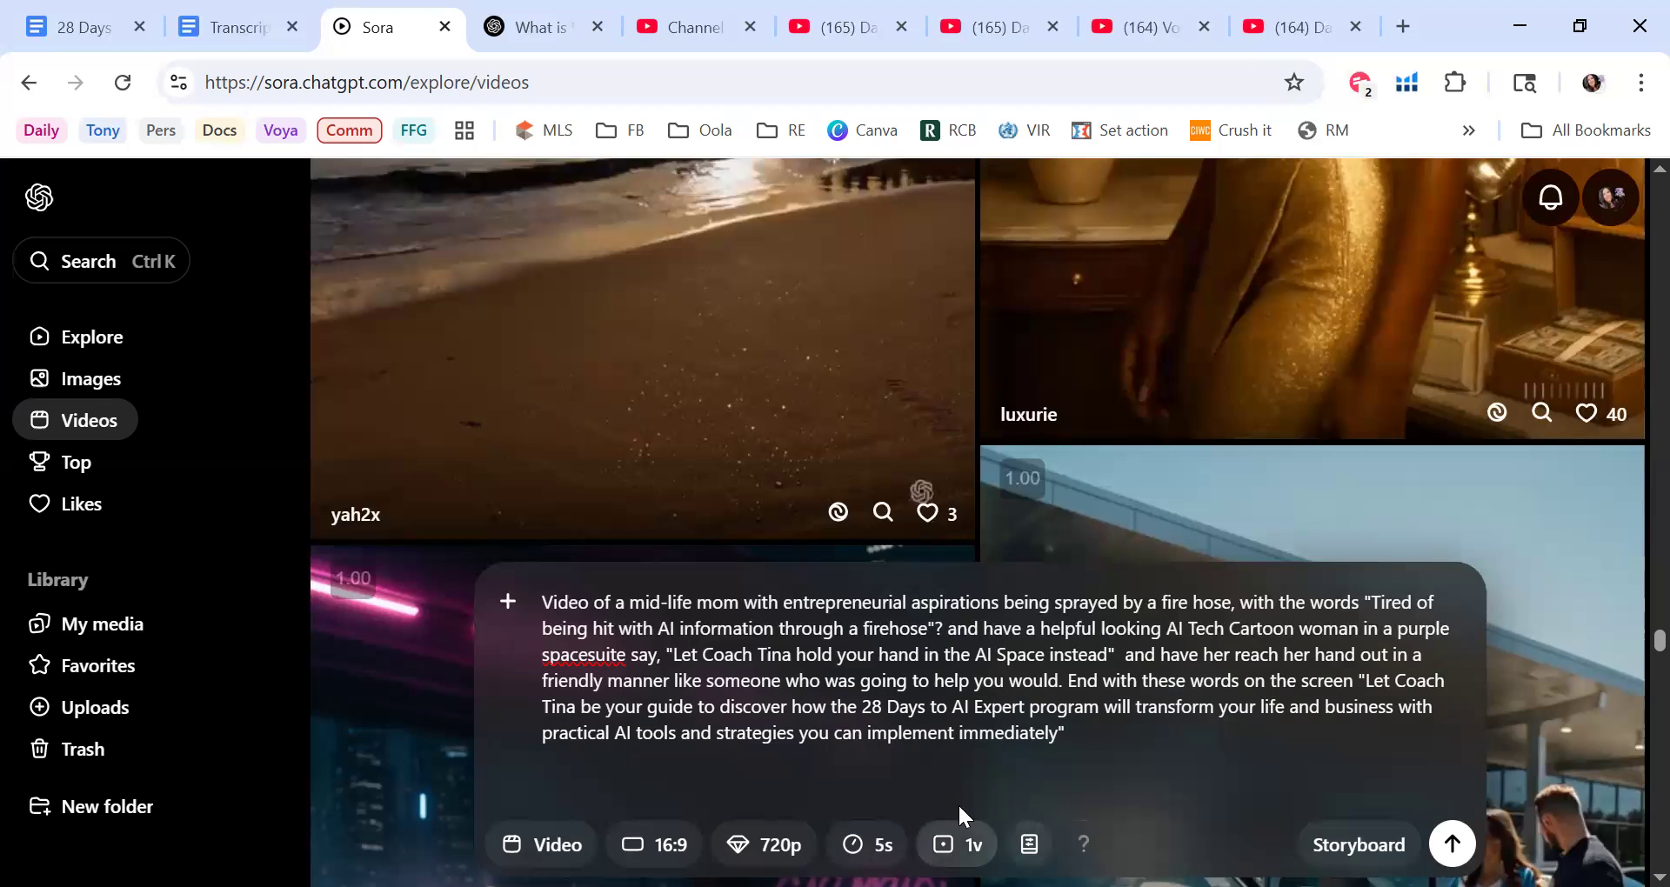
drag(1079, 732, 493, 602)
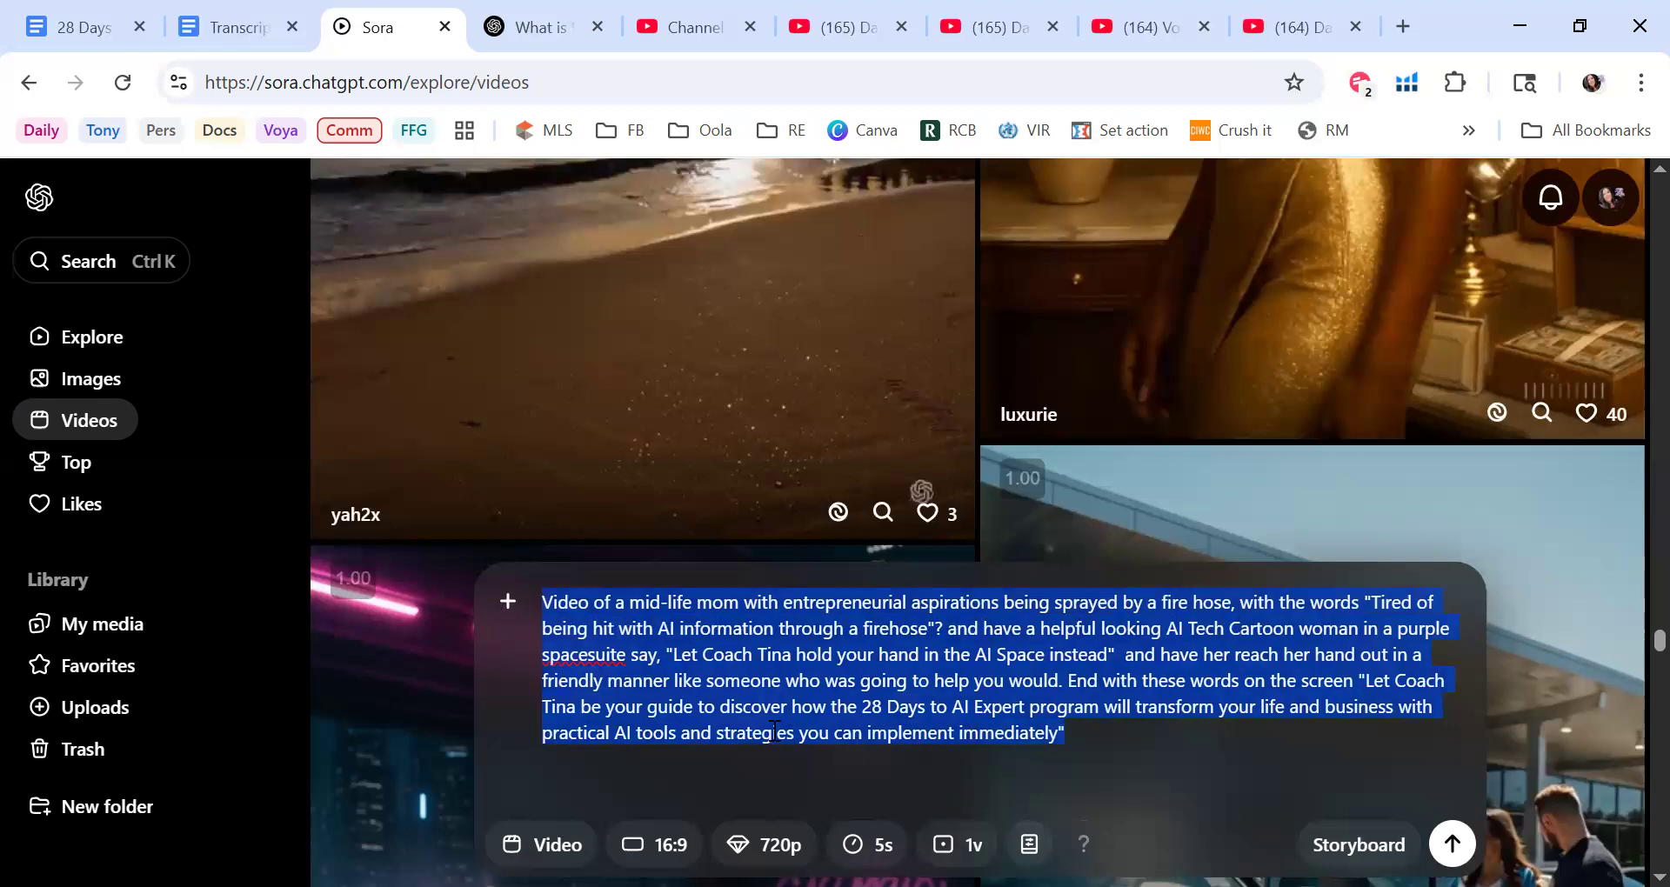
click(1185, 748)
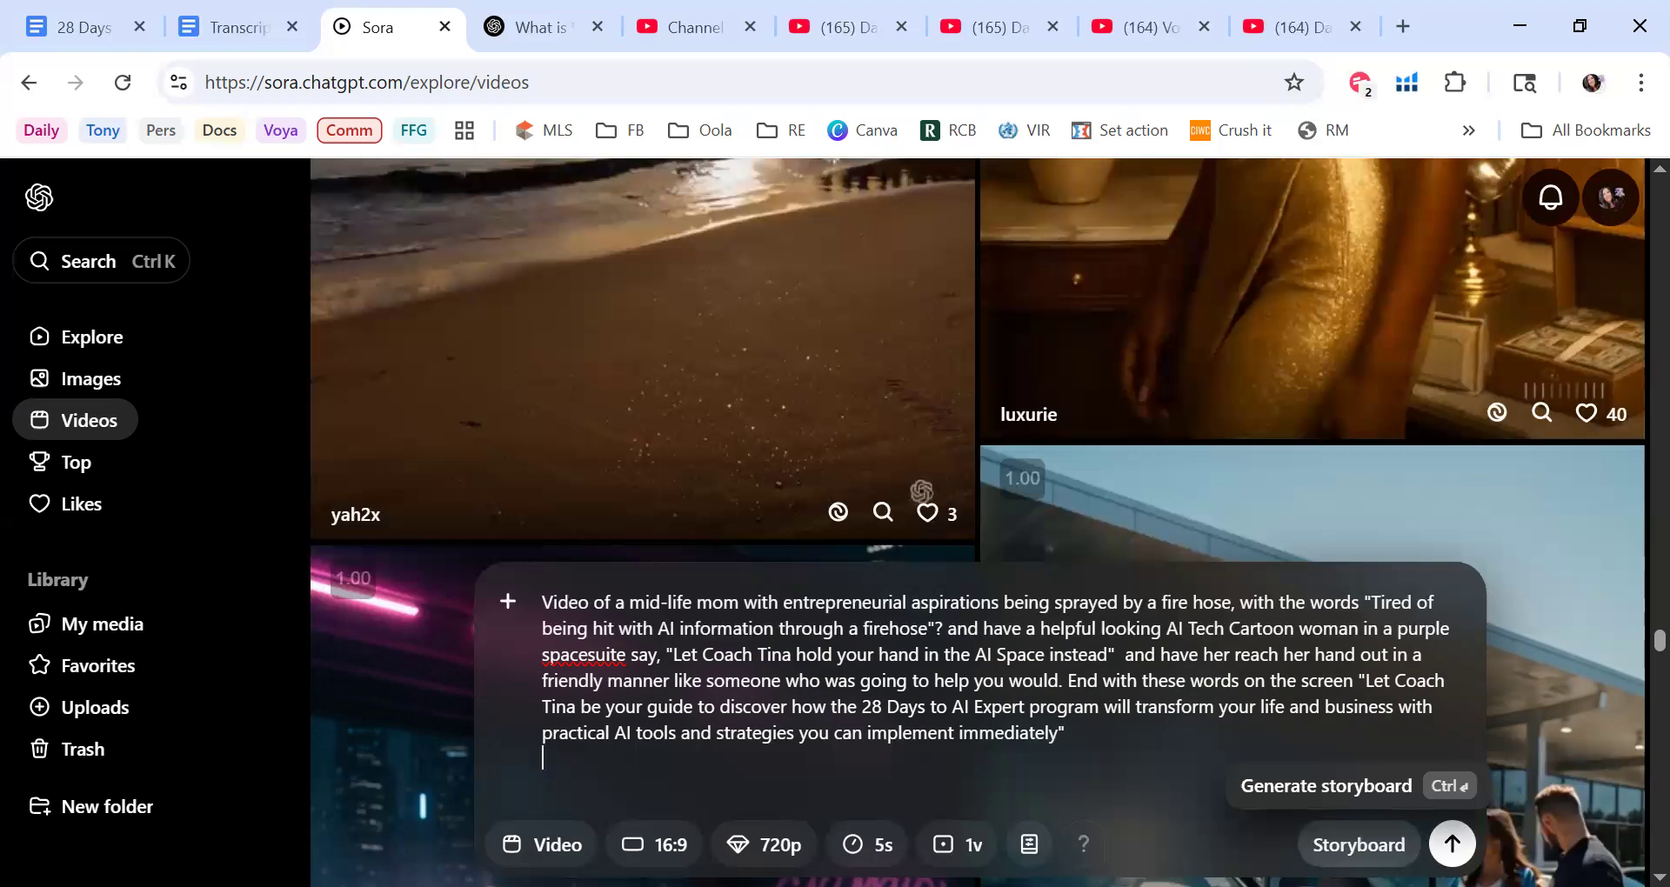
key(ctrl+Return)
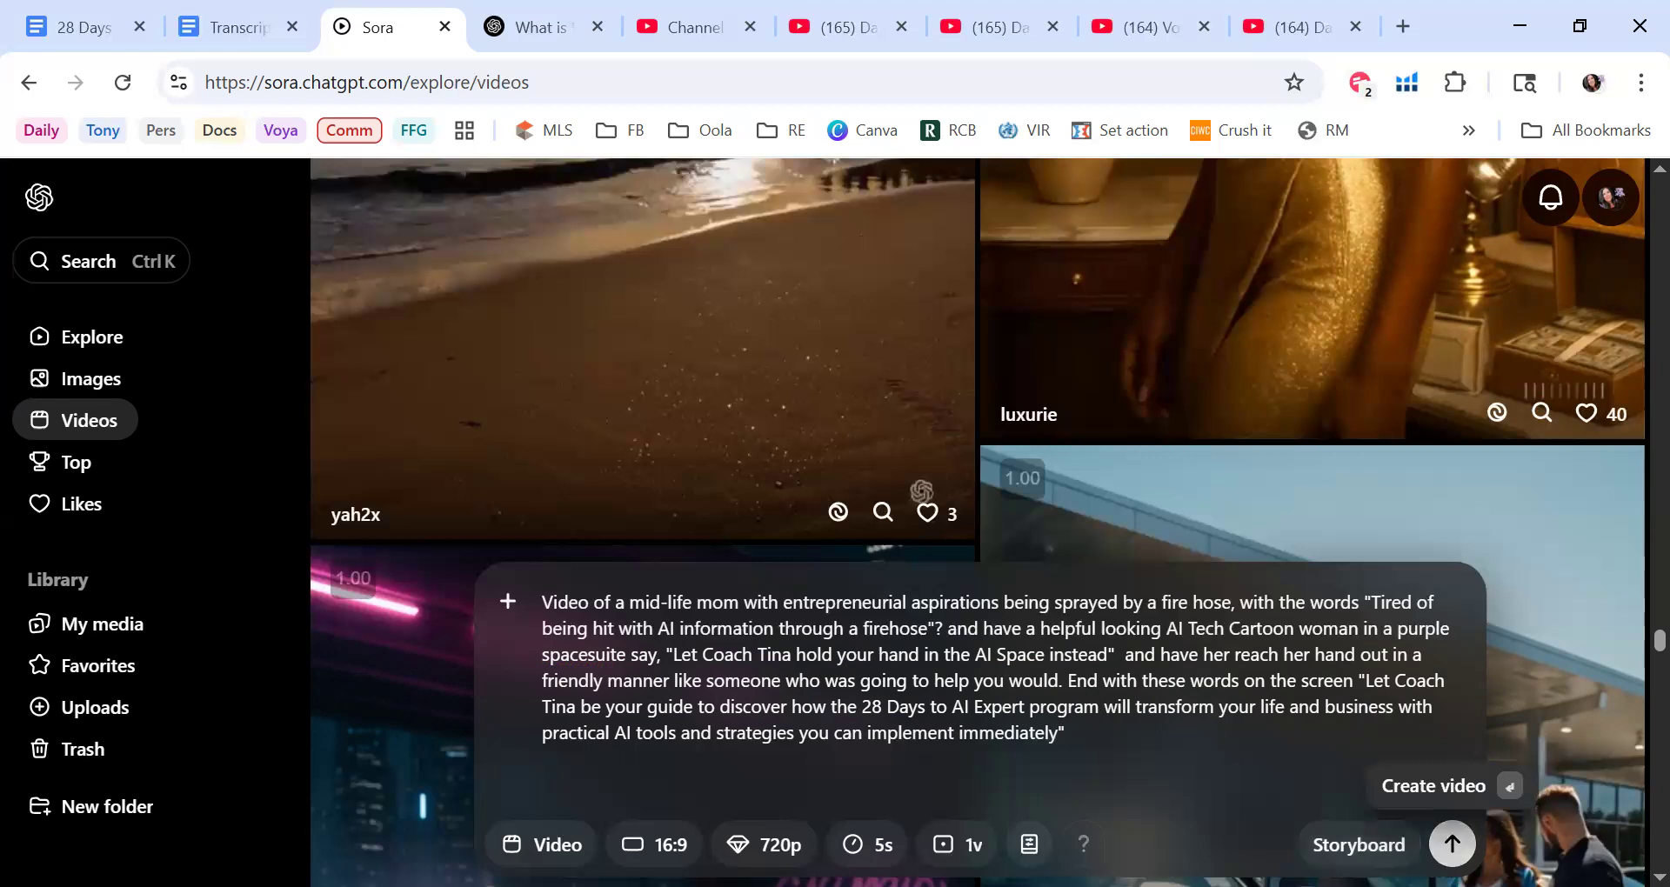
Step: Submit the prompt for video creation and register a username made of "Coach", the coach's first name and 25
click(1452, 843)
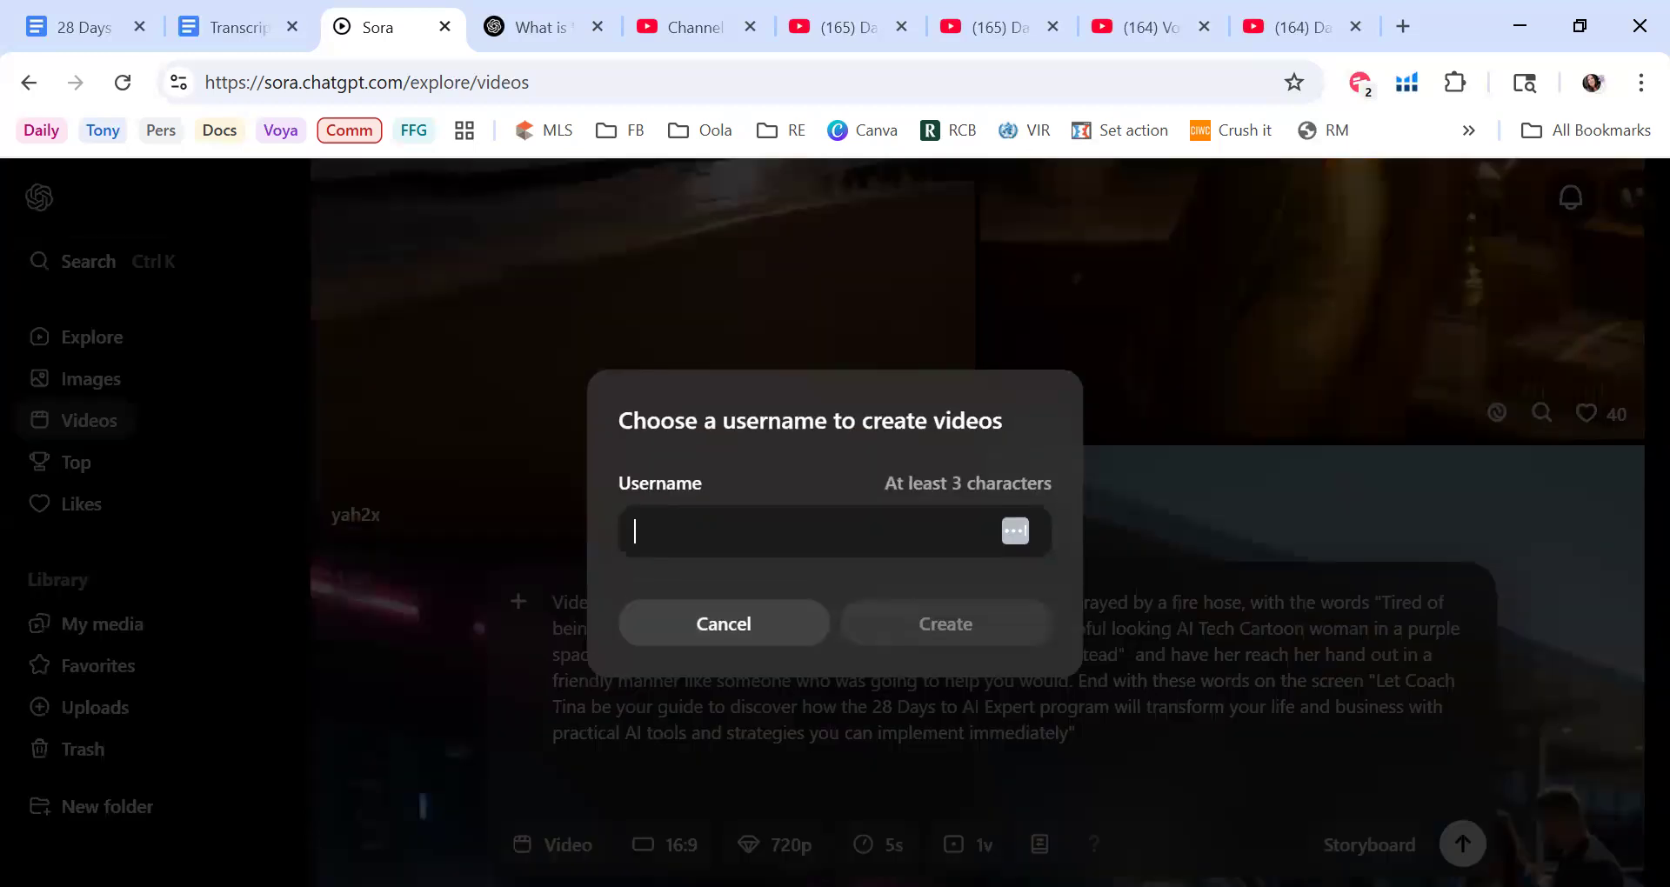
text(CoachTina)
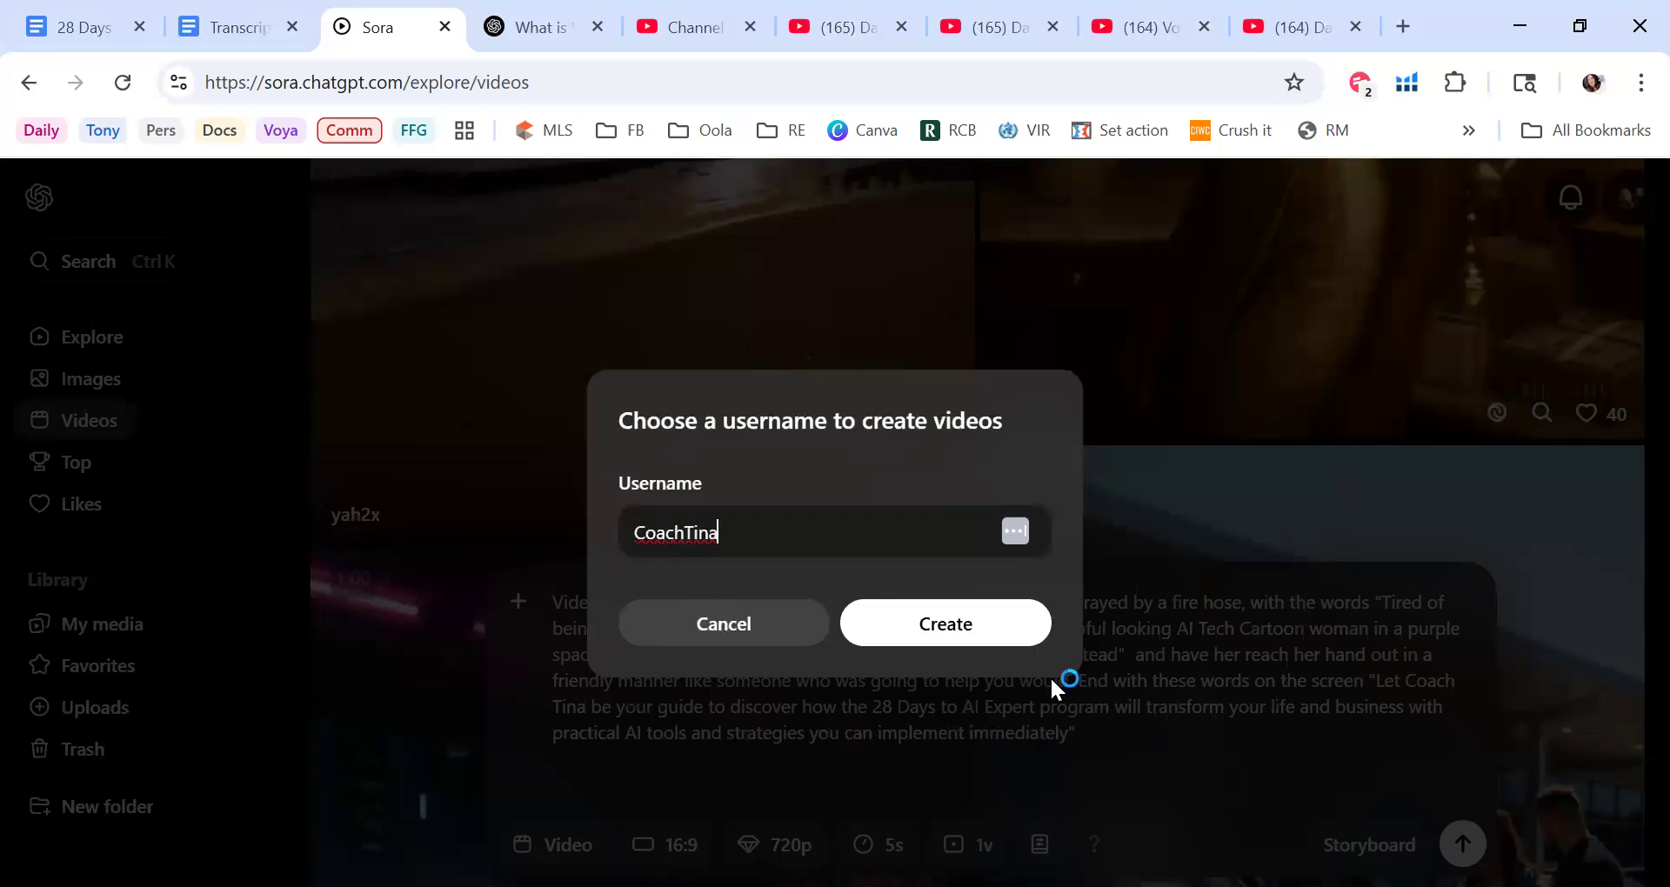
click(948, 621)
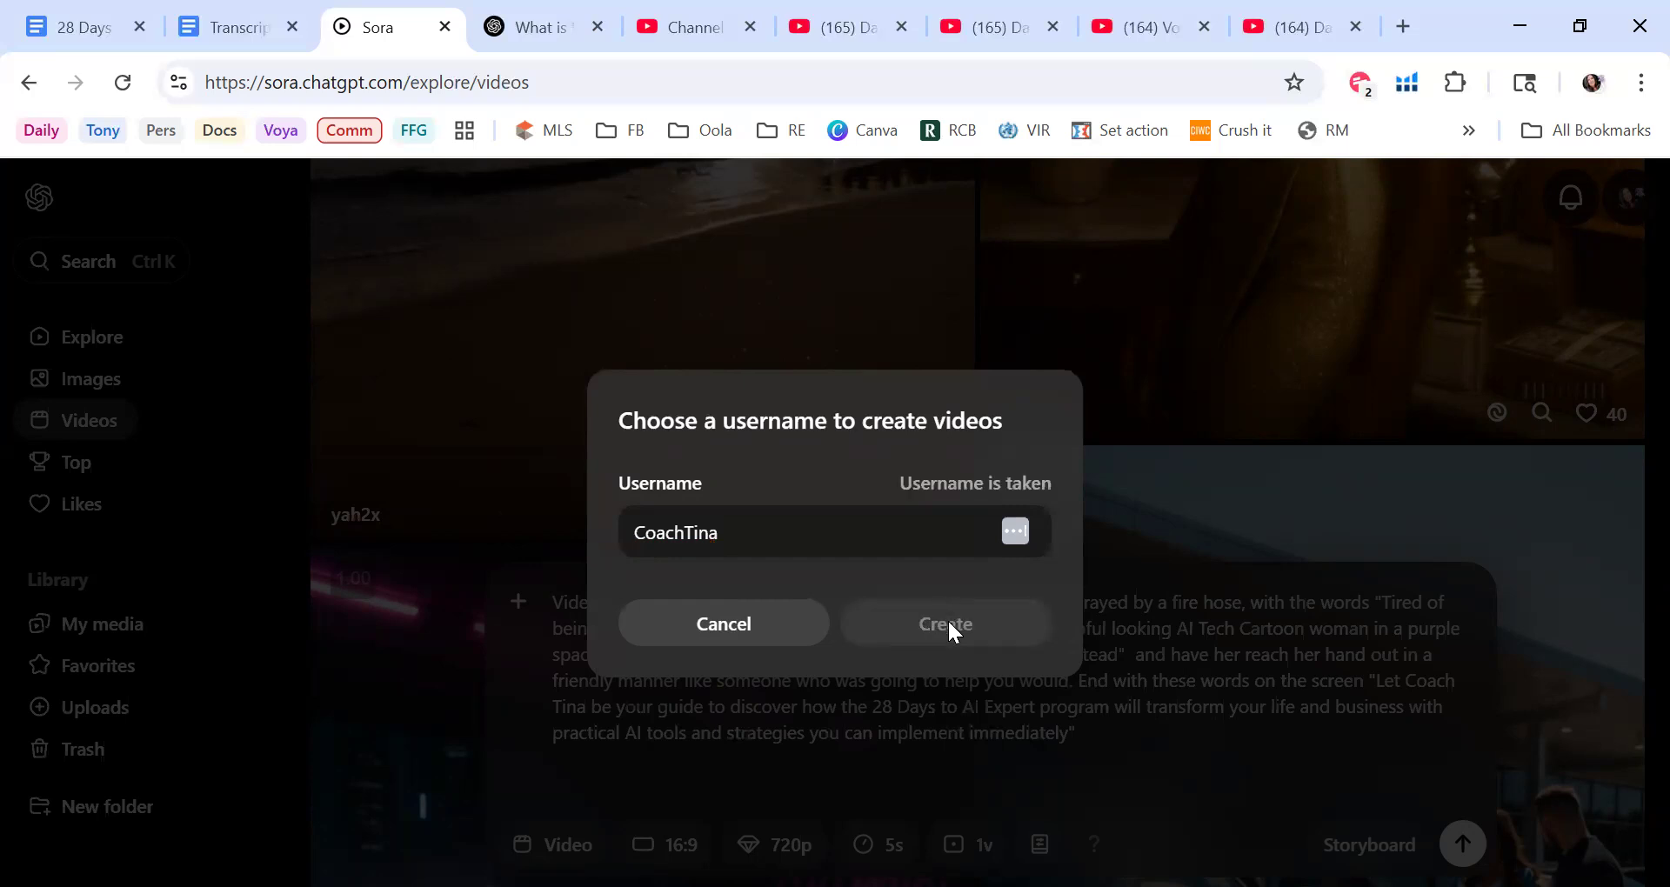
click(752, 531)
text(25)
click(874, 623)
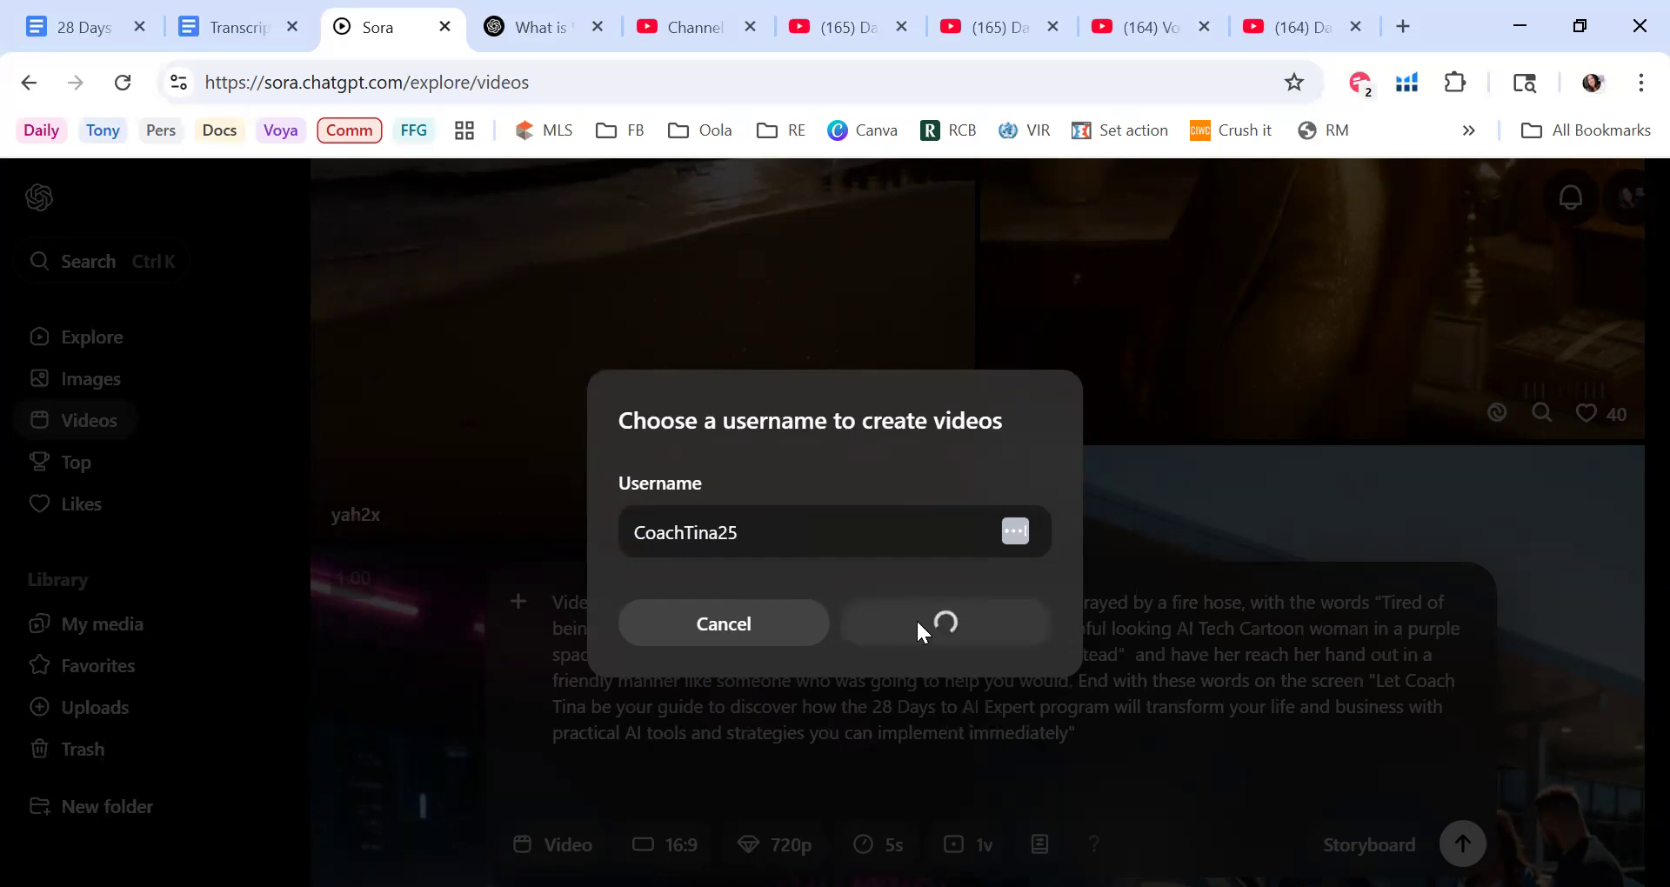